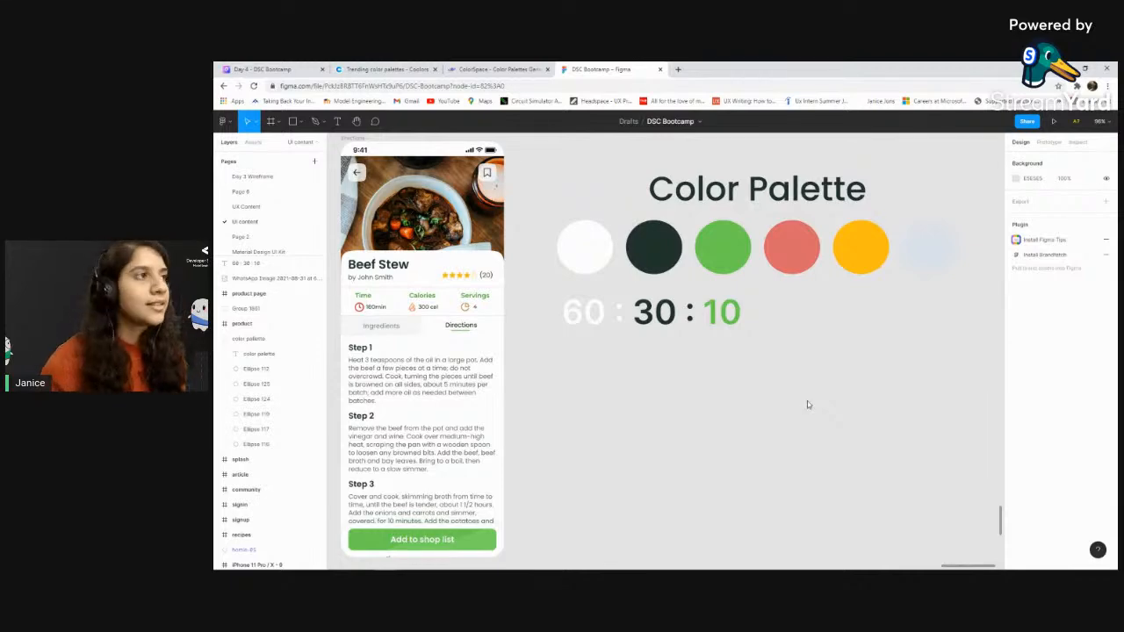
Examine the colour palette swatches and the 60:30:10 ratio next to the Beef Stew directions screen
{"action": "scroll", "coordinate": [785, 377], "scroll_direction": "down", "scroll_amount": 1}
{"action": "scroll", "coordinate": [752, 265], "scroll_direction": "up", "scroll_amount": 1}
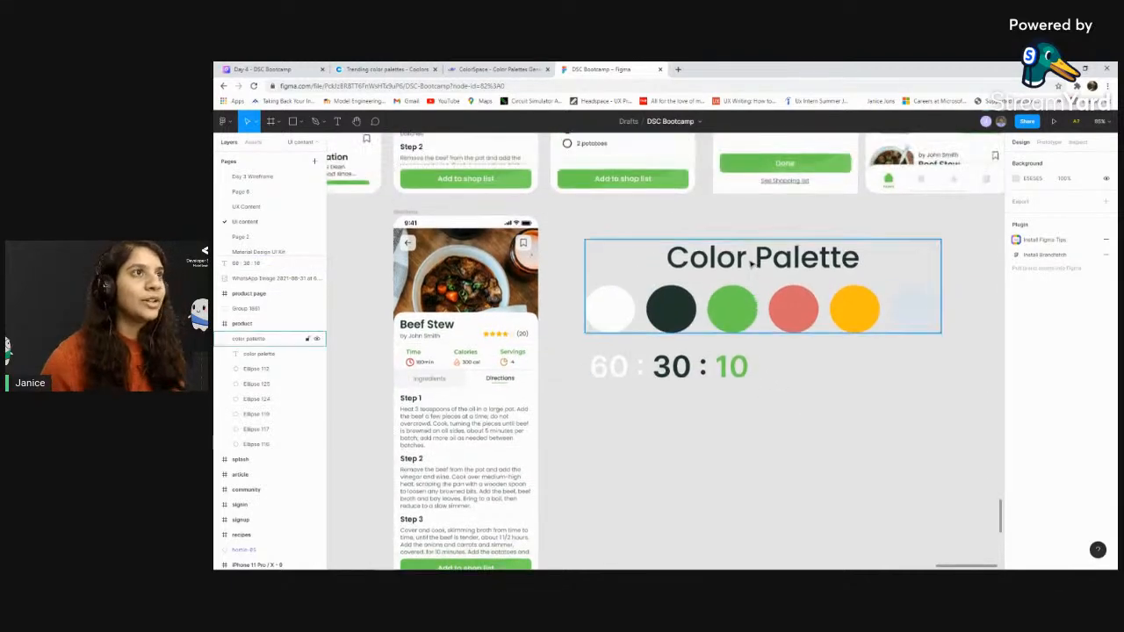
{"action": "scroll", "coordinate": [751, 260], "scroll_direction": "up", "scroll_amount": 6}
{"action": "scroll", "coordinate": [765, 282], "scroll_direction": "up", "scroll_amount": 1}
{"action": "scroll", "coordinate": [766, 282], "scroll_direction": "down", "scroll_amount": 3}
{"action": "scroll", "coordinate": [765, 282], "scroll_direction": "down", "scroll_amount": 5}
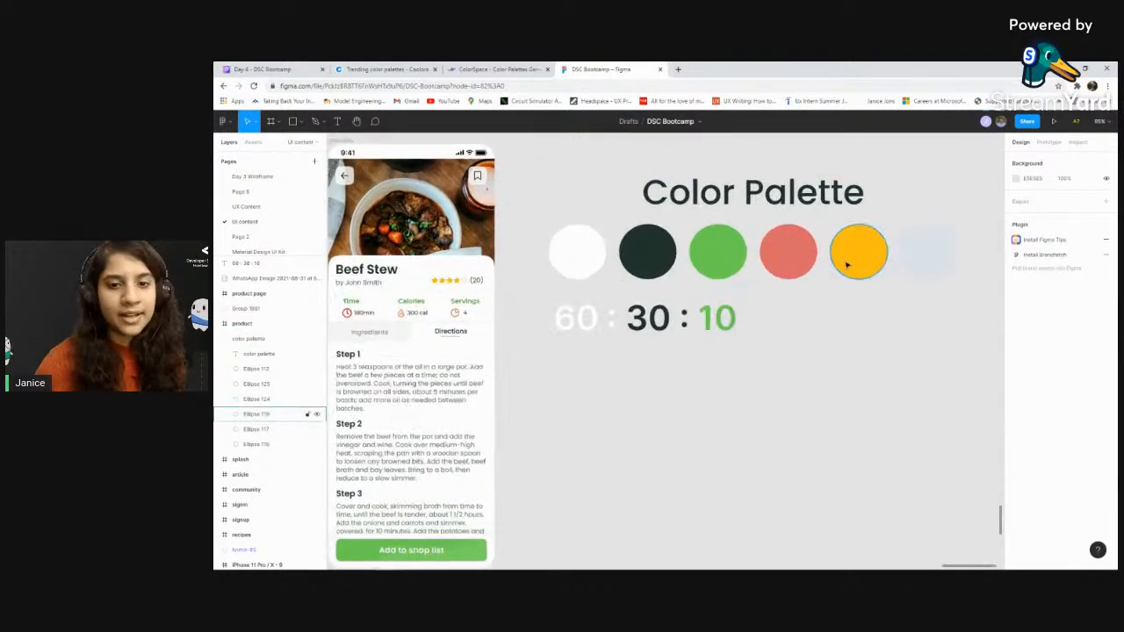
{"action": "scroll", "coordinate": [831, 266], "scroll_direction": "up", "scroll_amount": 3}
{"action": "left_click", "coordinate": [544, 264]}
{"action": "left_click", "coordinate": [720, 331]}
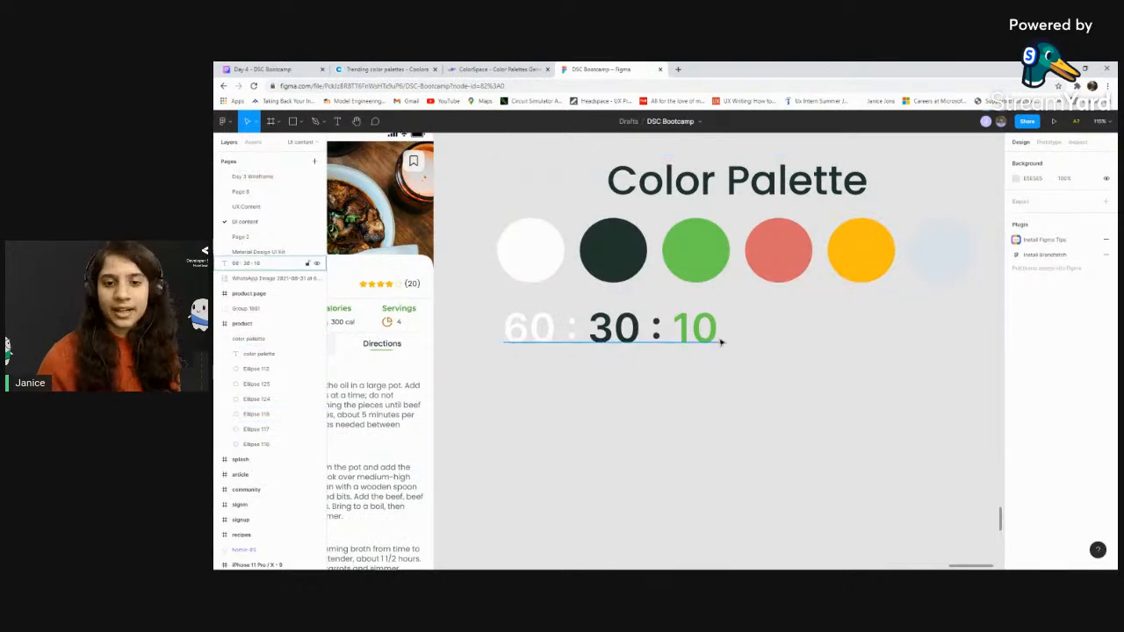
{"action": "scroll", "coordinate": [720, 331], "scroll_direction": "down", "scroll_amount": 5}
{"action": "scroll", "coordinate": [429, 342], "scroll_direction": "up", "scroll_amount": 2}
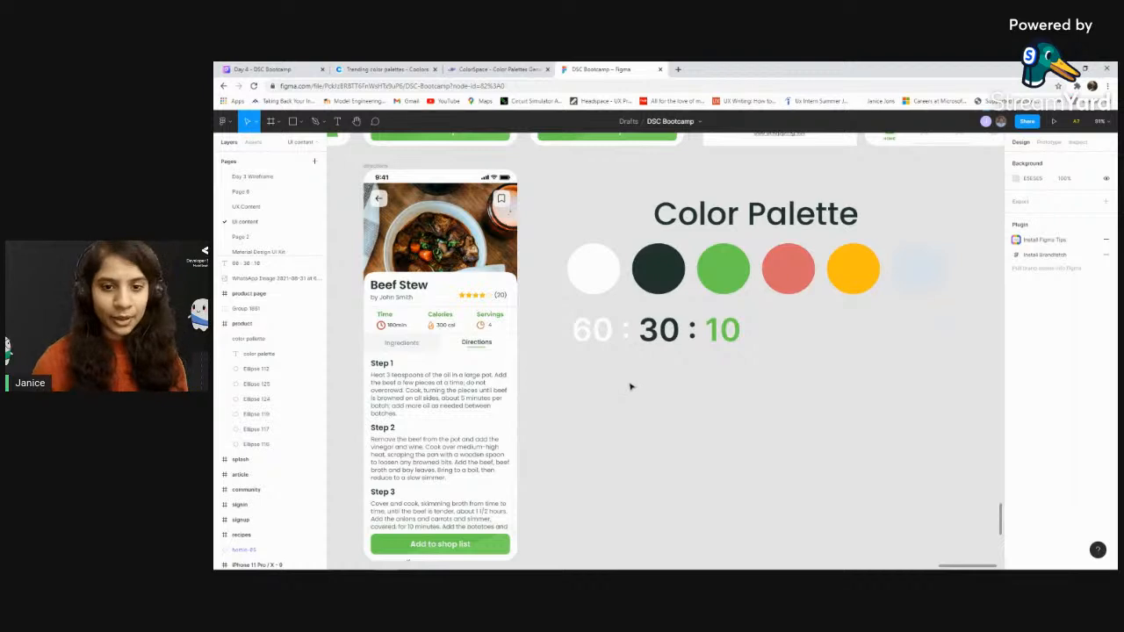
{"action": "left_click", "coordinate": [650, 262]}
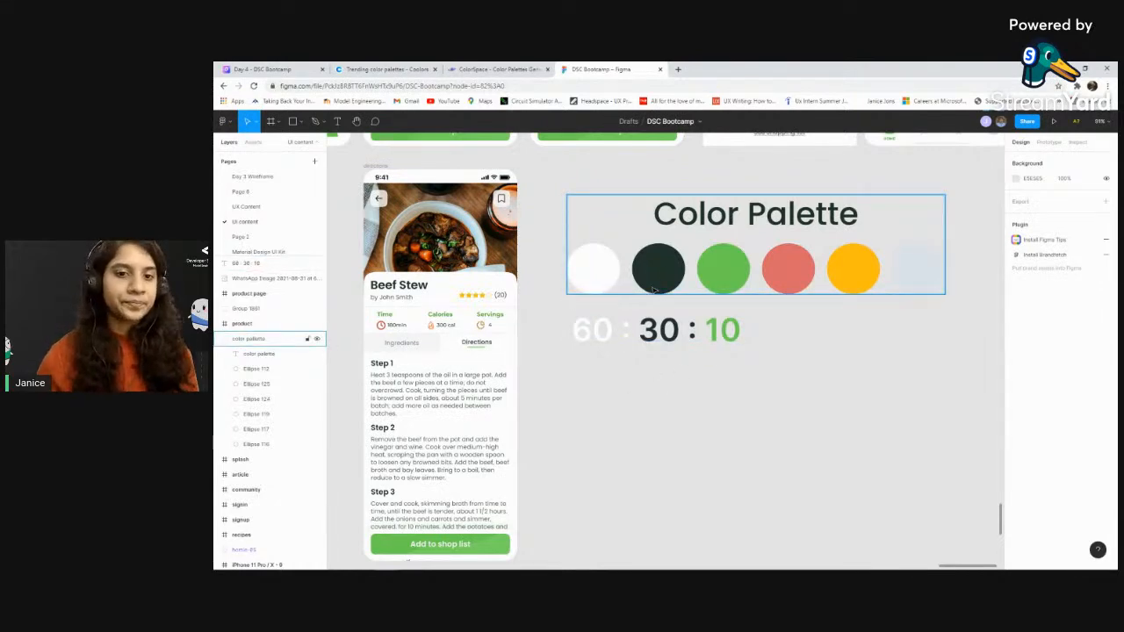
{"action": "scroll", "coordinate": [660, 302], "scroll_direction": "down", "scroll_amount": 1}
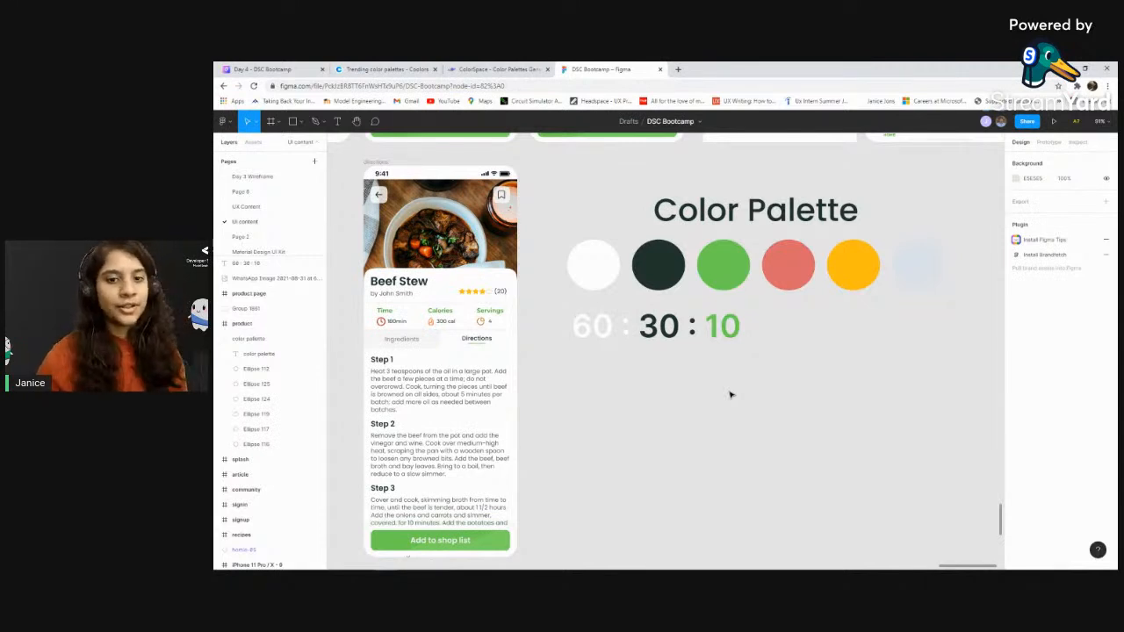
{"action": "scroll", "coordinate": [715, 379], "scroll_direction": "down", "scroll_amount": 1}
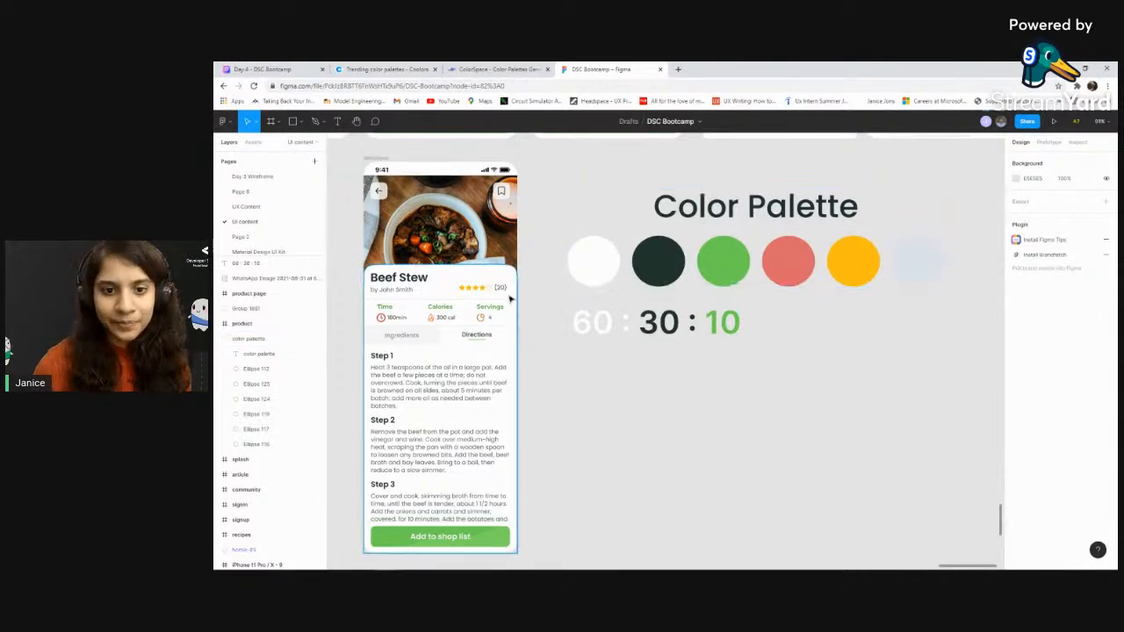
Inspect the colours used for the title, rating, recipe details and tabs of the Beef Stew screen against the palette
{"action": "scroll", "coordinate": [387, 280], "scroll_direction": "up", "scroll_amount": 3}
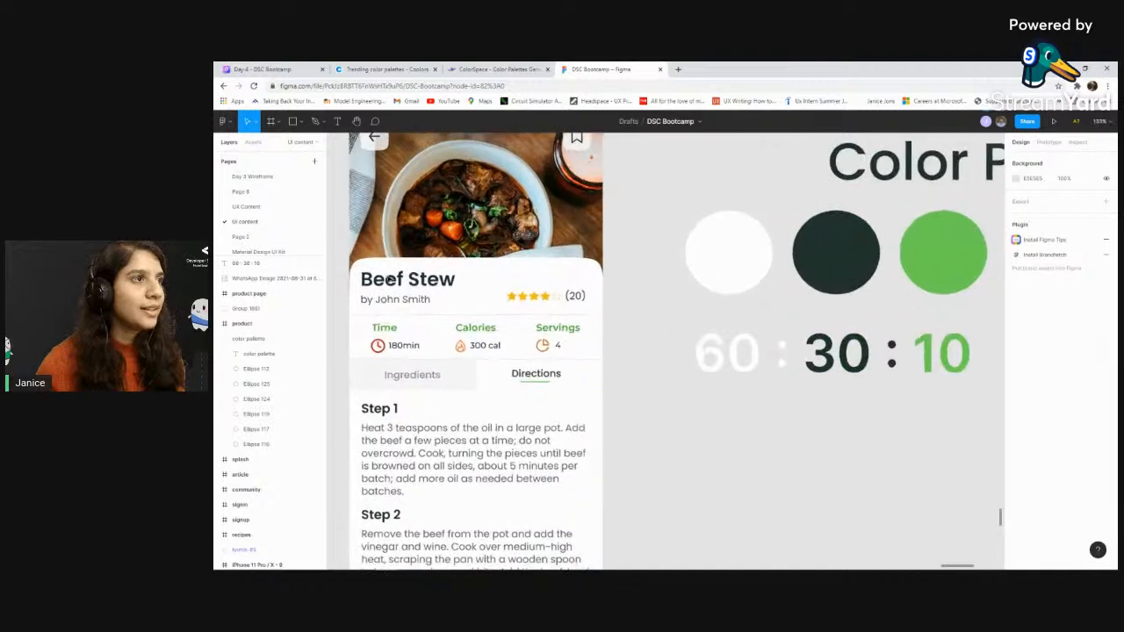
{"action": "scroll", "coordinate": [387, 279], "scroll_direction": "up", "scroll_amount": 3}
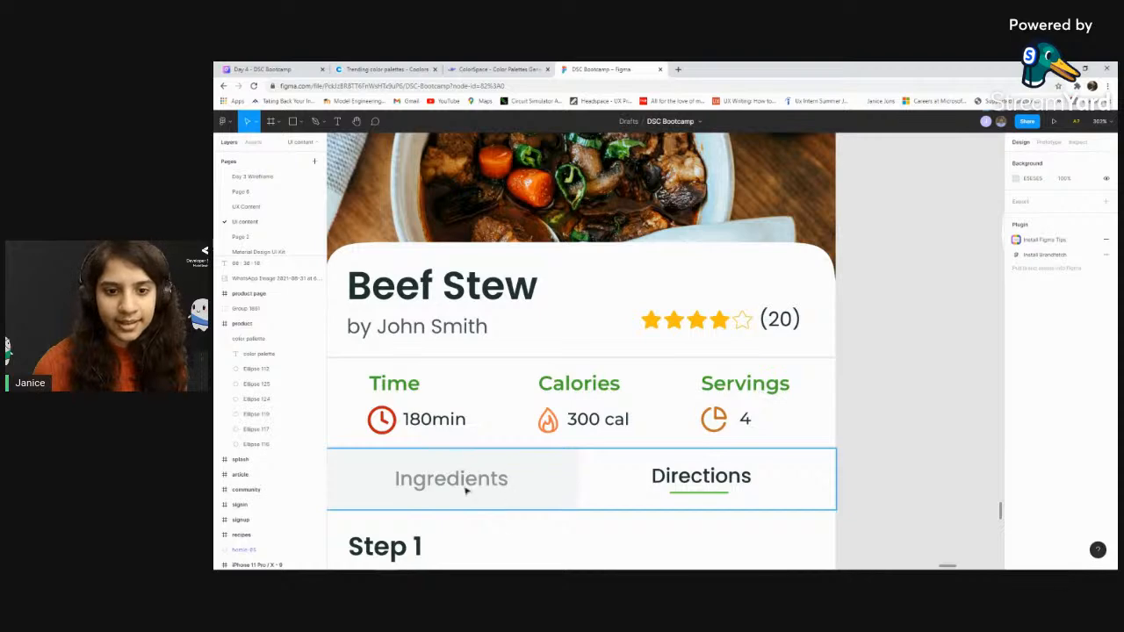
{"action": "scroll", "coordinate": [495, 386], "scroll_direction": "down", "scroll_amount": 3}
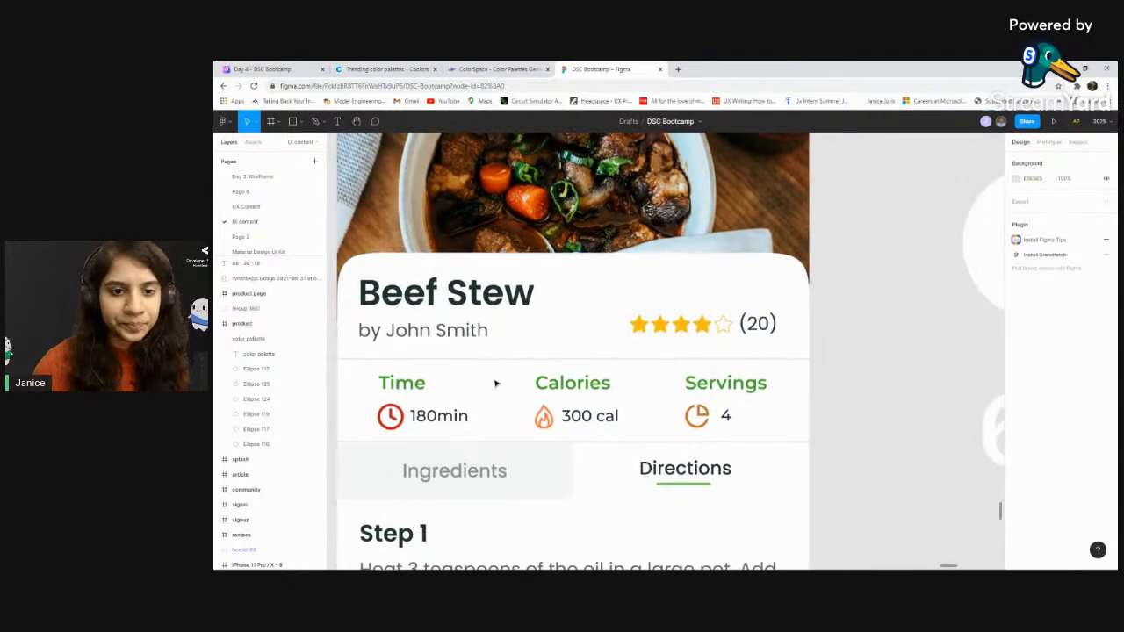
{"action": "scroll", "coordinate": [496, 383], "scroll_direction": "down", "scroll_amount": 5}
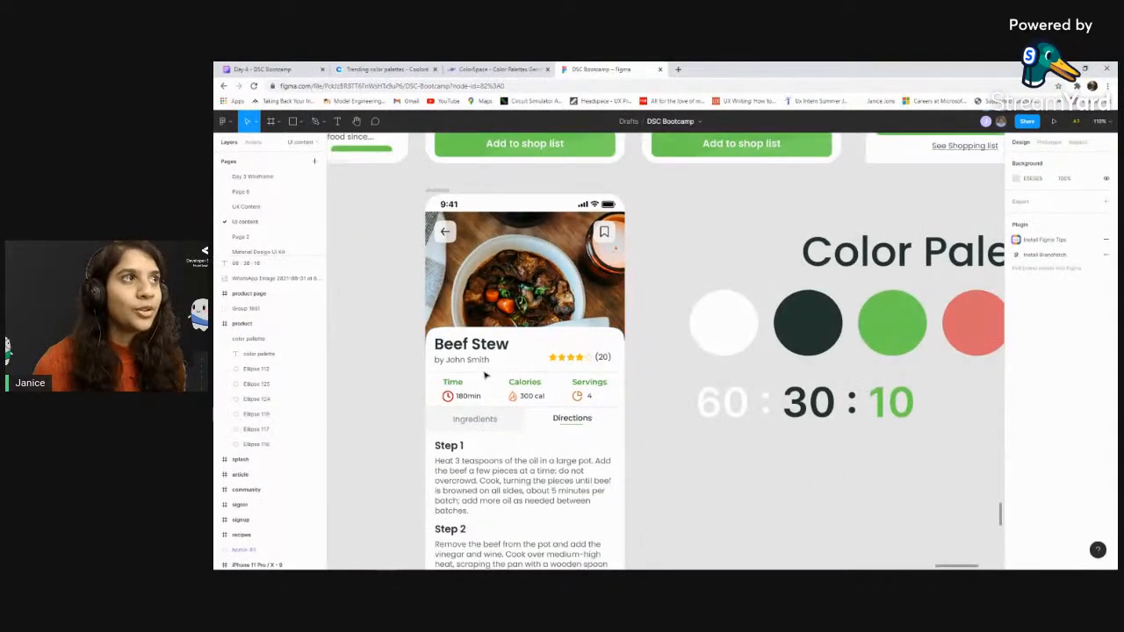
{"action": "scroll", "coordinate": [535, 326], "scroll_direction": "down", "scroll_amount": 1}
{"action": "scroll", "coordinate": [659, 323], "scroll_direction": "right", "scroll_amount": 4}
{"action": "left_click", "coordinate": [719, 319]}
{"action": "scroll", "coordinate": [719, 320], "scroll_direction": "down", "scroll_amount": 3}
{"action": "left_click", "coordinate": [681, 449]}
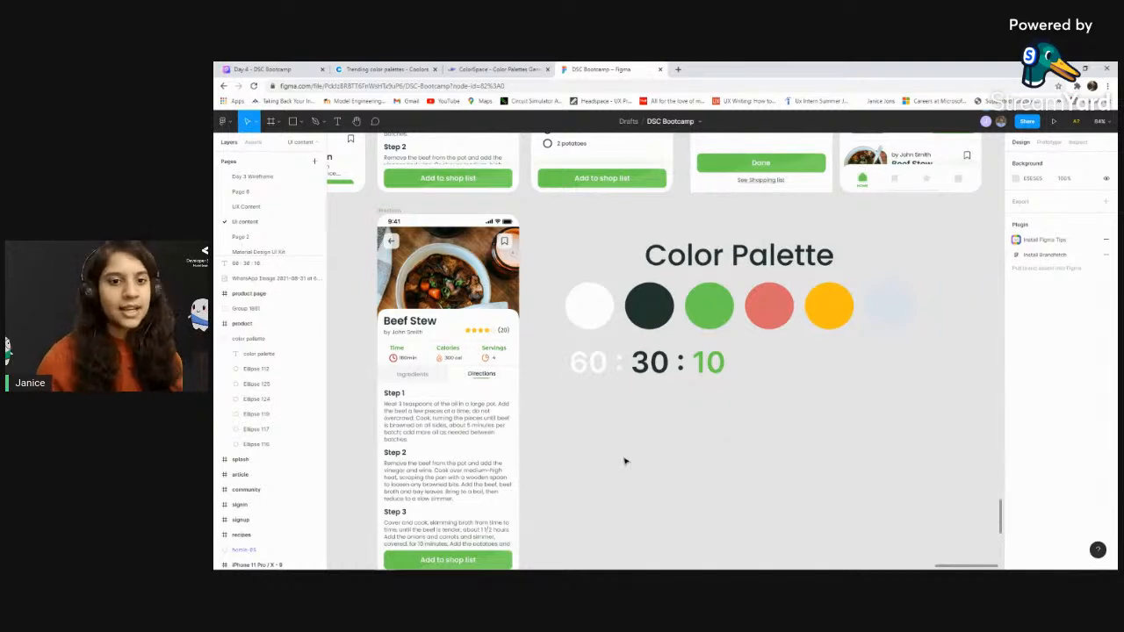
{"action": "scroll", "coordinate": [667, 456], "scroll_direction": "down", "scroll_amount": 3}
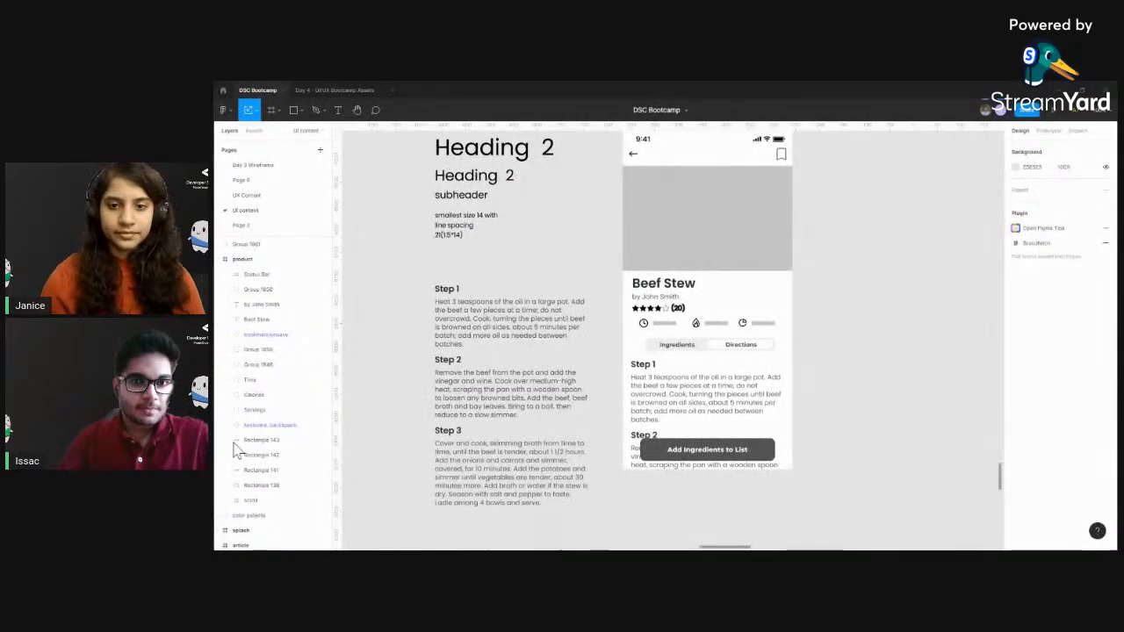
Select the greyscale Beef Stew product wireframe frame and look over its layout
{"action": "scroll", "coordinate": [620, 263], "scroll_direction": "up", "scroll_amount": 2}
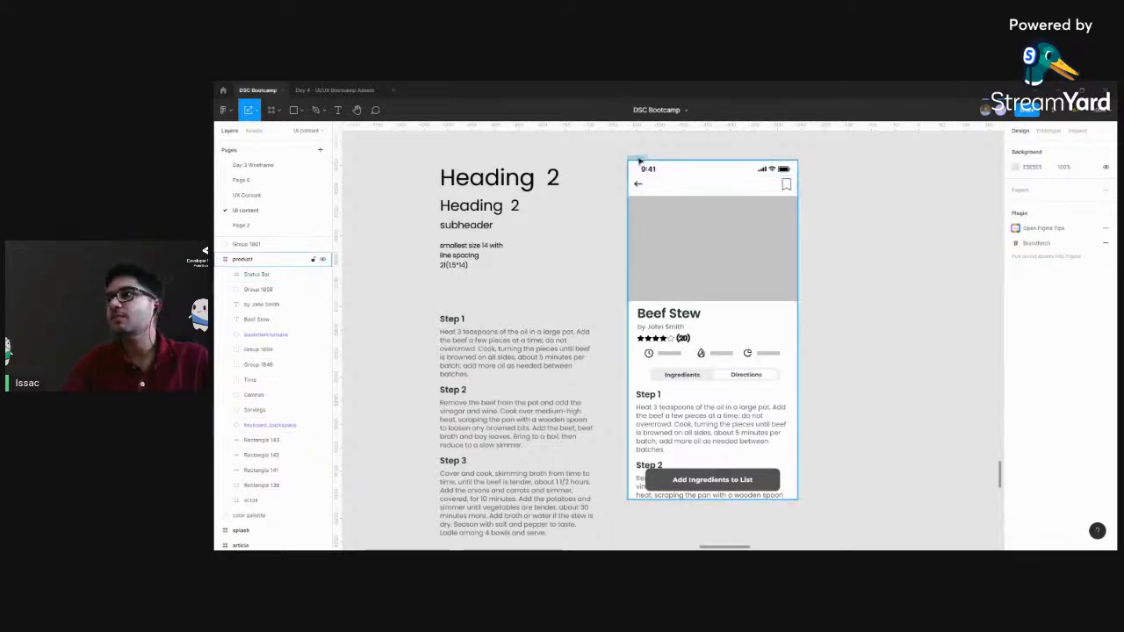
{"action": "left_click", "coordinate": [654, 234]}
{"action": "scroll", "coordinate": [825, 242], "scroll_direction": "right", "scroll_amount": 2}
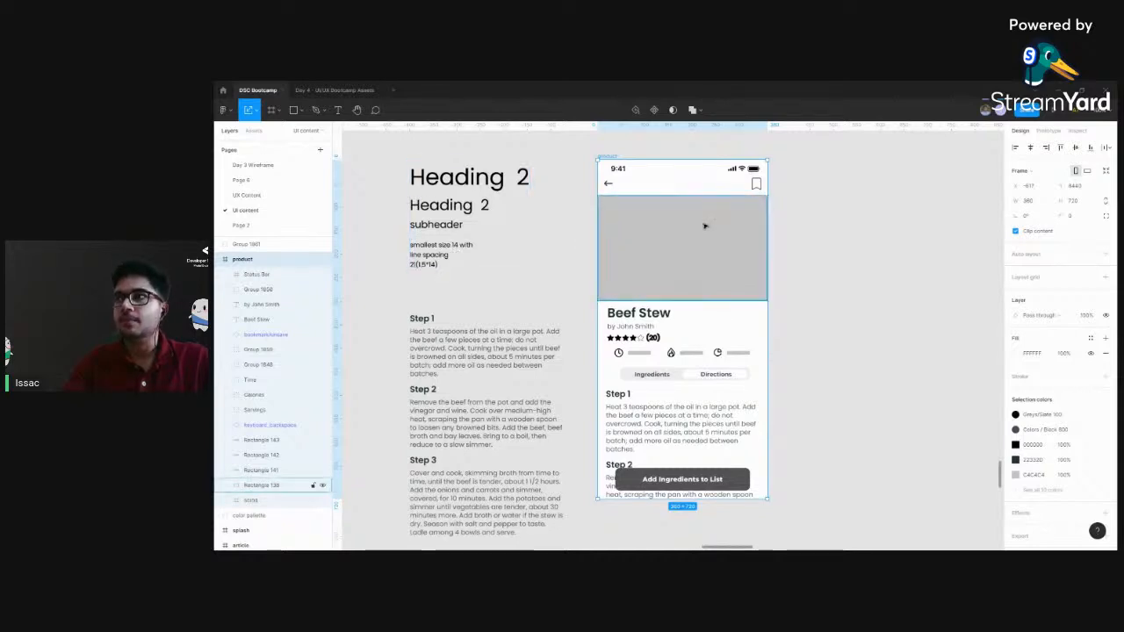
{"action": "scroll", "coordinate": [431, 202], "scroll_direction": "left", "scroll_amount": 5}
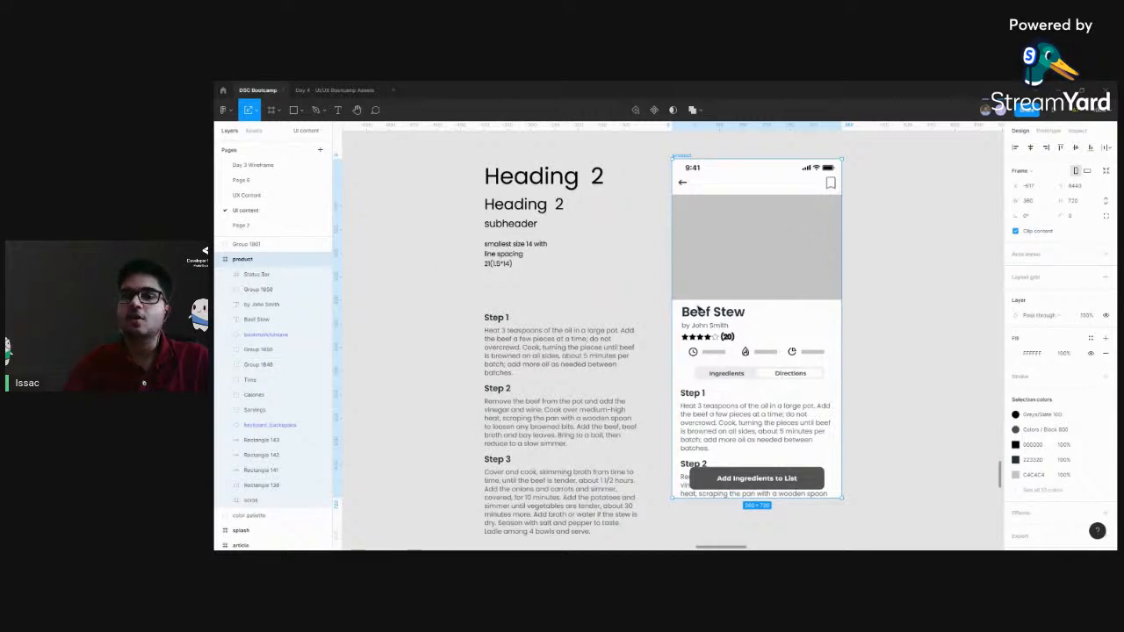
Locate the finished Recipes screen among the coloured app designs and examine its recipe cards and layout
{"action": "left_click_drag", "start_coordinate": [736, 258], "coordinate": [679, 339]}
{"action": "scroll", "coordinate": [657, 317], "scroll_direction": "down", "scroll_amount": 3}
{"action": "left_click_drag", "start_coordinate": [867, 208], "coordinate": [577, 382]}
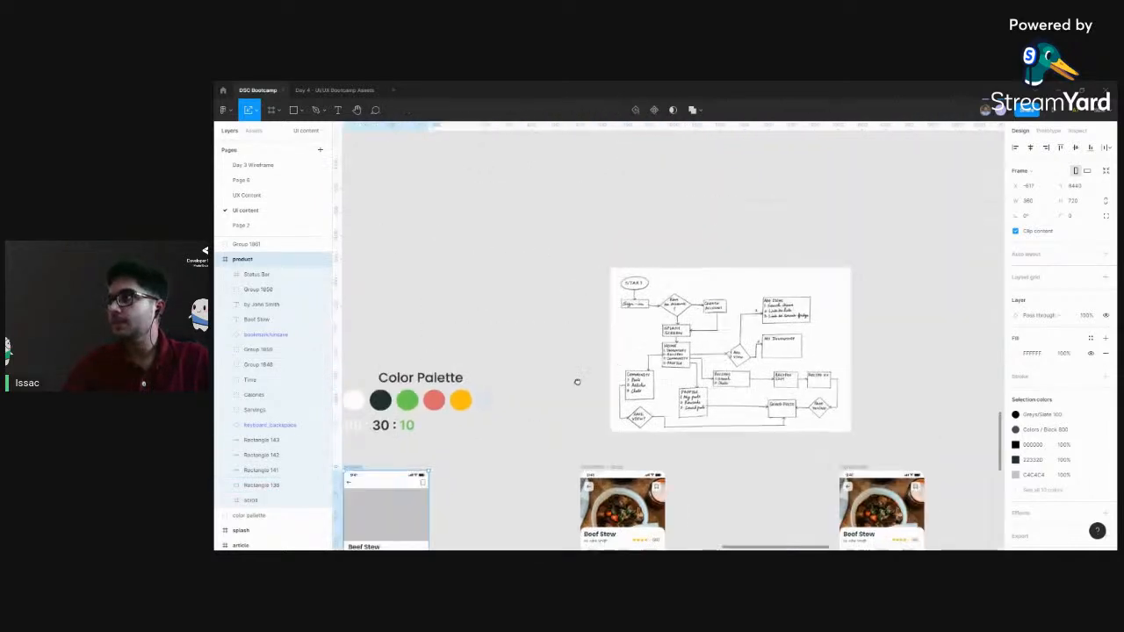
{"action": "scroll", "coordinate": [713, 248], "scroll_direction": "down", "scroll_amount": 4}
{"action": "scroll", "coordinate": [728, 307], "scroll_direction": "down", "scroll_amount": 3}
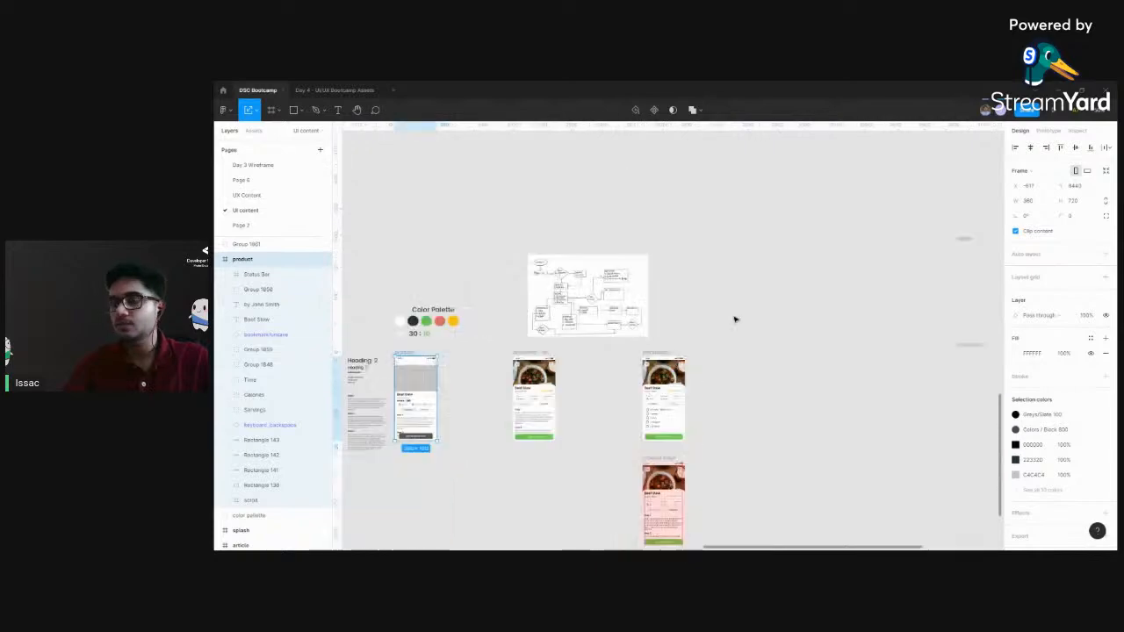
{"action": "key", "text": "ctrl+minus"}
{"action": "left_click_drag", "start_coordinate": [824, 335], "coordinate": [579, 324]}
{"action": "key", "text": "ctrl+plus"}
{"action": "key", "text": "ctrl+plus"}
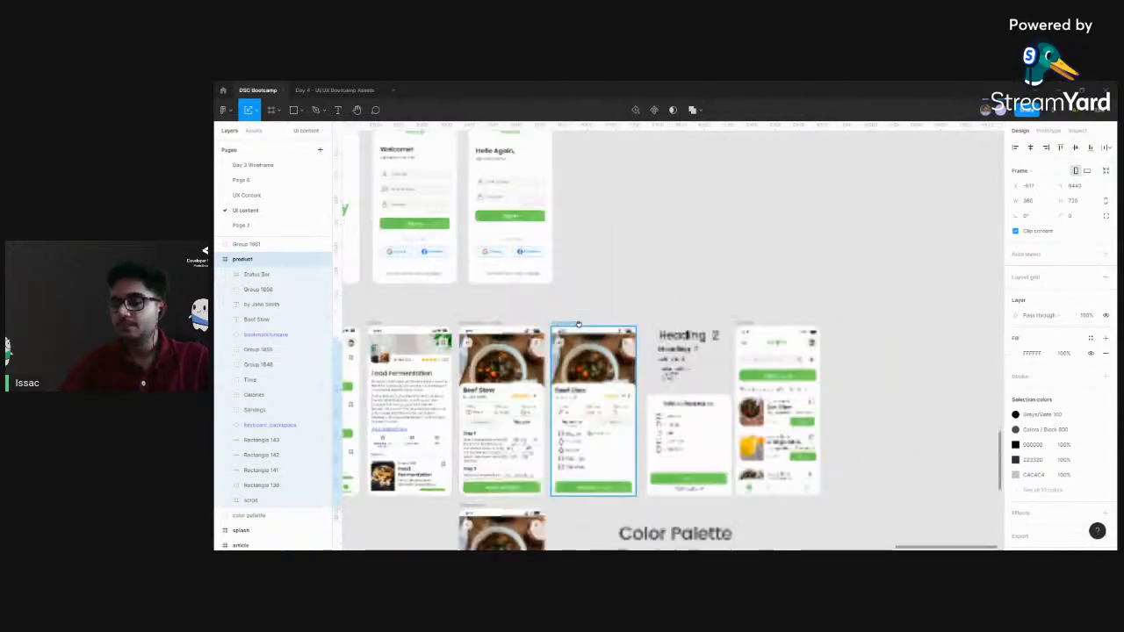
{"action": "key", "text": "ctrl+plus"}
{"action": "left_click_drag", "start_coordinate": [680, 497], "coordinate": [433, 346]}
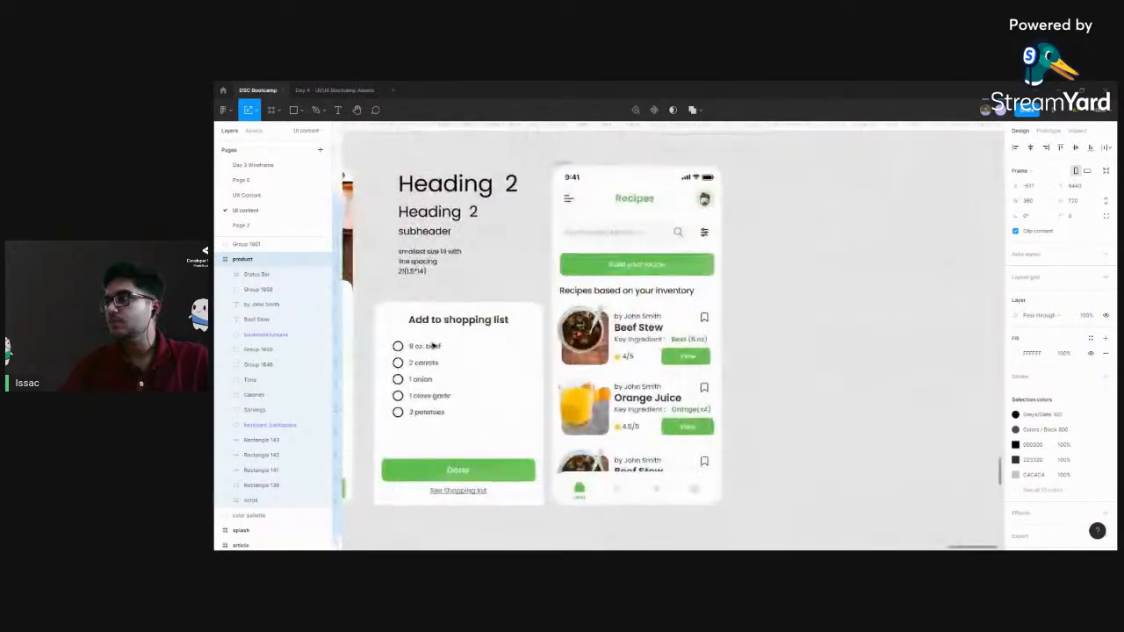
{"action": "left_click_drag", "start_coordinate": [785, 322], "coordinate": [694, 311]}
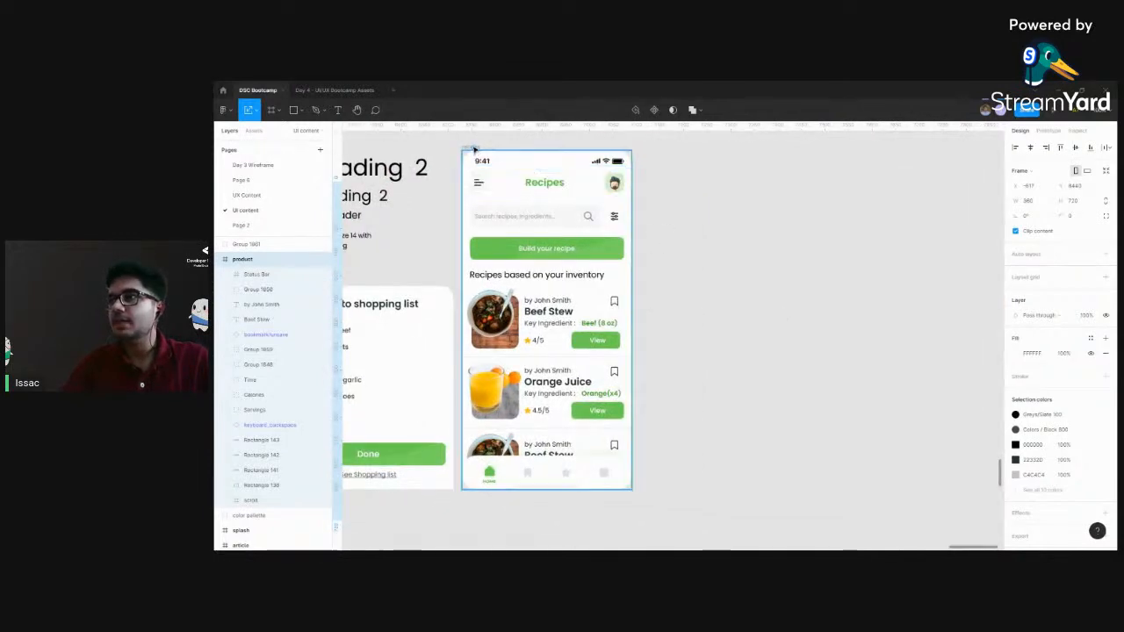
{"action": "left_click_drag", "start_coordinate": [738, 293], "coordinate": [748, 290]}
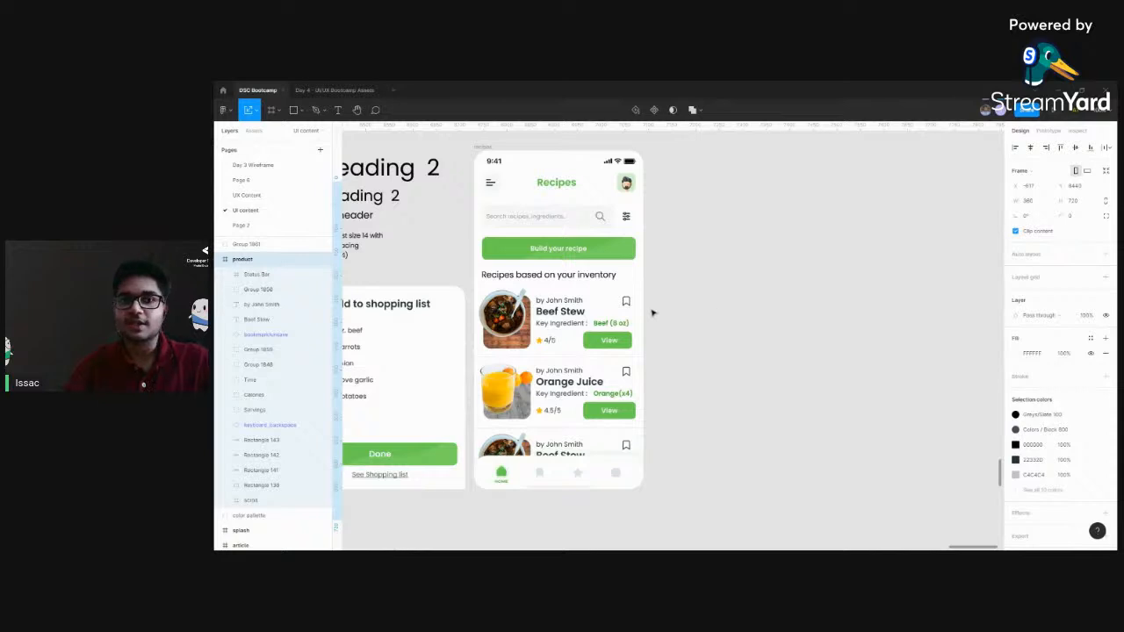
{"action": "left_click_drag", "start_coordinate": [602, 323], "coordinate": [624, 319]}
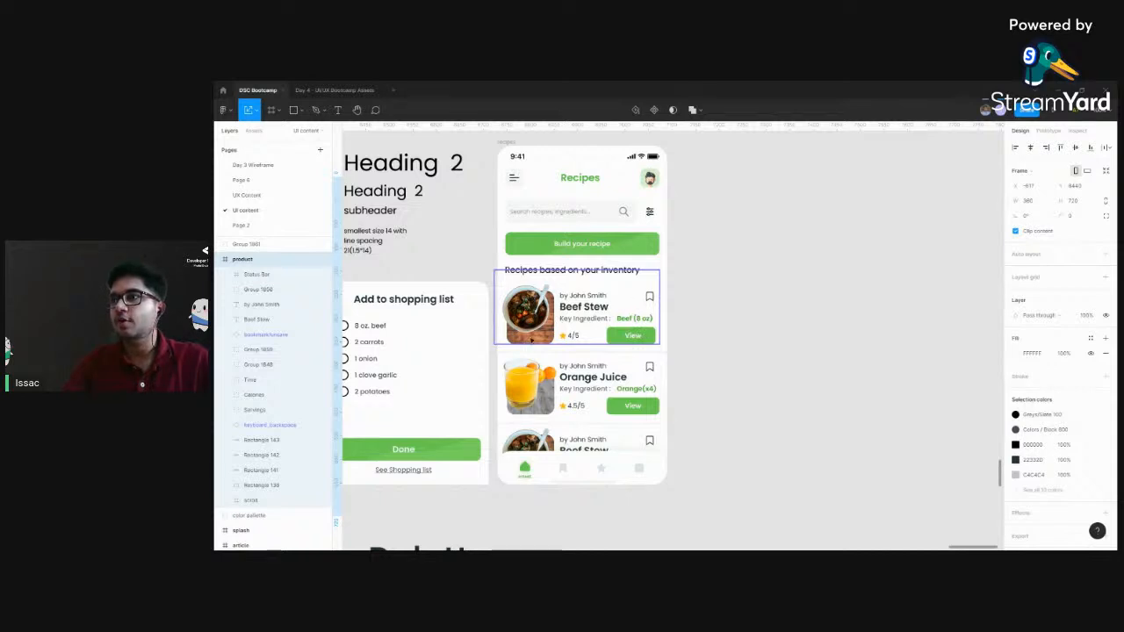
{"action": "left_click", "coordinate": [787, 276]}
{"action": "scroll", "coordinate": [793, 276], "scroll_direction": "left", "scroll_amount": 1}
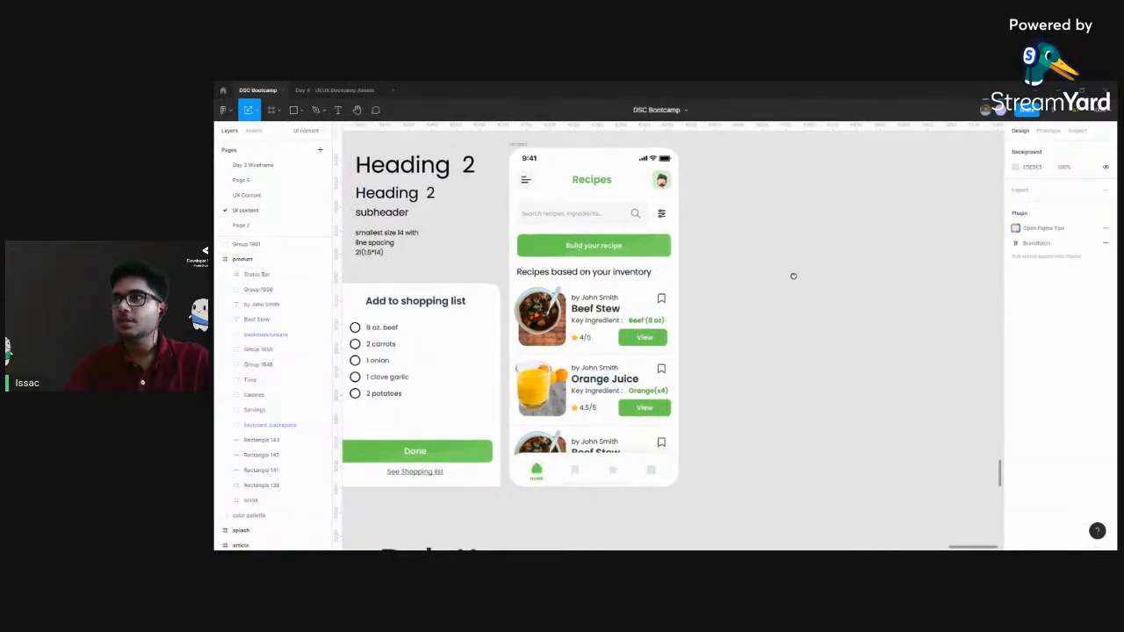
Compare the greyscale product wireframe with the finished Beef Stew directions screen
{"action": "scroll", "coordinate": [792, 276], "scroll_direction": "down", "scroll_amount": 3}
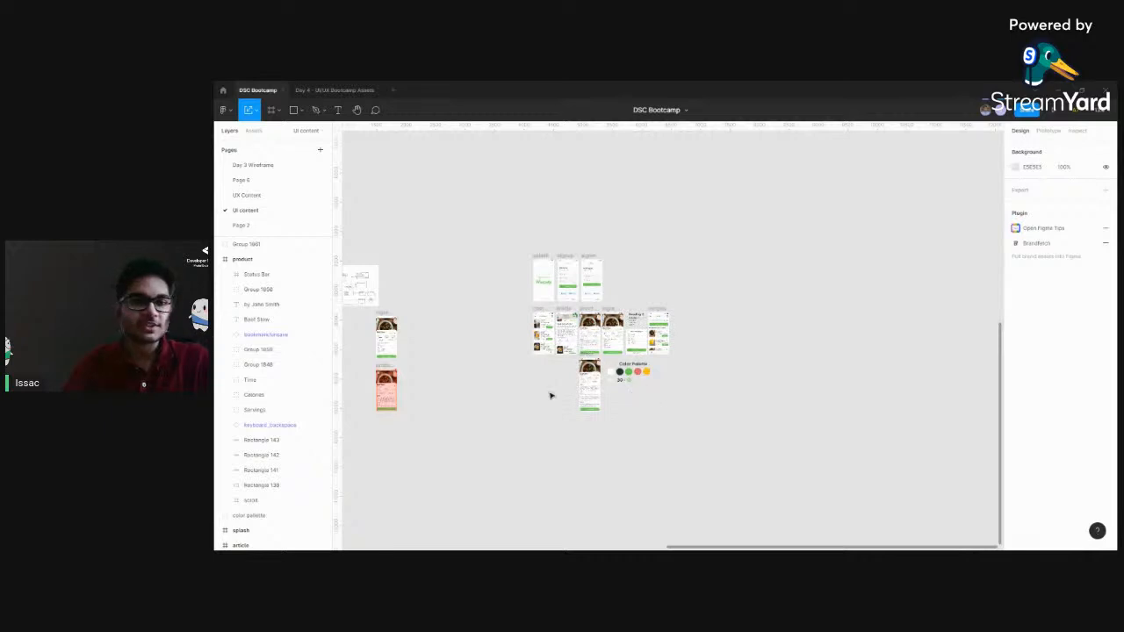
{"action": "left_click_drag", "start_coordinate": [504, 394], "coordinate": [791, 337]}
{"action": "scroll", "coordinate": [626, 364], "scroll_direction": "up", "scroll_amount": 5}
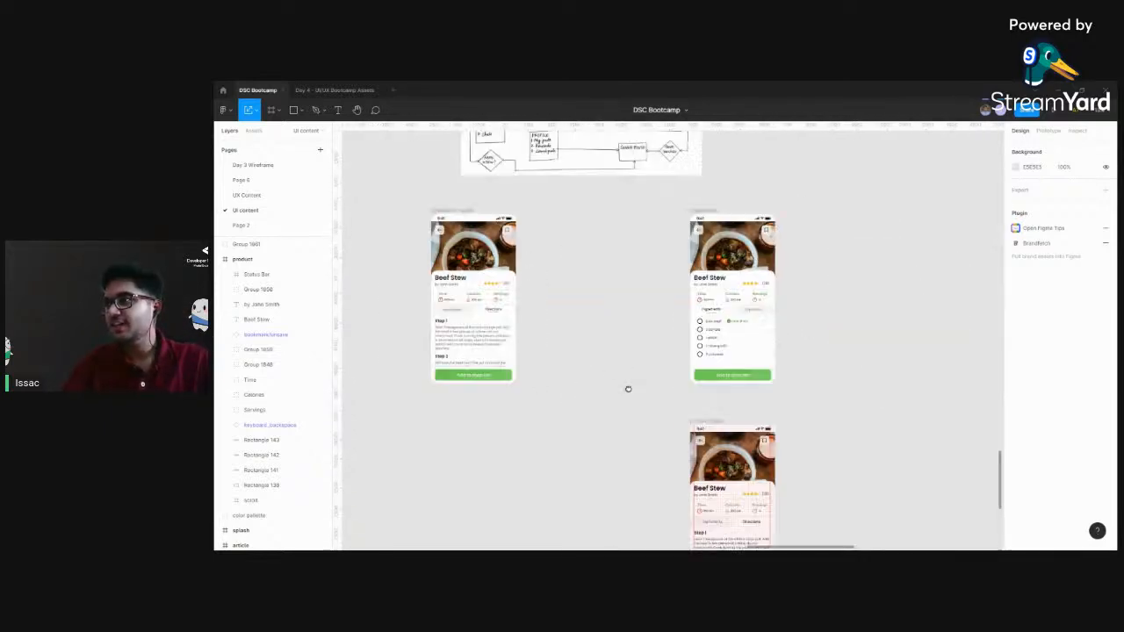
{"action": "scroll", "coordinate": [496, 398], "scroll_direction": "left", "scroll_amount": 5}
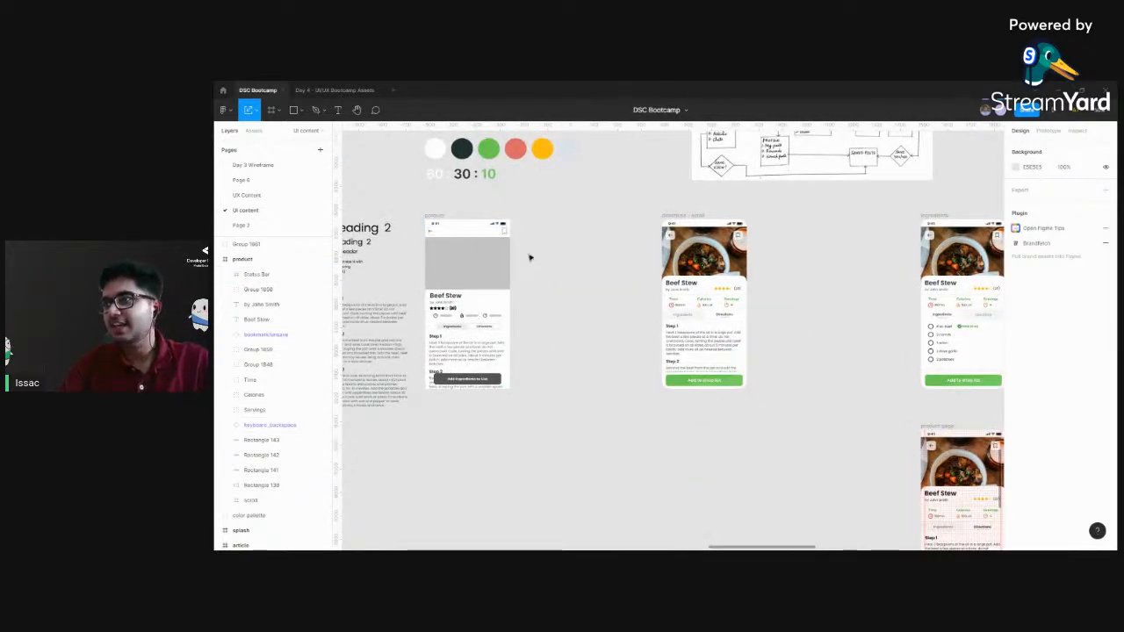
{"action": "scroll", "coordinate": [634, 325], "scroll_direction": "left", "scroll_amount": 2}
{"action": "scroll", "coordinate": [635, 326], "scroll_direction": "up", "scroll_amount": 3}
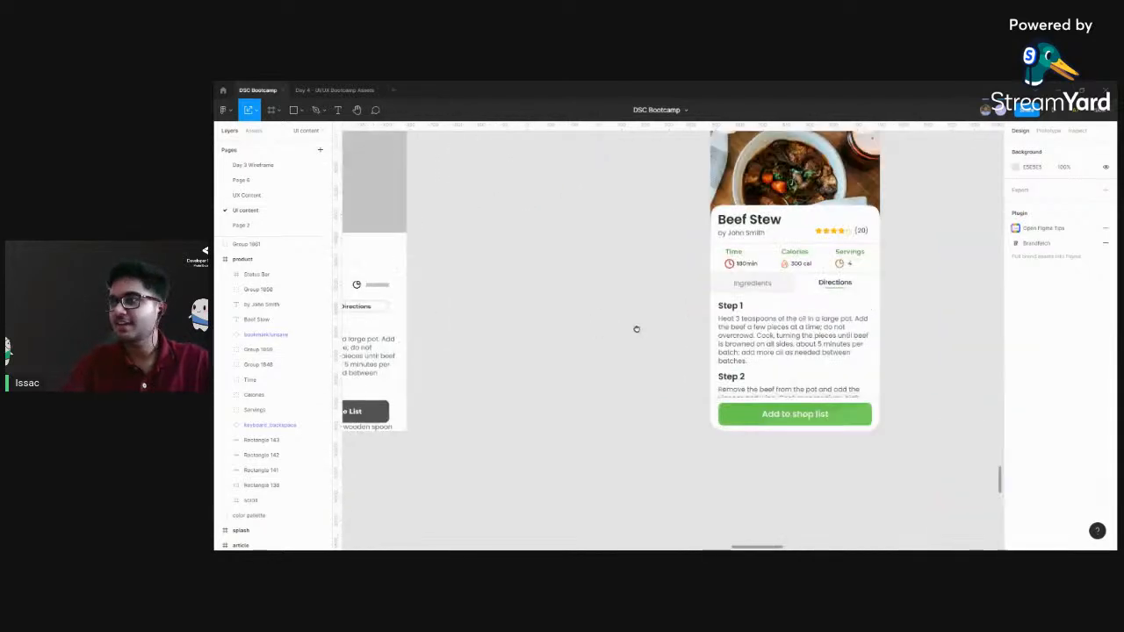
{"action": "left_click_drag", "start_coordinate": [635, 326], "coordinate": [730, 407]}
{"action": "scroll", "coordinate": [729, 407], "scroll_direction": "left", "scroll_amount": 2}
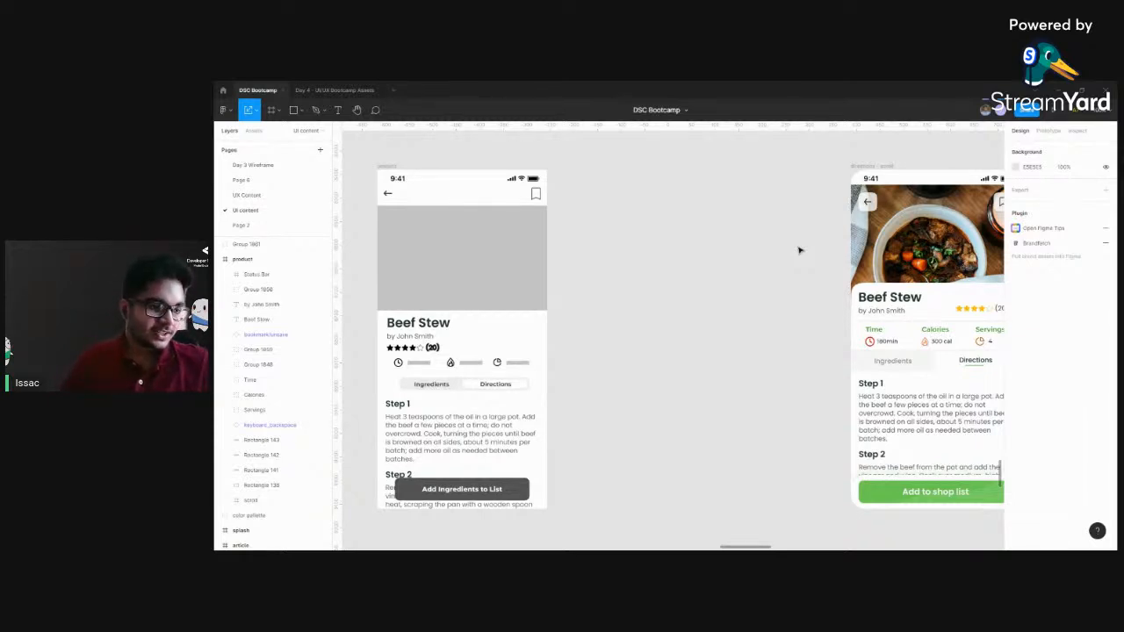
{"action": "scroll", "coordinate": [799, 250], "scroll_direction": "down", "scroll_amount": 1}
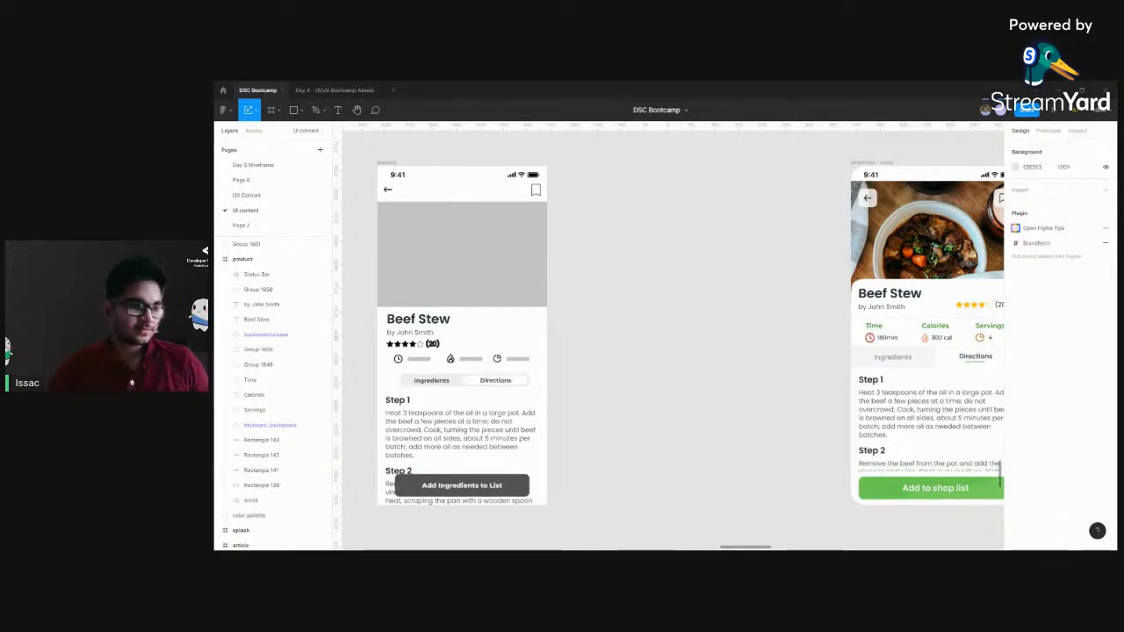
{"action": "scroll", "coordinate": [660, 175], "scroll_direction": "right", "scroll_amount": 5}
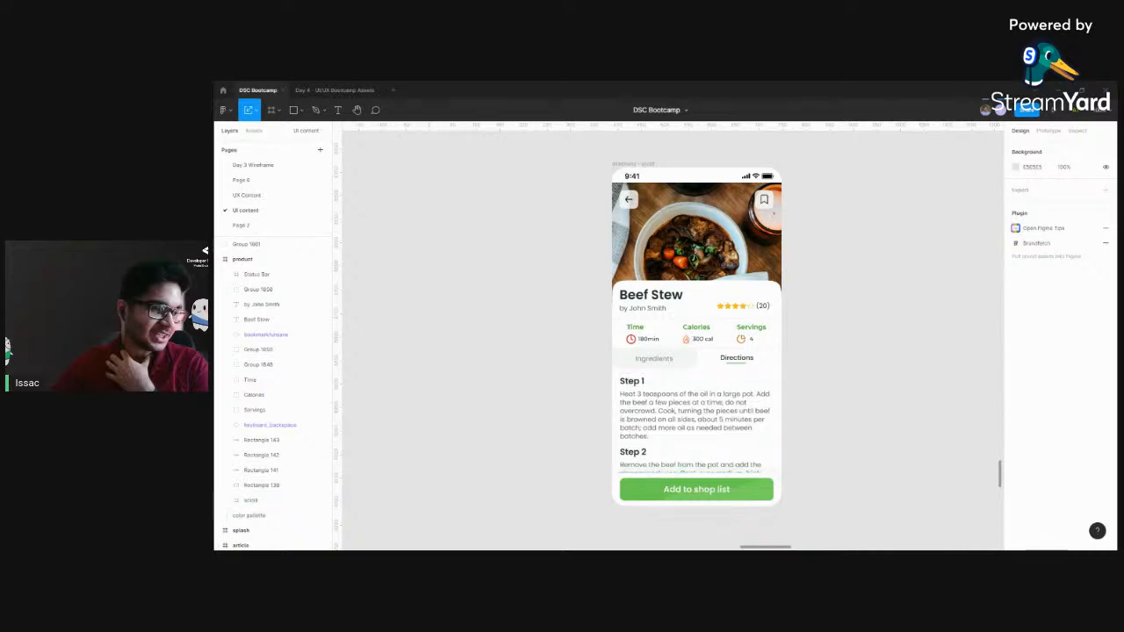
{"action": "scroll", "coordinate": [451, 276], "scroll_direction": "left", "scroll_amount": 10}
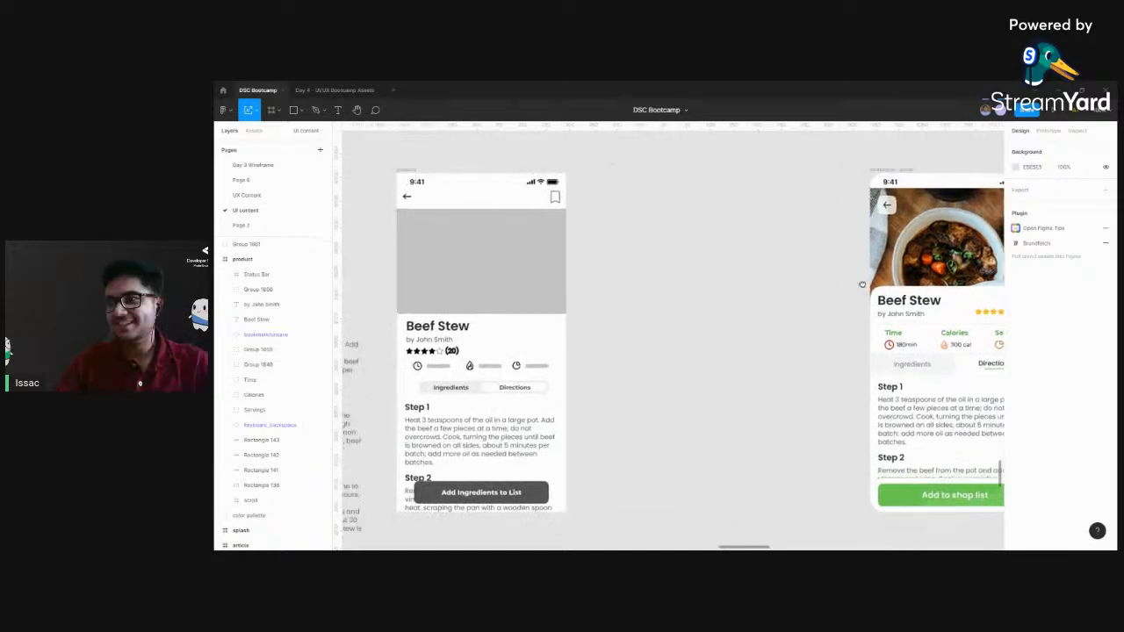
{"action": "left_click_drag", "start_coordinate": [849, 295], "coordinate": [631, 282]}
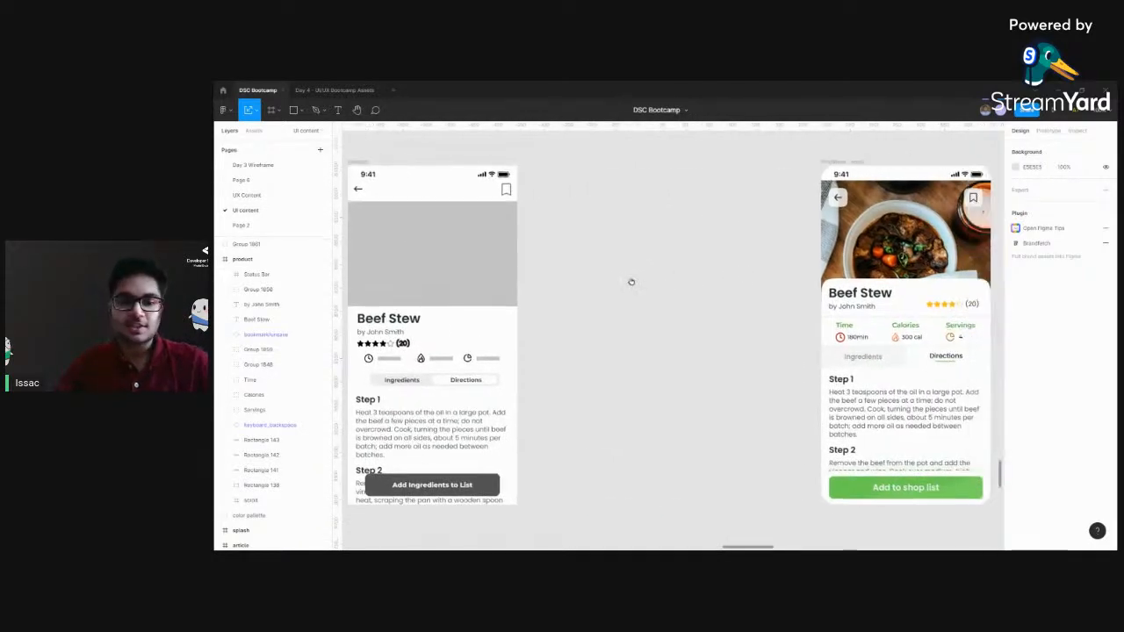
Select the whole greyscale Beef Stew product wireframe frame
{"action": "scroll", "coordinate": [627, 261], "scroll_direction": "left", "scroll_amount": 2}
{"action": "left_click", "coordinate": [390, 161]}
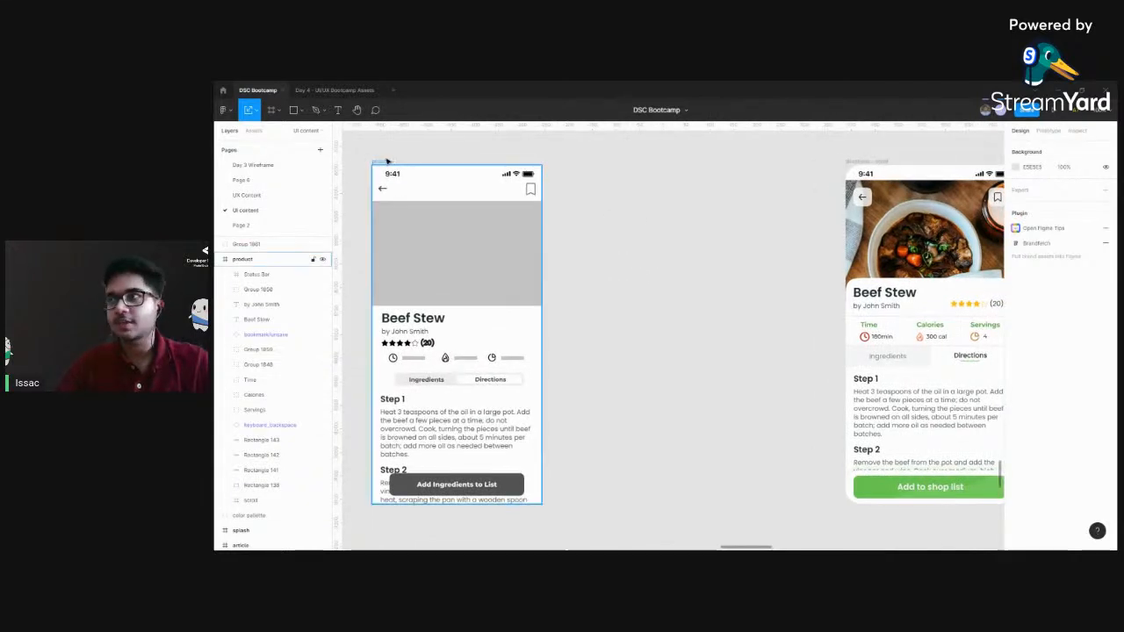
{"action": "left_click", "coordinate": [386, 162]}
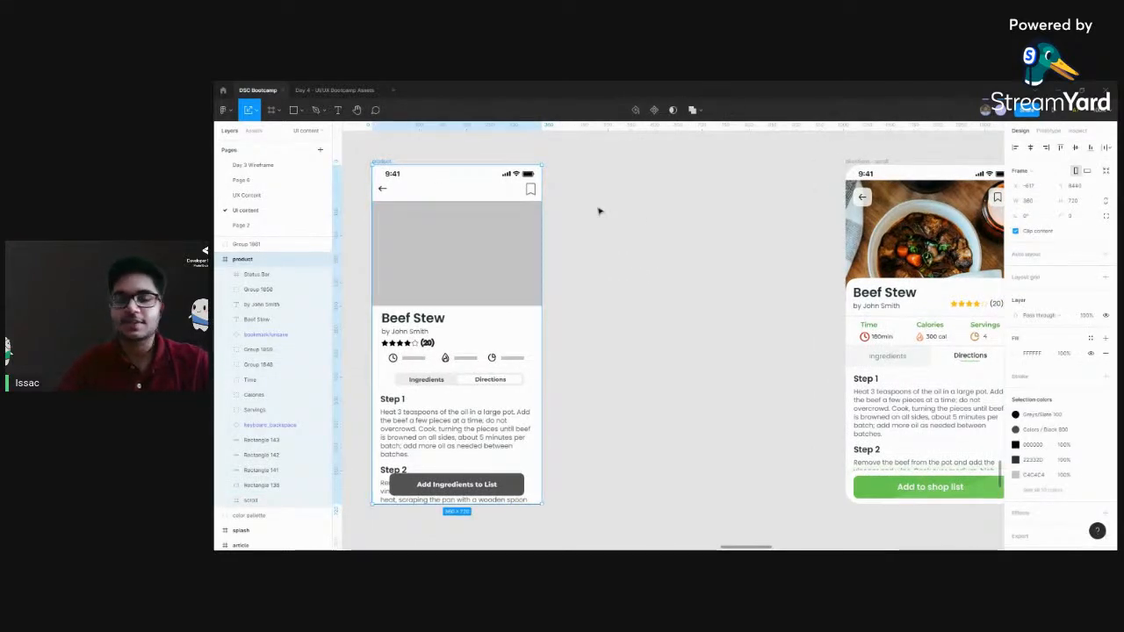
Draw a blank frame about 352 × 731 between the greyscale product wireframe and the finished directions screen
{"action": "key", "text": "f"}
{"action": "mouse_move", "coordinate": [582, 159]}
{"action": "left_mouse_down"}
{"action": "mouse_move", "coordinate": [657, 407]}
{"action": "mouse_move", "coordinate": [749, 505]}
{"action": "left_mouse_up"}
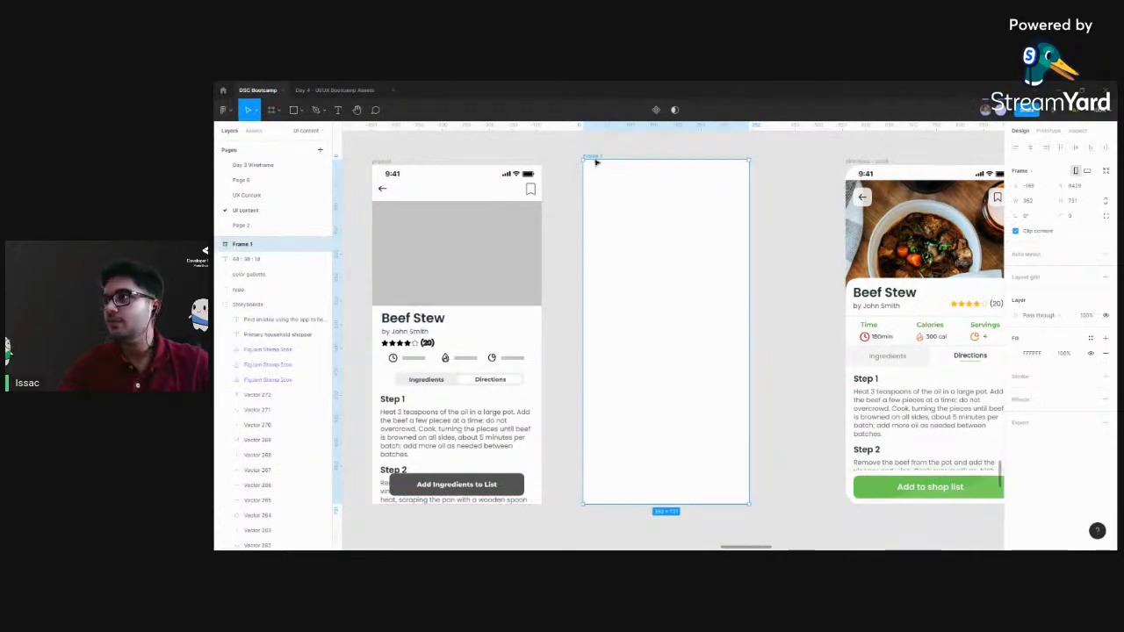
{"action": "left_click", "coordinate": [625, 152]}
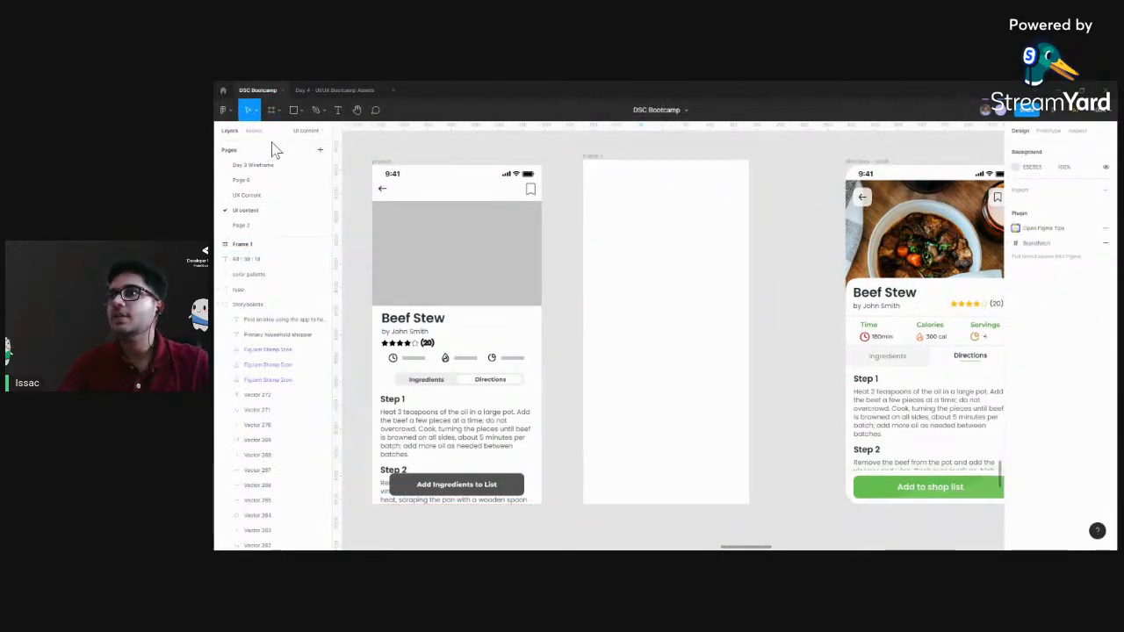
Look through the preset frame sizes for phone, tablet, desktop, paper, watch and the other categories
{"action": "left_click", "coordinate": [269, 112]}
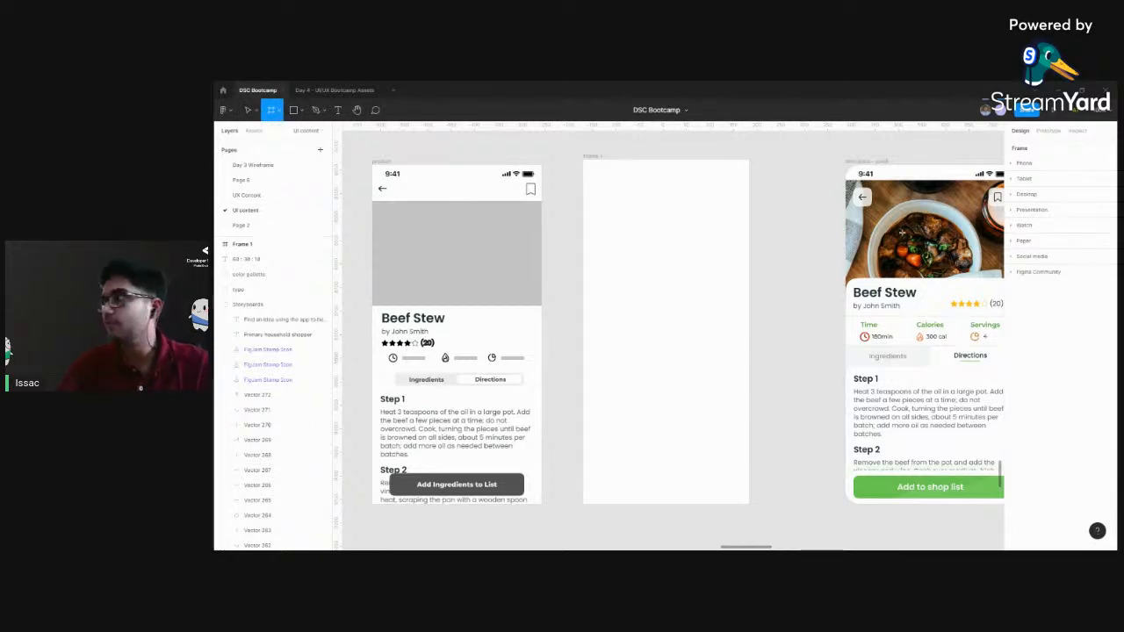
{"action": "left_click", "coordinate": [1023, 165]}
{"action": "left_click", "coordinate": [1023, 165]}
{"action": "left_click", "coordinate": [1024, 164]}
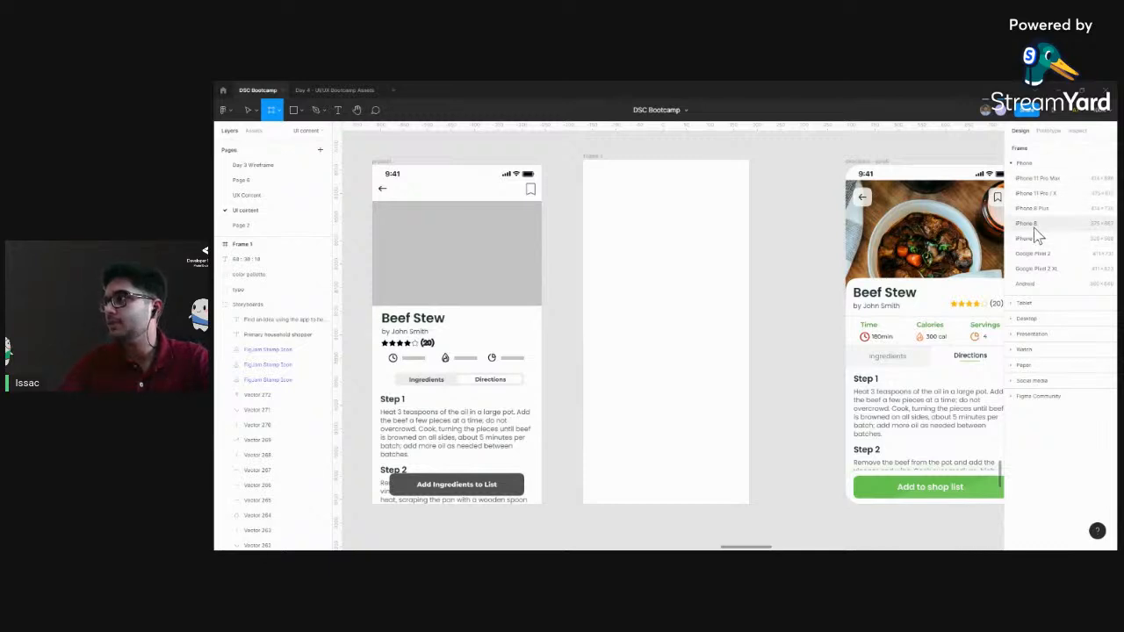
{"action": "left_click", "coordinate": [1036, 303]}
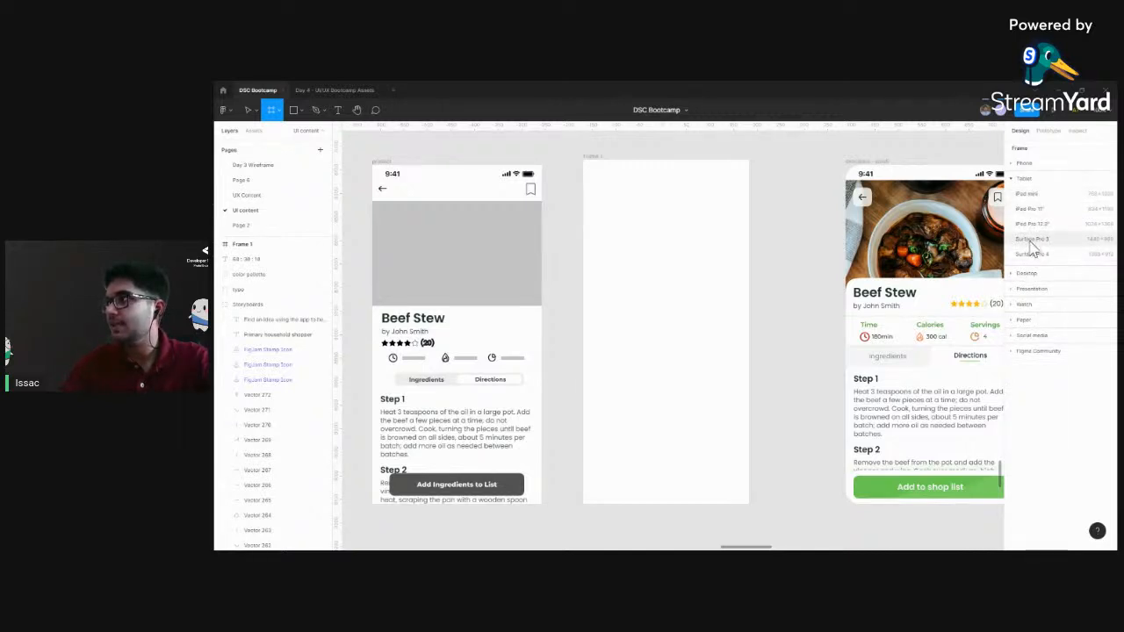
{"action": "left_click", "coordinate": [1027, 273]}
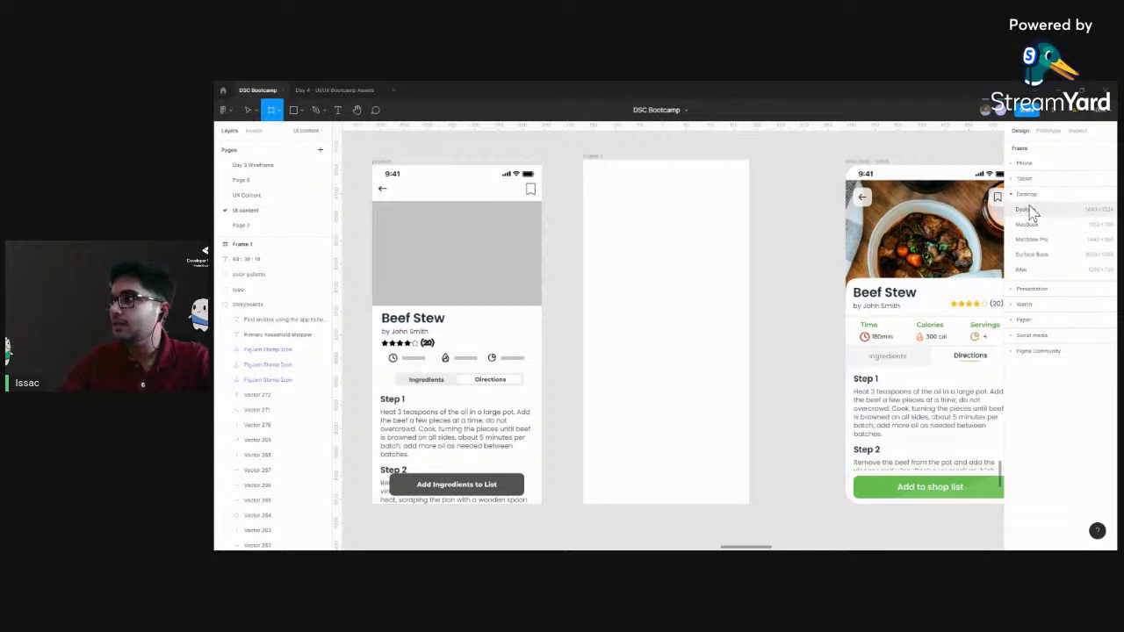
{"action": "left_click", "coordinate": [1033, 290]}
{"action": "left_click", "coordinate": [1027, 274]}
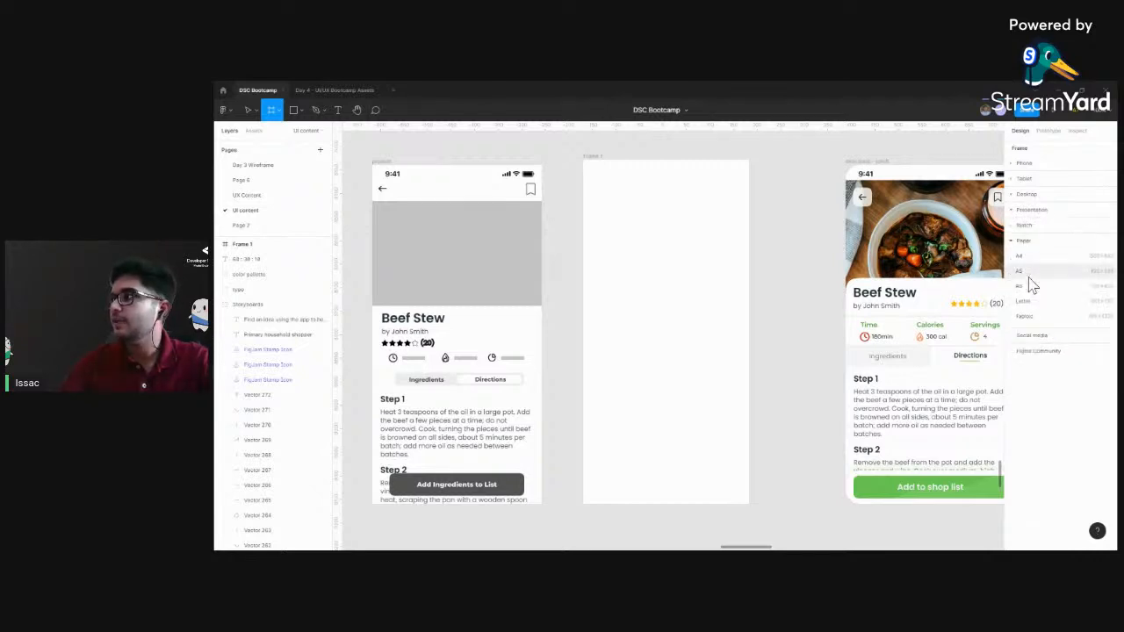
{"action": "left_click", "coordinate": [1026, 228]}
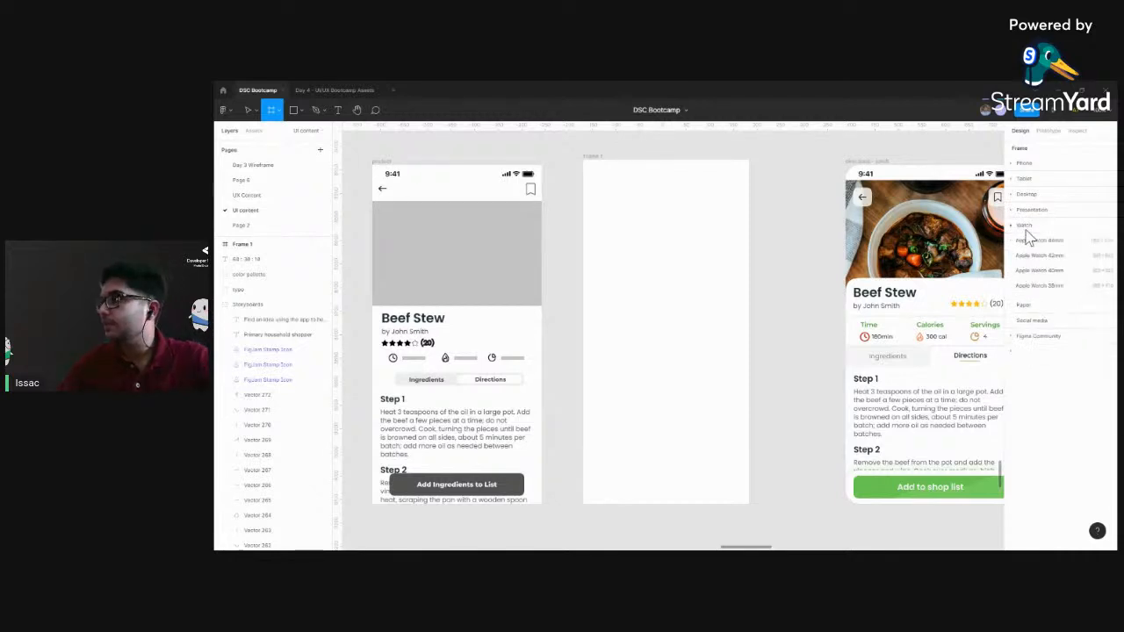
{"action": "left_click", "coordinate": [1032, 320]}
{"action": "left_click", "coordinate": [747, 198]}
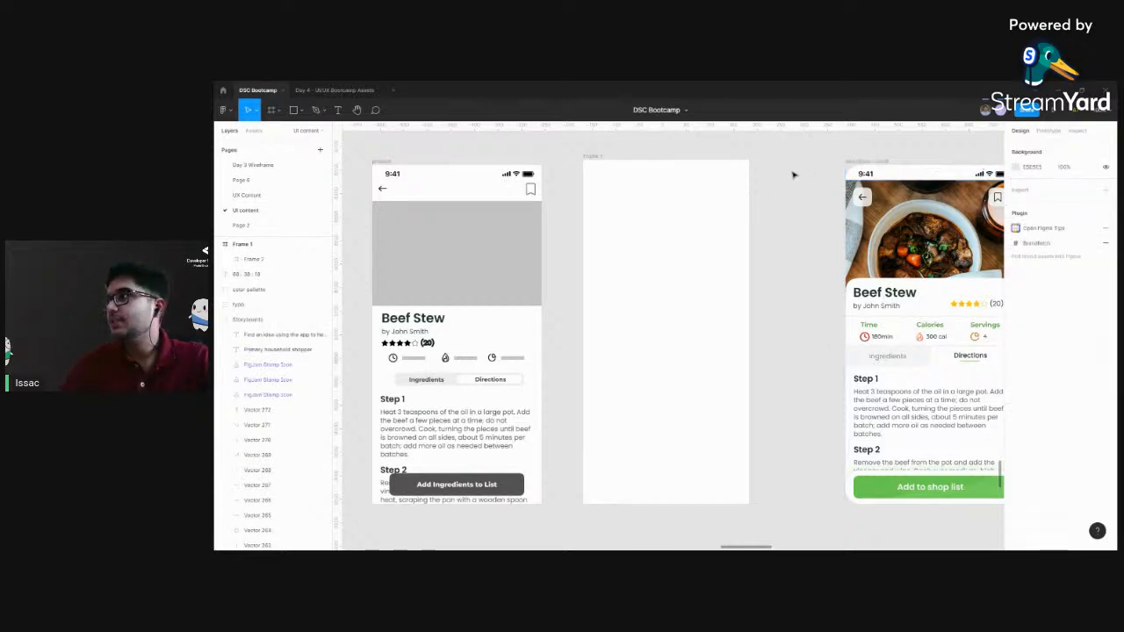
Resize the new blank frame to 360 × 720 and align its top edge with the product wireframe
{"action": "left_click", "coordinate": [600, 156]}
{"action": "left_click", "coordinate": [763, 183]}
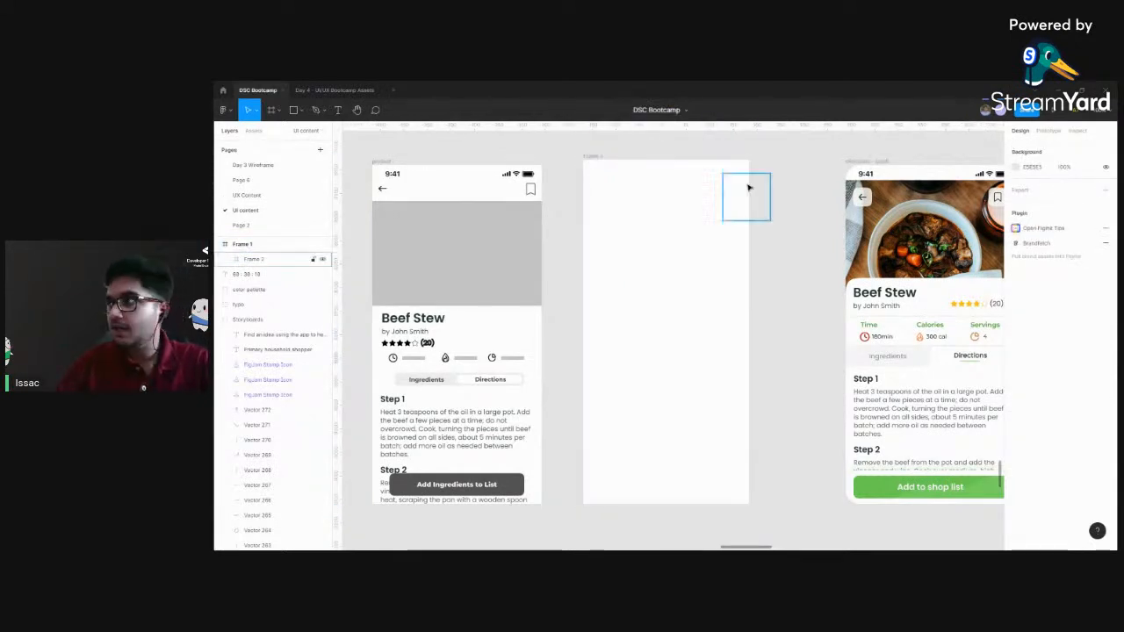
{"action": "left_click", "coordinate": [601, 157]}
{"action": "left_click", "coordinate": [1029, 202]}
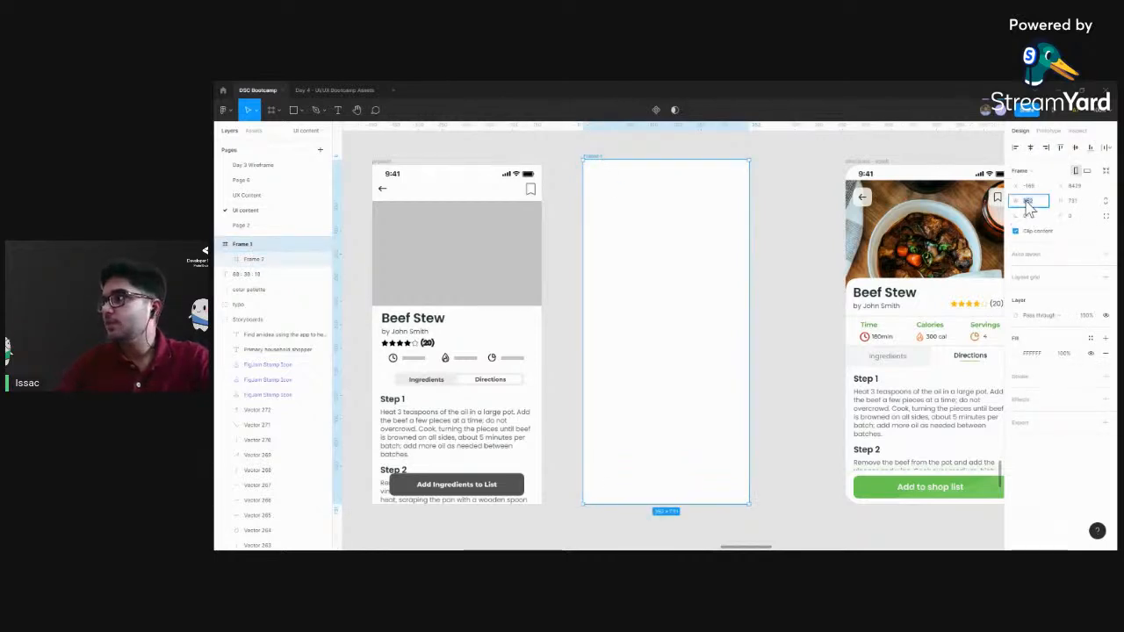
{"action": "key", "text": "Return"}
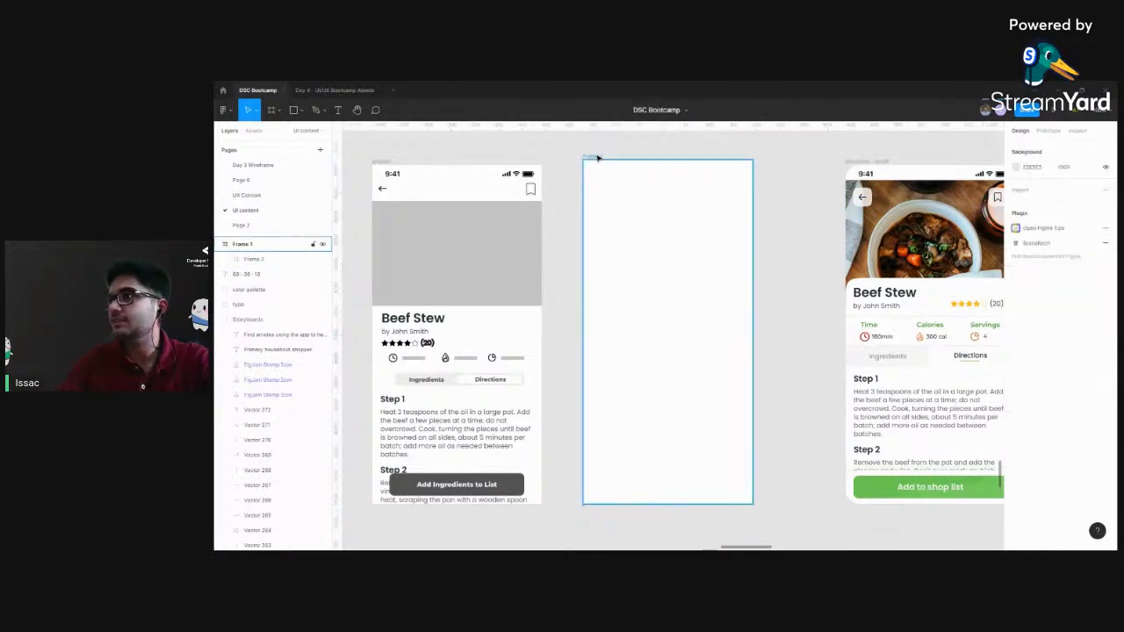
{"action": "left_click", "coordinate": [1072, 205]}
{"action": "type", "text": "720"}
{"action": "key", "text": "Return"}
{"action": "left_click_drag", "start_coordinate": [629, 207], "coordinate": [623, 213]}
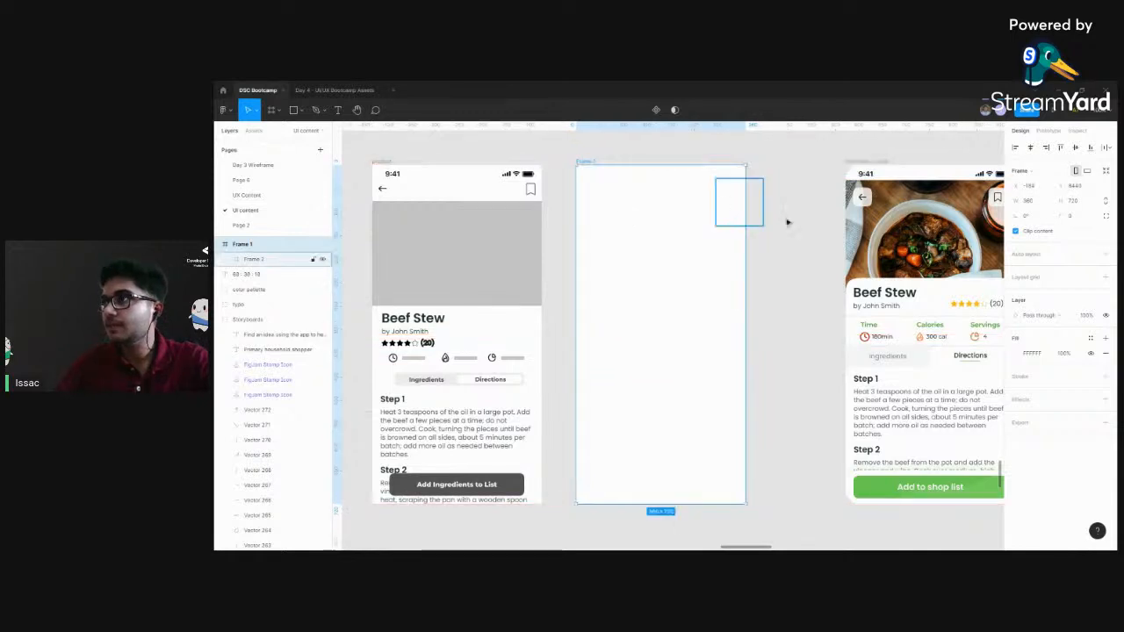
{"action": "left_click", "coordinate": [789, 223]}
{"action": "scroll", "coordinate": [791, 227], "scroll_direction": "left", "scroll_amount": 5}
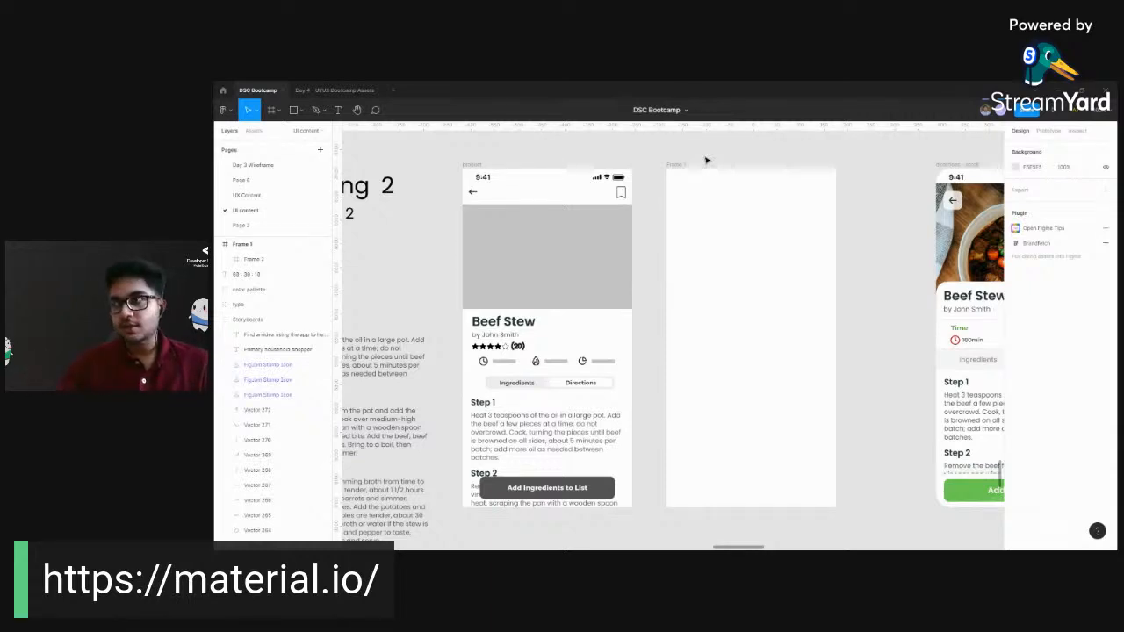
{"action": "scroll", "coordinate": [681, 156], "scroll_direction": "right", "scroll_amount": 2}
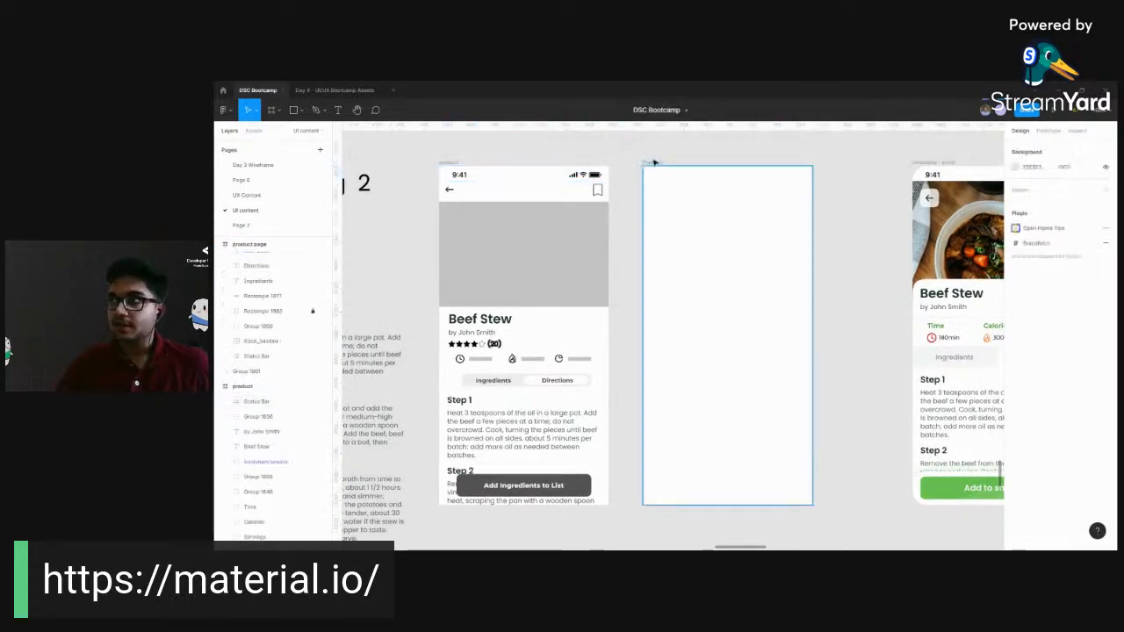
{"action": "left_click", "coordinate": [655, 163]}
{"action": "scroll", "coordinate": [694, 147], "scroll_direction": "right", "scroll_amount": 4}
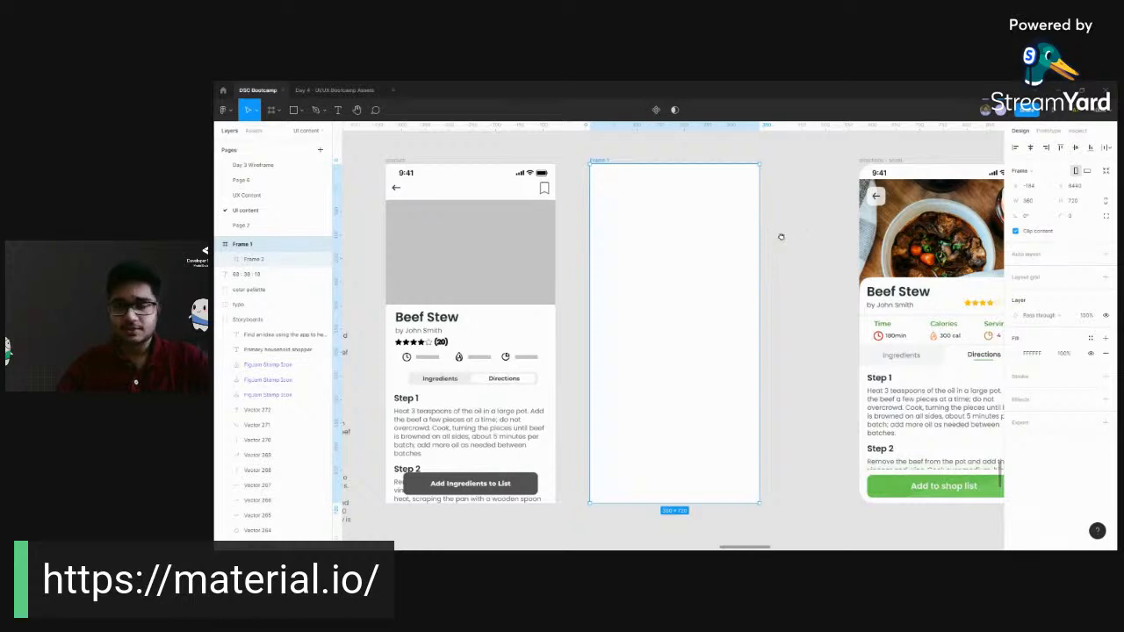
{"action": "scroll", "coordinate": [782, 238], "scroll_direction": "up", "scroll_amount": 3}
{"action": "scroll", "coordinate": [773, 288], "scroll_direction": "down", "scroll_amount": 3}
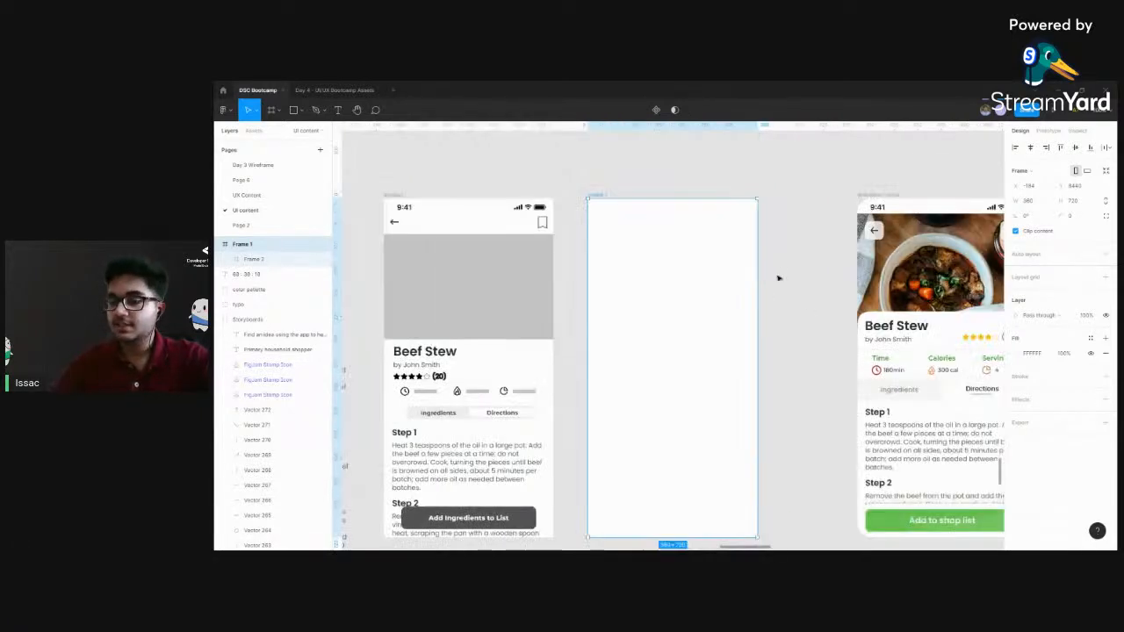
{"action": "scroll", "coordinate": [795, 293], "scroll_direction": "down", "scroll_amount": 1}
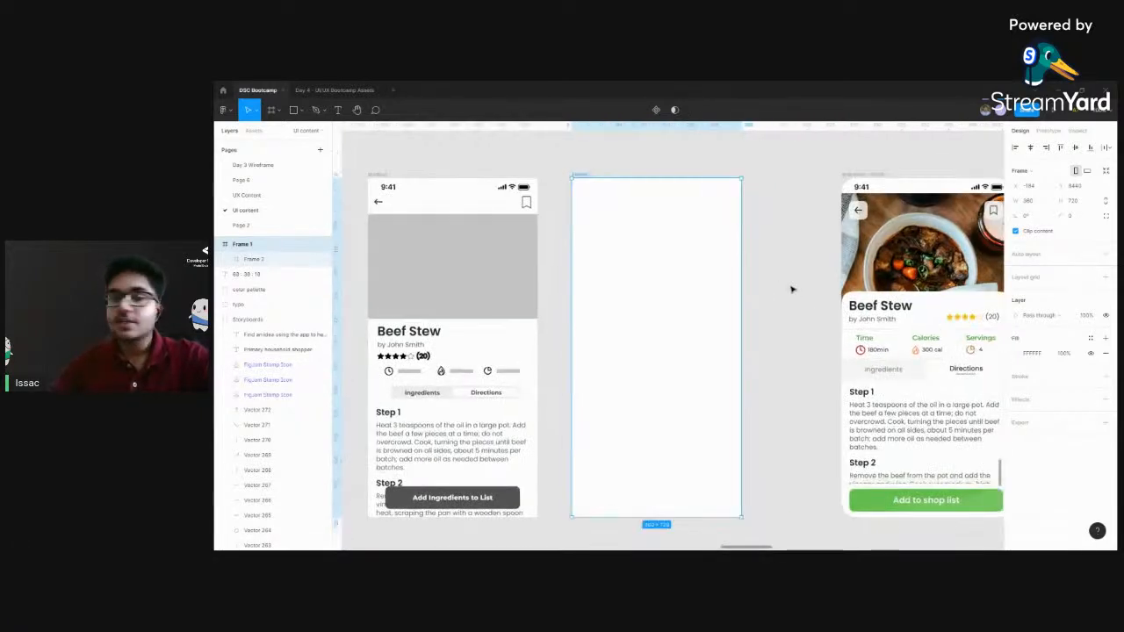
Rename the new blank frame "recipe"
{"action": "left_click", "coordinate": [750, 216]}
{"action": "left_click", "coordinate": [583, 175]}
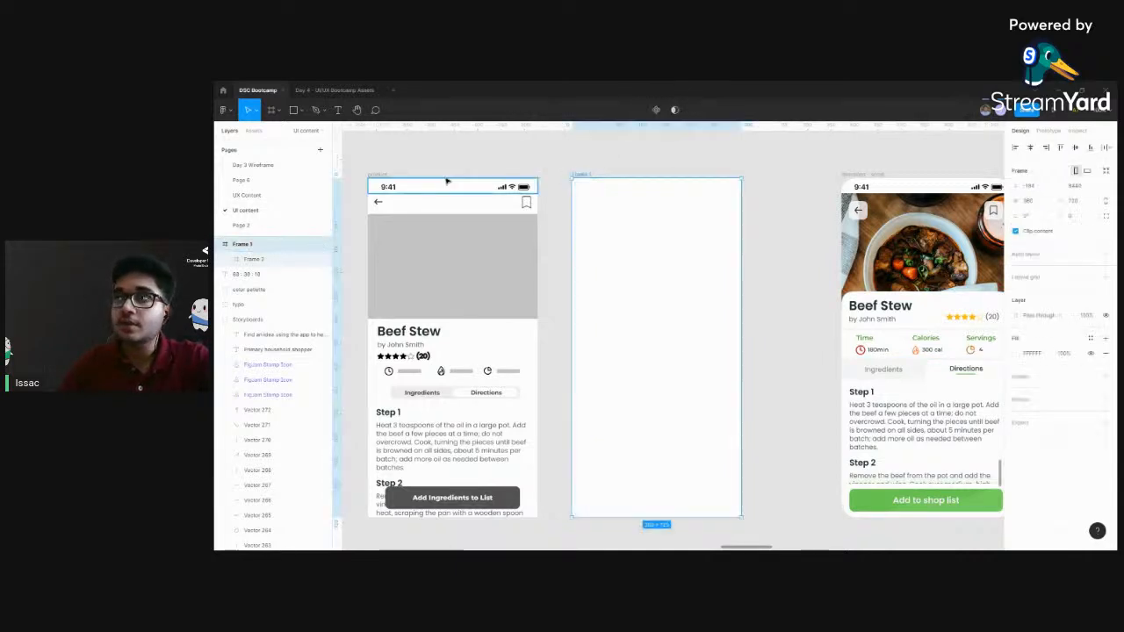
{"action": "double_click", "coordinate": [583, 174]}
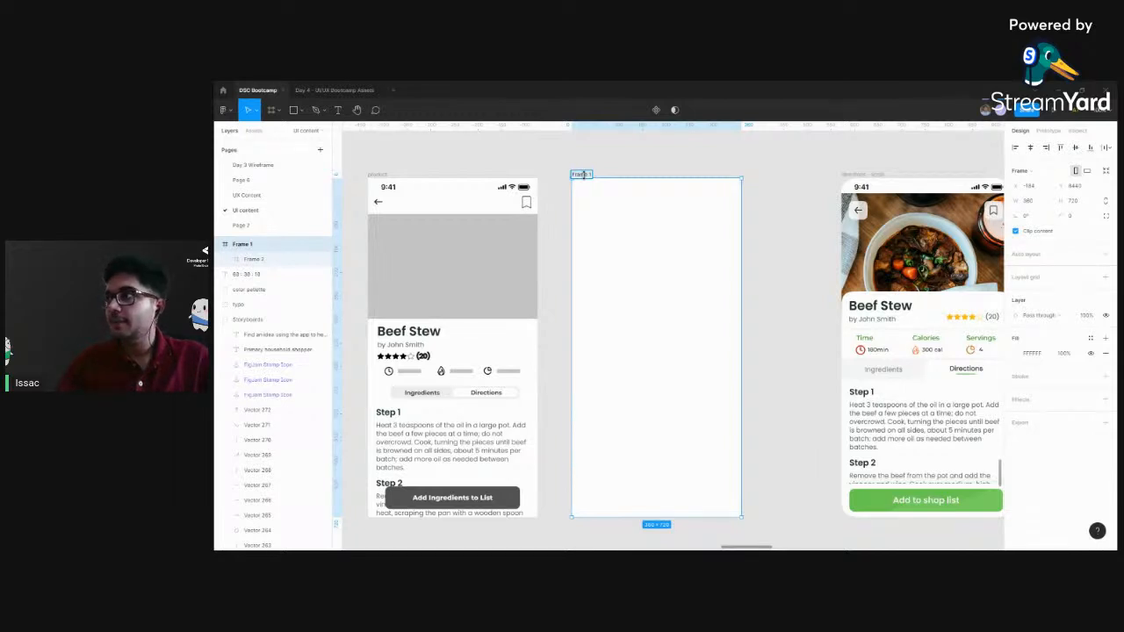
{"action": "double_click", "coordinate": [582, 175]}
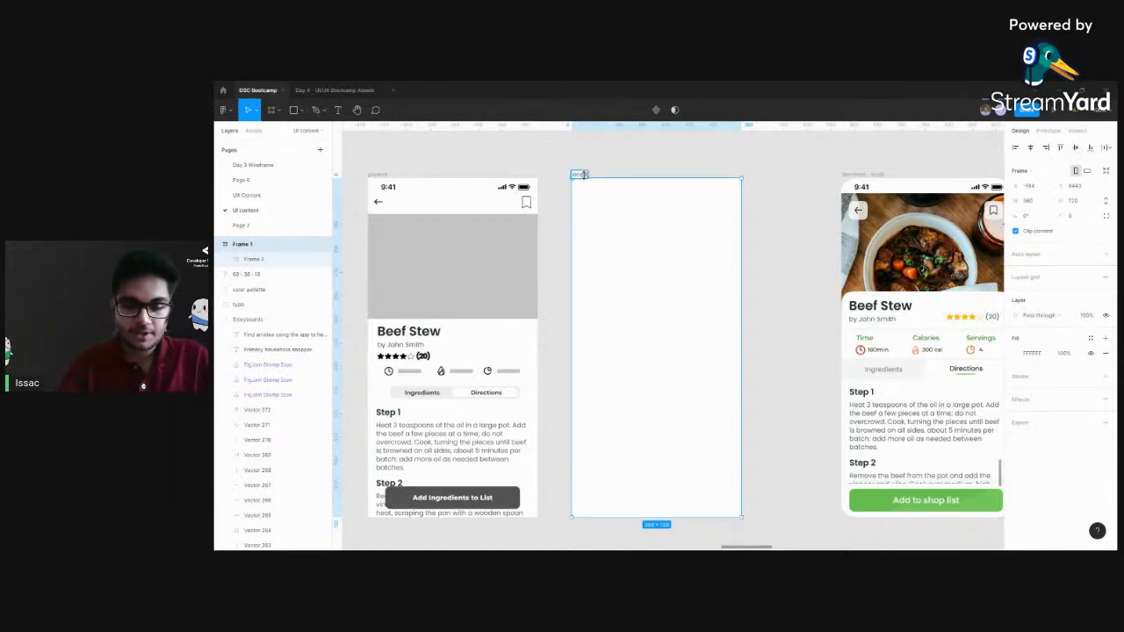
{"action": "left_click", "coordinate": [660, 167]}
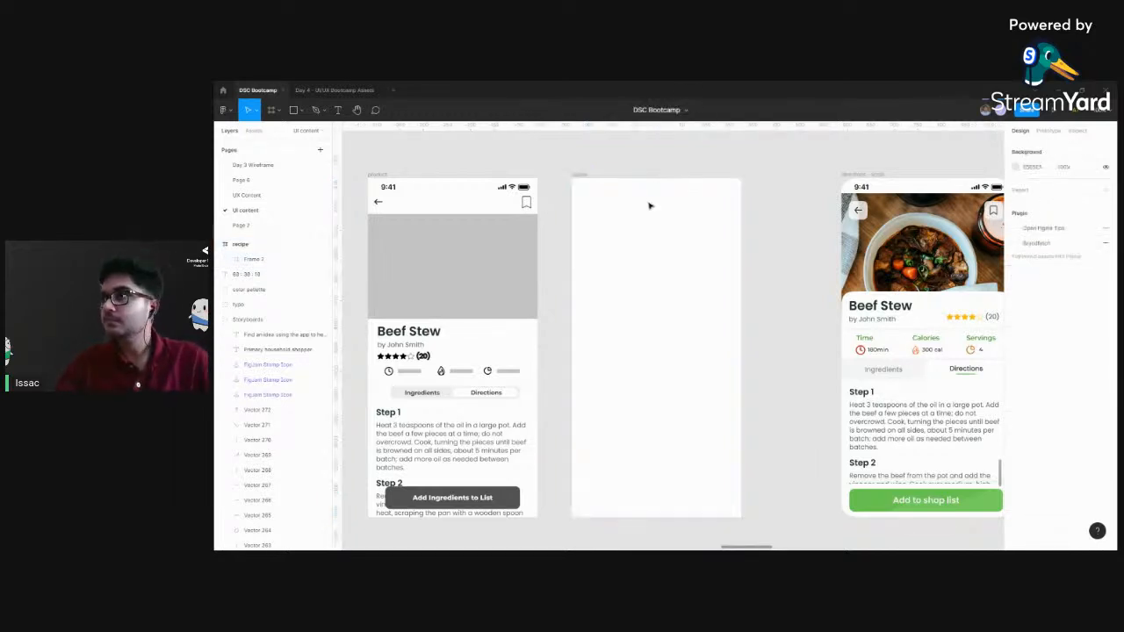
Add a layout grid to the blank recipe frame
{"action": "left_click", "coordinate": [578, 175]}
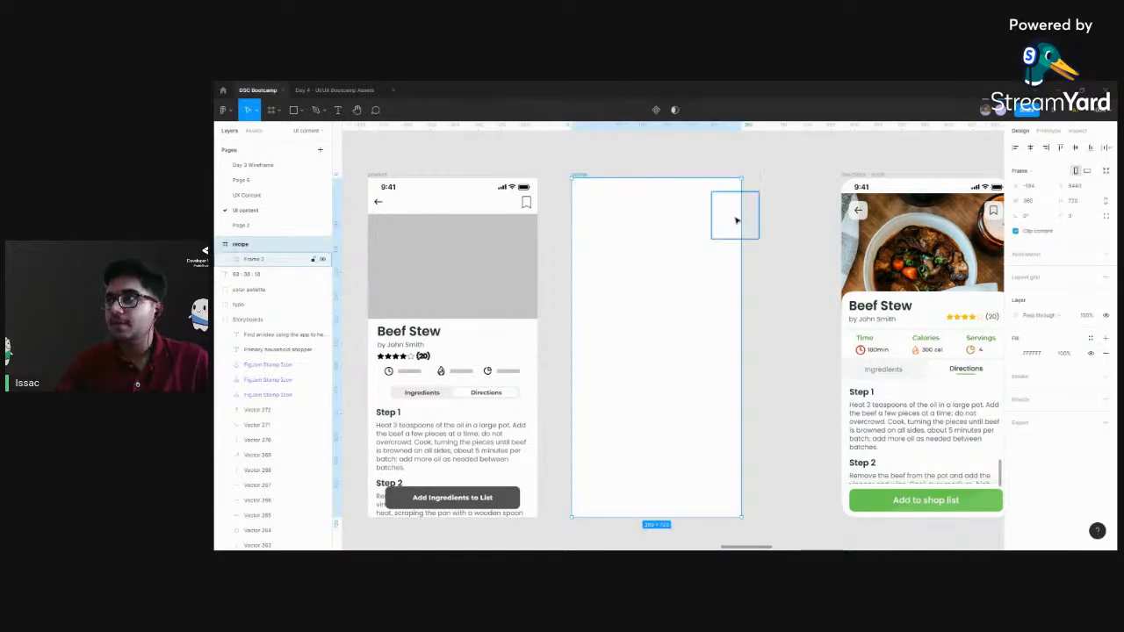
{"action": "scroll", "coordinate": [761, 238], "scroll_direction": "right", "scroll_amount": 1}
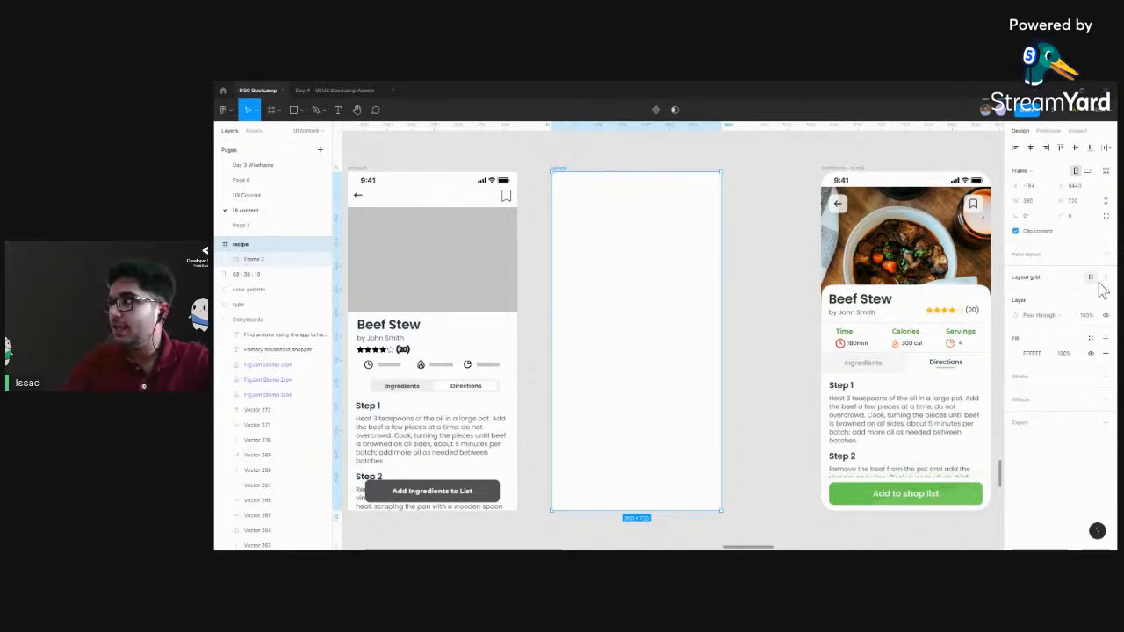
{"action": "left_click", "coordinate": [1029, 279]}
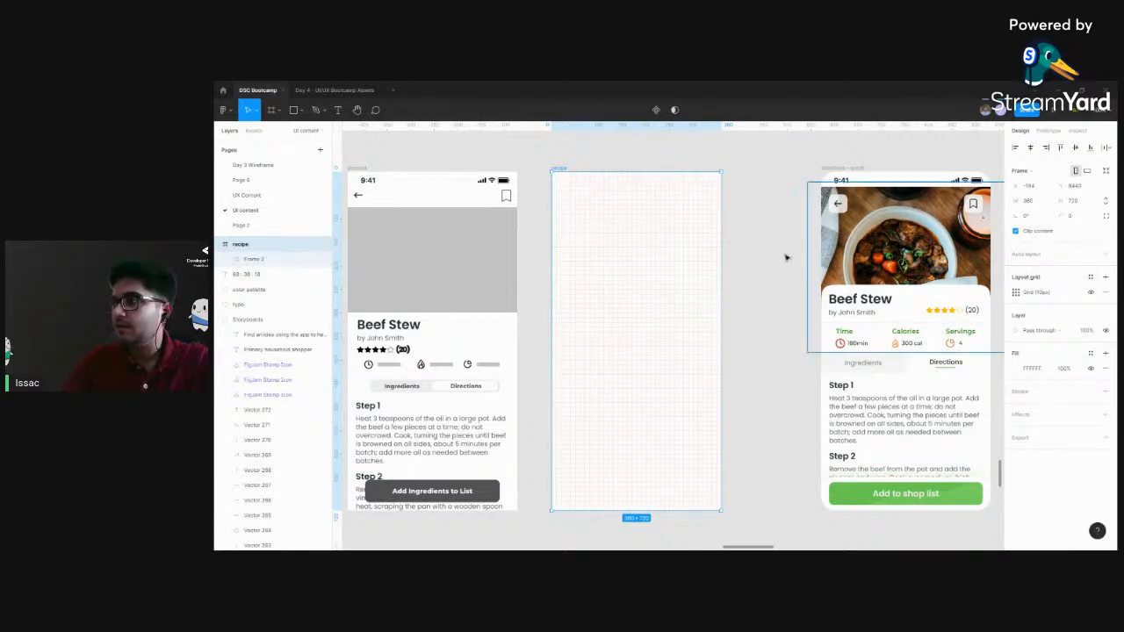
Examine the squares of the recipe frame's layout grid at close range
{"action": "scroll", "coordinate": [642, 267], "scroll_direction": "up", "scroll_amount": 5}
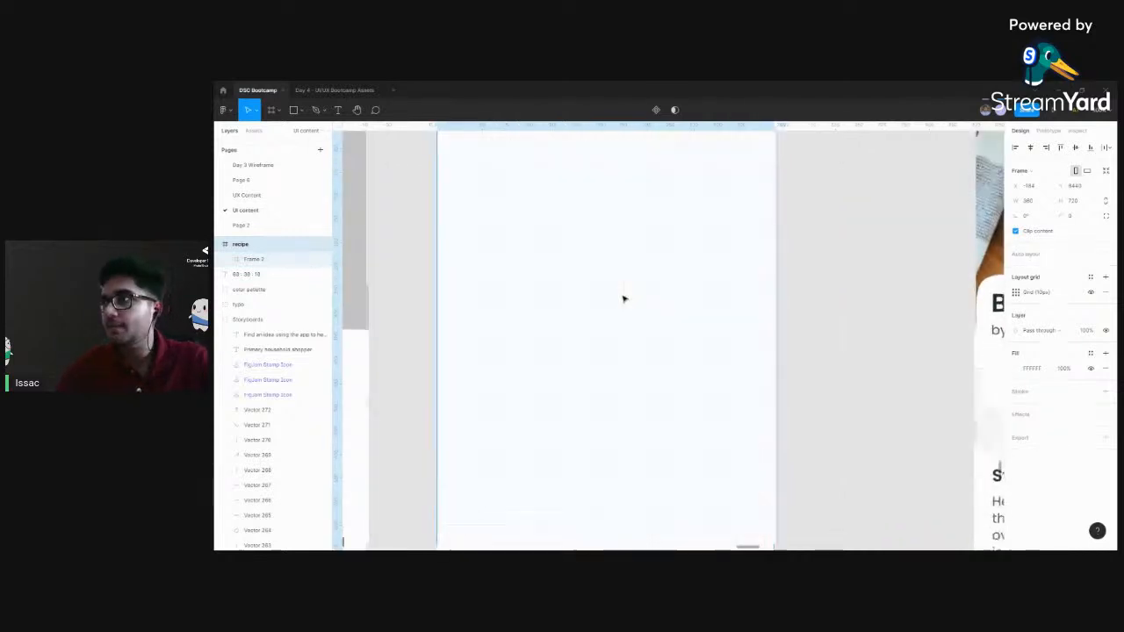
{"action": "scroll", "coordinate": [626, 318], "scroll_direction": "up", "scroll_amount": 3}
{"action": "scroll", "coordinate": [486, 287], "scroll_direction": "up", "scroll_amount": 2}
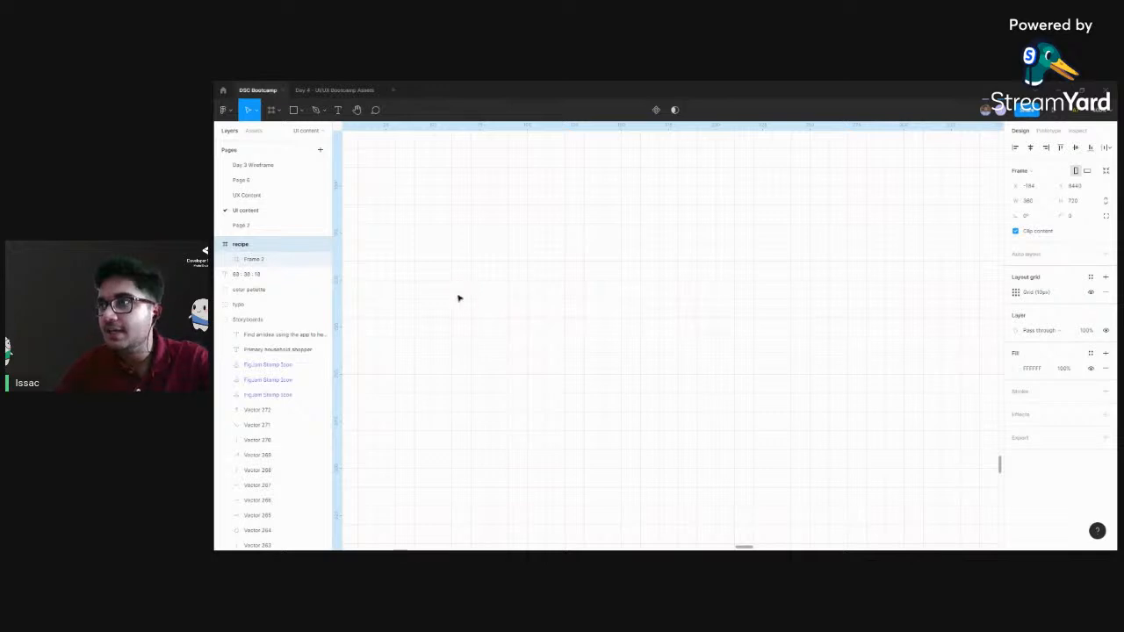
{"action": "left_click_drag", "start_coordinate": [943, 295], "coordinate": [854, 293]}
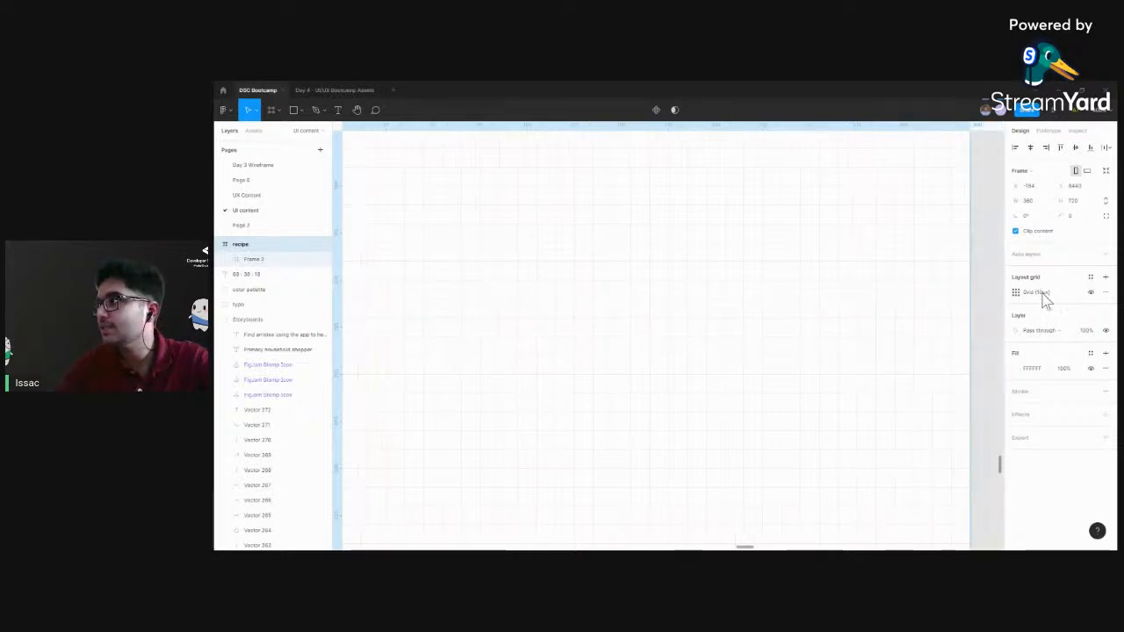
{"action": "left_click_drag", "start_coordinate": [490, 303], "coordinate": [622, 294]}
{"action": "scroll", "coordinate": [622, 295], "scroll_direction": "down", "scroll_amount": 4}
{"action": "scroll", "coordinate": [688, 208], "scroll_direction": "up", "scroll_amount": 2}
Set the recipe frame's layout grid size to 8 px
{"action": "left_click", "coordinate": [532, 167]}
{"action": "left_click", "coordinate": [546, 180]}
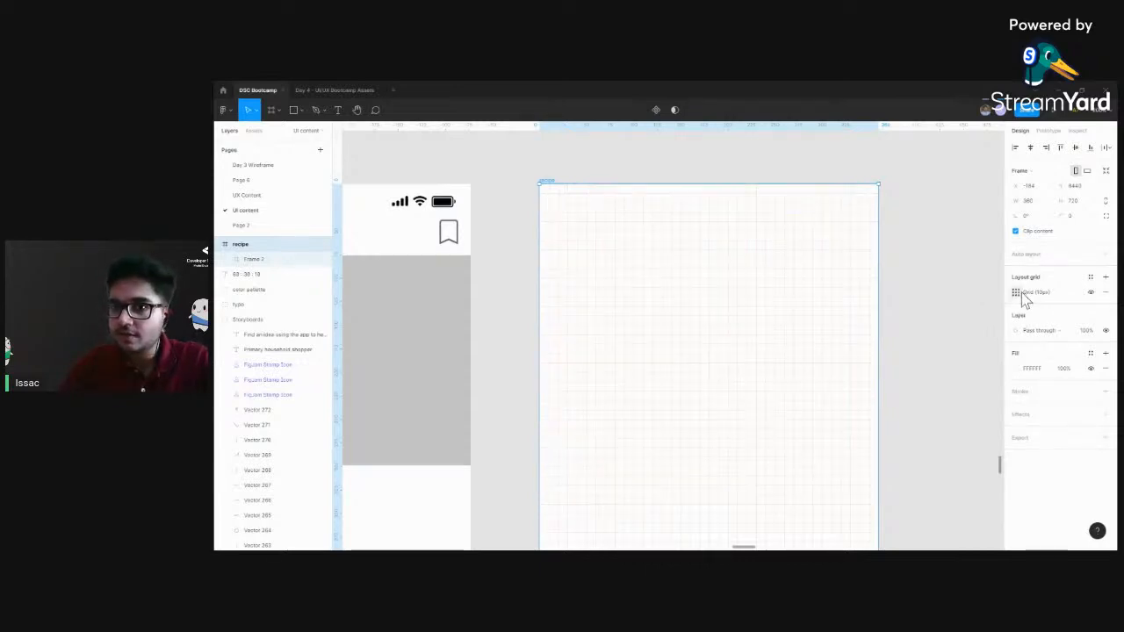
{"action": "left_click", "coordinate": [1019, 294]}
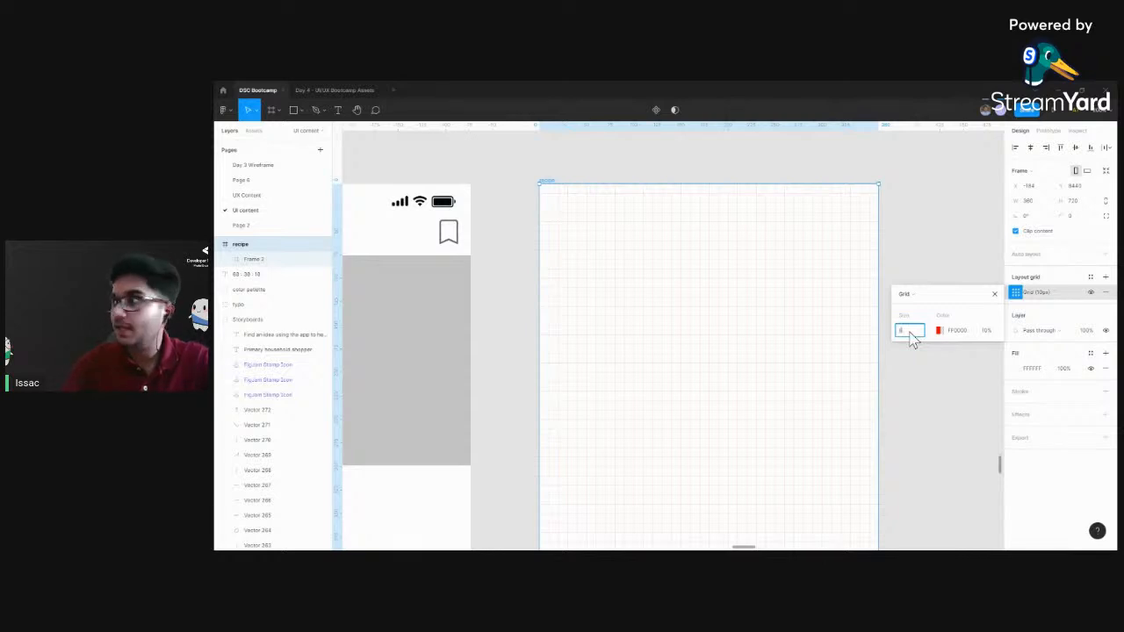
{"action": "left_click", "coordinate": [922, 251]}
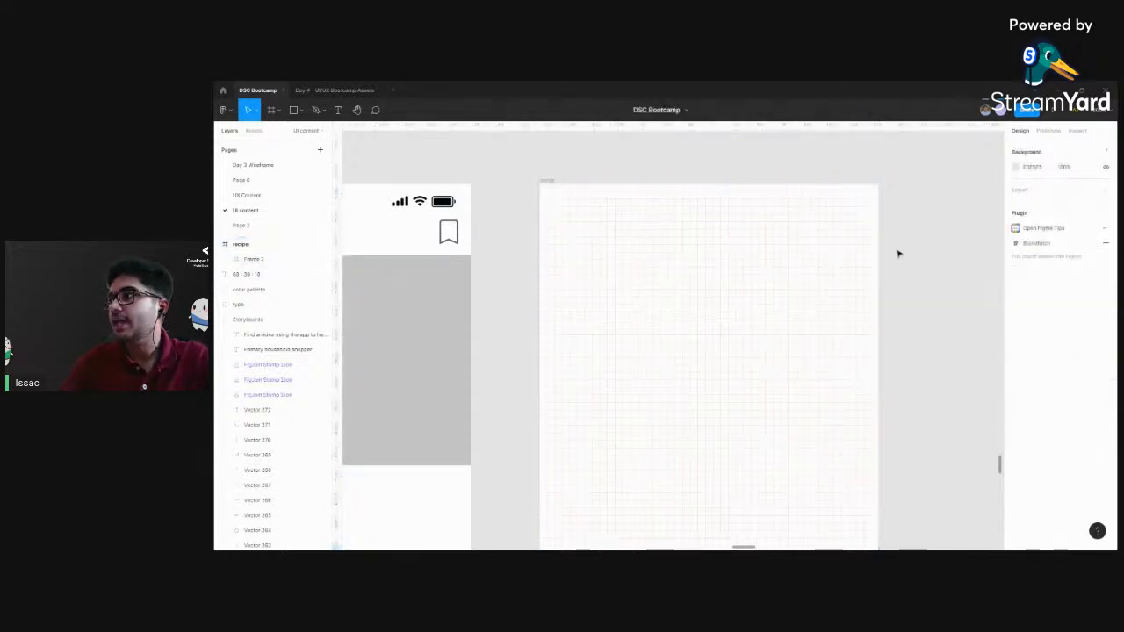
Inspect the 8 px grid spacing around the upper left corner of the recipe frame
{"action": "left_click_drag", "start_coordinate": [611, 272], "coordinate": [577, 242]}
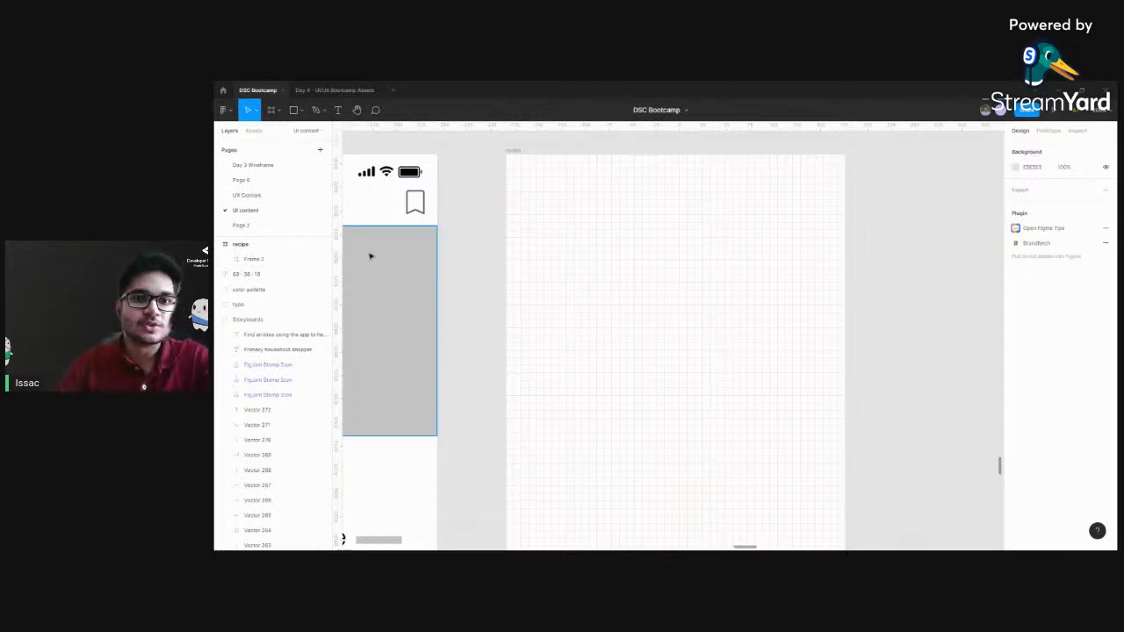
{"action": "left_click", "coordinate": [516, 152]}
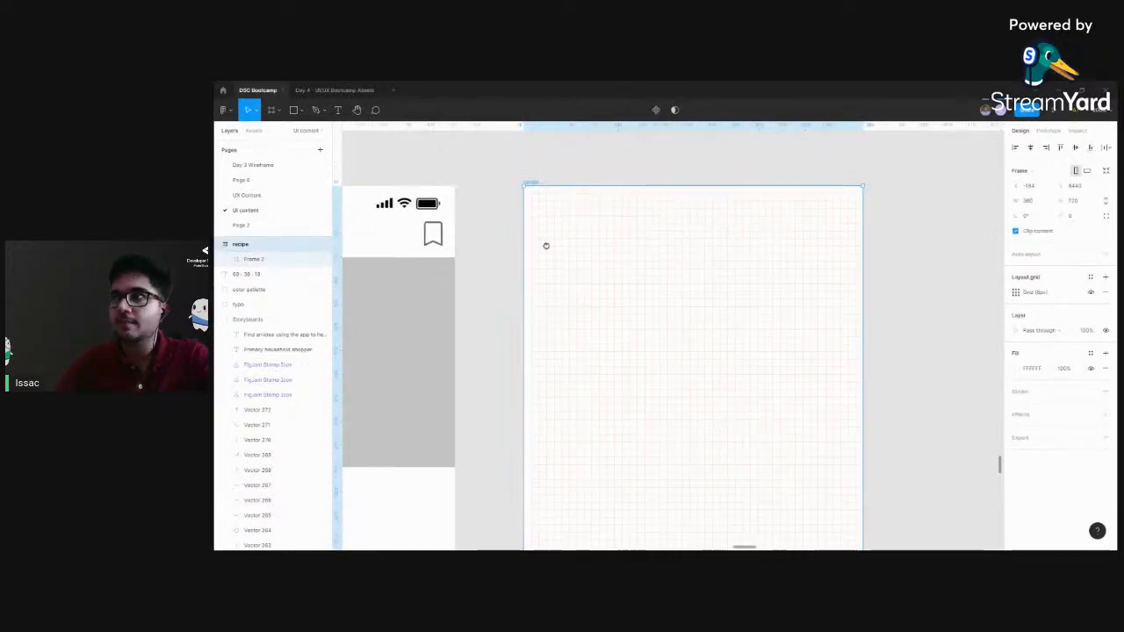
{"action": "scroll", "coordinate": [497, 220], "scroll_direction": "up", "scroll_amount": 5}
{"action": "left_click_drag", "start_coordinate": [407, 227], "coordinate": [430, 273]}
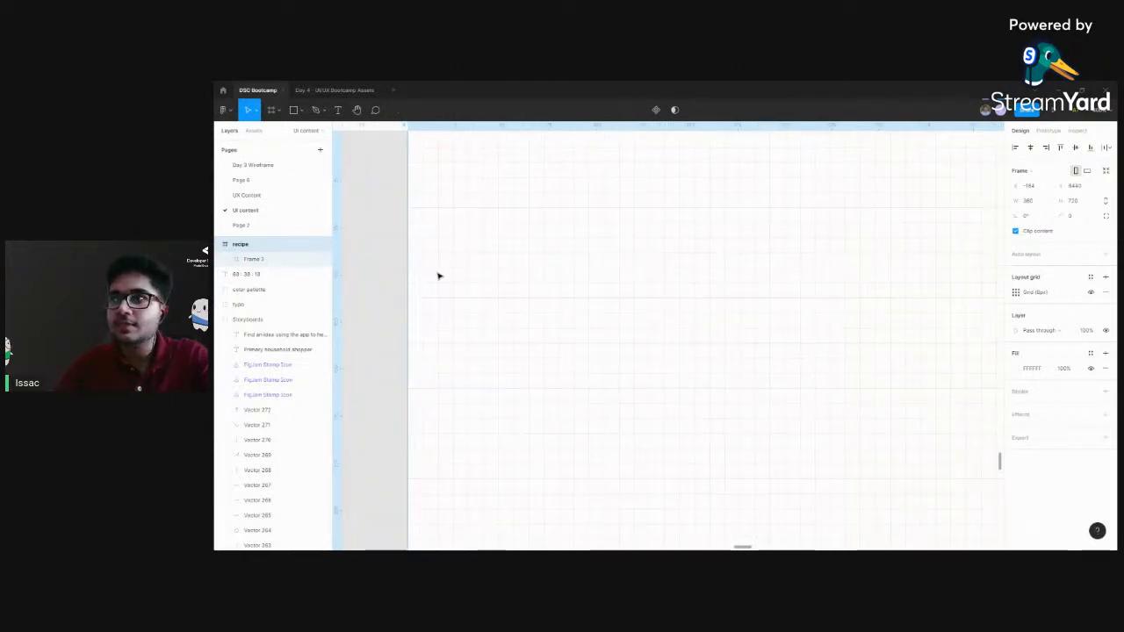
{"action": "left_click_drag", "start_coordinate": [437, 206], "coordinate": [454, 234]}
{"action": "left_click", "coordinate": [443, 192]}
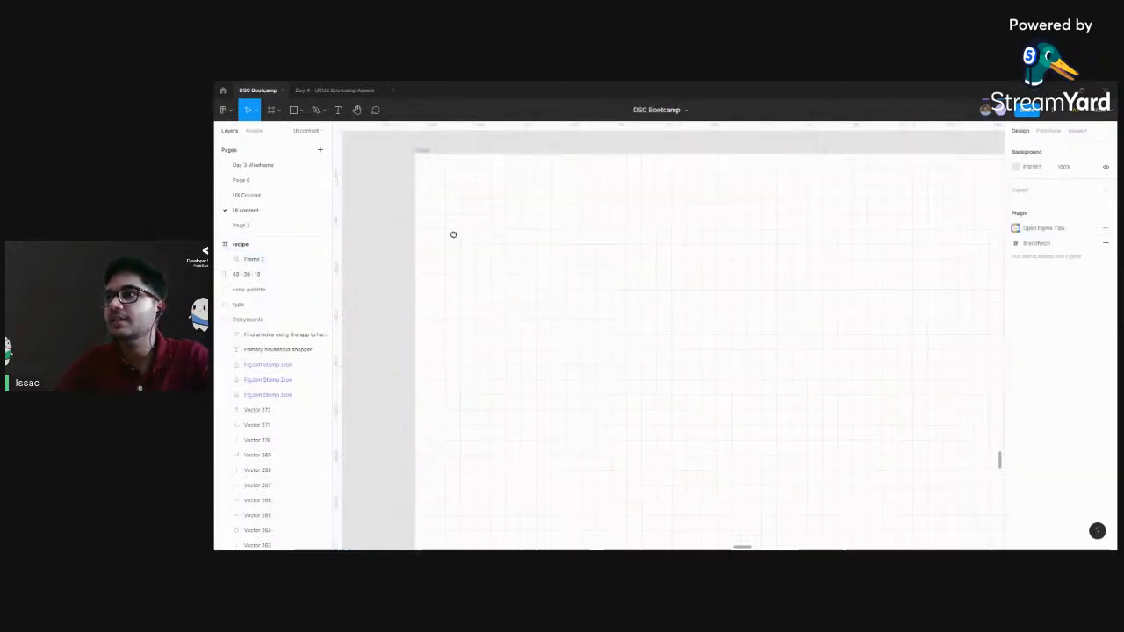
Examine the 8 px grid squares near the recipe frame's upper left corner against the canvas rulers
{"action": "key", "text": "ctrl+minus"}
{"action": "left_click_drag", "start_coordinate": [575, 289], "coordinate": [549, 282]}
{"action": "key", "text": "ctrl+plus"}
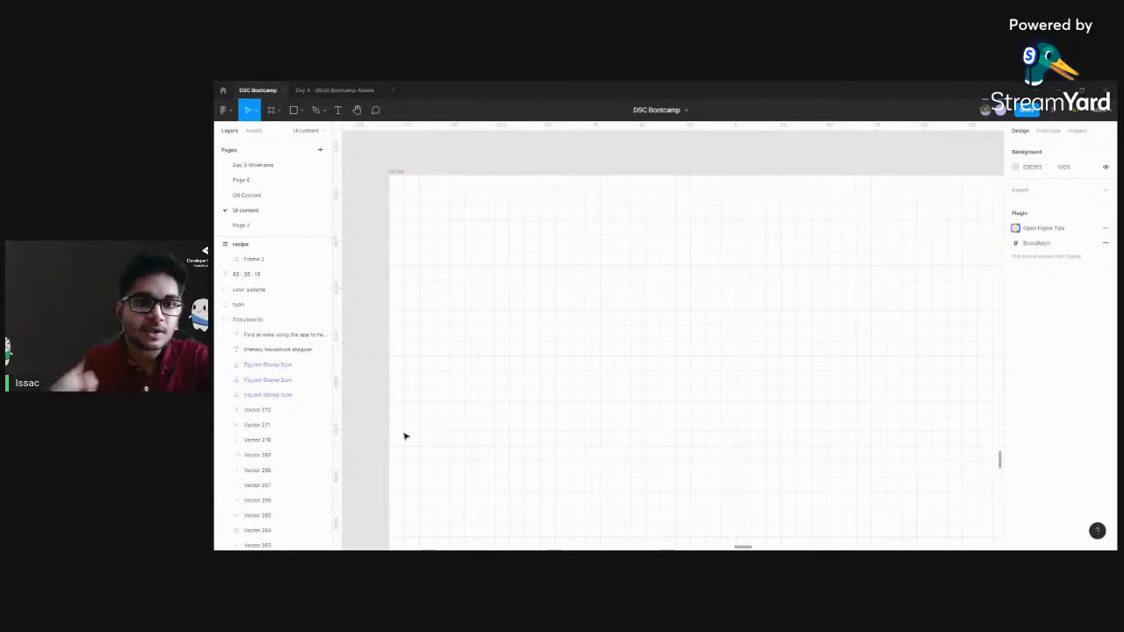
{"action": "left_click_drag", "start_coordinate": [501, 128], "coordinate": [459, 128]}
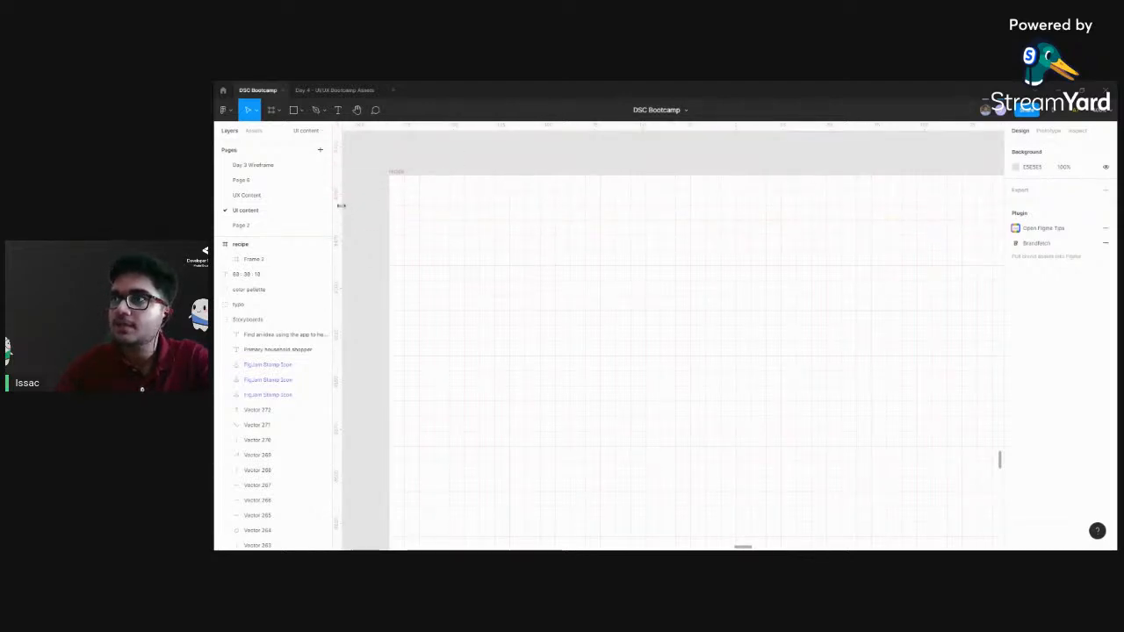
{"action": "left_click_drag", "start_coordinate": [340, 205], "coordinate": [339, 228]}
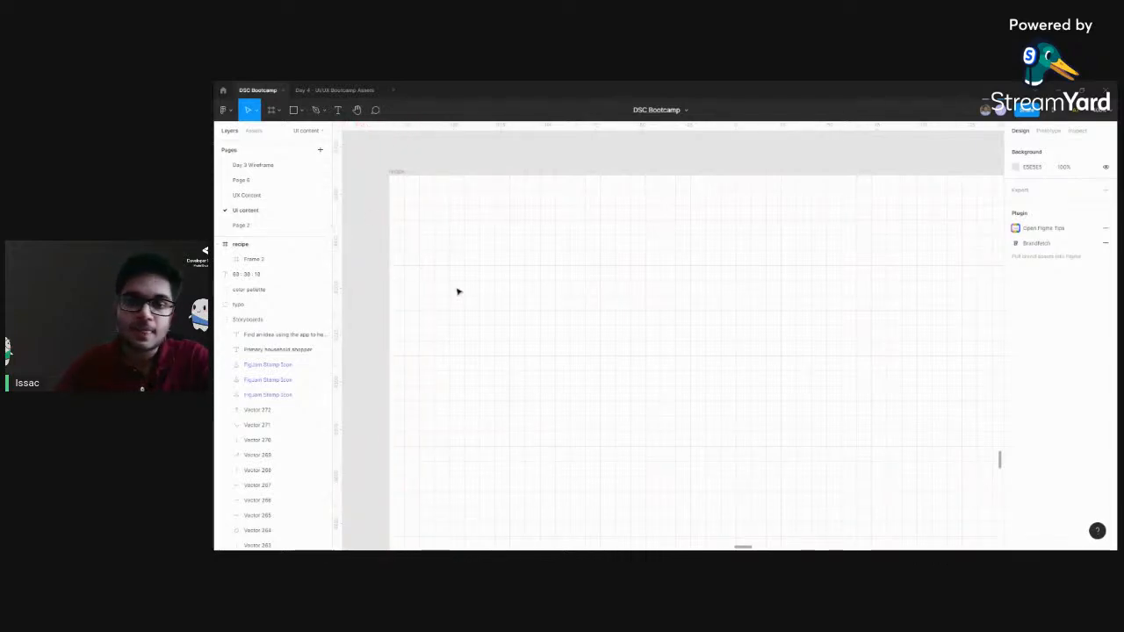
{"action": "left_click_drag", "start_coordinate": [439, 264], "coordinate": [468, 237]}
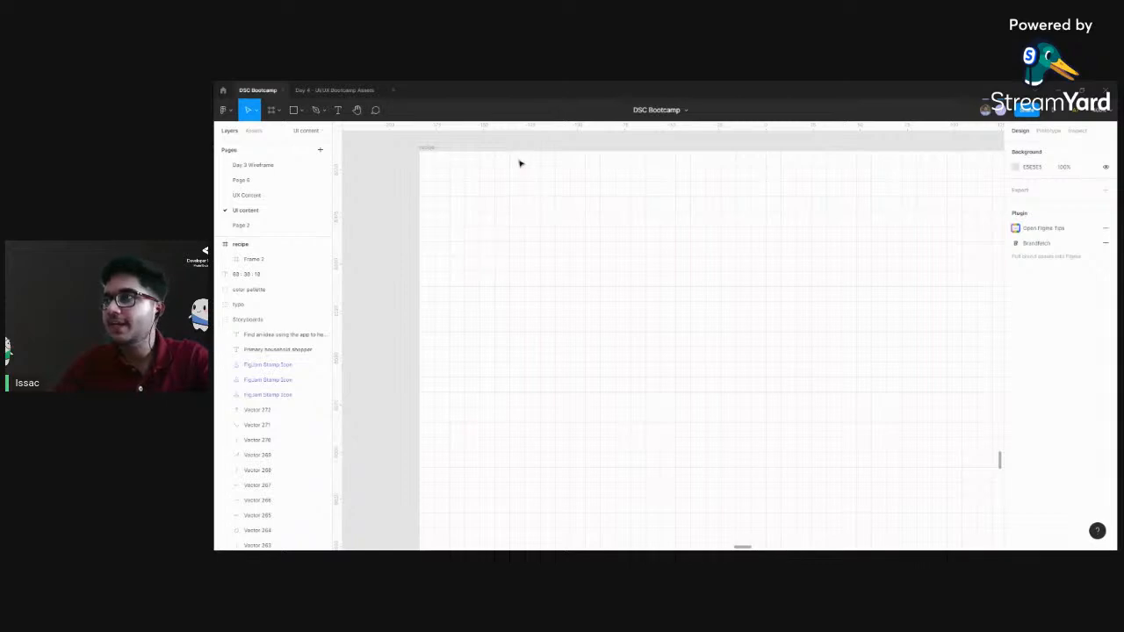
Compare the gridded recipe frame with the greyscale Beef Stew wireframe and the finished Beef Stew screen
{"action": "scroll", "coordinate": [502, 143], "scroll_direction": "down", "scroll_amount": 3}
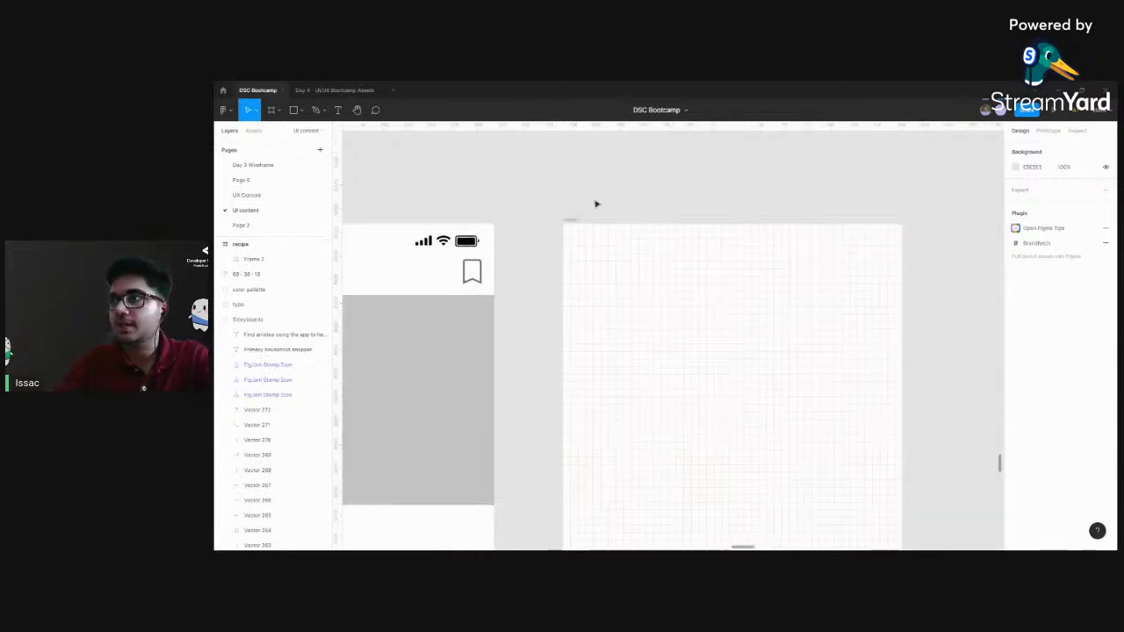
{"action": "left_click_drag", "start_coordinate": [499, 299], "coordinate": [437, 288]}
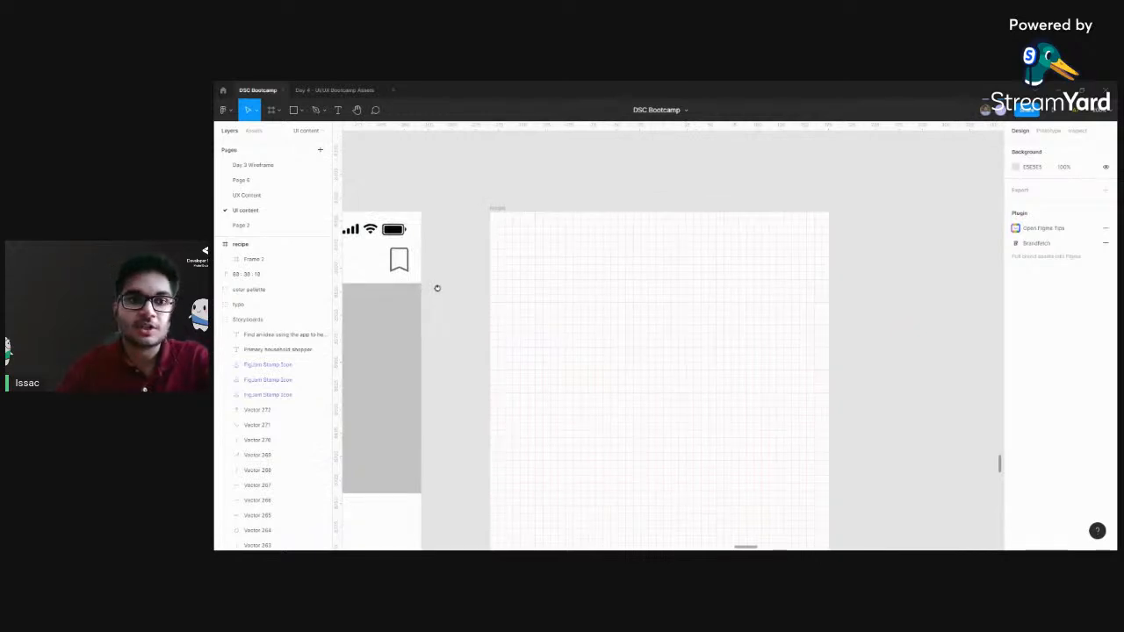
{"action": "left_click_drag", "start_coordinate": [465, 337], "coordinate": [453, 334]}
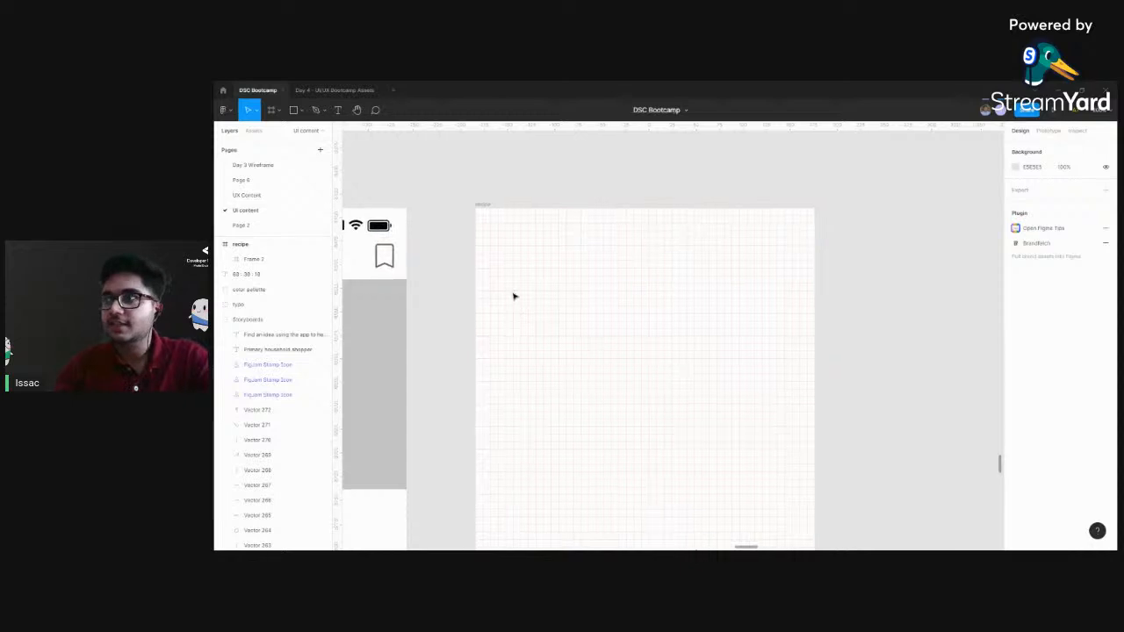
{"action": "scroll", "coordinate": [487, 332], "scroll_direction": "down", "scroll_amount": 1}
{"action": "scroll", "coordinate": [448, 309], "scroll_direction": "left", "scroll_amount": 5}
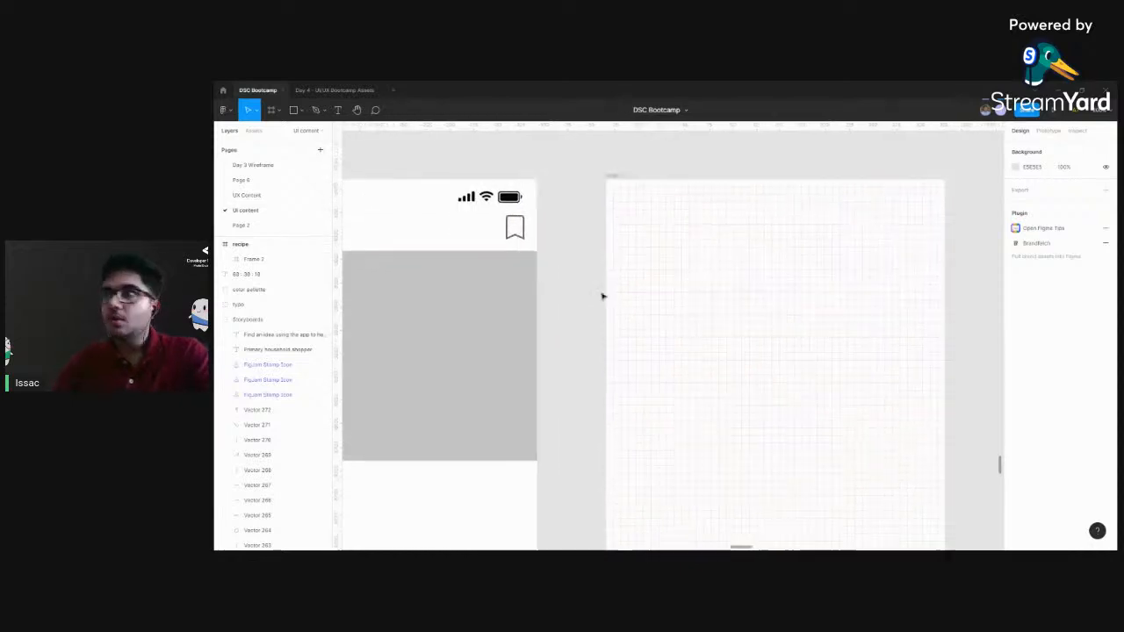
{"action": "scroll", "coordinate": [665, 308], "scroll_direction": "right", "scroll_amount": 2}
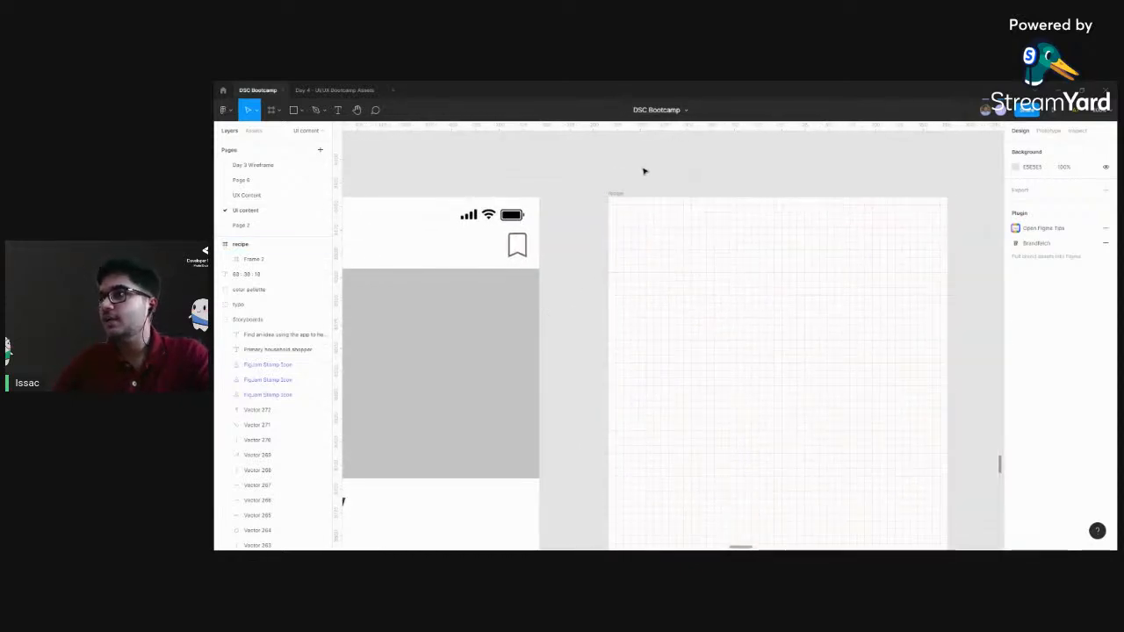
{"action": "scroll", "coordinate": [725, 253], "scroll_direction": "down", "scroll_amount": 3}
{"action": "scroll", "coordinate": [632, 249], "scroll_direction": "right", "scroll_amount": 3}
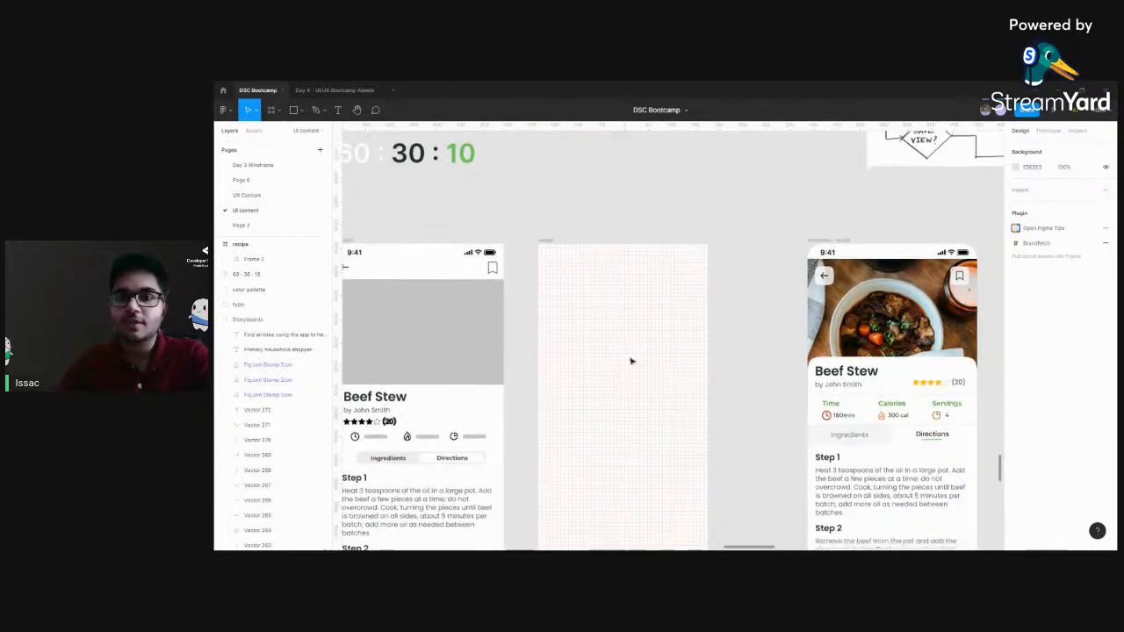
{"action": "scroll", "coordinate": [632, 351], "scroll_direction": "down", "scroll_amount": 3}
{"action": "scroll", "coordinate": [636, 342], "scroll_direction": "left", "scroll_amount": 1}
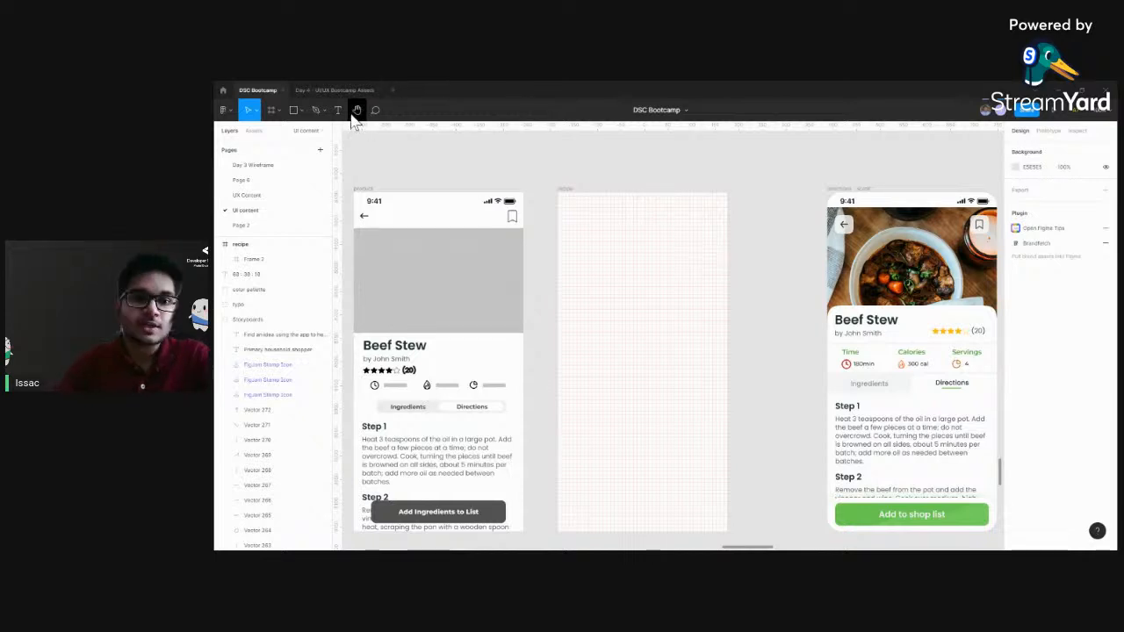
Copy the Status Bar group from the Day 4 - UI/UX Bootcamp Assets file
{"action": "left_click", "coordinate": [330, 89]}
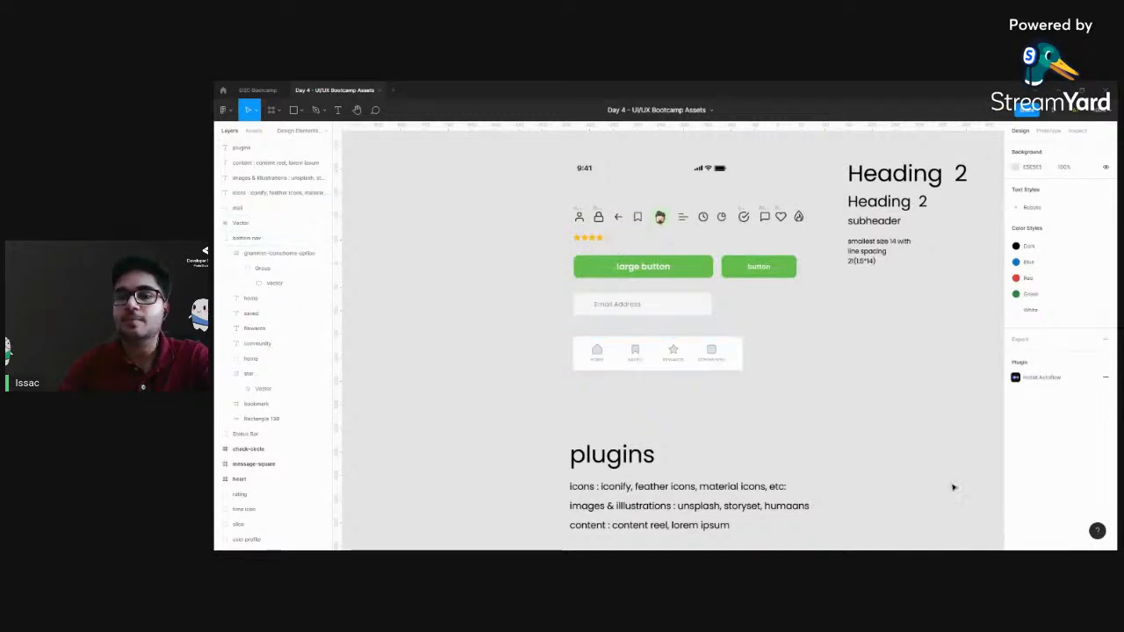
{"action": "scroll", "coordinate": [907, 454], "scroll_direction": "right", "scroll_amount": 2}
{"action": "scroll", "coordinate": [908, 454], "scroll_direction": "up", "scroll_amount": 1}
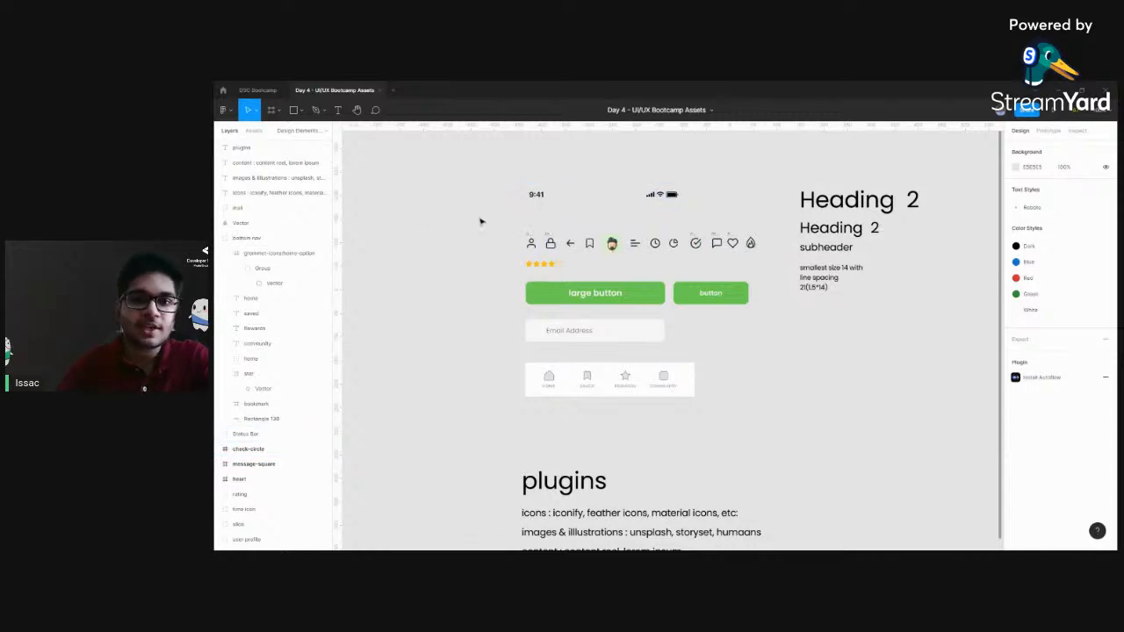
{"action": "left_click", "coordinate": [650, 195]}
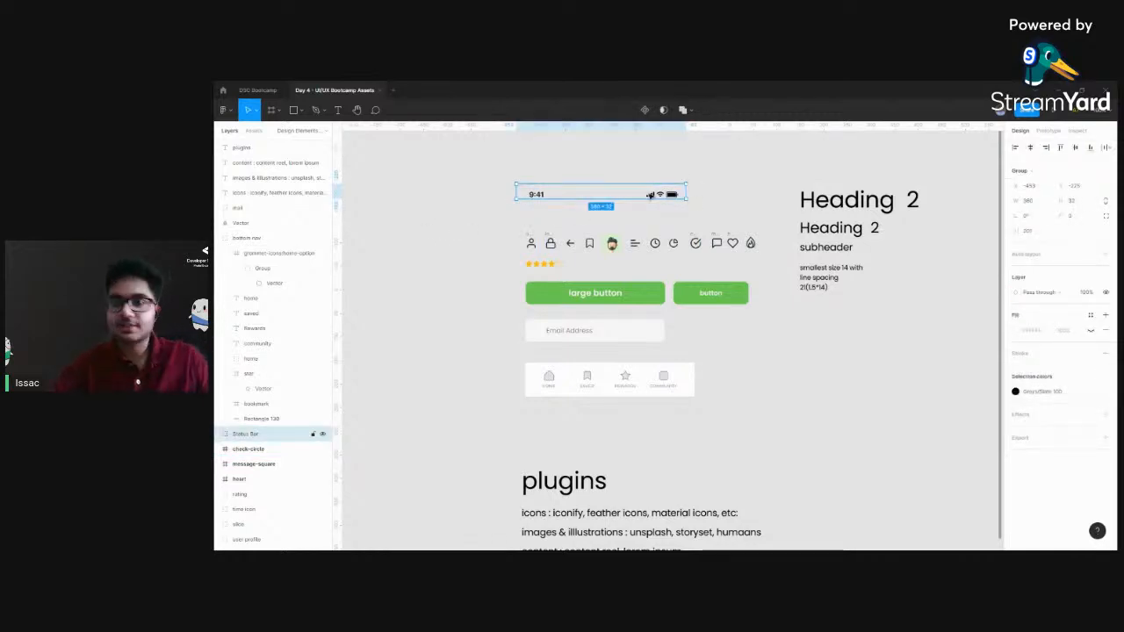
Try pasting the status bar into the DSC Bootcamp file's recipe frame, and remove it again
{"action": "left_click", "coordinate": [257, 92]}
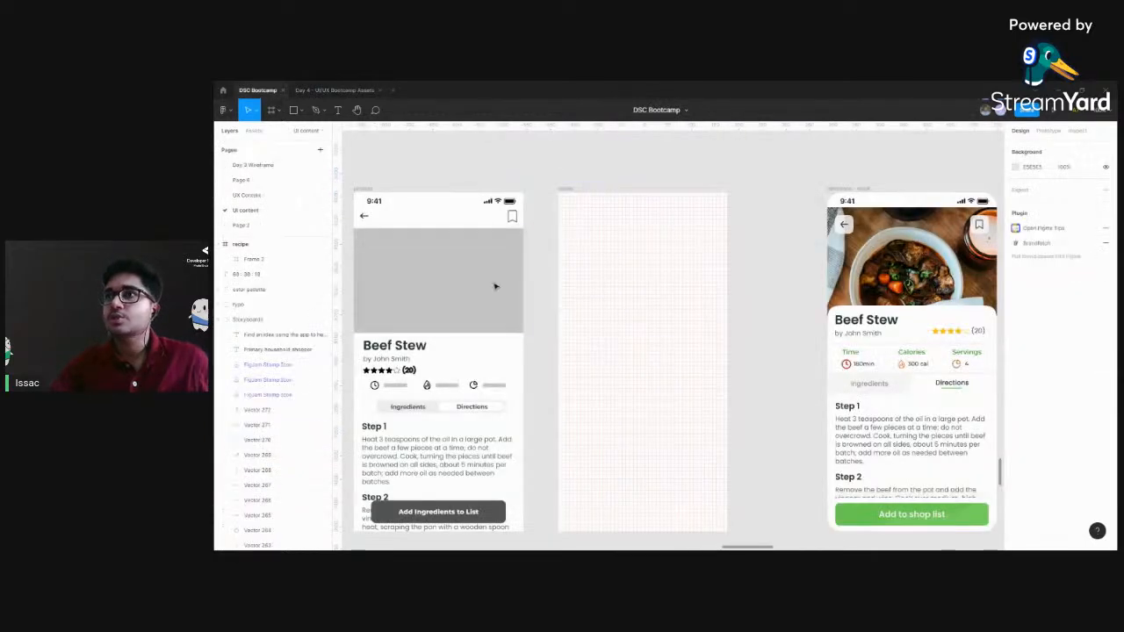
{"action": "left_click", "coordinate": [567, 190]}
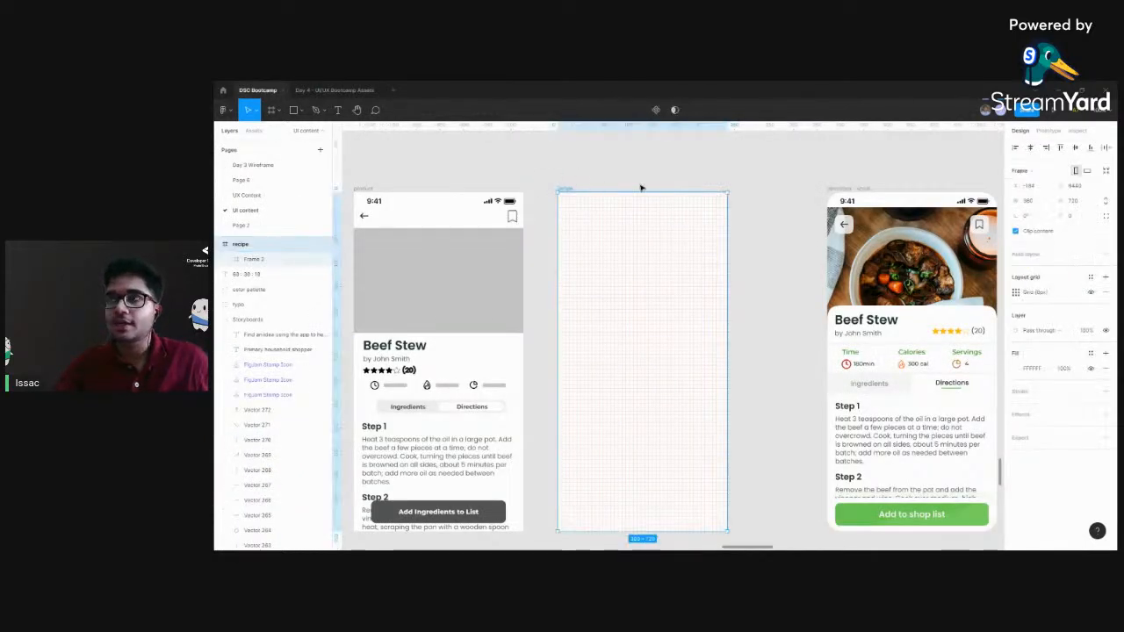
{"action": "scroll", "coordinate": [640, 183], "scroll_direction": "up", "scroll_amount": 1}
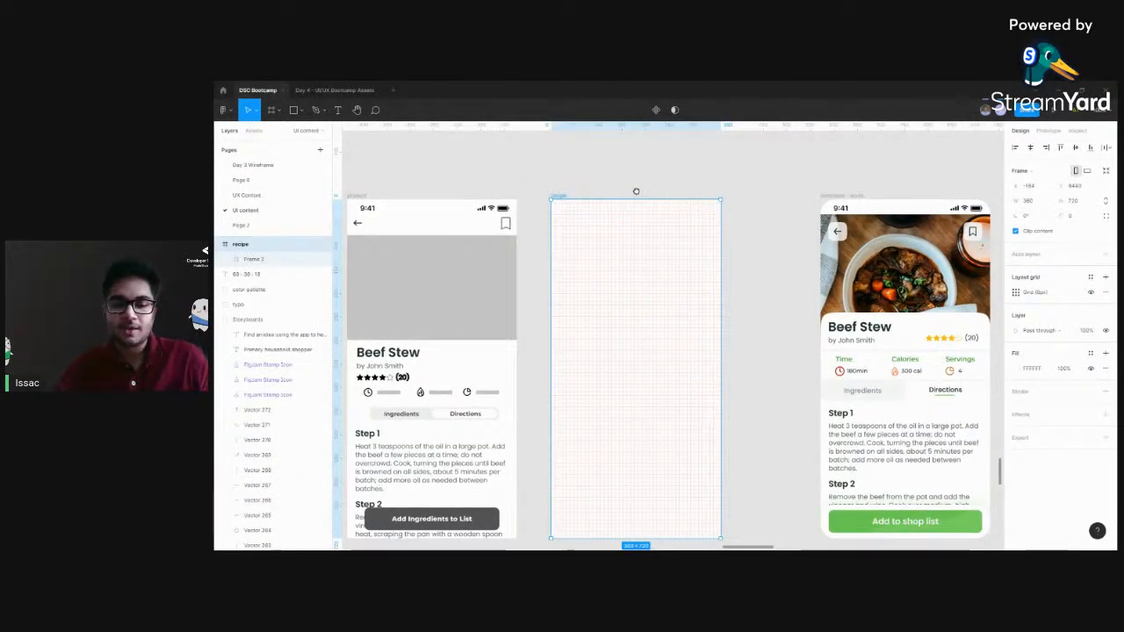
{"action": "key", "text": "ctrl+v"}
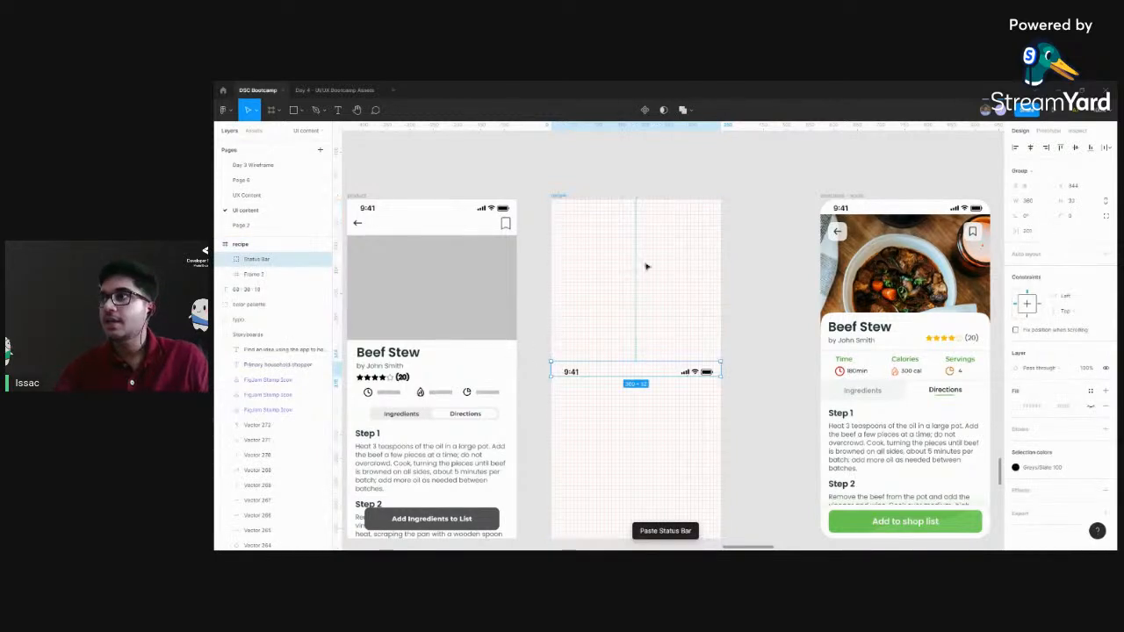
{"action": "left_click_drag", "start_coordinate": [622, 375], "coordinate": [574, 170]}
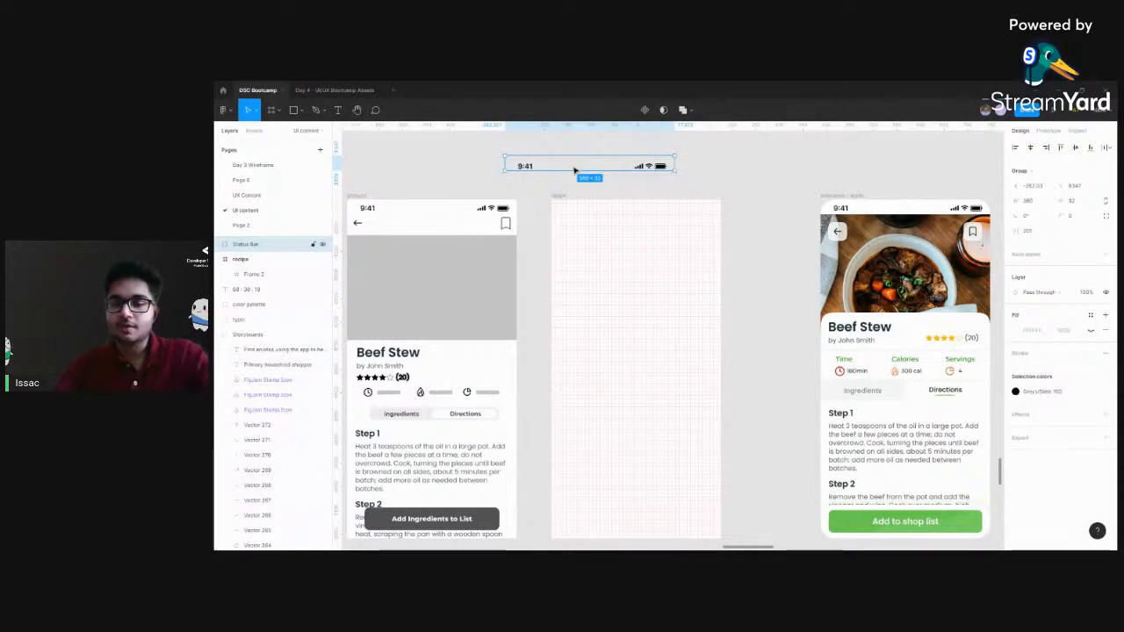
{"action": "key", "text": "Delete"}
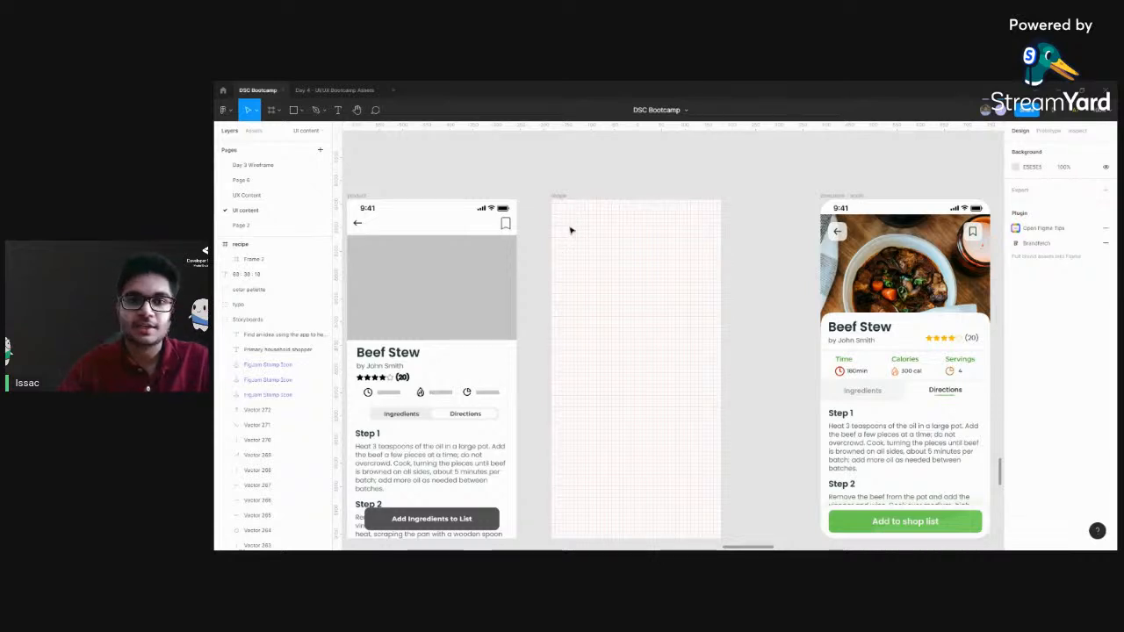
Paste the copied status bar inside the selected recipe frame once more
{"action": "left_click", "coordinate": [561, 196]}
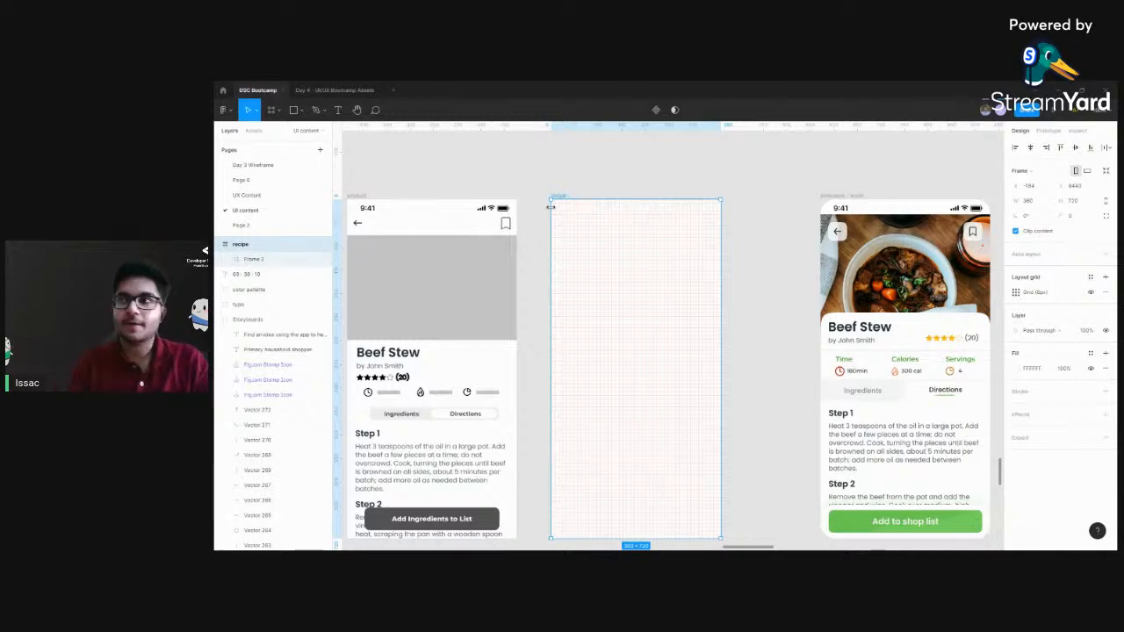
{"action": "left_click", "coordinate": [351, 89]}
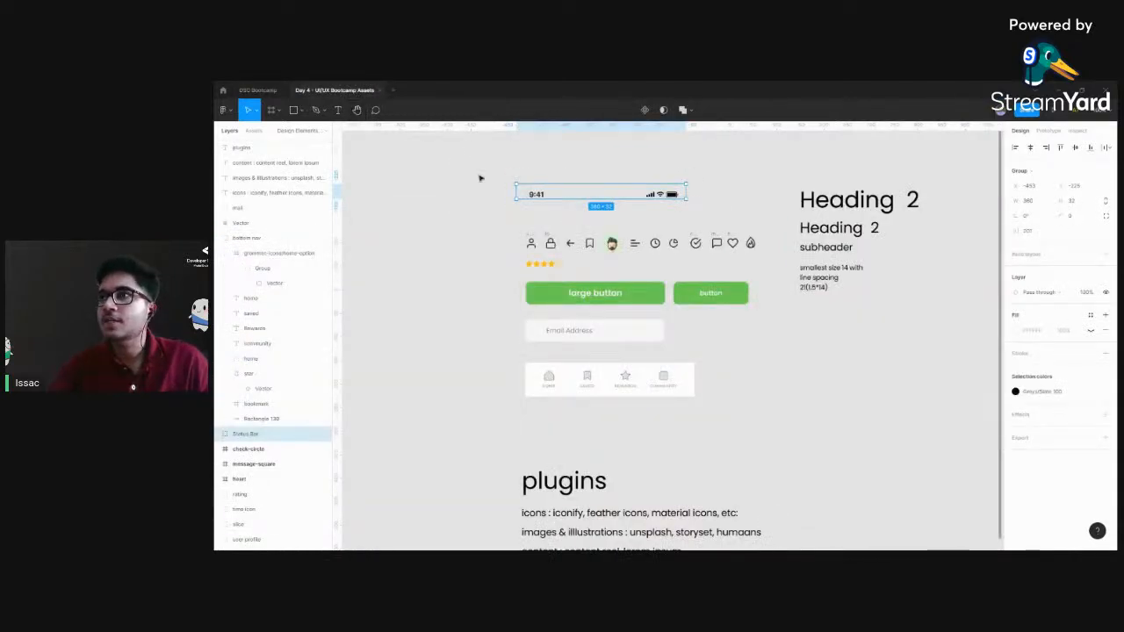
{"action": "left_click", "coordinate": [258, 91]}
{"action": "left_click", "coordinate": [554, 200]}
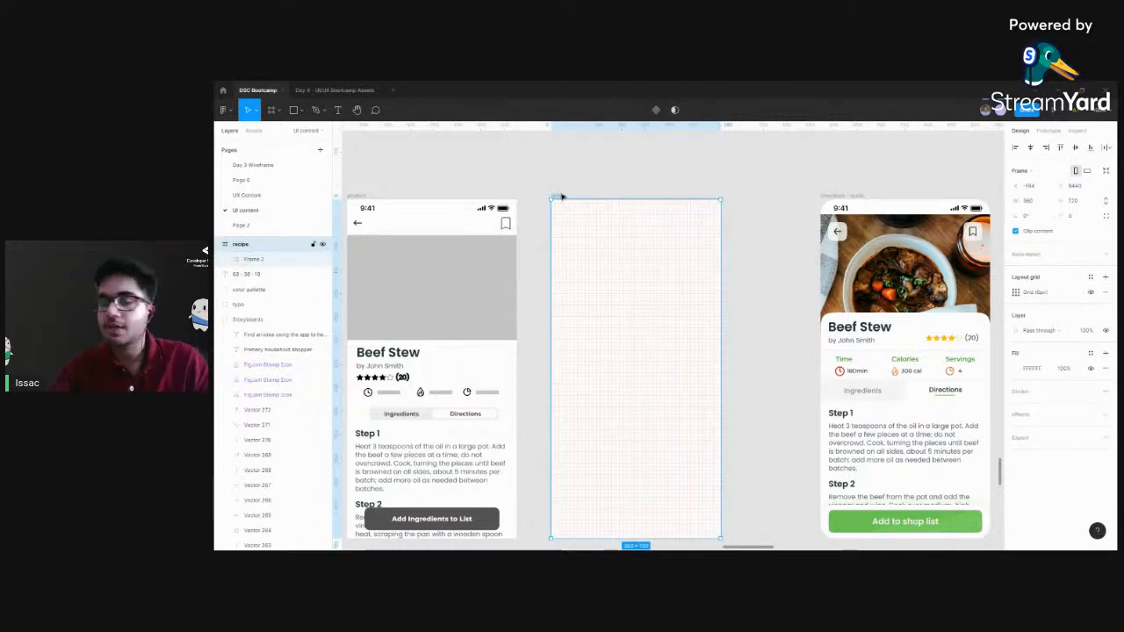
{"action": "key", "text": "ctrl+v"}
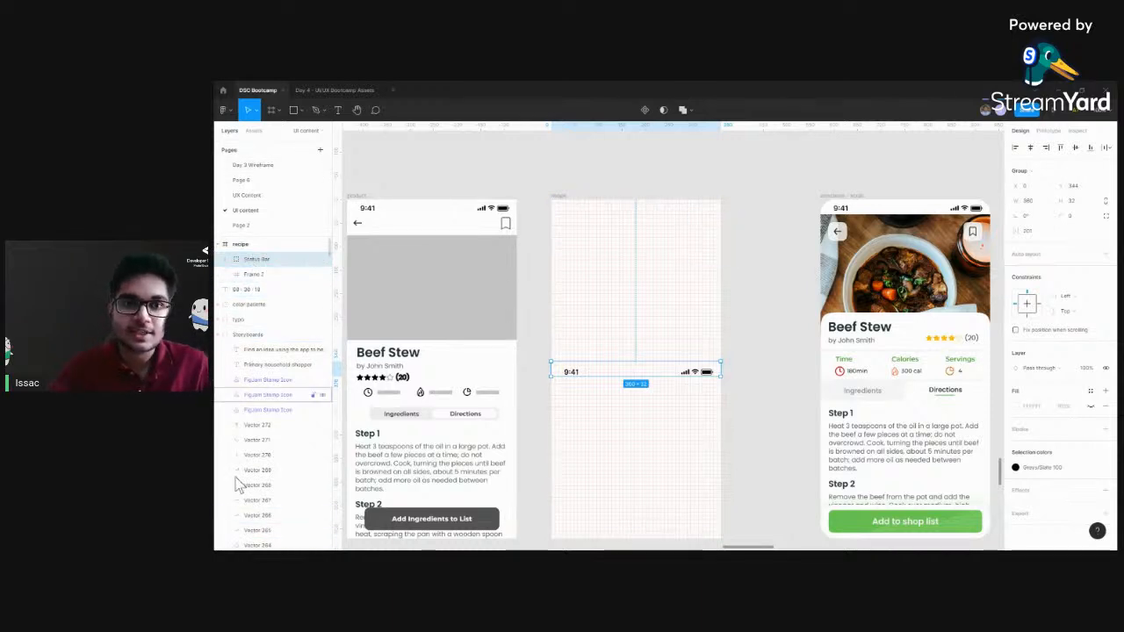
Delete the stray empty frame nested inside the recipe frame
{"action": "left_click", "coordinate": [240, 247]}
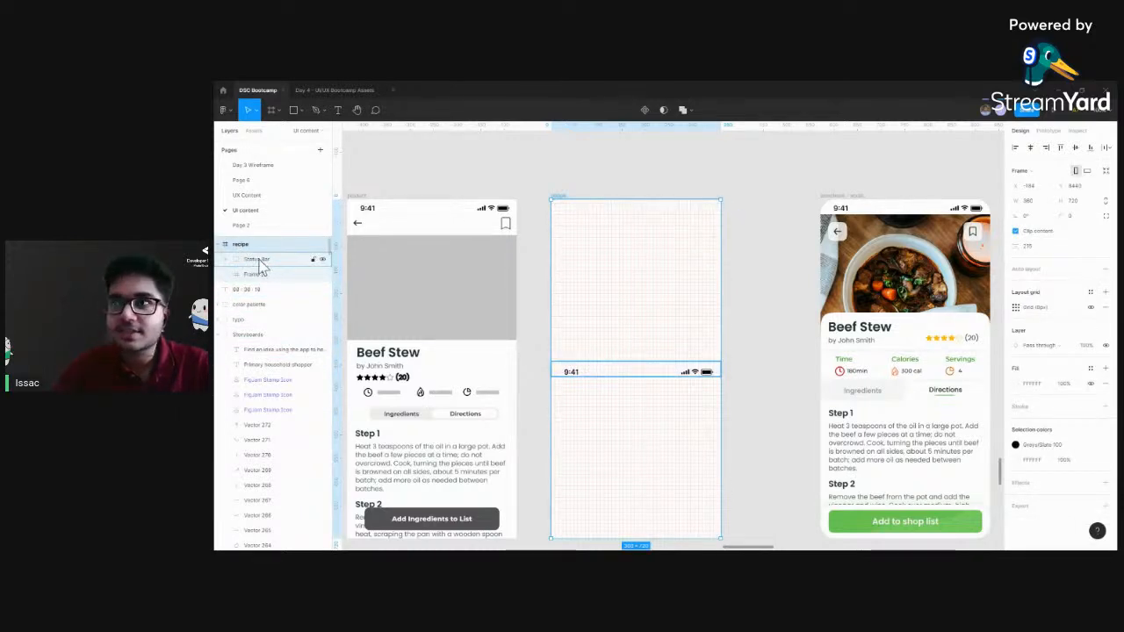
{"action": "left_click", "coordinate": [255, 274]}
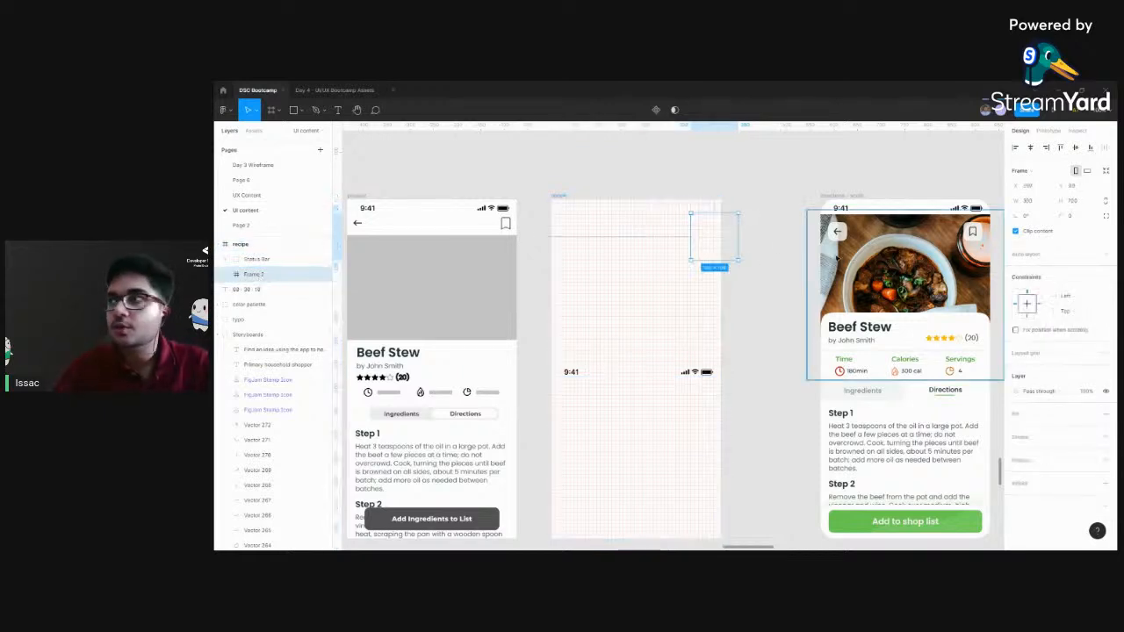
{"action": "key", "text": "Delete"}
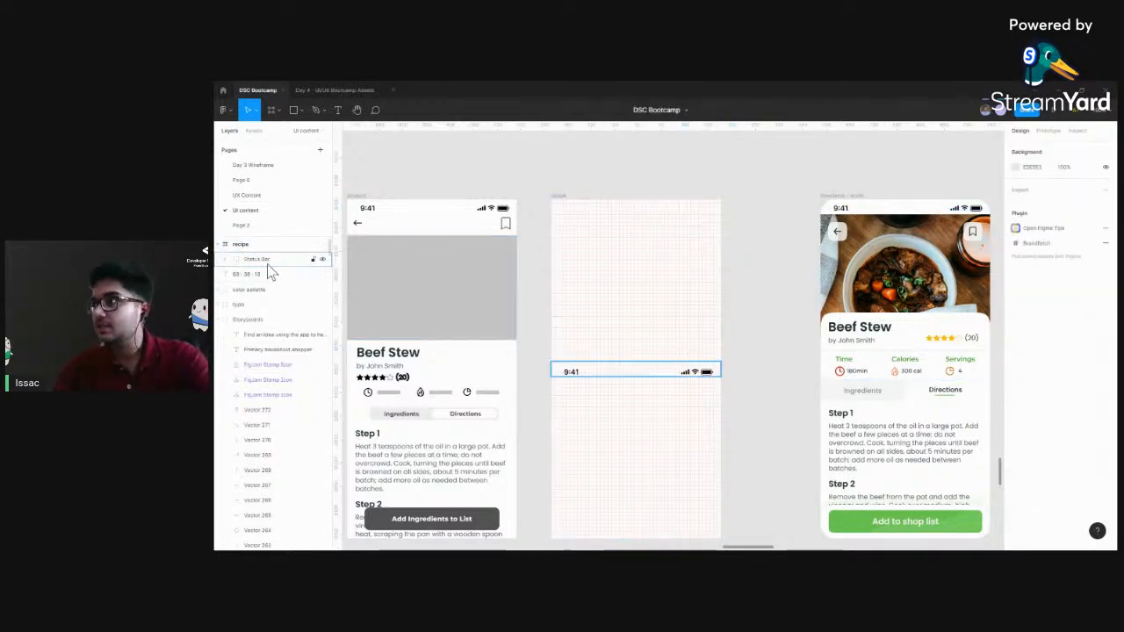
Delete the status bar from the recipe frame
{"action": "left_click", "coordinate": [267, 261]}
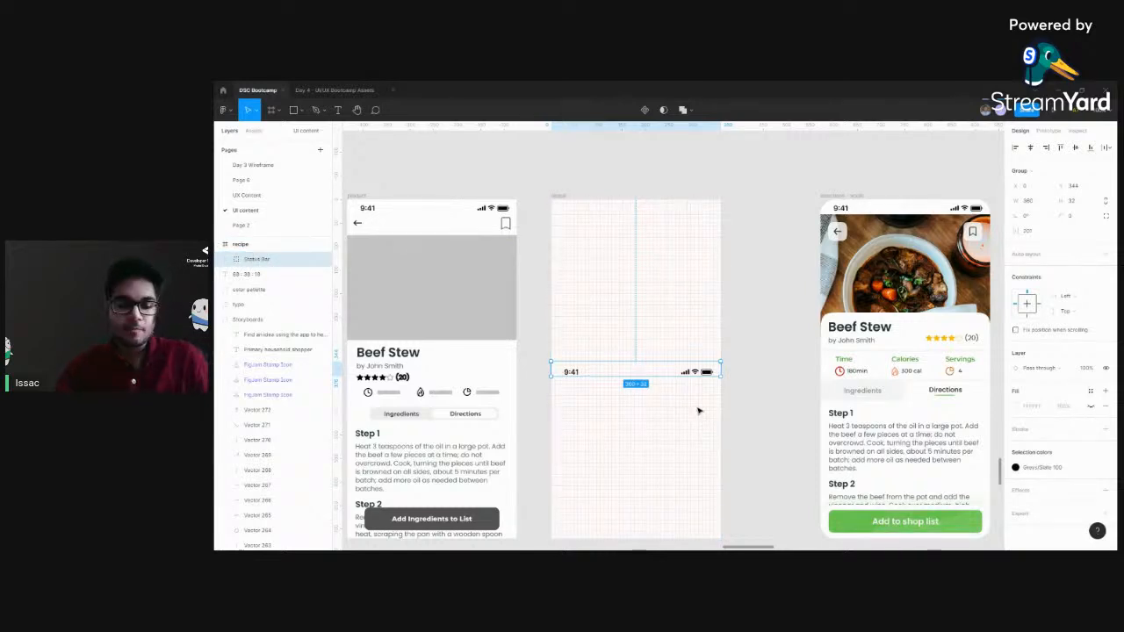
{"action": "left_click", "coordinate": [559, 193]}
{"action": "left_click", "coordinate": [703, 373]}
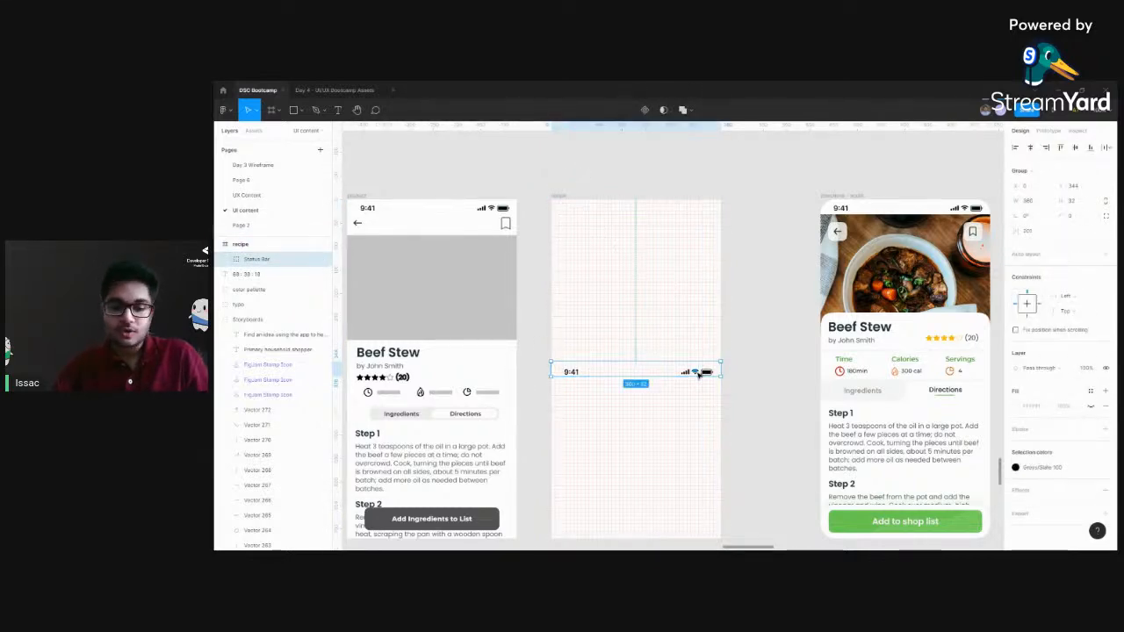
{"action": "key", "text": "Delete"}
Paste the status bar on the empty canvas below the recipe frame and move it onto the frame
{"action": "scroll", "coordinate": [685, 433], "scroll_direction": "down", "scroll_amount": 10}
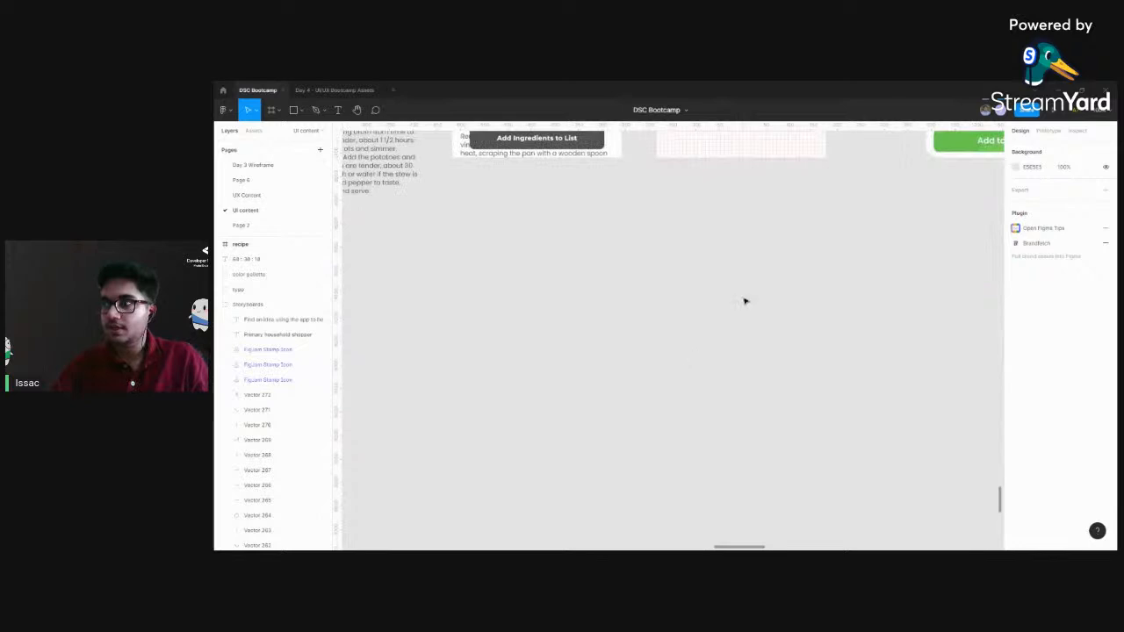
{"action": "scroll", "coordinate": [720, 342], "scroll_direction": "up", "scroll_amount": 3}
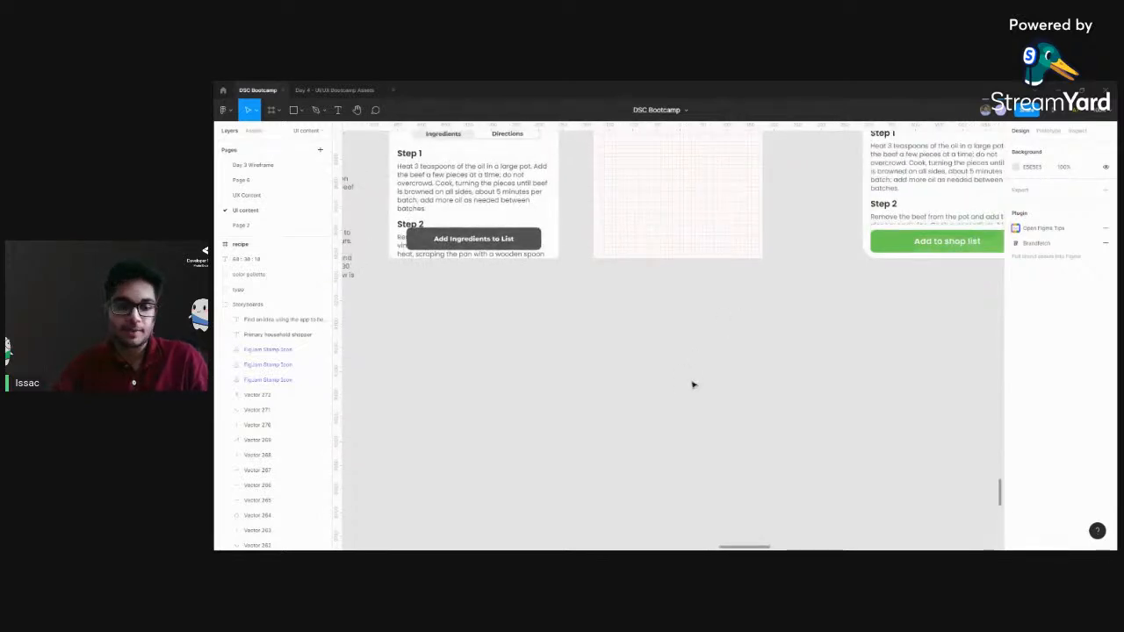
{"action": "key", "text": "ctrl+v"}
{"action": "scroll", "coordinate": [775, 419], "scroll_direction": "up", "scroll_amount": 5}
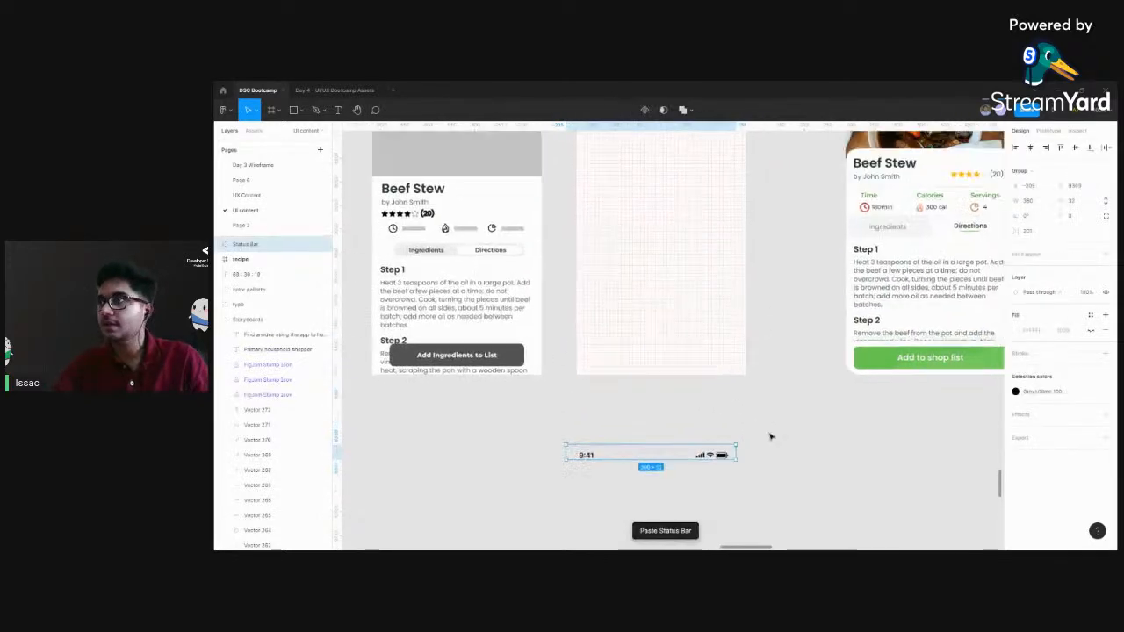
{"action": "left_click_drag", "start_coordinate": [607, 512], "coordinate": [637, 281]}
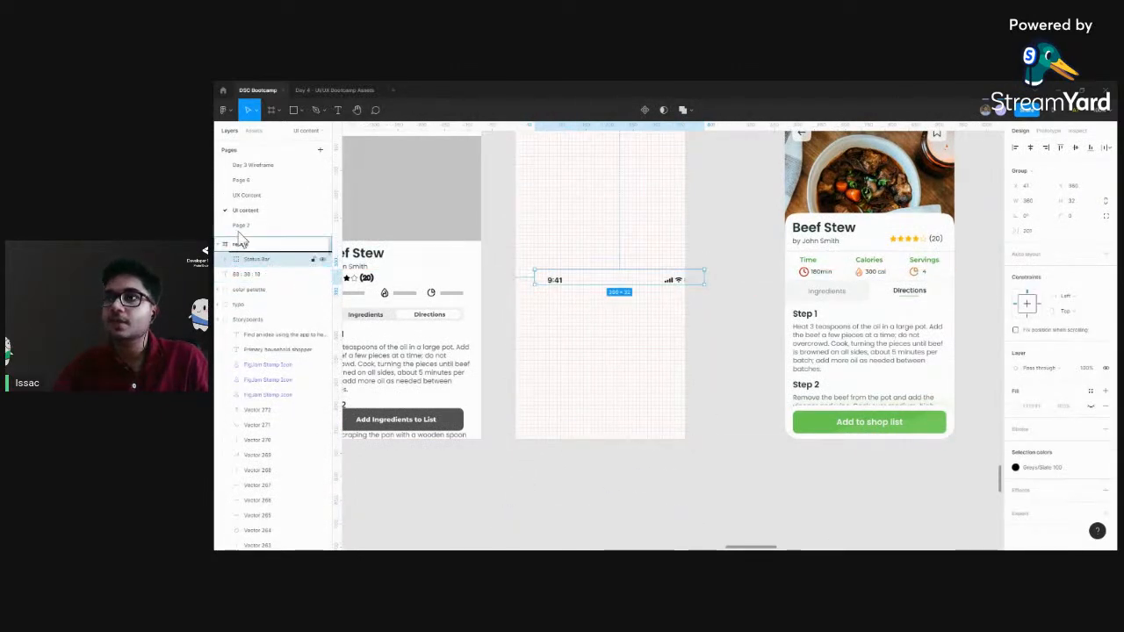
Move the Status Bar layer out of the recipe frame to the level above it, and shift the recipe frame on its own
{"action": "left_click_drag", "start_coordinate": [240, 249], "coordinate": [263, 245]}
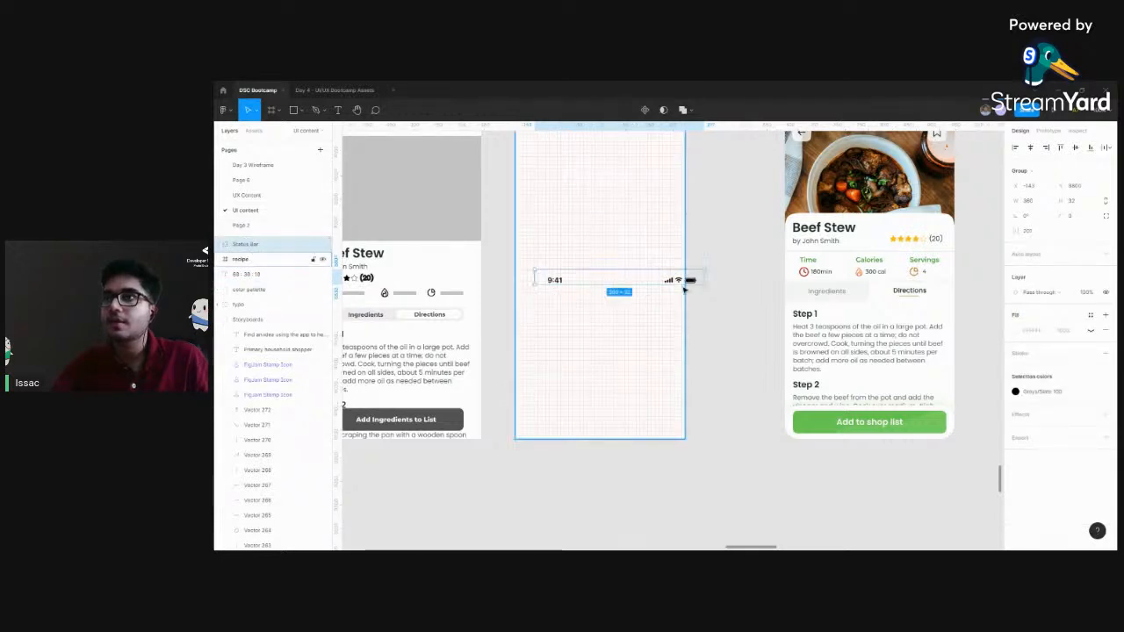
{"action": "scroll", "coordinate": [735, 376], "scroll_direction": "up", "scroll_amount": 3}
{"action": "left_click", "coordinate": [528, 210]}
{"action": "left_click_drag", "start_coordinate": [577, 313], "coordinate": [613, 310]}
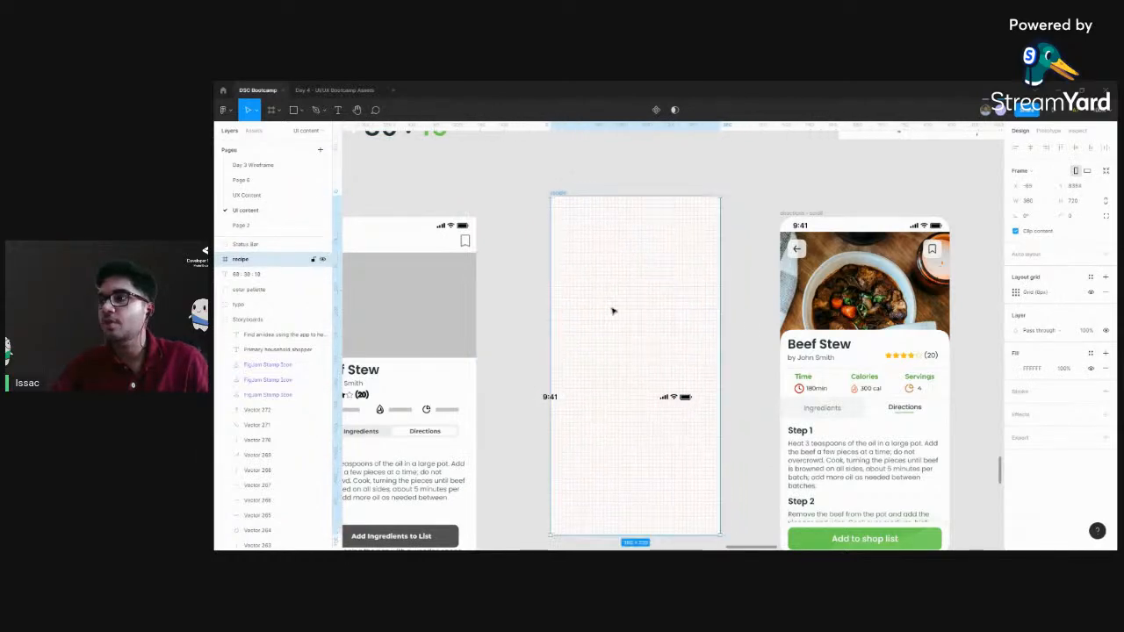
Undo the recipe frame's shift and delete the loose status bar lying over the frame
{"action": "key", "text": "ctrl+z"}
{"action": "scroll", "coordinate": [725, 286], "scroll_direction": "down", "scroll_amount": 2}
{"action": "left_click", "coordinate": [694, 360]}
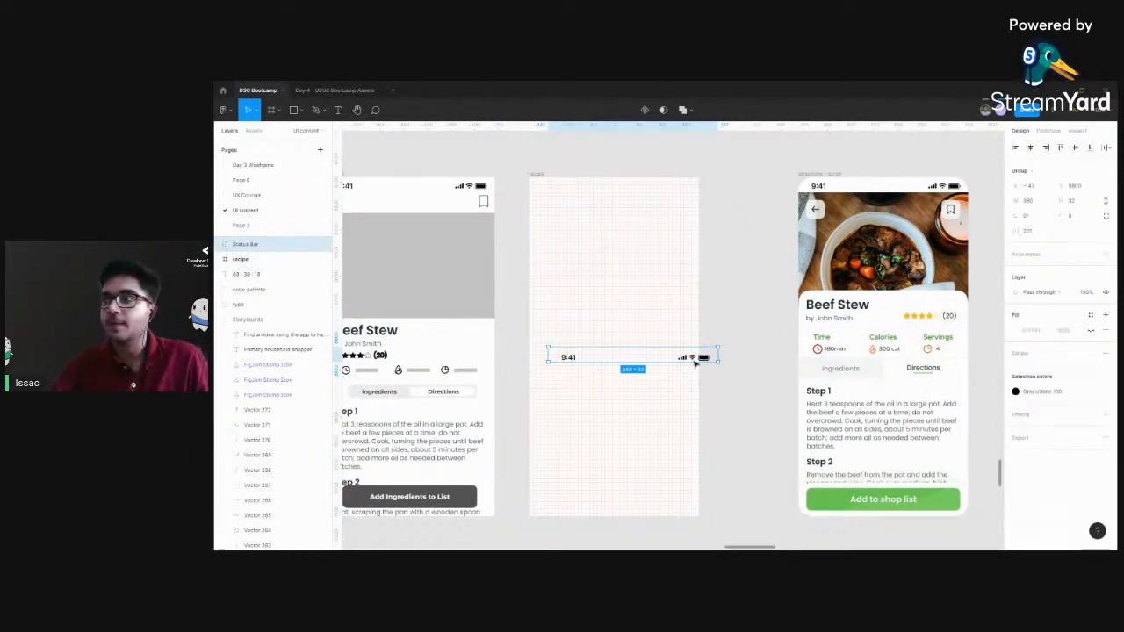
{"action": "key", "text": "Delete"}
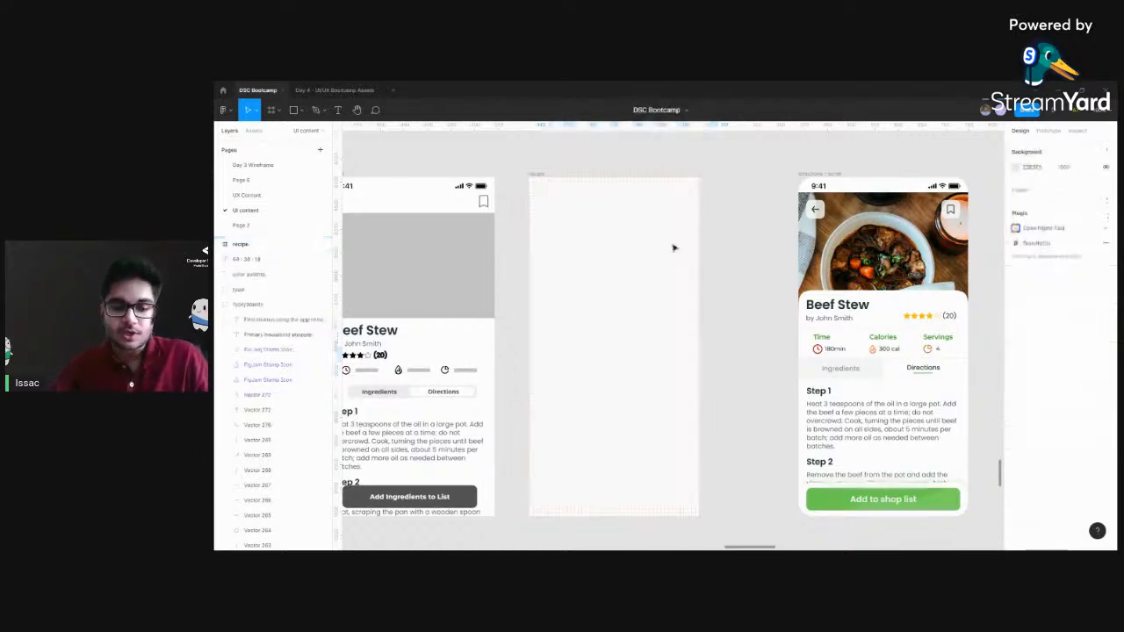
Paste the status bar inside the recipe frame and align it with the frame's top edge at 0, 0
{"action": "left_click", "coordinate": [539, 174]}
{"action": "key", "text": "ctrl+v"}
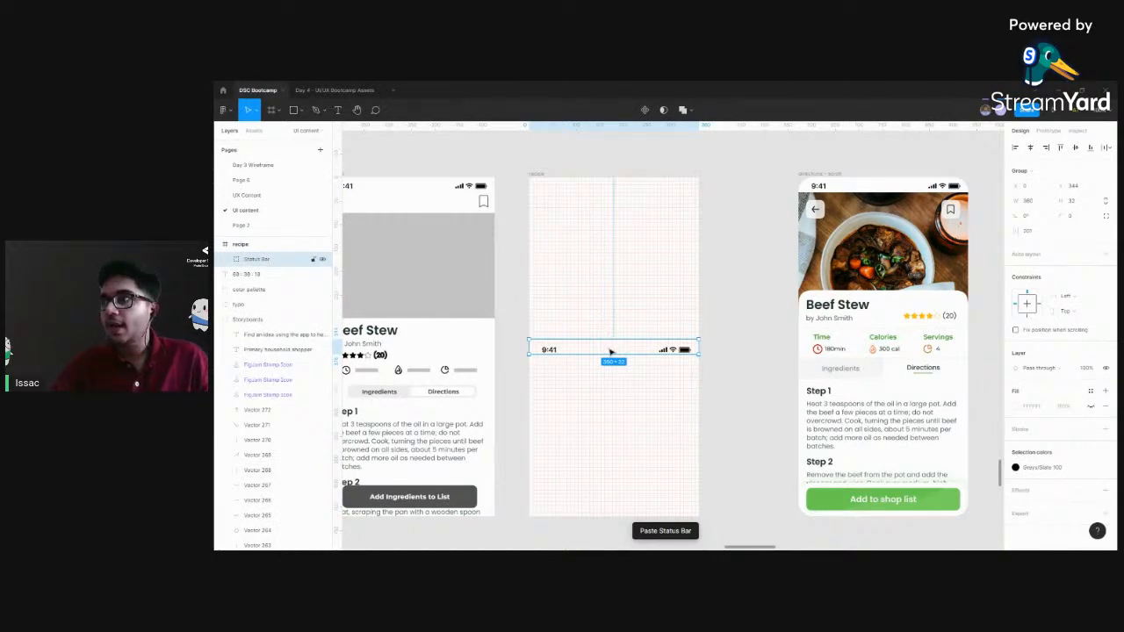
{"action": "left_click_drag", "start_coordinate": [612, 342], "coordinate": [612, 188]}
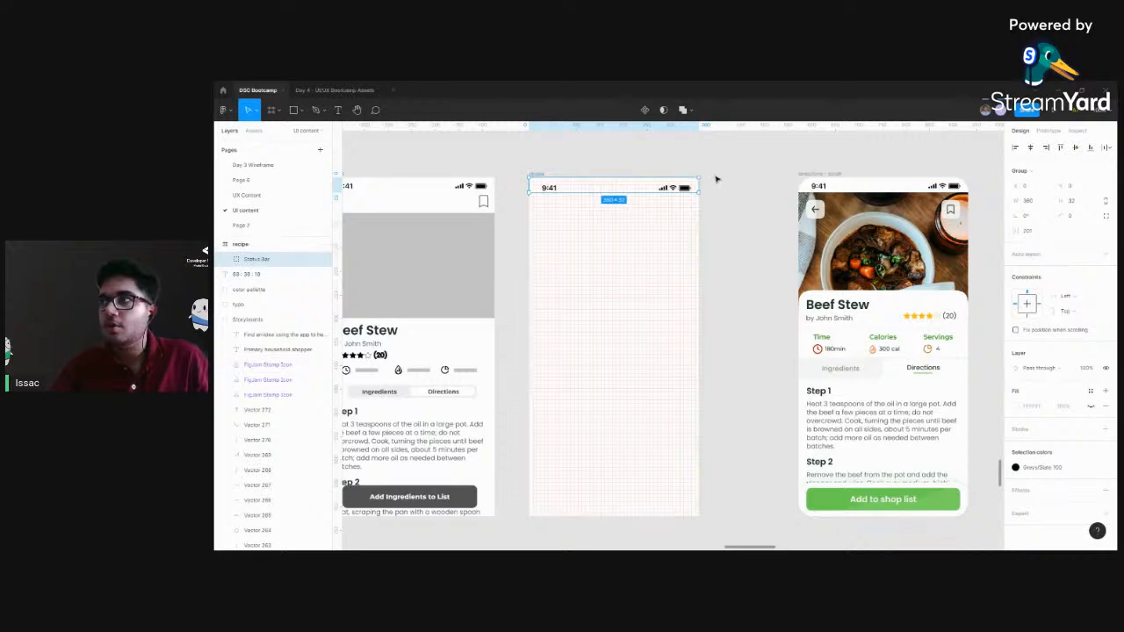
Examine the back arrow and bookmark icons on the wireframe and compare the layout with the finished Beef Stew screen
{"action": "scroll", "coordinate": [755, 243], "scroll_direction": "up", "scroll_amount": 5}
{"action": "left_click", "coordinate": [854, 220]}
{"action": "left_click_drag", "start_coordinate": [845, 242], "coordinate": [886, 308]}
{"action": "left_click_drag", "start_coordinate": [559, 339], "coordinate": [857, 330]}
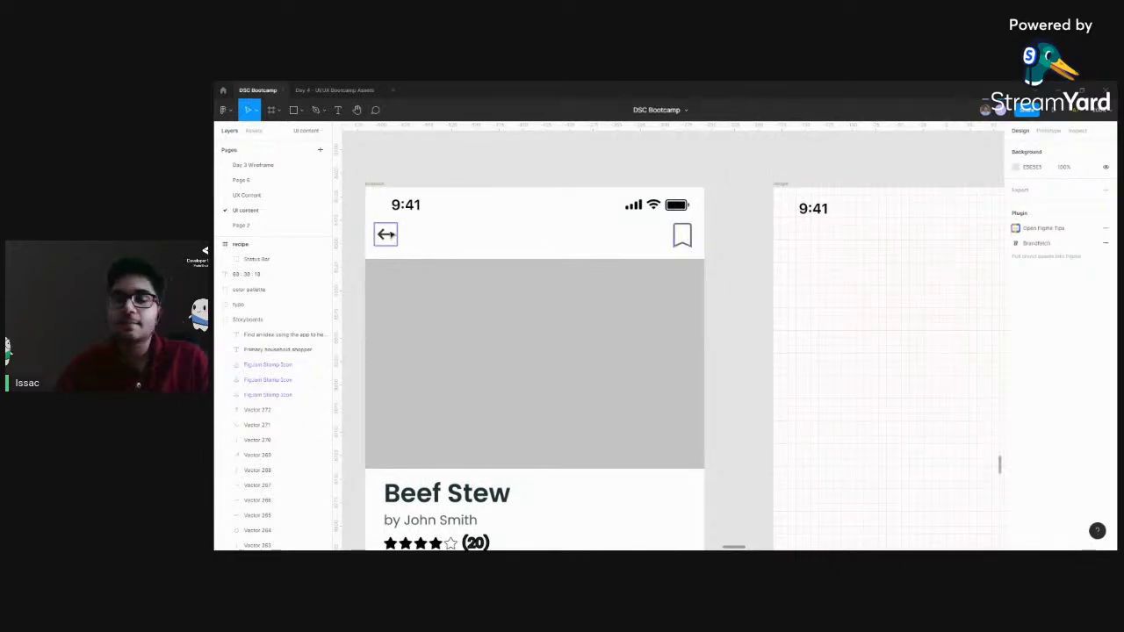
{"action": "scroll", "coordinate": [784, 309], "scroll_direction": "right", "scroll_amount": 1}
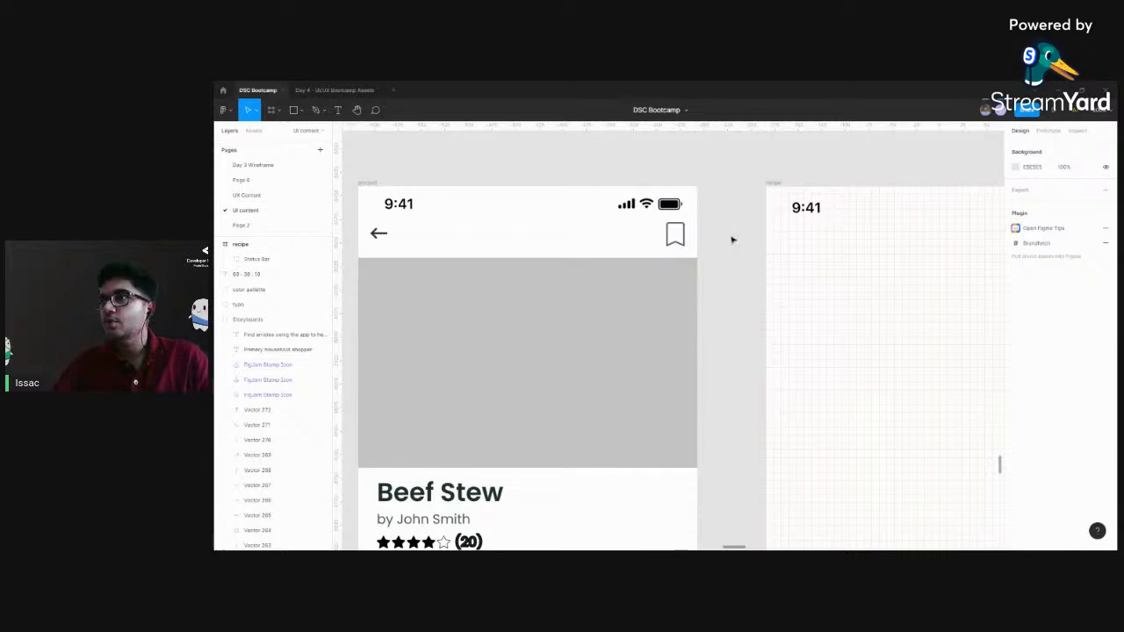
{"action": "scroll", "coordinate": [745, 279], "scroll_direction": "right", "scroll_amount": 1}
{"action": "scroll", "coordinate": [725, 271], "scroll_direction": "down", "scroll_amount": 5}
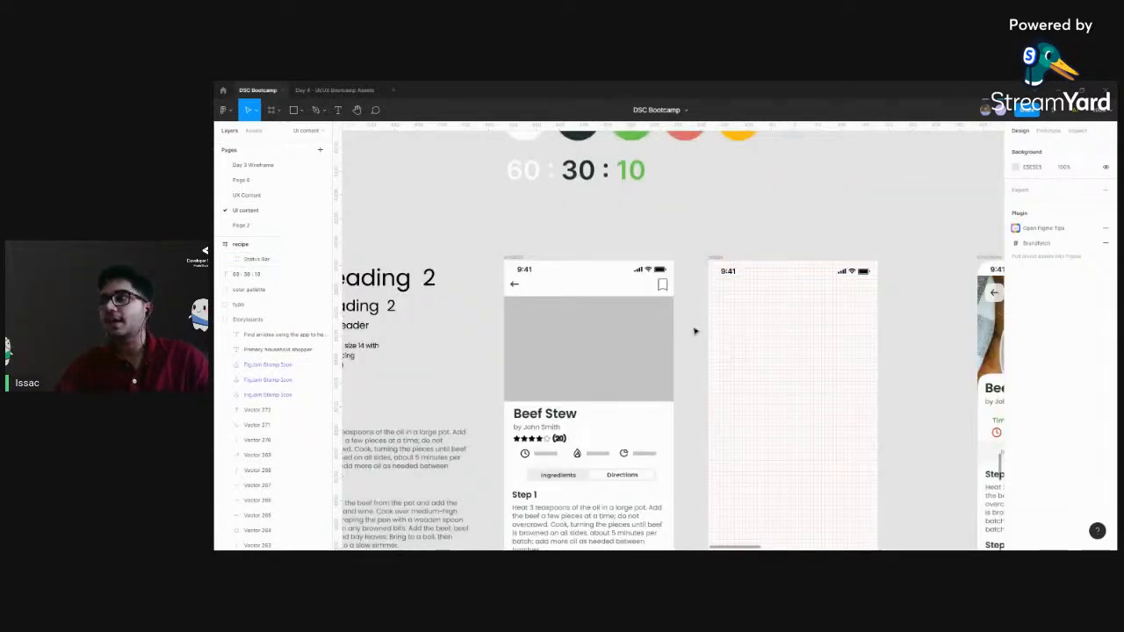
{"action": "scroll", "coordinate": [712, 338], "scroll_direction": "right", "scroll_amount": 3}
{"action": "scroll", "coordinate": [620, 291], "scroll_direction": "left", "scroll_amount": 2}
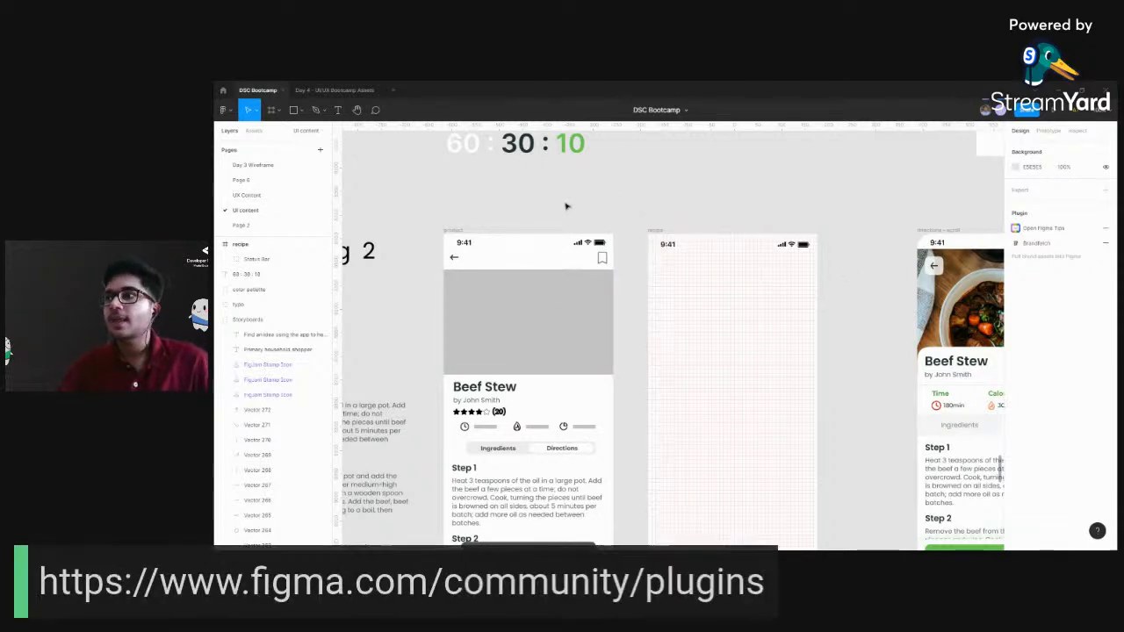
{"action": "scroll", "coordinate": [570, 202], "scroll_direction": "left", "scroll_amount": 2}
{"action": "scroll", "coordinate": [606, 198], "scroll_direction": "right", "scroll_amount": 1}
{"action": "scroll", "coordinate": [606, 198], "scroll_direction": "down", "scroll_amount": 1}
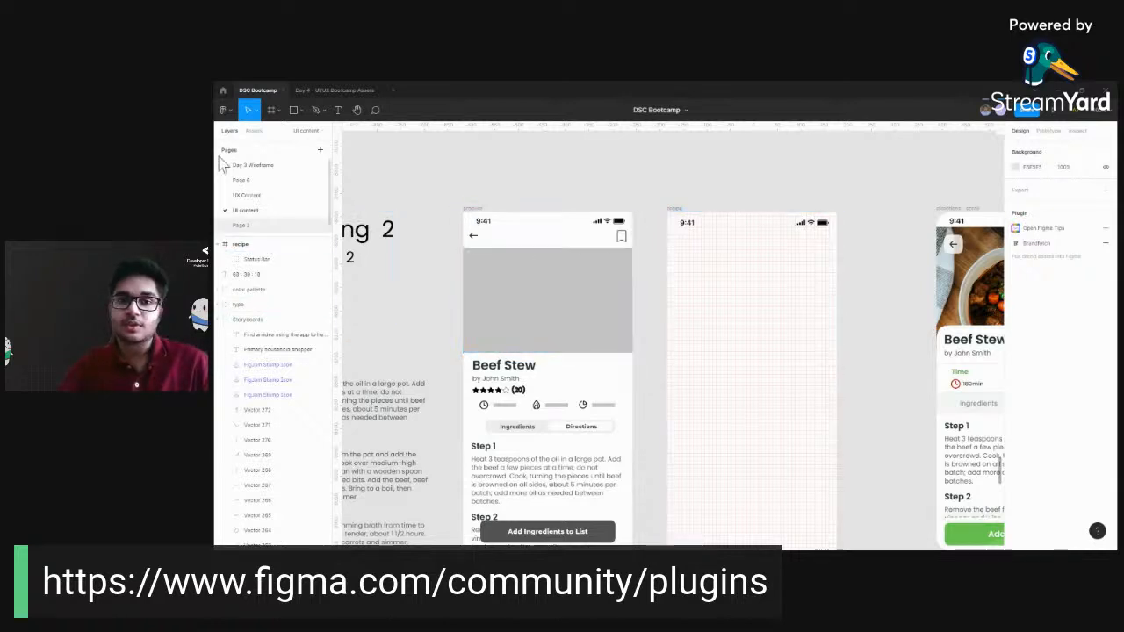
Leave the design file for the file browser and open the Figma Community
{"action": "left_click", "coordinate": [222, 90]}
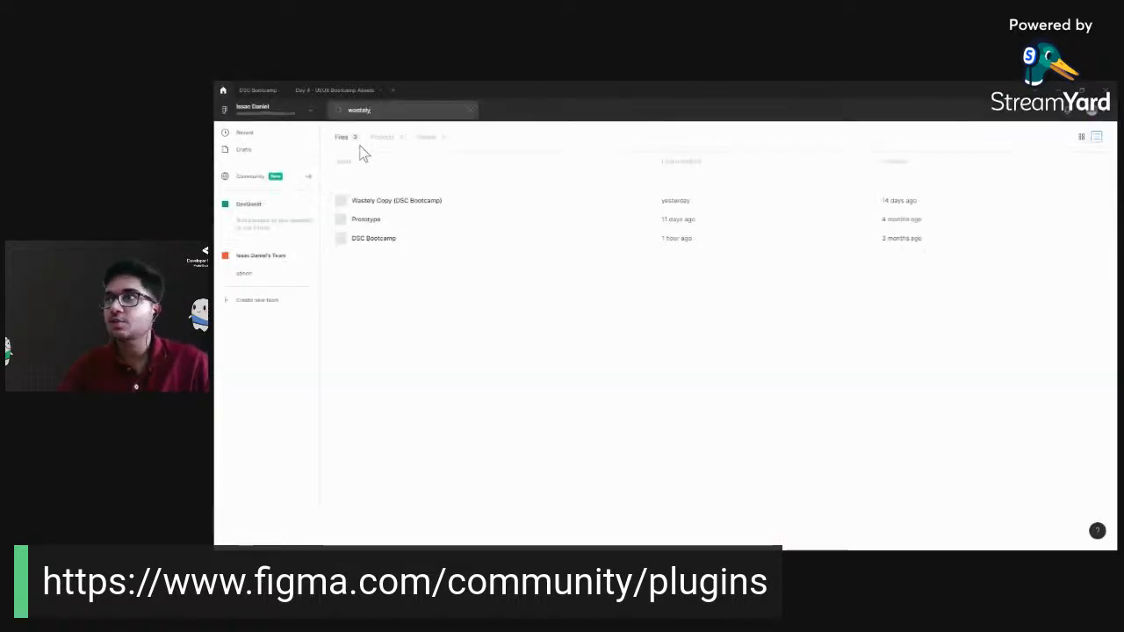
{"action": "left_click", "coordinate": [346, 91]}
{"action": "left_click", "coordinate": [222, 90]}
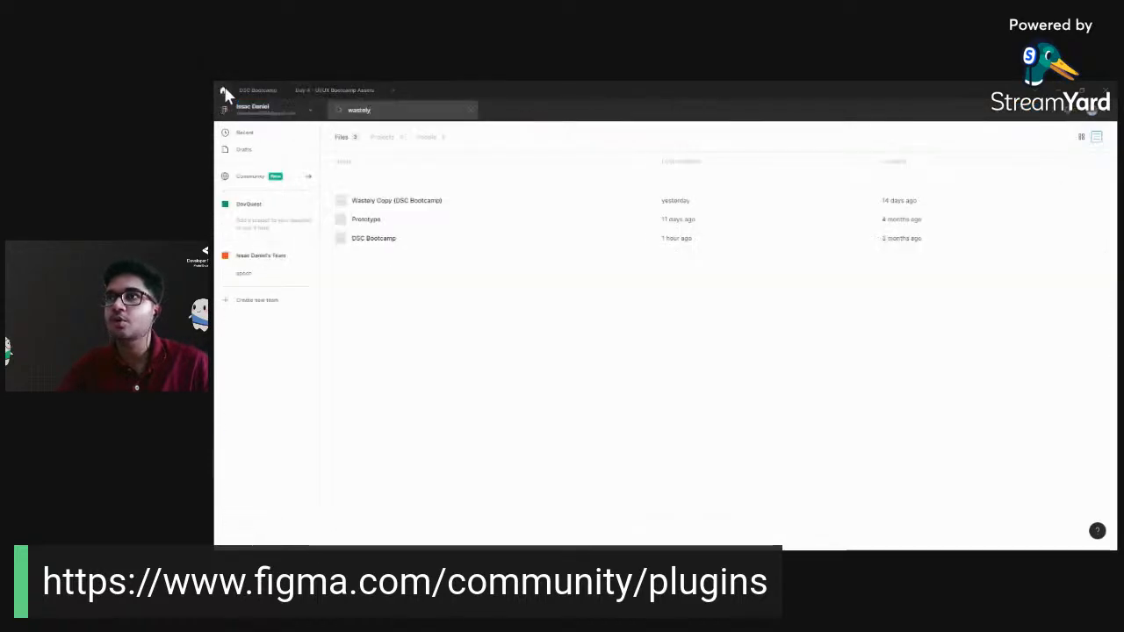
{"action": "left_click", "coordinate": [261, 183]}
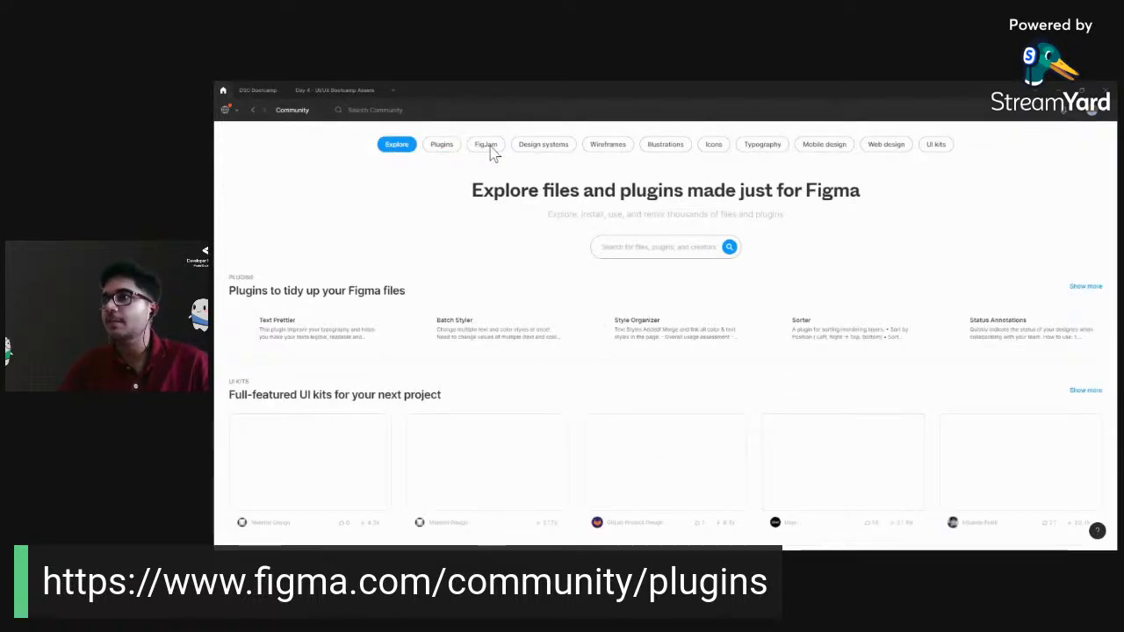
Browse the Community's design systems, wireframes, illustrations, icons and typography categories, ending on the plugins category
{"action": "left_click", "coordinate": [544, 148]}
{"action": "left_click", "coordinate": [604, 147]}
{"action": "left_click", "coordinate": [671, 149]}
{"action": "left_click", "coordinate": [712, 149]}
{"action": "left_click", "coordinate": [755, 149]}
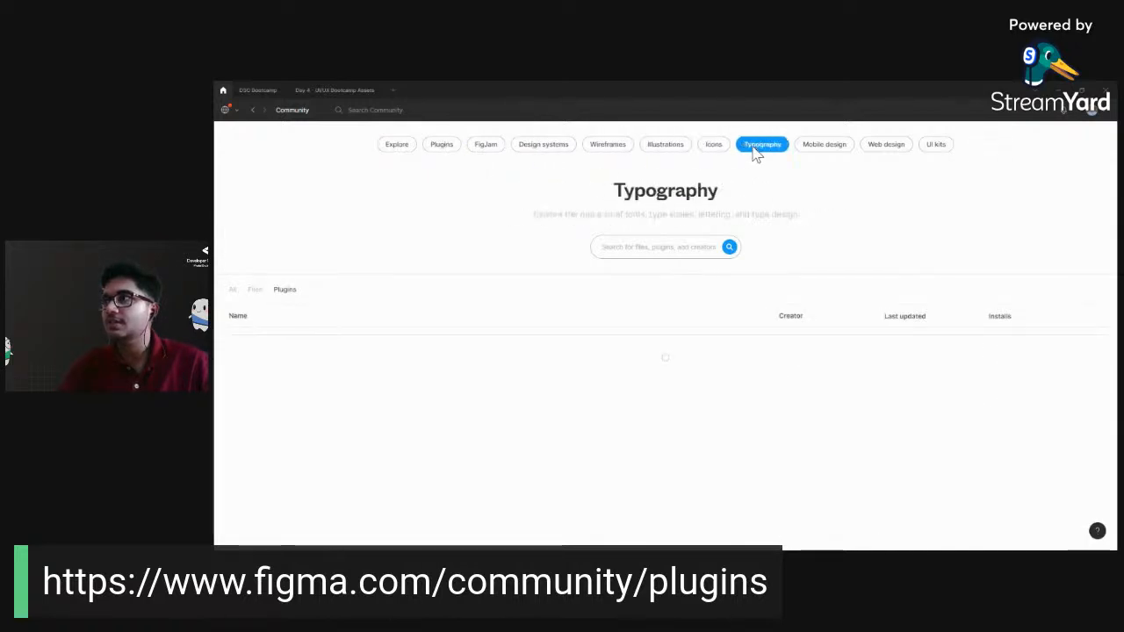
{"action": "left_click", "coordinate": [443, 147]}
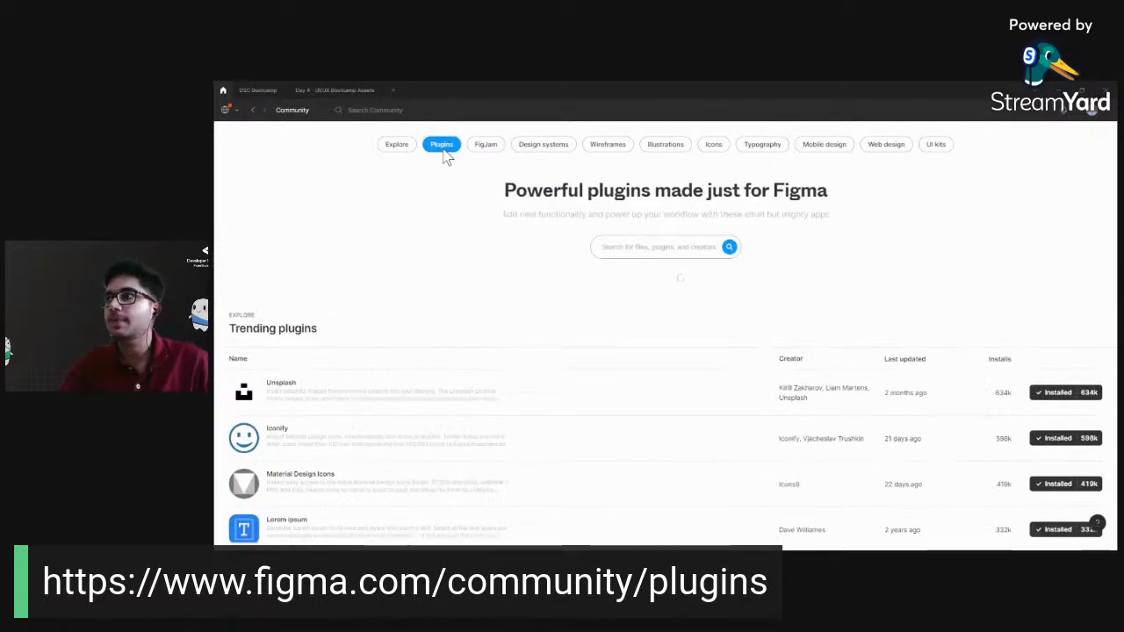
Search the Community plugins for "iconify", and uninstall and reinstall the Iconify plugin
{"action": "left_click", "coordinate": [639, 252]}
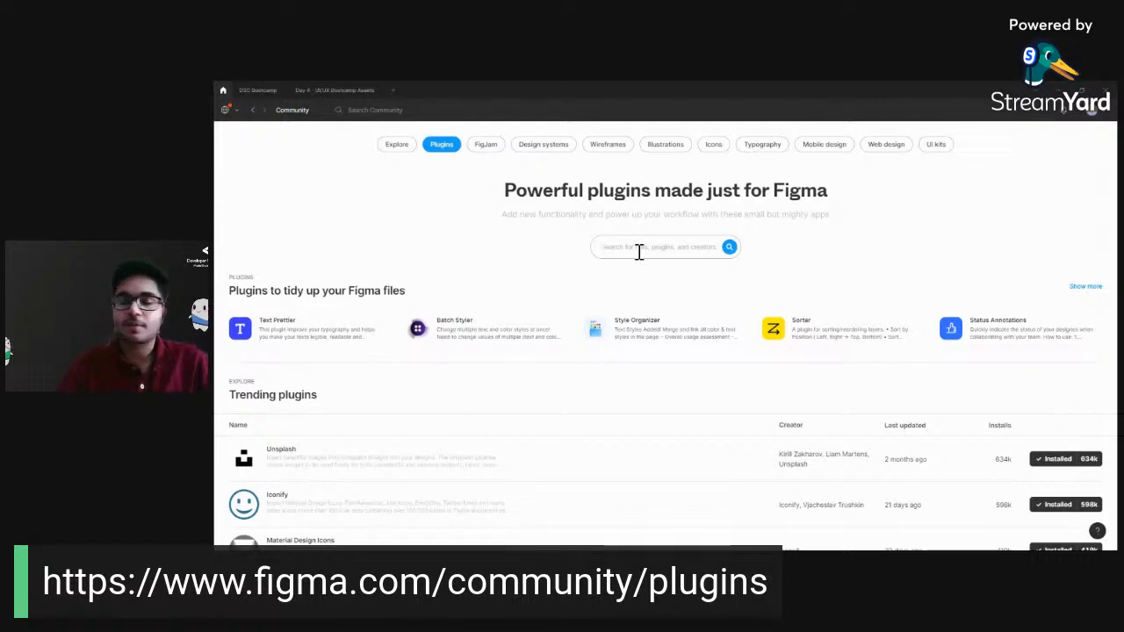
{"action": "type", "text": "iconify"}
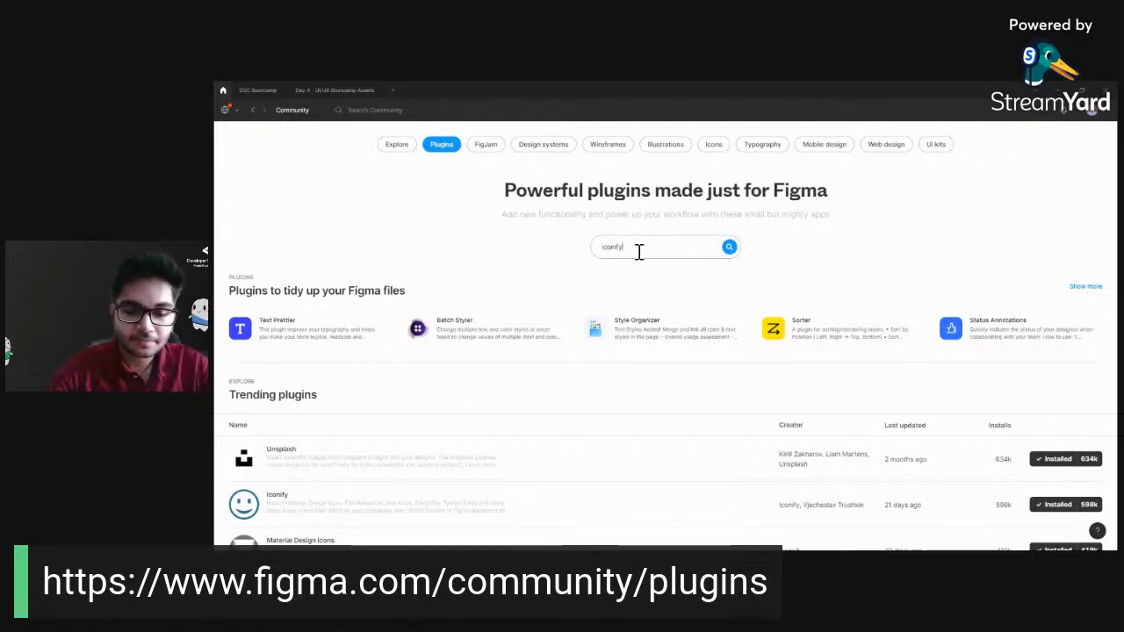
{"action": "key", "text": "Return"}
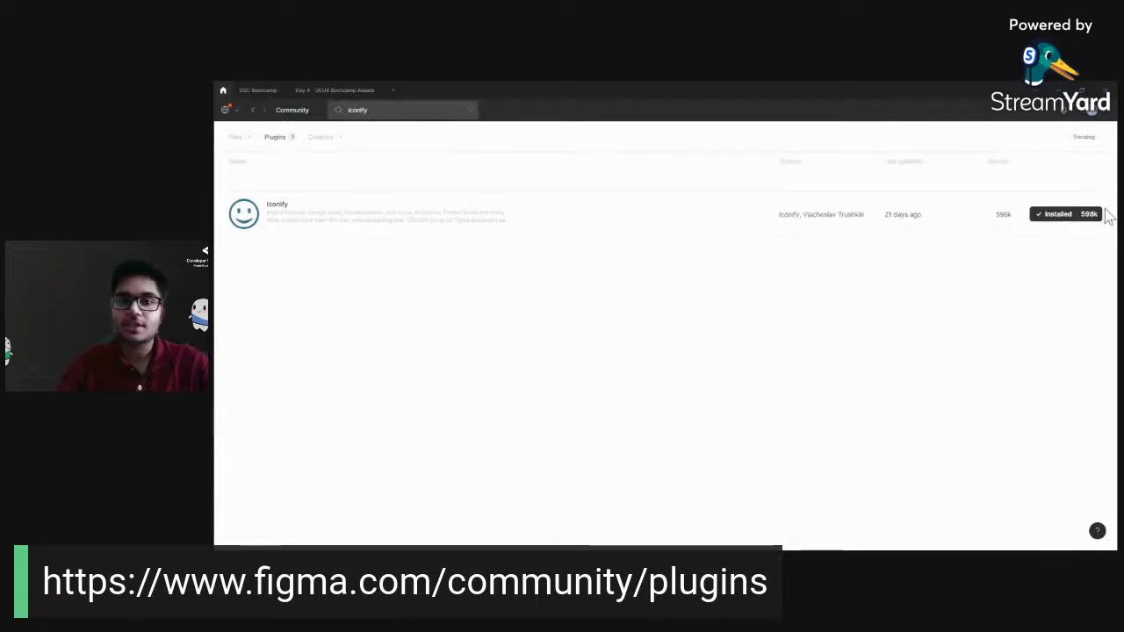
{"action": "left_click", "coordinate": [1050, 218]}
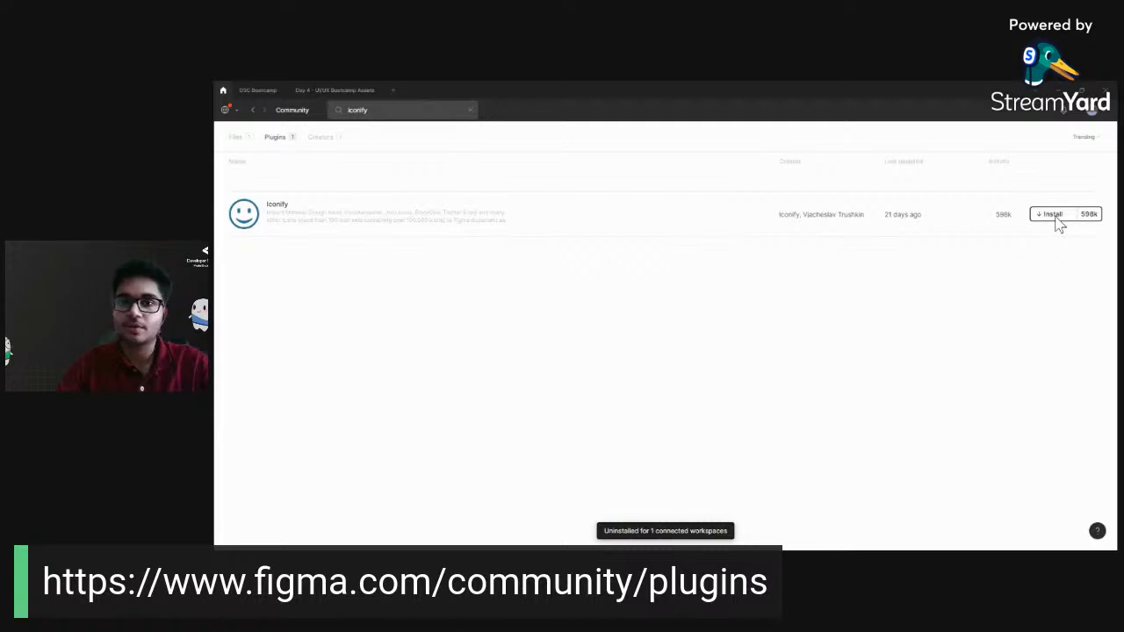
{"action": "left_click", "coordinate": [1057, 220]}
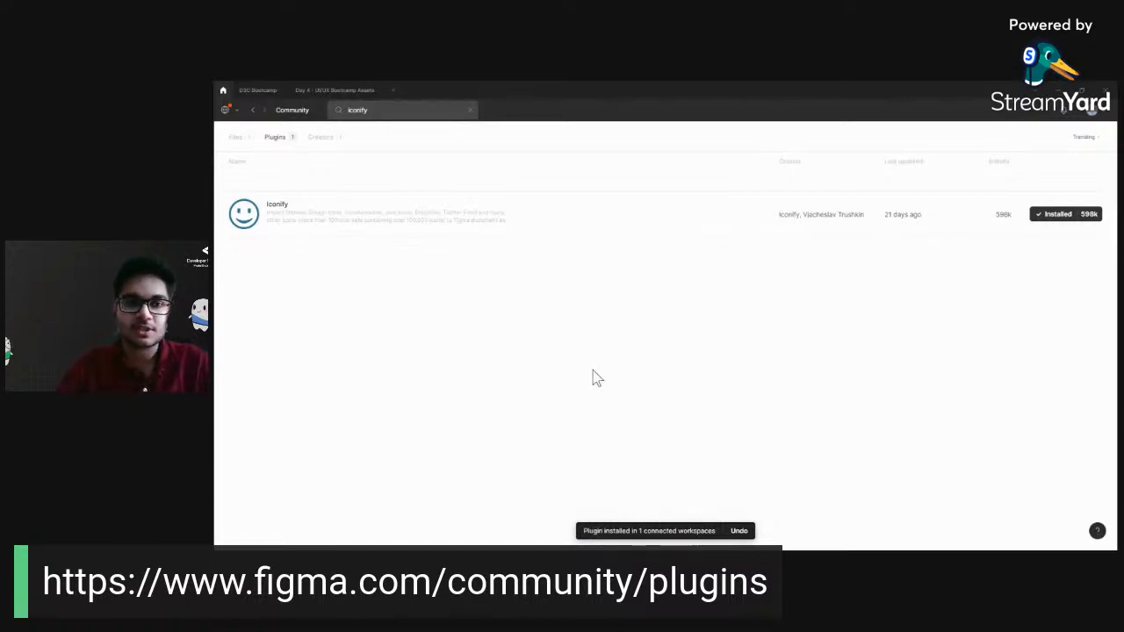
Review the recommended plugins list in the Day 4 assets file and return to the recipe frame in the DSC Bootcamp file
{"action": "left_click", "coordinate": [343, 90]}
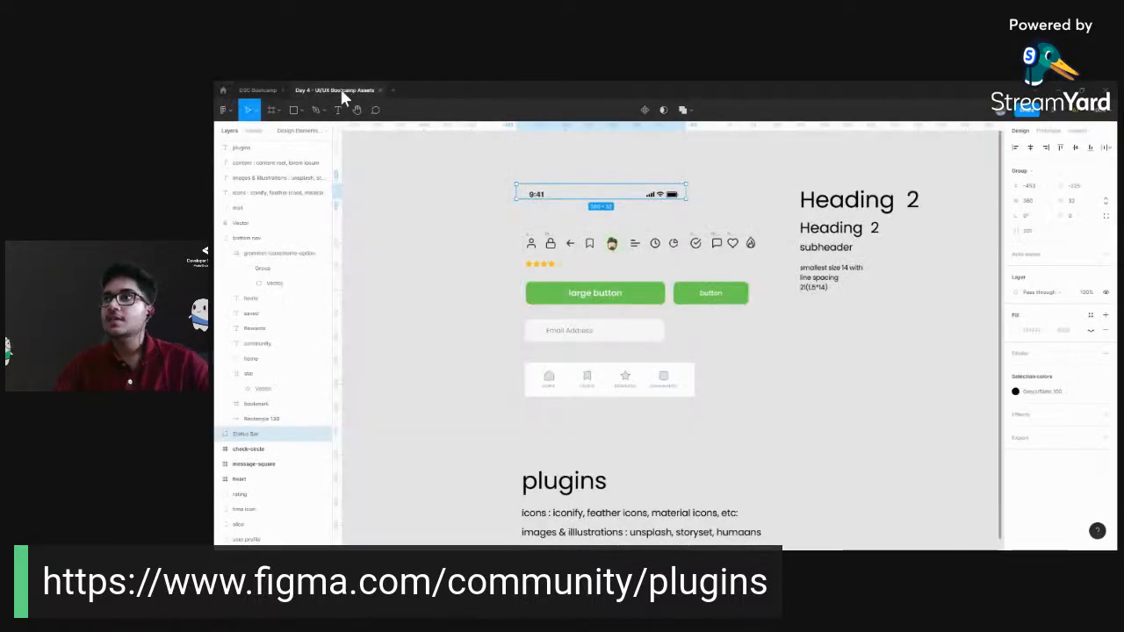
{"action": "left_click_drag", "start_coordinate": [708, 509], "coordinate": [657, 258]}
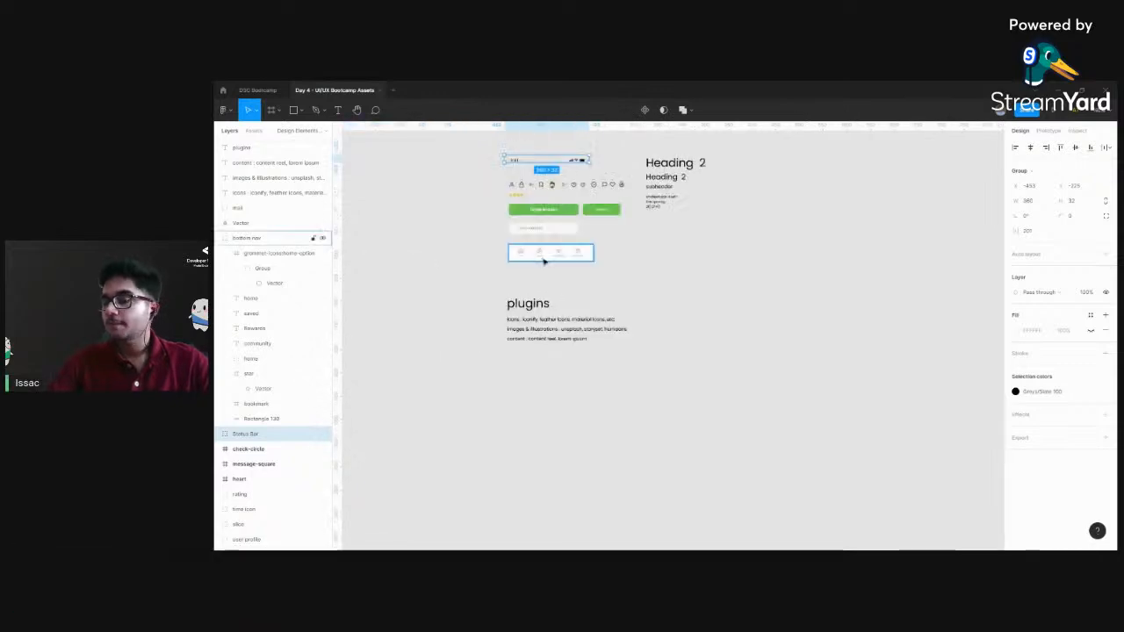
{"action": "left_click", "coordinate": [258, 92]}
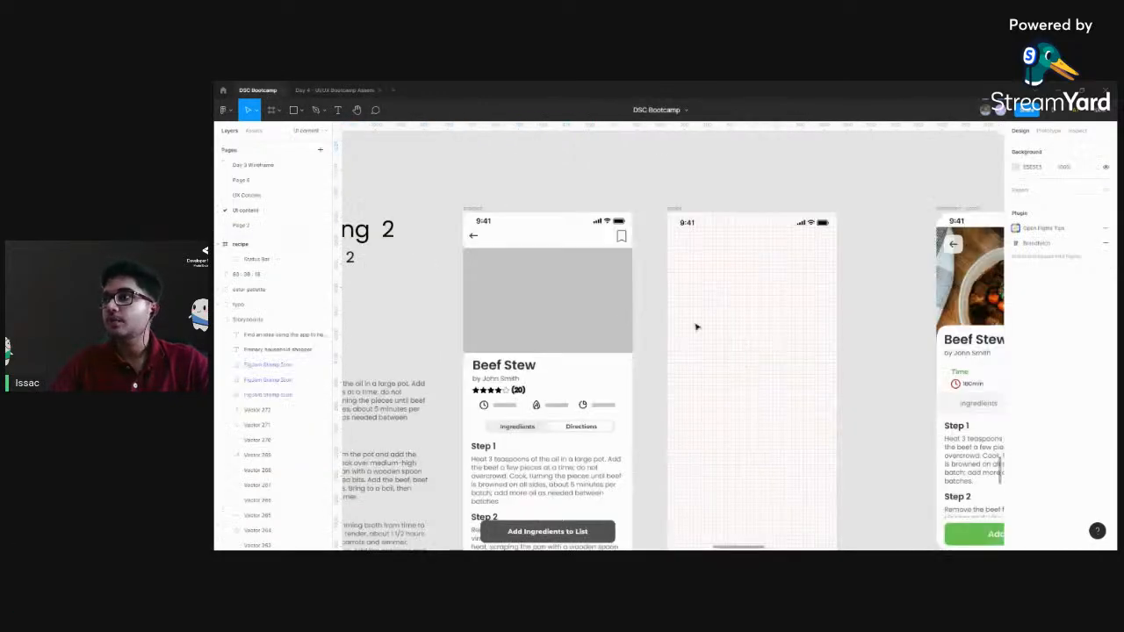
{"action": "left_click_drag", "start_coordinate": [695, 326], "coordinate": [644, 290]}
{"action": "scroll", "coordinate": [788, 369], "scroll_direction": "up", "scroll_amount": 2}
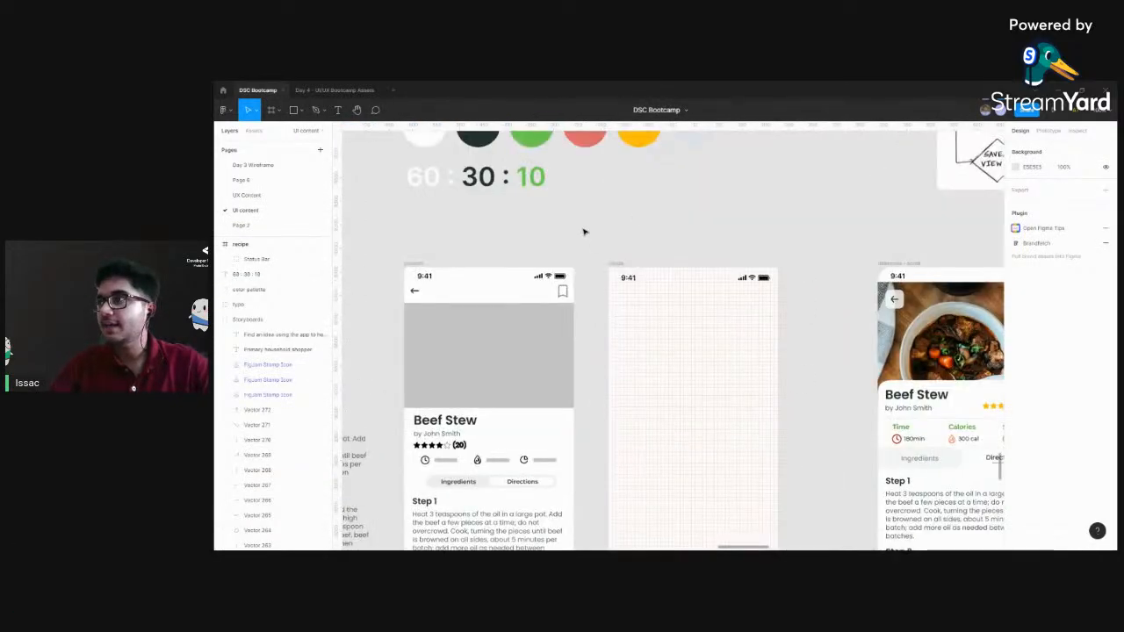
Look through the installed plugins and recheck the Iconify listing and the assets file's plugin notes before returning to DSC Bootcamp
{"action": "right_click", "coordinate": [584, 231]}
{"action": "mouse_move", "coordinate": [604, 279]}
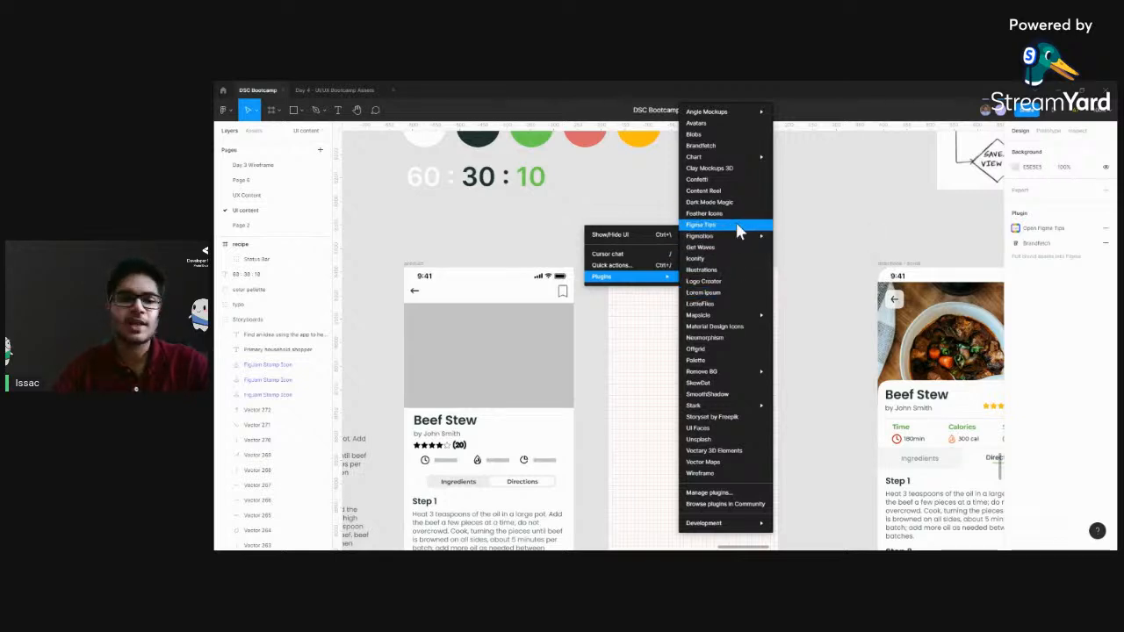
{"action": "mouse_move", "coordinate": [729, 237]}
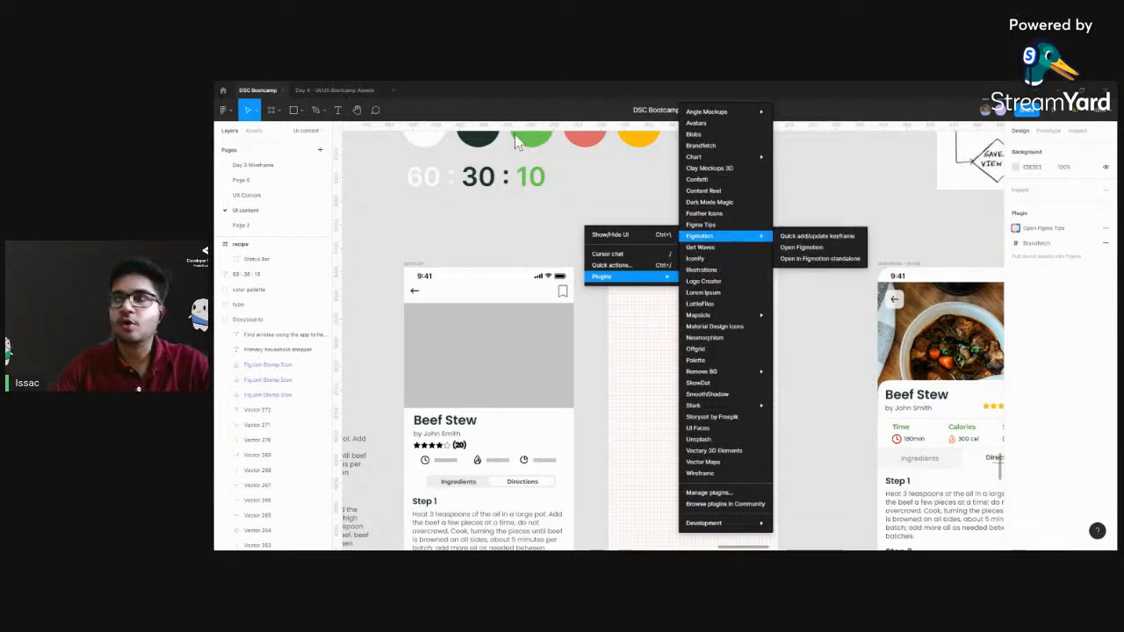
{"action": "left_click", "coordinate": [224, 90]}
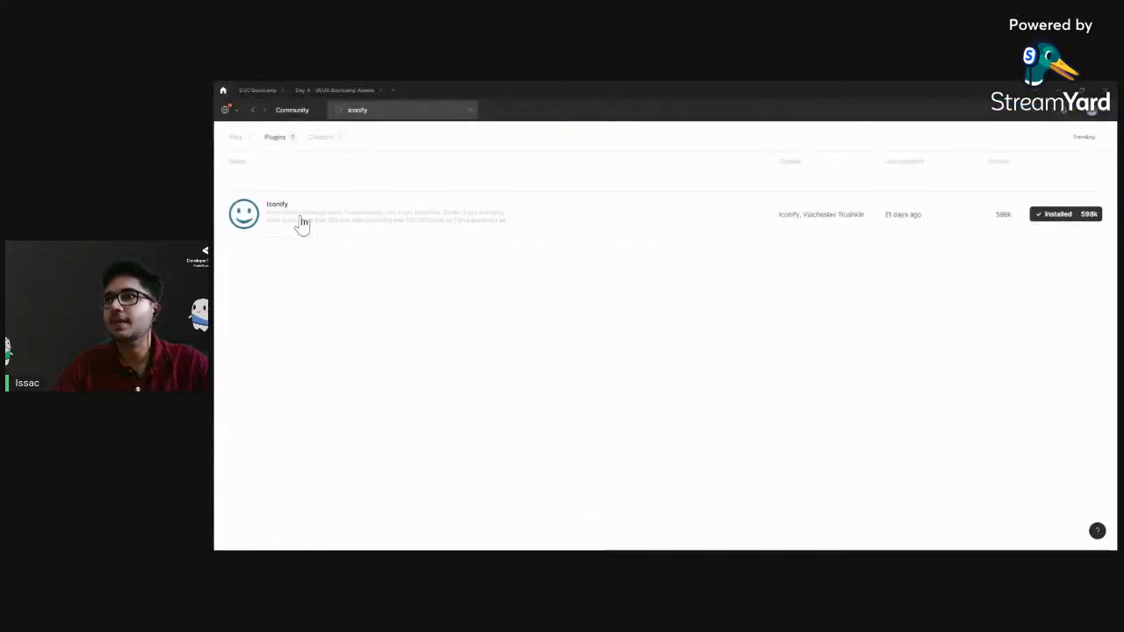
{"action": "left_click", "coordinate": [314, 89]}
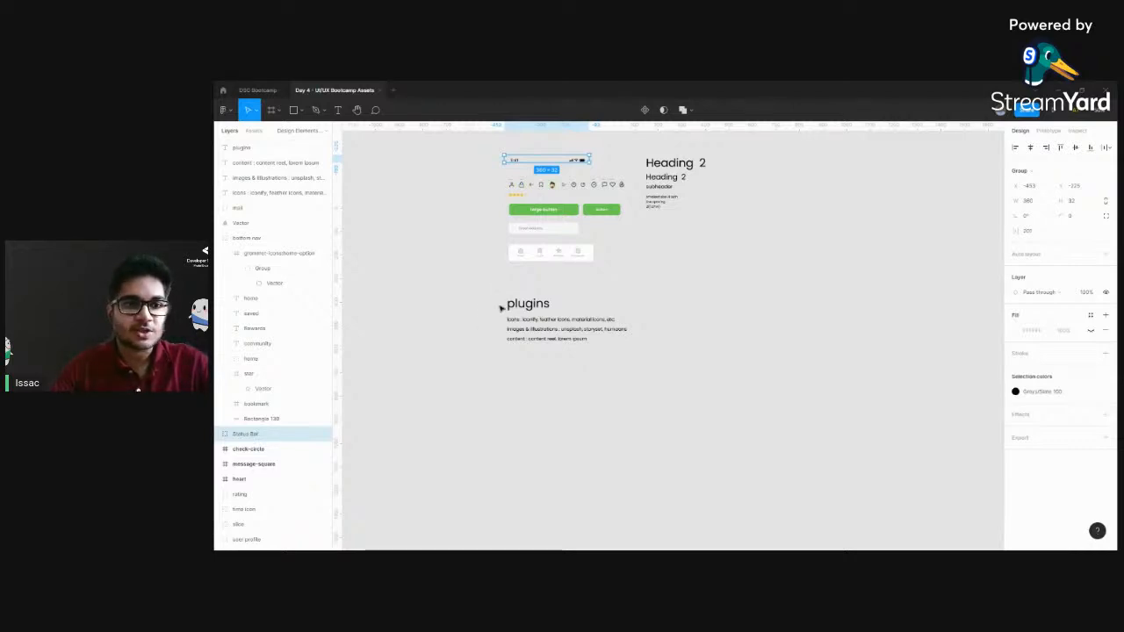
{"action": "left_click", "coordinate": [257, 91]}
{"action": "scroll", "coordinate": [571, 229], "scroll_direction": "right", "scroll_amount": 3}
{"action": "scroll", "coordinate": [571, 228], "scroll_direction": "down", "scroll_amount": 2}
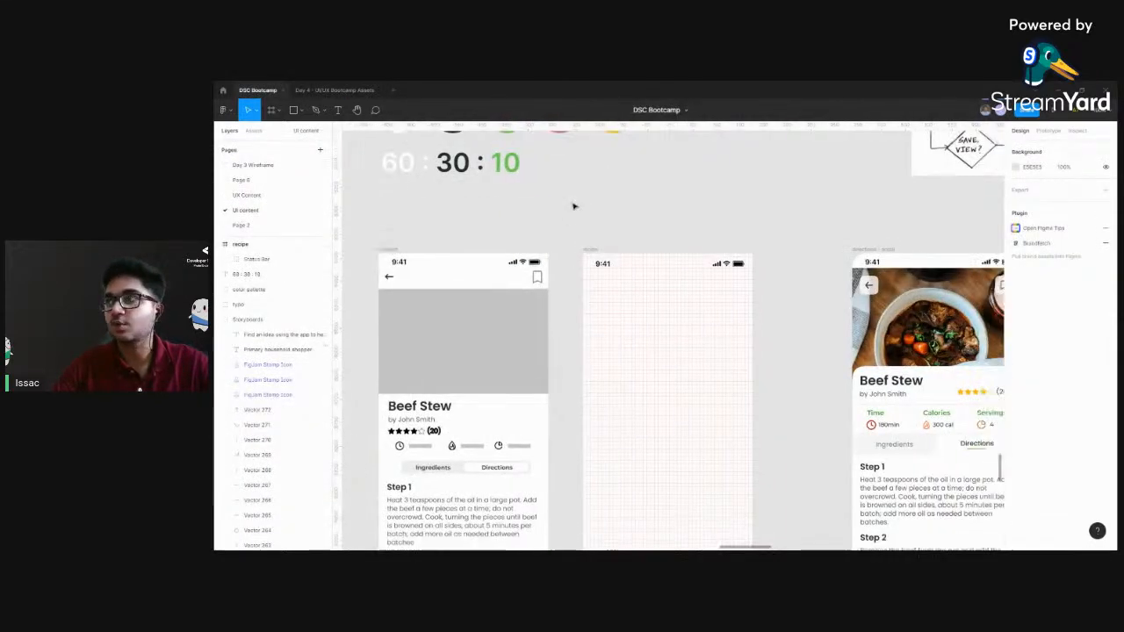
{"action": "left_click", "coordinate": [657, 249]}
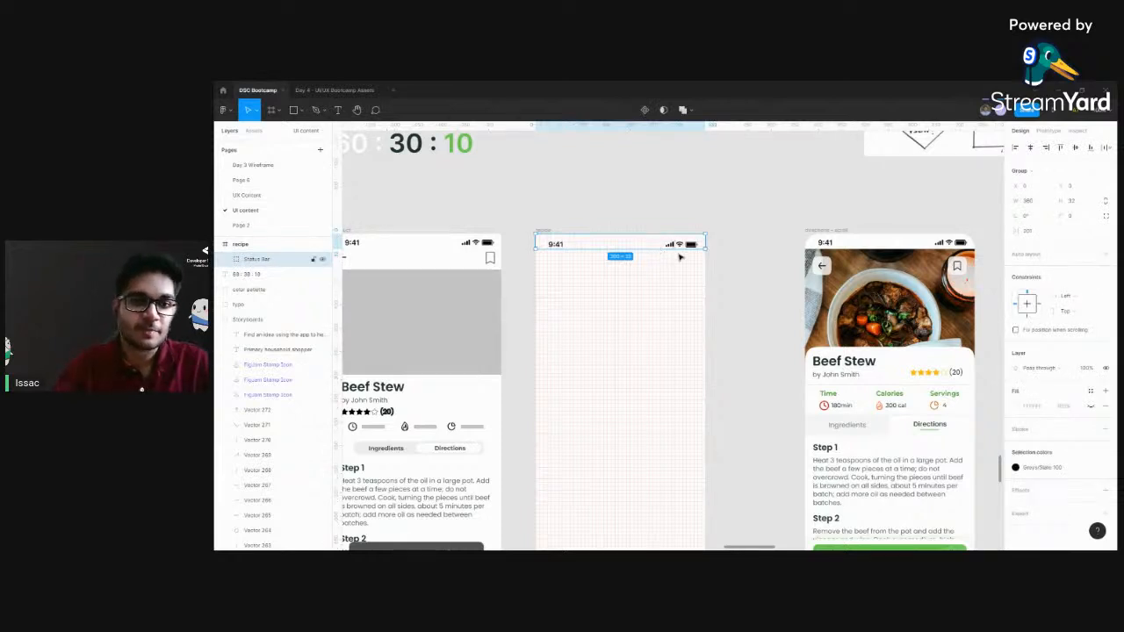
{"action": "scroll", "coordinate": [662, 292], "scroll_direction": "down", "scroll_amount": 1}
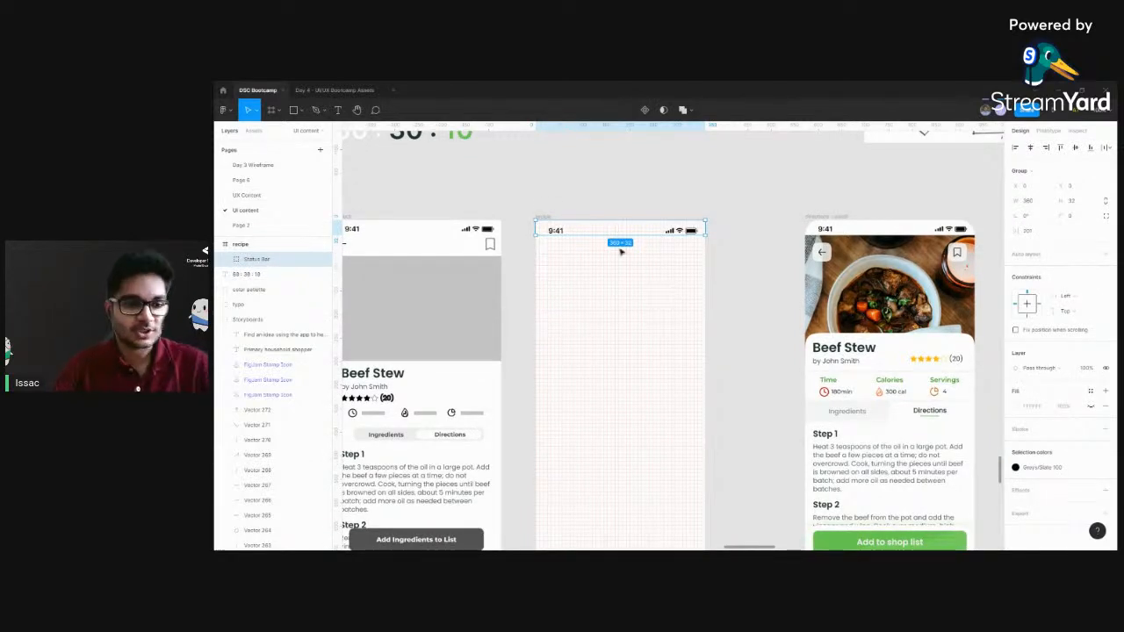
{"action": "scroll", "coordinate": [620, 387], "scroll_direction": "left", "scroll_amount": 3}
{"action": "scroll", "coordinate": [620, 386], "scroll_direction": "up", "scroll_amount": 2}
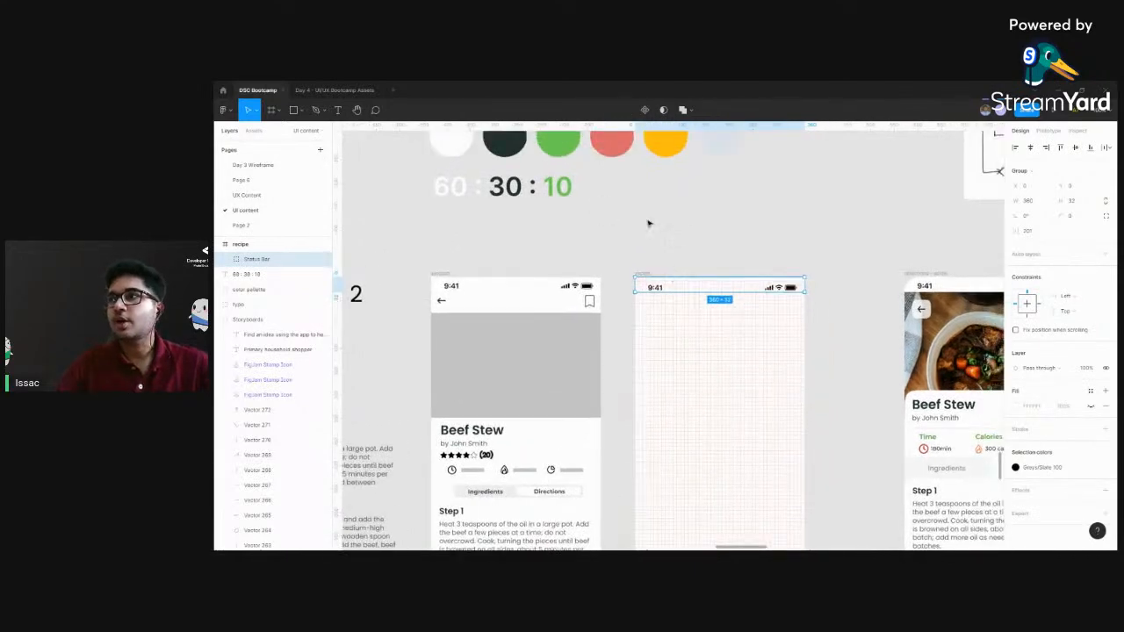
{"action": "scroll", "coordinate": [609, 217], "scroll_direction": "right", "scroll_amount": 3}
{"action": "scroll", "coordinate": [609, 217], "scroll_direction": "down", "scroll_amount": 1}
{"action": "left_click", "coordinate": [570, 193]}
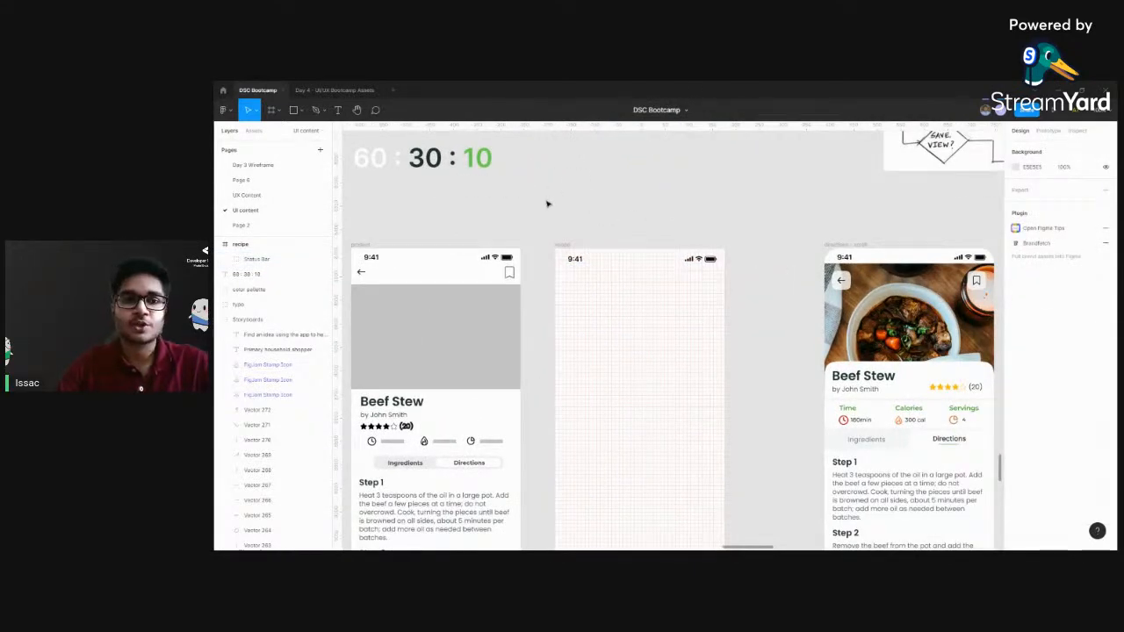
Run the Iconify plugin and search its icons for "back"
{"action": "right_click", "coordinate": [548, 202]}
{"action": "mouse_move", "coordinate": [571, 245]}
{"action": "mouse_move", "coordinate": [680, 374]}
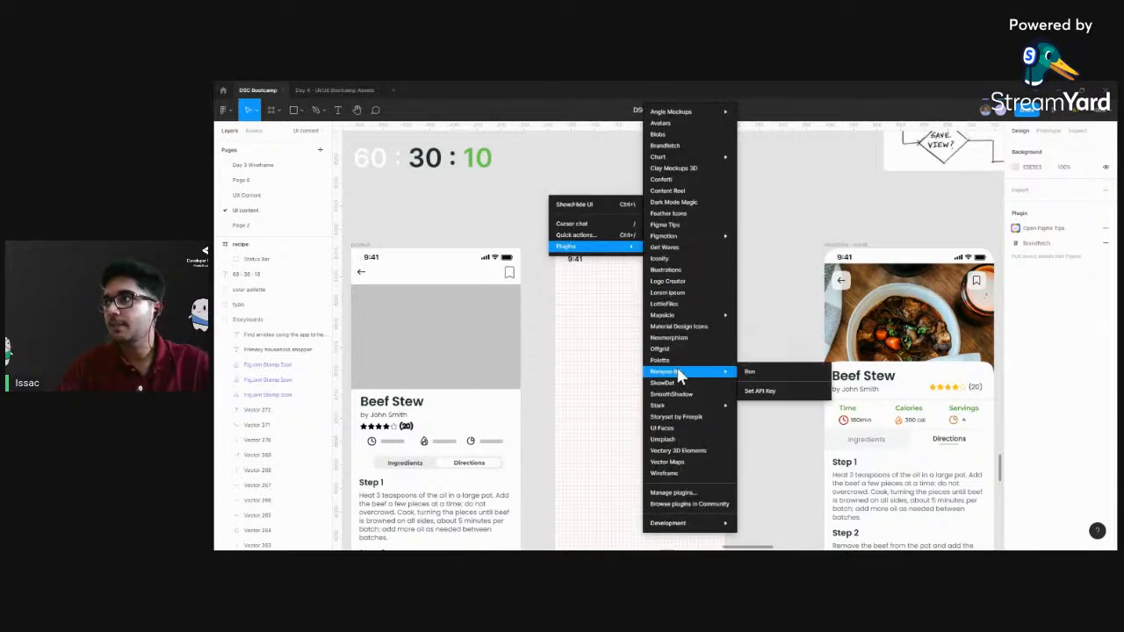
{"action": "left_click", "coordinate": [666, 261]}
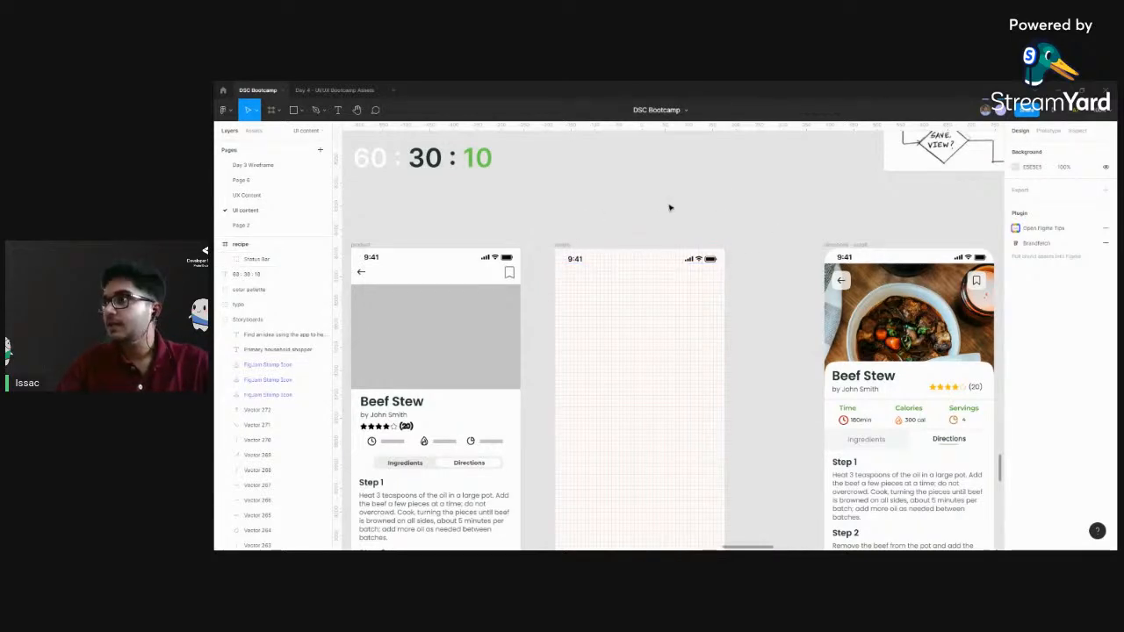
{"action": "left_click_drag", "start_coordinate": [754, 197], "coordinate": [655, 158]}
{"action": "left_click", "coordinate": [568, 222]}
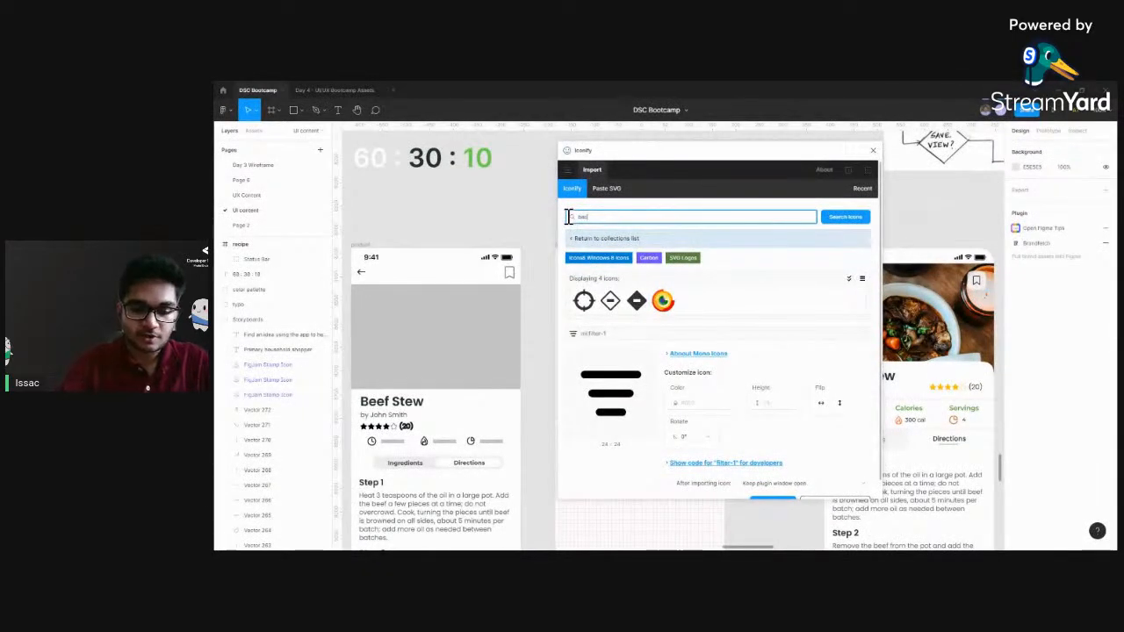
{"action": "key", "text": "Return"}
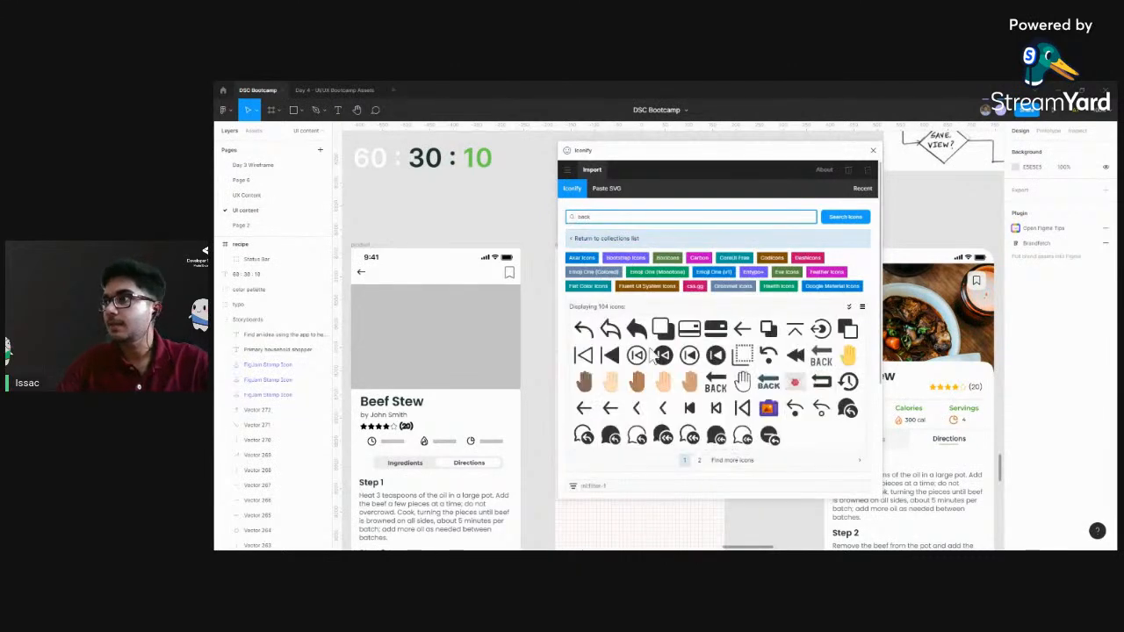
Import the outline back arrow and the outline back chevron from Iconify onto the empty canvas beside the recipe frame
{"action": "left_click_drag", "start_coordinate": [638, 165], "coordinate": [658, 161]}
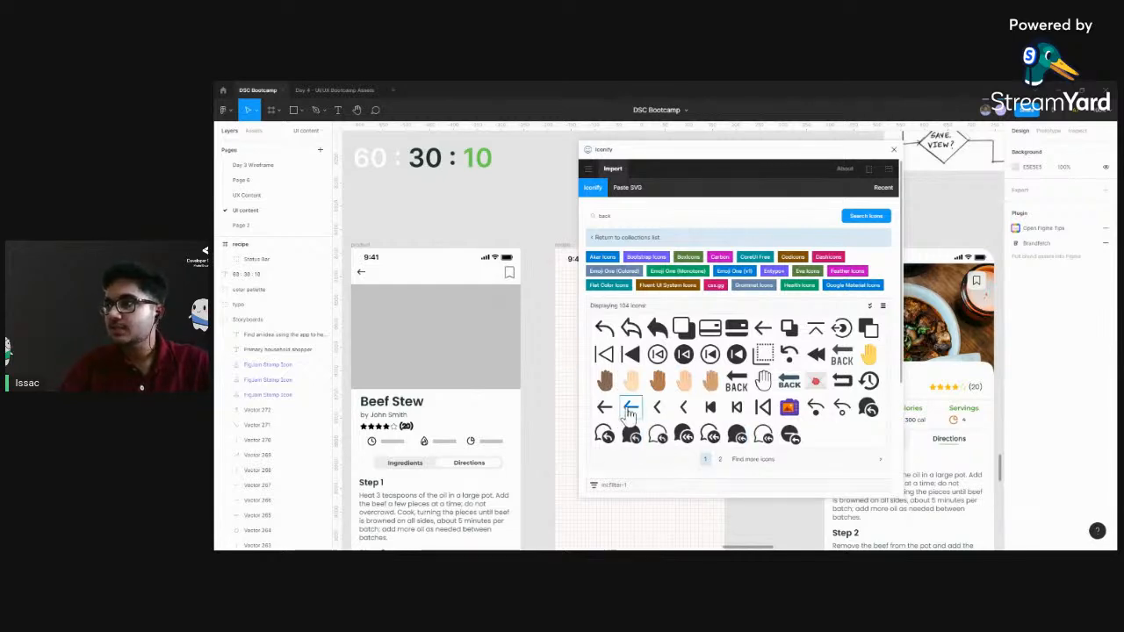
{"action": "left_click_drag", "start_coordinate": [630, 410], "coordinate": [527, 238]}
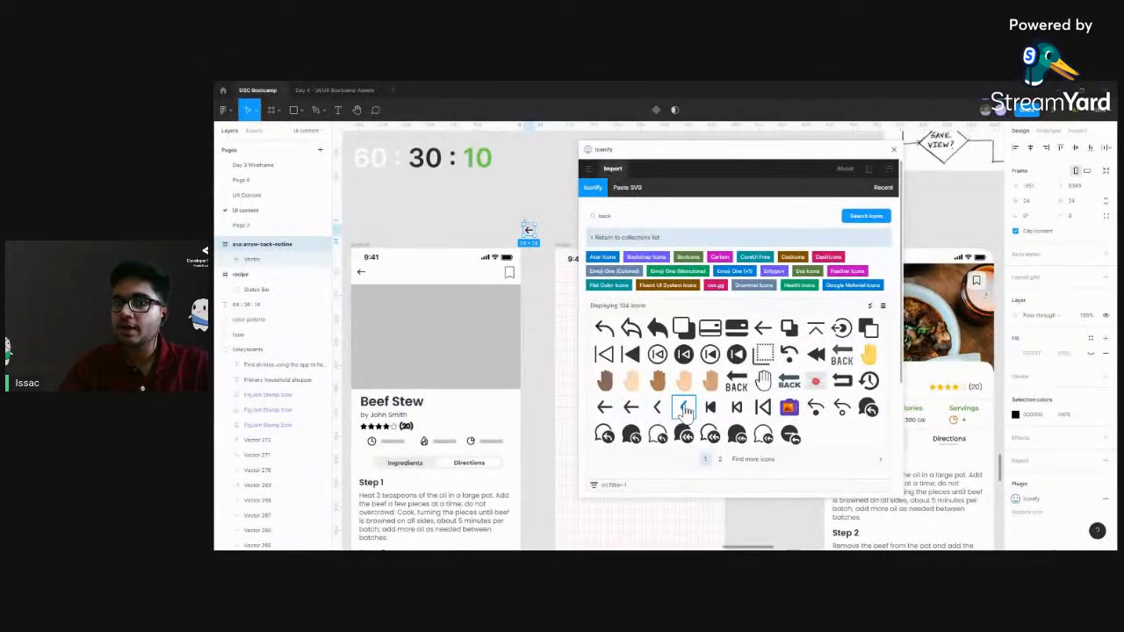
{"action": "left_click_drag", "start_coordinate": [686, 411], "coordinate": [541, 283]}
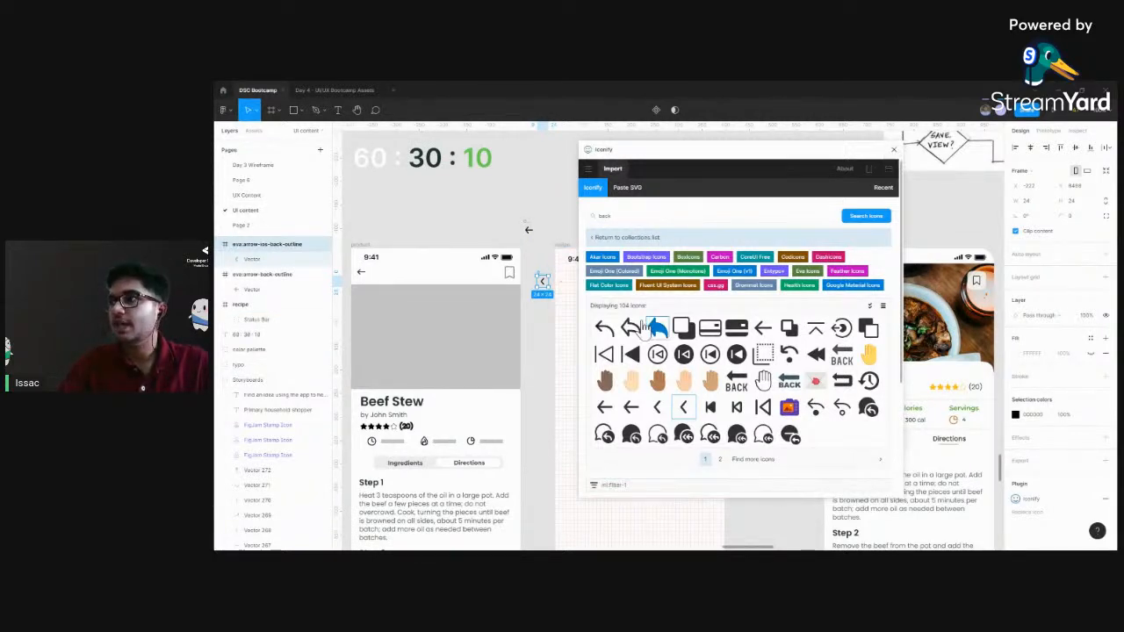
Search Iconify for "bookmark", place the plain outline bookmark icon above the recipe frame and close the plugin
{"action": "left_click", "coordinate": [593, 216]}
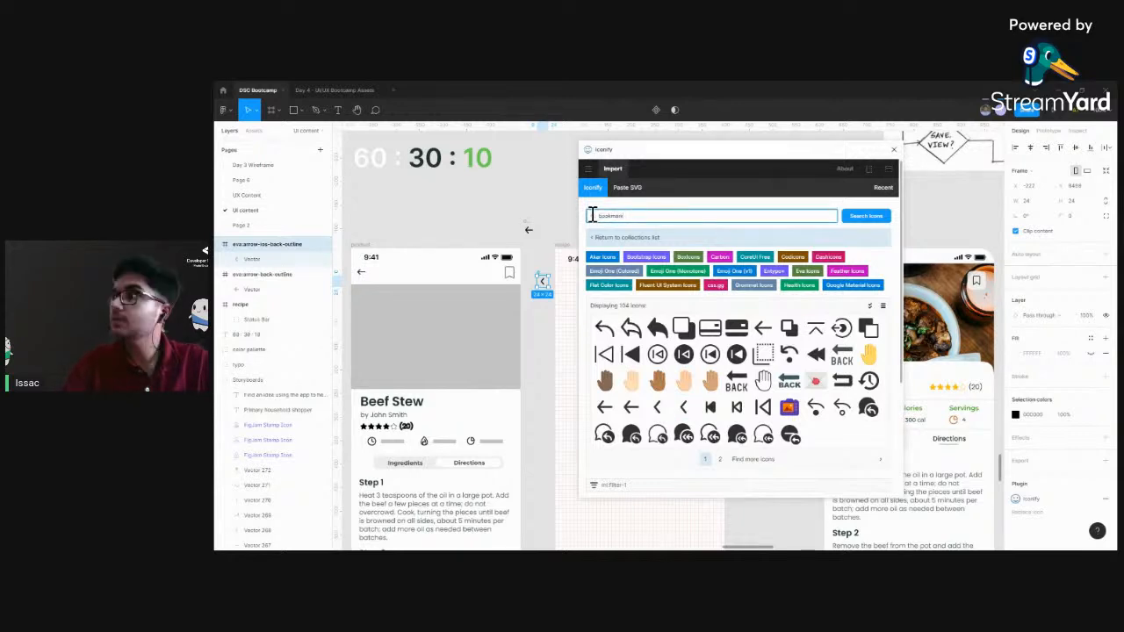
{"action": "key", "text": "Return"}
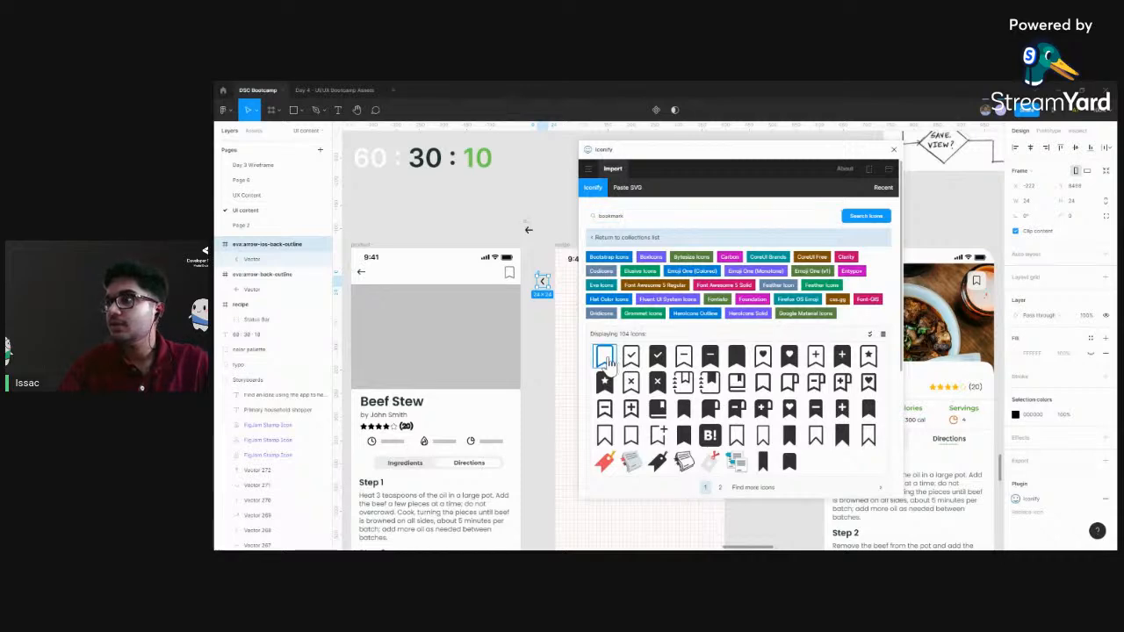
{"action": "left_click_drag", "start_coordinate": [605, 360], "coordinate": [679, 250]}
{"action": "left_click", "coordinate": [617, 196]}
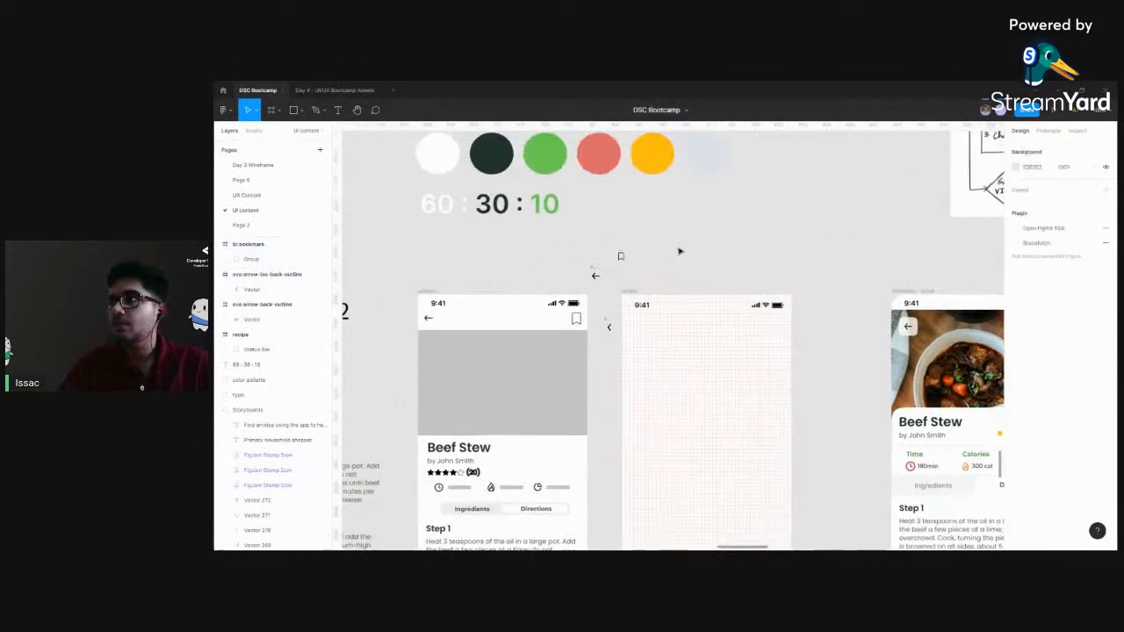
Delete the imported back chevron icon beside the recipe frame
{"action": "key", "text": "ctrl+plus"}
{"action": "scroll", "coordinate": [694, 237], "scroll_direction": "up", "scroll_amount": 1}
{"action": "left_click", "coordinate": [551, 332]}
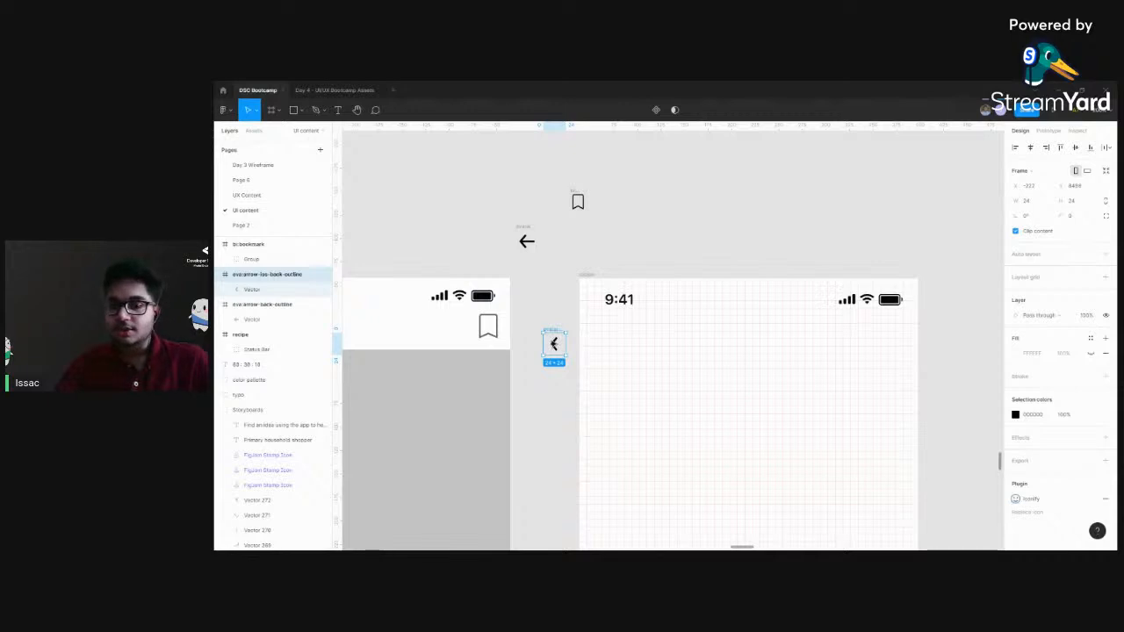
{"action": "key", "text": "Delete"}
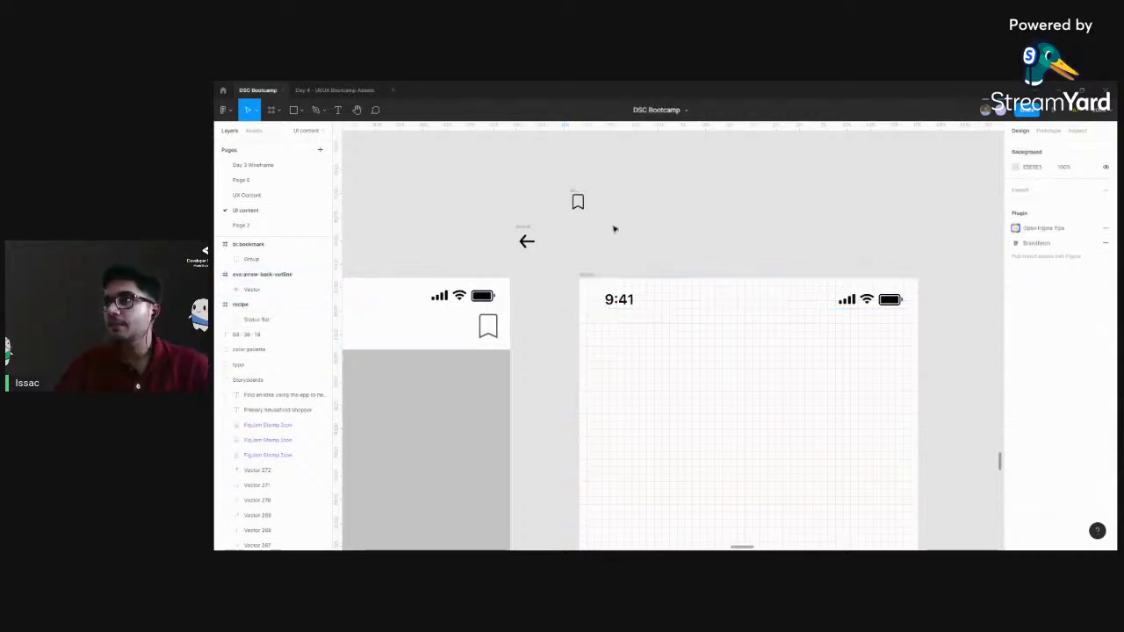
Check the frame sizes of the back arrow and bookmark icons, and move the arrow directly beside the bookmark
{"action": "scroll", "coordinate": [615, 230], "scroll_direction": "up", "scroll_amount": 1}
{"action": "scroll", "coordinate": [625, 236], "scroll_direction": "up", "scroll_amount": 3}
{"action": "left_click", "coordinate": [478, 347]}
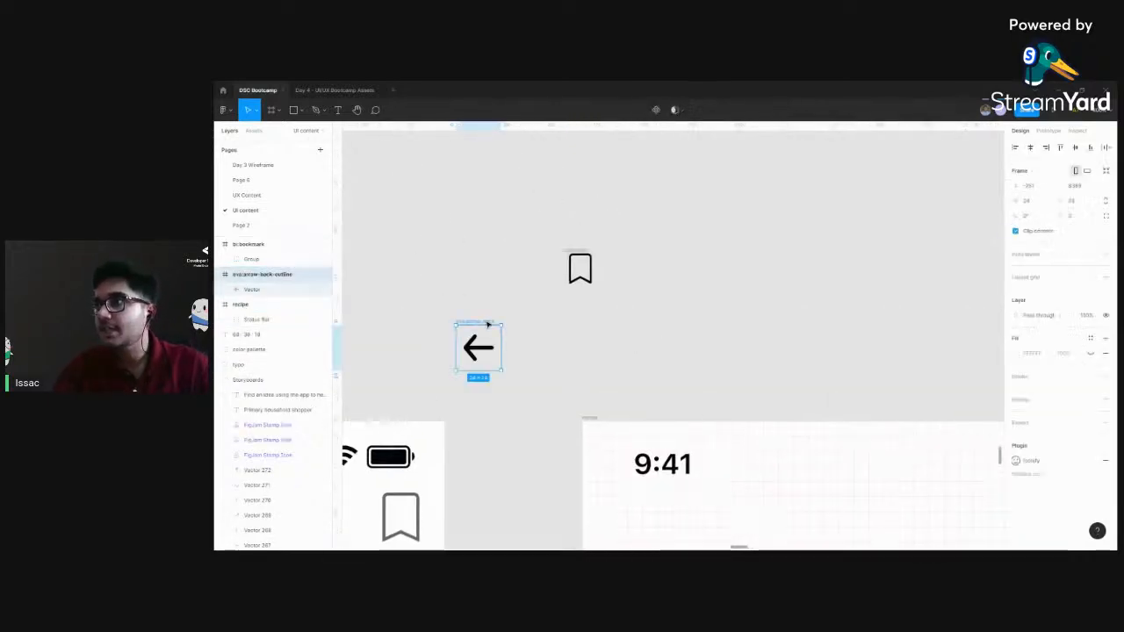
{"action": "left_click", "coordinate": [579, 265]}
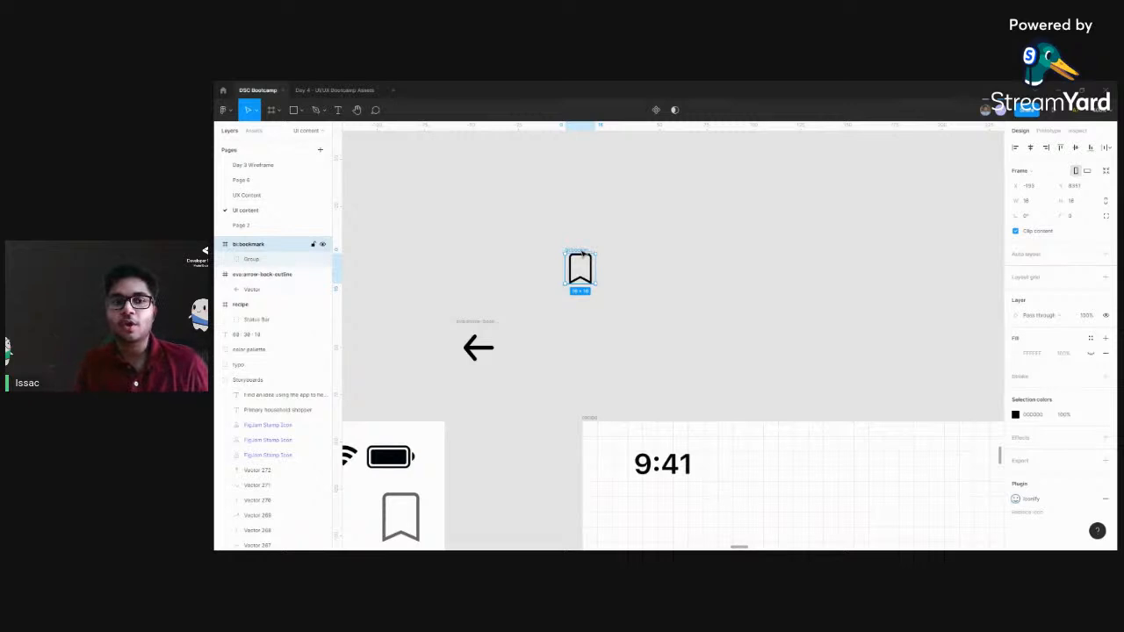
{"action": "scroll", "coordinate": [582, 255], "scroll_direction": "left", "scroll_amount": 3}
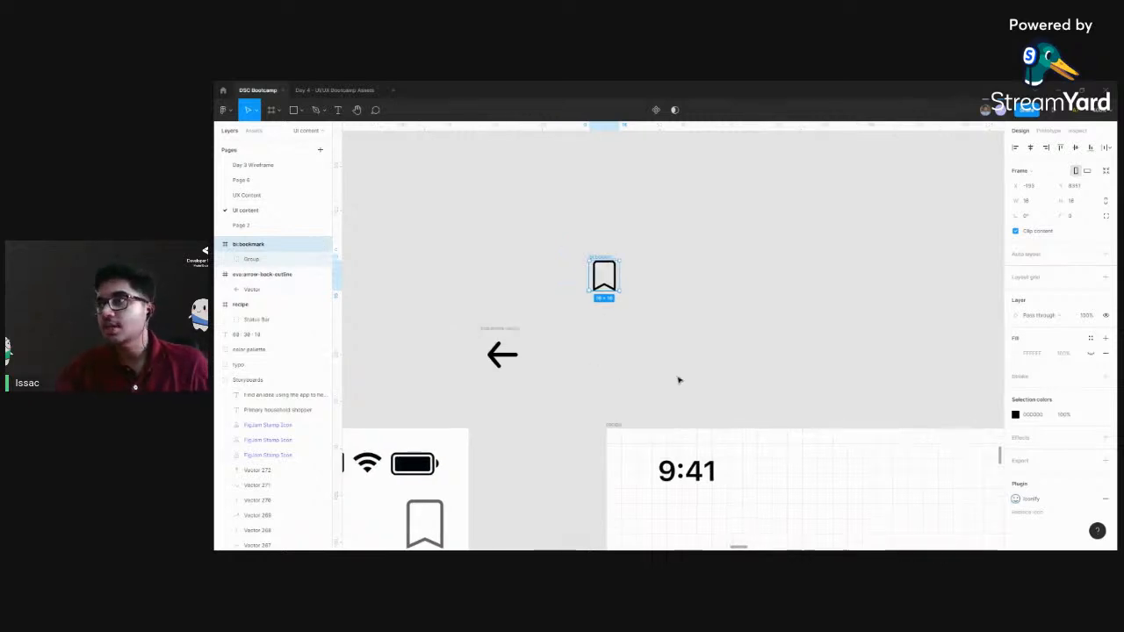
{"action": "left_click", "coordinate": [544, 349]}
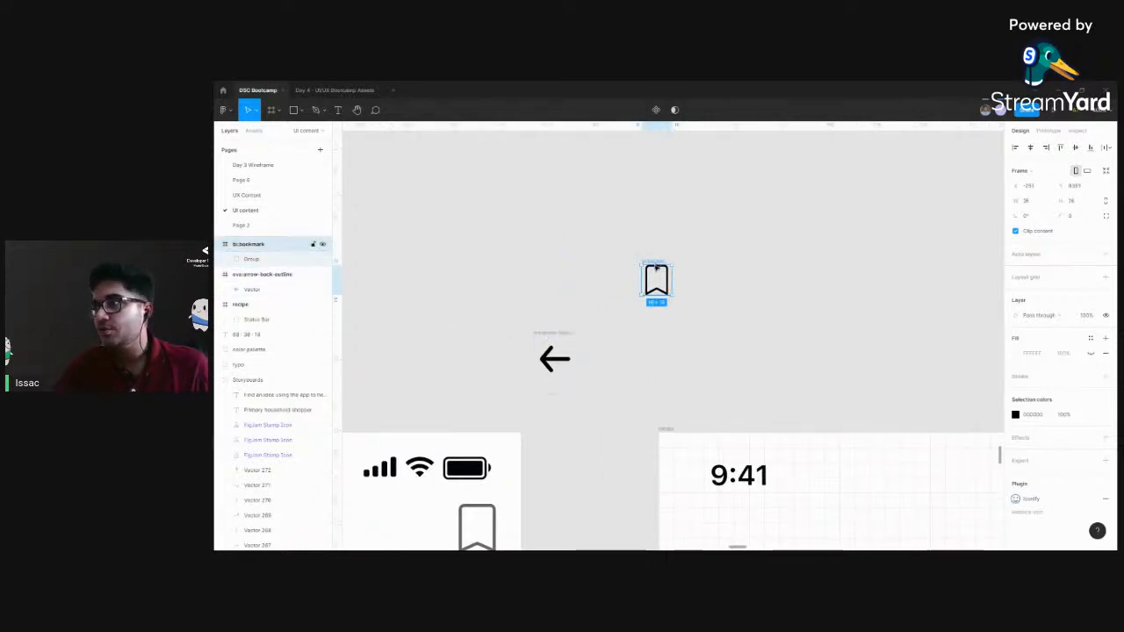
{"action": "left_click_drag", "start_coordinate": [560, 359], "coordinate": [609, 288]}
{"action": "left_click", "coordinate": [614, 294]}
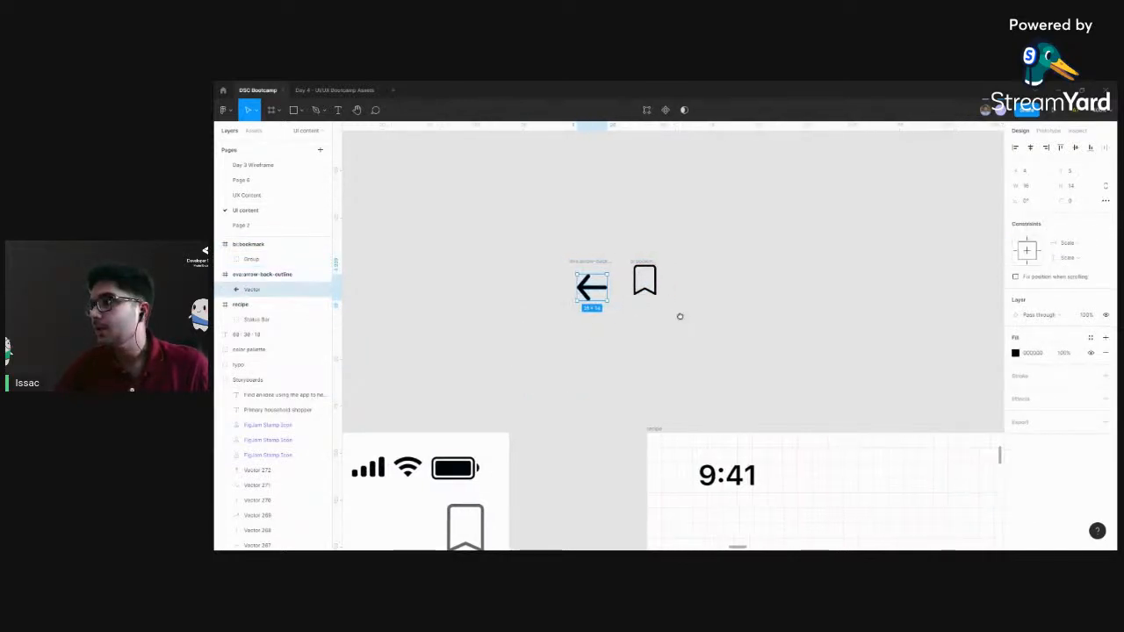
Try pasting a copy of the finished directions screen's back arrow near the imported icons, and delete the copy
{"action": "key", "text": "minus"}
{"action": "key", "text": "minus"}
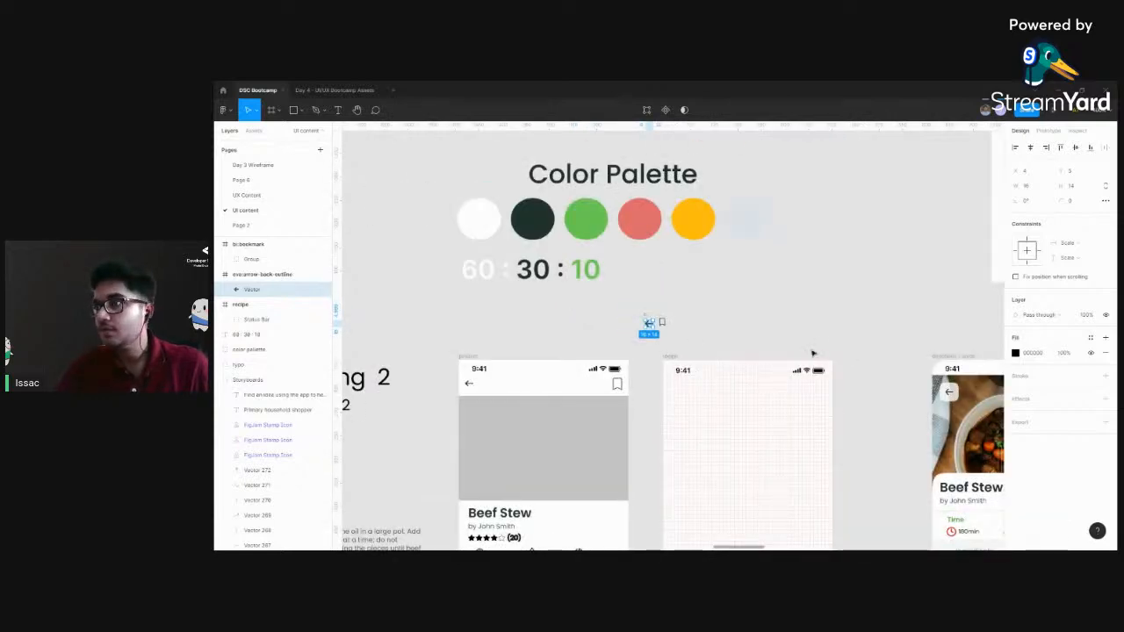
{"action": "scroll", "coordinate": [812, 354], "scroll_direction": "right", "scroll_amount": 2}
{"action": "double_click", "coordinate": [854, 391]}
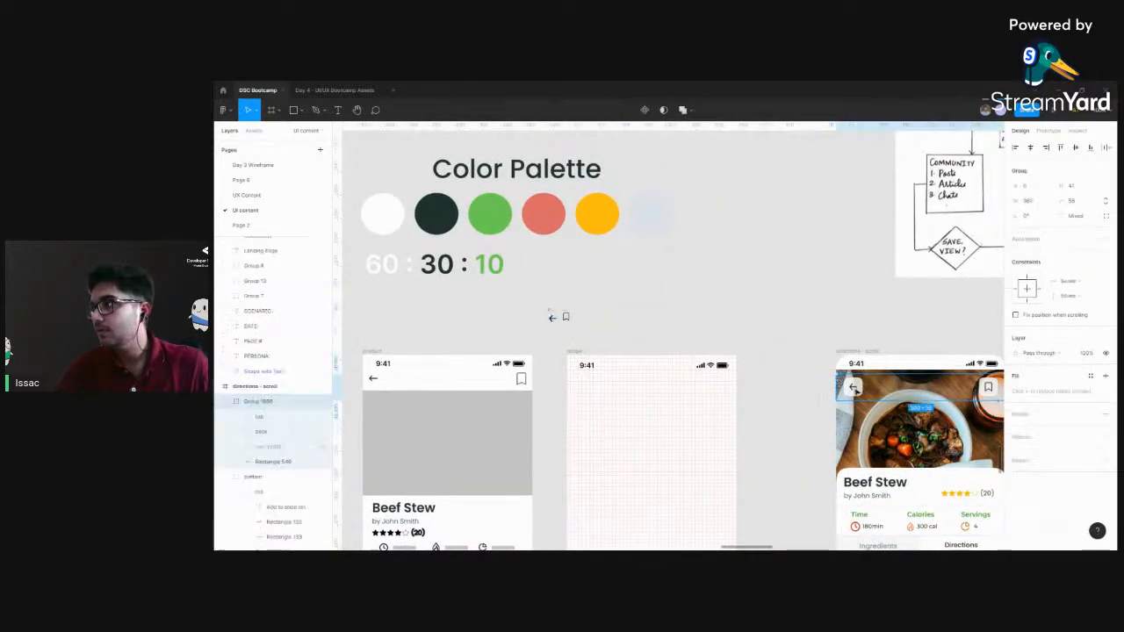
{"action": "double_click", "coordinate": [854, 390]}
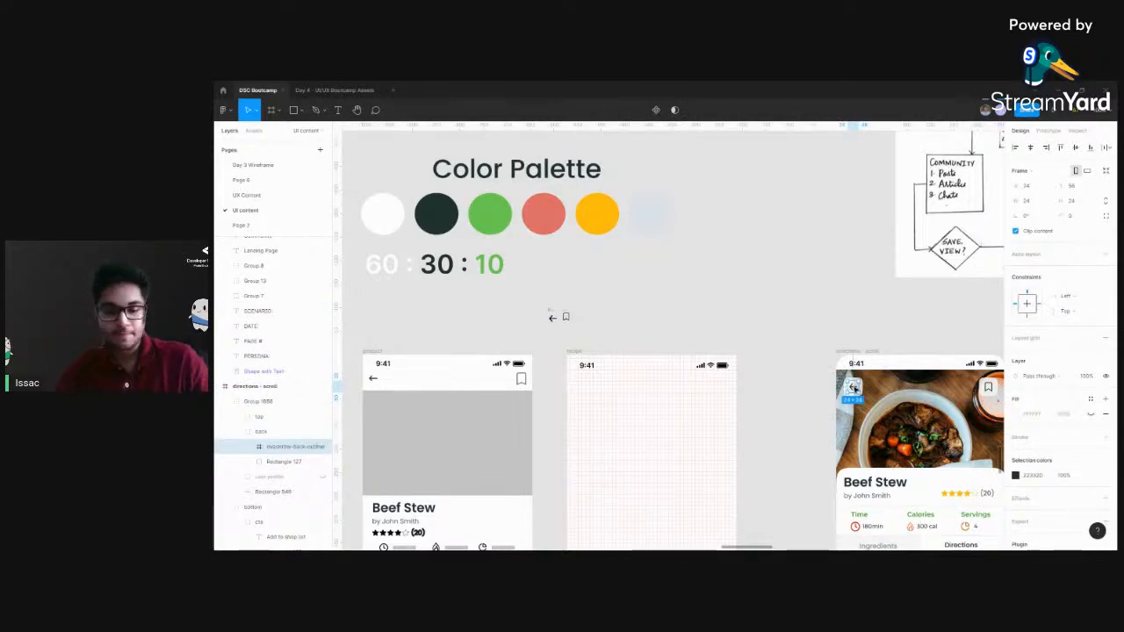
{"action": "left_click", "coordinate": [624, 334]}
{"action": "scroll", "coordinate": [614, 329], "scroll_direction": "up", "scroll_amount": 6}
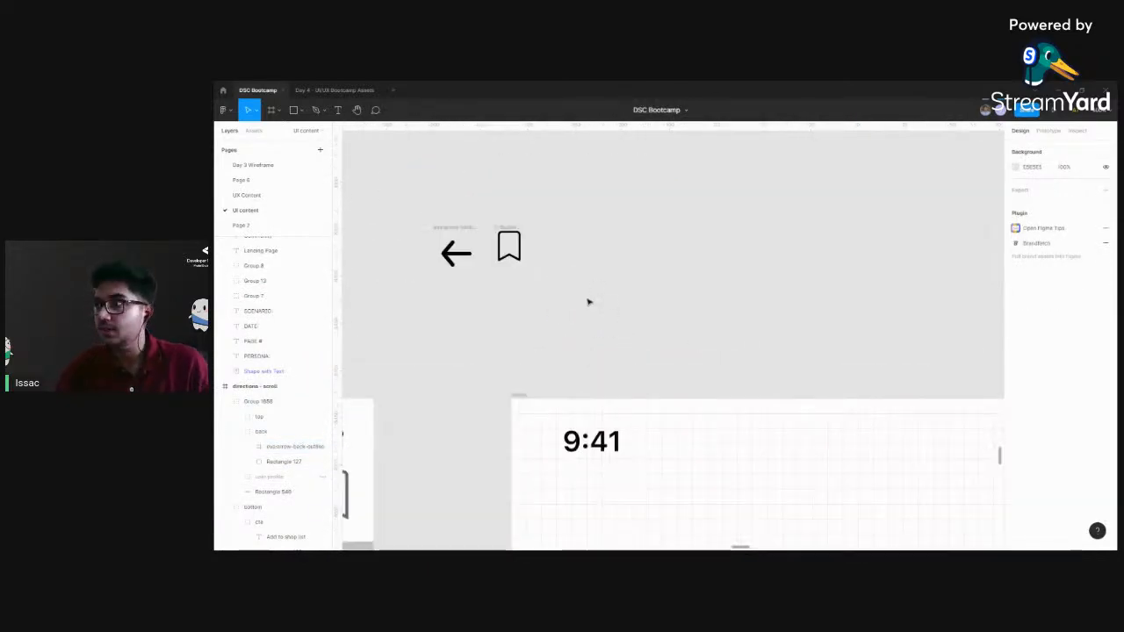
{"action": "key", "text": "ctrl+v"}
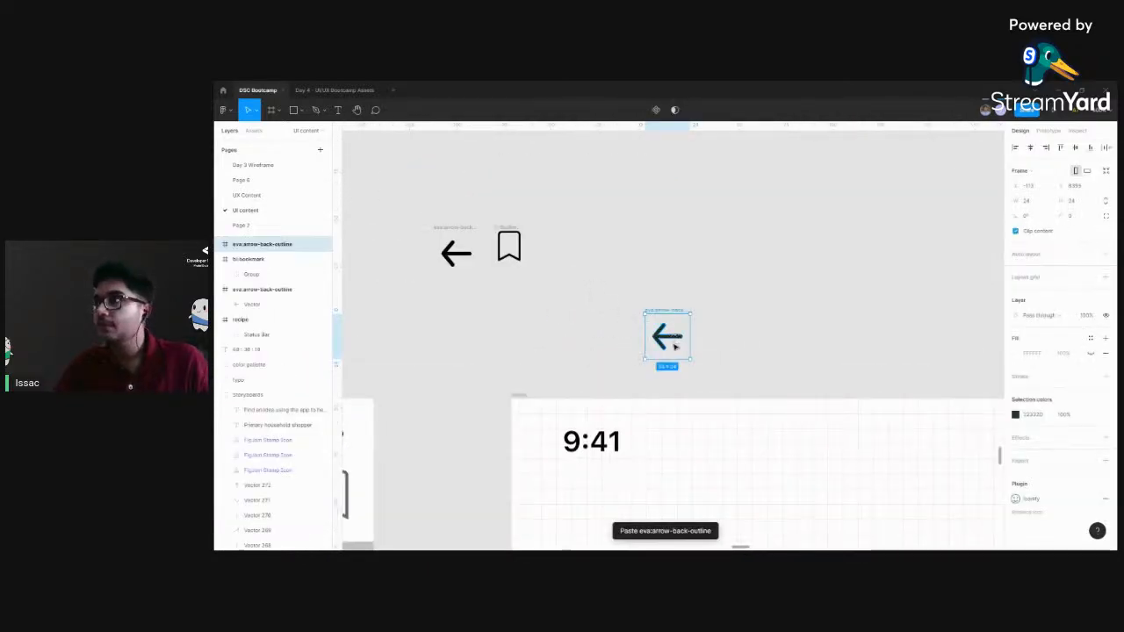
{"action": "key", "text": "Delete"}
Move the bookmark icon down slightly to line it up with the back arrow
{"action": "scroll", "coordinate": [540, 290], "scroll_direction": "left", "scroll_amount": 3}
{"action": "left_click", "coordinate": [526, 276]}
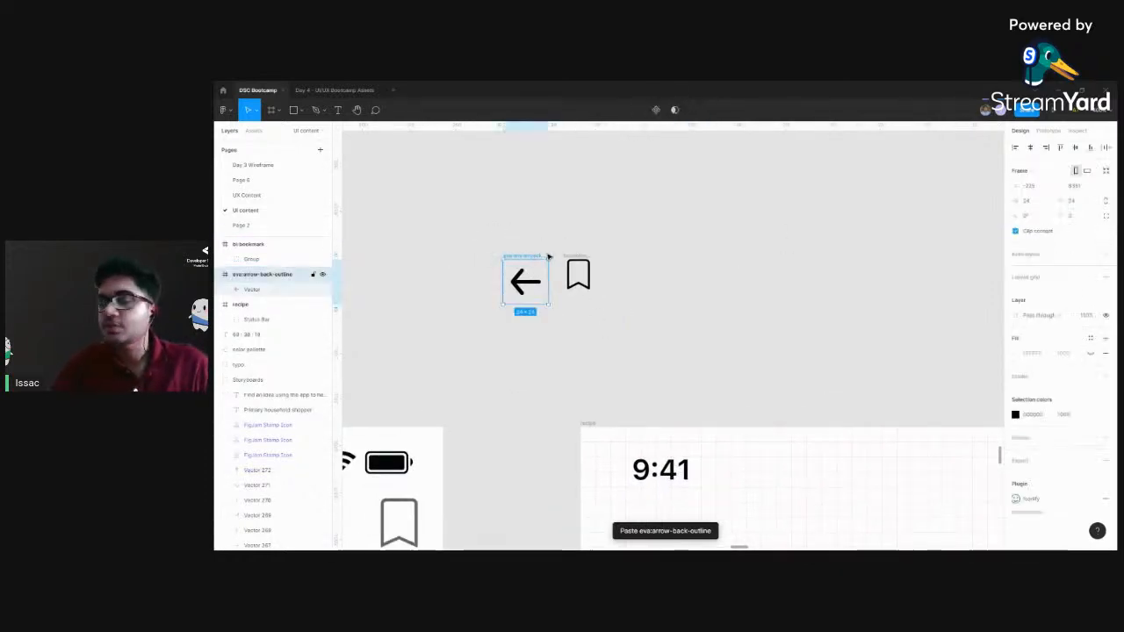
{"action": "left_click", "coordinate": [580, 274]}
{"action": "left_click_drag", "start_coordinate": [580, 274], "coordinate": [580, 281]}
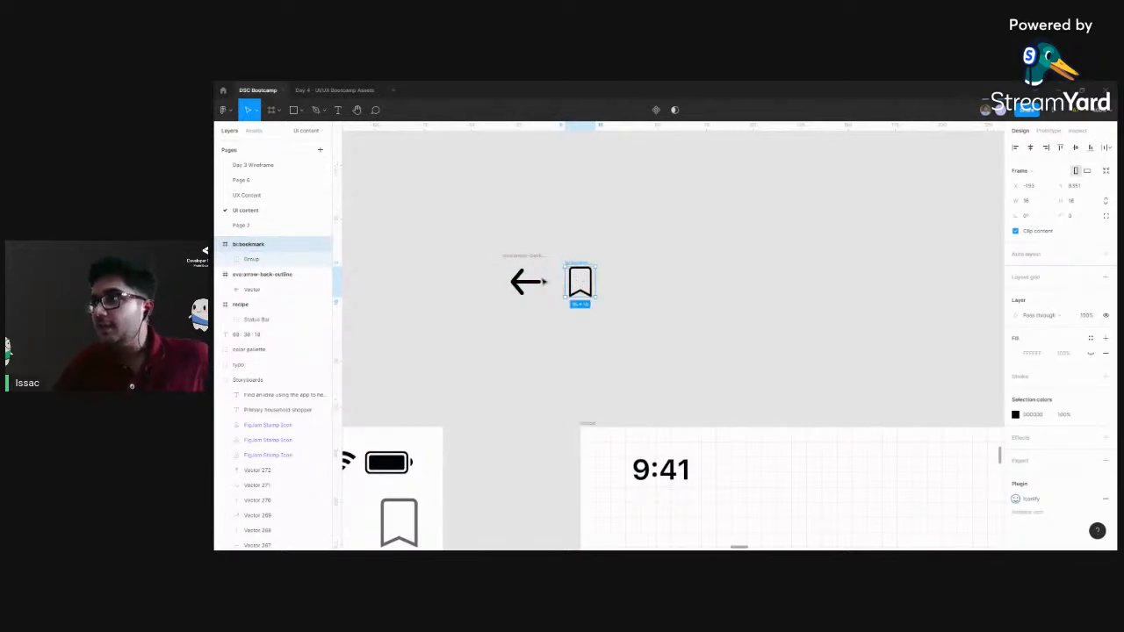
Examine the vector points inside the bookmark icon's nested group without changing its shape
{"action": "scroll", "coordinate": [522, 331], "scroll_direction": "up", "scroll_amount": 4}
{"action": "scroll", "coordinate": [605, 301], "scroll_direction": "left", "scroll_amount": 2}
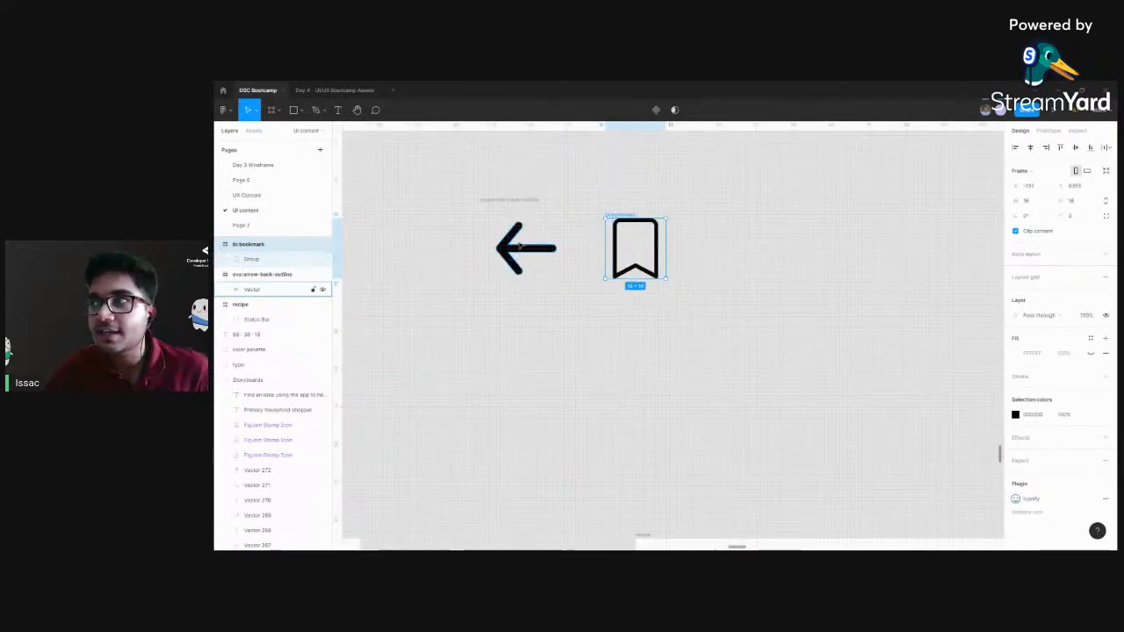
{"action": "left_click", "coordinate": [619, 245]}
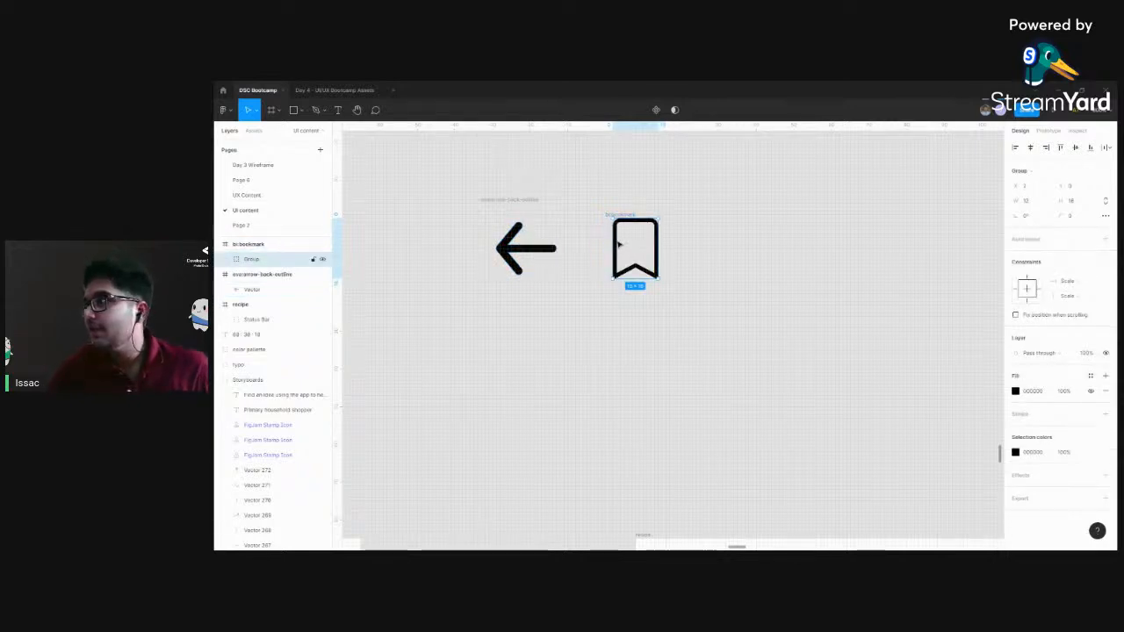
{"action": "left_click", "coordinate": [619, 245]}
{"action": "double_click", "coordinate": [619, 244]}
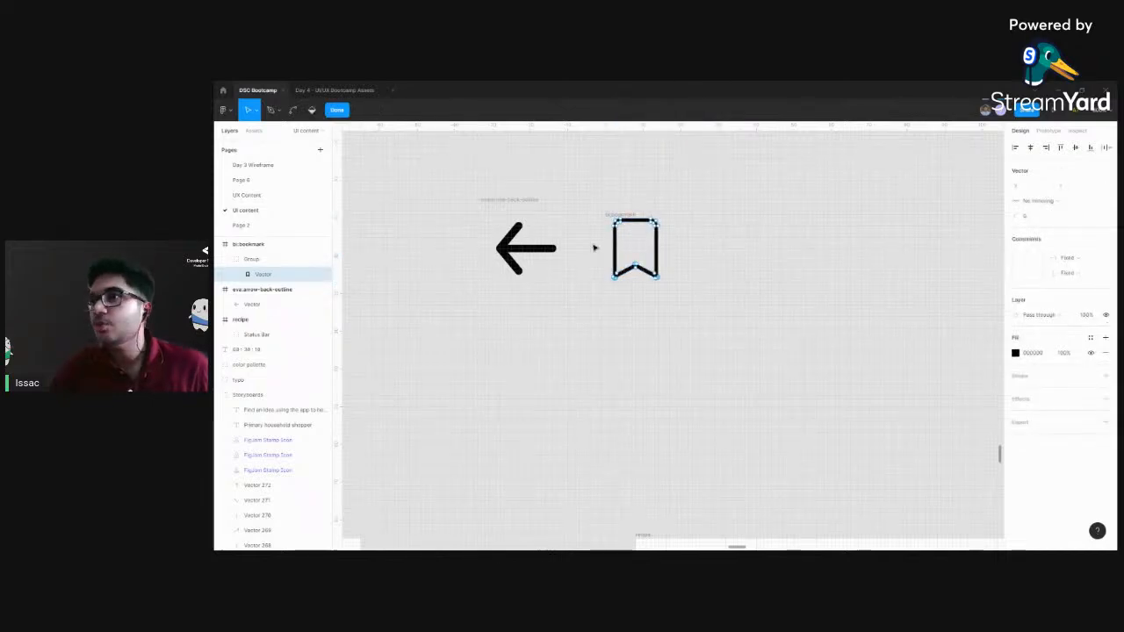
{"action": "key", "text": "Escape"}
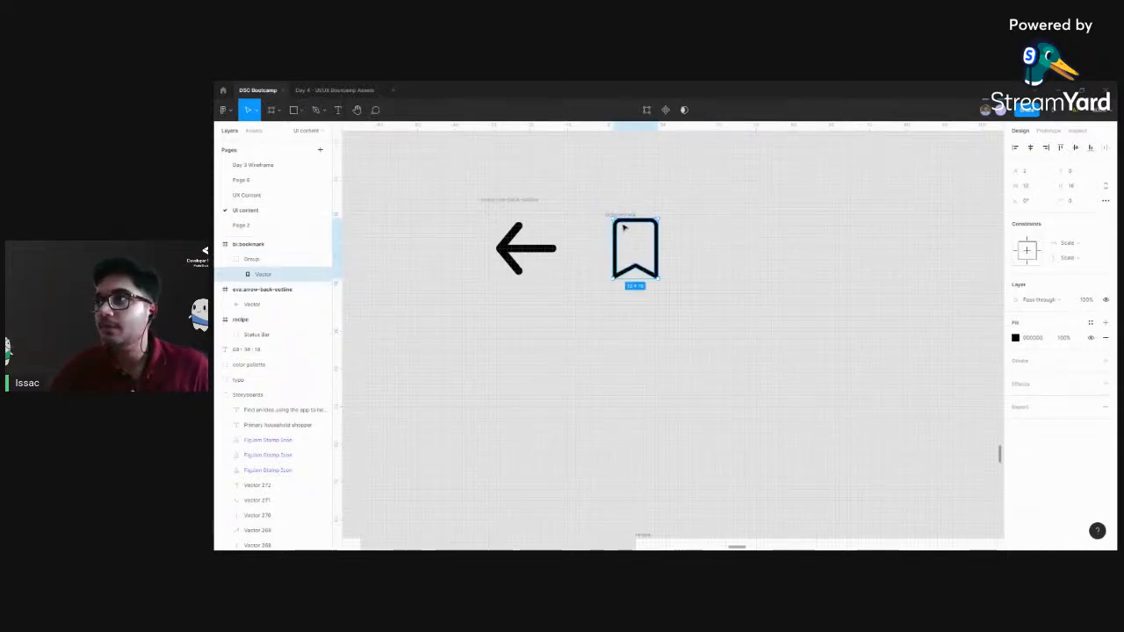
Examine the bookmark icon's frame and inner group, including their fill and stroke properties
{"action": "left_click", "coordinate": [789, 285]}
{"action": "key", "text": "ctrl+minus"}
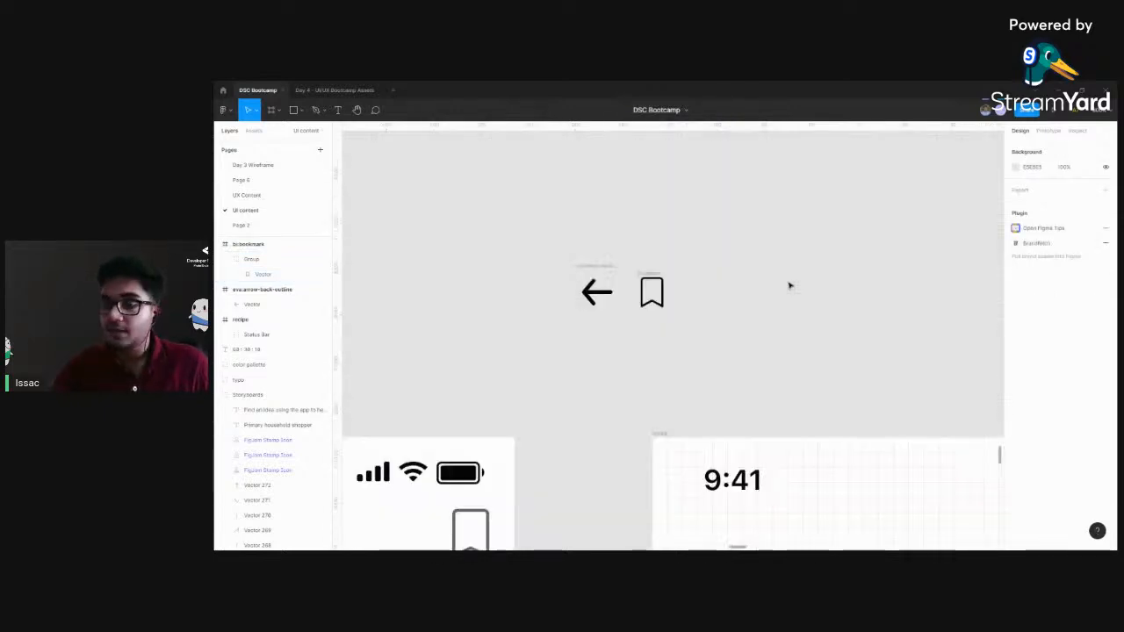
{"action": "key", "text": "ctrl+plus"}
{"action": "scroll", "coordinate": [720, 238], "scroll_direction": "up", "scroll_amount": 1}
{"action": "left_click", "coordinate": [654, 255]}
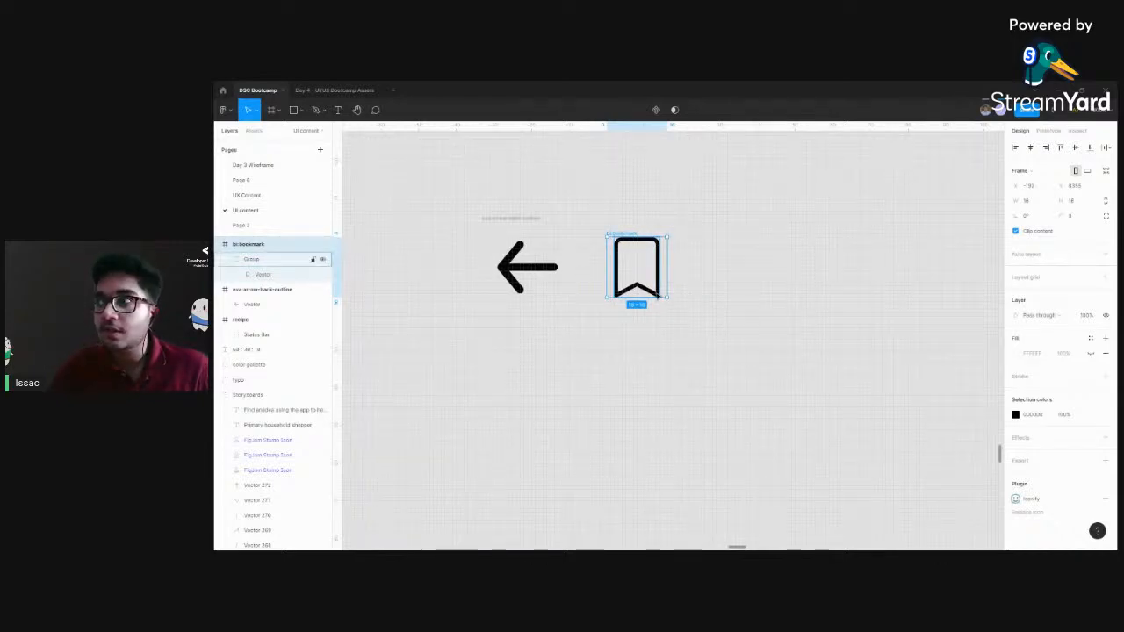
{"action": "scroll", "coordinate": [755, 297], "scroll_direction": "down", "scroll_amount": 1}
{"action": "scroll", "coordinate": [755, 297], "scroll_direction": "right", "scroll_amount": 1}
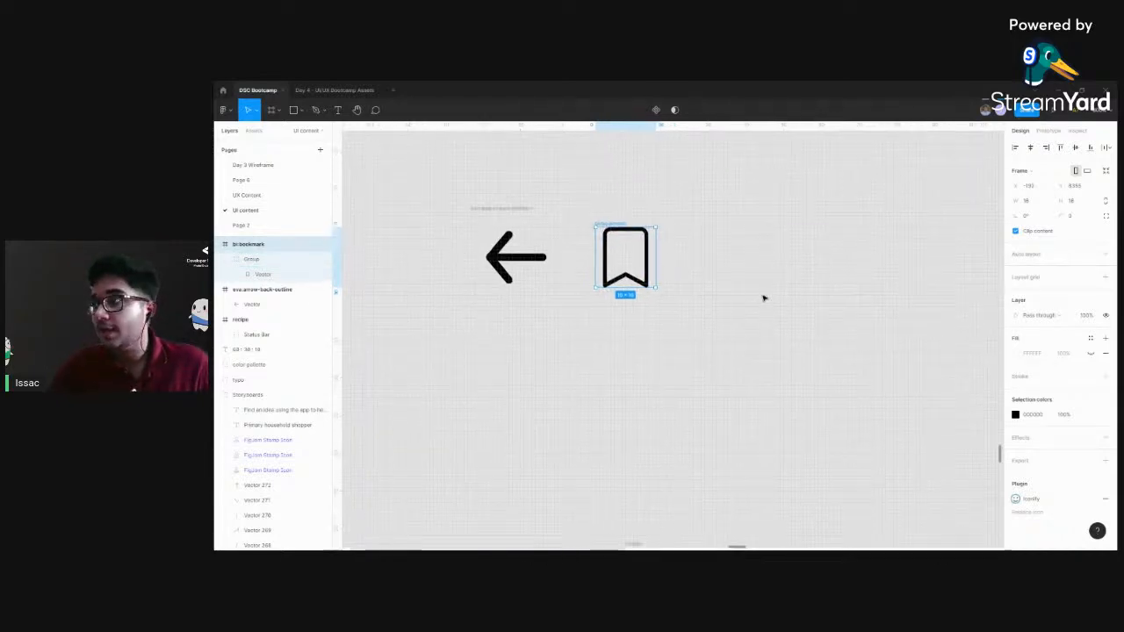
{"action": "left_click", "coordinate": [613, 237]}
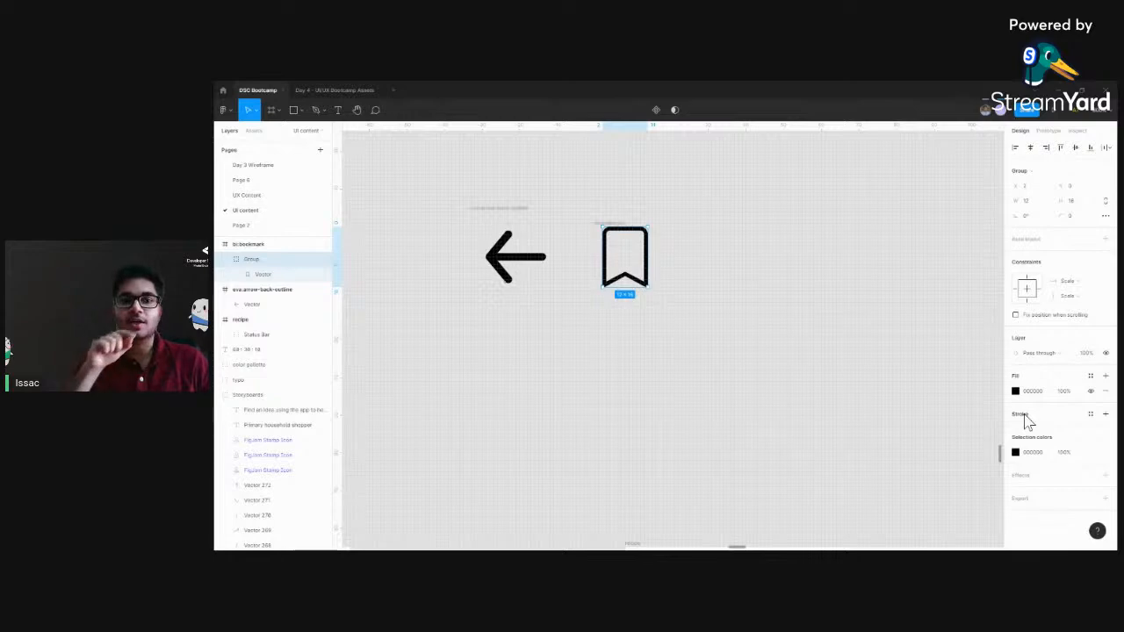
Draw a rectangle about 31 × 27 px below the bookmark icon and give it a black 1 px inside stroke
{"action": "left_click", "coordinate": [732, 389]}
{"action": "key", "text": "r"}
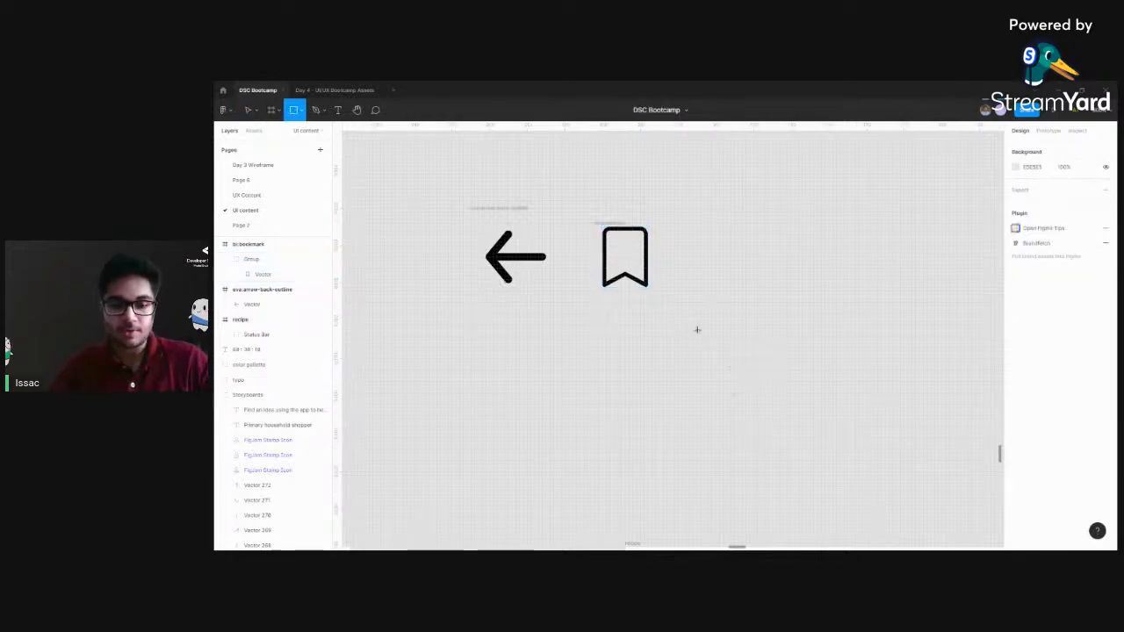
{"action": "left_click_drag", "start_coordinate": [697, 323], "coordinate": [813, 425]}
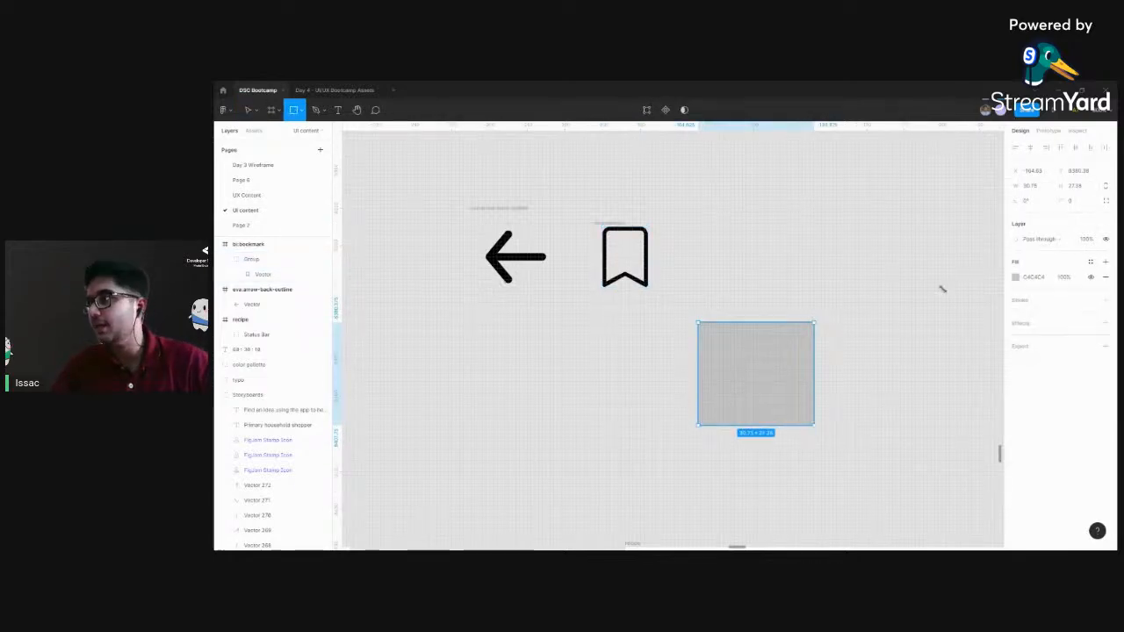
{"action": "left_click", "coordinate": [1062, 301]}
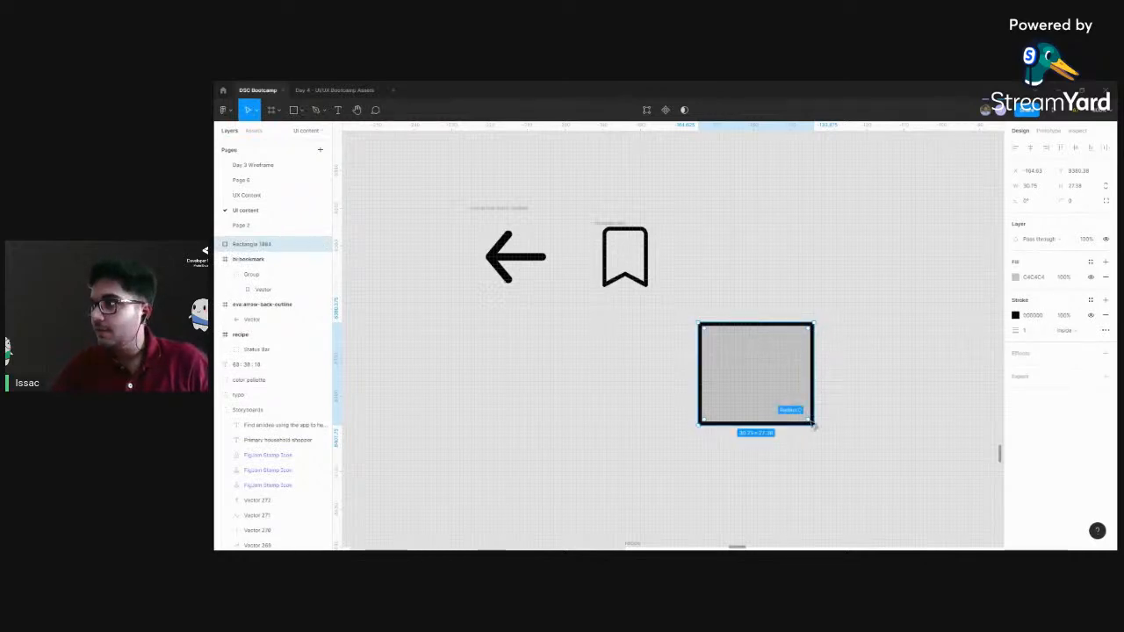
Try the stroke alignment options on the rectangle below the bookmark icon, choose Outside, and delete the rectangle
{"action": "left_click", "coordinate": [1071, 331]}
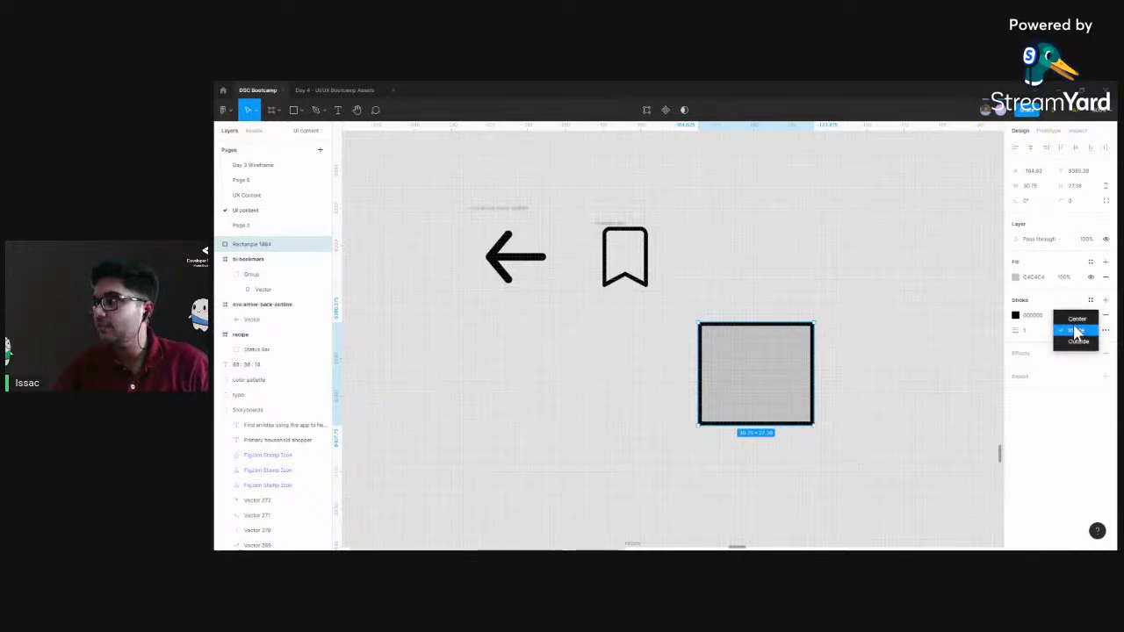
{"action": "left_click", "coordinate": [1075, 331]}
{"action": "left_click", "coordinate": [1071, 340]}
{"action": "left_click", "coordinate": [1071, 351]}
{"action": "left_click", "coordinate": [1075, 332]}
{"action": "left_click", "coordinate": [874, 301]}
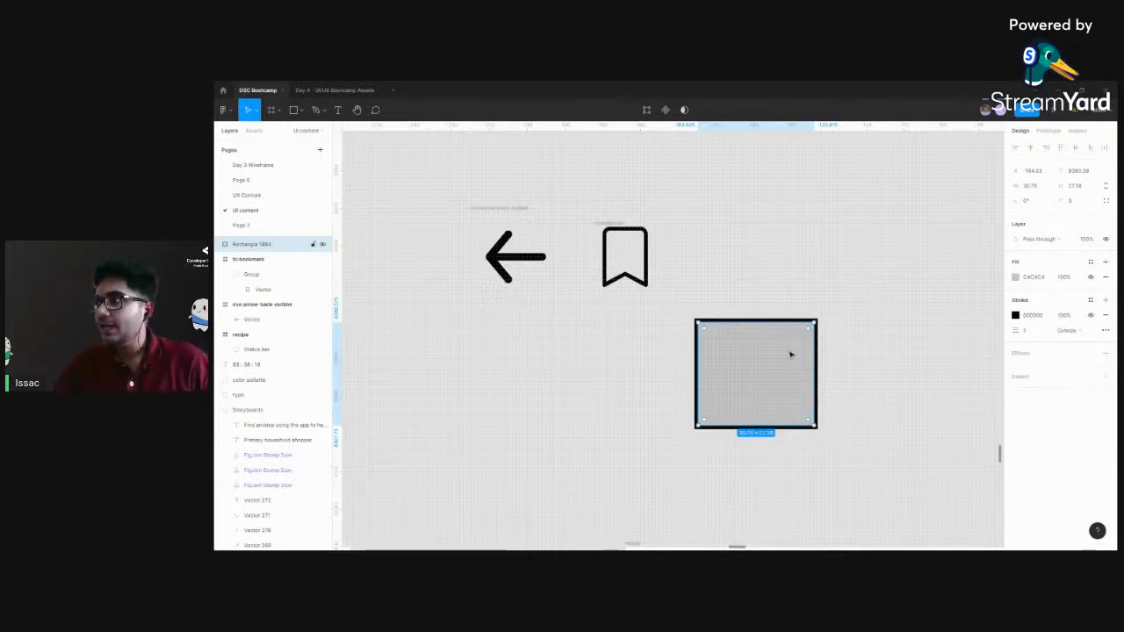
{"action": "key", "text": "Delete"}
Add a black stroke to the vector inside the bookmark icon, aligned to Center with a weight of 0.2
{"action": "scroll", "coordinate": [685, 293], "scroll_direction": "up", "scroll_amount": 2}
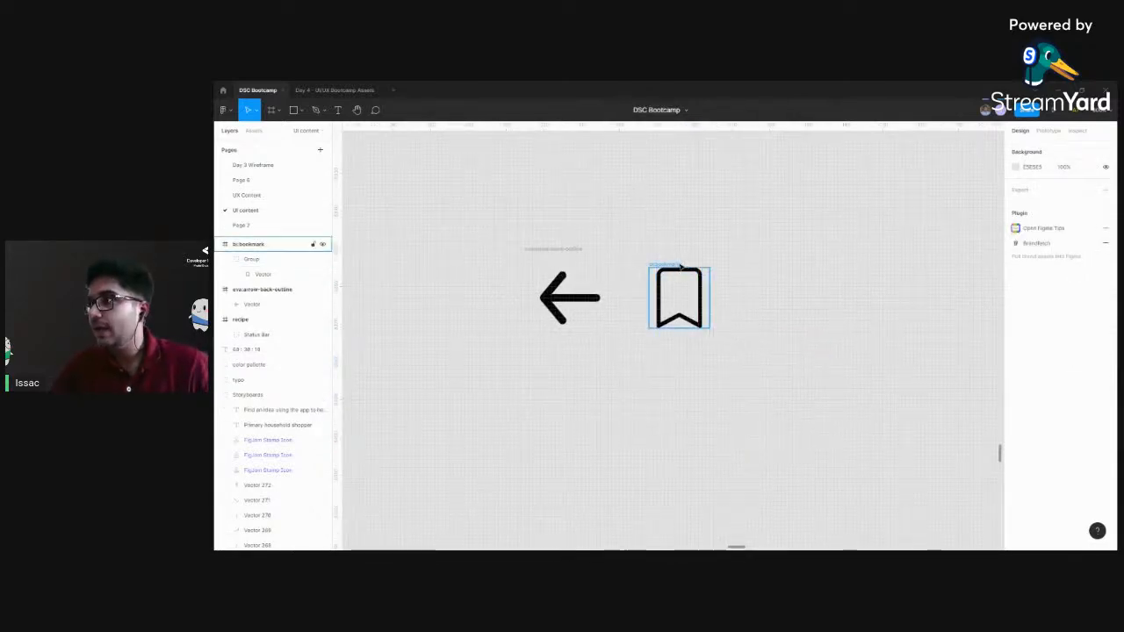
{"action": "left_click", "coordinate": [680, 289]}
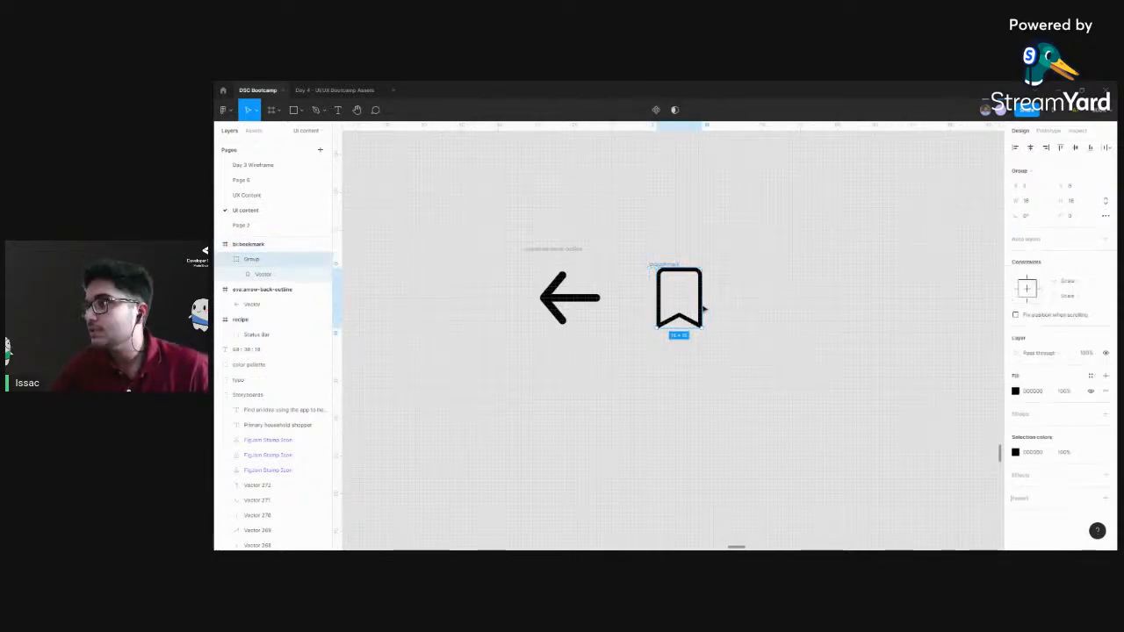
{"action": "left_click", "coordinate": [279, 274]}
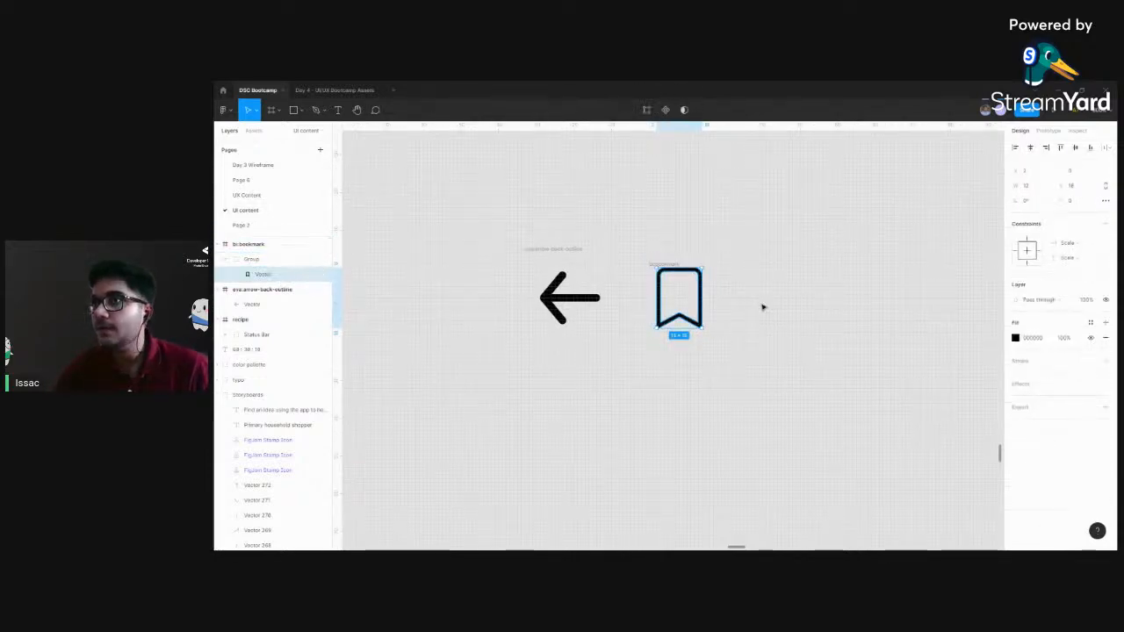
{"action": "left_click", "coordinate": [1105, 360]}
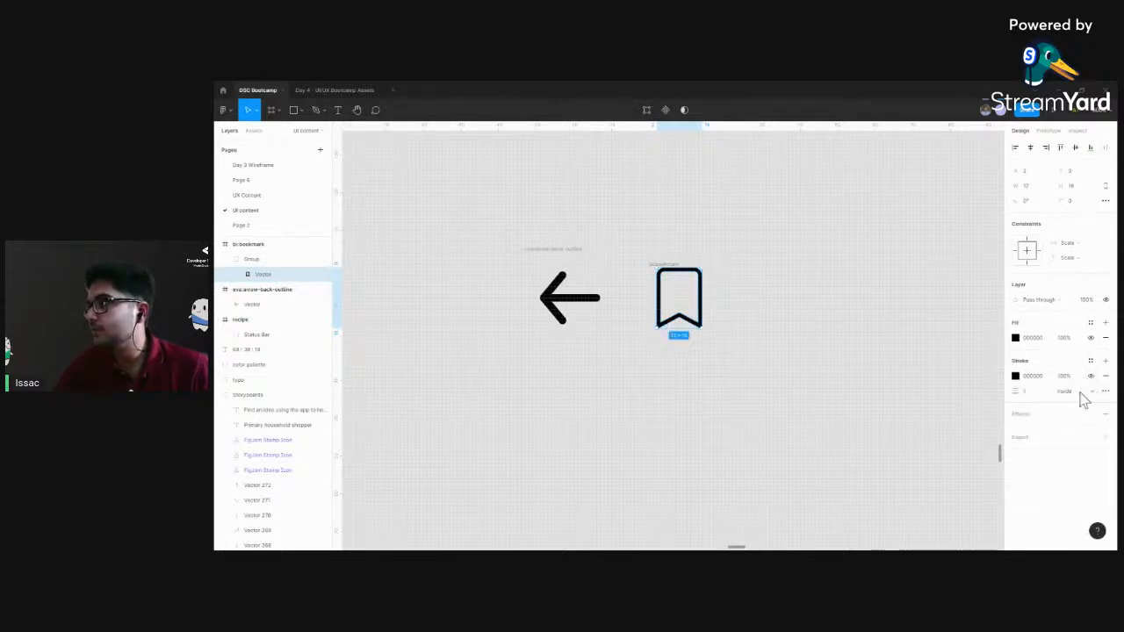
{"action": "left_click", "coordinate": [1080, 392]}
{"action": "left_click", "coordinate": [1076, 379]}
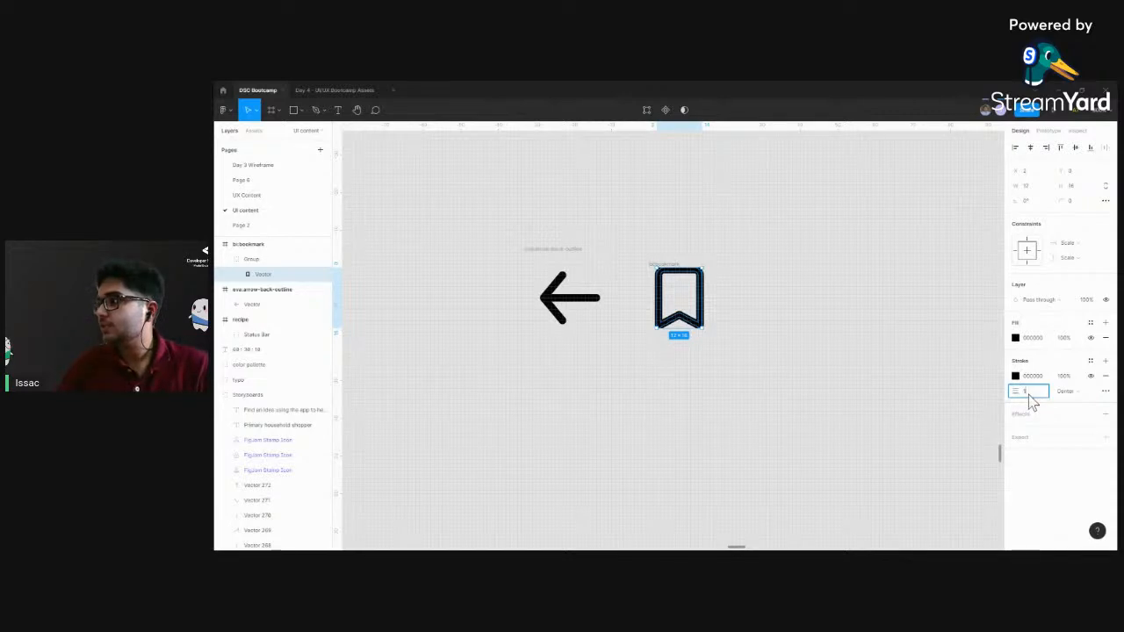
{"action": "key", "text": "Return"}
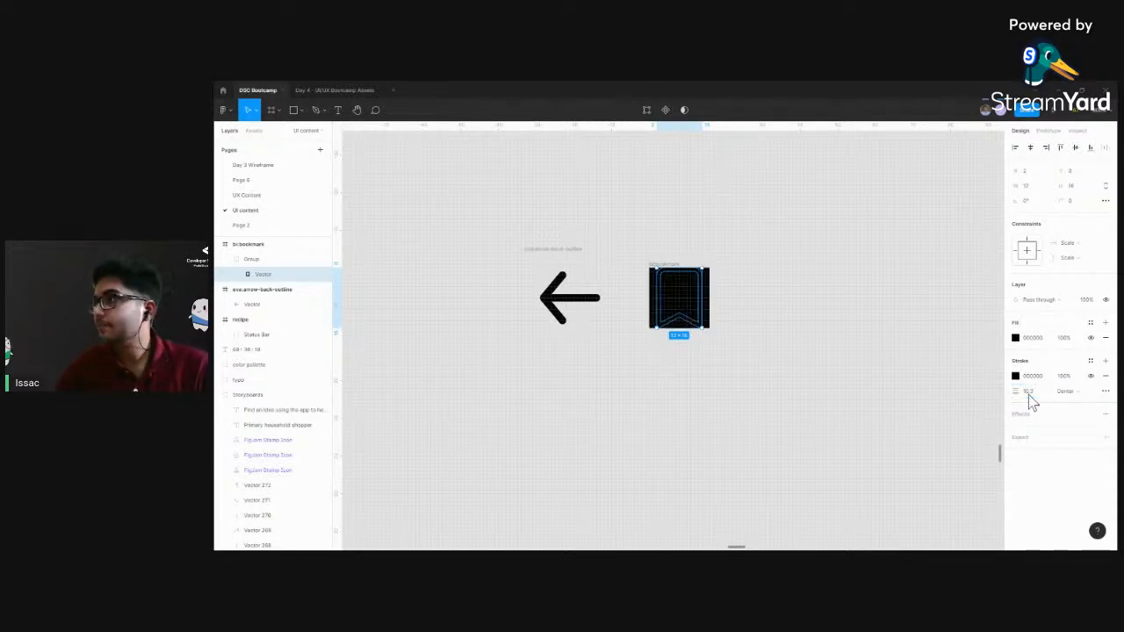
{"action": "type", "text": "0.2"}
{"action": "key", "text": "Return"}
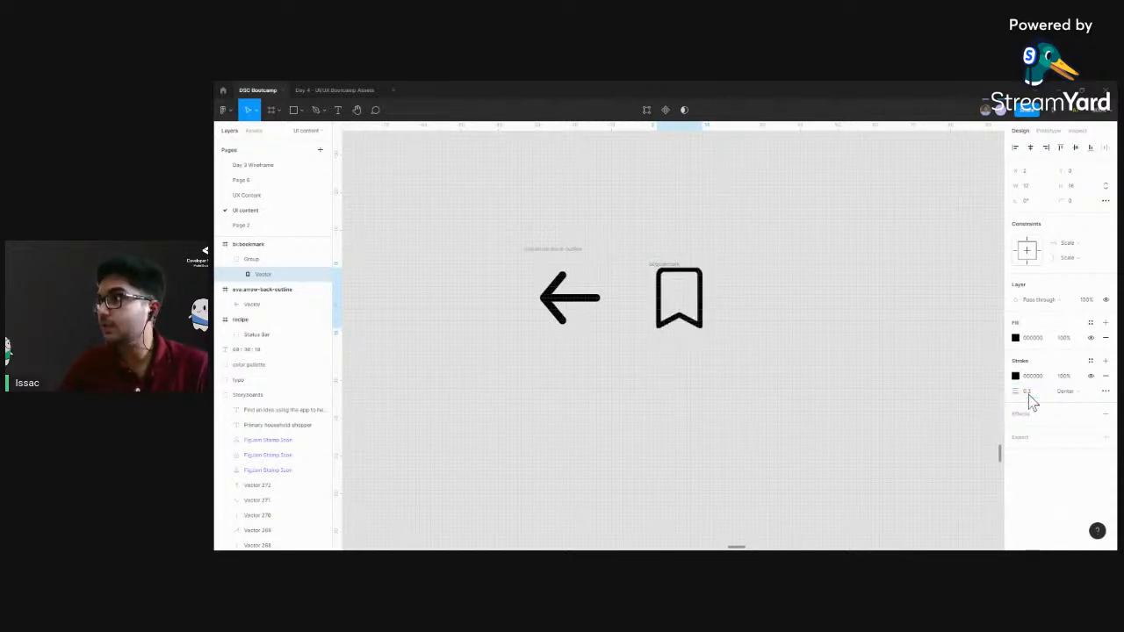
Reselect the vector inside the bookmark icon's group and adjust its stroke weight
{"action": "left_click", "coordinate": [715, 296]}
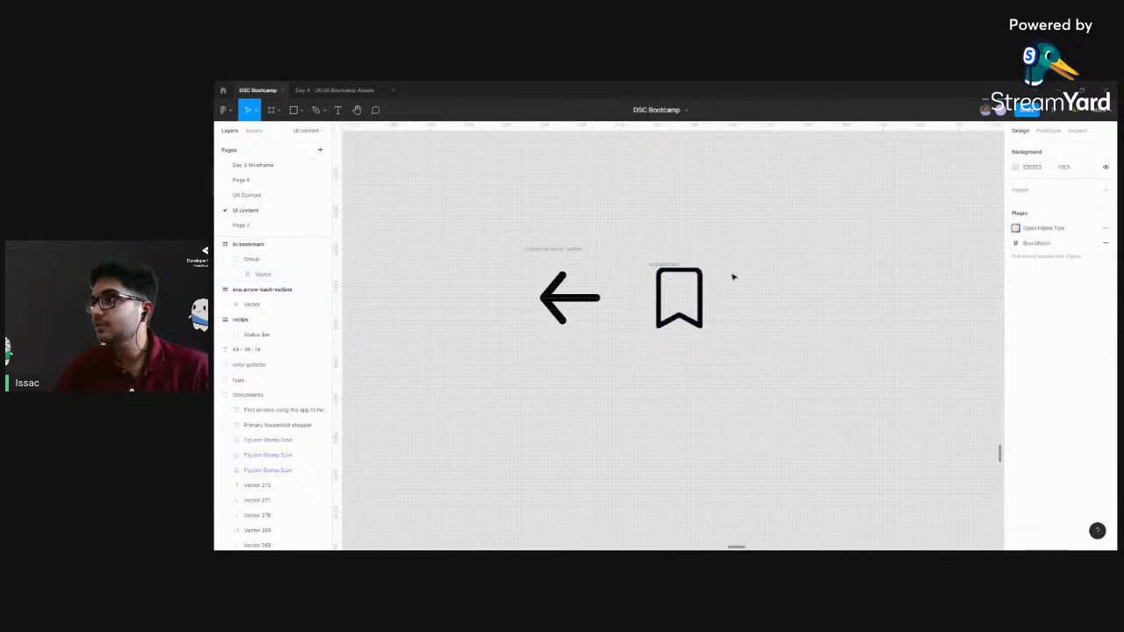
{"action": "left_click", "coordinate": [684, 275]}
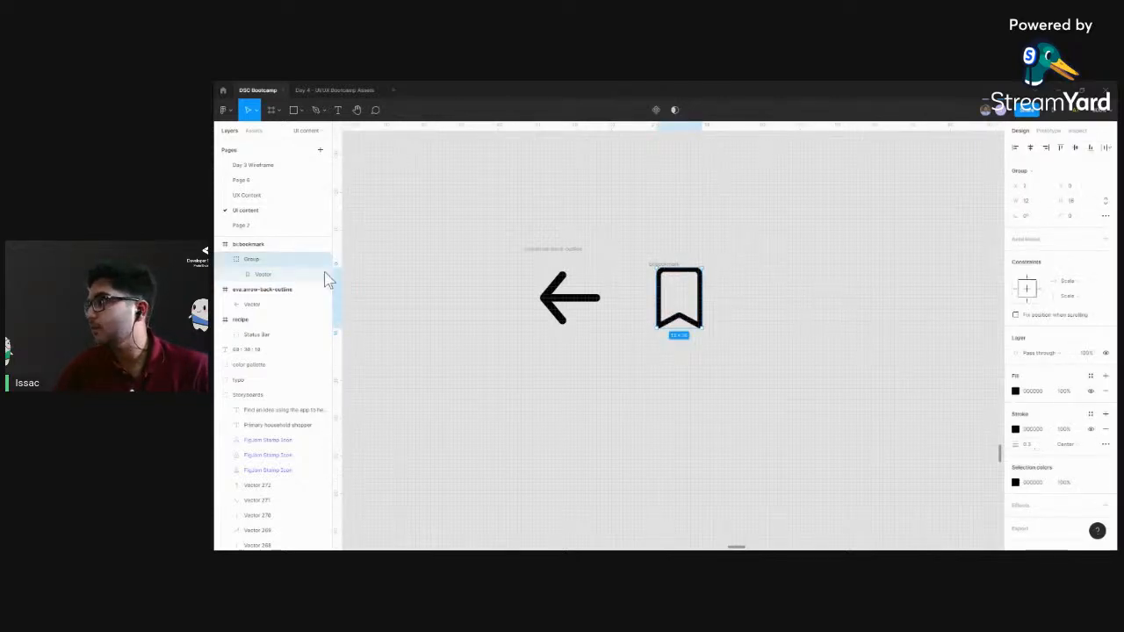
{"action": "key", "text": "Return"}
{"action": "left_click", "coordinate": [1029, 394]}
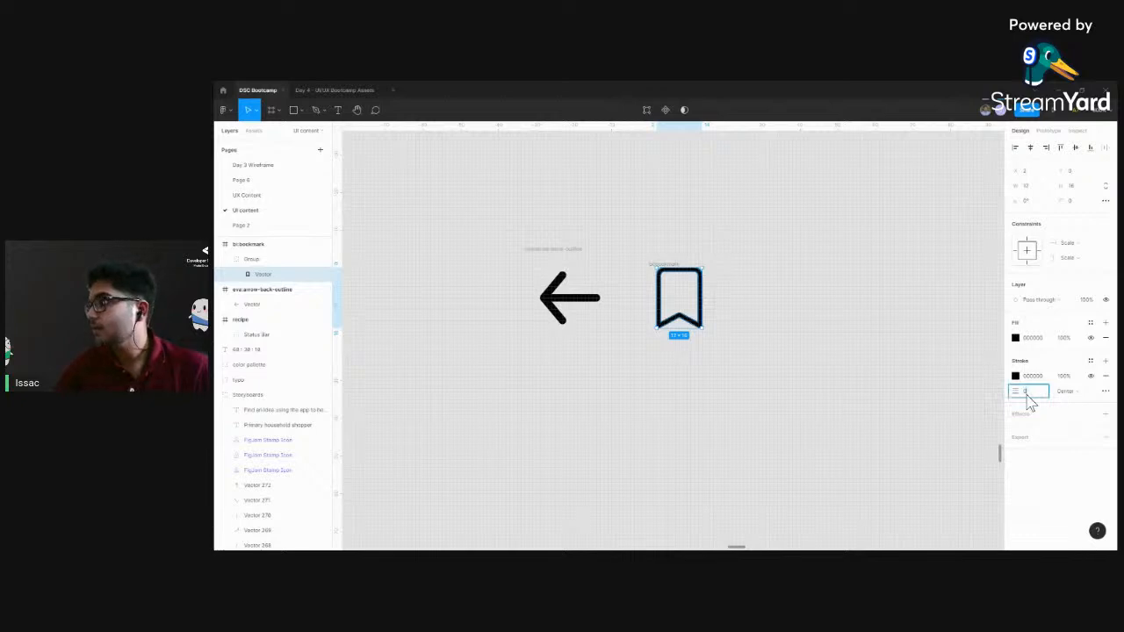
{"action": "left_click", "coordinate": [825, 347]}
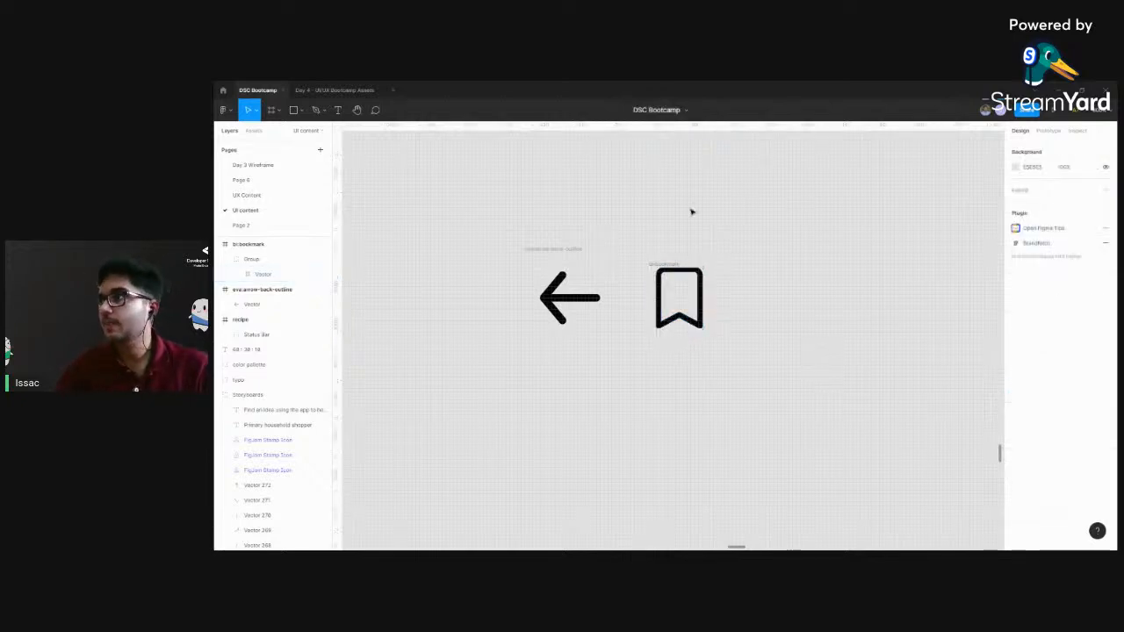
Compare the frame sizes of the bookmark and back arrow icons
{"action": "scroll", "coordinate": [691, 212], "scroll_direction": "down", "scroll_amount": 3}
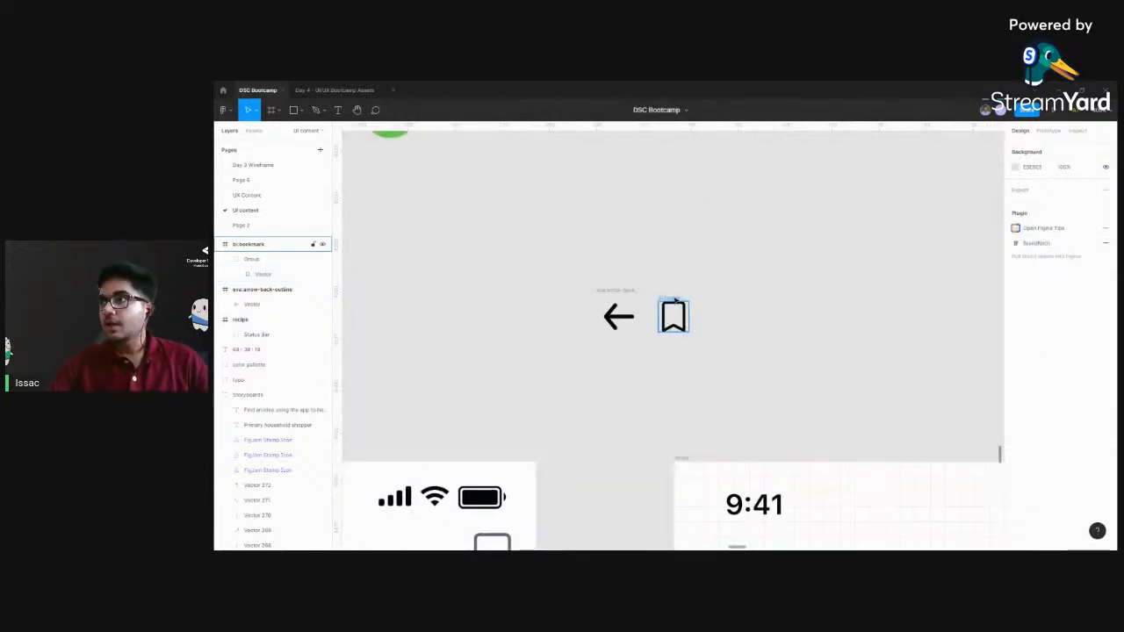
{"action": "left_click", "coordinate": [676, 311]}
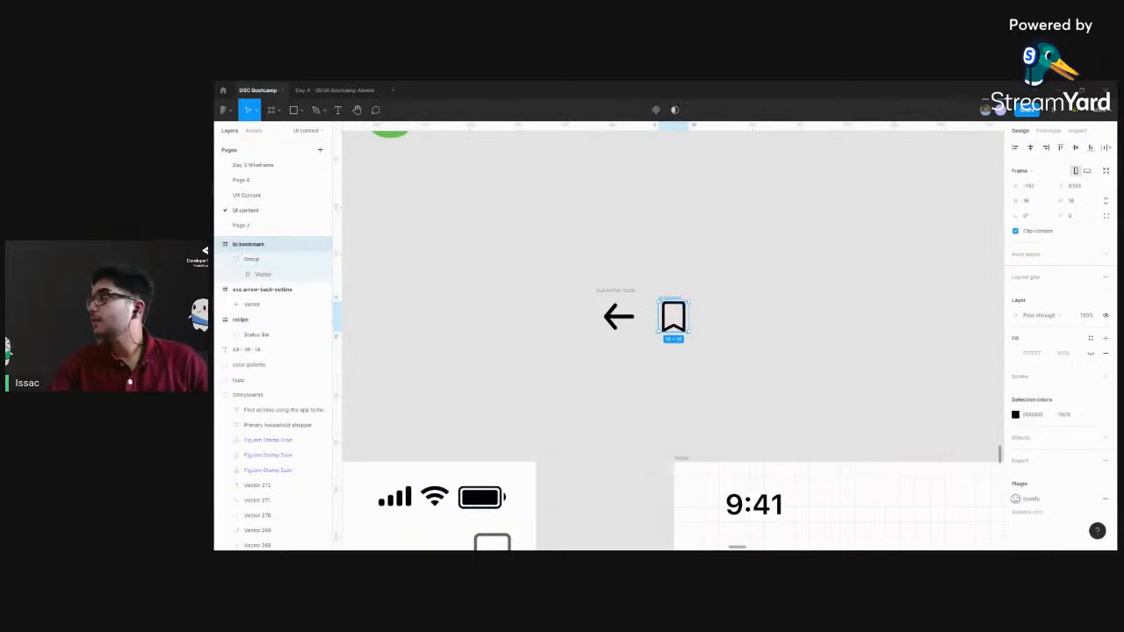
{"action": "left_click", "coordinate": [584, 301]}
{"action": "left_click", "coordinate": [613, 291]}
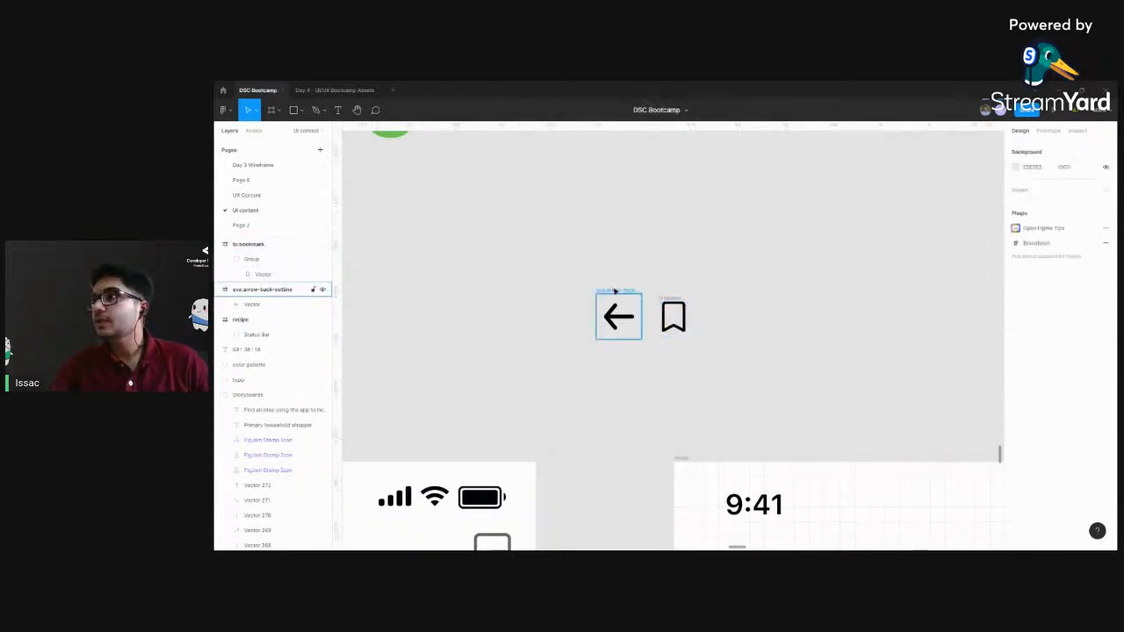
{"action": "scroll", "coordinate": [690, 223], "scroll_direction": "down", "scroll_amount": 5}
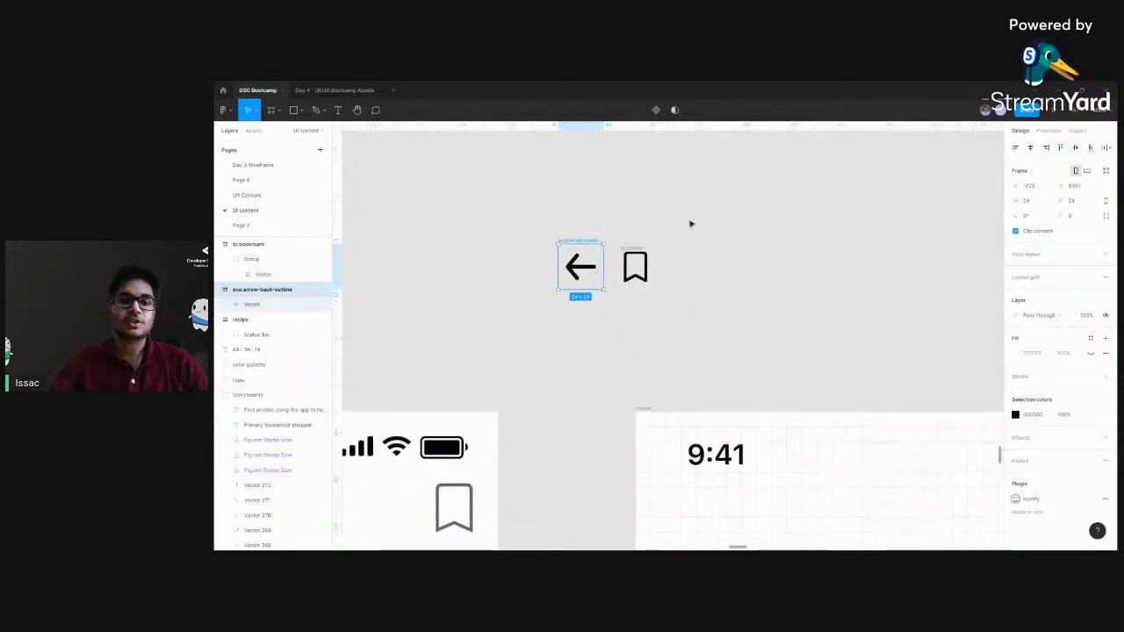
{"action": "left_click_drag", "start_coordinate": [582, 261], "coordinate": [691, 339]}
{"action": "left_click", "coordinate": [617, 287]}
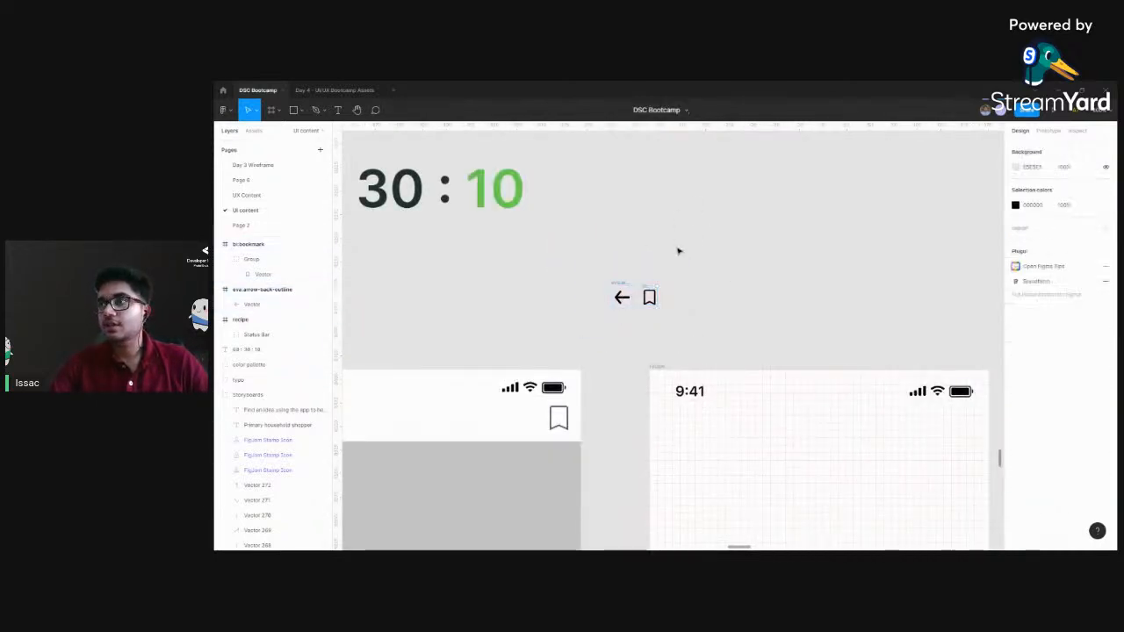
Examine the back arrow's frame dimensions and the empty margin around its vector
{"action": "left_click", "coordinate": [619, 300]}
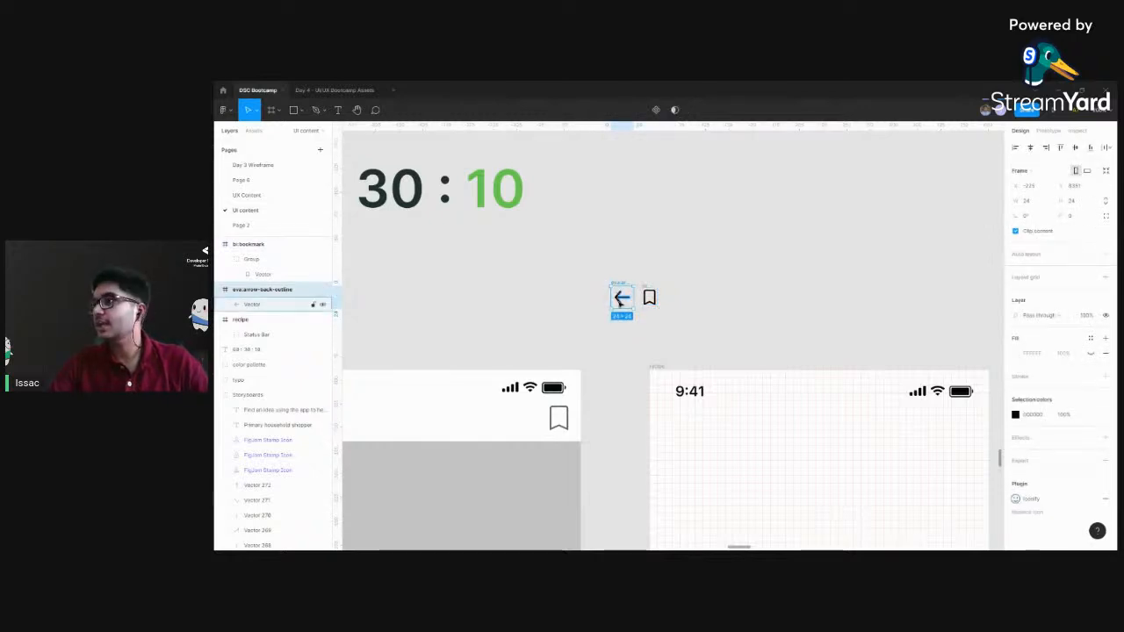
{"action": "left_click", "coordinate": [686, 263]}
{"action": "scroll", "coordinate": [693, 268], "scroll_direction": "up", "scroll_amount": 5}
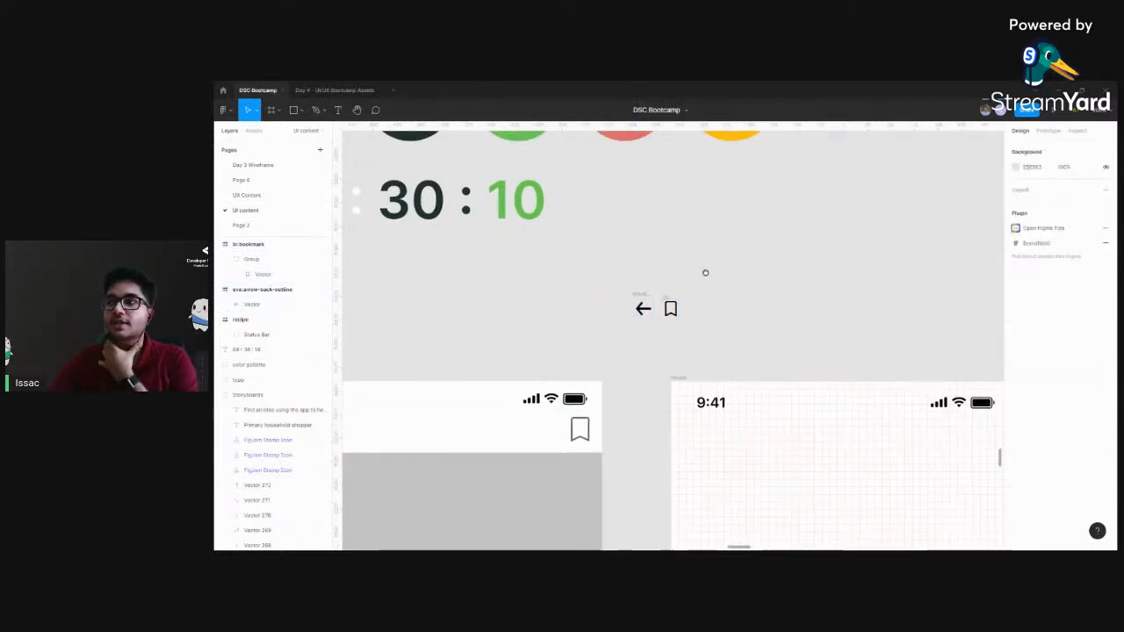
{"action": "left_click", "coordinate": [631, 263]}
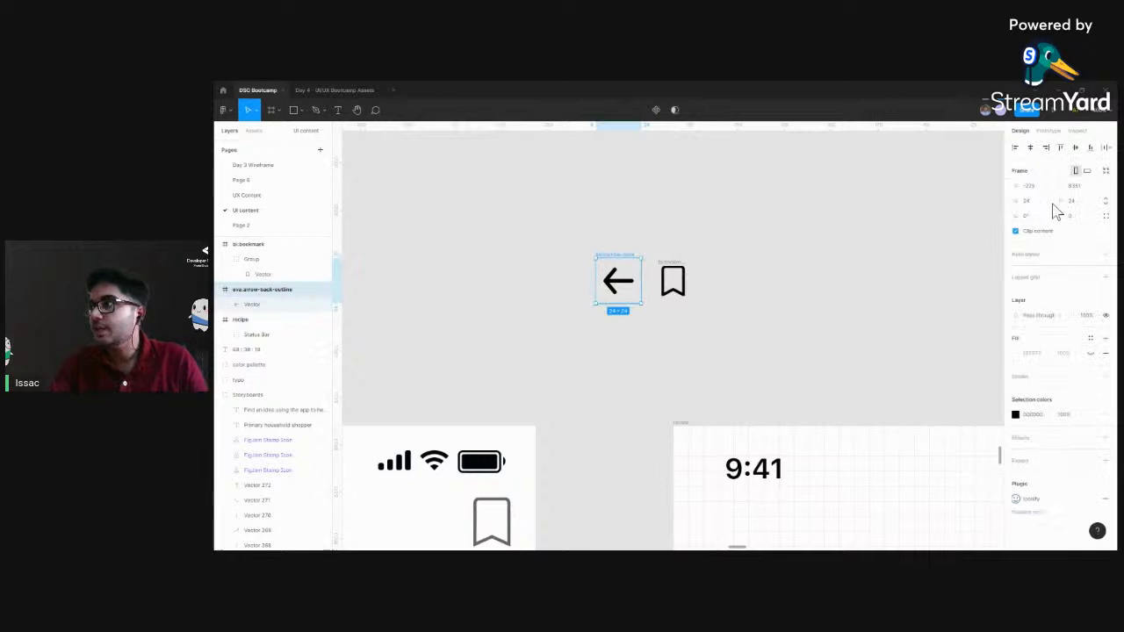
{"action": "left_click", "coordinate": [702, 263]}
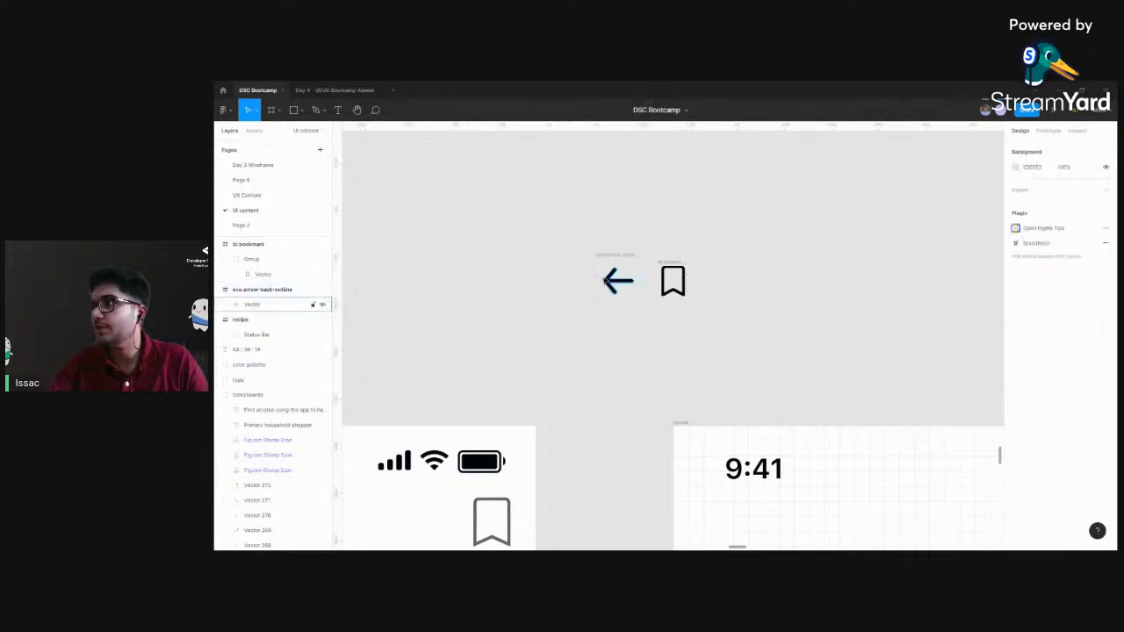
{"action": "left_click", "coordinate": [598, 257]}
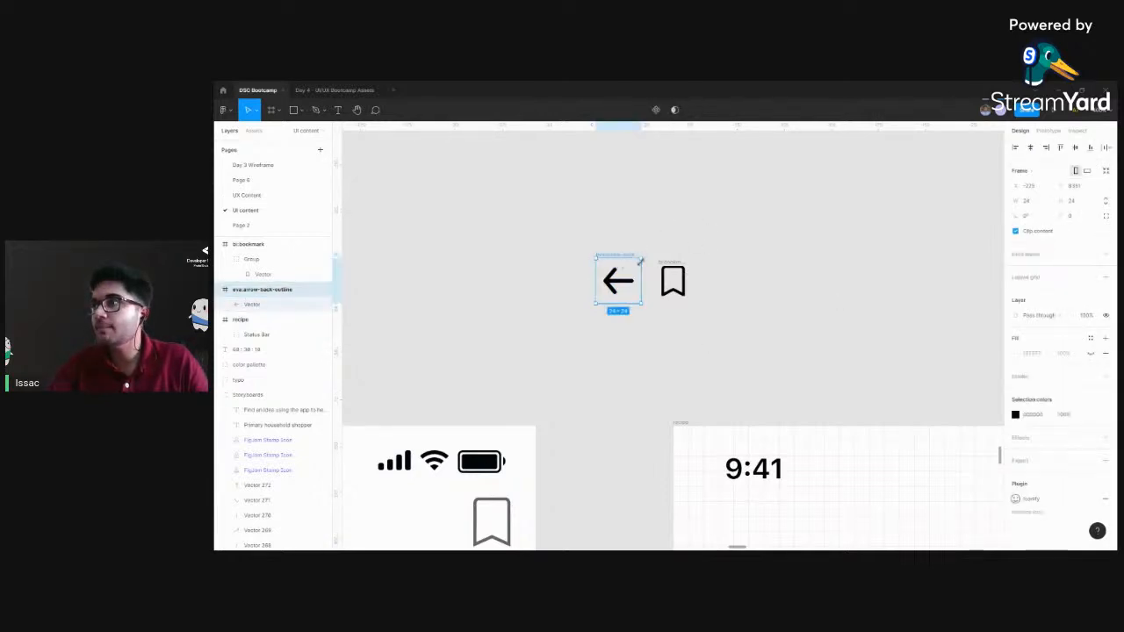
{"action": "key", "text": "ctrl+equal"}
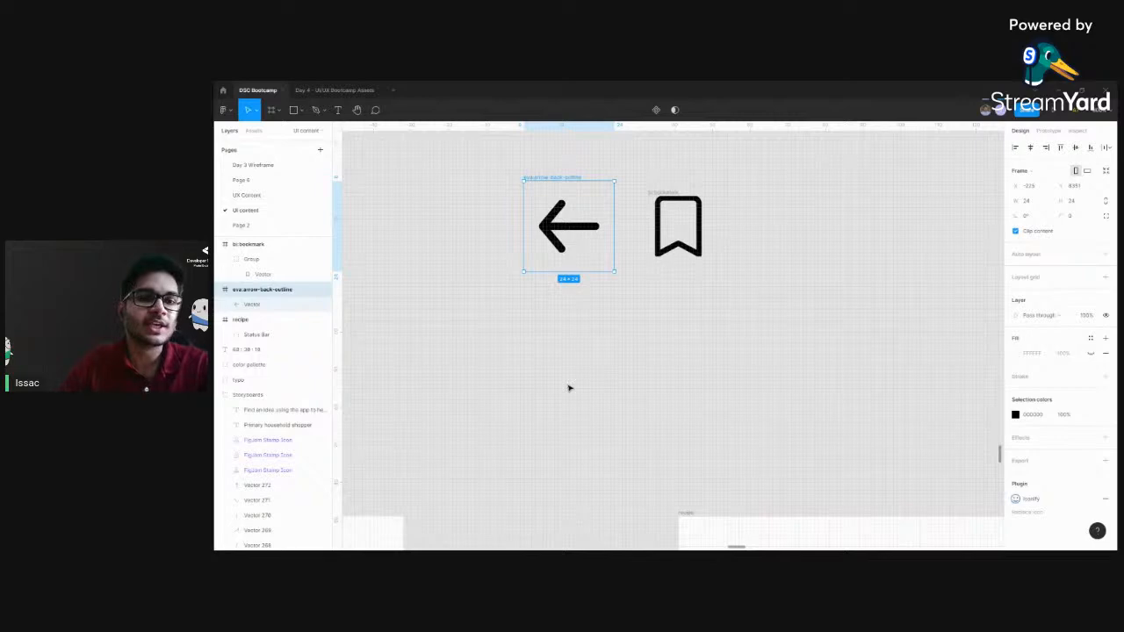
{"action": "left_click", "coordinate": [610, 368]}
{"action": "scroll", "coordinate": [683, 348], "scroll_direction": "down", "scroll_amount": 3}
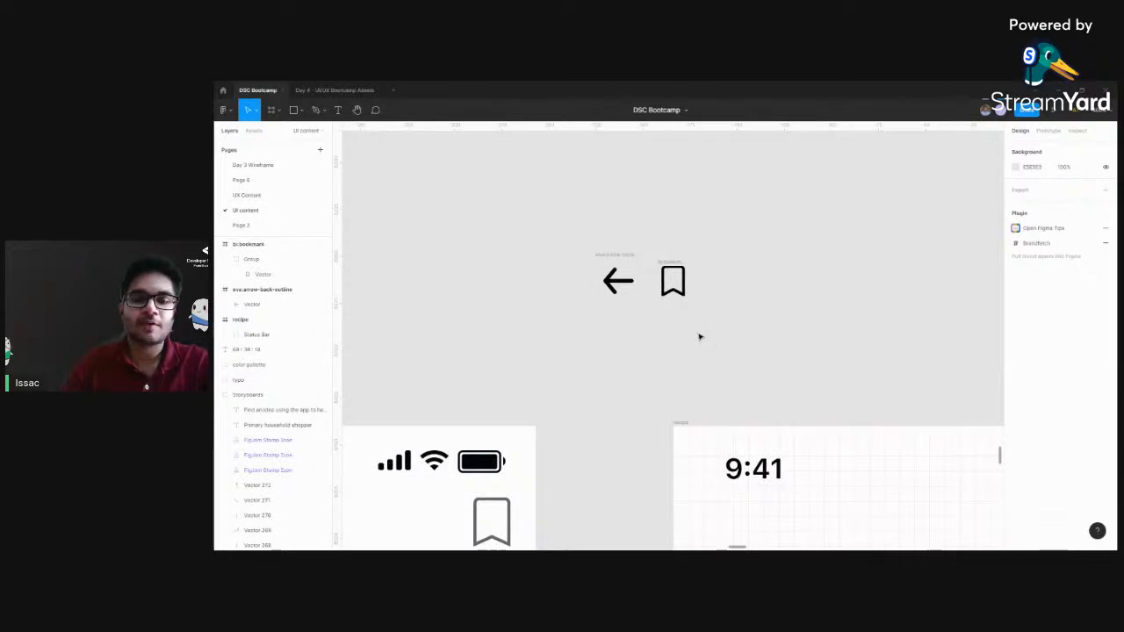
Compare the wireframe, the gridded recipe frame with its status bar, and the finished Beef Stew screen
{"action": "scroll", "coordinate": [699, 334], "scroll_direction": "down", "scroll_amount": 3}
{"action": "scroll", "coordinate": [632, 304], "scroll_direction": "right", "scroll_amount": 3}
{"action": "scroll", "coordinate": [633, 304], "scroll_direction": "down", "scroll_amount": 3}
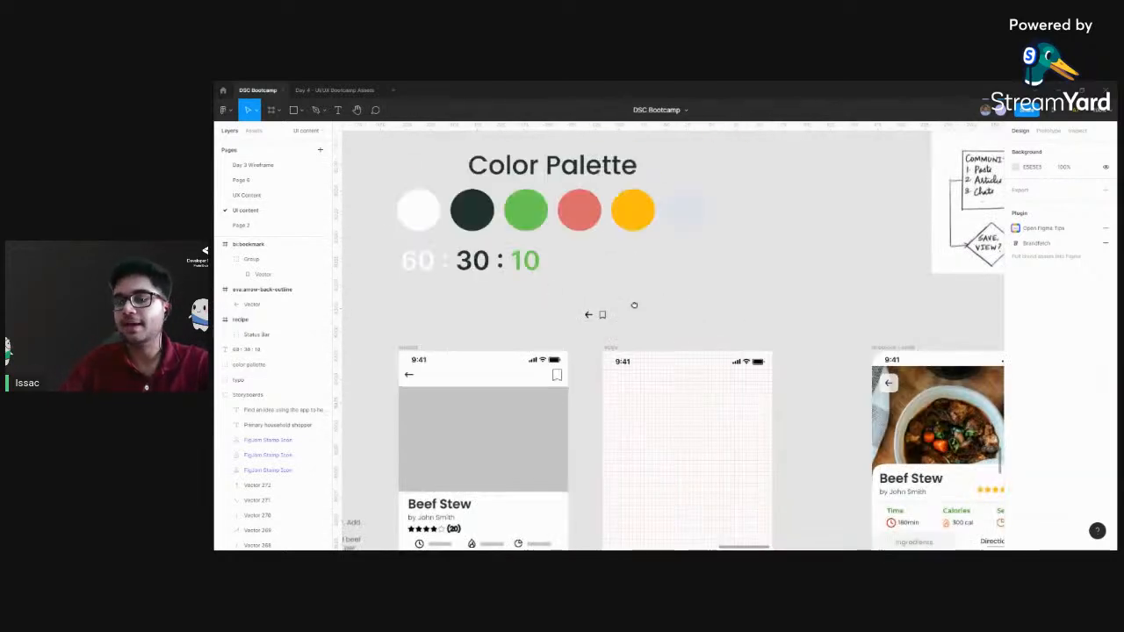
{"action": "scroll", "coordinate": [634, 304], "scroll_direction": "right", "scroll_amount": 3}
{"action": "scroll", "coordinate": [634, 304], "scroll_direction": "down", "scroll_amount": 1}
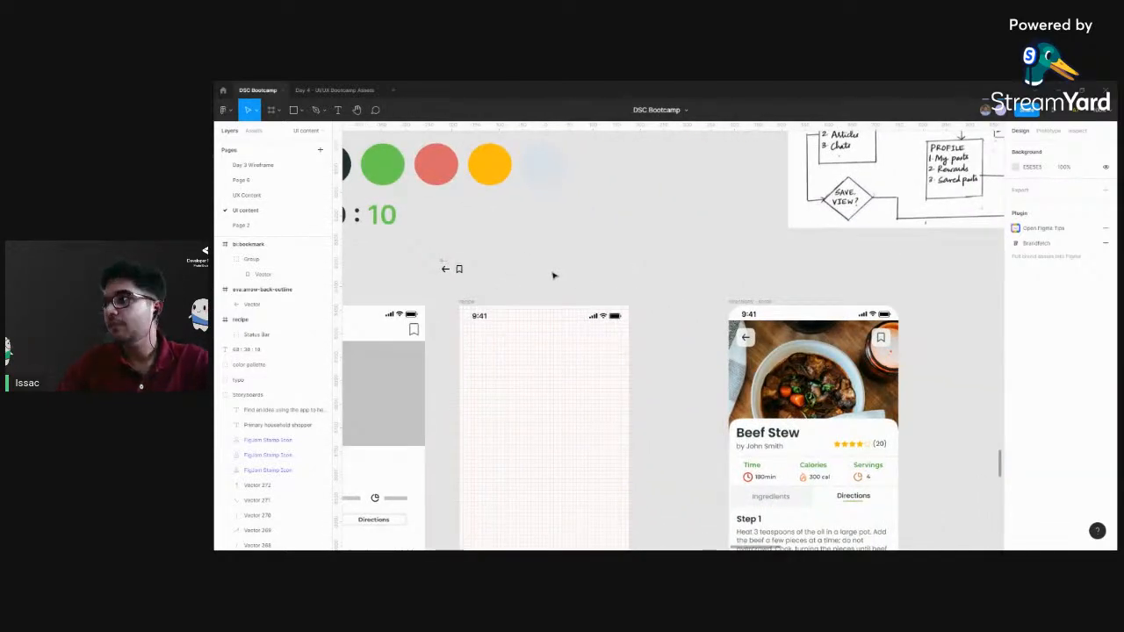
{"action": "scroll", "coordinate": [667, 339], "scroll_direction": "left", "scroll_amount": 3}
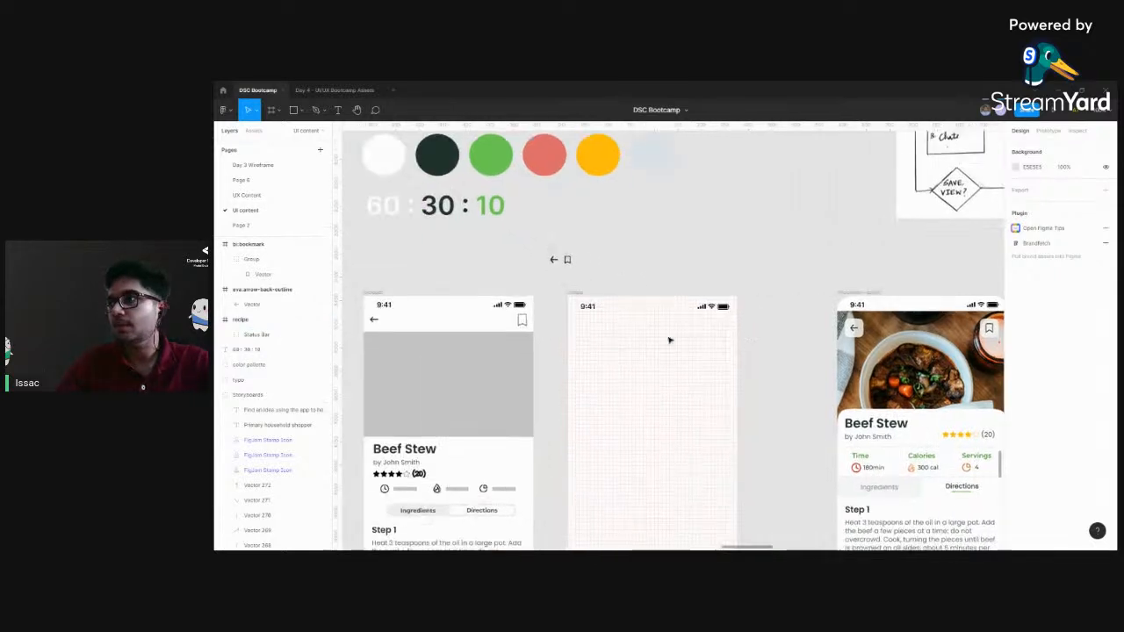
{"action": "left_click", "coordinate": [610, 308]}
{"action": "scroll", "coordinate": [705, 356], "scroll_direction": "down", "scroll_amount": 1}
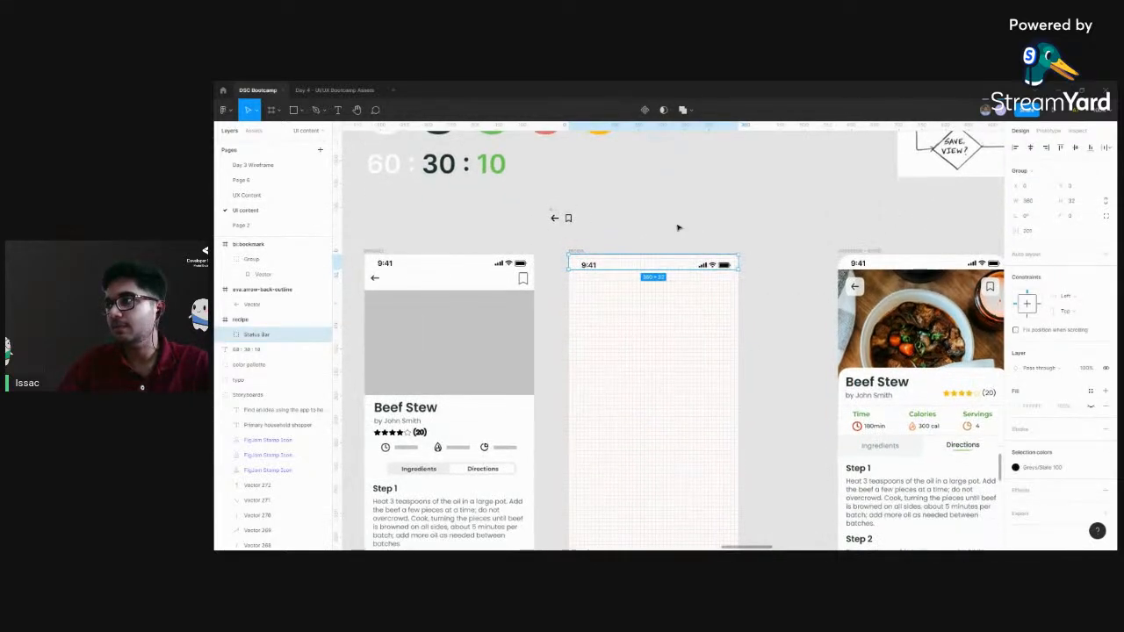
{"action": "left_click", "coordinate": [677, 226]}
{"action": "left_click", "coordinate": [581, 254]}
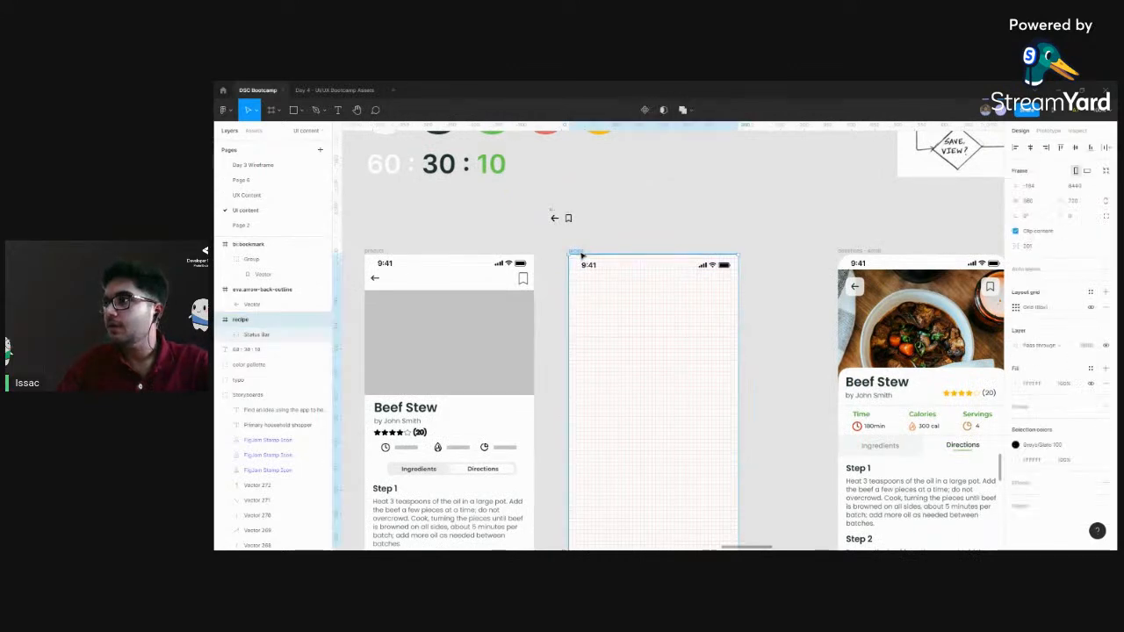
{"action": "left_click", "coordinate": [642, 235]}
Examine the header group with the back and bookmark buttons over the photo in the finished Beef Stew design
{"action": "key", "text": "ctrl+plus"}
{"action": "scroll", "coordinate": [723, 298], "scroll_direction": "up", "scroll_amount": 2}
{"action": "scroll", "coordinate": [723, 298], "scroll_direction": "left", "scroll_amount": 2}
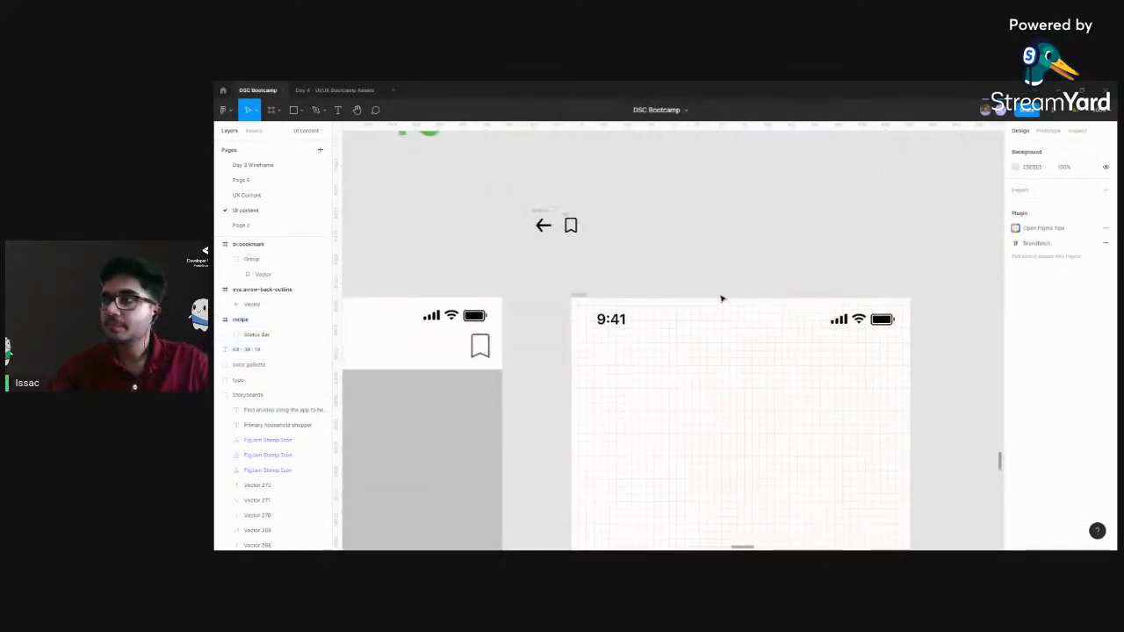
{"action": "left_click", "coordinate": [548, 227]}
{"action": "scroll", "coordinate": [610, 234], "scroll_direction": "right", "scroll_amount": 8}
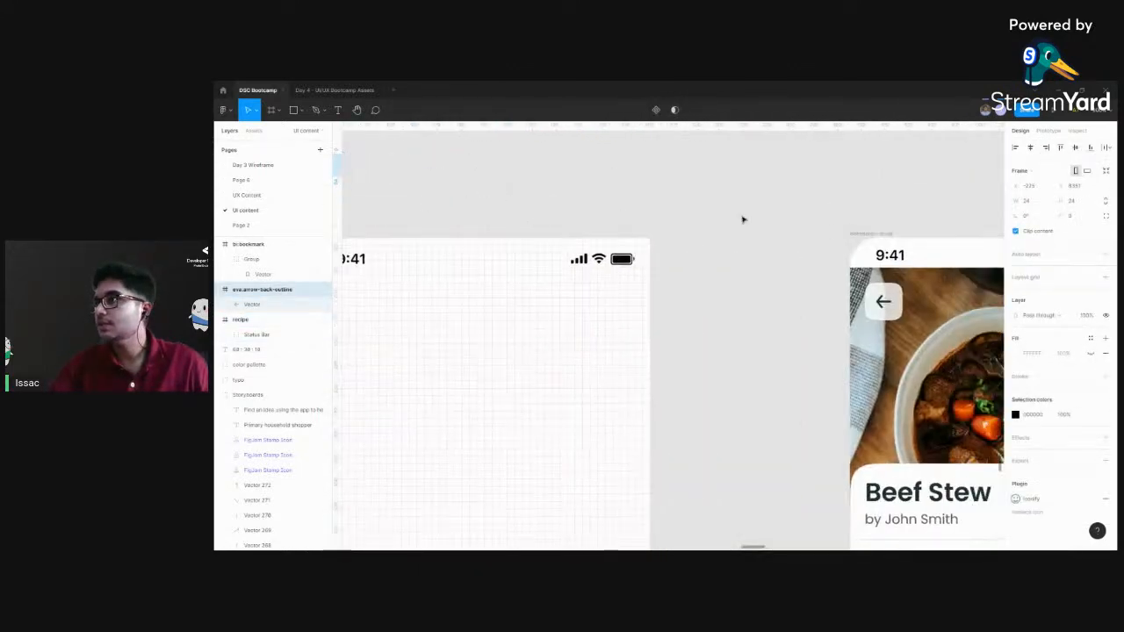
{"action": "left_click", "coordinate": [765, 291]}
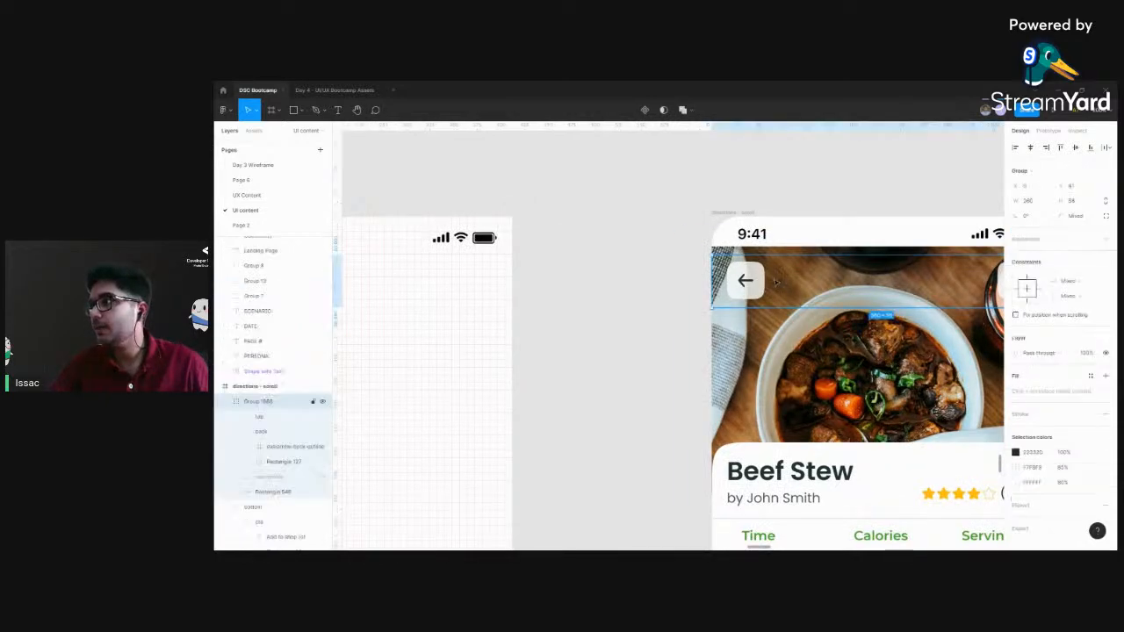
{"action": "scroll", "coordinate": [869, 220], "scroll_direction": "right", "scroll_amount": 5}
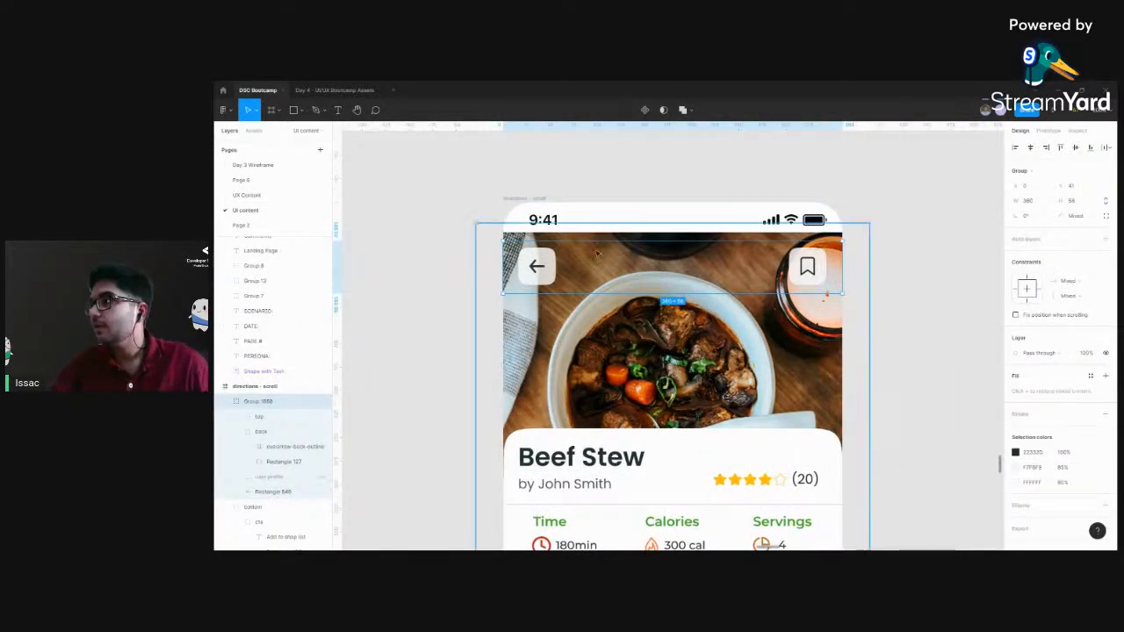
{"action": "scroll", "coordinate": [555, 261], "scroll_direction": "down", "scroll_amount": 3}
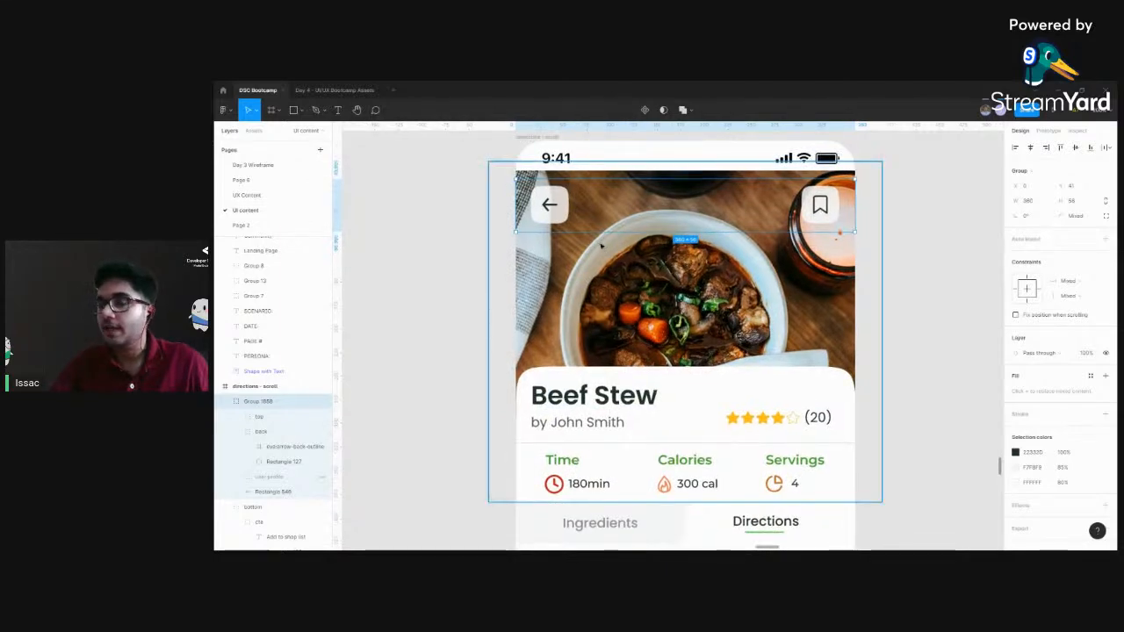
Draw a 40 × 40 px square with locked proportions in the recipe frame, 16 px from its left edge and below the status bar
{"action": "left_click_drag", "start_coordinate": [467, 252], "coordinate": [832, 329]}
{"action": "left_click", "coordinate": [555, 337]}
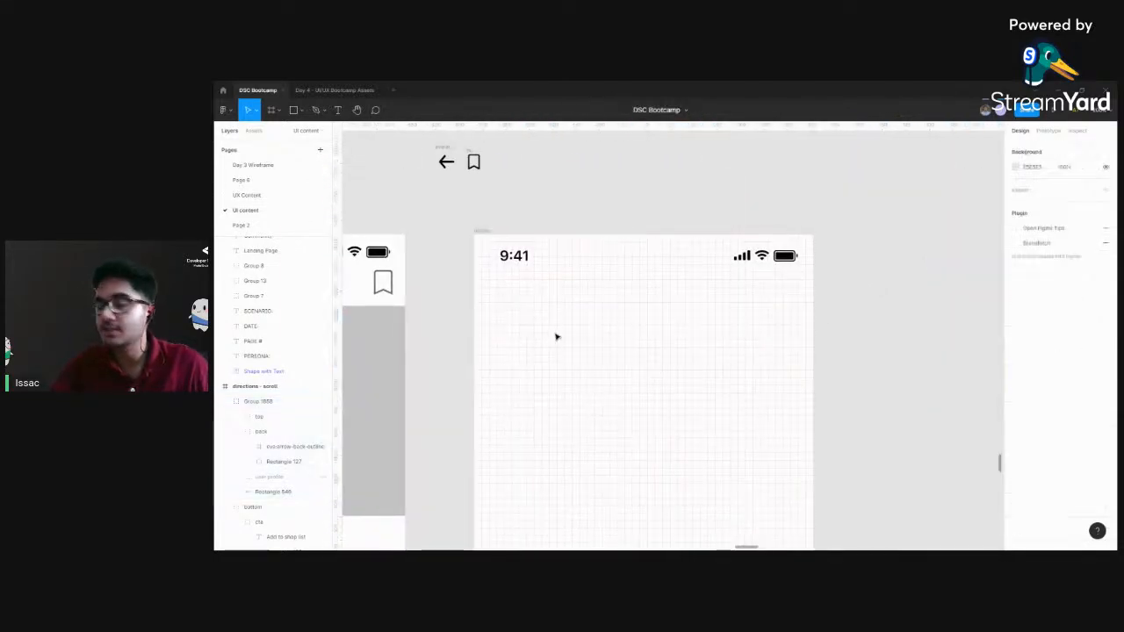
{"action": "key", "text": "r"}
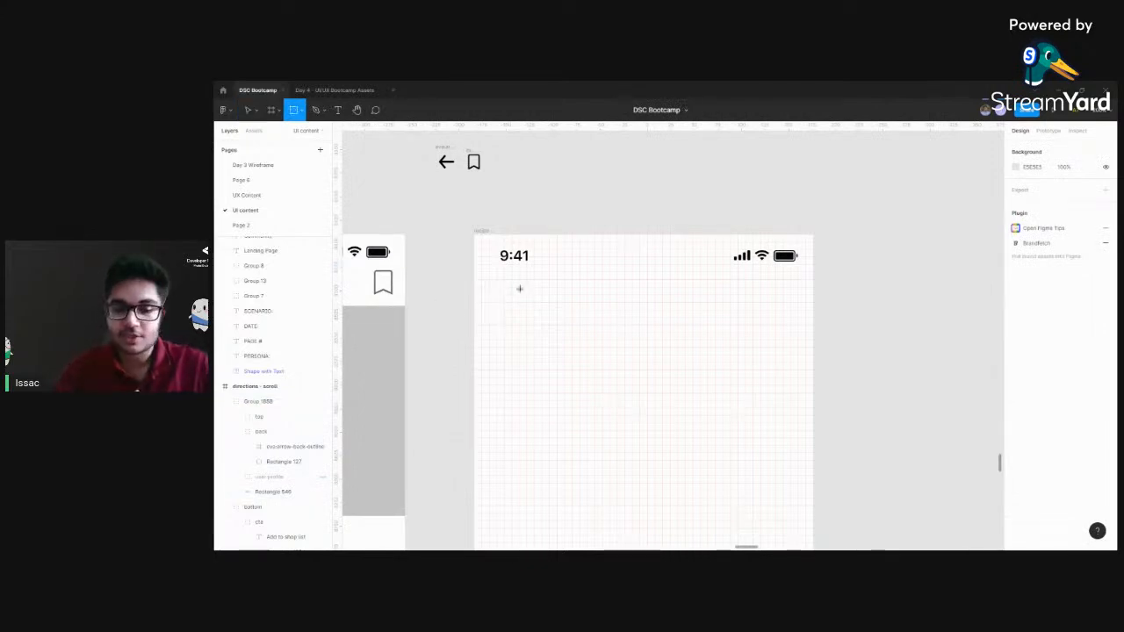
{"action": "mouse_move", "coordinate": [489, 279]}
{"action": "left_mouse_down"}
{"action": "mouse_move", "coordinate": [511, 316]}
{"action": "mouse_move", "coordinate": [542, 323]}
{"action": "mouse_move", "coordinate": [537, 332]}
{"action": "left_mouse_up"}
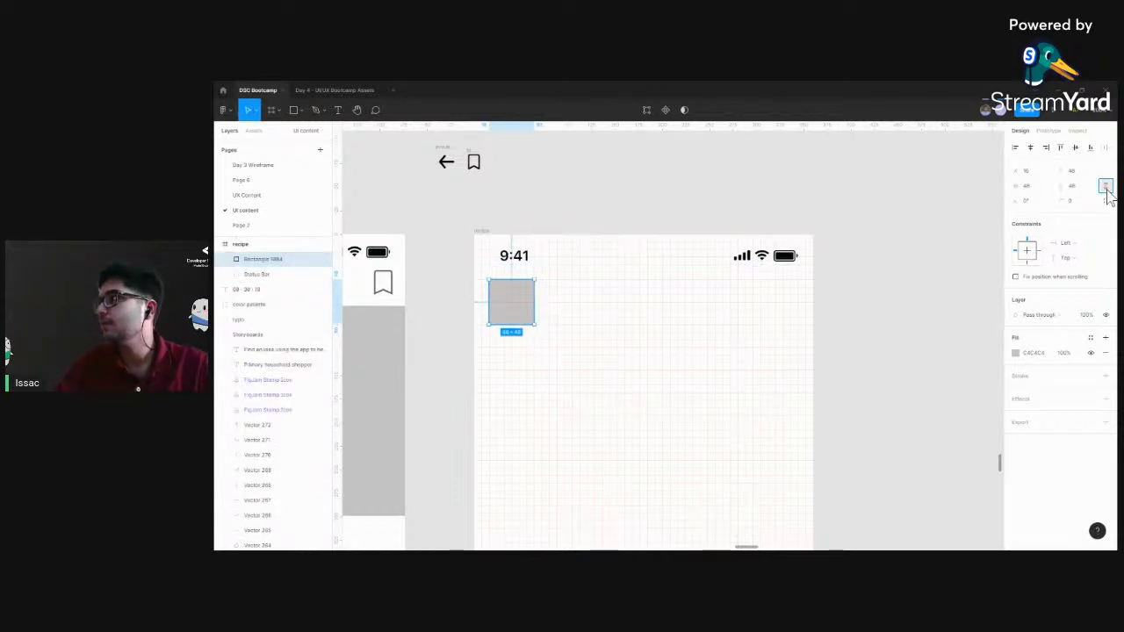
{"action": "key", "text": "Return"}
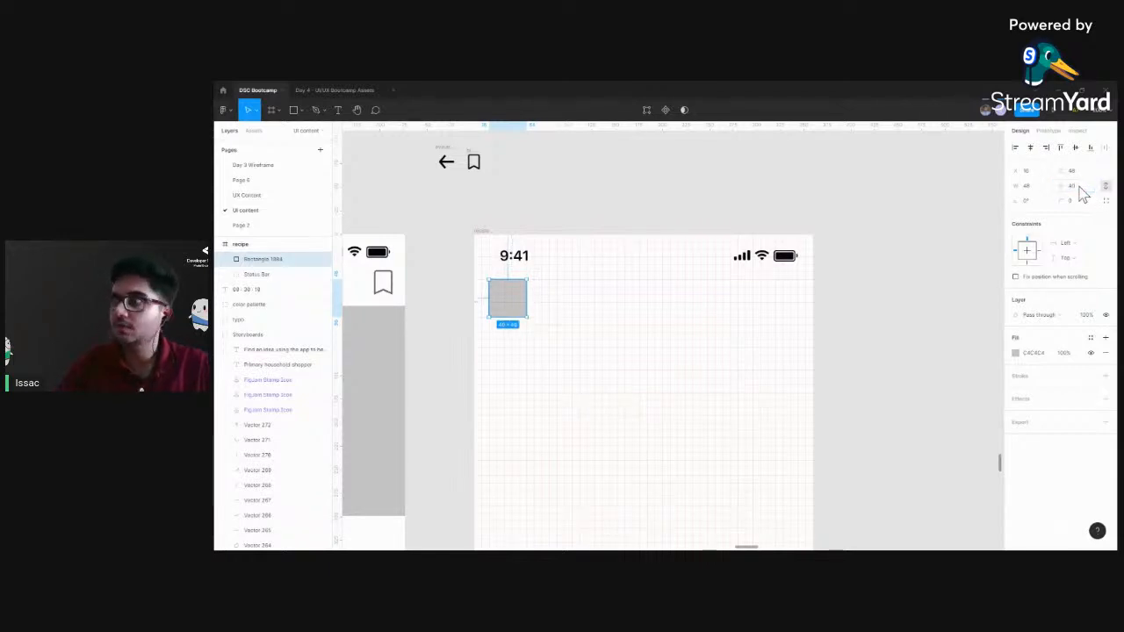
{"action": "left_click", "coordinate": [465, 296]}
{"action": "left_click_drag", "start_coordinate": [507, 301], "coordinate": [513, 310]}
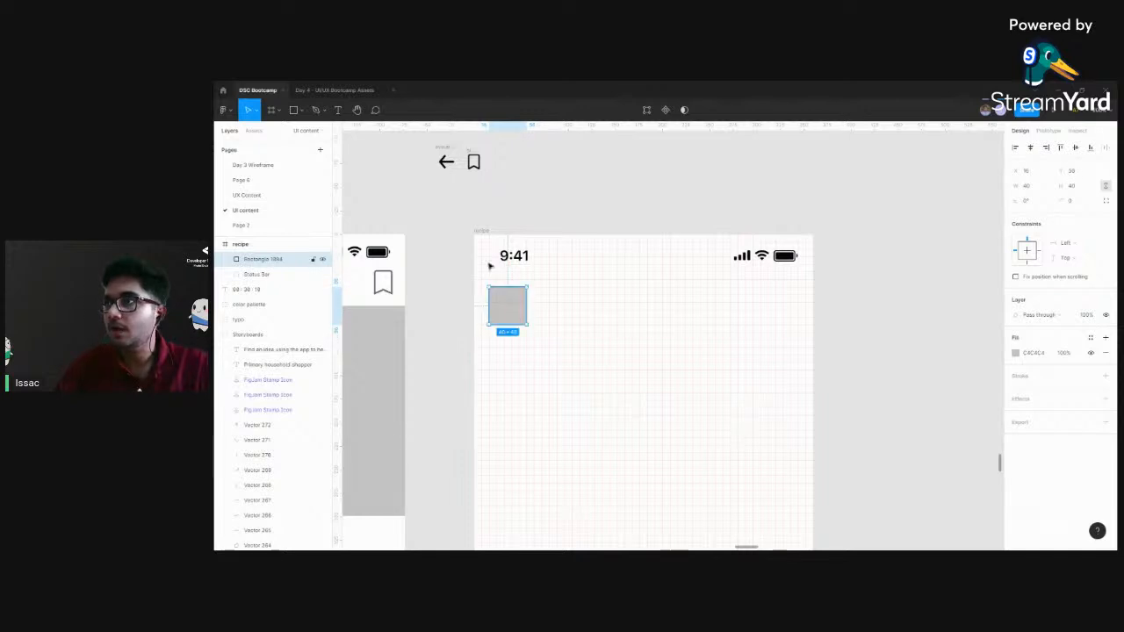
Move the back arrow icon into the recipe frame and centre it on the grey square
{"action": "left_click", "coordinate": [445, 161]}
{"action": "left_click_drag", "start_coordinate": [446, 162], "coordinate": [508, 306]}
{"action": "key", "text": "ctrl+plus"}
{"action": "key", "text": "ctrl+plus"}
{"action": "left_click_drag", "start_coordinate": [472, 196], "coordinate": [777, 325]}
{"action": "scroll", "coordinate": [777, 325], "scroll_direction": "left", "scroll_amount": 5}
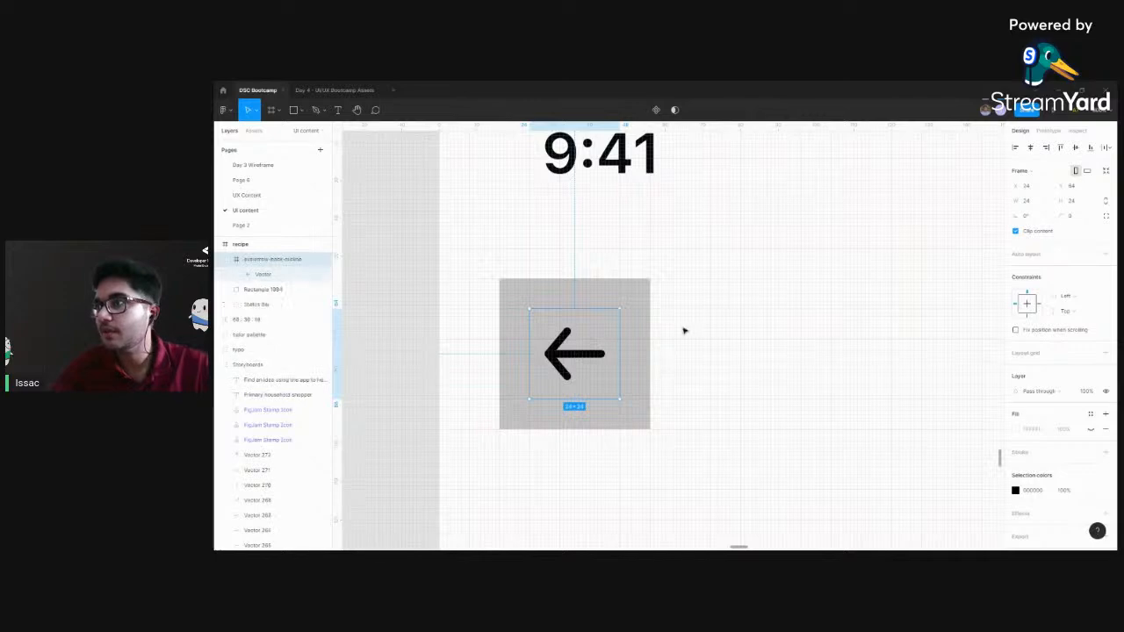
{"action": "left_click_drag", "start_coordinate": [594, 349], "coordinate": [569, 344]}
{"action": "left_click_drag", "start_coordinate": [571, 351], "coordinate": [577, 354]}
Set the corner radius of the grey square behind the back arrow to 10
{"action": "left_click", "coordinate": [632, 294]}
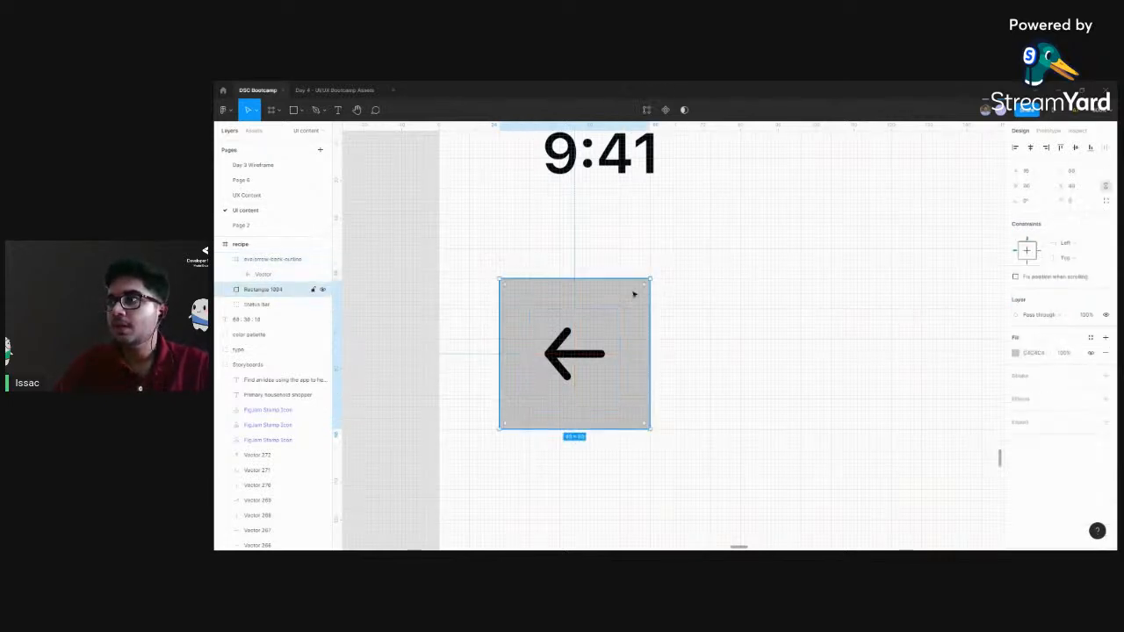
{"action": "scroll", "coordinate": [730, 298], "scroll_direction": "right", "scroll_amount": 2}
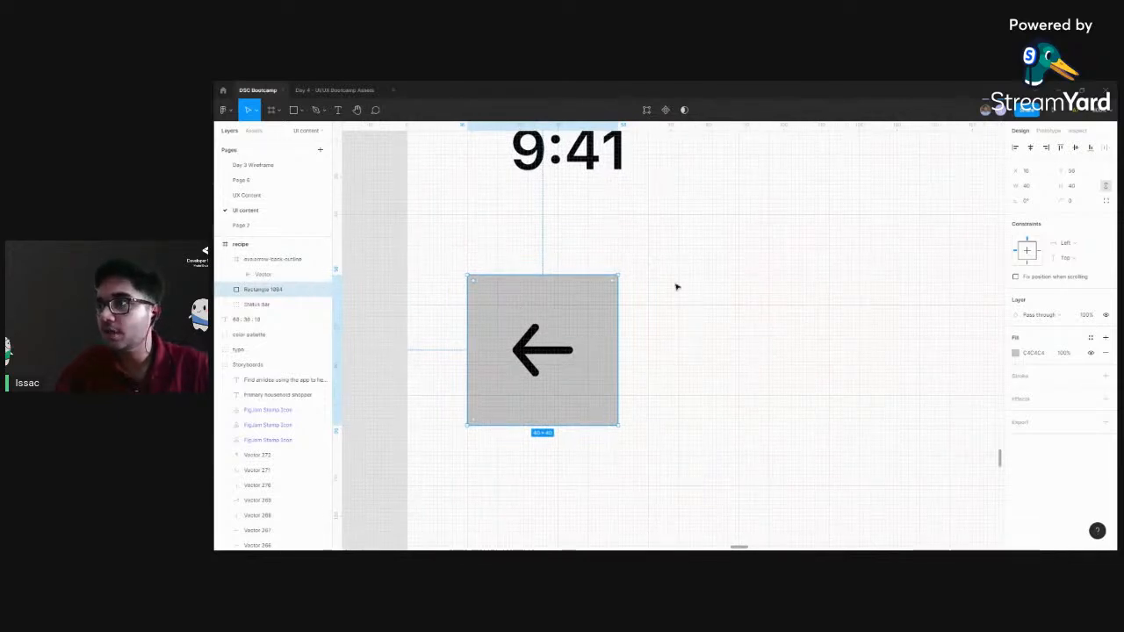
{"action": "key", "text": "ctrl+minus"}
{"action": "key", "text": "ctrl+minus"}
{"action": "scroll", "coordinate": [848, 323], "scroll_direction": "right", "scroll_amount": 10}
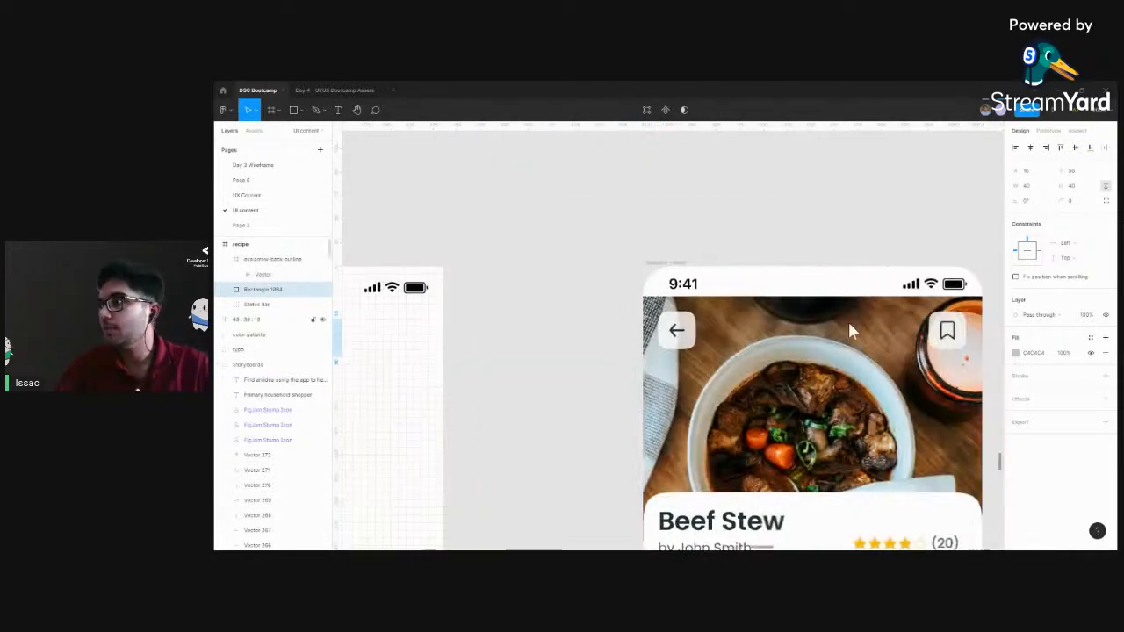
{"action": "scroll", "coordinate": [992, 355], "scroll_direction": "left", "scroll_amount": 7}
{"action": "scroll", "coordinate": [795, 343], "scroll_direction": "left", "scroll_amount": 4}
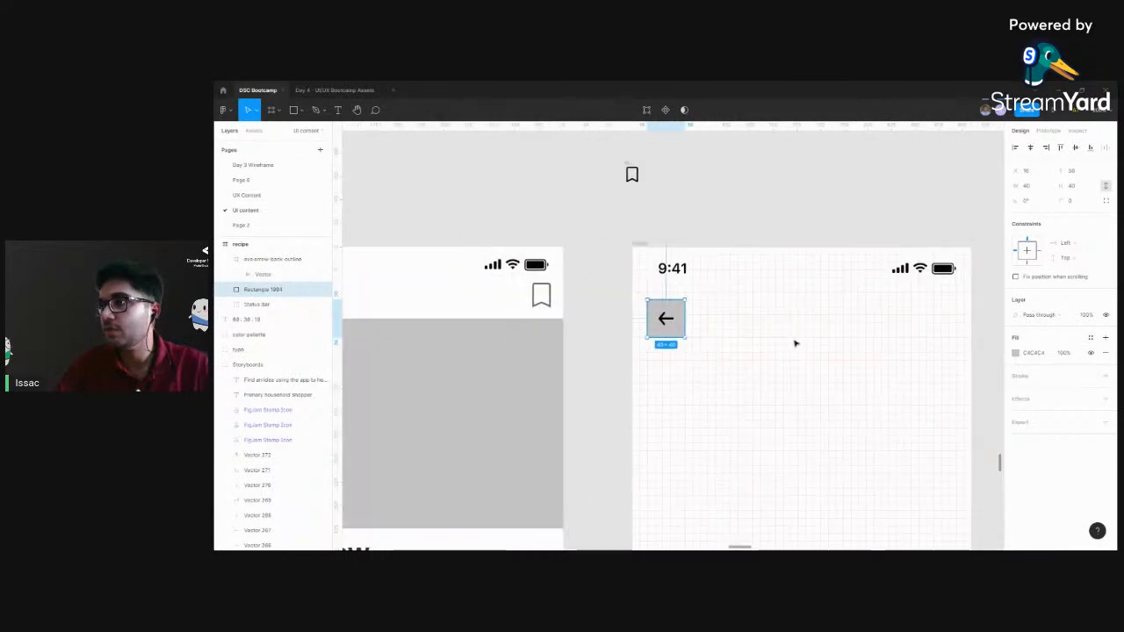
{"action": "key", "text": "ctrl+plus"}
{"action": "scroll", "coordinate": [770, 331], "scroll_direction": "right", "scroll_amount": 1}
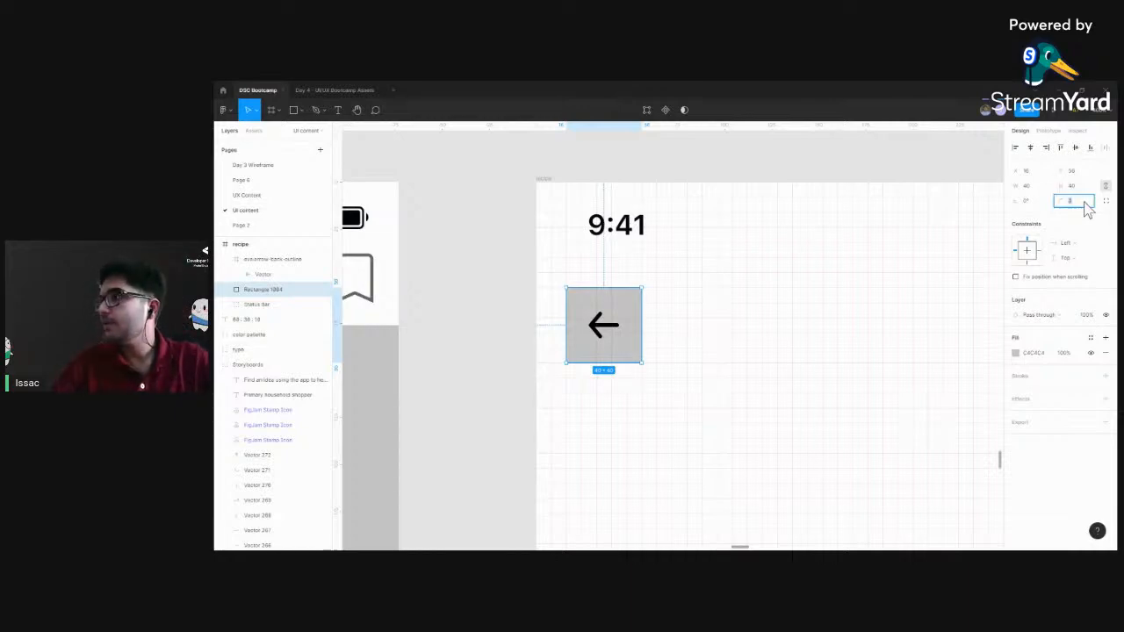
{"action": "key", "text": "Return"}
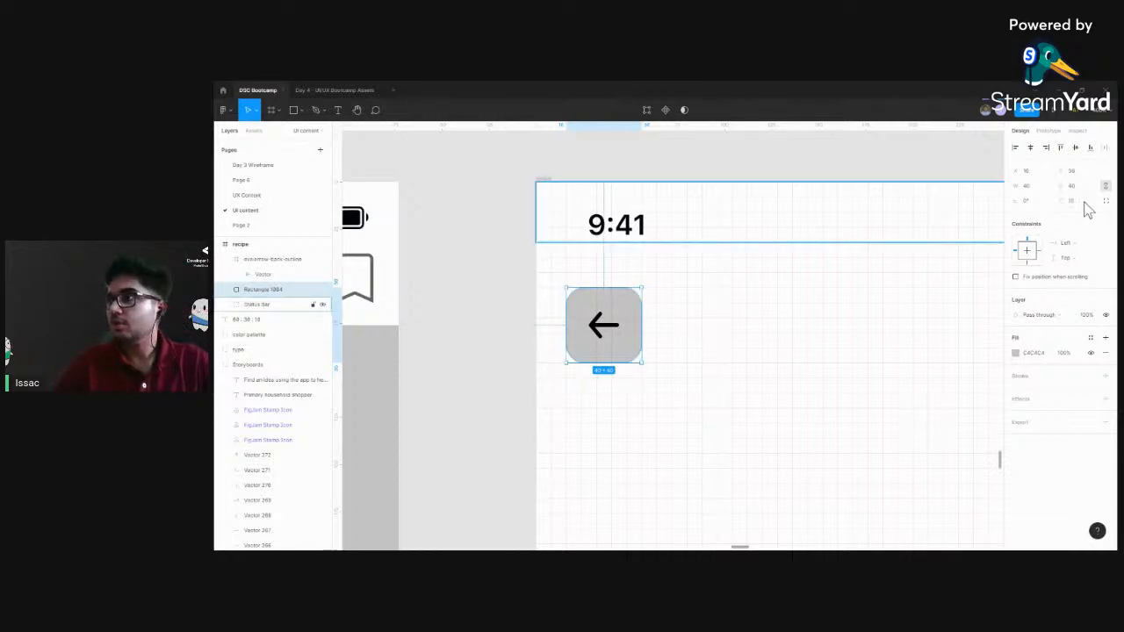
Try independent corner radii on the square behind the back arrow, setting the top-left corner to 0
{"action": "scroll", "coordinate": [692, 334], "scroll_direction": "right", "scroll_amount": 2}
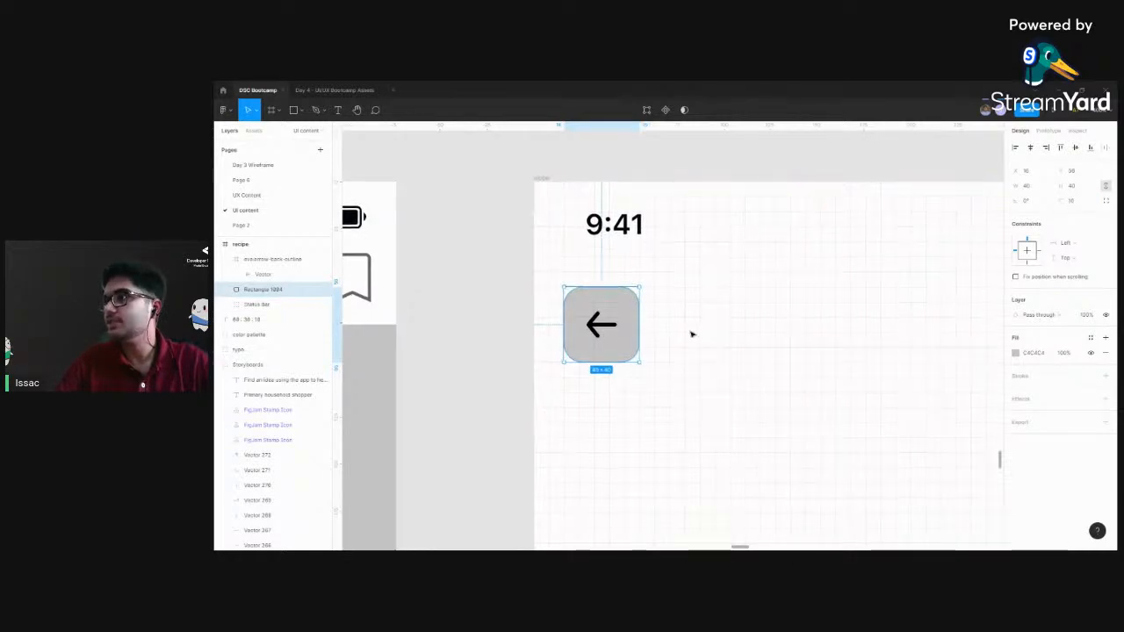
{"action": "left_click", "coordinate": [665, 323]}
{"action": "left_click", "coordinate": [582, 296]}
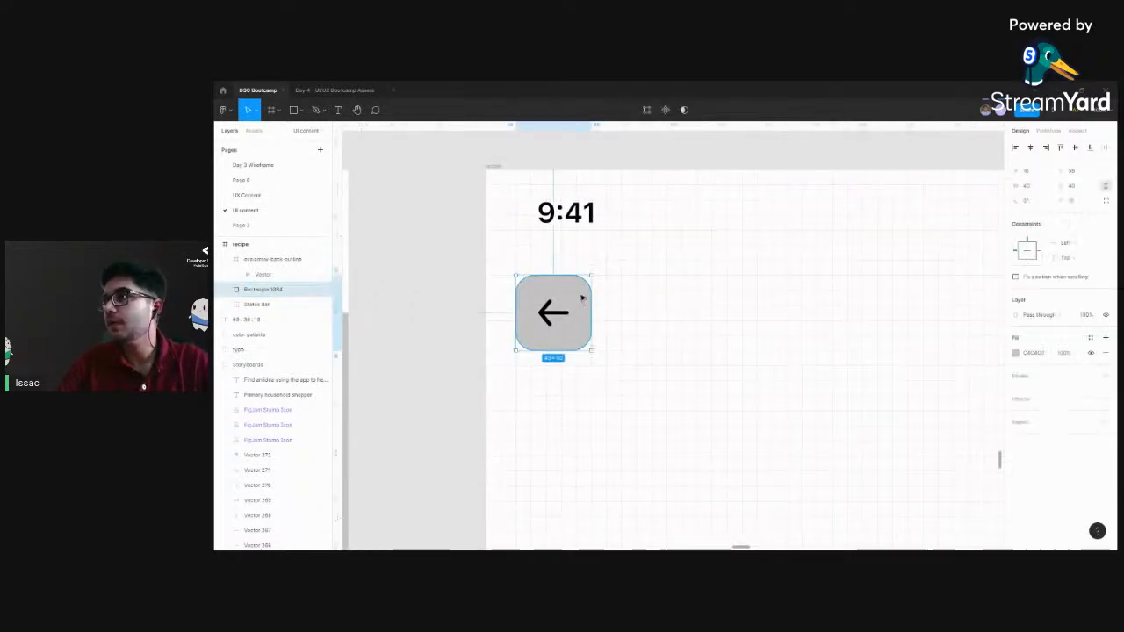
{"action": "left_click", "coordinate": [1105, 201]}
{"action": "left_click", "coordinate": [1105, 201]}
{"action": "left_click", "coordinate": [1106, 201]}
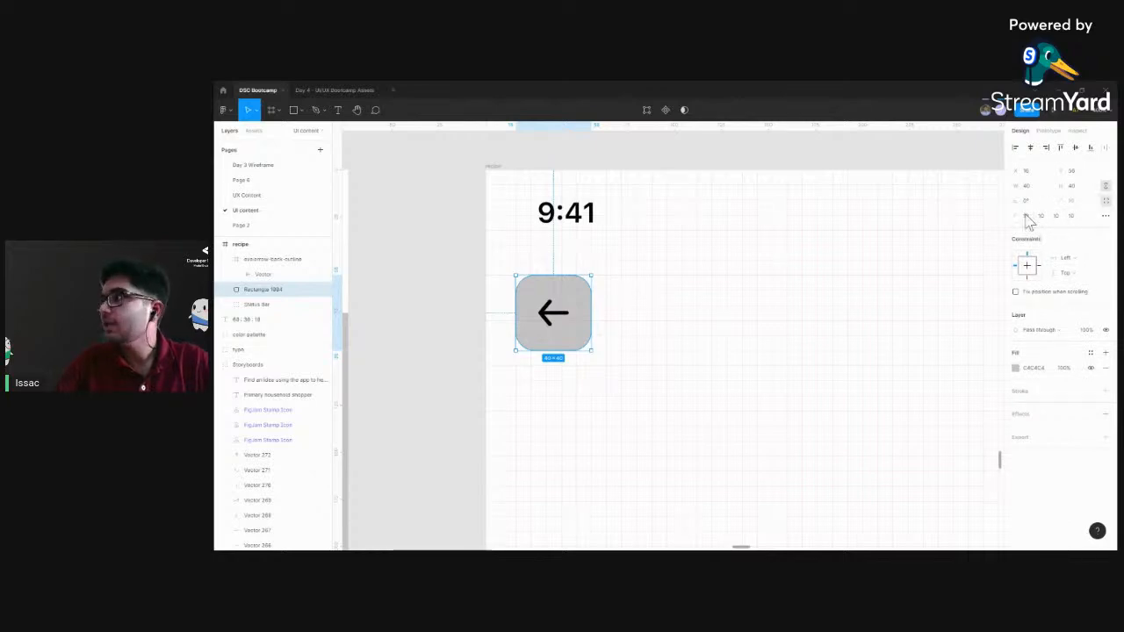
{"action": "left_click", "coordinate": [1027, 217]}
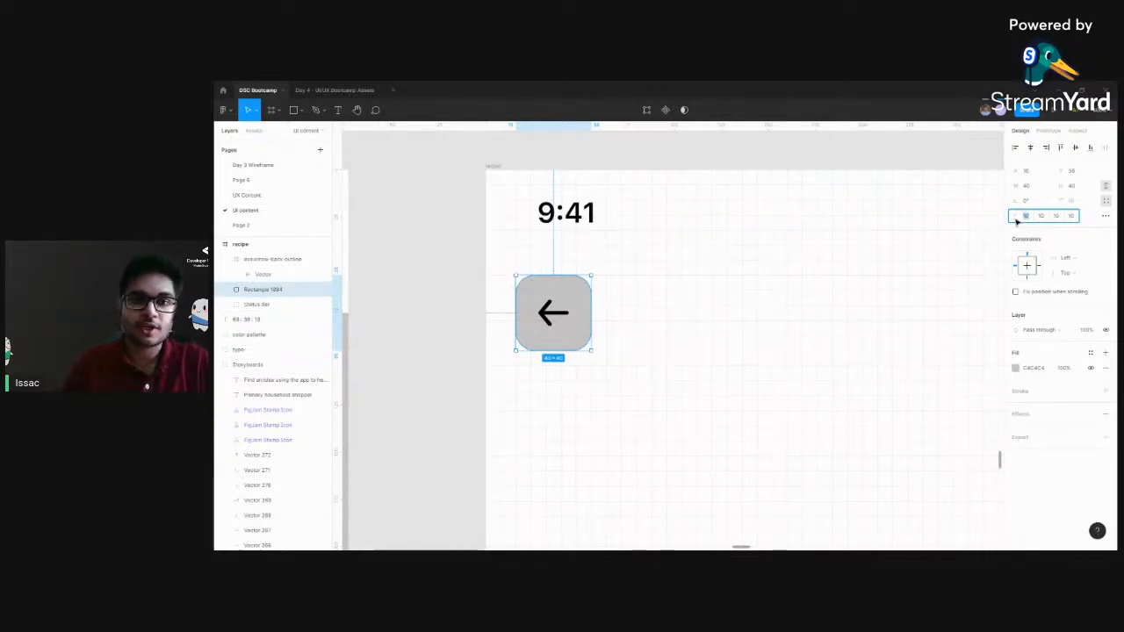
{"action": "key", "text": "Return"}
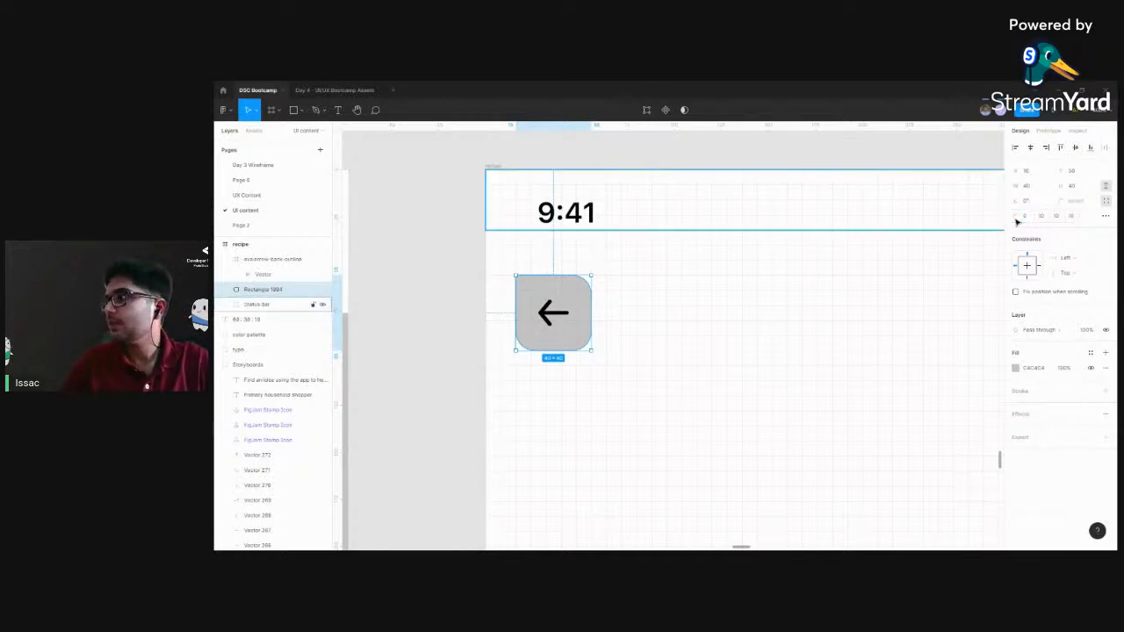
{"action": "left_click", "coordinate": [841, 286]}
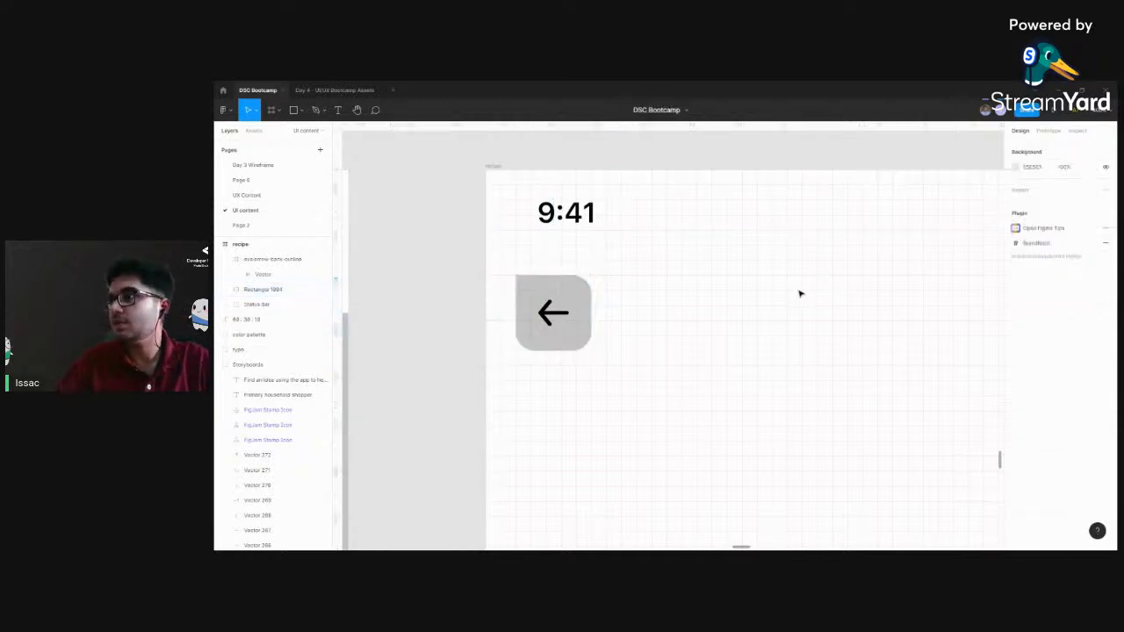
{"action": "left_click", "coordinate": [577, 346]}
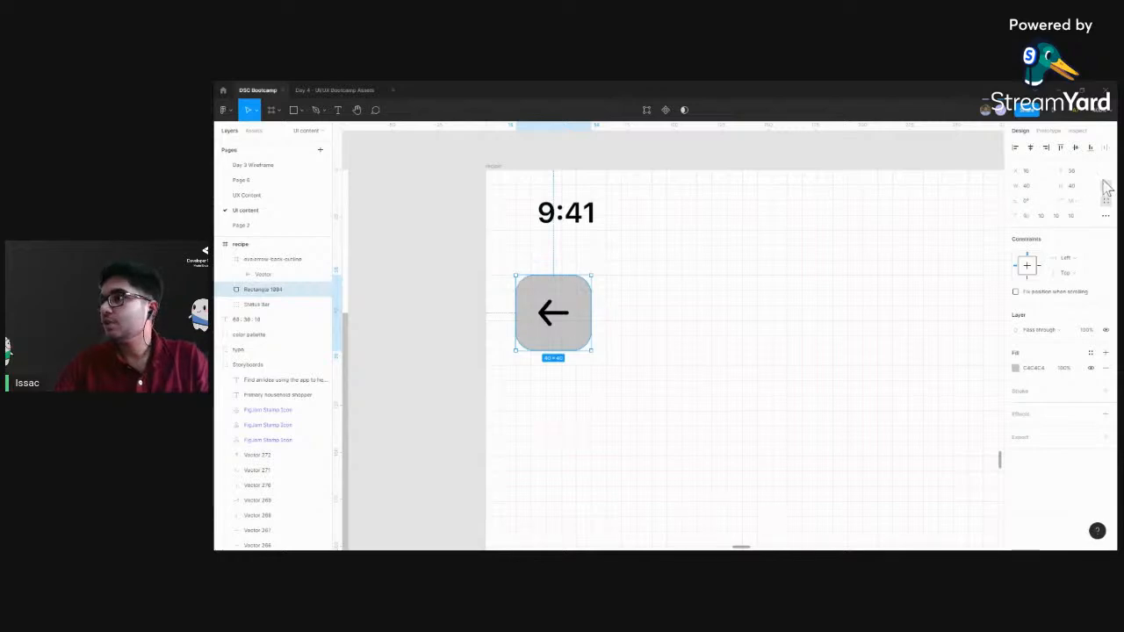
{"action": "left_click", "coordinate": [1106, 202]}
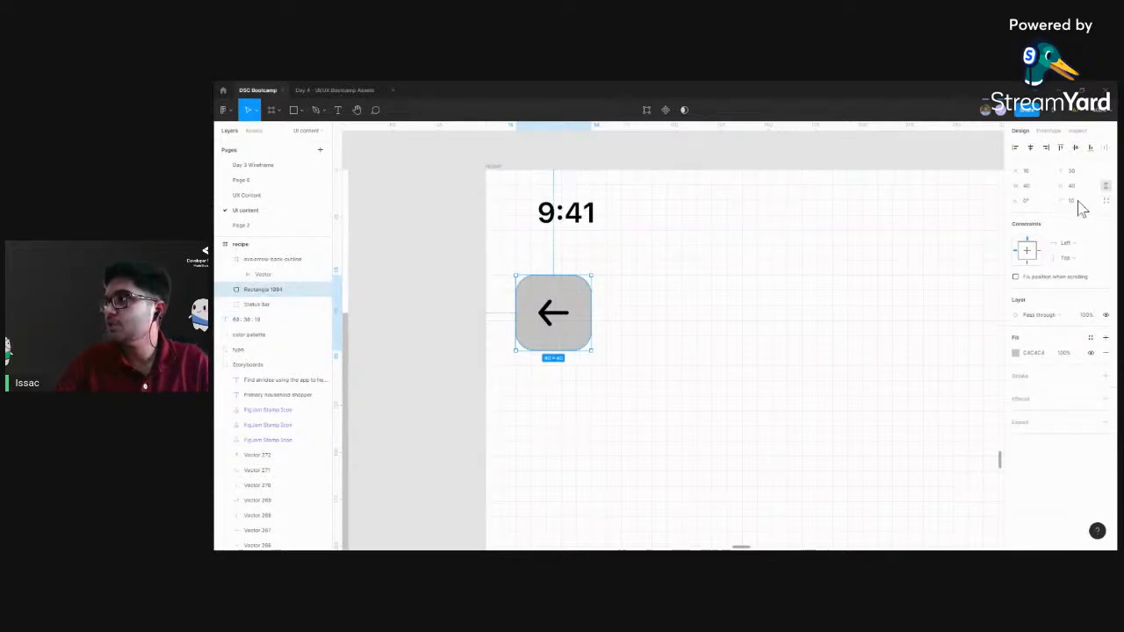
Set the corner smoothing of the square behind the back arrow to 100%
{"action": "left_click", "coordinate": [1106, 202]}
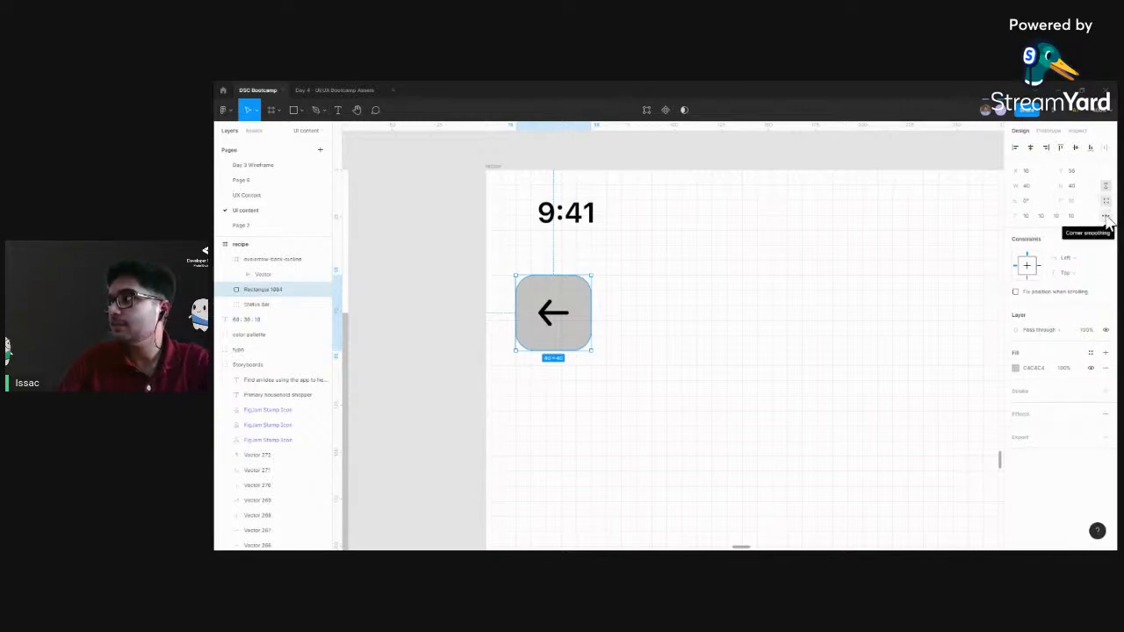
{"action": "left_click", "coordinate": [1105, 217]}
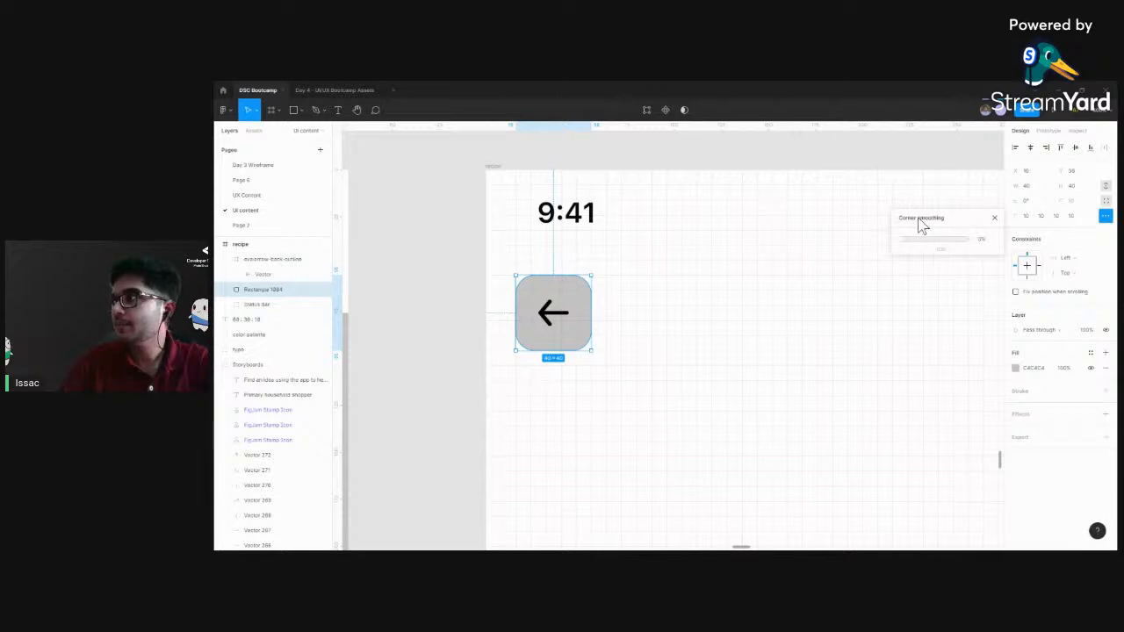
{"action": "left_click_drag", "start_coordinate": [963, 218], "coordinate": [955, 215]}
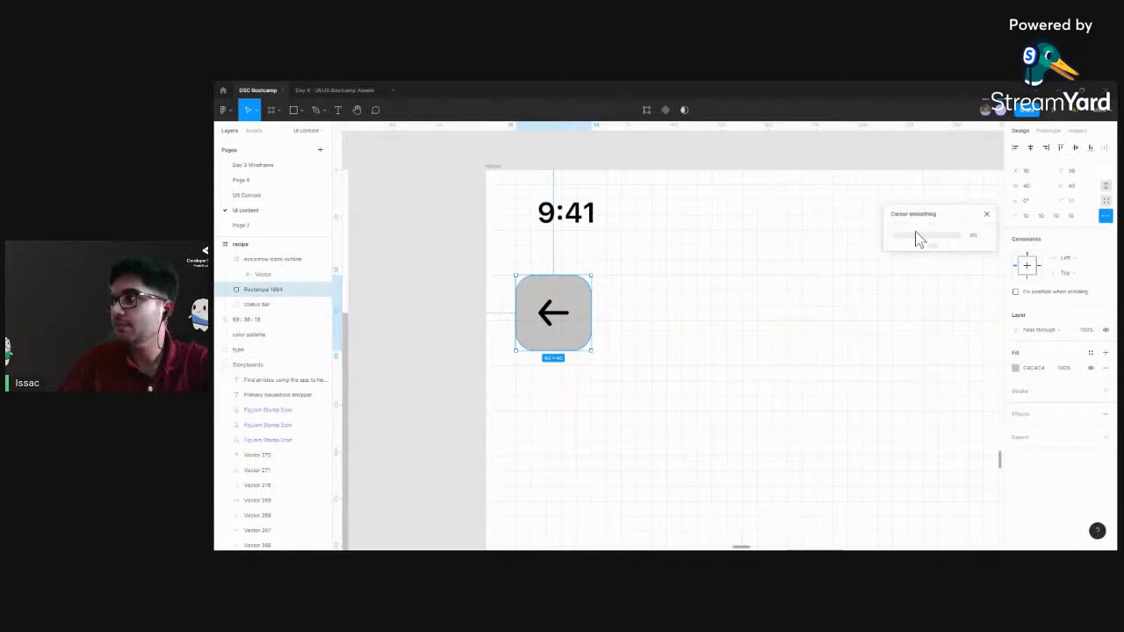
{"action": "left_click_drag", "start_coordinate": [896, 241], "coordinate": [950, 238]}
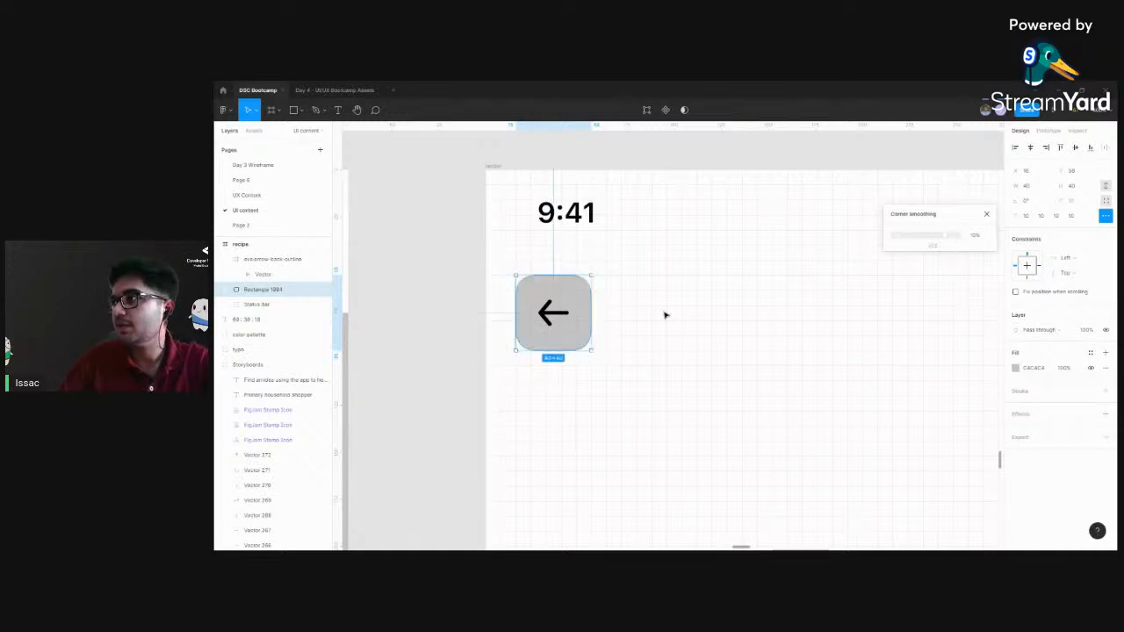
{"action": "left_click_drag", "start_coordinate": [666, 314], "coordinate": [717, 309]}
{"action": "scroll", "coordinate": [671, 332], "scroll_direction": "up", "scroll_amount": 5}
{"action": "left_click_drag", "start_coordinate": [676, 234], "coordinate": [840, 350]}
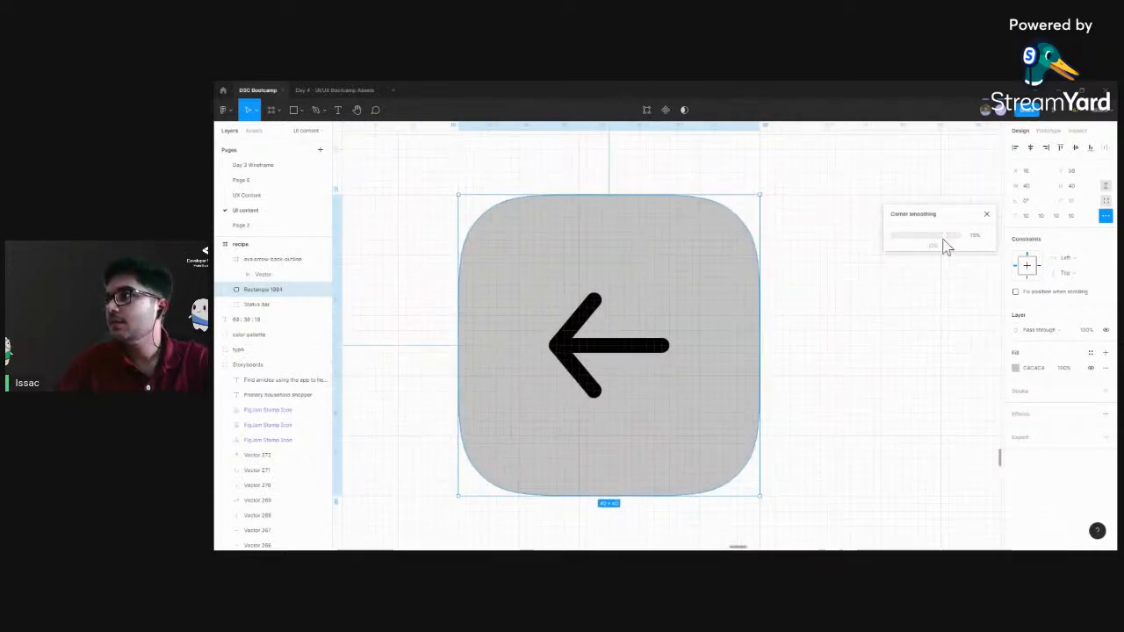
{"action": "left_click_drag", "start_coordinate": [873, 240], "coordinate": [990, 243]}
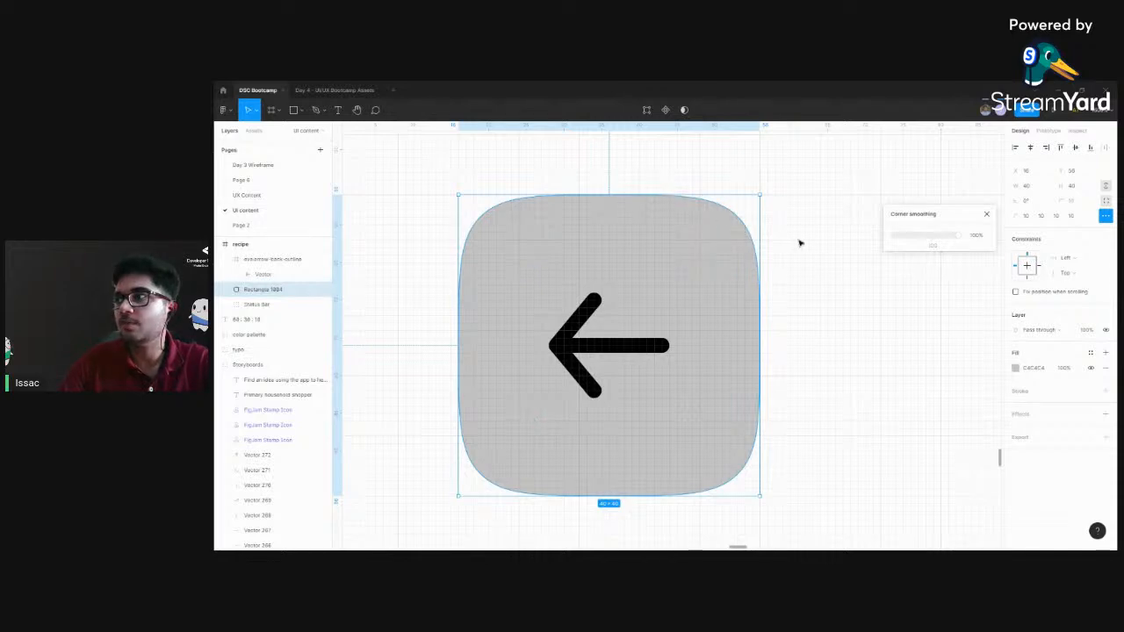
{"action": "left_click", "coordinate": [825, 239]}
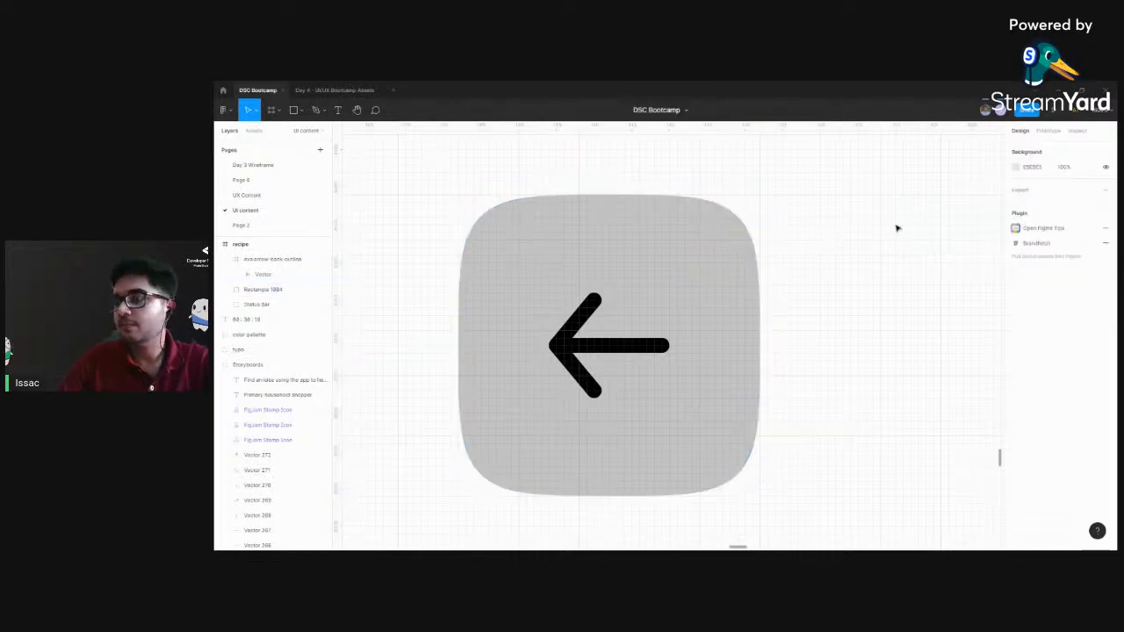
Compare the new back button in the recipe frame with the header buttons of the wireframe and the finished Beef Stew screen
{"action": "key", "text": "ctrl+minus"}
{"action": "key", "text": "ctrl+minus"}
{"action": "key", "text": "ctrl+minus"}
{"action": "left_click_drag", "start_coordinate": [722, 321], "coordinate": [654, 303]}
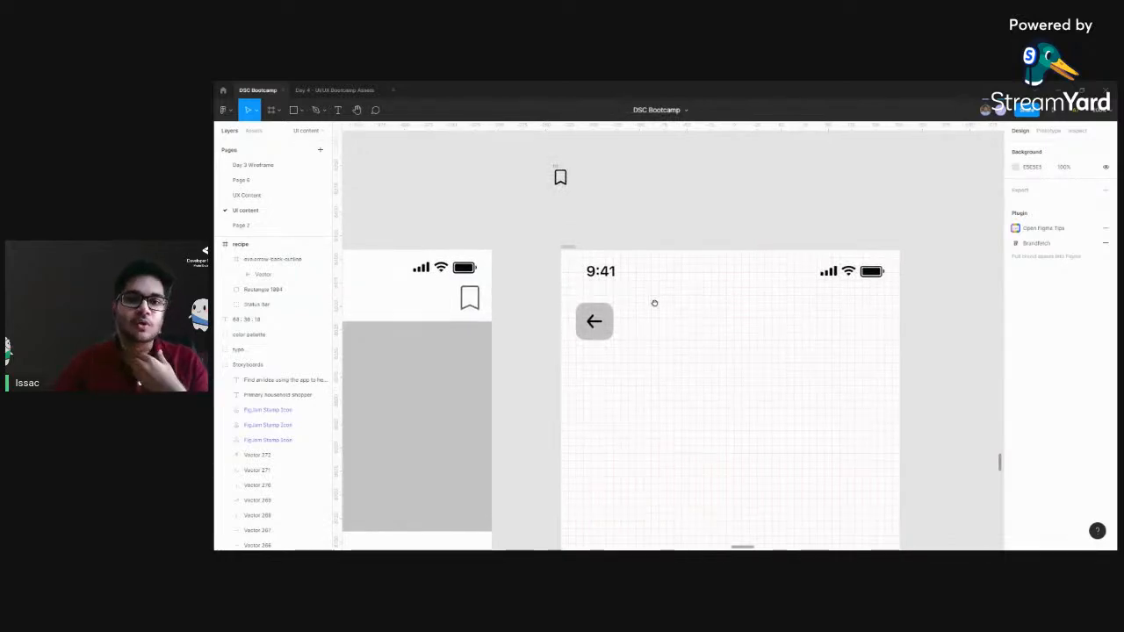
{"action": "scroll", "coordinate": [639, 345], "scroll_direction": "down", "scroll_amount": 5}
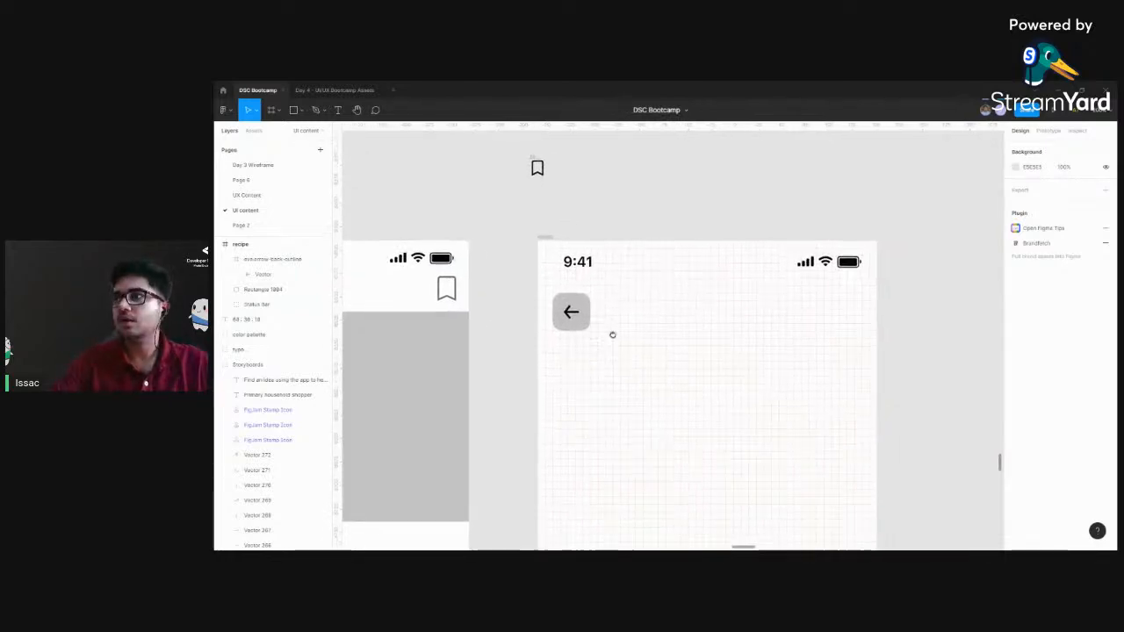
{"action": "scroll", "coordinate": [654, 356], "scroll_direction": "right", "scroll_amount": 3}
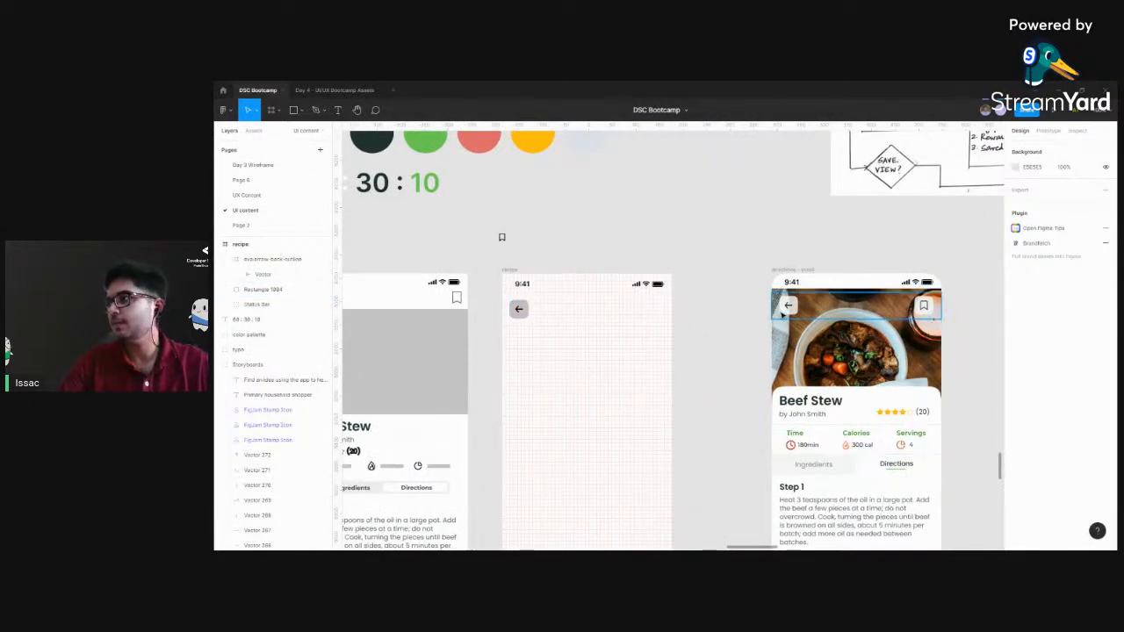
{"action": "scroll", "coordinate": [553, 338], "scroll_direction": "down", "scroll_amount": 2}
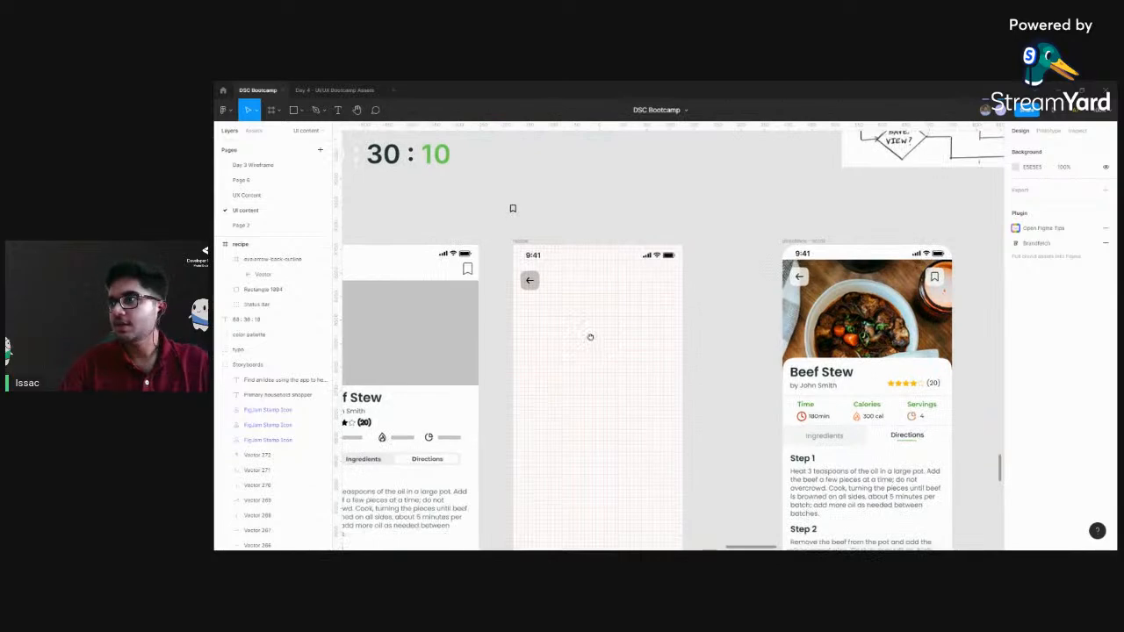
{"action": "left_click_drag", "start_coordinate": [544, 344], "coordinate": [564, 343]}
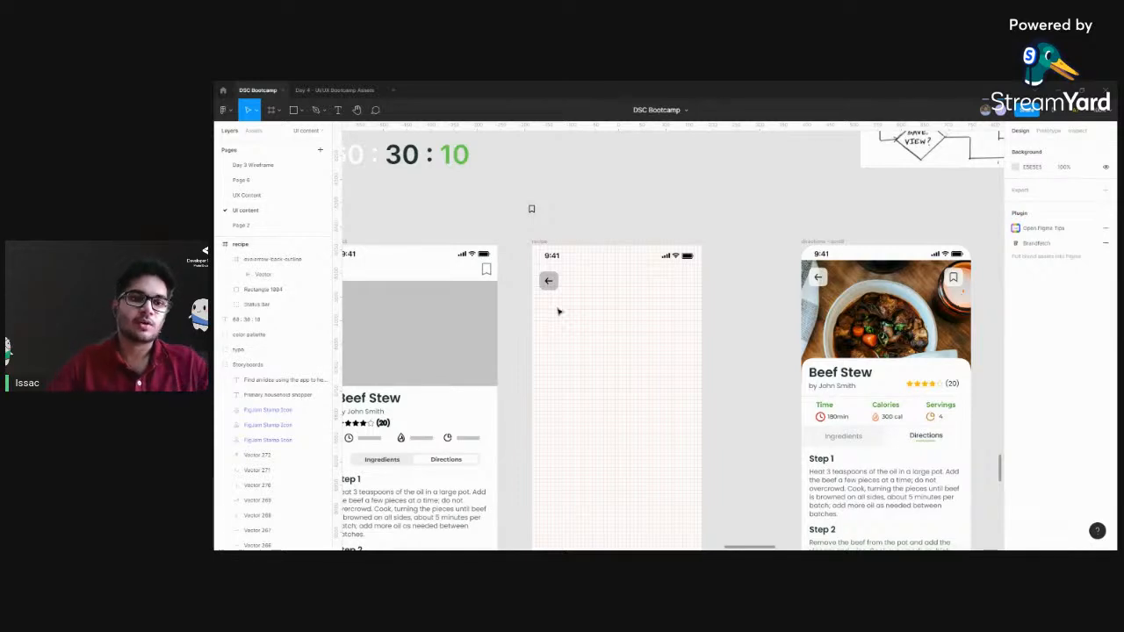
{"action": "scroll", "coordinate": [587, 313], "scroll_direction": "left", "scroll_amount": 1}
{"action": "scroll", "coordinate": [591, 310], "scroll_direction": "up", "scroll_amount": 5}
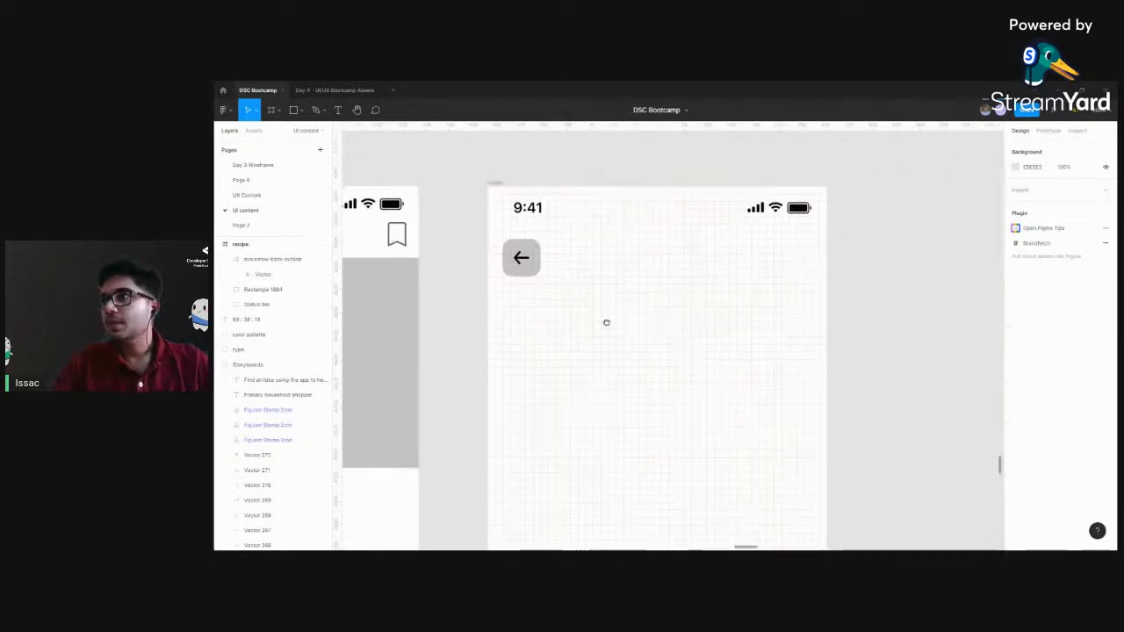
Group the back arrow icon with the grey rounded square behind it in the recipe frame
{"action": "key", "text": "ctrl+plus"}
{"action": "left_click_drag", "start_coordinate": [514, 212], "coordinate": [590, 253]}
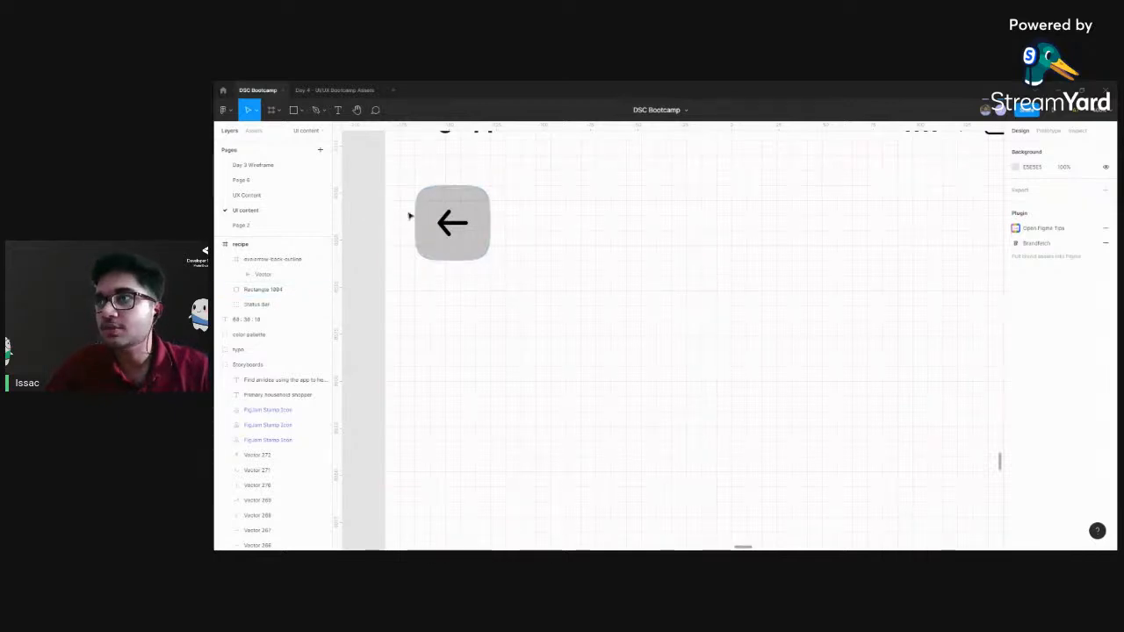
{"action": "left_click", "coordinate": [458, 227]}
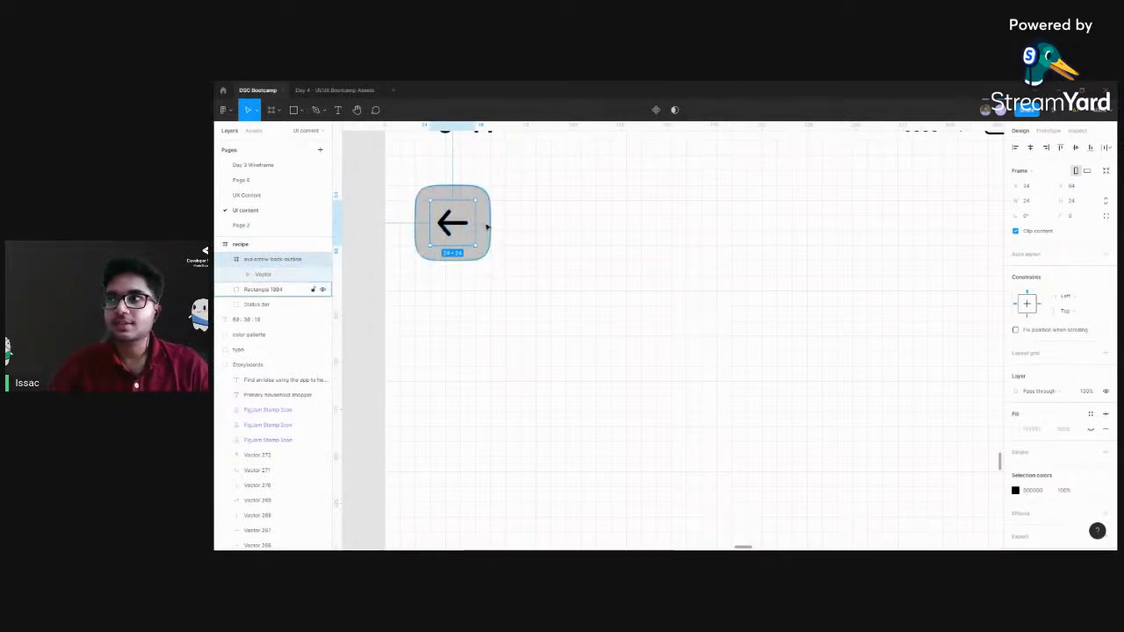
{"action": "left_click", "coordinate": [488, 227], "text": "shift"}
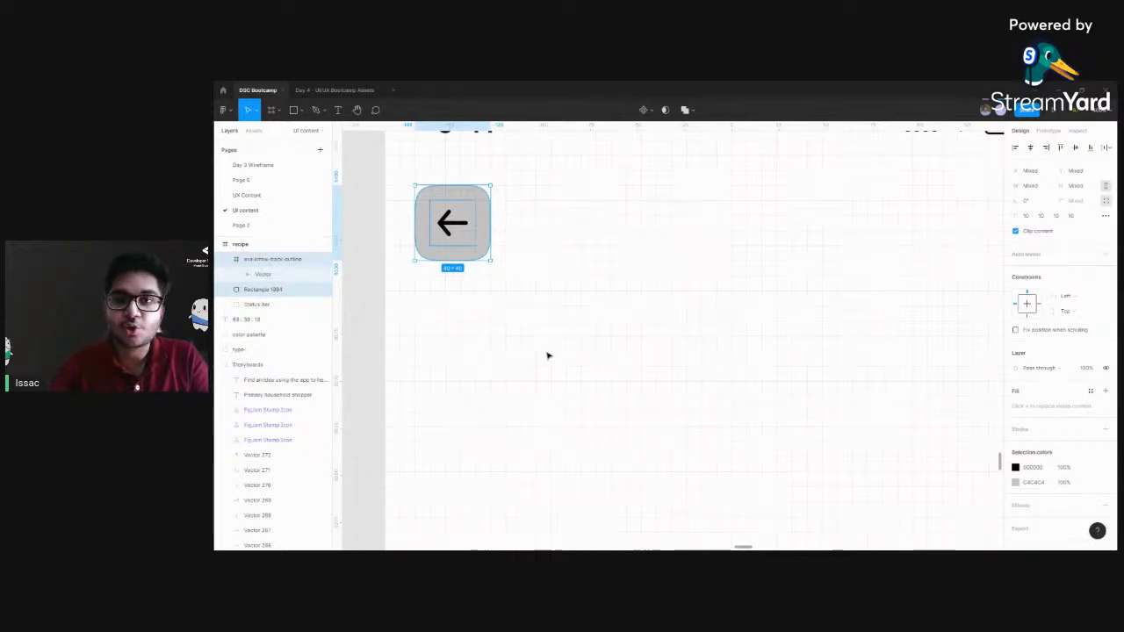
{"action": "key", "text": "ctrl+g"}
Rename the new arrow-and-square group as back
{"action": "double_click", "coordinate": [261, 262]}
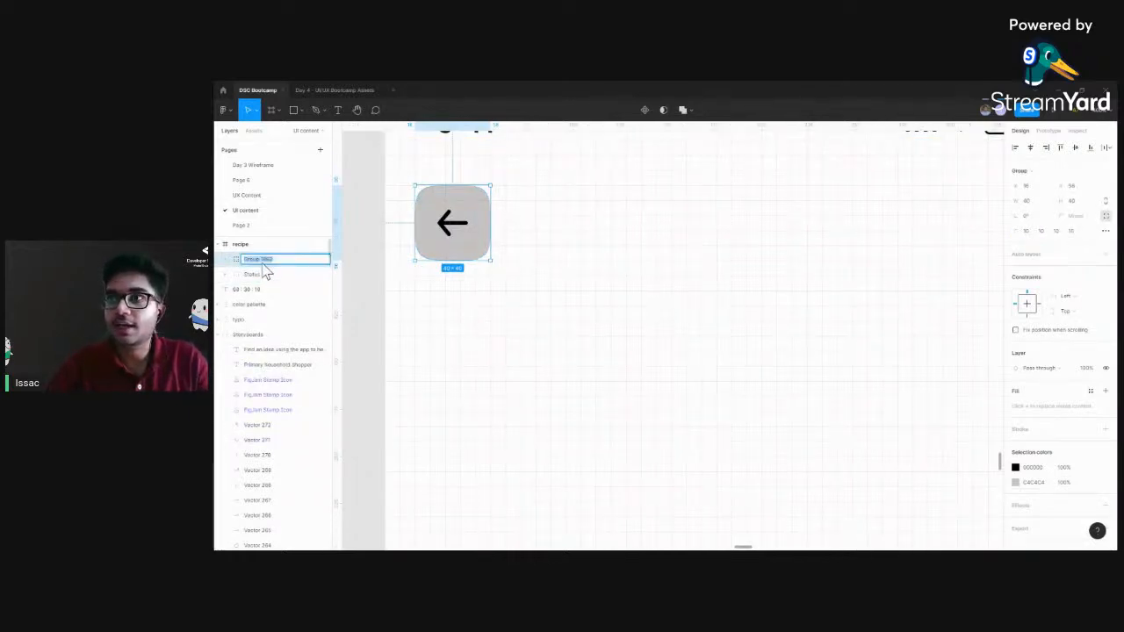
{"action": "left_click", "coordinate": [269, 260]}
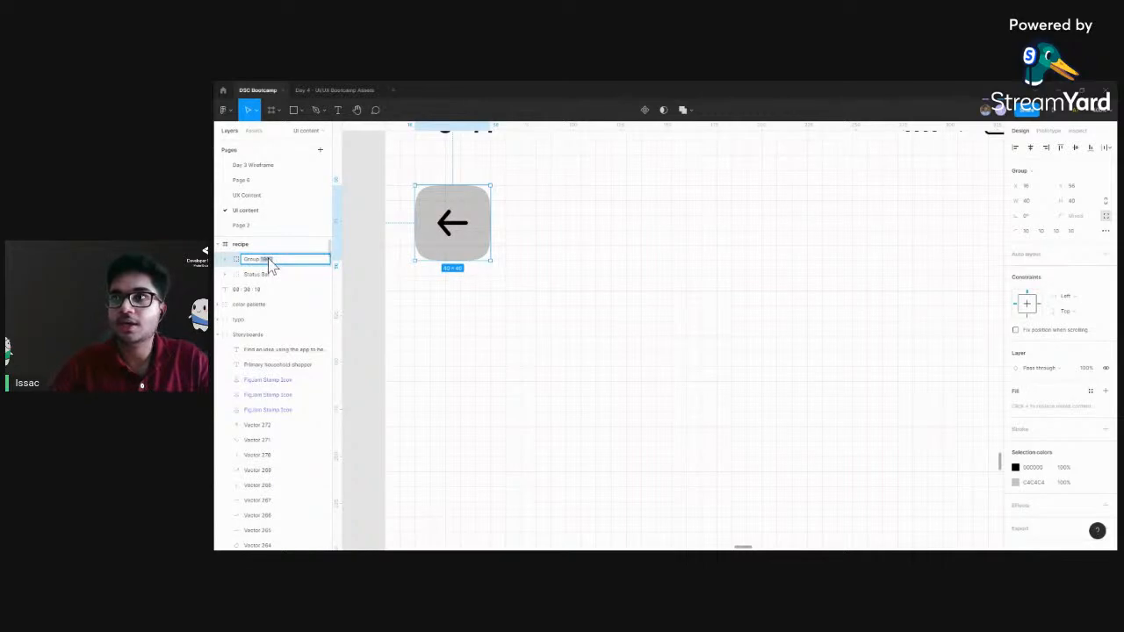
{"action": "triple_click", "coordinate": [269, 259]}
{"action": "triple_click", "coordinate": [256, 260]}
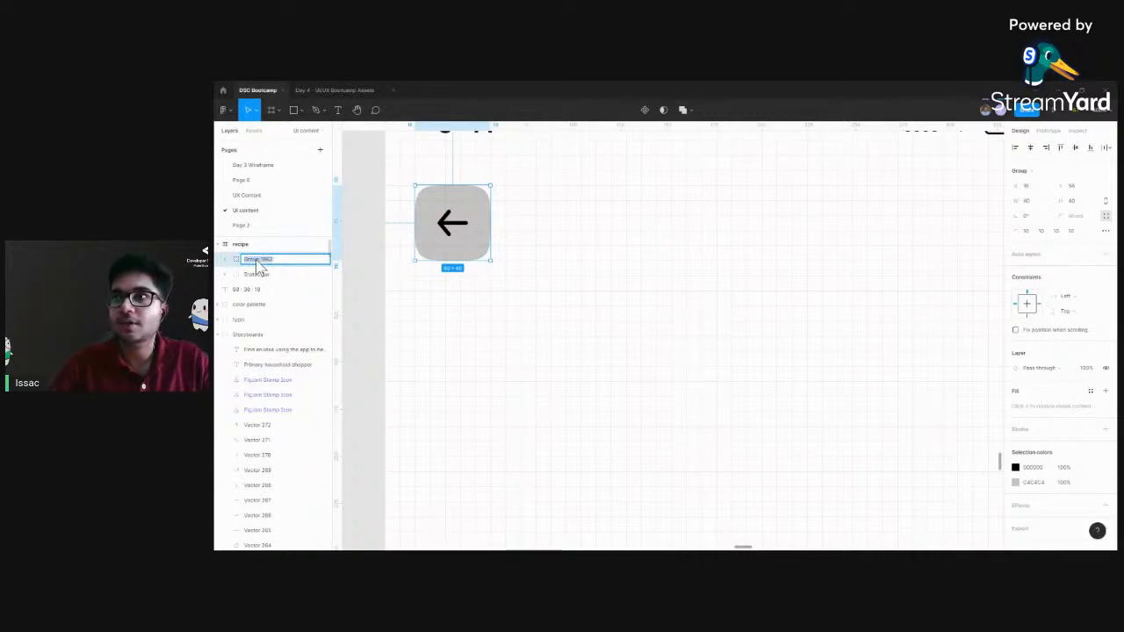
{"action": "type", "text": "back"}
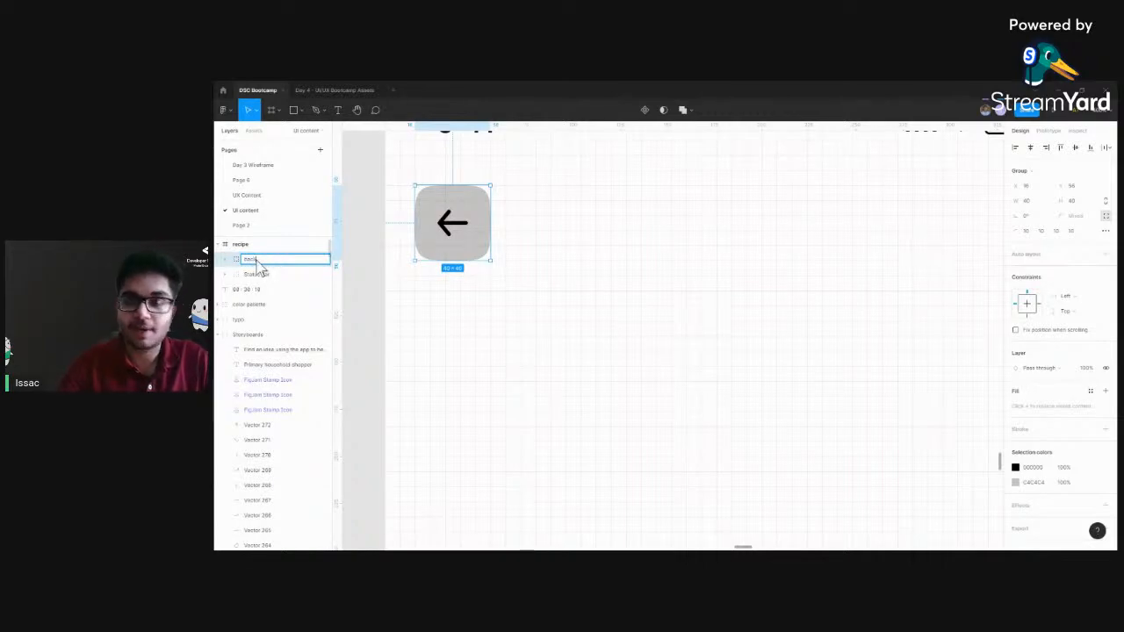
{"action": "left_click", "coordinate": [398, 251]}
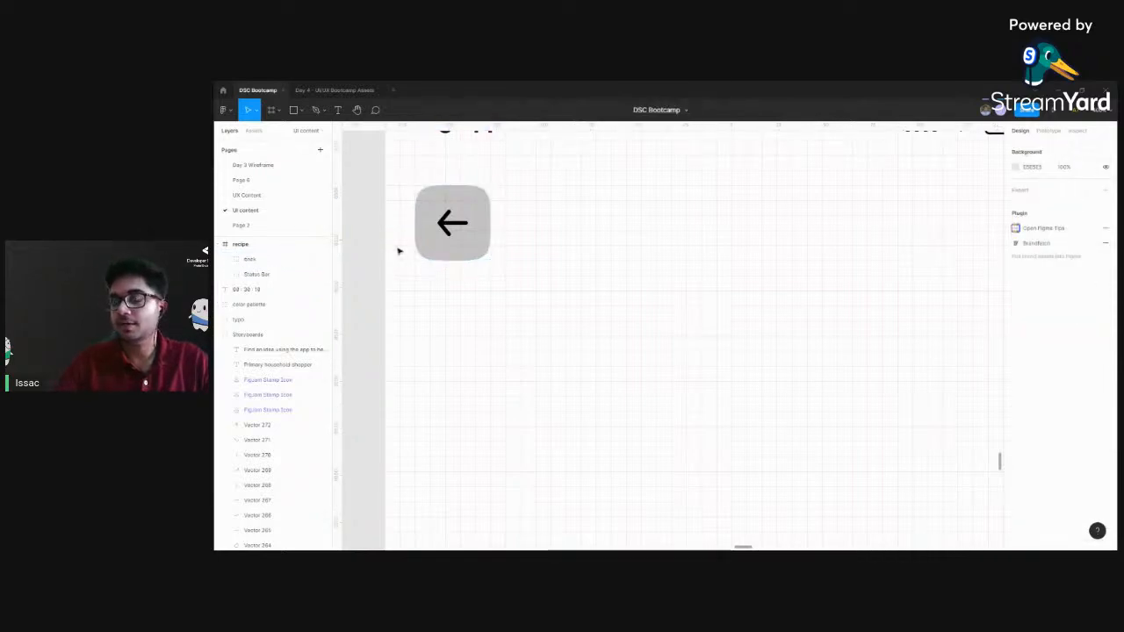
Copy the bookmark button from the finished Beef Stew screen into the recipe frame's header, level with the back button at the opposite edge
{"action": "key", "text": "ctrl+minus"}
{"action": "key", "text": "ctrl+minus"}
{"action": "scroll", "coordinate": [569, 333], "scroll_direction": "right", "scroll_amount": 3}
{"action": "left_click", "coordinate": [489, 306]}
{"action": "key", "text": "ctrl+plus"}
{"action": "left_click_drag", "start_coordinate": [489, 309], "coordinate": [383, 309]}
{"action": "scroll", "coordinate": [752, 306], "scroll_direction": "right", "scroll_amount": 3}
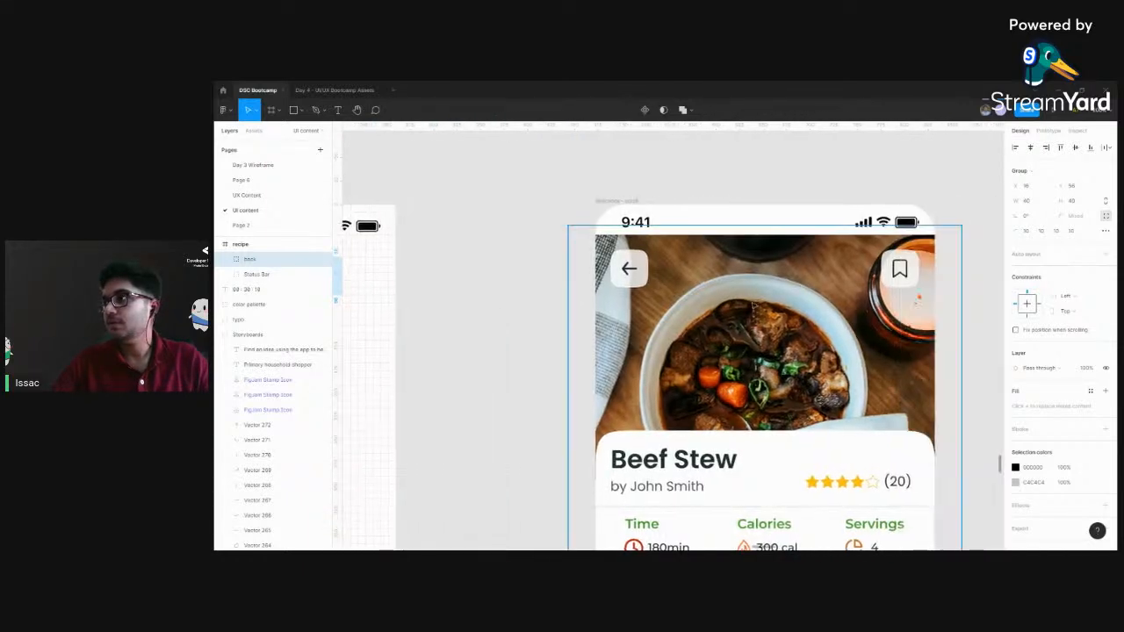
{"action": "left_click", "coordinate": [900, 270]}
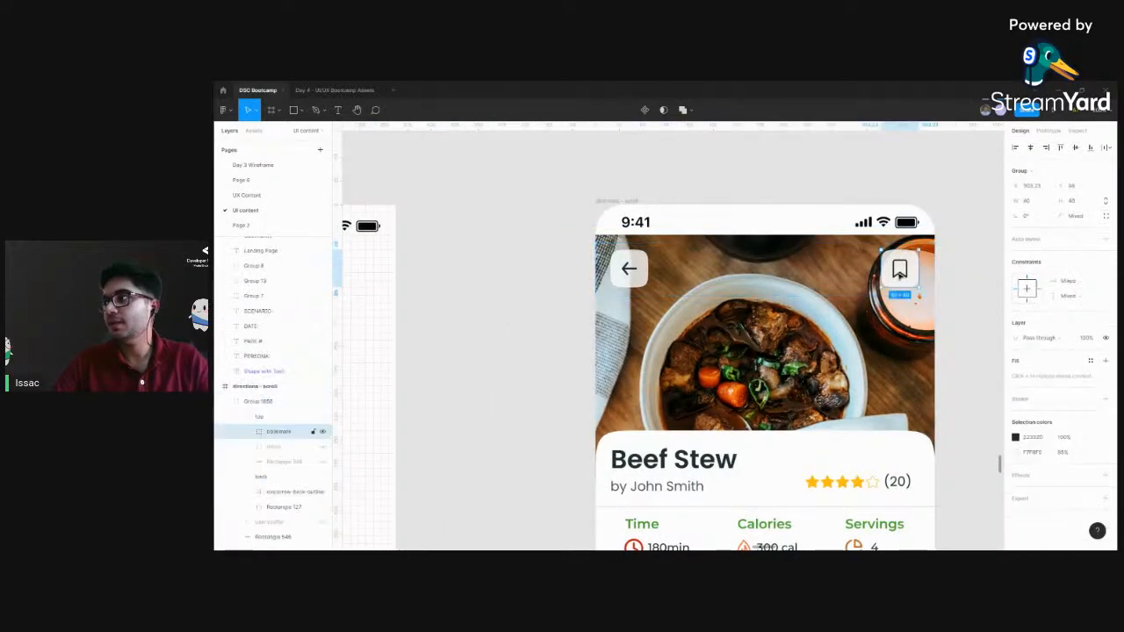
{"action": "left_click_drag", "start_coordinate": [505, 278], "coordinate": [886, 281]}
{"action": "left_click", "coordinate": [446, 207]}
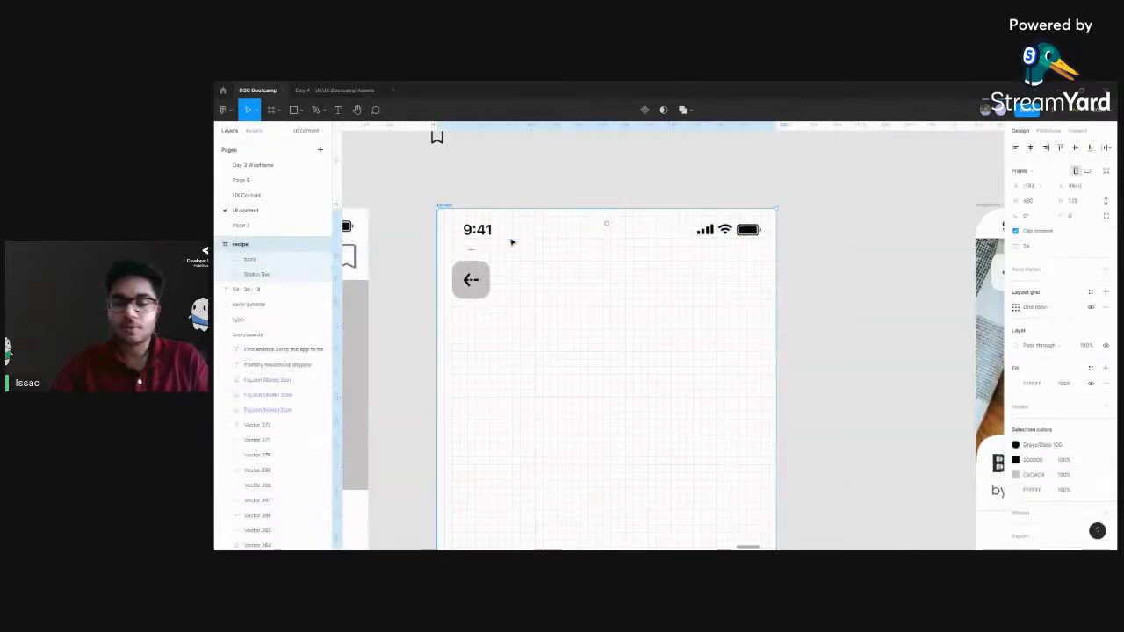
{"action": "key", "text": "ctrl+v"}
{"action": "left_click_drag", "start_coordinate": [606, 377], "coordinate": [742, 279]}
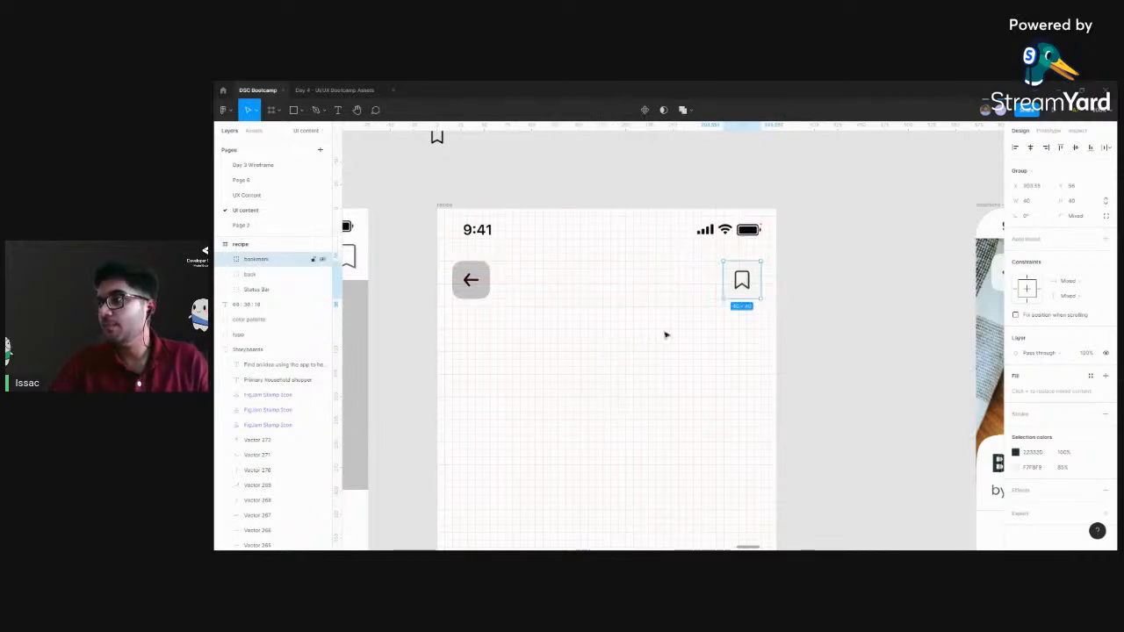
{"action": "scroll", "coordinate": [603, 374], "scroll_direction": "left", "scroll_amount": 2}
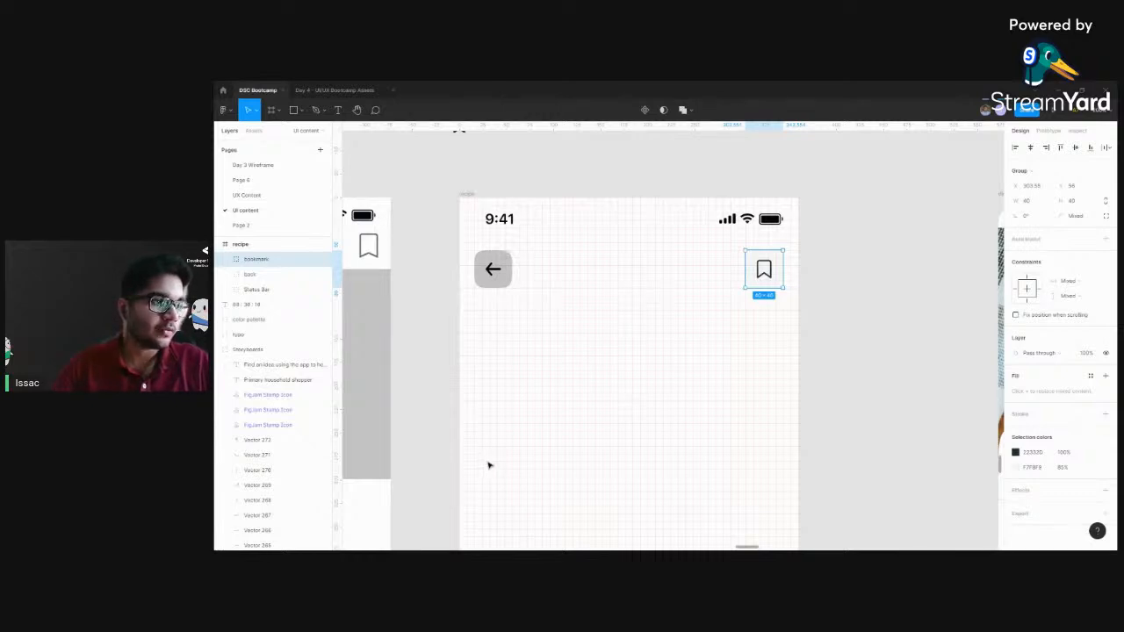
{"action": "scroll", "coordinate": [530, 368], "scroll_direction": "left", "scroll_amount": 2}
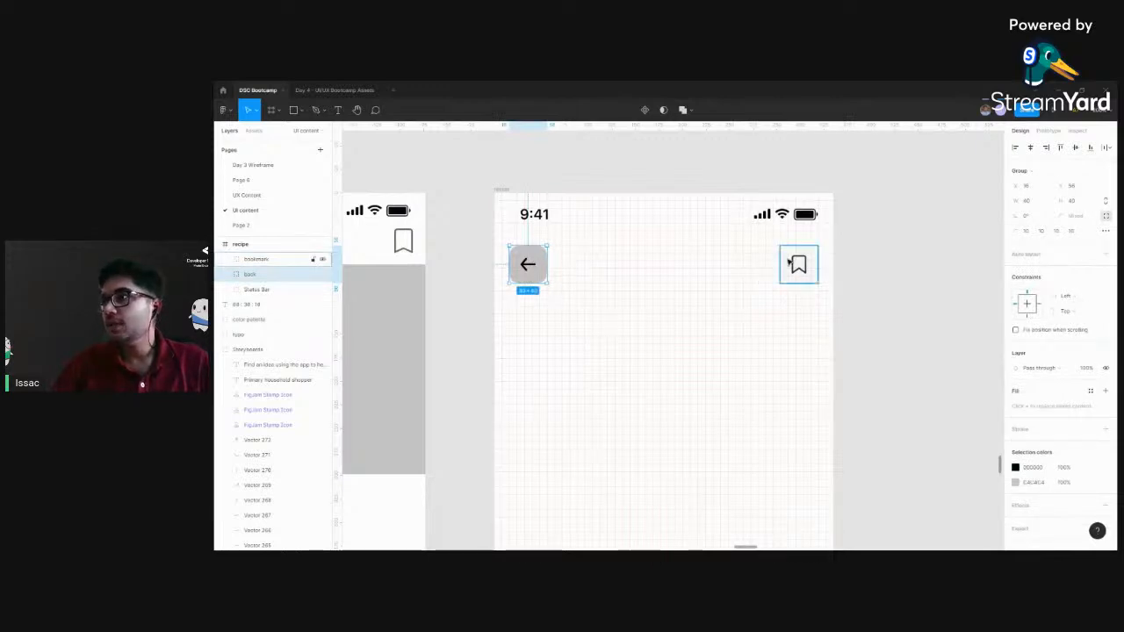
{"action": "left_click_drag", "start_coordinate": [885, 293], "coordinate": [813, 287]}
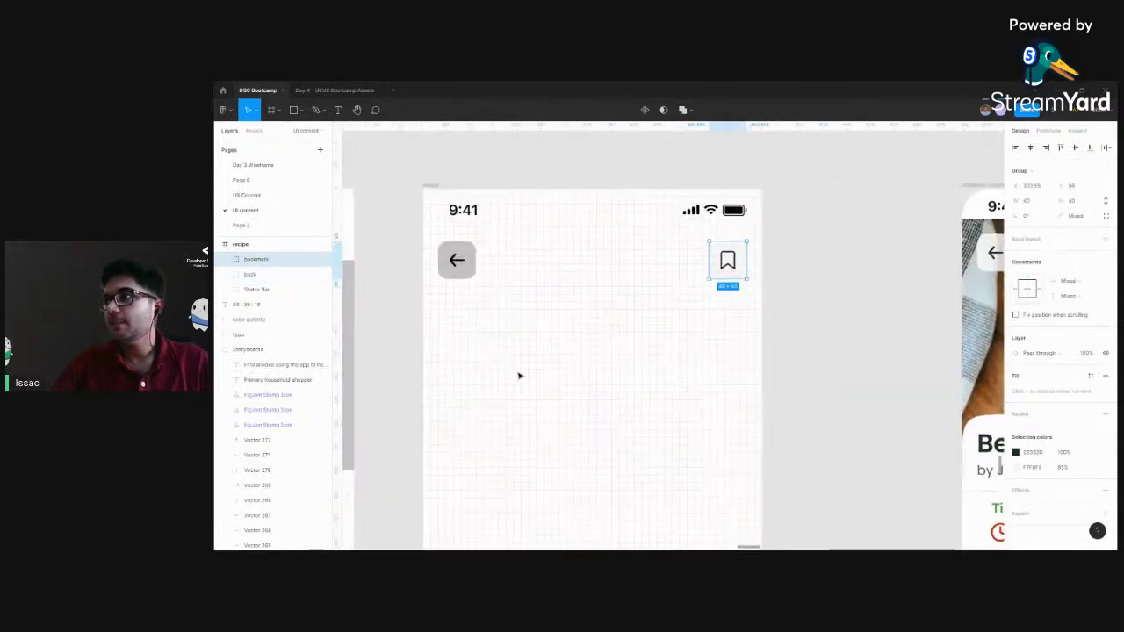
Run the Unsplash plugin and search its photos for food
{"action": "left_click", "coordinate": [432, 403]}
{"action": "left_click_drag", "start_coordinate": [432, 403], "coordinate": [598, 329]}
{"action": "scroll", "coordinate": [630, 318], "scroll_direction": "down", "scroll_amount": 5}
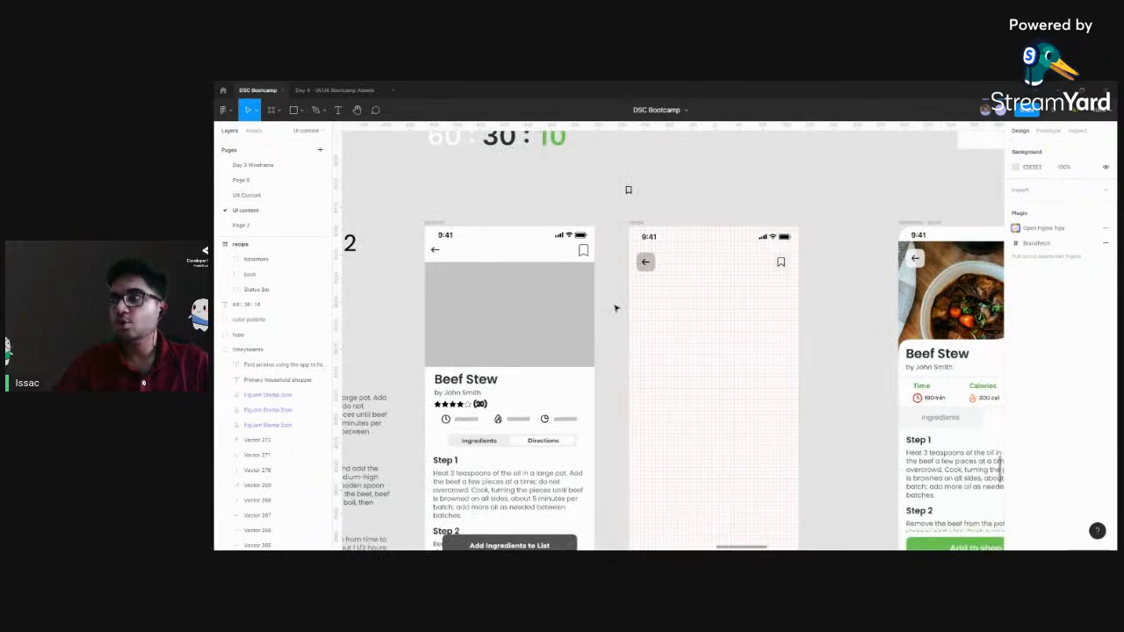
{"action": "right_click", "coordinate": [612, 283]}
{"action": "mouse_move", "coordinate": [641, 329]}
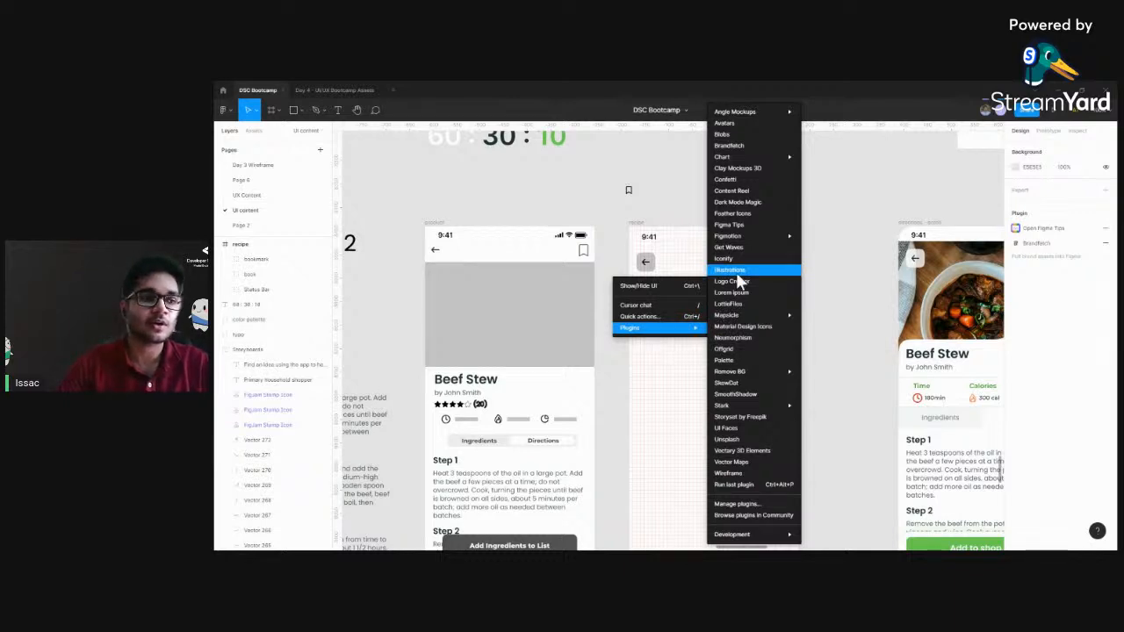
{"action": "left_click", "coordinate": [735, 442]}
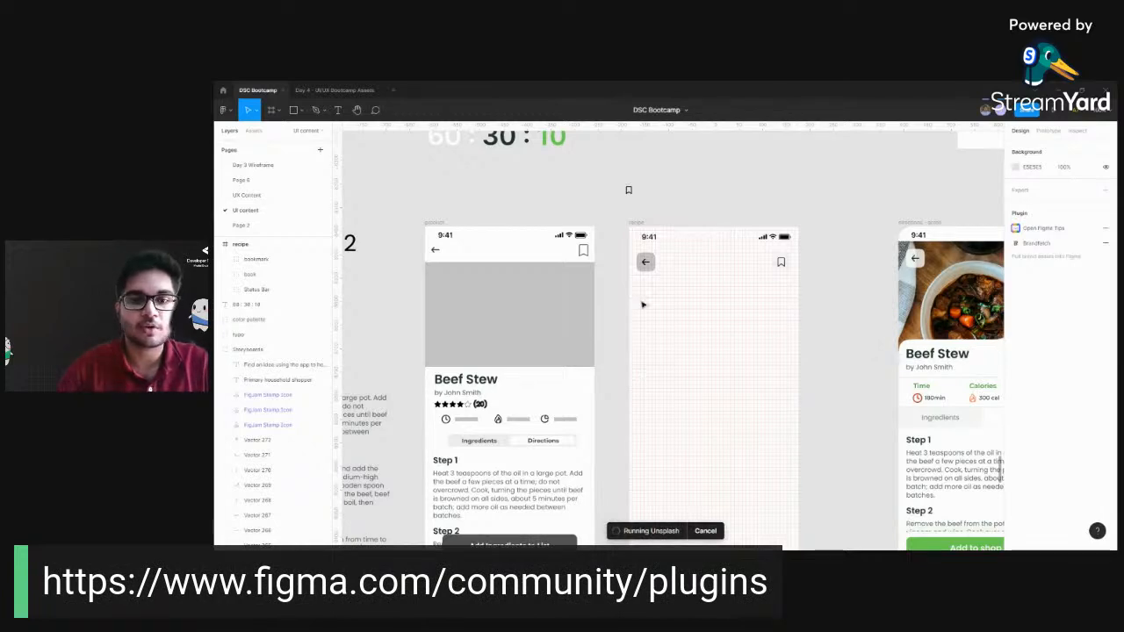
{"action": "left_click_drag", "start_coordinate": [656, 156], "coordinate": [688, 172]}
{"action": "left_click", "coordinate": [656, 209]}
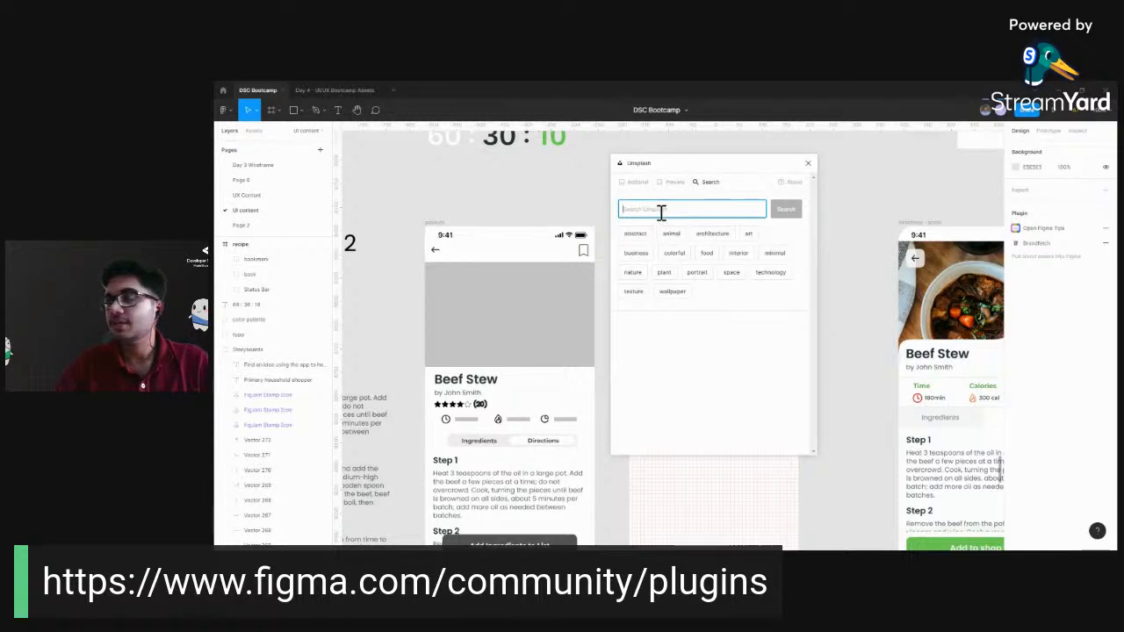
{"action": "type", "text": "food"}
{"action": "key", "text": "Return"}
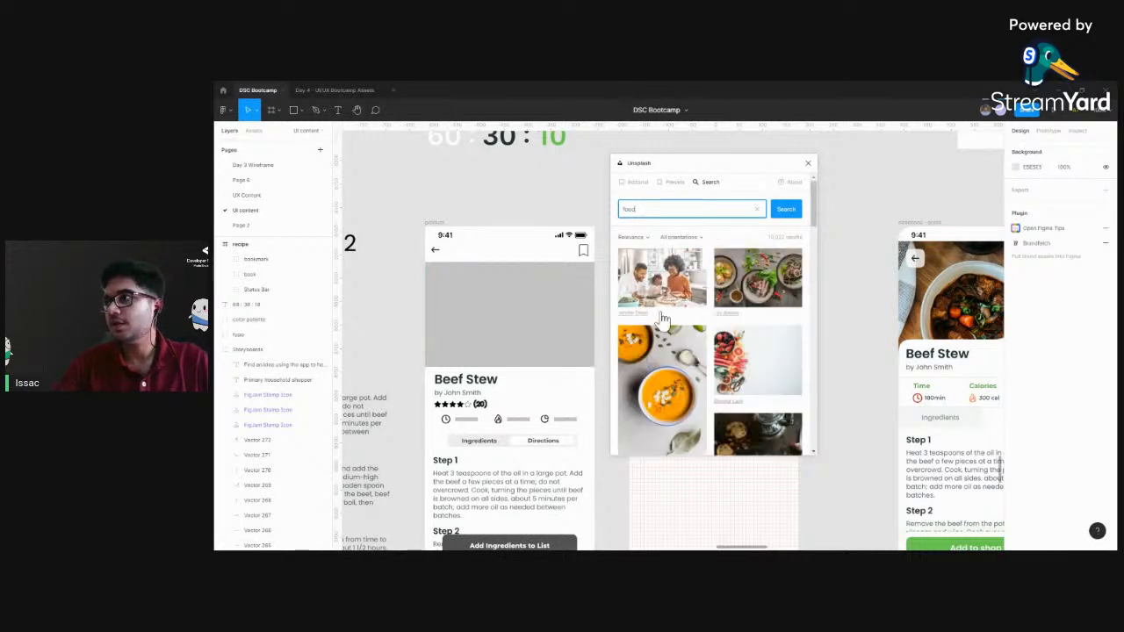
Draw an image placeholder rectangle about 360 × 252 across the full width of the recipe frame, just below the status bar
{"action": "left_click_drag", "start_coordinate": [677, 169], "coordinate": [779, 173]}
{"action": "scroll", "coordinate": [471, 140], "scroll_direction": "right", "scroll_amount": 5}
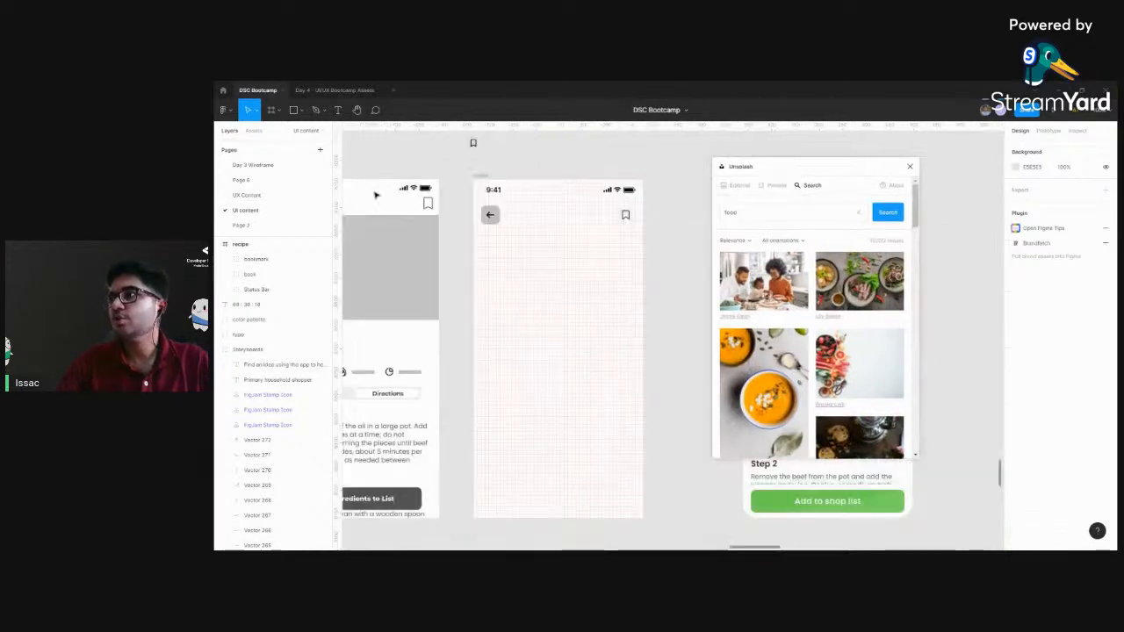
{"action": "scroll", "coordinate": [562, 369], "scroll_direction": "down", "scroll_amount": 3}
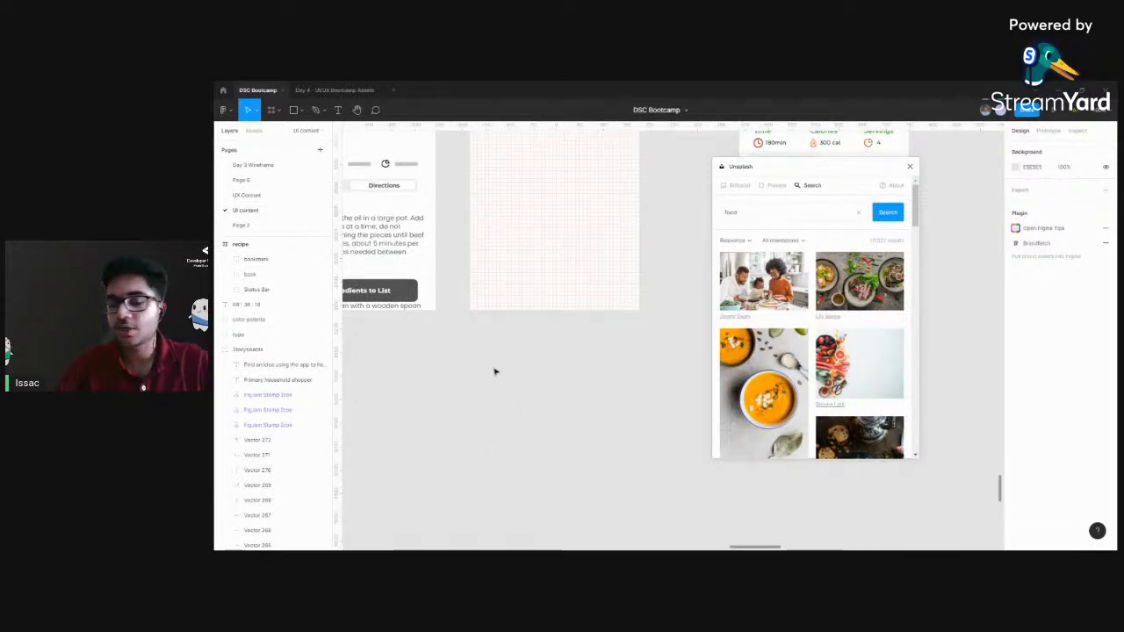
{"action": "key", "text": "r"}
{"action": "scroll", "coordinate": [502, 404], "scroll_direction": "up", "scroll_amount": 6}
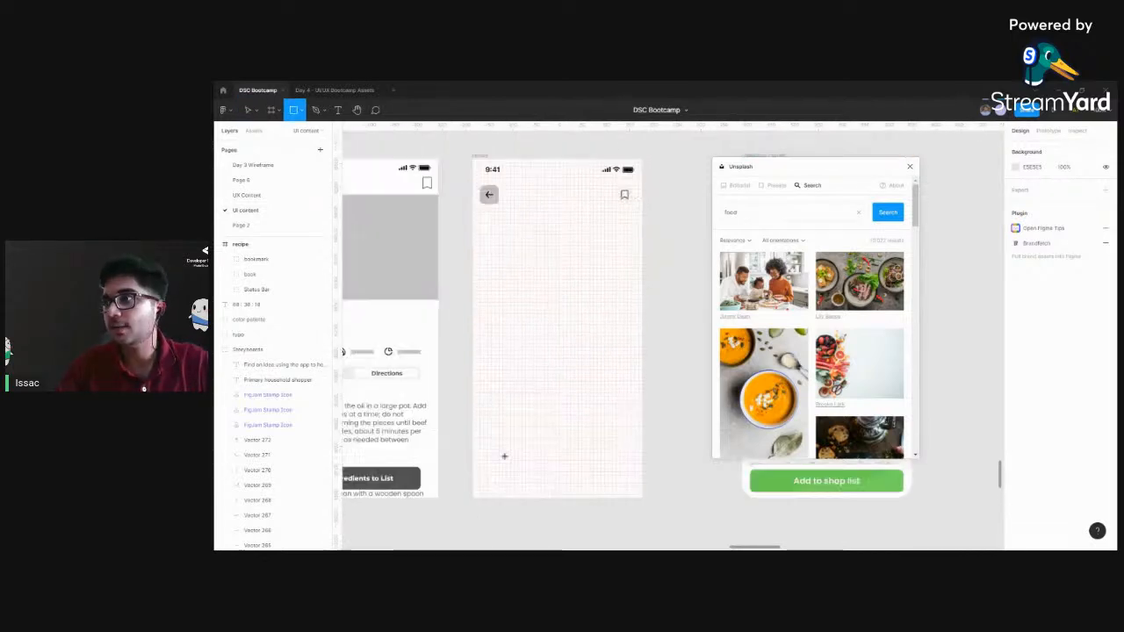
{"action": "scroll", "coordinate": [500, 487], "scroll_direction": "down", "scroll_amount": 2}
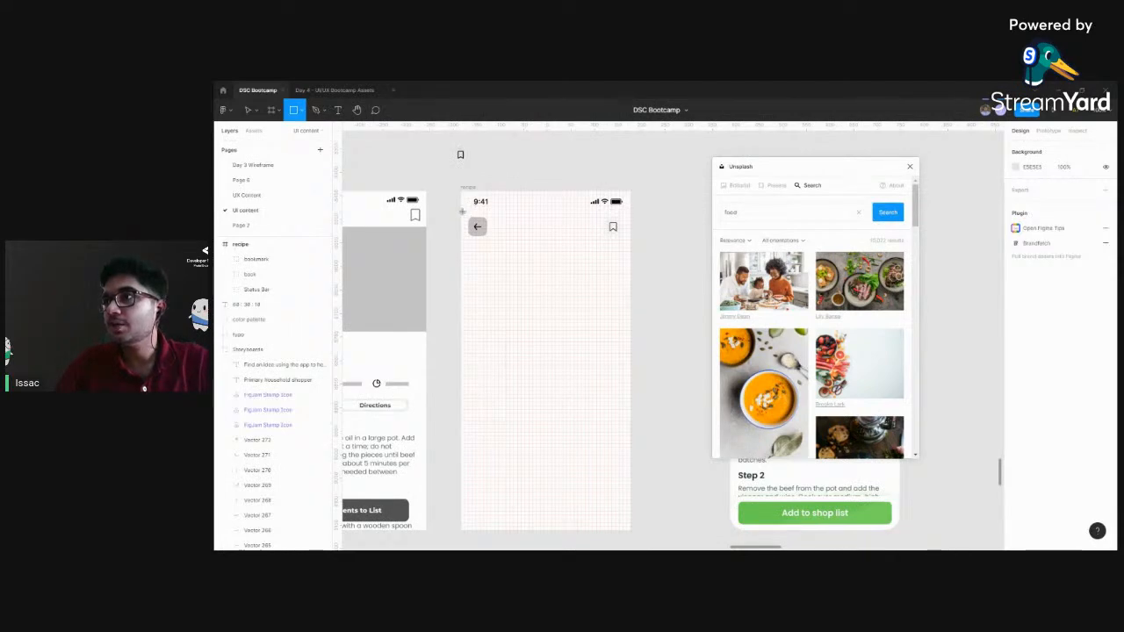
{"action": "left_click_drag", "start_coordinate": [460, 213], "coordinate": [630, 325]}
{"action": "left_click_drag", "start_coordinate": [626, 326], "coordinate": [631, 332]}
{"action": "left_click", "coordinate": [640, 172]}
Try to lower the placeholder rectangle in the layer order and fill it with the Unsplash photo of several dishes on a dark table
{"action": "left_click", "coordinate": [564, 270]}
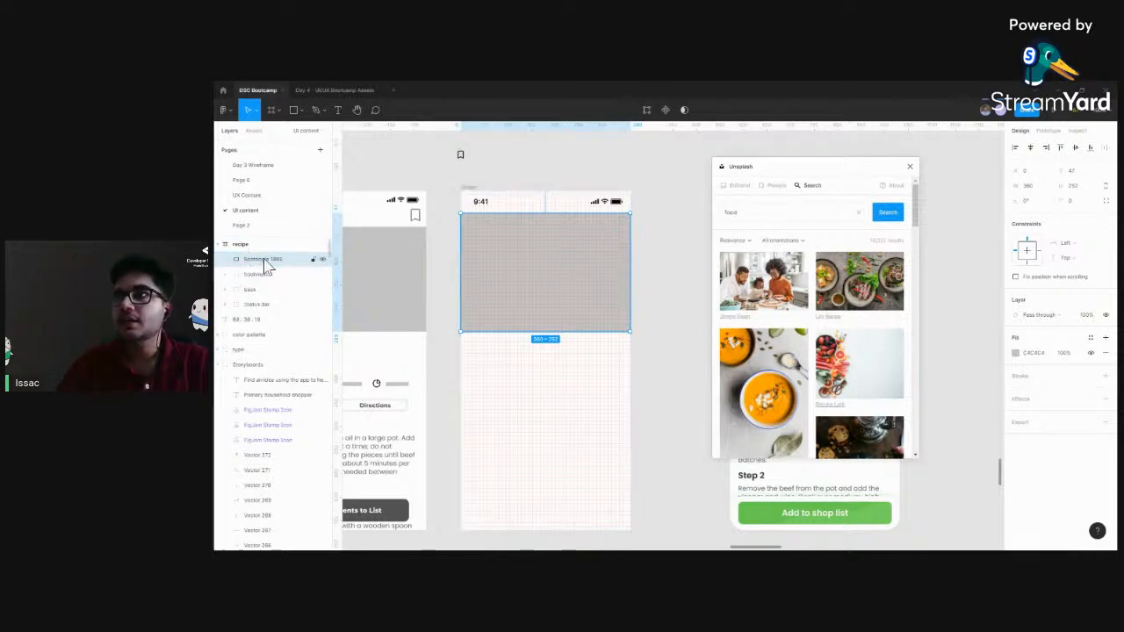
{"action": "mouse_move", "coordinate": [266, 268]}
{"action": "left_mouse_down"}
{"action": "mouse_move", "coordinate": [249, 238]}
{"action": "mouse_move", "coordinate": [268, 275]}
{"action": "left_mouse_up"}
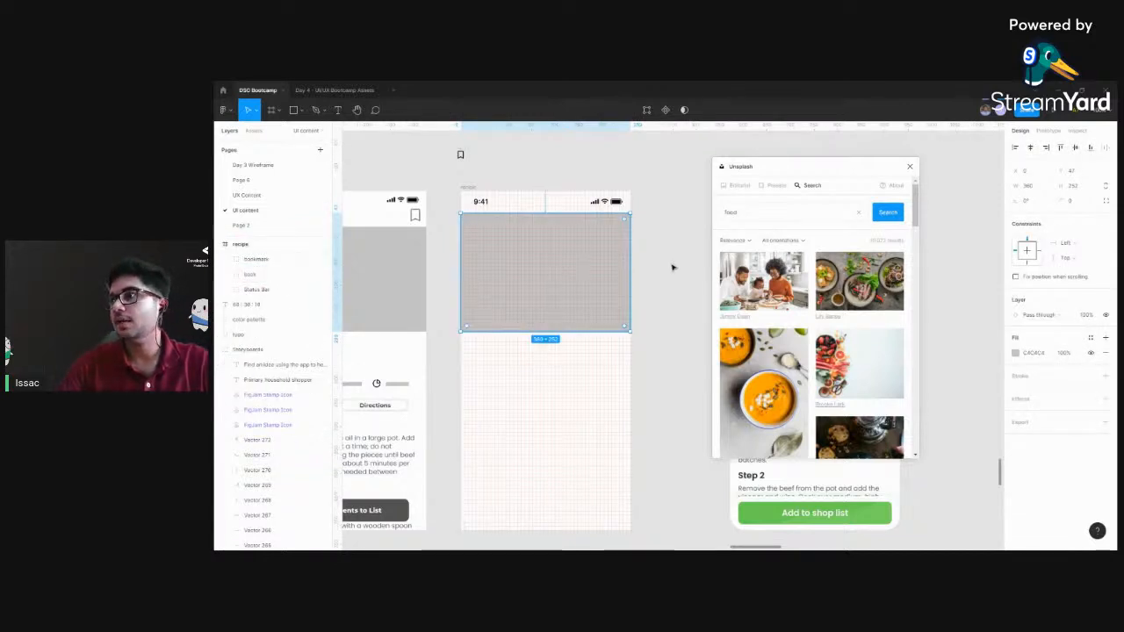
{"action": "left_click", "coordinate": [859, 288]}
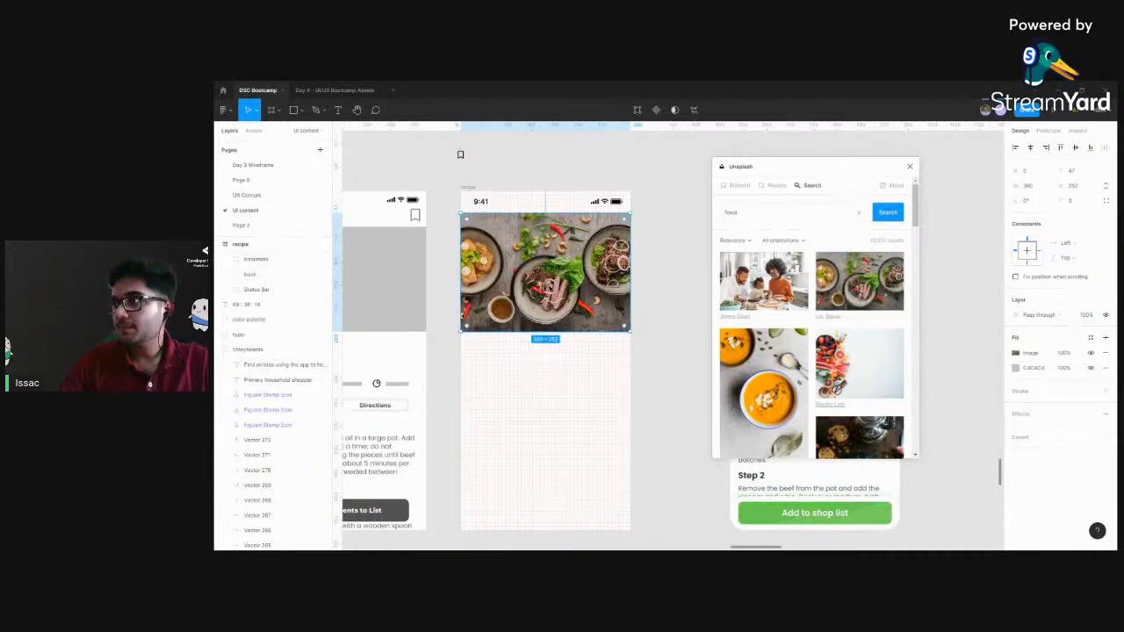
{"action": "left_click", "coordinate": [909, 167]}
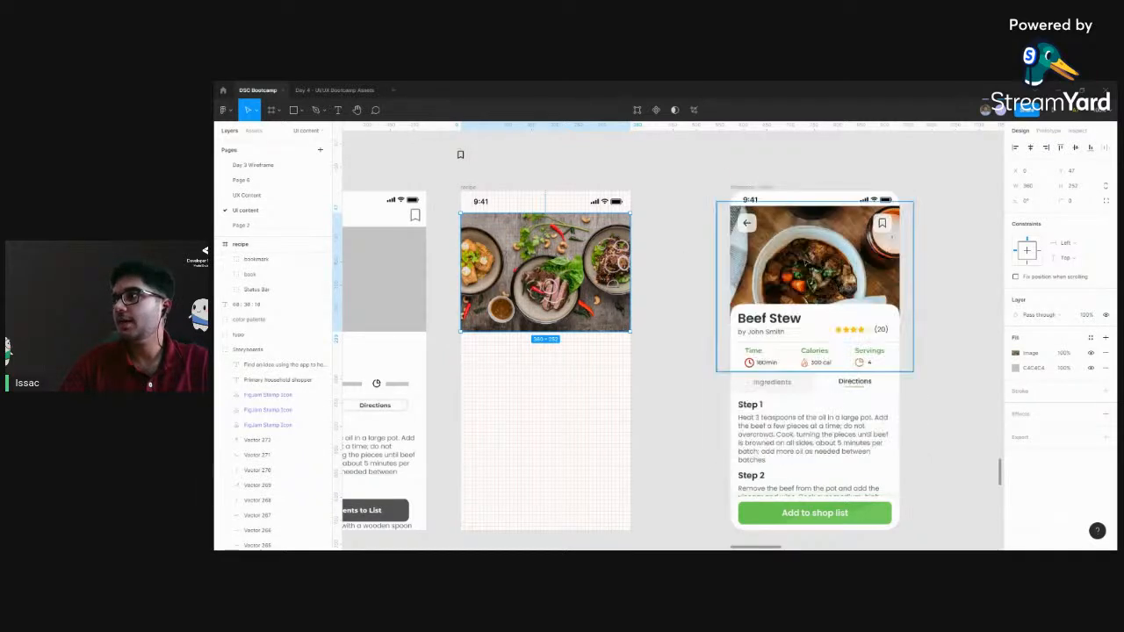
Delete the photo-filled rectangle from the recipe frame
{"action": "left_click", "coordinate": [806, 258]}
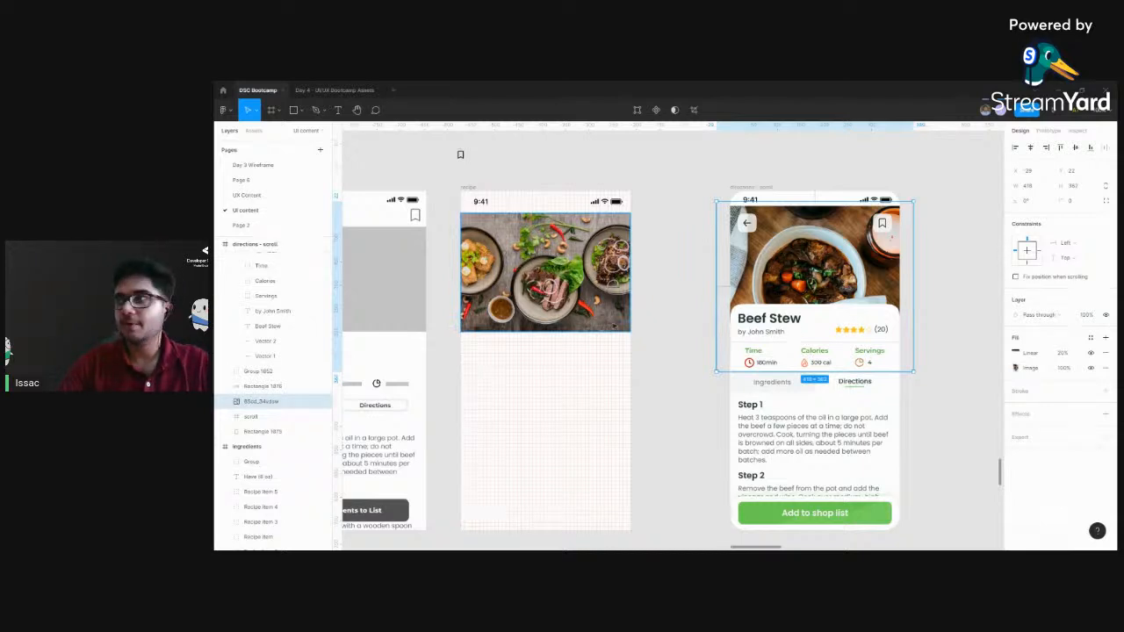
{"action": "left_click", "coordinate": [555, 277]}
{"action": "key", "text": "Delete"}
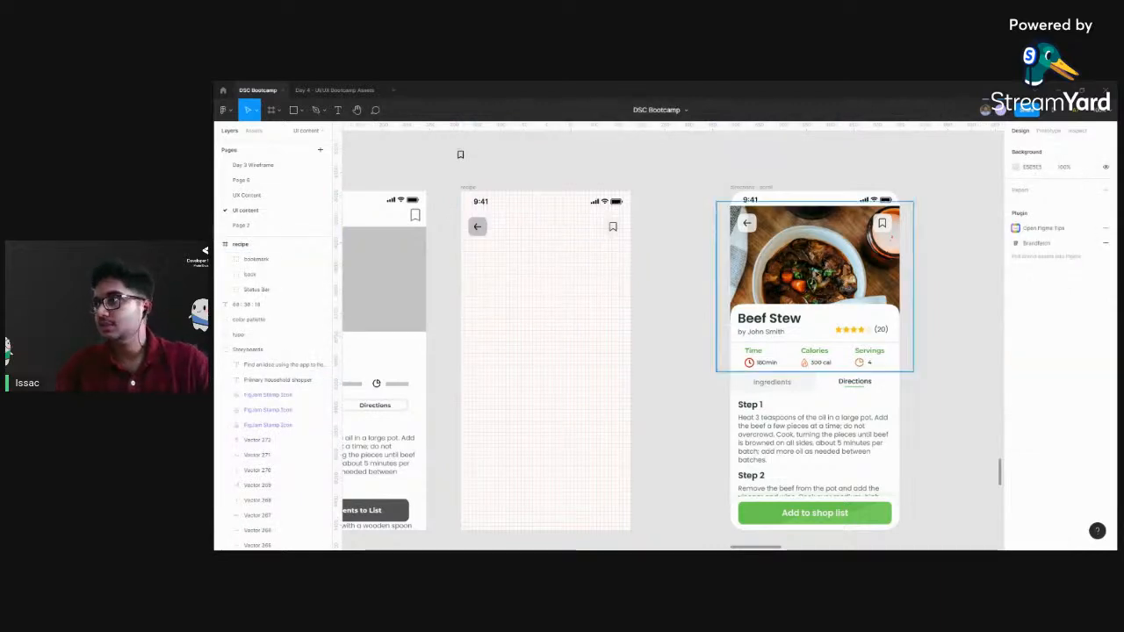
Copy the beef stew photo from the finished screen into the recipe frame, placing it below the status bar at X -29, Y 48
{"action": "left_click", "coordinate": [824, 261]}
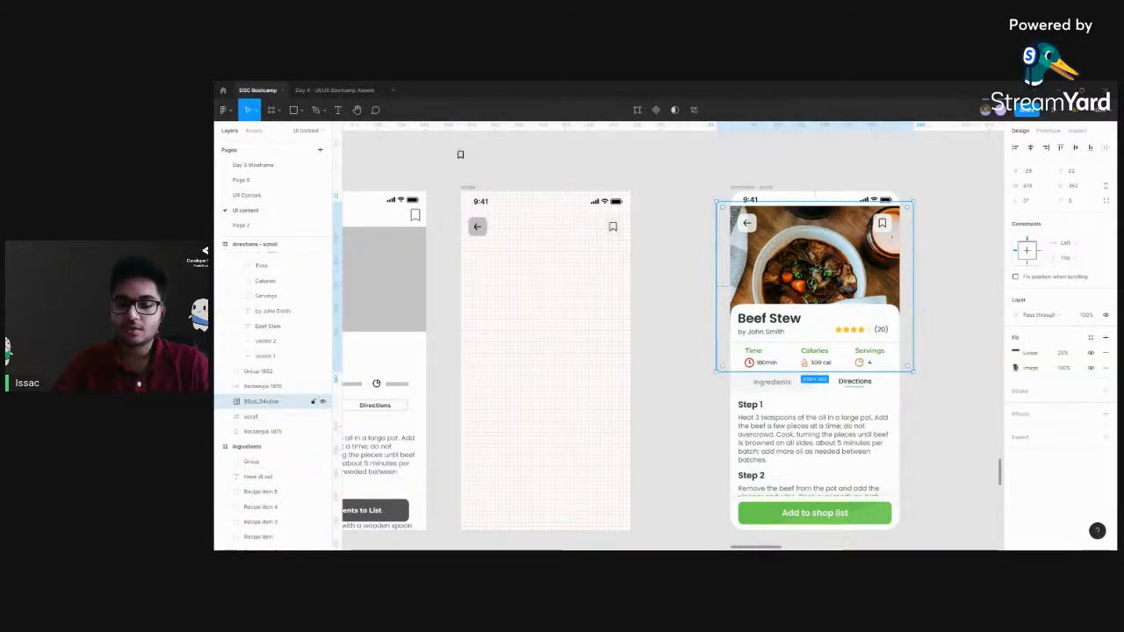
{"action": "left_click_drag", "start_coordinate": [820, 260], "coordinate": [545, 301]}
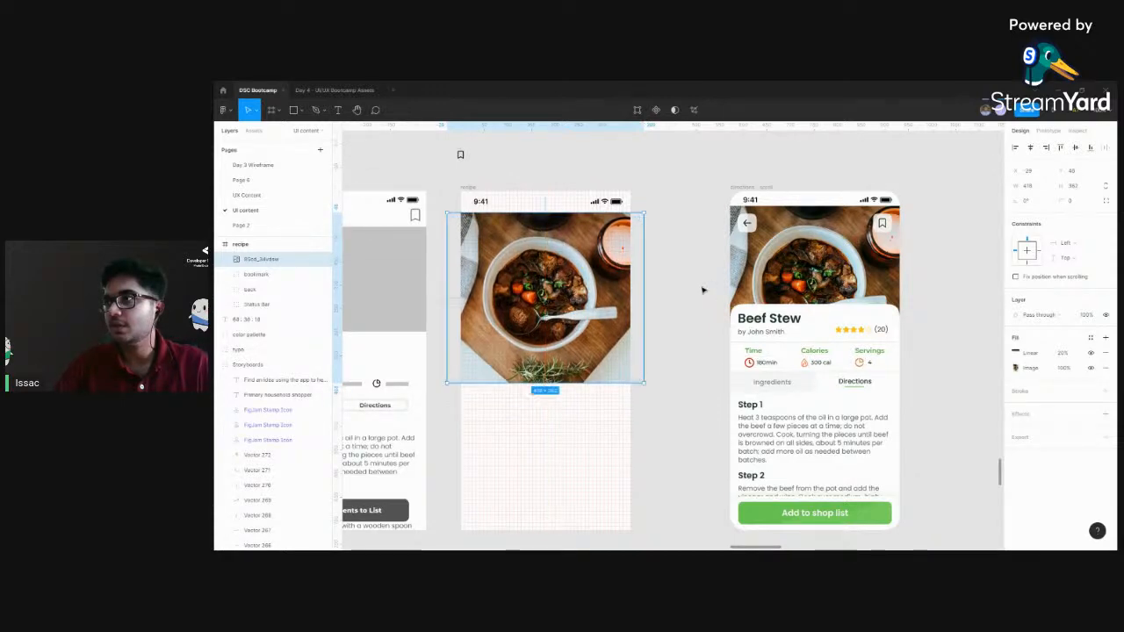
{"action": "key", "text": "ctrl+plus"}
{"action": "key", "text": "ctrl+plus"}
{"action": "left_click_drag", "start_coordinate": [664, 226], "coordinate": [896, 449]}
{"action": "left_click_drag", "start_coordinate": [404, 132], "coordinate": [661, 310]}
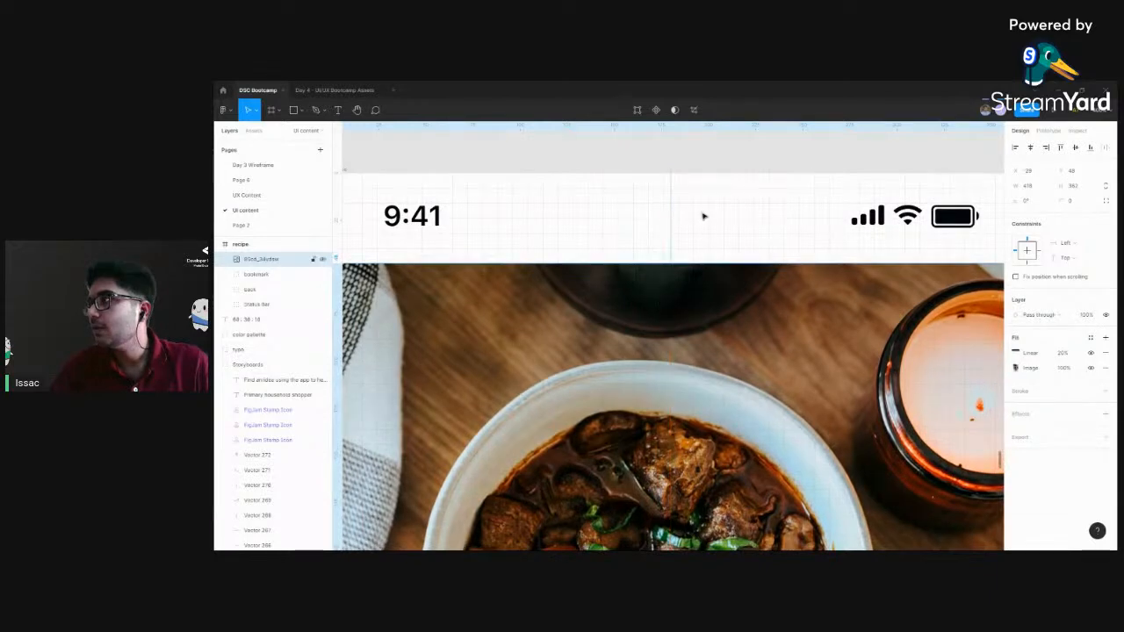
{"action": "left_click", "coordinate": [705, 169]}
Move the beef stew photo layer beneath the bookmark and back button groups, keeping it above the Status Bar layer
{"action": "key", "text": "ctrl+minus"}
{"action": "key", "text": "ctrl+minus"}
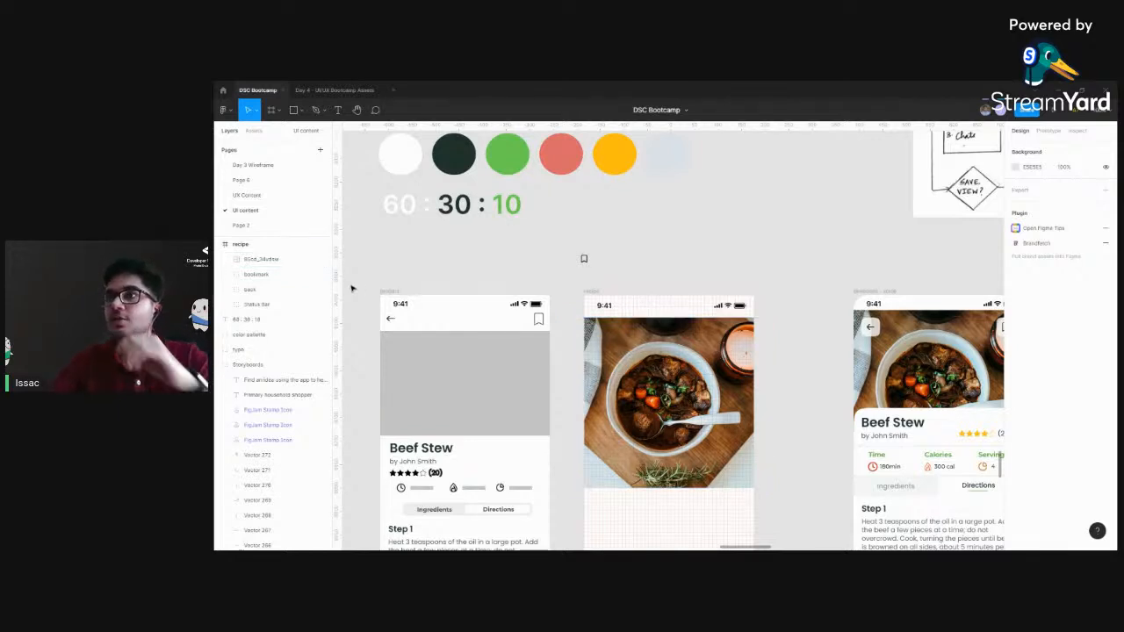
{"action": "left_click", "coordinate": [268, 261]}
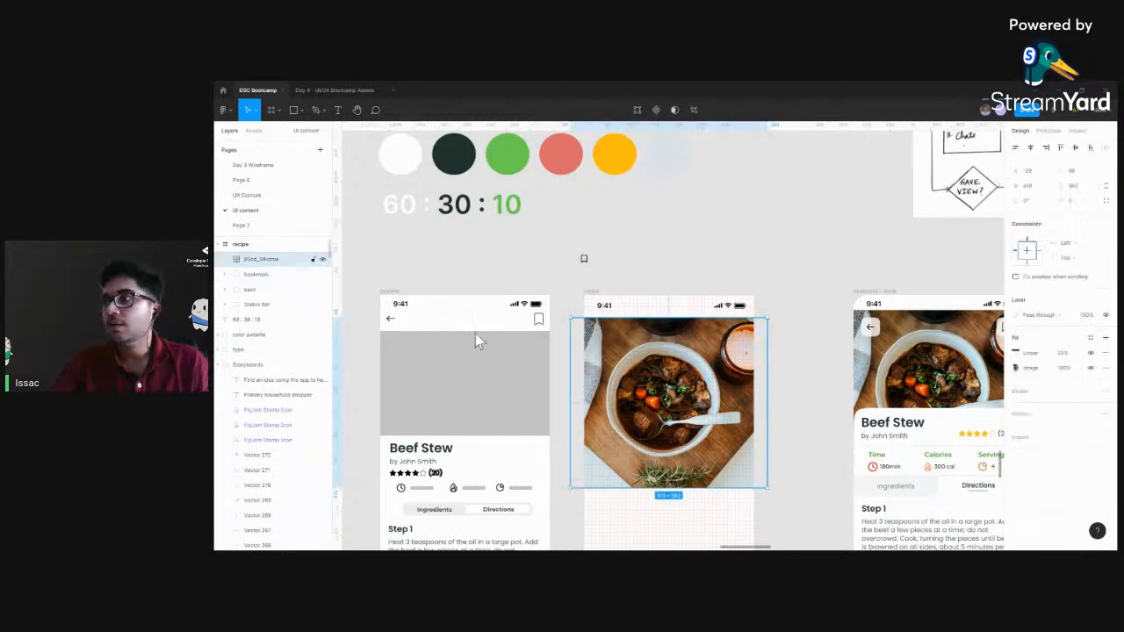
{"action": "left_click", "coordinate": [264, 275]}
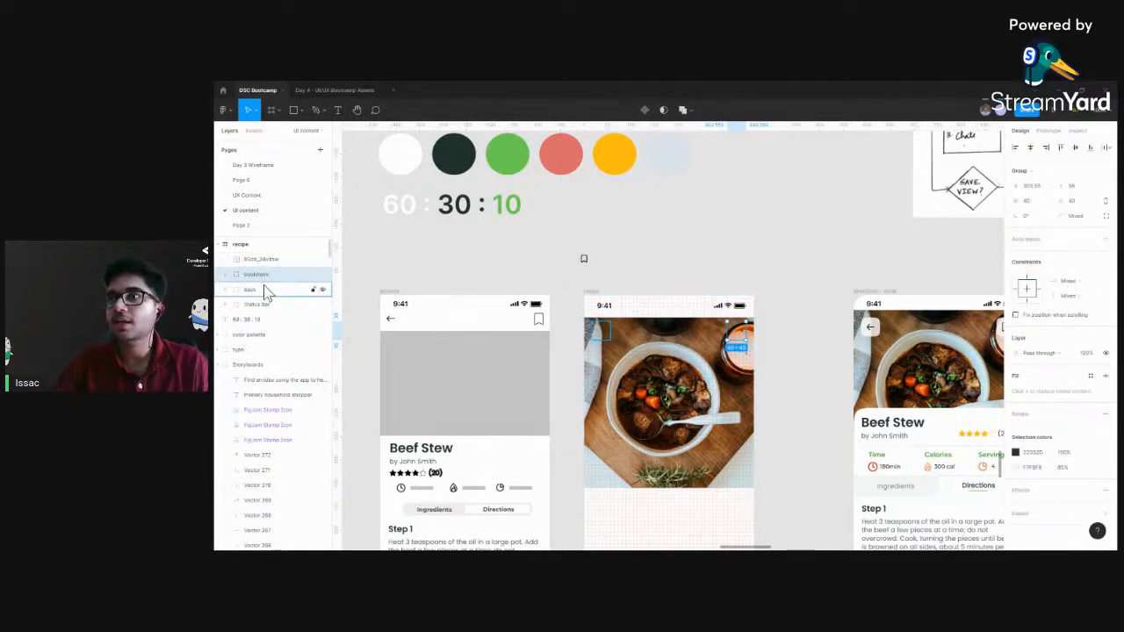
{"action": "left_click", "coordinate": [266, 293]}
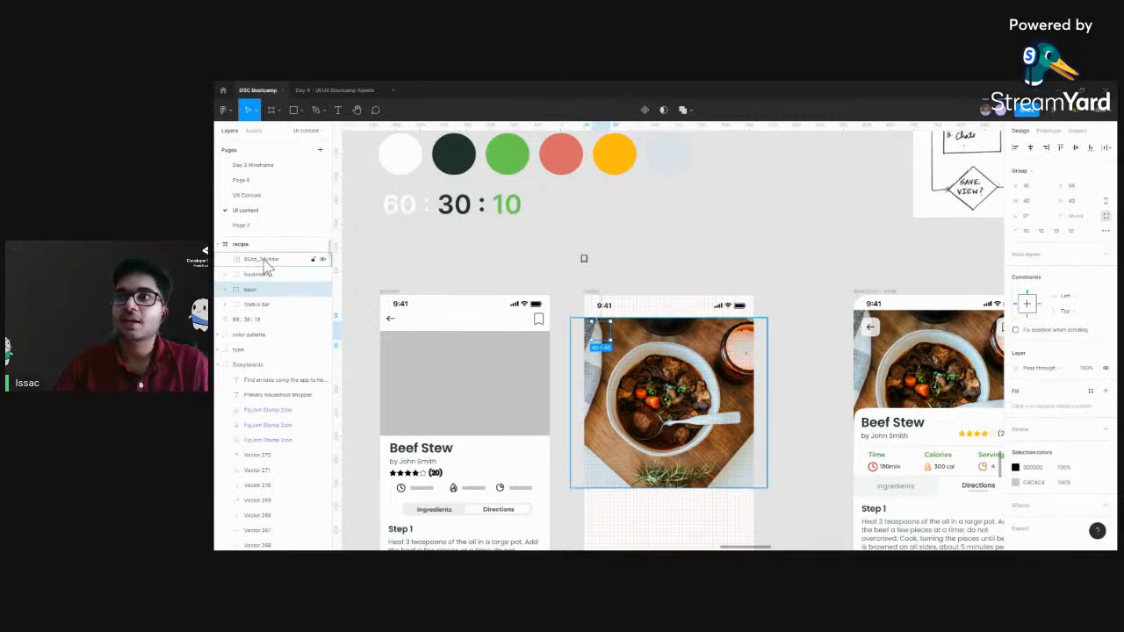
{"action": "left_click", "coordinate": [268, 263]}
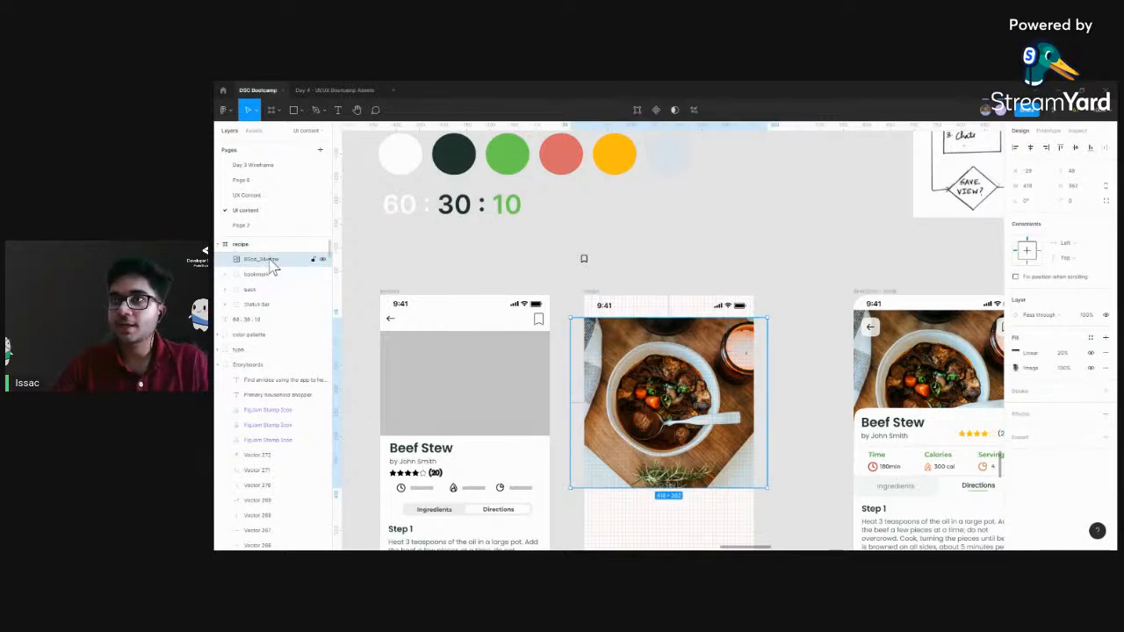
{"action": "left_click_drag", "start_coordinate": [269, 259], "coordinate": [271, 294]}
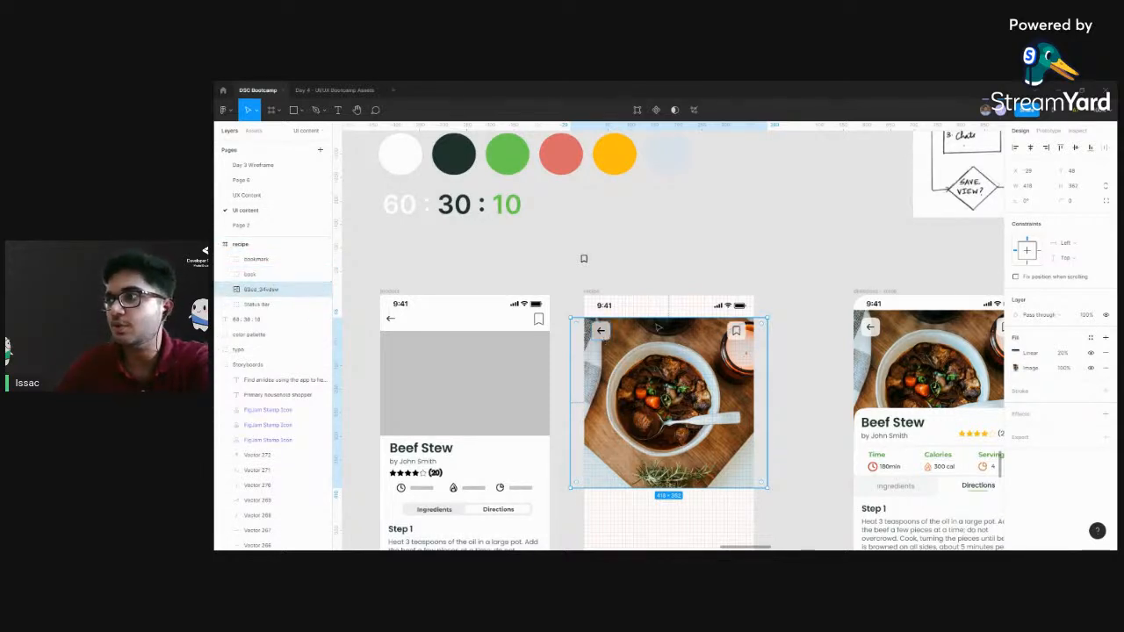
Change the fill of the back button's background rectangle to white (FFFFFF)
{"action": "left_click", "coordinate": [603, 339]}
{"action": "key", "text": "ctrl+plus"}
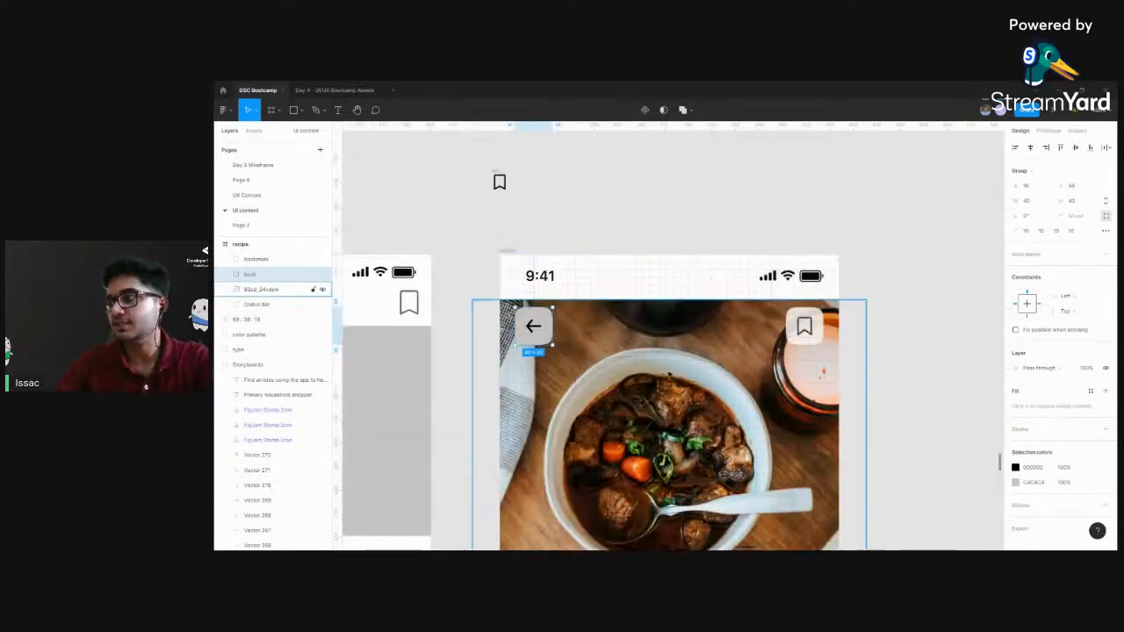
{"action": "scroll", "coordinate": [615, 351], "scroll_direction": "down", "scroll_amount": 1}
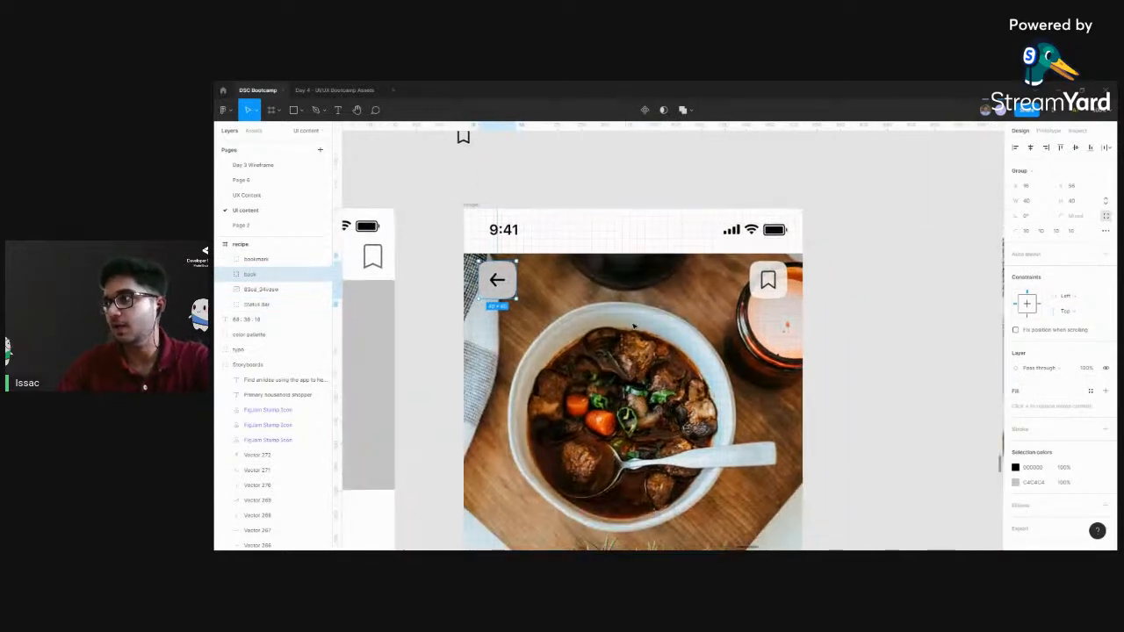
{"action": "double_click", "coordinate": [509, 291]}
{"action": "left_click", "coordinate": [851, 282]}
{"action": "left_click_drag", "start_coordinate": [859, 283], "coordinate": [775, 323]}
{"action": "key", "text": "ctrl+plus"}
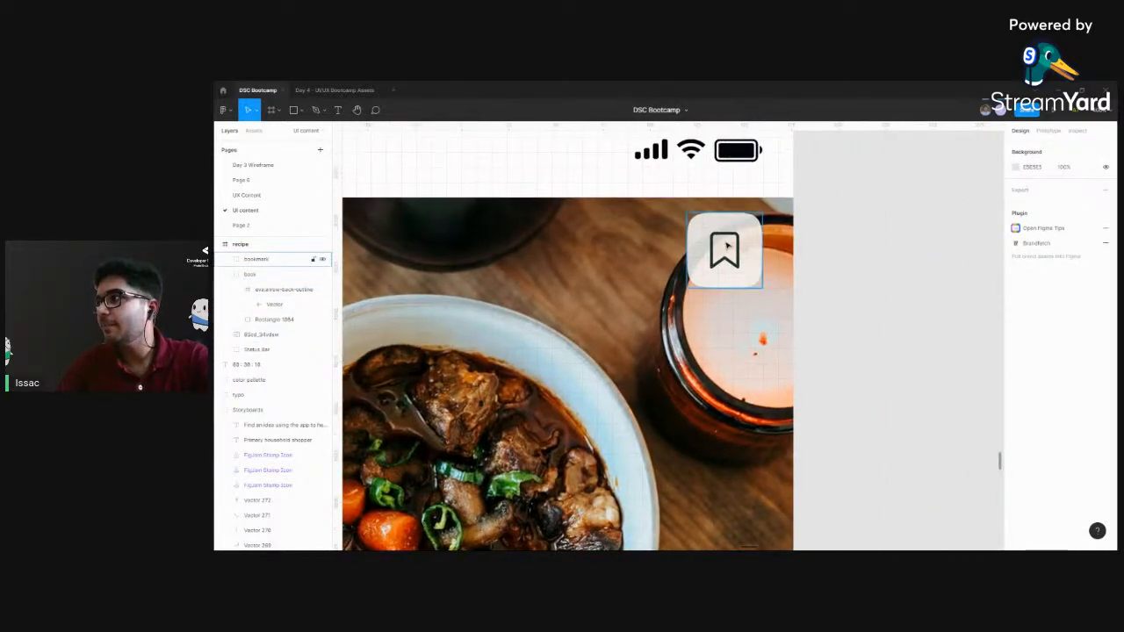
{"action": "left_click_drag", "start_coordinate": [649, 325], "coordinate": [970, 345]}
{"action": "key", "text": "ctrl+minus"}
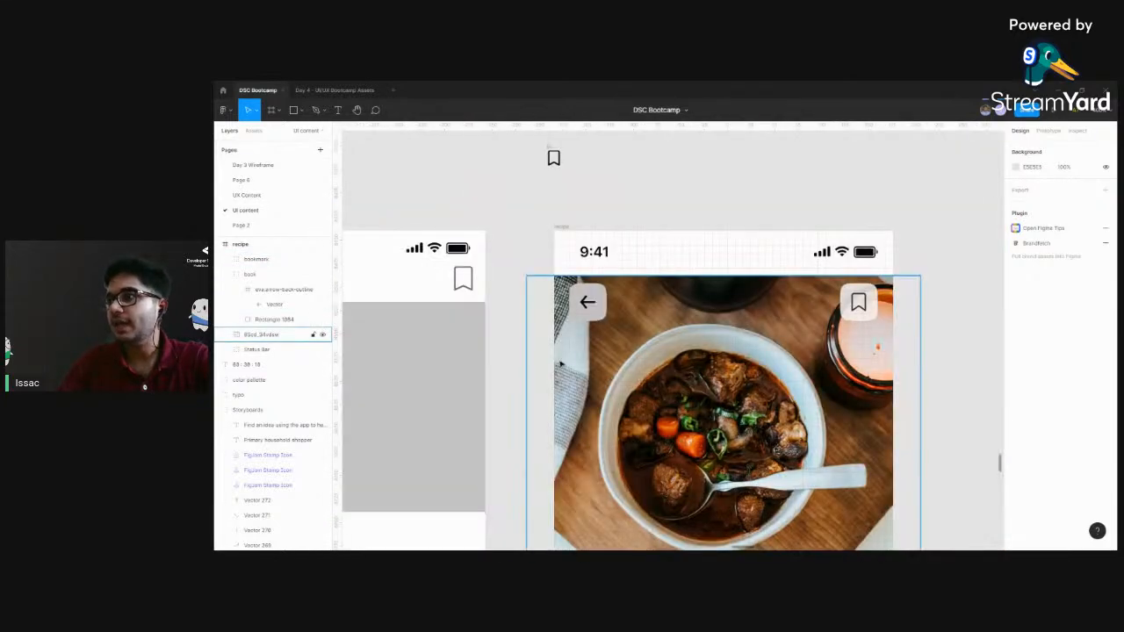
{"action": "double_click", "coordinate": [609, 302]}
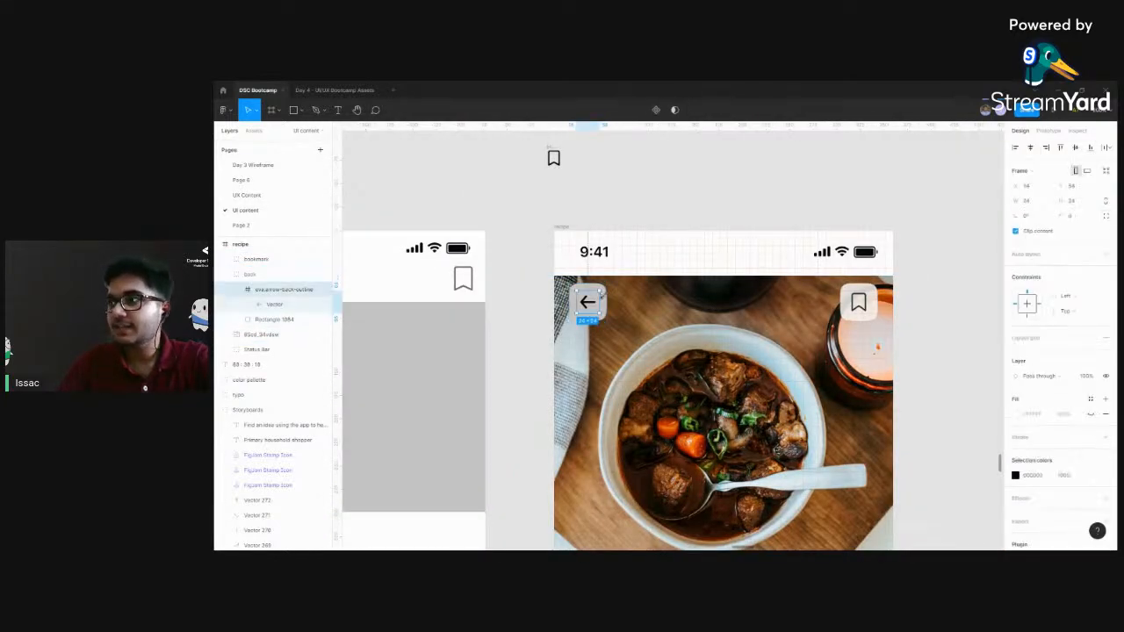
{"action": "left_click", "coordinate": [285, 319]}
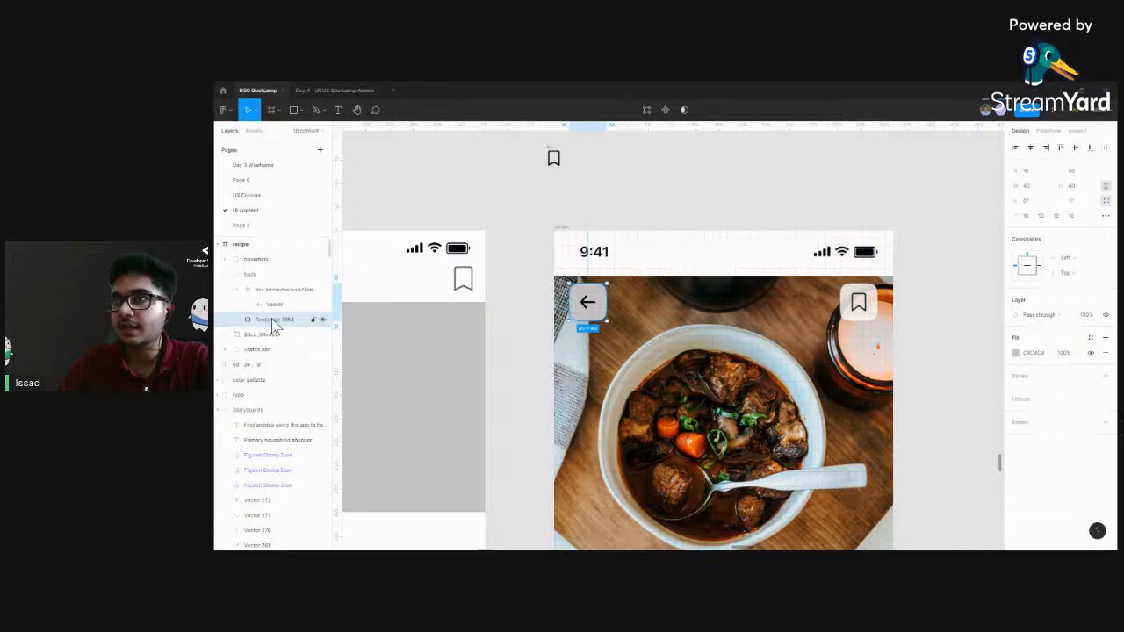
{"action": "left_click", "coordinate": [1016, 352]}
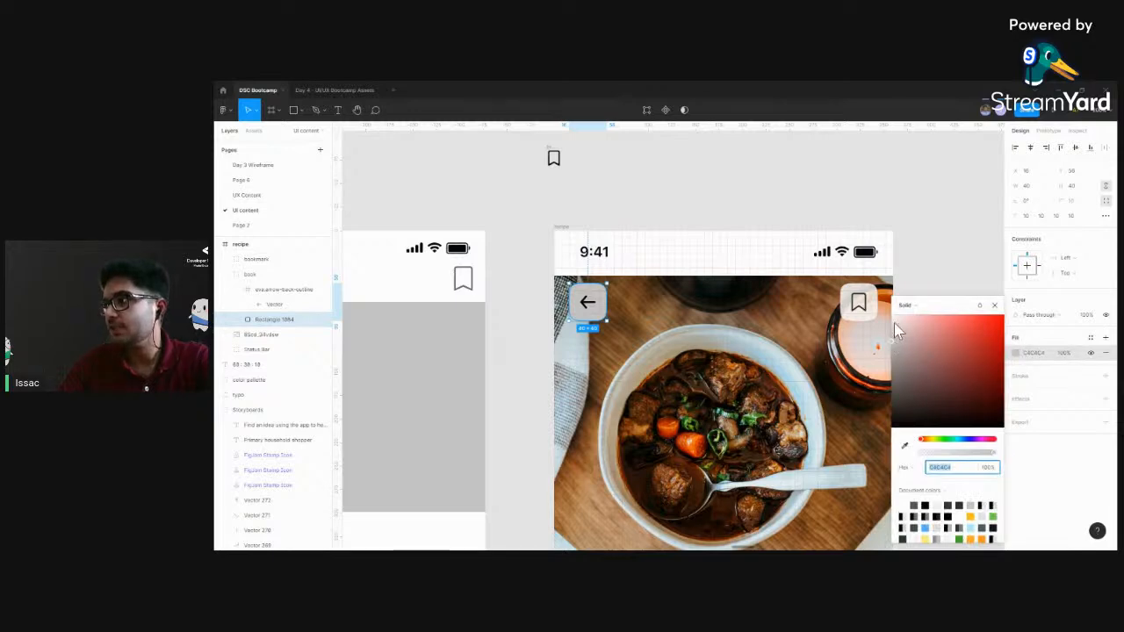
{"action": "left_click_drag", "start_coordinate": [894, 325], "coordinate": [892, 311]}
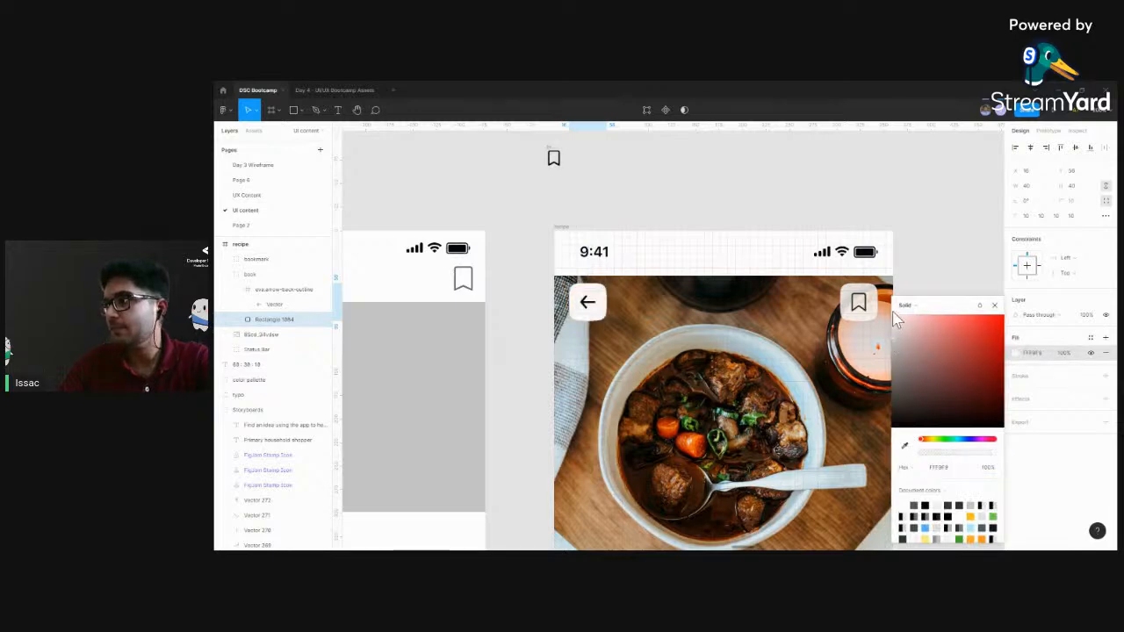
{"action": "left_click", "coordinate": [995, 306]}
{"action": "left_click", "coordinate": [745, 191]}
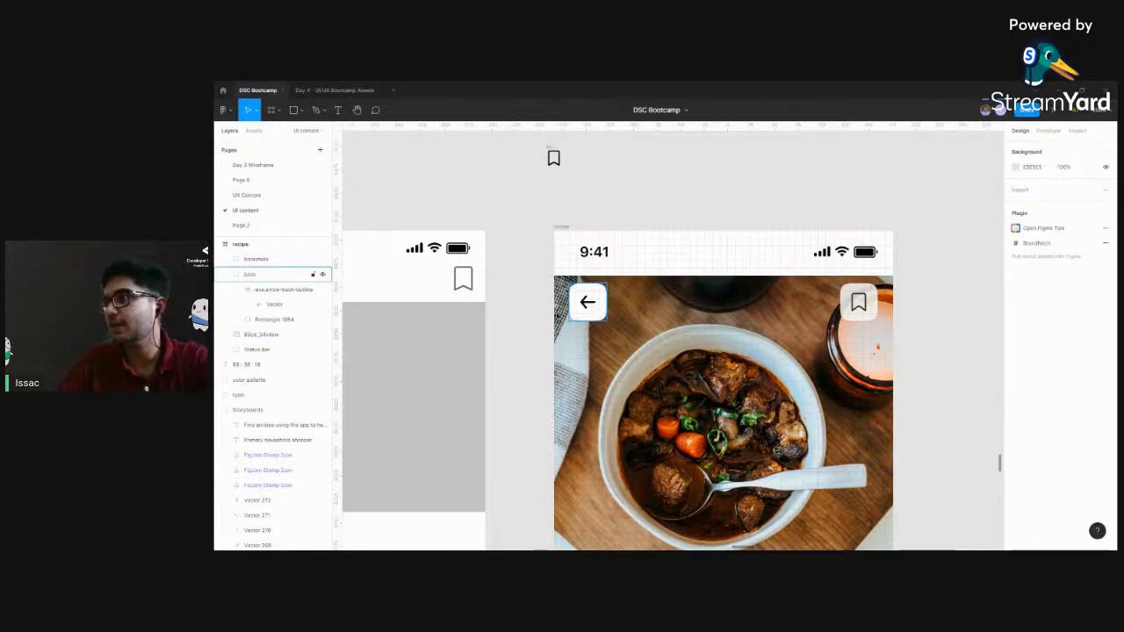
Lower the fill opacity of the back button's white background rectangle to match the semi-transparent bookmark button
{"action": "left_click", "coordinate": [263, 320]}
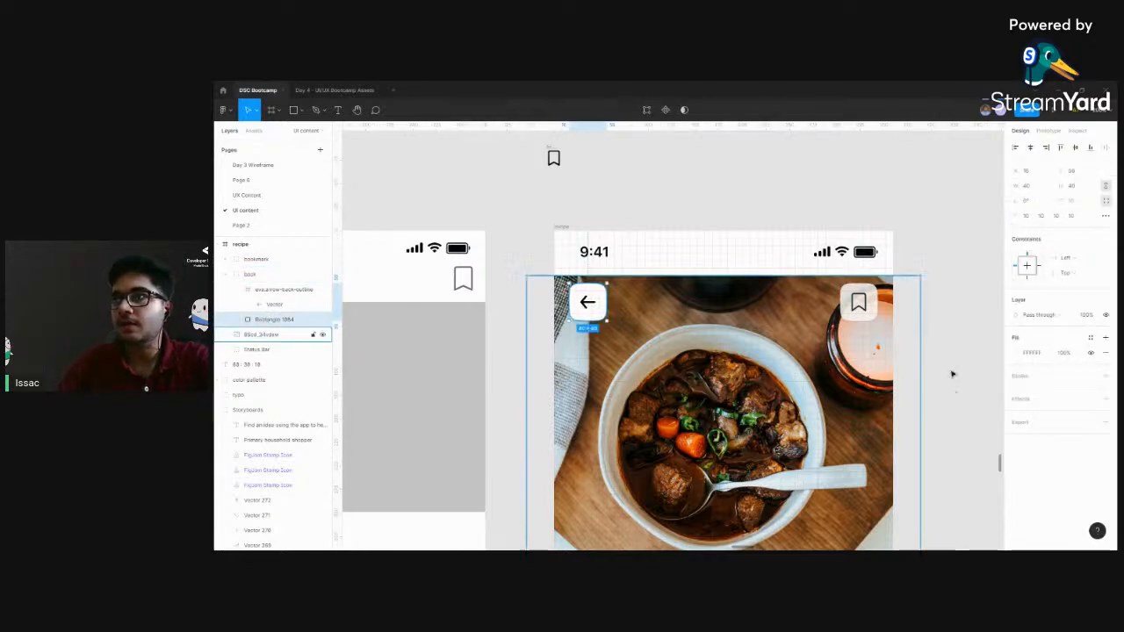
{"action": "left_click", "coordinate": [1066, 354]}
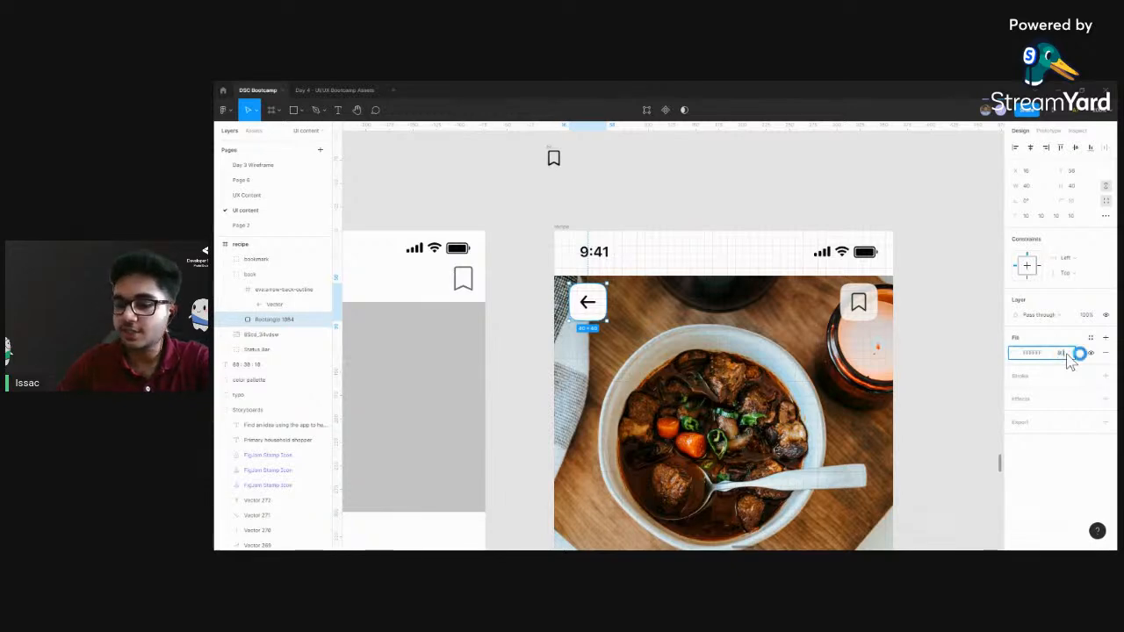
{"action": "left_click", "coordinate": [916, 329]}
{"action": "scroll", "coordinate": [916, 330], "scroll_direction": "right", "scroll_amount": 3}
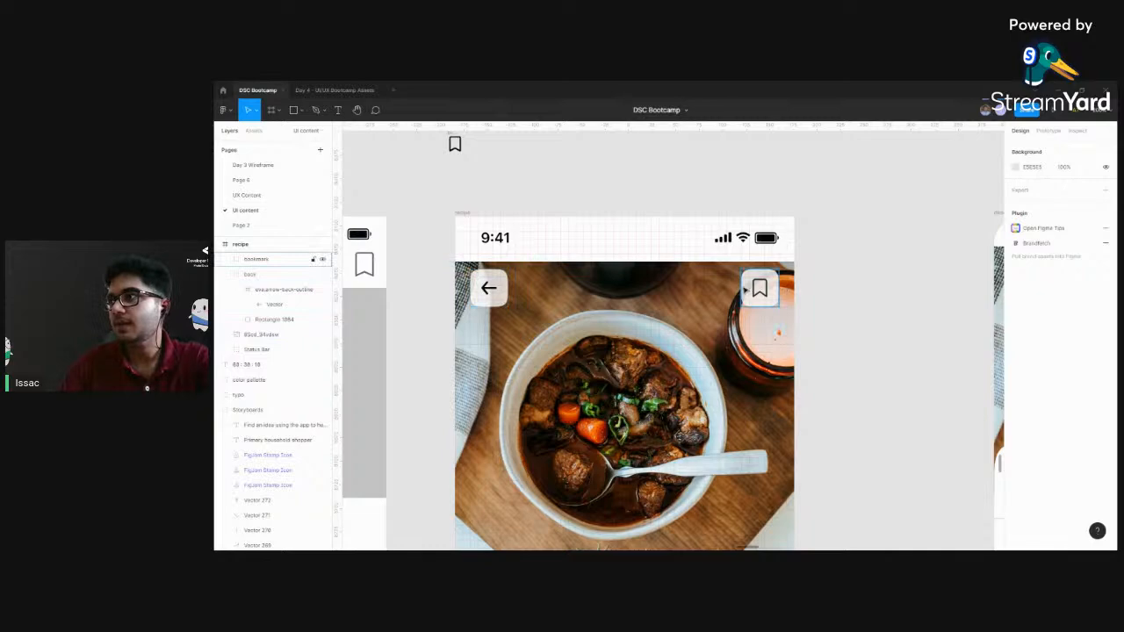
{"action": "scroll", "coordinate": [843, 263], "scroll_direction": "down", "scroll_amount": 2}
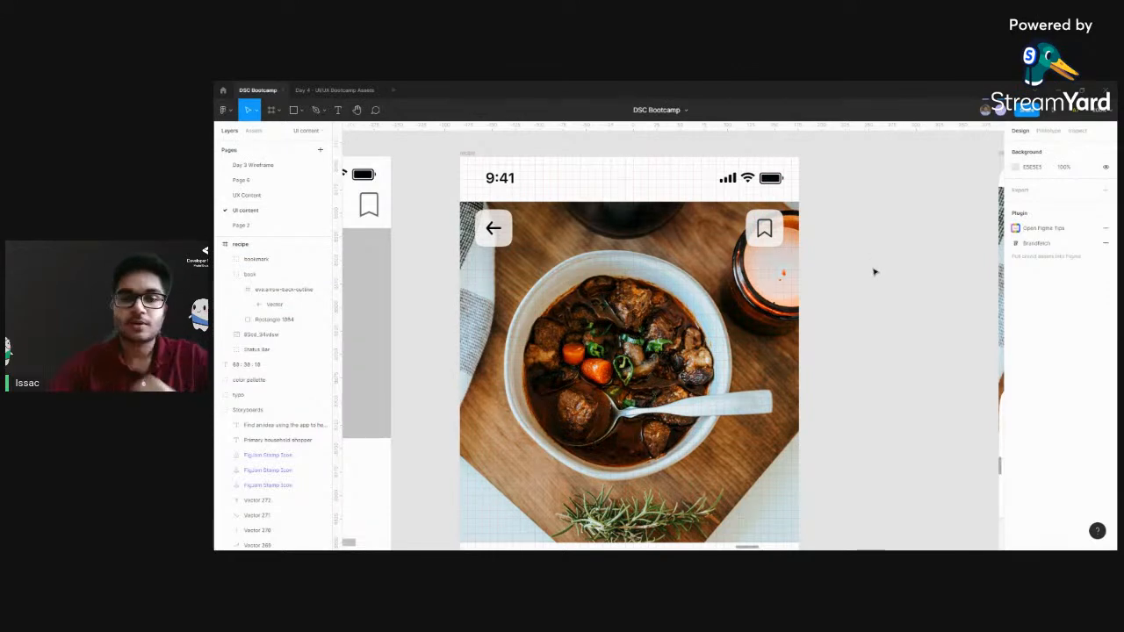
{"action": "scroll", "coordinate": [853, 263], "scroll_direction": "down", "scroll_amount": 4}
{"action": "left_click_drag", "start_coordinate": [711, 329], "coordinate": [700, 287]}
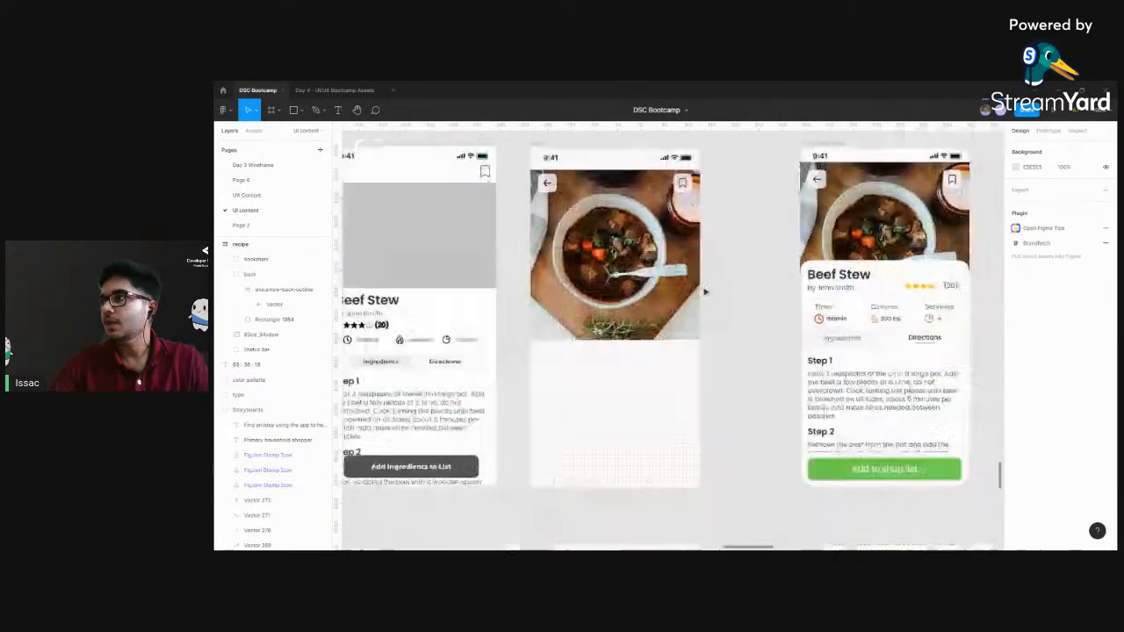
{"action": "left_click_drag", "start_coordinate": [693, 363], "coordinate": [781, 390]}
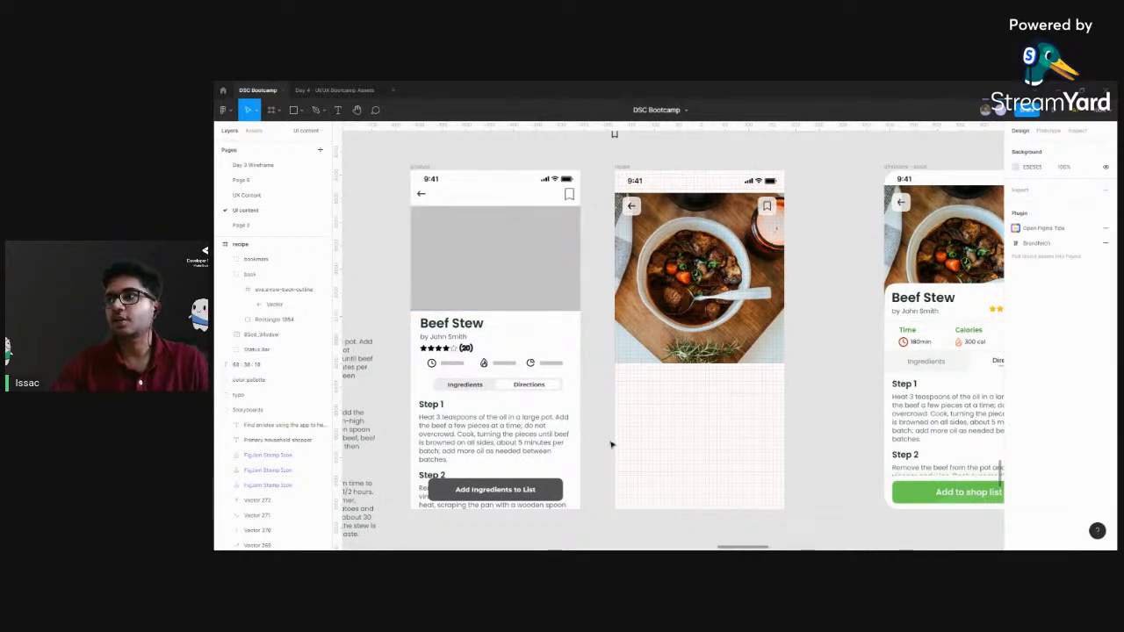
{"action": "scroll", "coordinate": [782, 346], "scroll_direction": "right", "scroll_amount": 3}
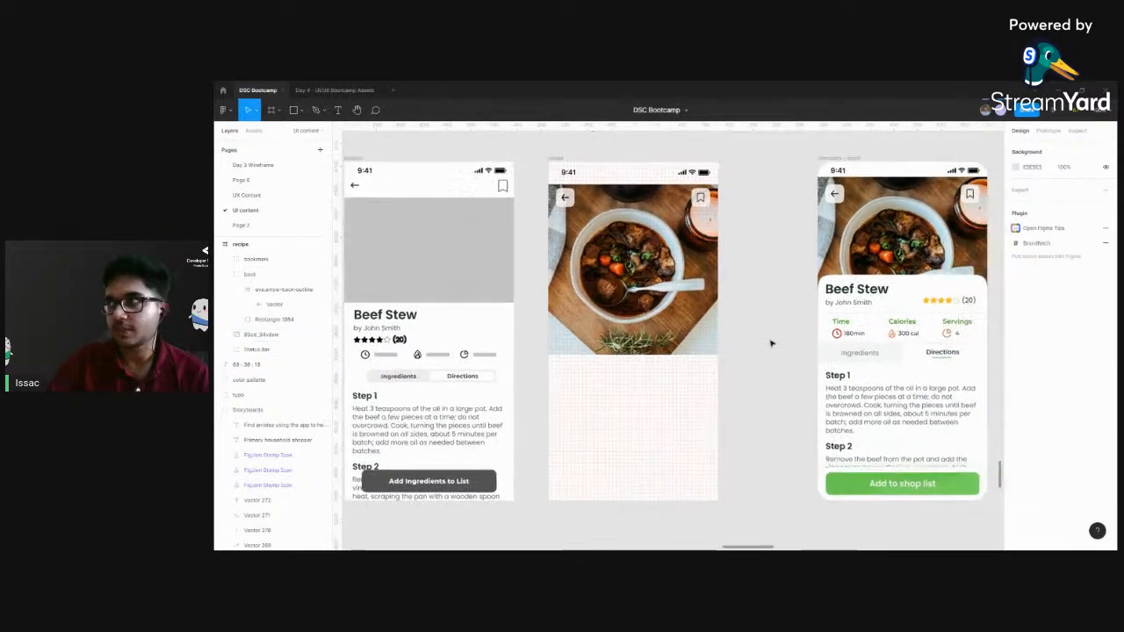
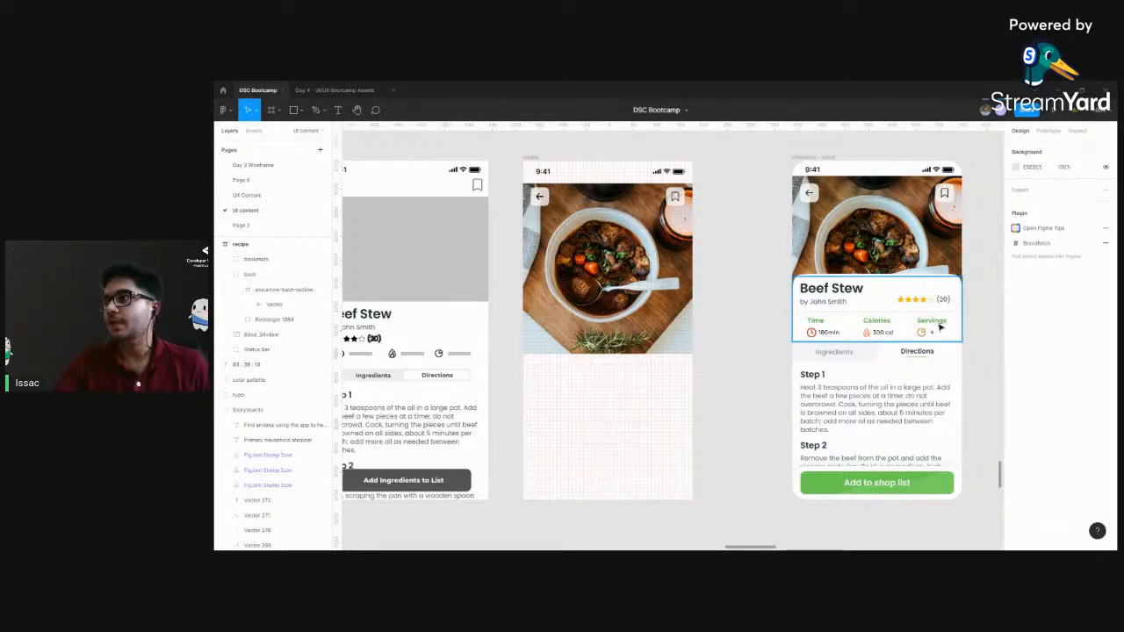
{"action": "left_click", "coordinate": [840, 292]}
{"action": "left_click", "coordinate": [840, 292]}
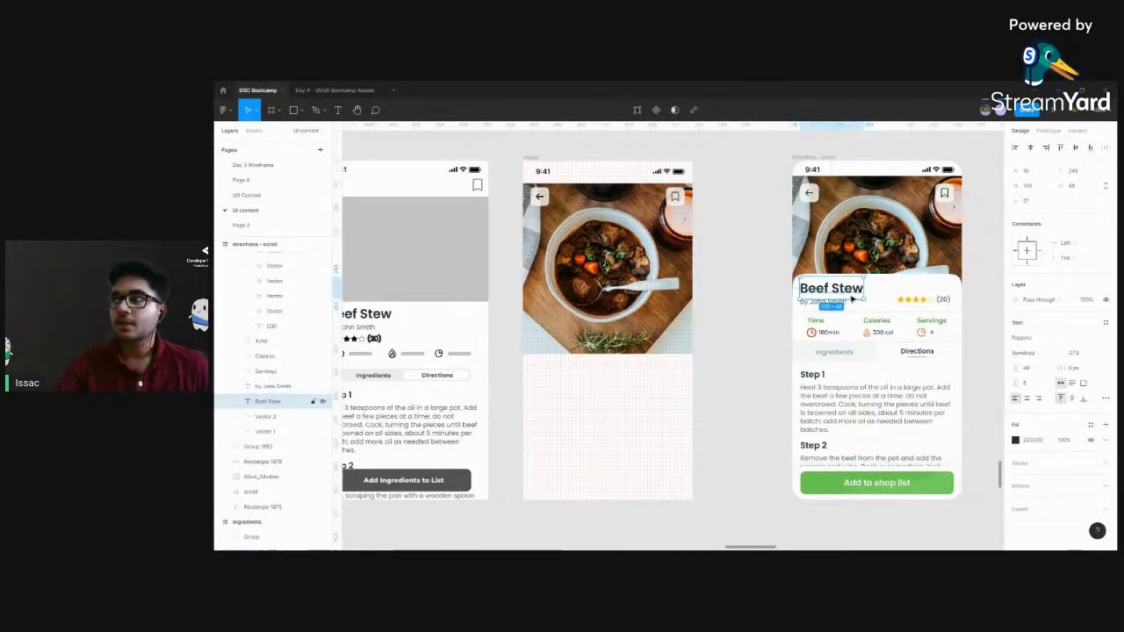
{"action": "left_click", "coordinate": [720, 357]}
{"action": "scroll", "coordinate": [719, 356], "scroll_direction": "down", "scroll_amount": 2}
{"action": "scroll", "coordinate": [595, 333], "scroll_direction": "right", "scroll_amount": 3}
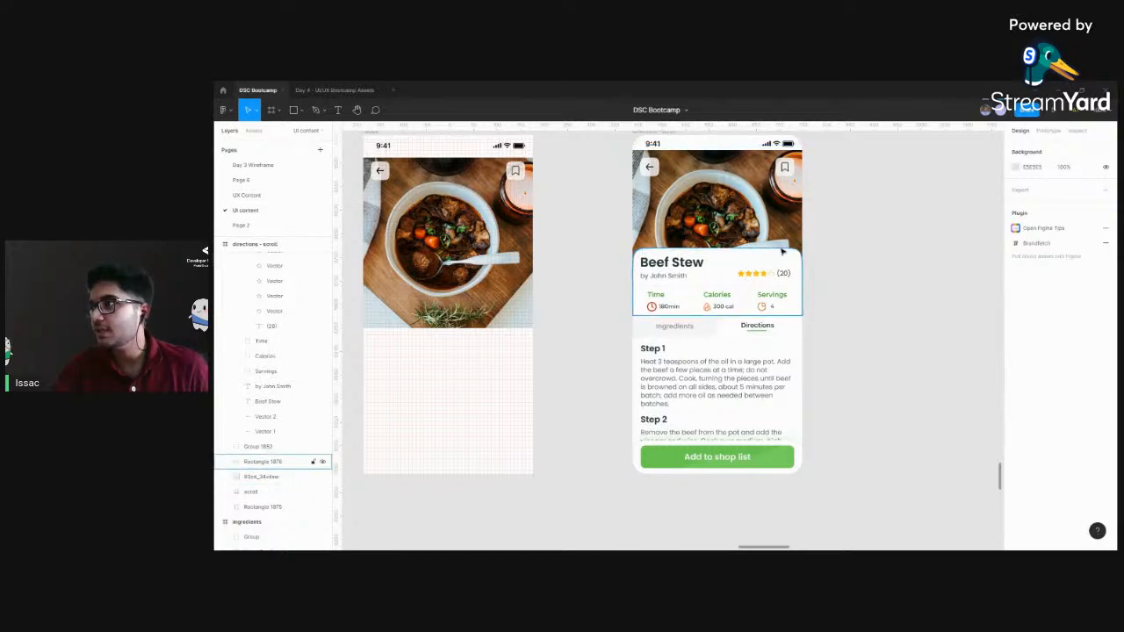
{"action": "scroll", "coordinate": [620, 416], "scroll_direction": "left", "scroll_amount": 3}
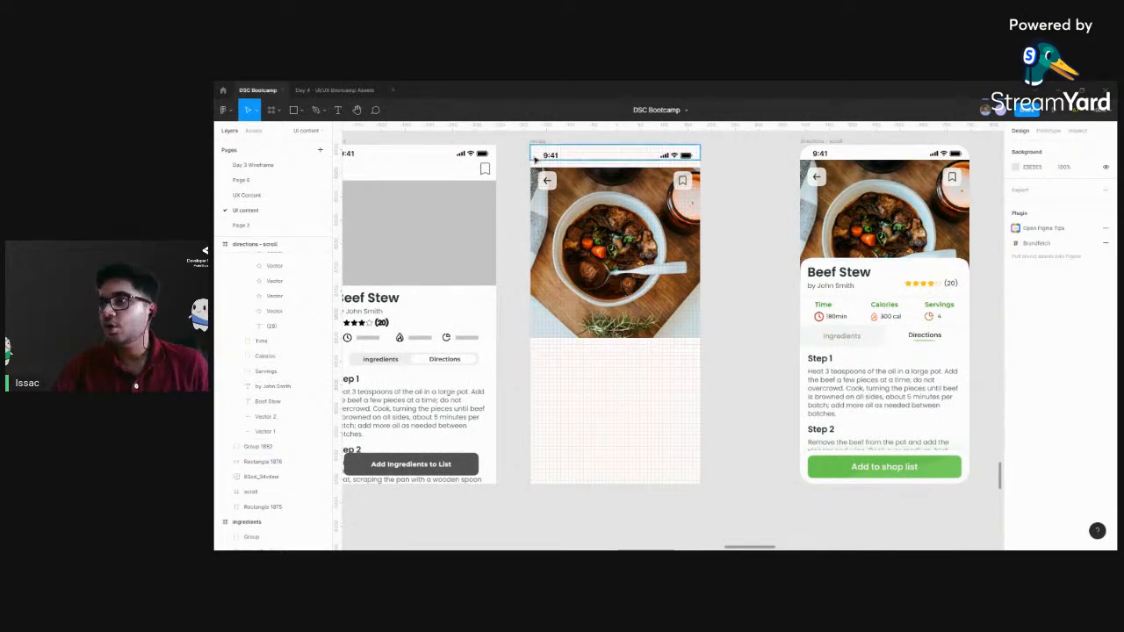
Draw a rectangle about 360 × 442 in the recipe frame, covering the lower part of the stew photo down to the frame's bottom edge
{"action": "left_click", "coordinate": [539, 142]}
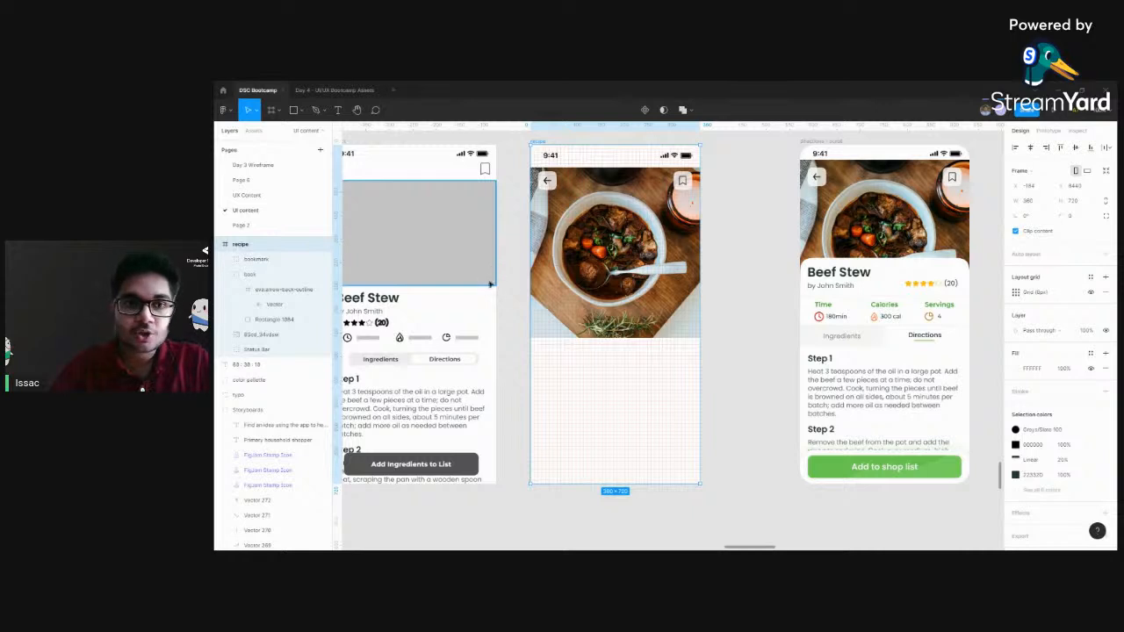
{"action": "key", "text": "r"}
{"action": "left_click_drag", "start_coordinate": [531, 275], "coordinate": [699, 483]}
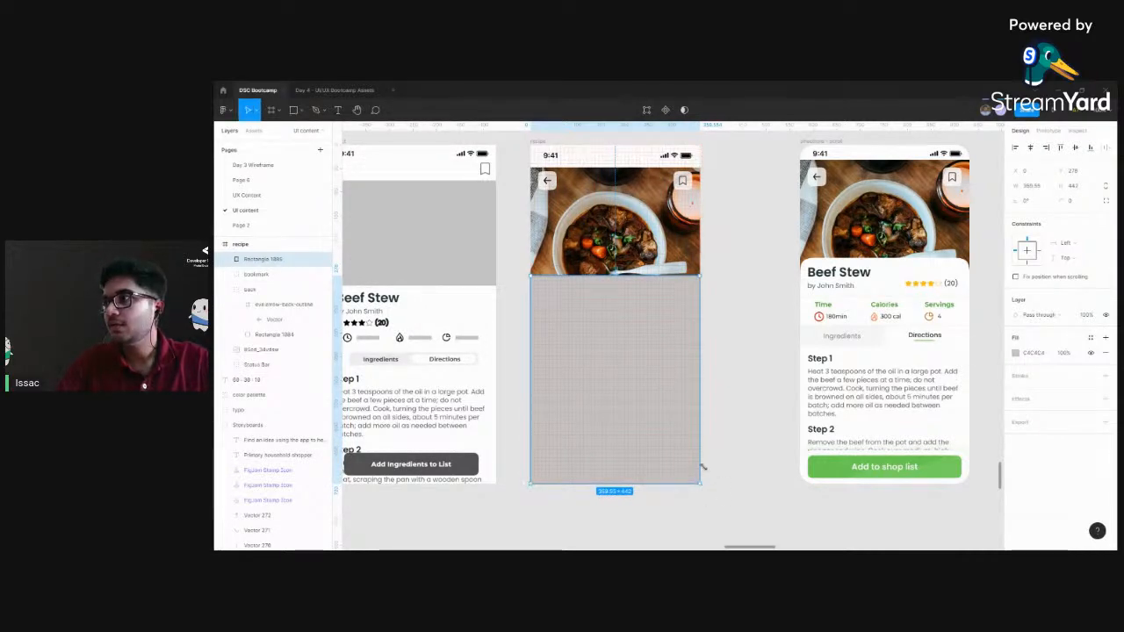
{"action": "scroll", "coordinate": [774, 293], "scroll_direction": "left", "scroll_amount": 1}
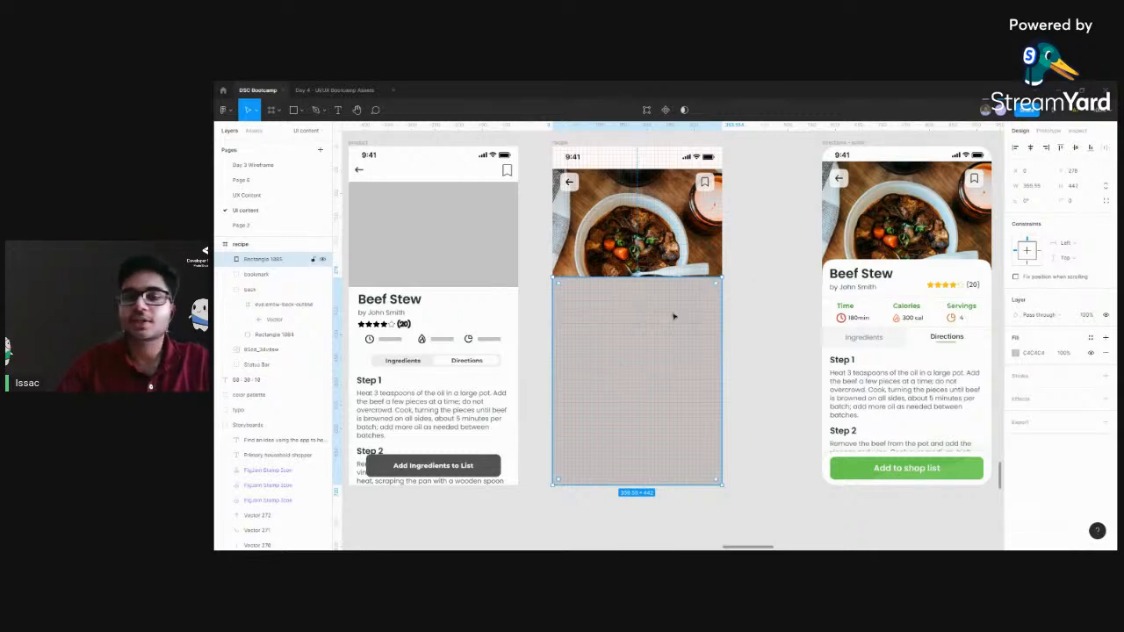
{"action": "left_click", "coordinate": [1042, 188]}
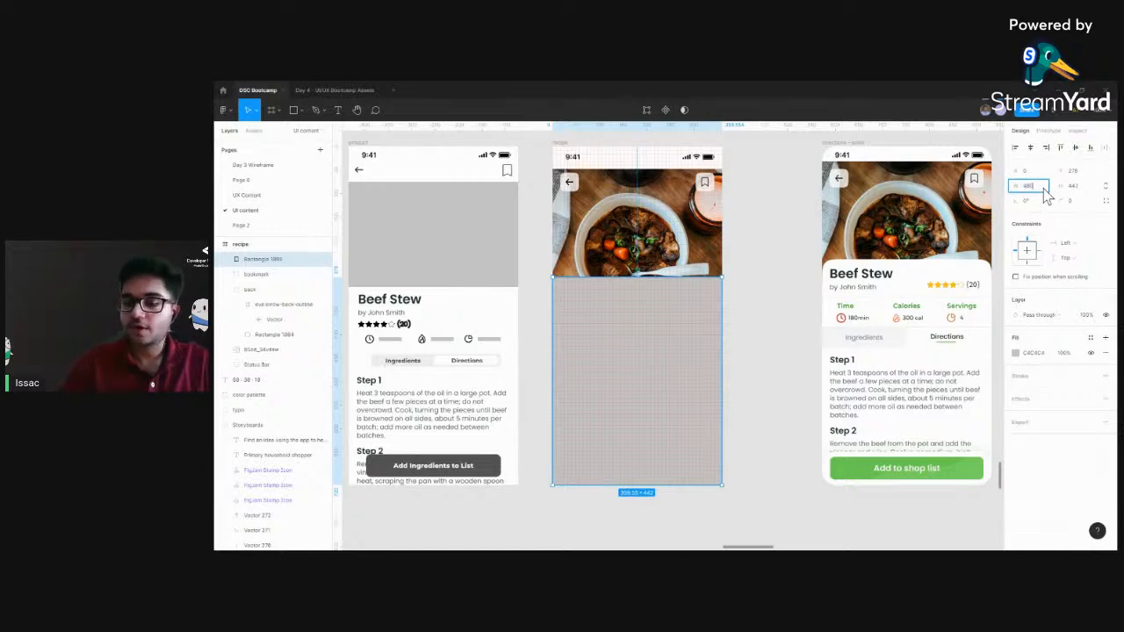
{"action": "key", "text": "Return"}
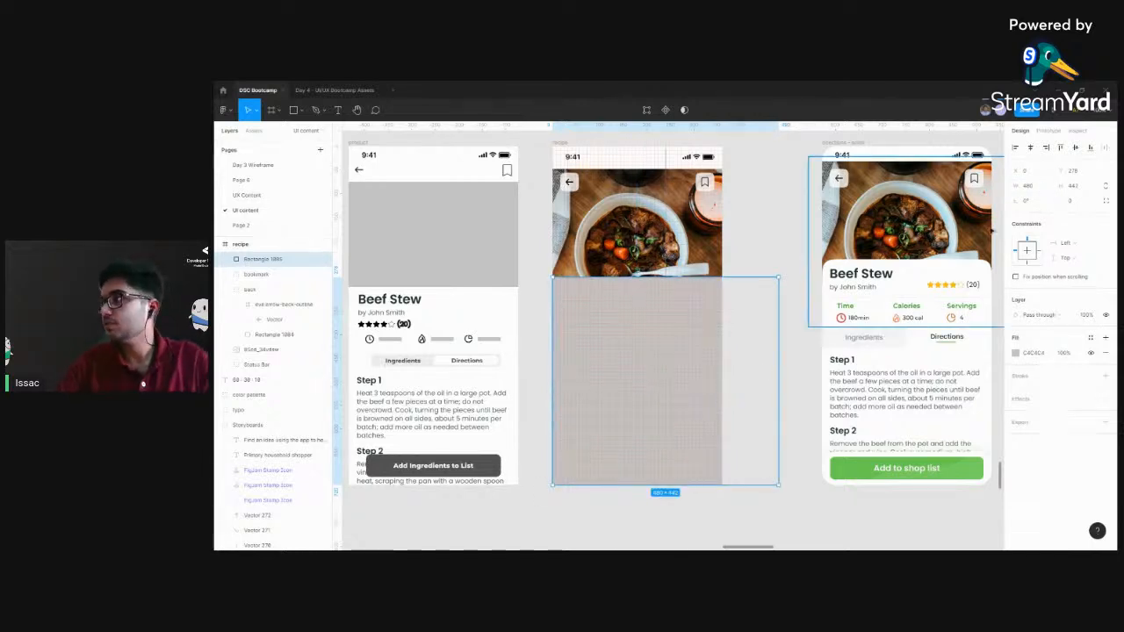
{"action": "key", "text": "ctrl+z"}
Set the new rectangle's height to 480 and its width to 360
{"action": "left_click", "coordinate": [1073, 186]}
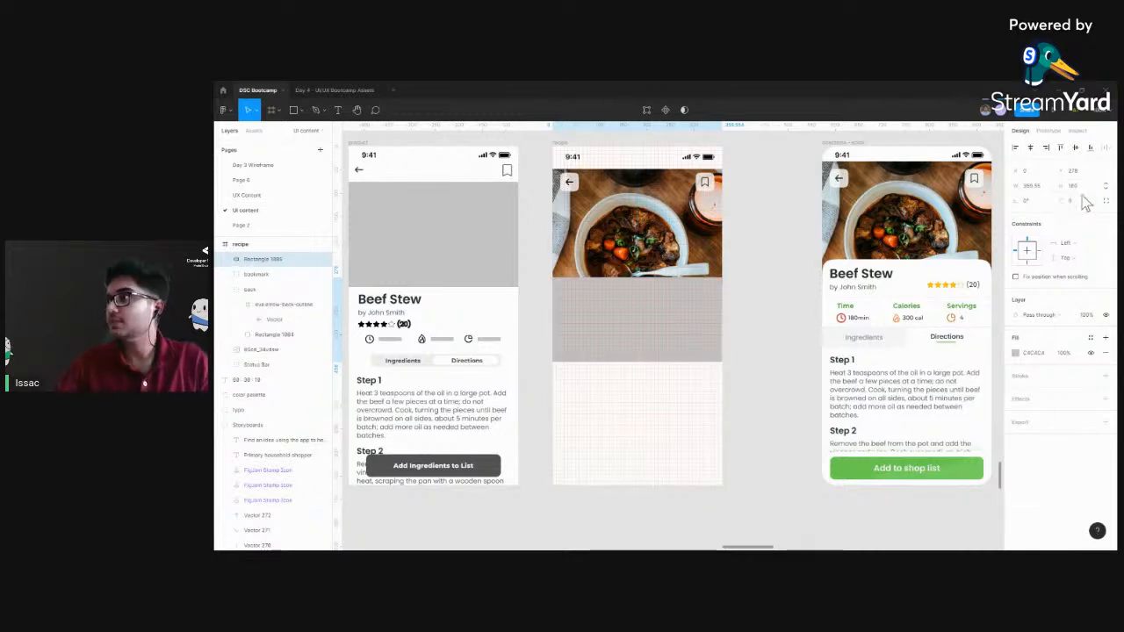
{"action": "left_click", "coordinate": [1079, 189]}
{"action": "type", "text": "480"}
{"action": "key", "text": "Return"}
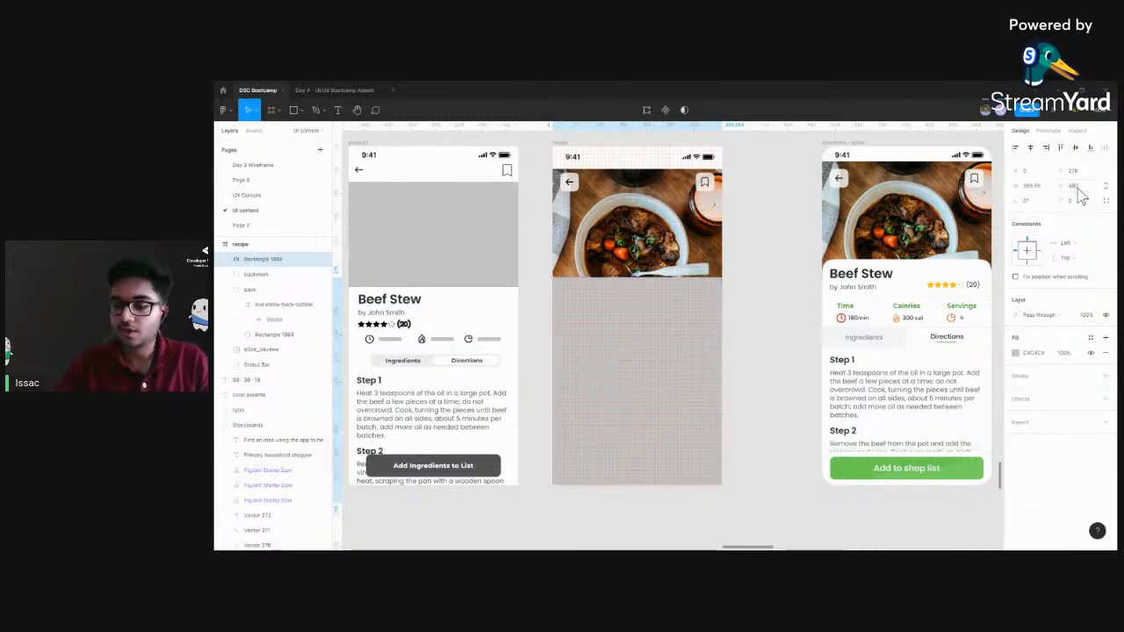
{"action": "left_click", "coordinate": [1034, 191]}
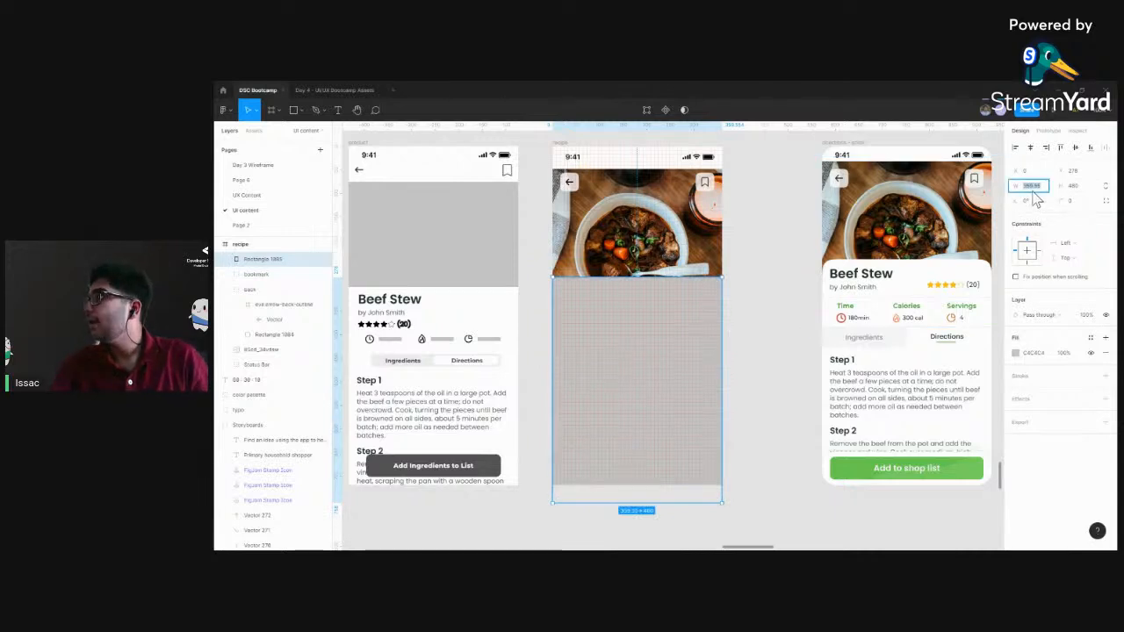
{"action": "type", "text": "380"}
{"action": "key", "text": "Return"}
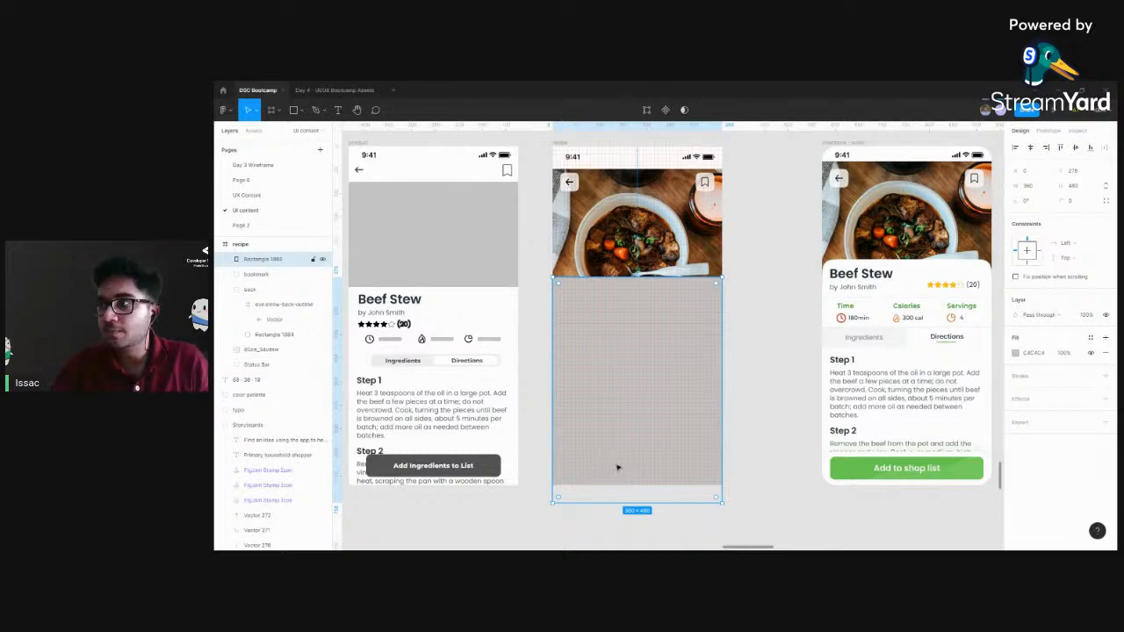
Move the rectangle up to Y 240 so it ends at the recipe frame's bottom edge
{"action": "left_click_drag", "start_coordinate": [618, 465], "coordinate": [616, 450]}
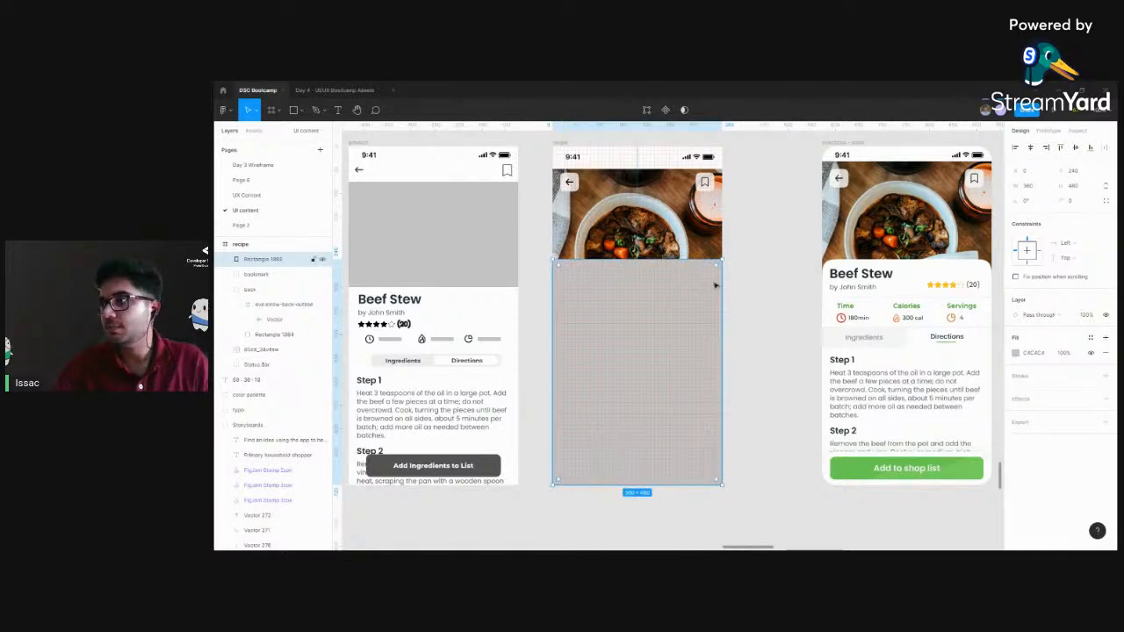
{"action": "left_click", "coordinate": [752, 284]}
{"action": "scroll", "coordinate": [751, 290], "scroll_direction": "up", "scroll_amount": 1}
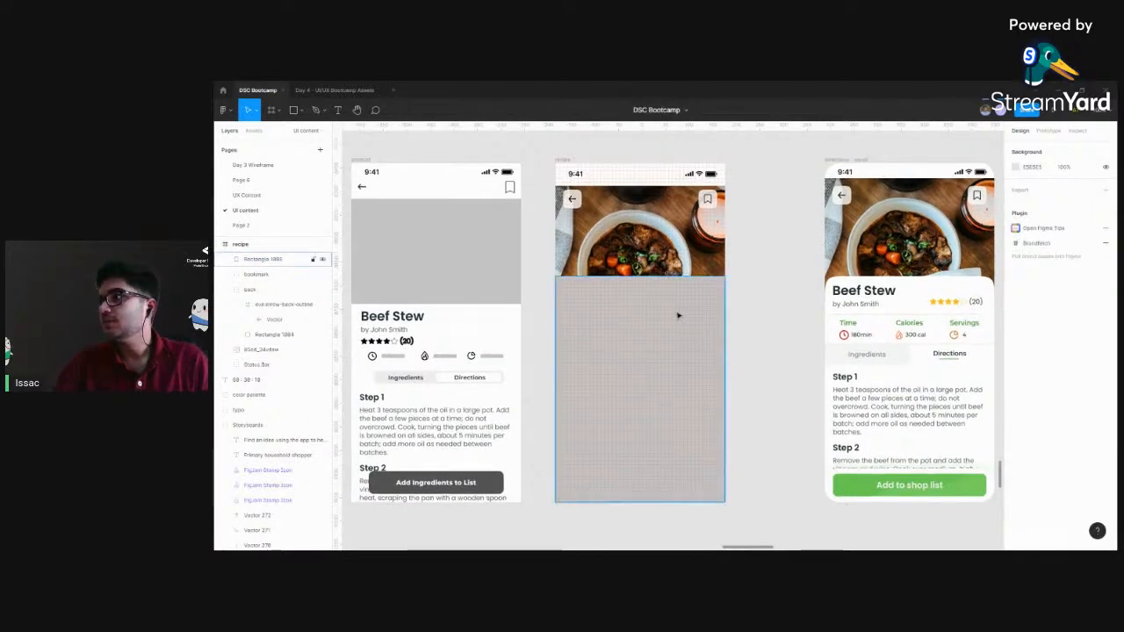
Scale the beef stew photo down proportionally to about 373 × 323, keeping its top edge at Y 48 below the status bar
{"action": "left_click", "coordinate": [690, 290]}
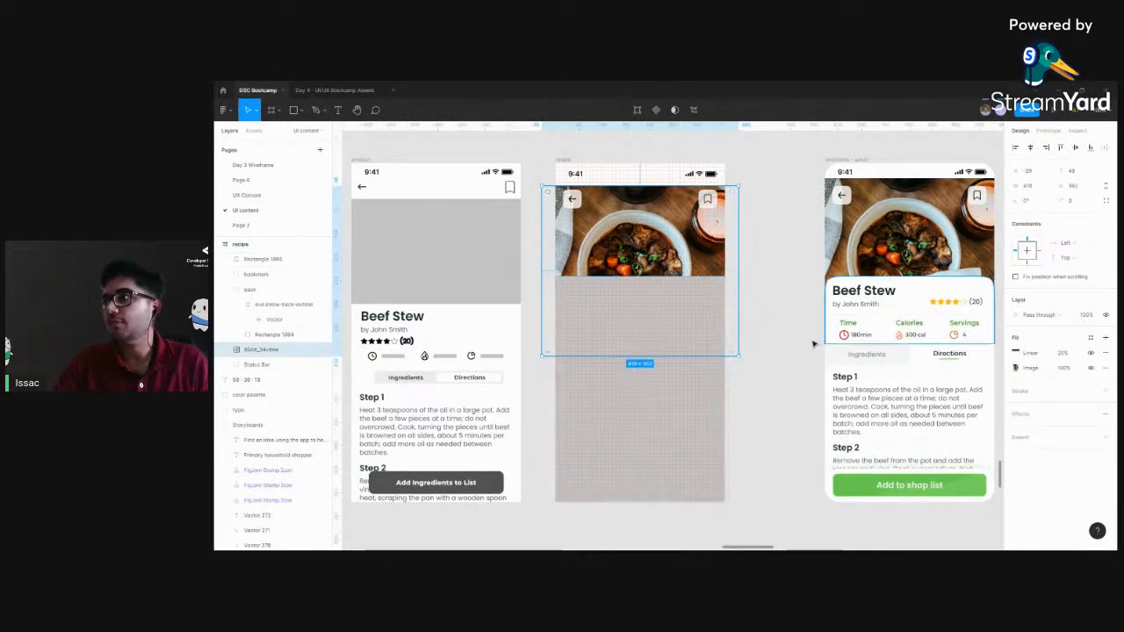
{"action": "left_click_drag", "start_coordinate": [735, 352], "coordinate": [715, 316]}
{"action": "left_click_drag", "start_coordinate": [646, 253], "coordinate": [658, 231]}
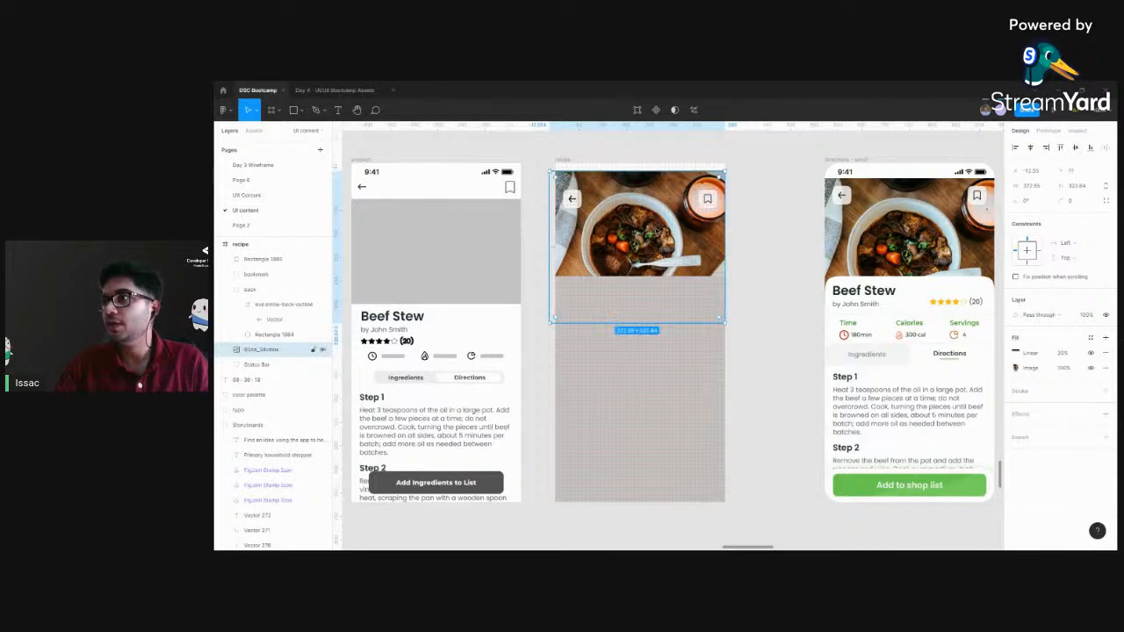
{"action": "key", "text": "ctrl+z"}
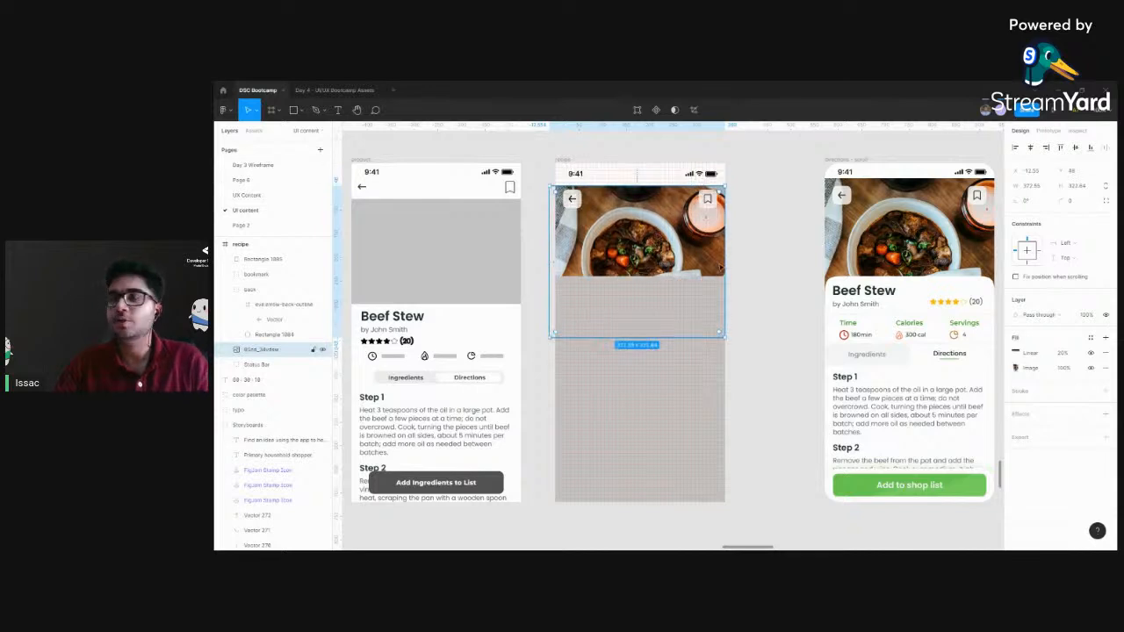
{"action": "left_click", "coordinate": [783, 239]}
{"action": "left_click", "coordinate": [607, 389]}
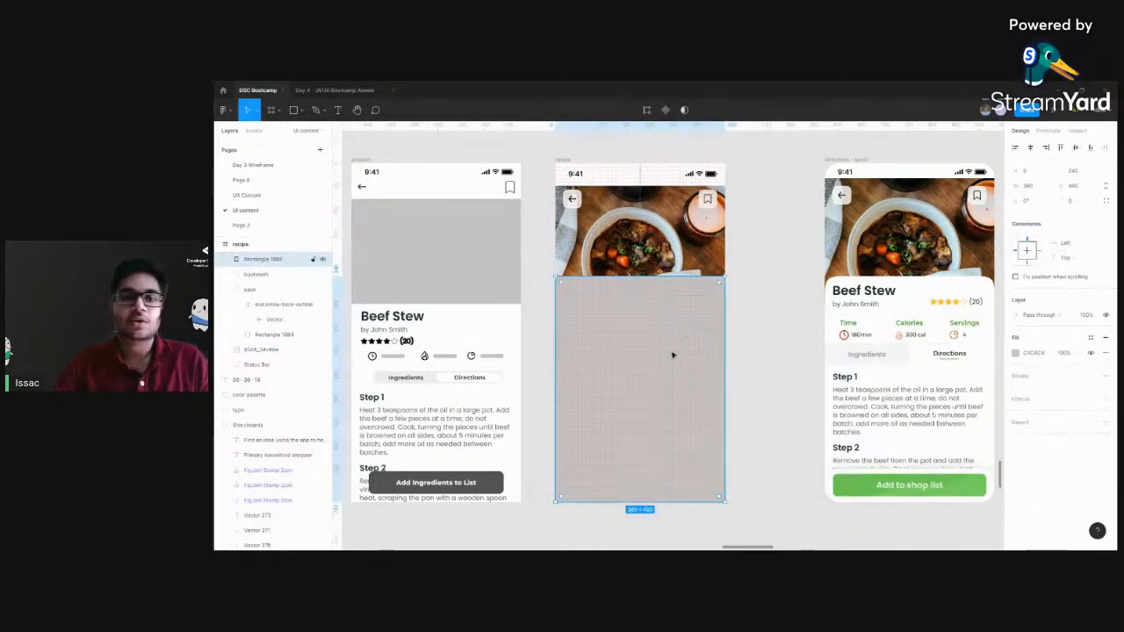
{"action": "left_click", "coordinate": [784, 303]}
{"action": "left_click", "coordinate": [642, 319]}
{"action": "scroll", "coordinate": [735, 321], "scroll_direction": "right", "scroll_amount": 2}
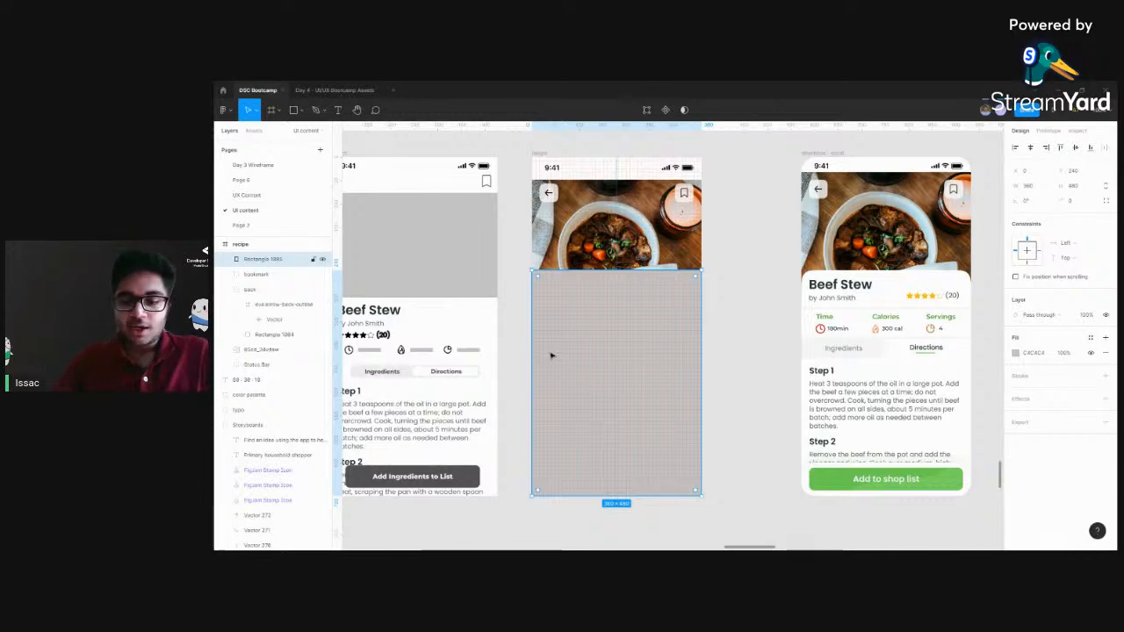
{"action": "left_click", "coordinate": [778, 288]}
{"action": "left_click", "coordinate": [644, 317]}
{"action": "left_click", "coordinate": [742, 230]}
Examine the Color Palette with its 60 : 30 : 10 ratio and how the finished Beef Stew screen applies those colors
{"action": "scroll", "coordinate": [715, 226], "scroll_direction": "up", "scroll_amount": 5}
{"action": "scroll", "coordinate": [716, 227], "scroll_direction": "left", "scroll_amount": 3}
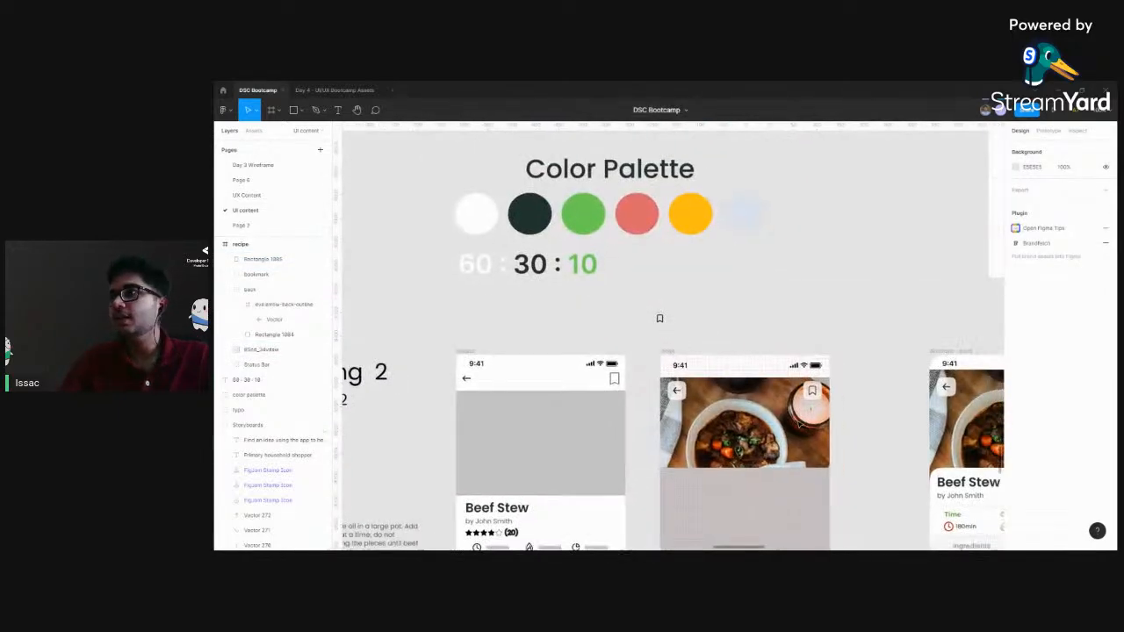
{"action": "scroll", "coordinate": [685, 263], "scroll_direction": "down", "scroll_amount": 3}
{"action": "scroll", "coordinate": [685, 263], "scroll_direction": "right", "scroll_amount": 1}
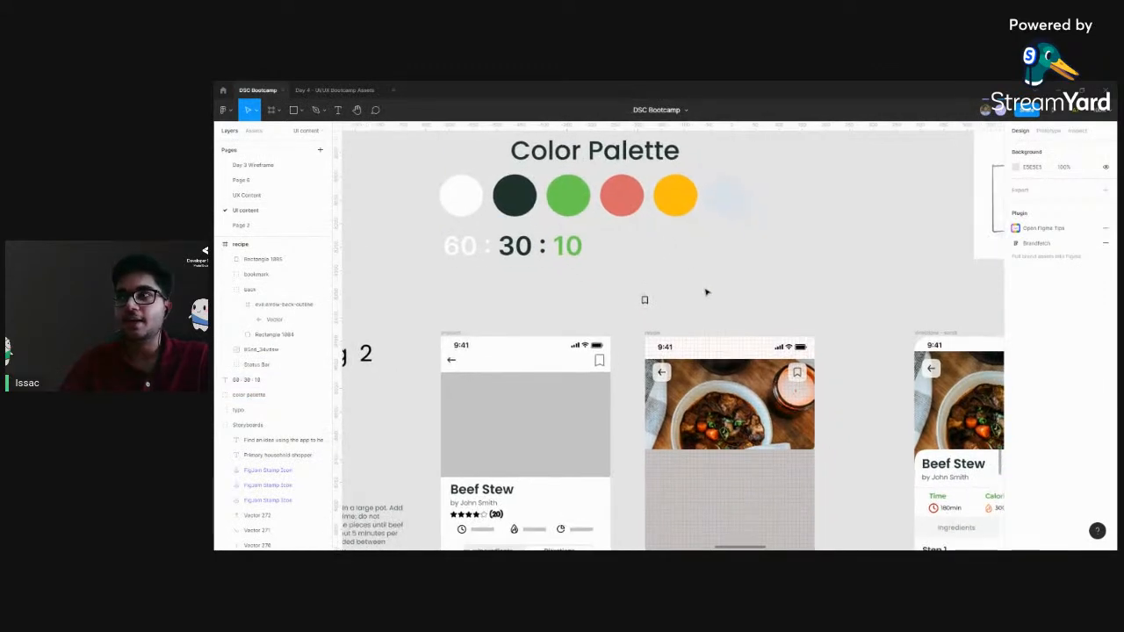
{"action": "scroll", "coordinate": [649, 389], "scroll_direction": "right", "scroll_amount": 5}
{"action": "scroll", "coordinate": [649, 390], "scroll_direction": "down", "scroll_amount": 1}
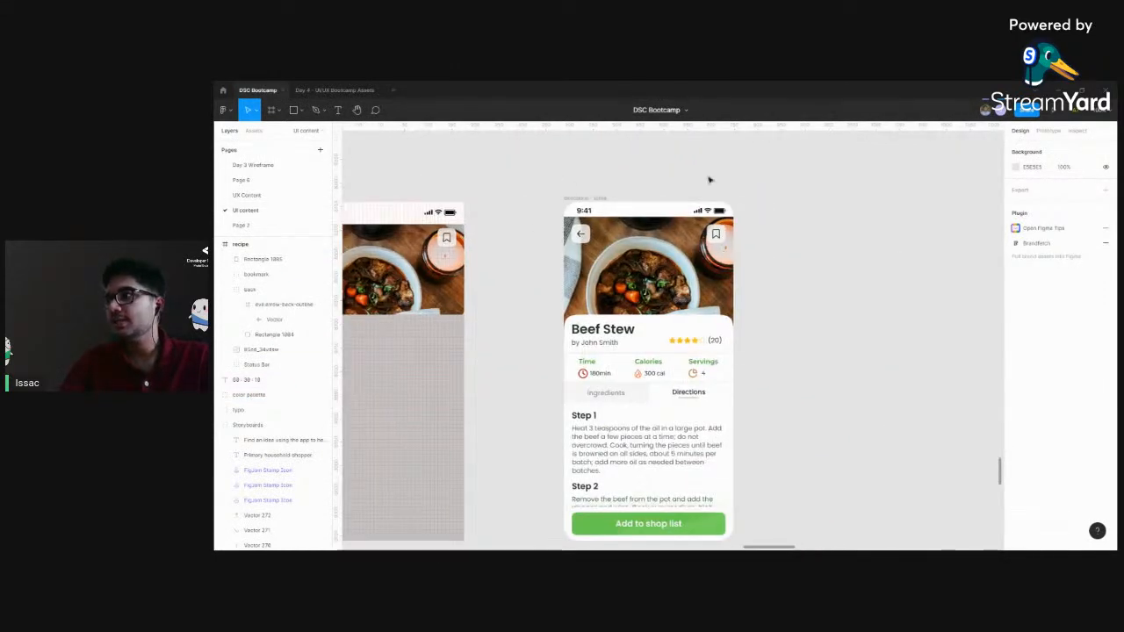
{"action": "scroll", "coordinate": [820, 393], "scroll_direction": "down", "scroll_amount": 1}
{"action": "scroll", "coordinate": [819, 393], "scroll_direction": "right", "scroll_amount": 1}
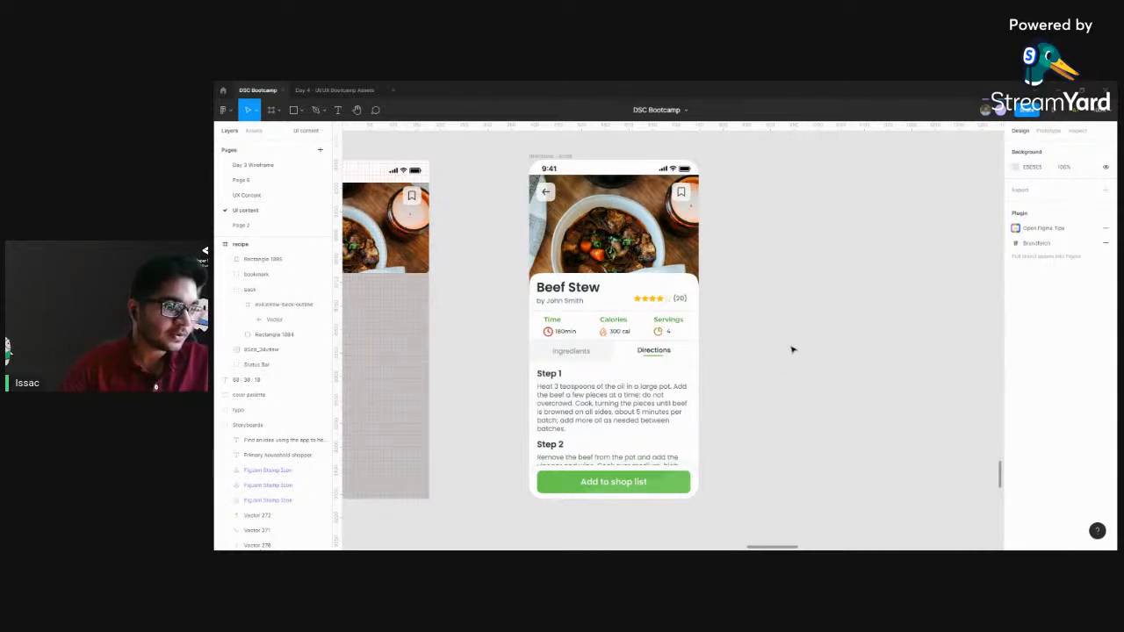
{"action": "left_click_drag", "start_coordinate": [469, 316], "coordinate": [666, 313]}
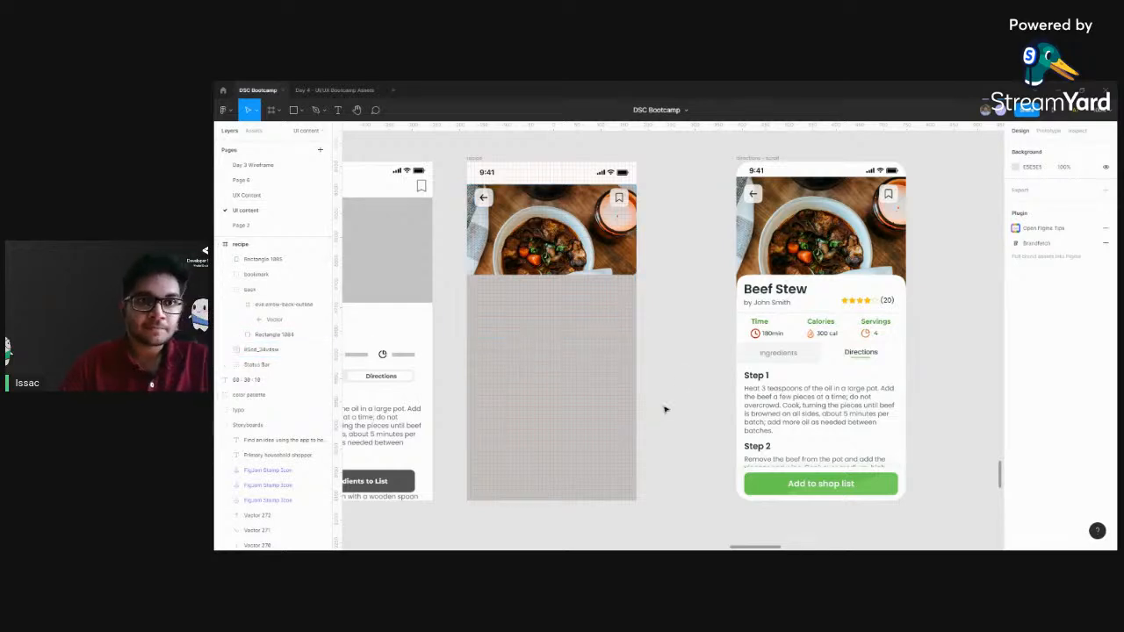
{"action": "left_click", "coordinate": [585, 352]}
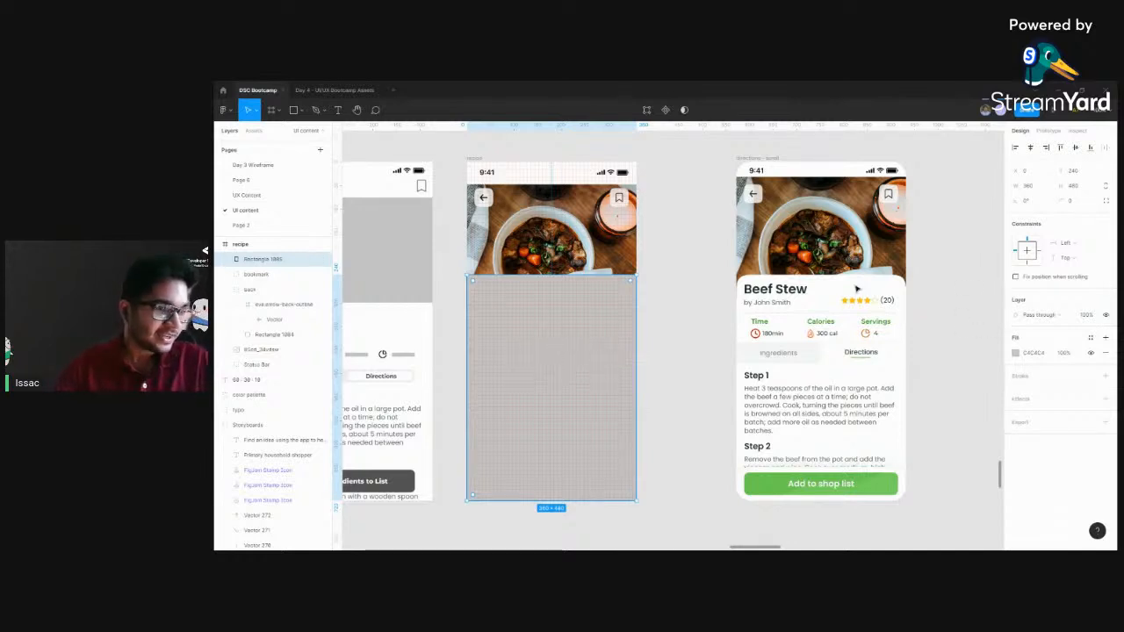
{"action": "left_click", "coordinate": [662, 334]}
{"action": "scroll", "coordinate": [746, 337], "scroll_direction": "left", "scroll_amount": 3}
{"action": "left_click", "coordinate": [645, 343]}
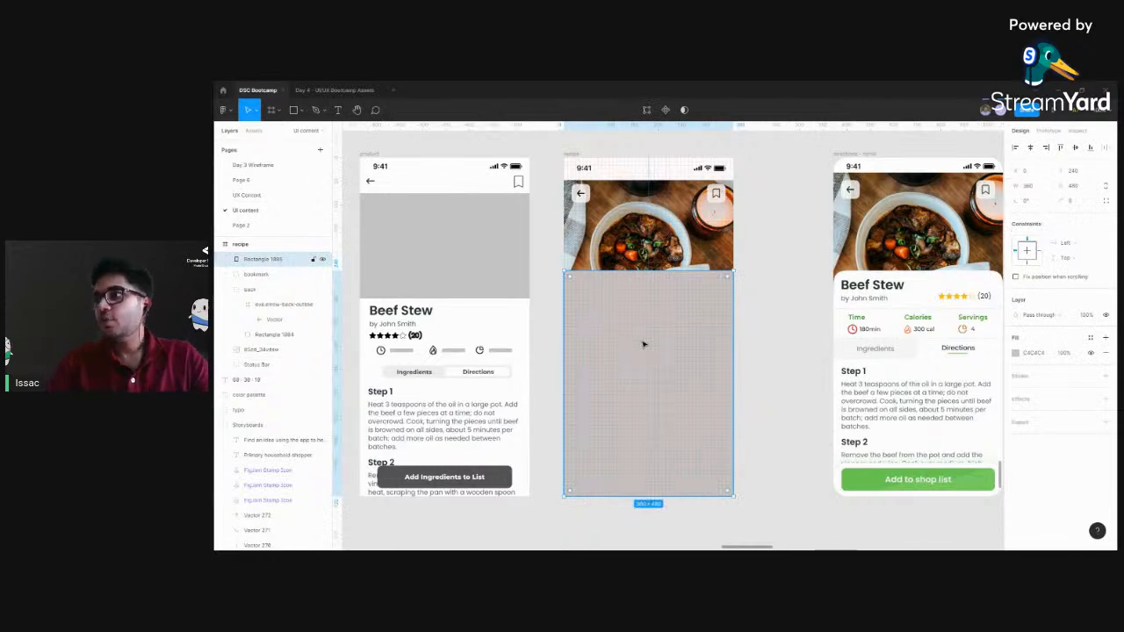
{"action": "scroll", "coordinate": [689, 311], "scroll_direction": "right", "scroll_amount": 2}
{"action": "scroll", "coordinate": [632, 318], "scroll_direction": "right", "scroll_amount": 1}
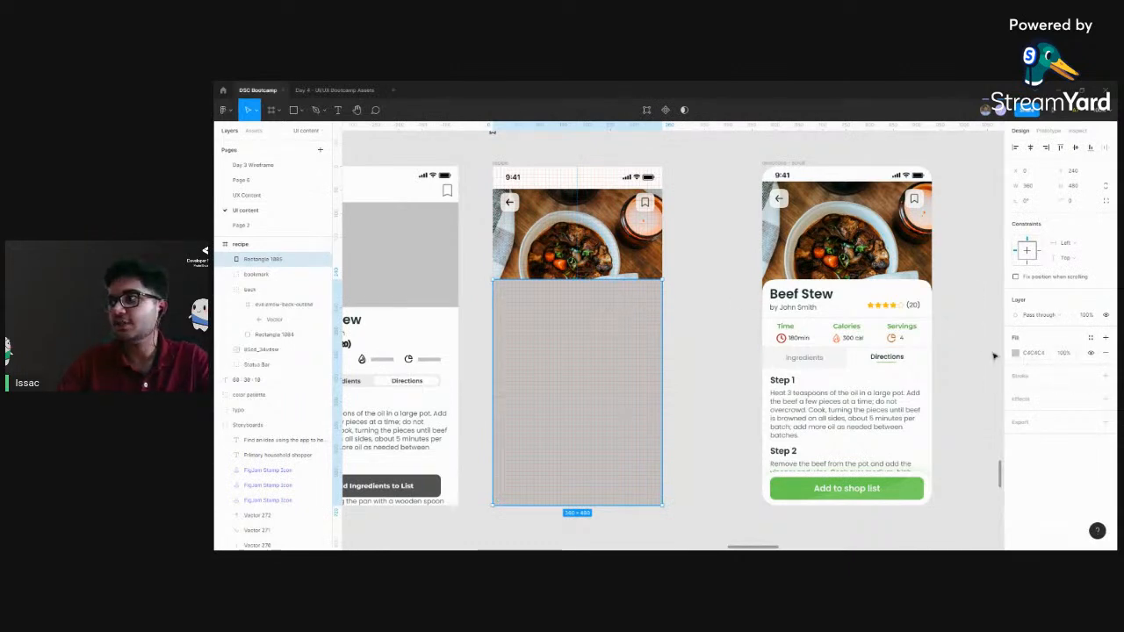
{"action": "scroll", "coordinate": [770, 321], "scroll_direction": "up", "scroll_amount": 4}
{"action": "scroll", "coordinate": [770, 321], "scroll_direction": "left", "scroll_amount": 2}
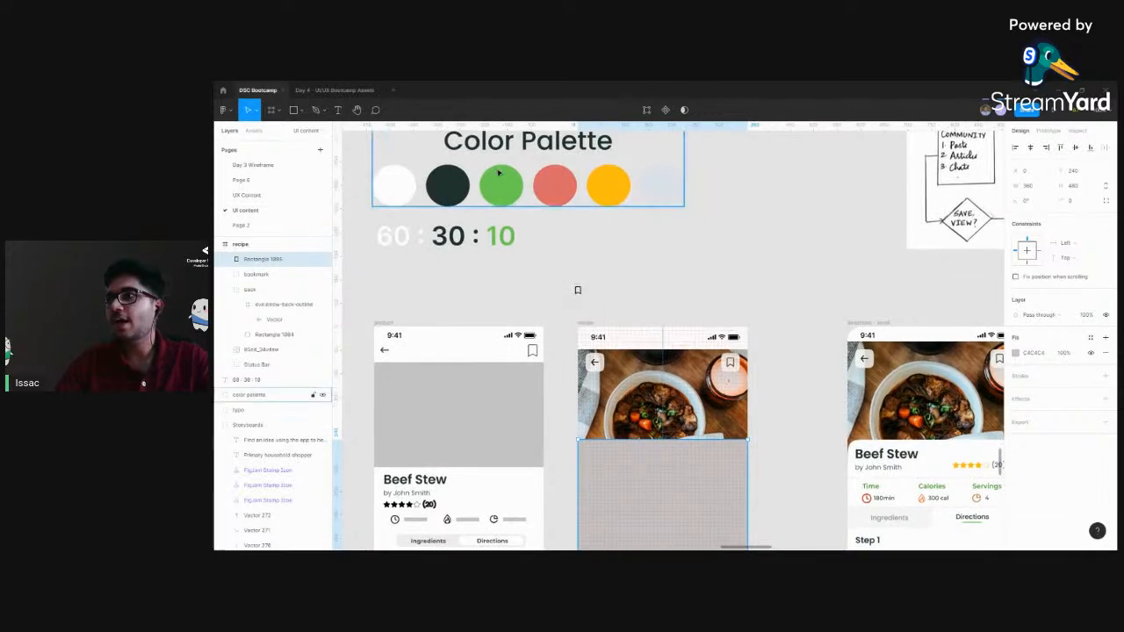
{"action": "scroll", "coordinate": [691, 375], "scroll_direction": "down", "scroll_amount": 3}
{"action": "scroll", "coordinate": [691, 375], "scroll_direction": "right", "scroll_amount": 1}
{"action": "left_click", "coordinate": [780, 241]}
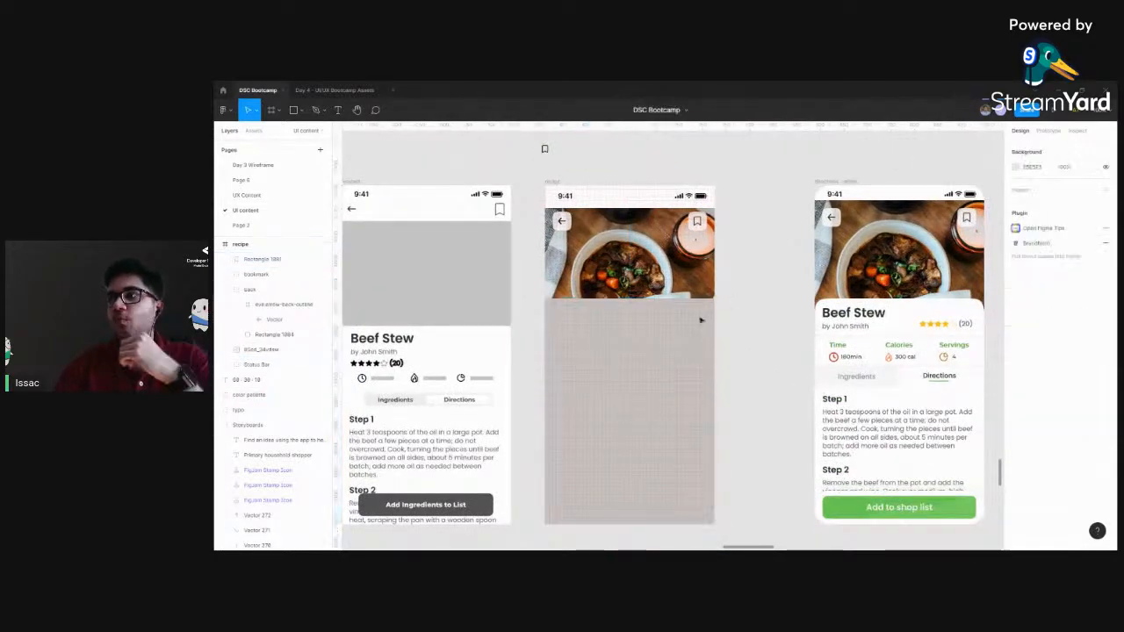
Change the gray rectangle's fill to white (FFFFFF) by sampling the white circle in the Color Palette
{"action": "left_click", "coordinate": [623, 331]}
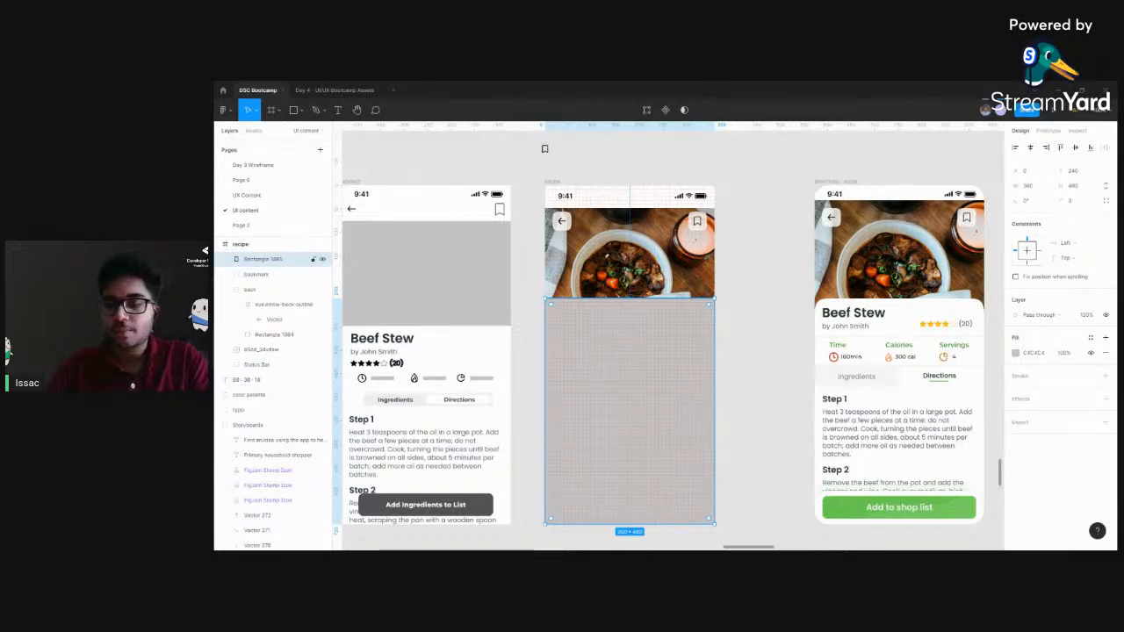
{"action": "scroll", "coordinate": [564, 216], "scroll_direction": "up", "scroll_amount": 4}
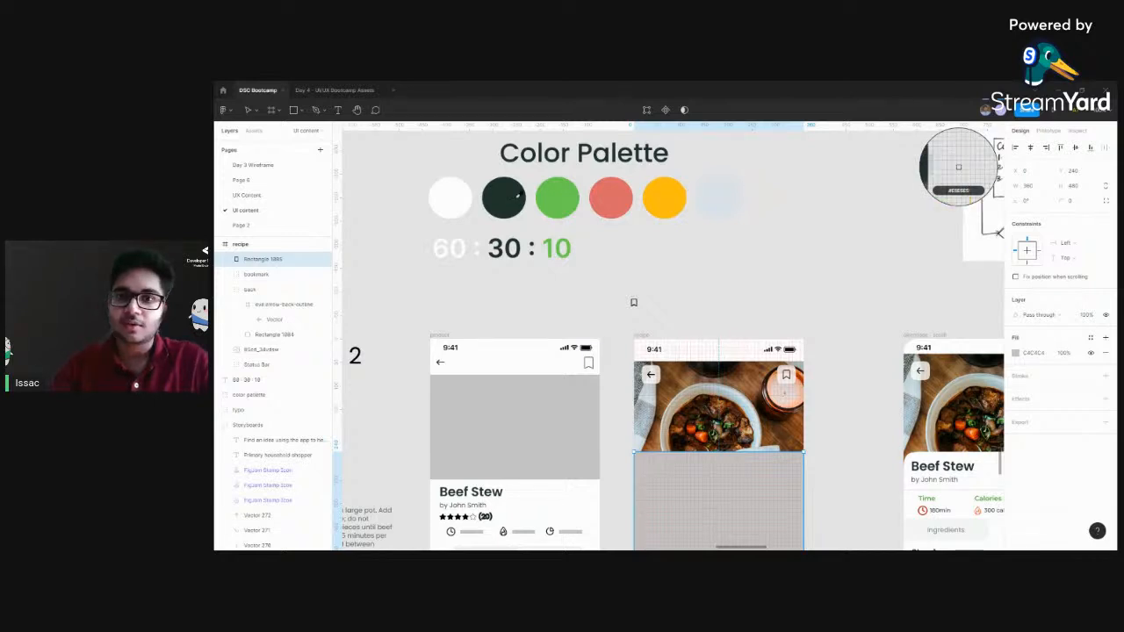
{"action": "left_click", "coordinate": [457, 192]}
{"action": "scroll", "coordinate": [690, 460], "scroll_direction": "down", "scroll_amount": 3}
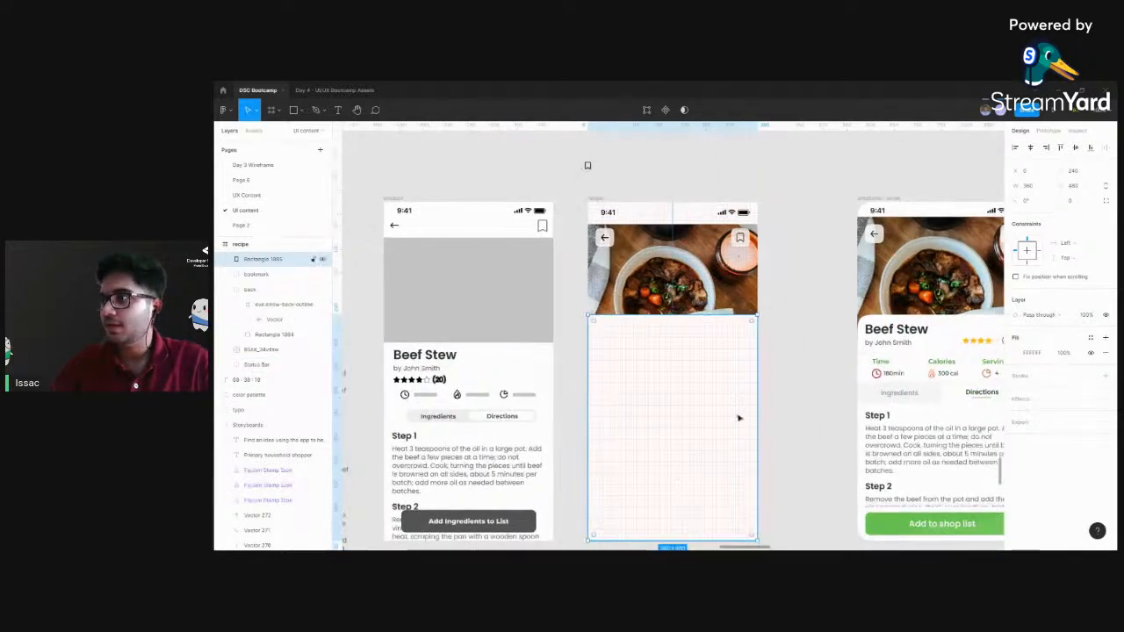
{"action": "scroll", "coordinate": [690, 460], "scroll_direction": "down", "scroll_amount": 2}
{"action": "scroll", "coordinate": [689, 460], "scroll_direction": "right", "scroll_amount": 2}
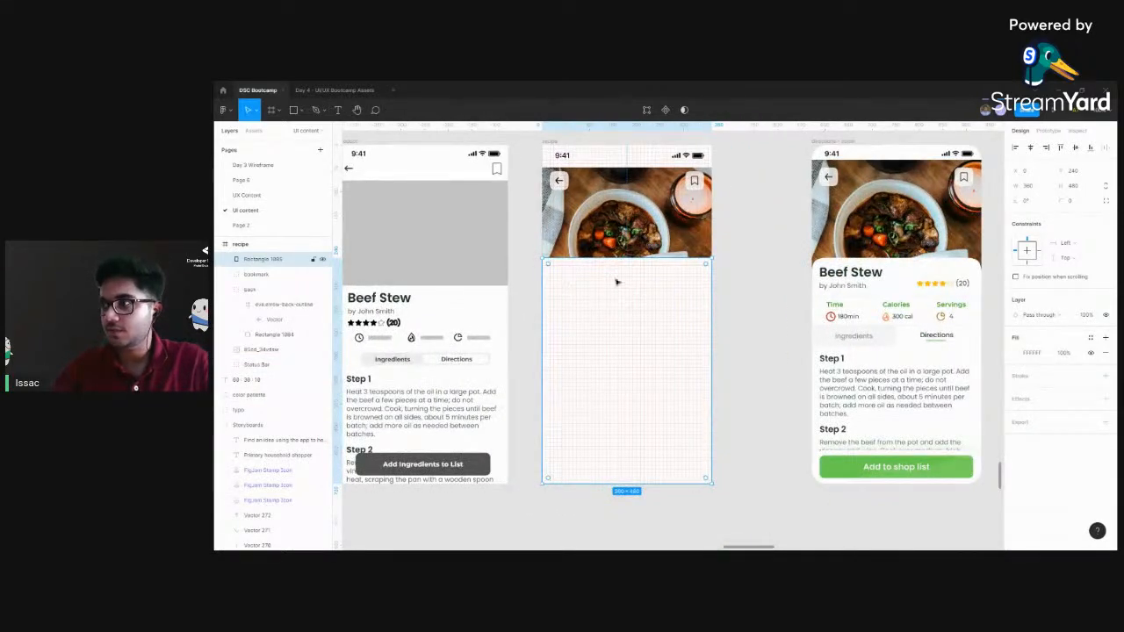
{"action": "scroll", "coordinate": [689, 356], "scroll_direction": "up", "scroll_amount": 1}
{"action": "scroll", "coordinate": [785, 339], "scroll_direction": "up", "scroll_amount": 5}
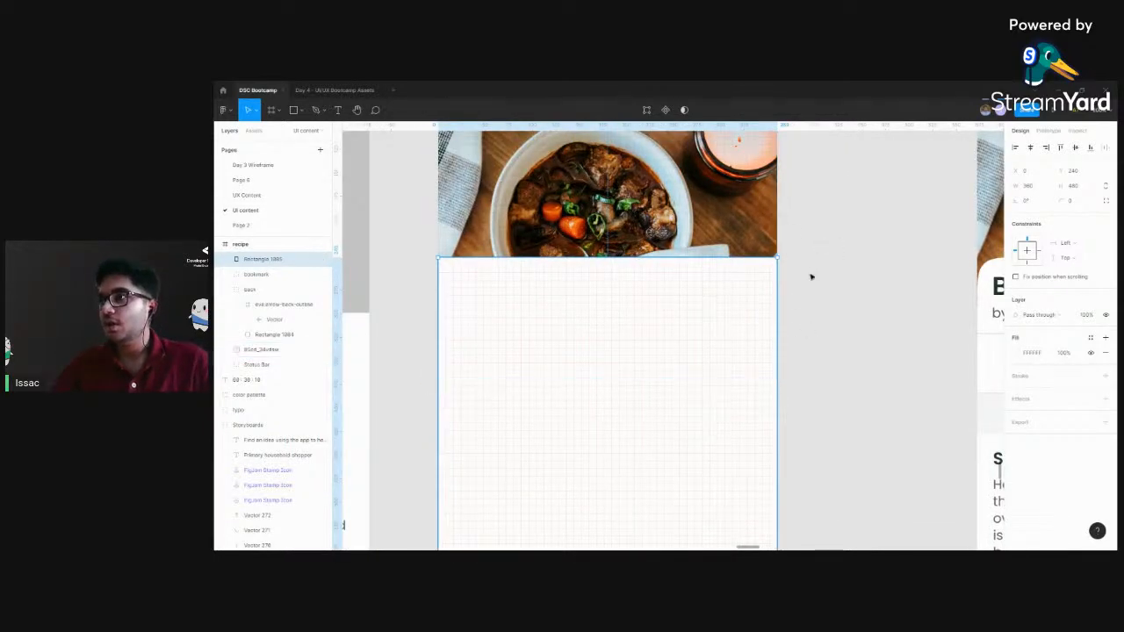
{"action": "scroll", "coordinate": [811, 297], "scroll_direction": "right", "scroll_amount": 2}
{"action": "scroll", "coordinate": [811, 296], "scroll_direction": "down", "scroll_amount": 1}
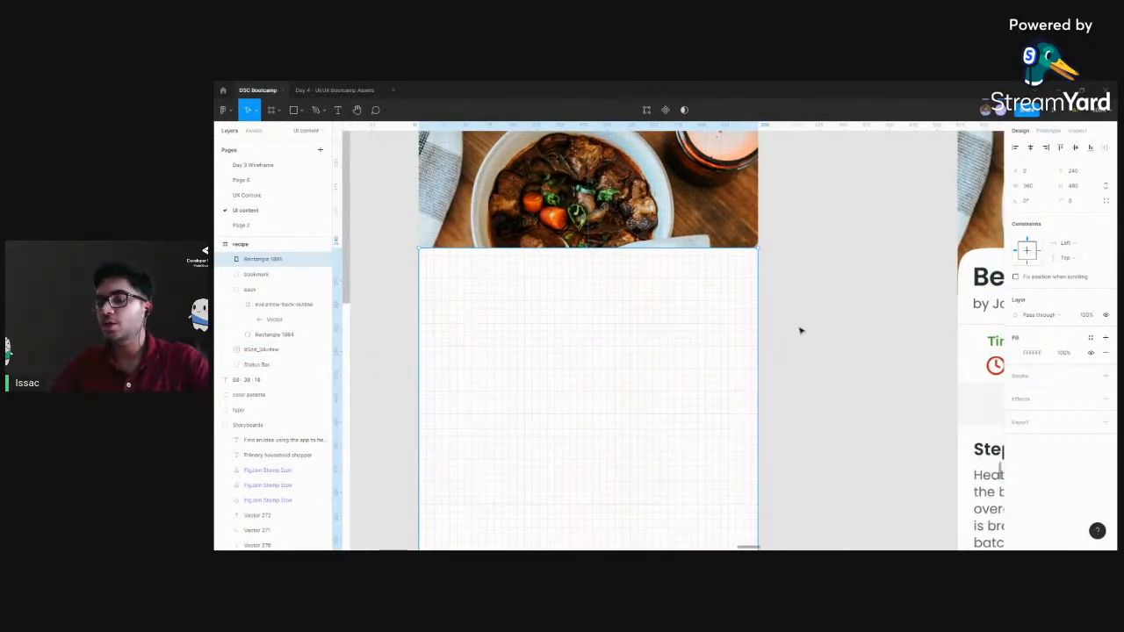
Round all four corners of the white rectangle with a corner radius of 10
{"action": "scroll", "coordinate": [800, 328], "scroll_direction": "right", "scroll_amount": 2}
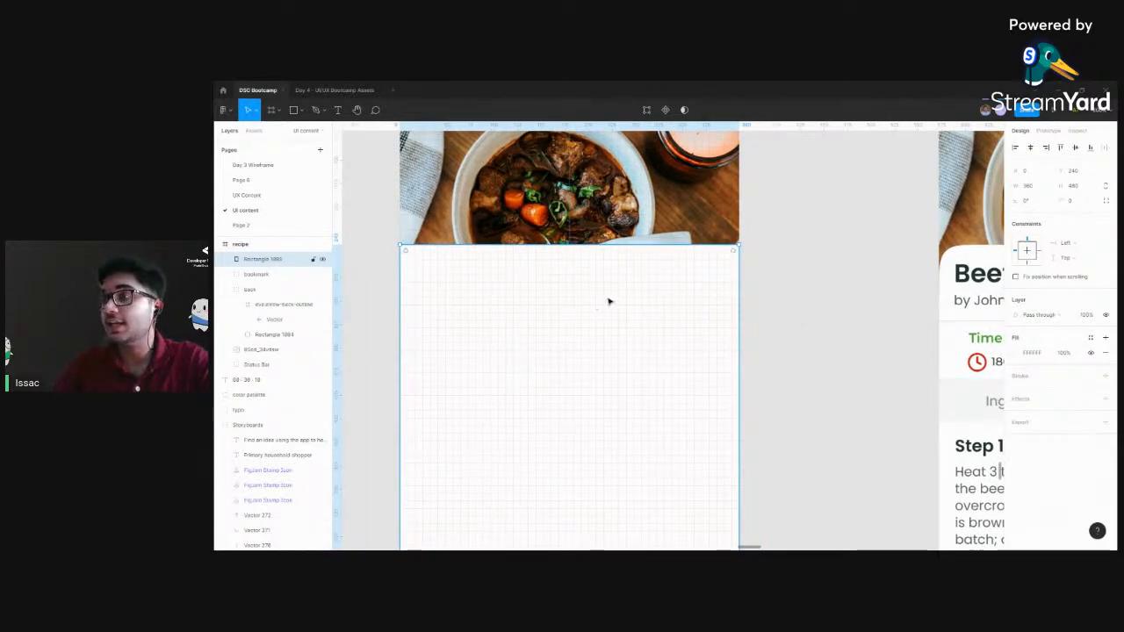
{"action": "left_click", "coordinate": [1075, 203]}
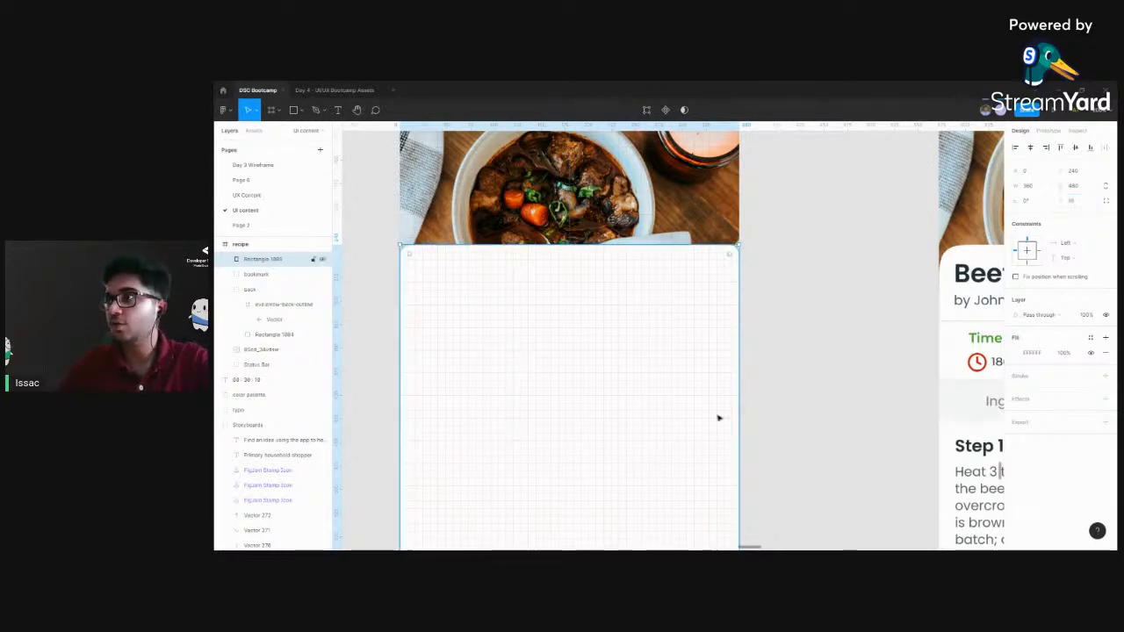
{"action": "scroll", "coordinate": [713, 422], "scroll_direction": "down", "scroll_amount": 3}
{"action": "scroll", "coordinate": [702, 404], "scroll_direction": "down", "scroll_amount": 2}
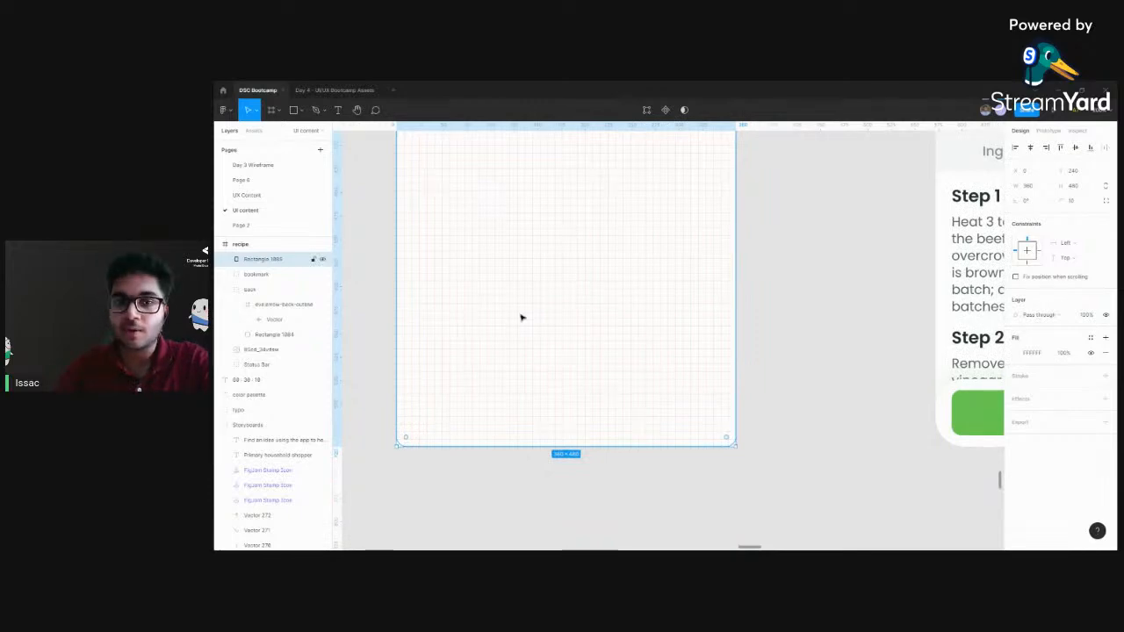
{"action": "left_click_drag", "start_coordinate": [520, 316], "coordinate": [527, 360]}
{"action": "scroll", "coordinate": [667, 366], "scroll_direction": "down", "scroll_amount": 5}
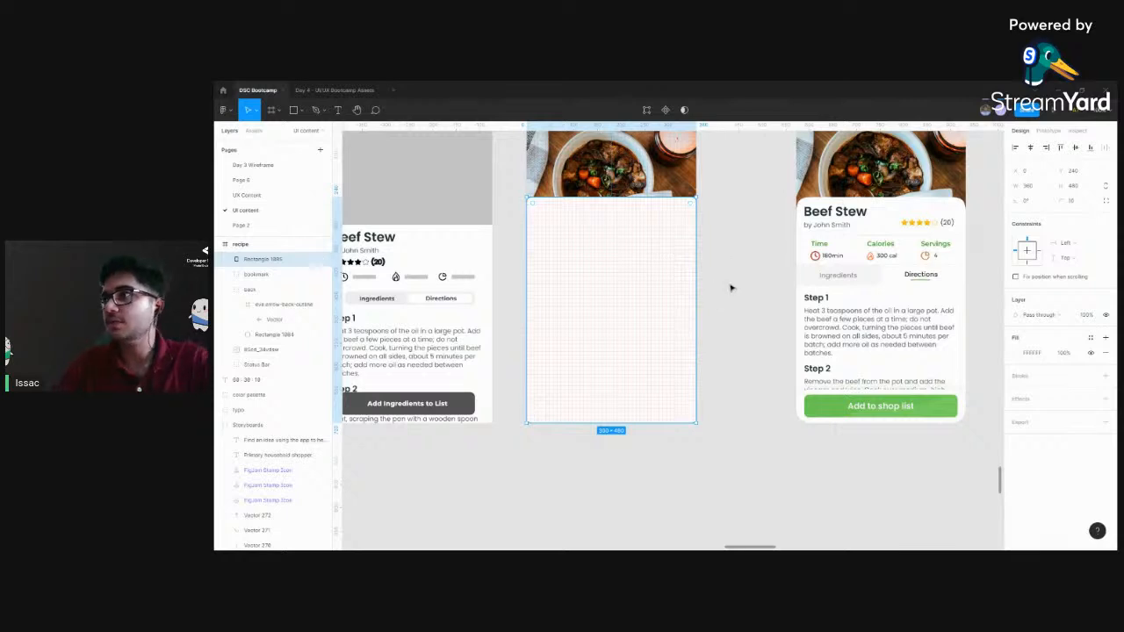
{"action": "scroll", "coordinate": [597, 255], "scroll_direction": "up", "scroll_amount": 1}
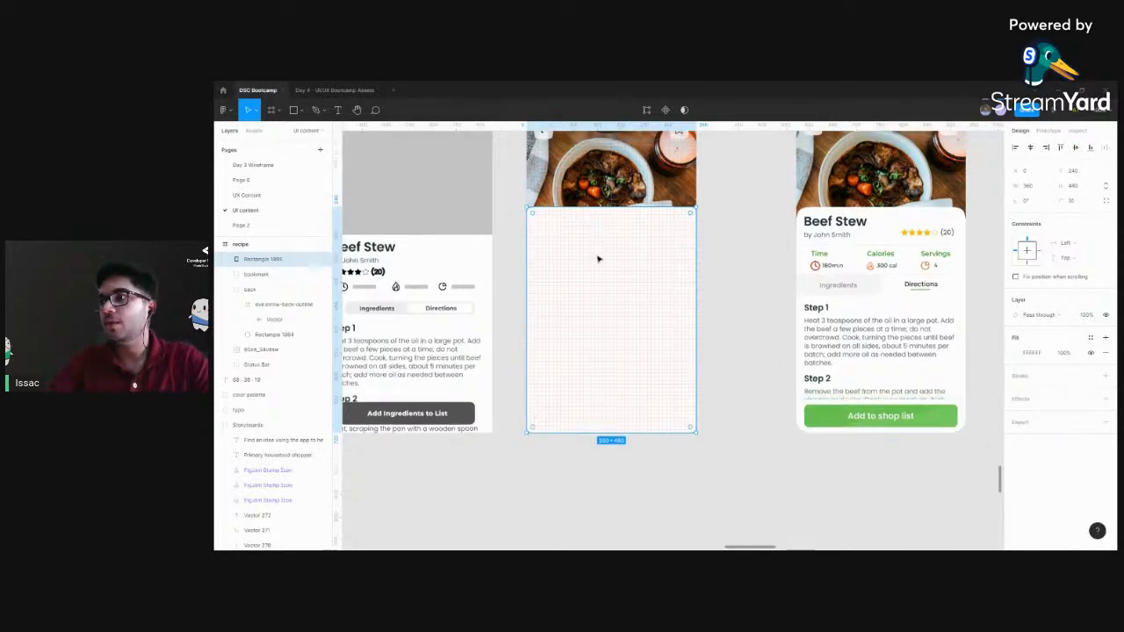
{"action": "double_click", "coordinate": [596, 262]}
{"action": "key", "text": "Escape"}
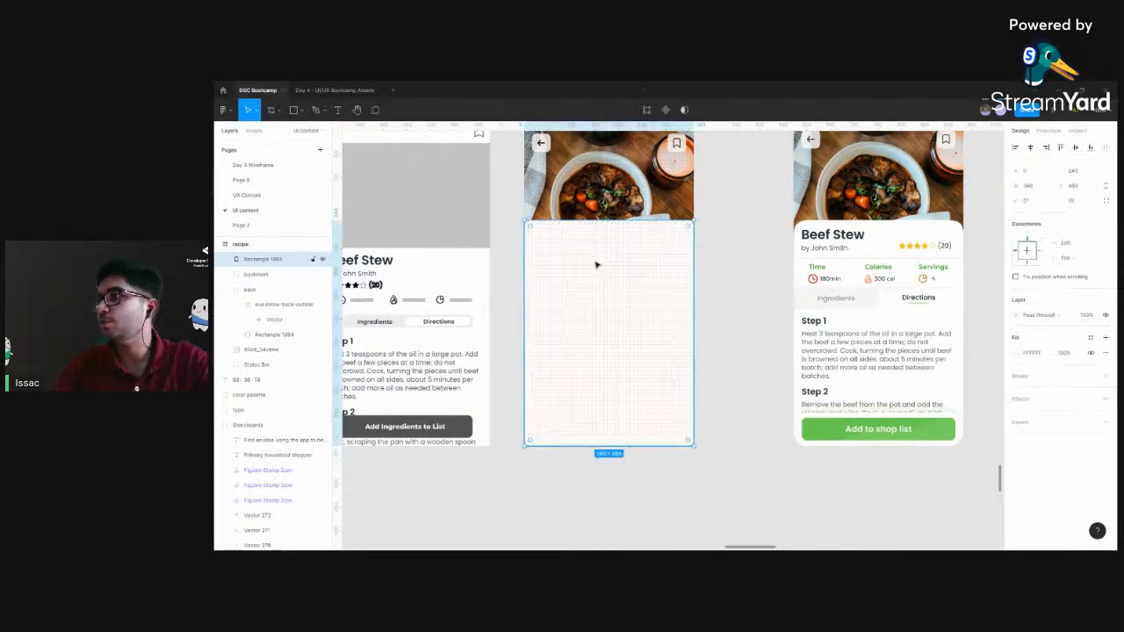
Reset the white rectangle's corner radius to 0
{"action": "left_click", "coordinate": [1075, 204]}
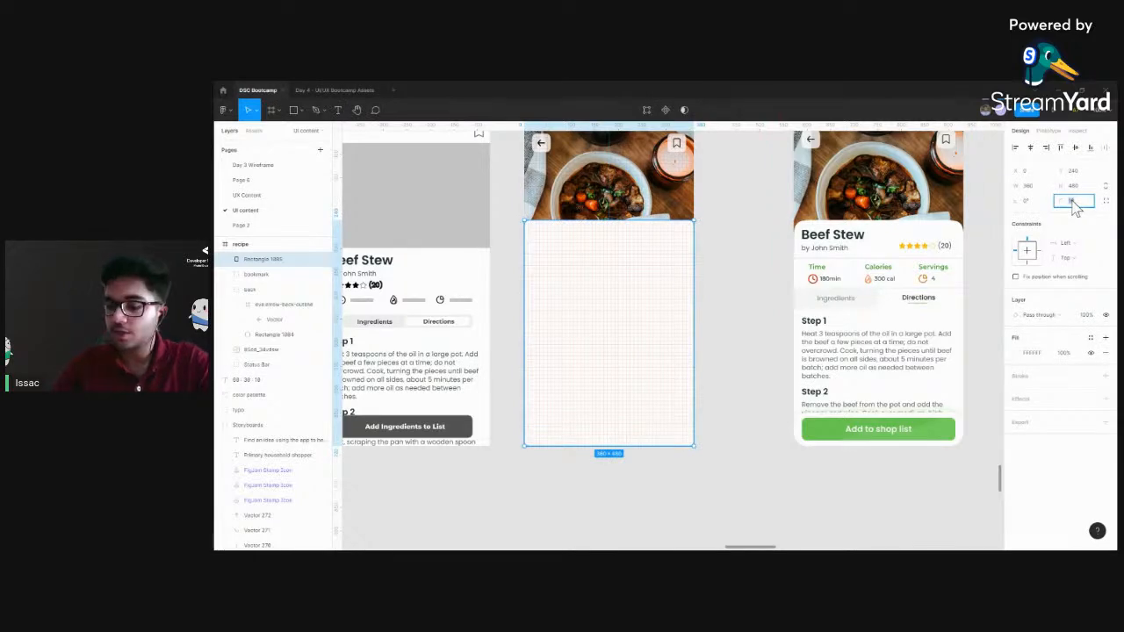
{"action": "key", "text": "Return"}
{"action": "scroll", "coordinate": [770, 302], "scroll_direction": "up", "scroll_amount": 1}
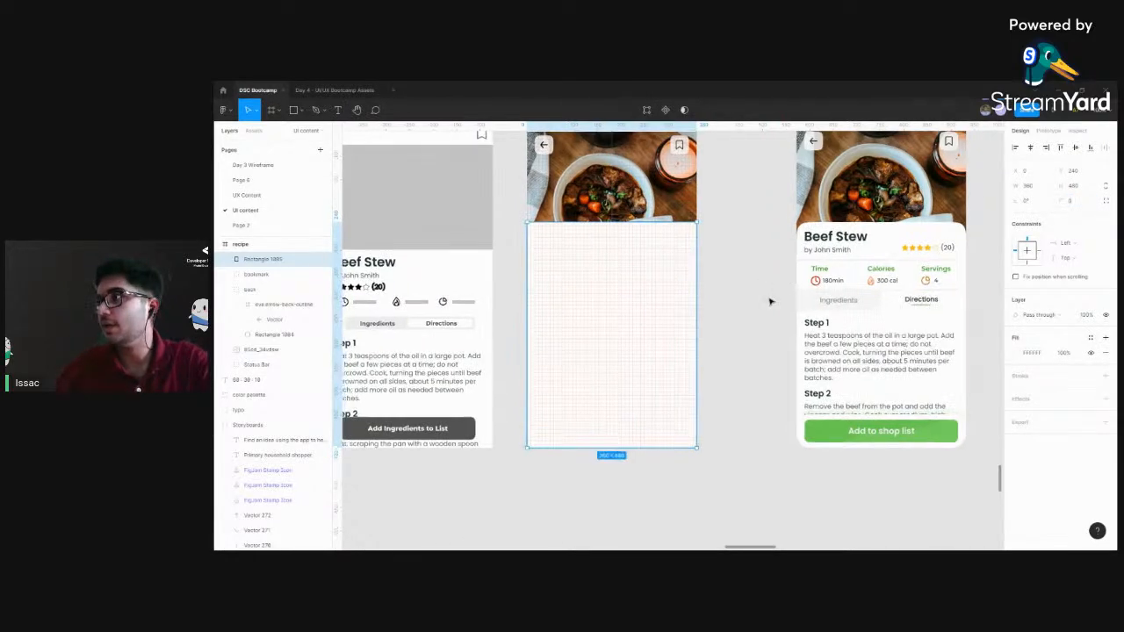
Try to reshape the white rectangle by moving its upper-left corner point inward in point editing
{"action": "double_click", "coordinate": [629, 296]}
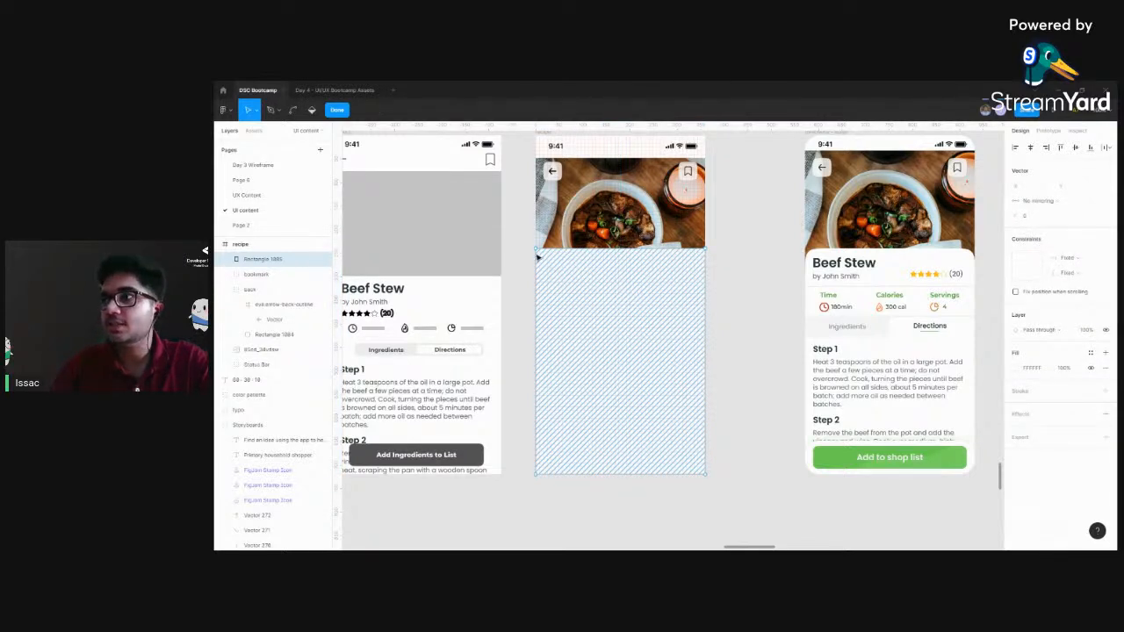
{"action": "left_click_drag", "start_coordinate": [544, 270], "coordinate": [569, 258]}
{"action": "key", "text": "ctrl"}
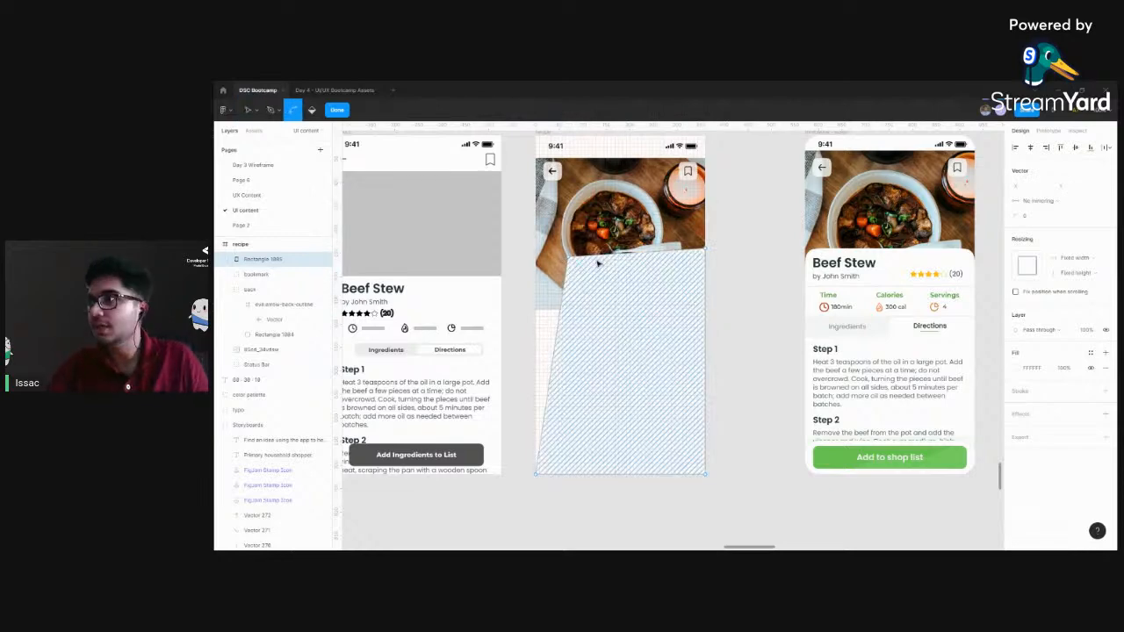
{"action": "key", "text": "Escape"}
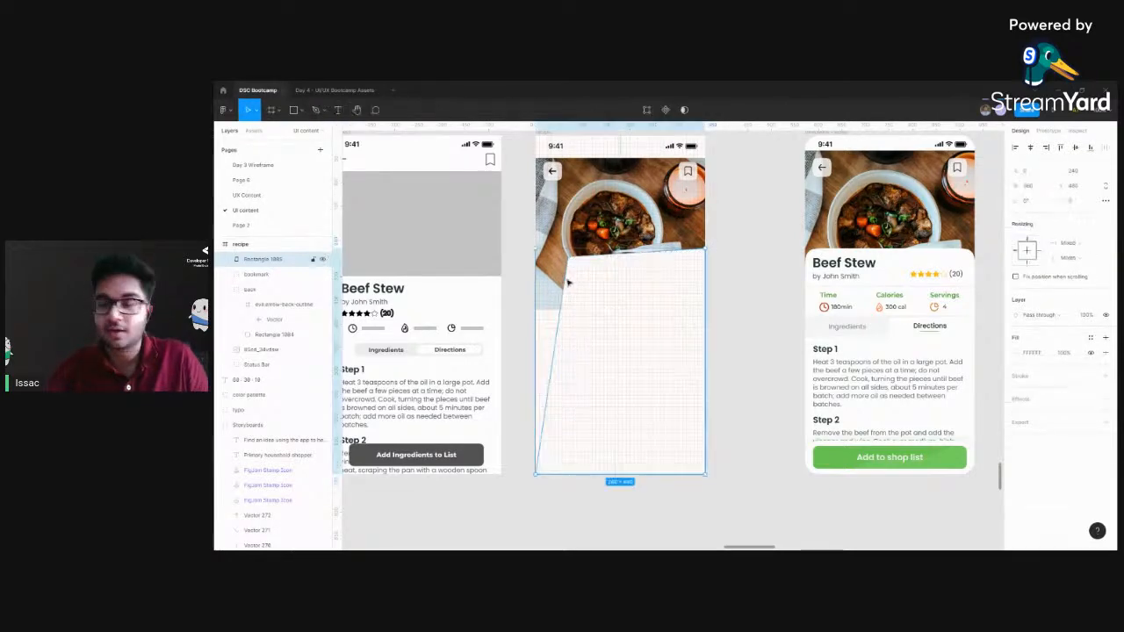
Undo recent changes and return the white rectangle's upper-left corner point to X 0, Y 240
{"action": "key", "text": "ctrl+z"}
{"action": "key", "text": "ctrl+z"}
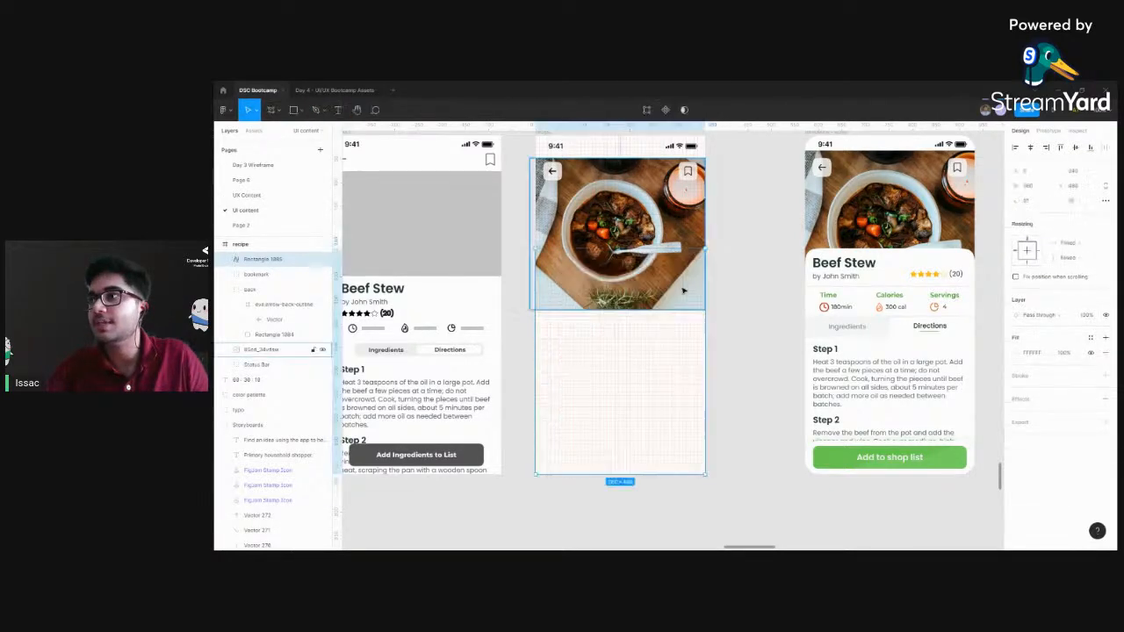
{"action": "left_click", "coordinate": [727, 310]}
{"action": "key", "text": "ctrl+z"}
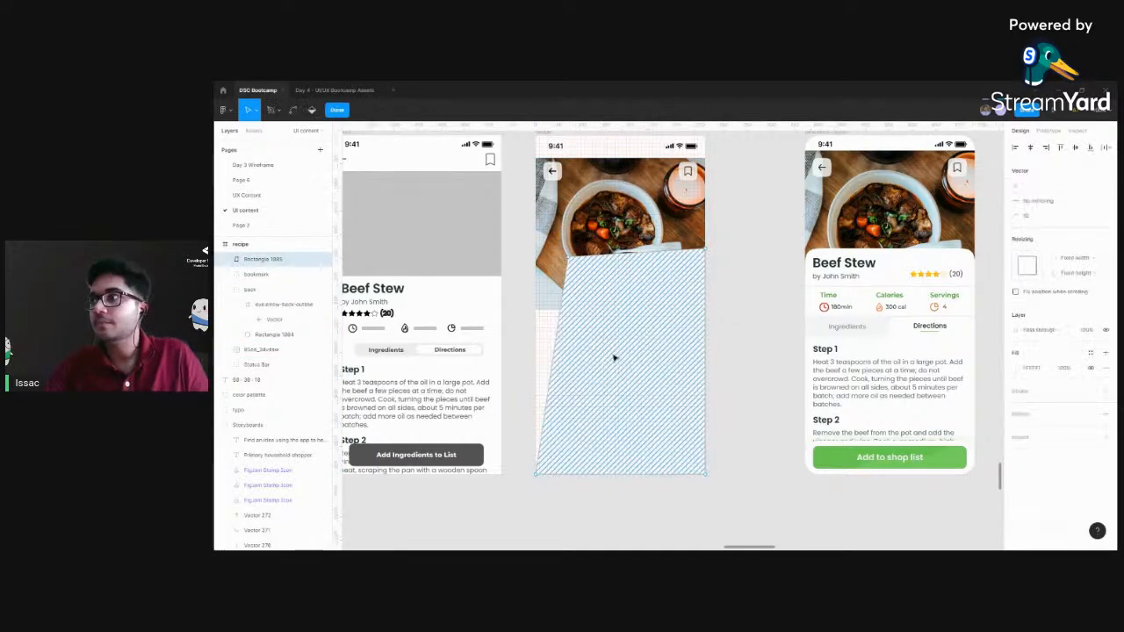
{"action": "key", "text": "ctrl+z"}
{"action": "double_click", "coordinate": [574, 265]}
{"action": "left_click_drag", "start_coordinate": [569, 257], "coordinate": [536, 251]}
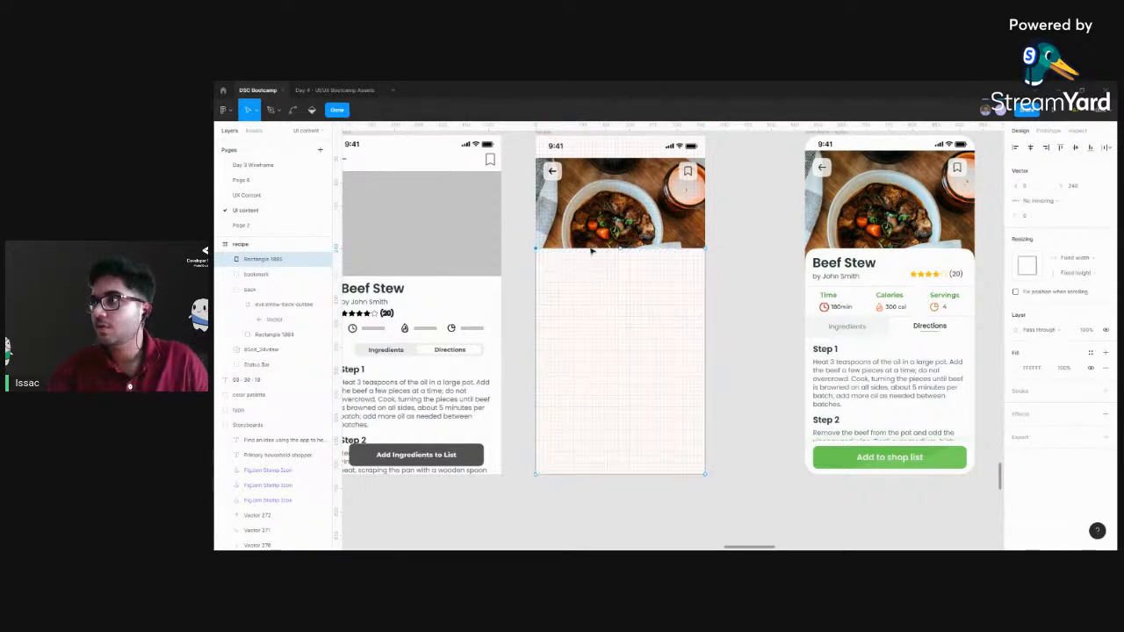
Try moving the white rectangle's upper-right corner point inward, undo the move, and leave point editing
{"action": "left_click_drag", "start_coordinate": [704, 249], "coordinate": [675, 303]}
{"action": "key", "text": "ctrl+z"}
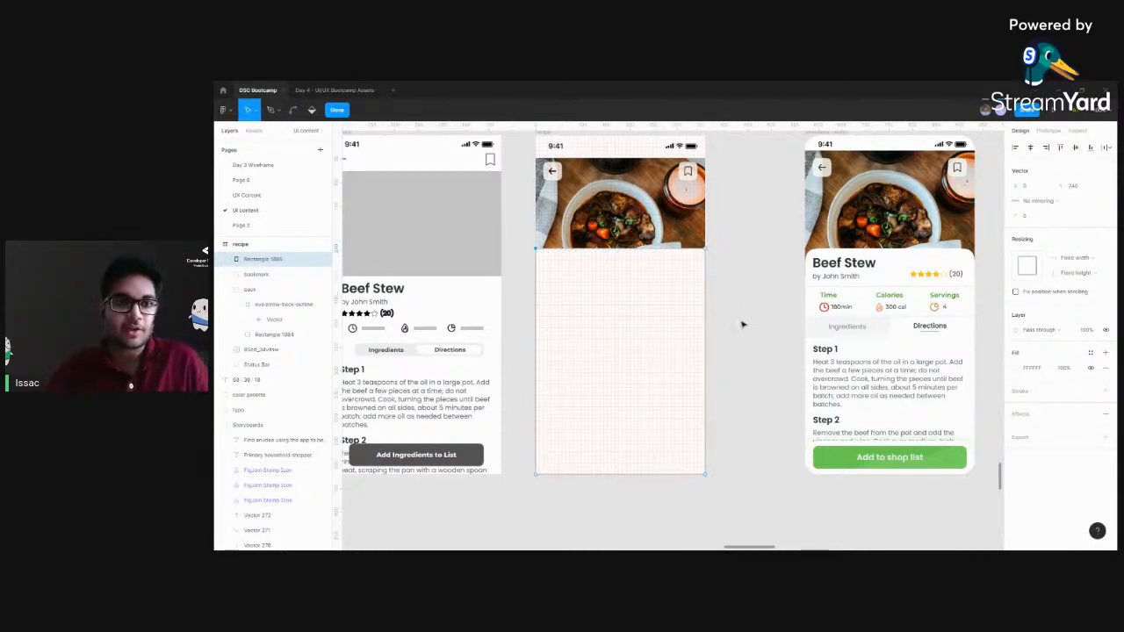
{"action": "scroll", "coordinate": [741, 308], "scroll_direction": "left", "scroll_amount": 1}
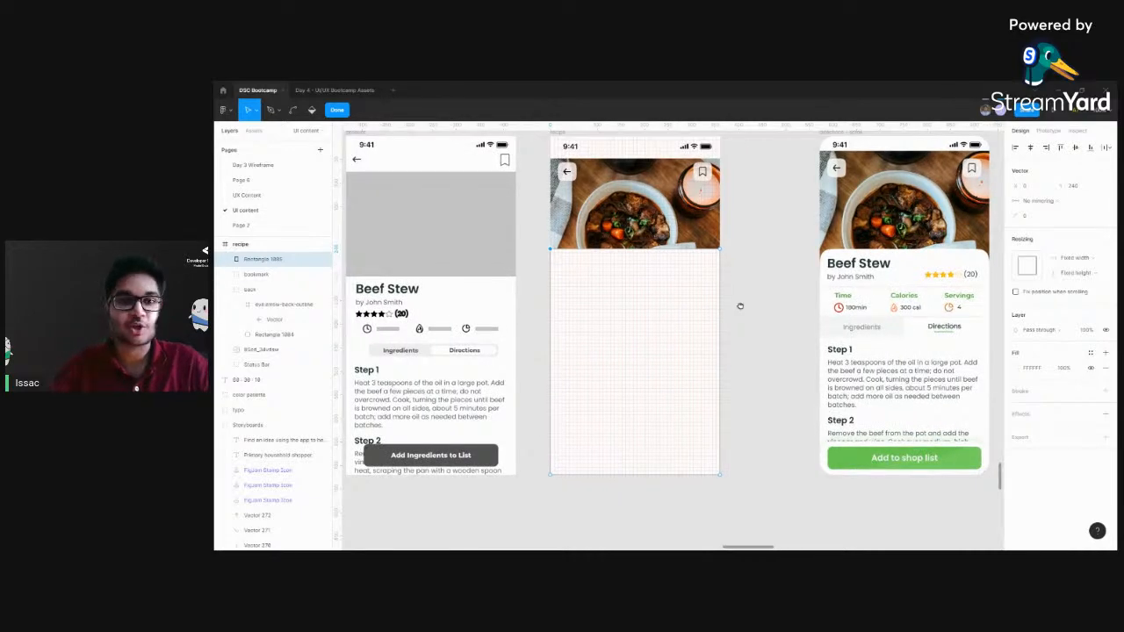
{"action": "scroll", "coordinate": [740, 306], "scroll_direction": "up", "scroll_amount": 3}
{"action": "scroll", "coordinate": [781, 318], "scroll_direction": "up", "scroll_amount": 2}
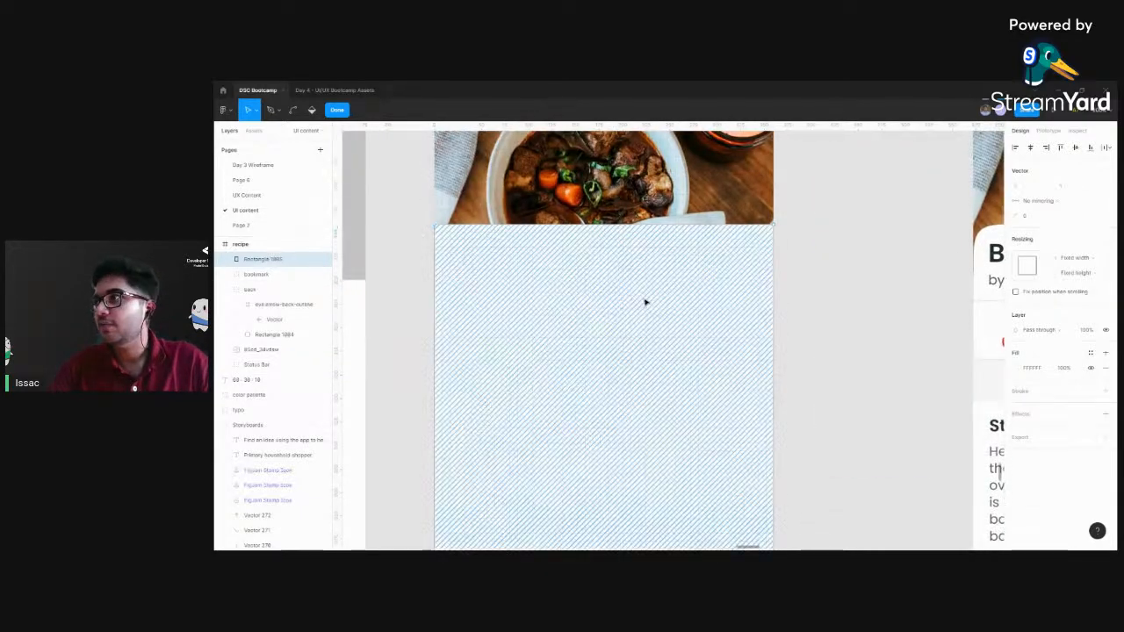
{"action": "key", "text": "Escape"}
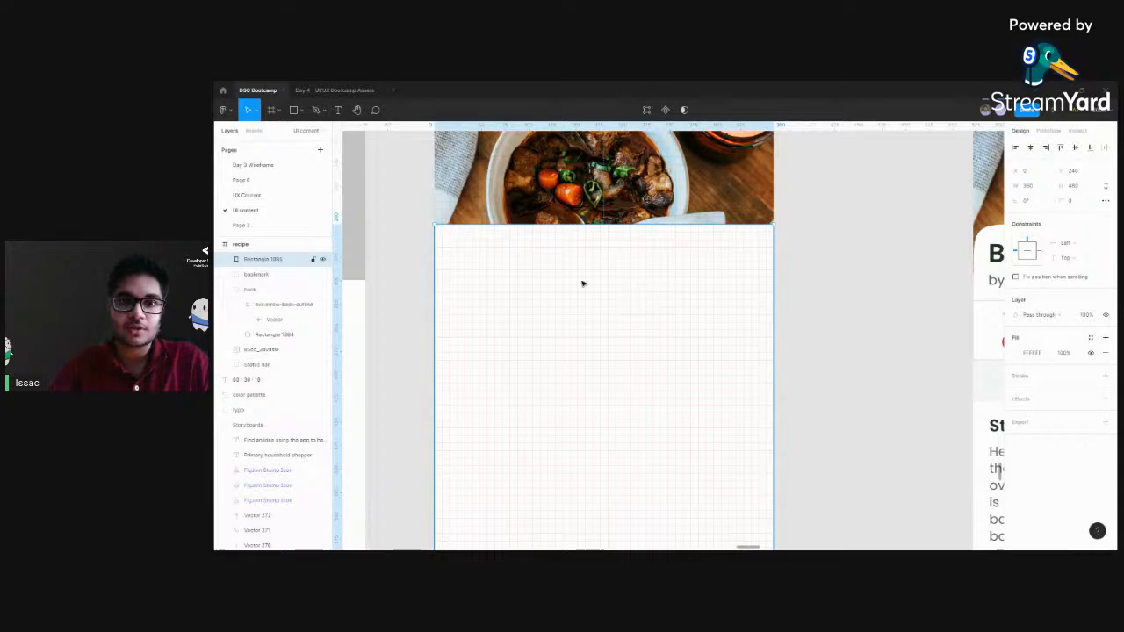
{"action": "double_click", "coordinate": [491, 262]}
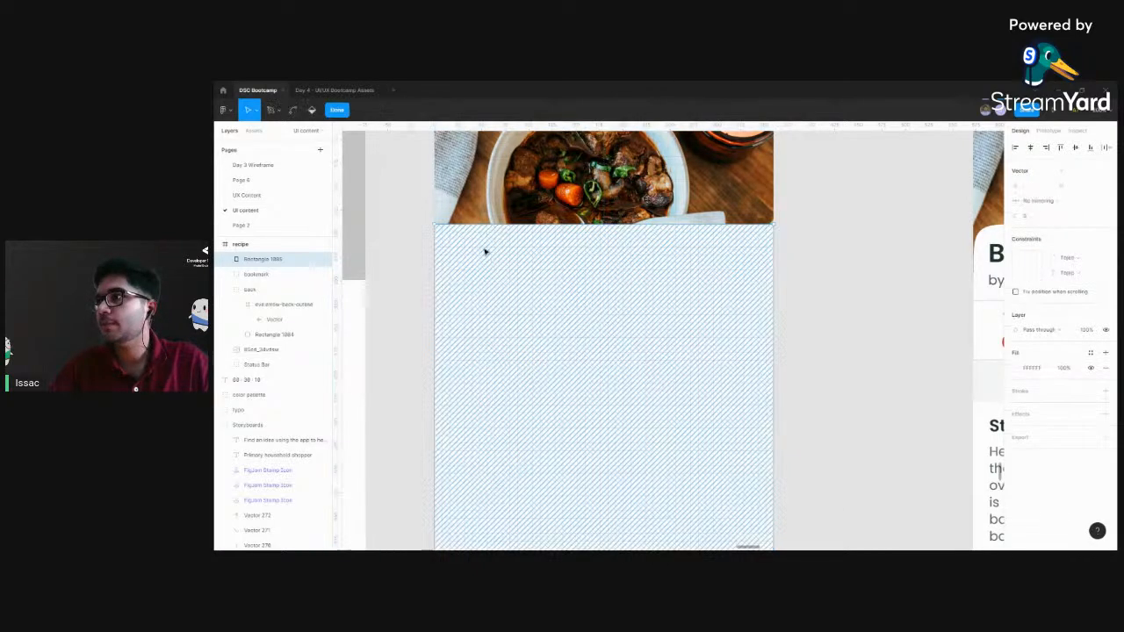
{"action": "left_click_drag", "start_coordinate": [399, 180], "coordinate": [847, 261]}
{"action": "left_click", "coordinate": [847, 262]}
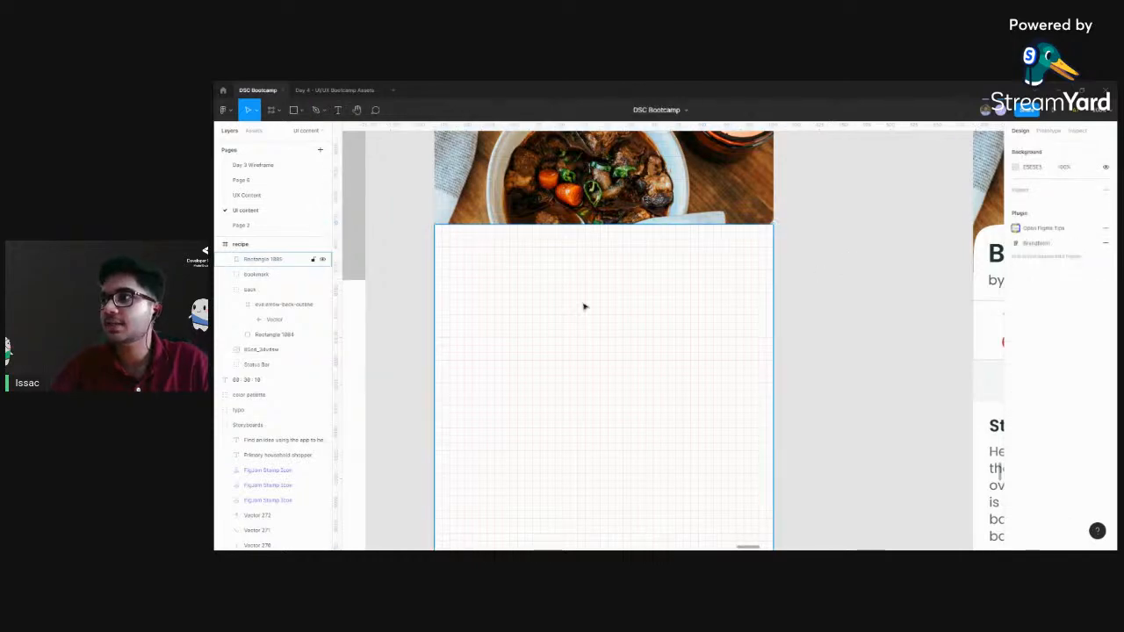
{"action": "left_click", "coordinate": [584, 306]}
{"action": "double_click", "coordinate": [584, 307]}
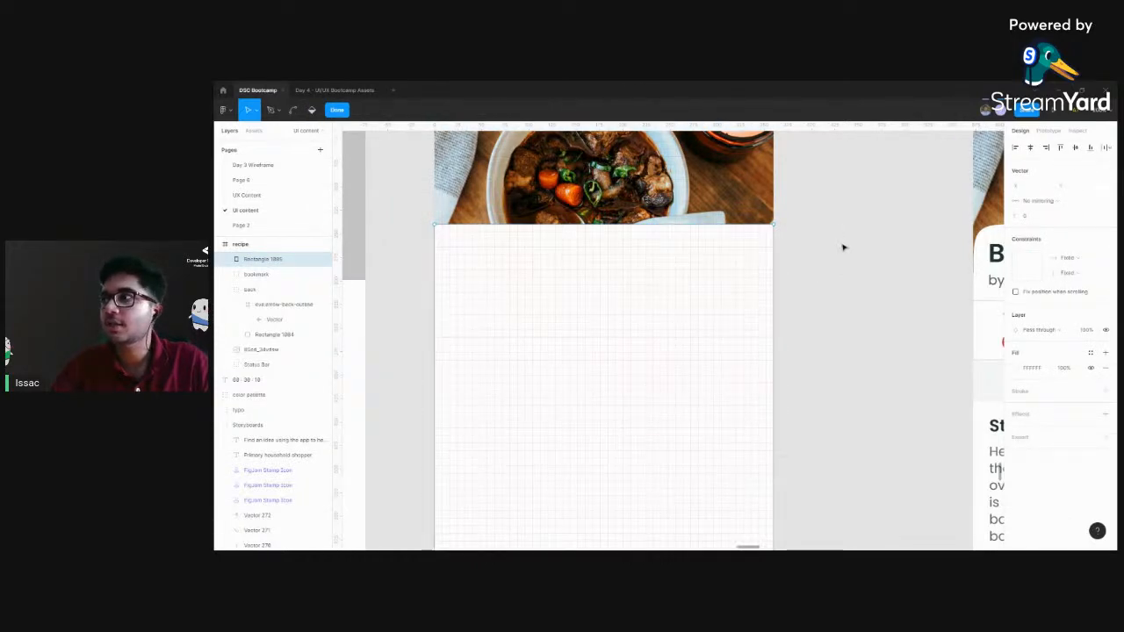
{"action": "left_click", "coordinate": [842, 247]}
Select the white rectangle's two upper corner points in point editing and give only those corners a rounded radius
{"action": "left_click", "coordinate": [615, 275]}
{"action": "double_click", "coordinate": [614, 275]}
{"action": "left_click_drag", "start_coordinate": [383, 190], "coordinate": [829, 257]}
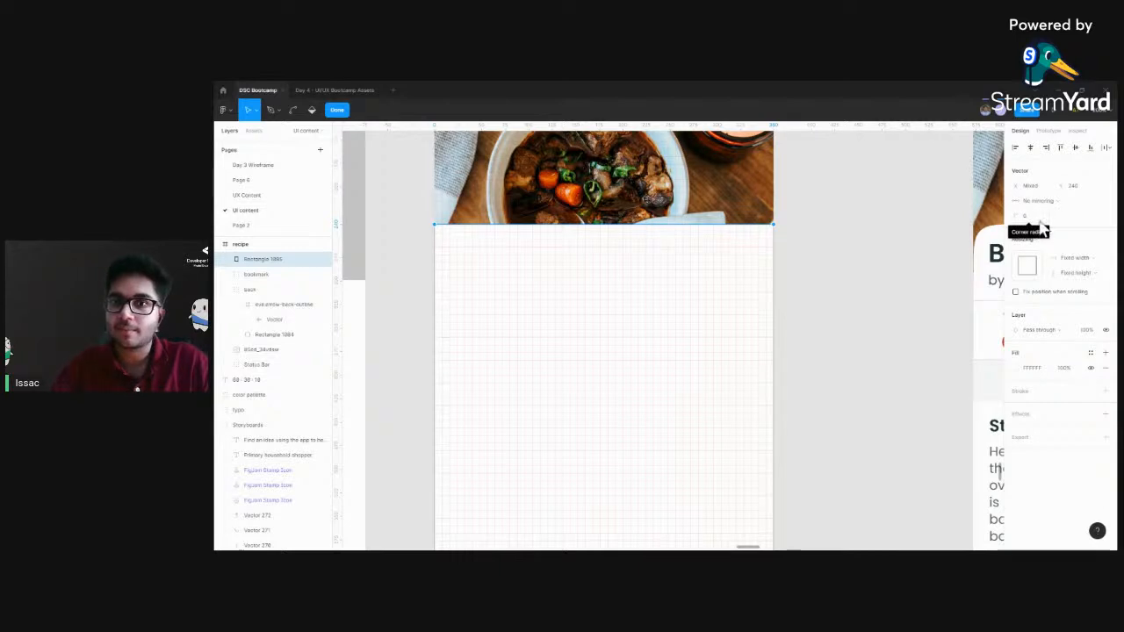
{"action": "left_click", "coordinate": [1040, 220]}
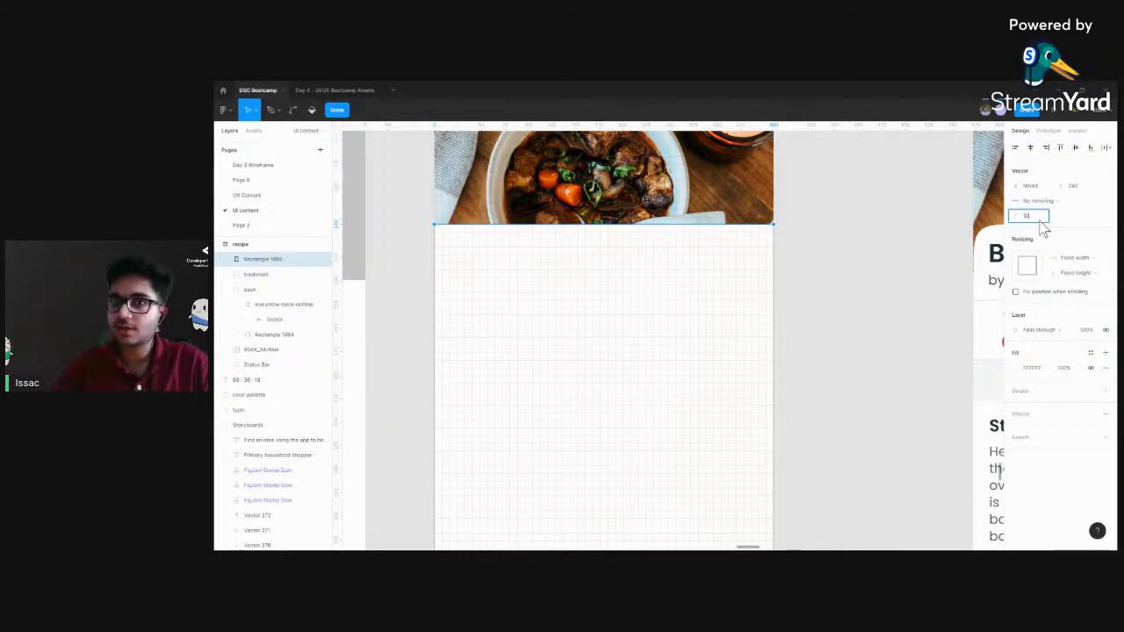
{"action": "key", "text": "BackSpace"}
{"action": "key", "text": "Return"}
{"action": "left_click", "coordinate": [837, 264]}
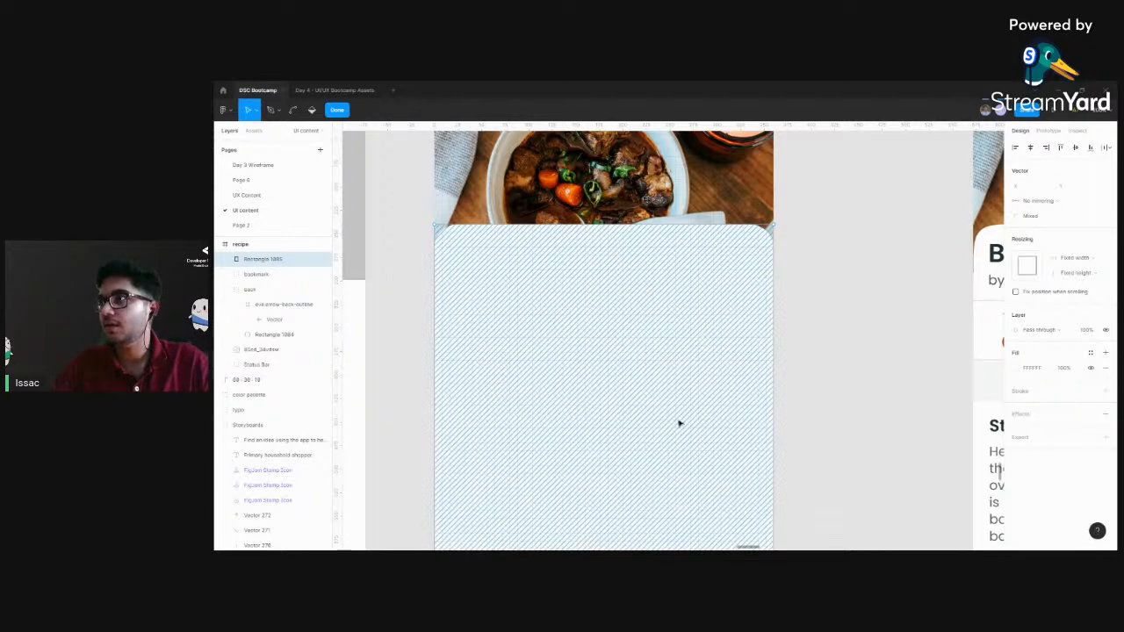
Set the radius of the white rectangle's two upper corner points back to 0 and leave point editing
{"action": "left_click_drag", "start_coordinate": [678, 425], "coordinate": [678, 200]}
{"action": "scroll", "coordinate": [535, 351], "scroll_direction": "up", "scroll_amount": 5}
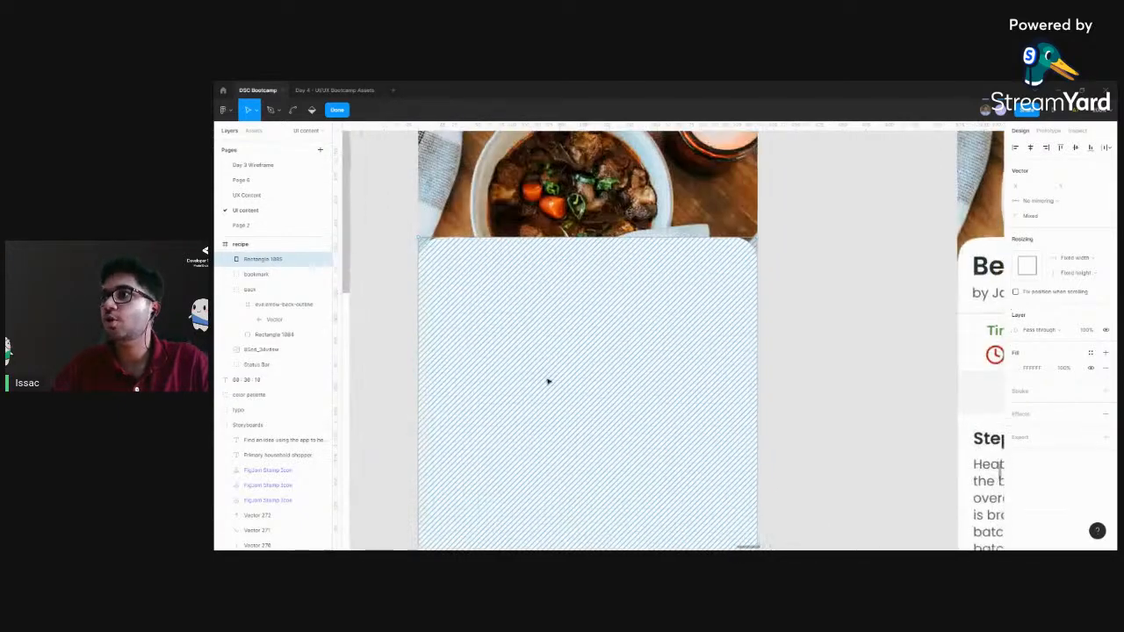
{"action": "key", "text": "Escape"}
{"action": "double_click", "coordinate": [635, 306]}
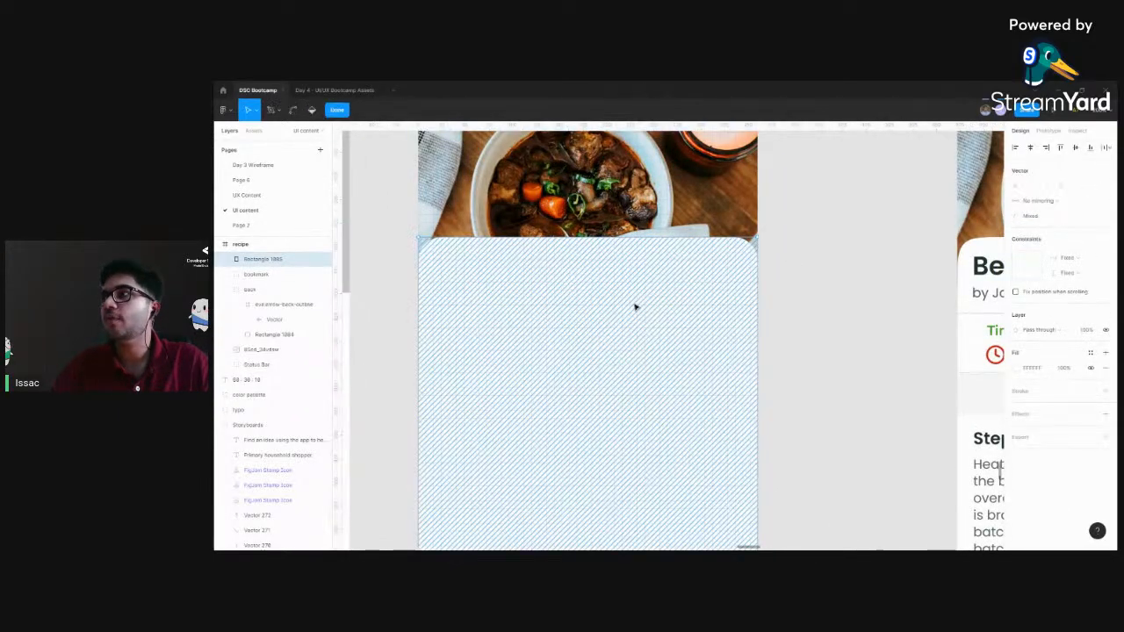
{"action": "left_click_drag", "start_coordinate": [412, 213], "coordinate": [785, 278]}
{"action": "left_click", "coordinate": [1024, 217]}
{"action": "type", "text": "0"}
{"action": "key", "text": "Return"}
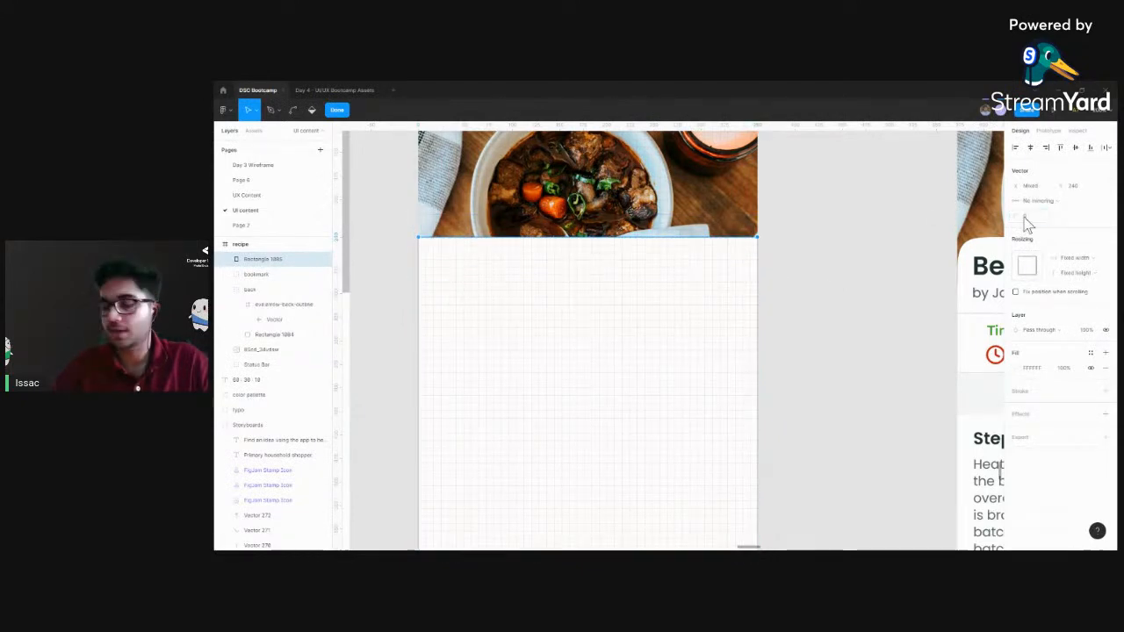
{"action": "key", "text": "Escape"}
{"action": "left_click", "coordinate": [827, 245]}
{"action": "left_click", "coordinate": [632, 335]}
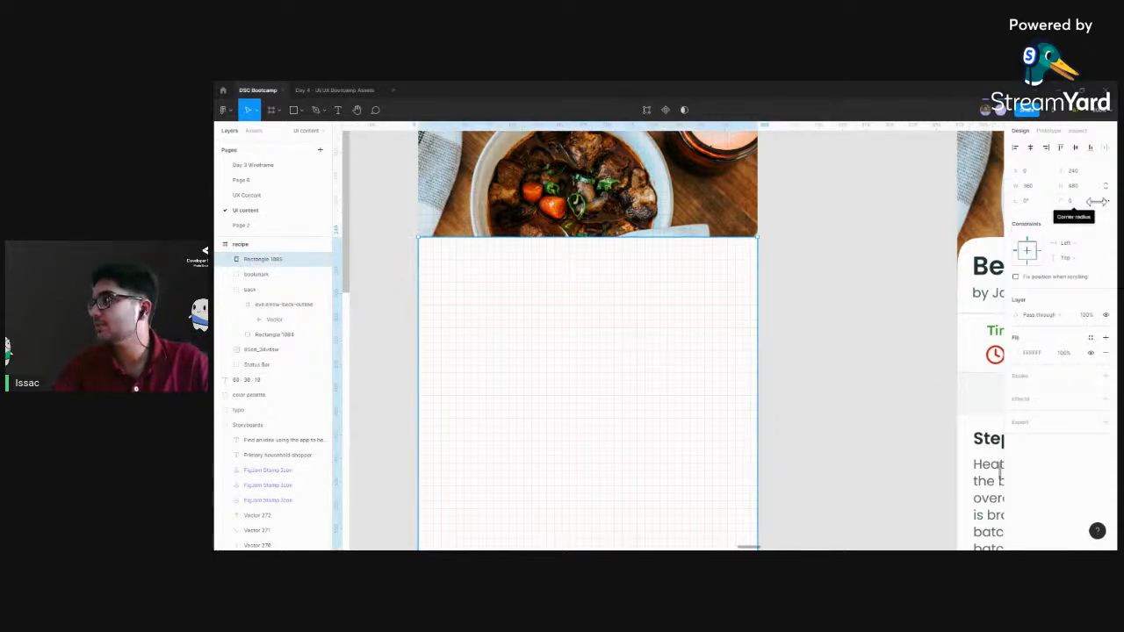
{"action": "left_click", "coordinate": [839, 289]}
{"action": "left_click", "coordinate": [661, 328]}
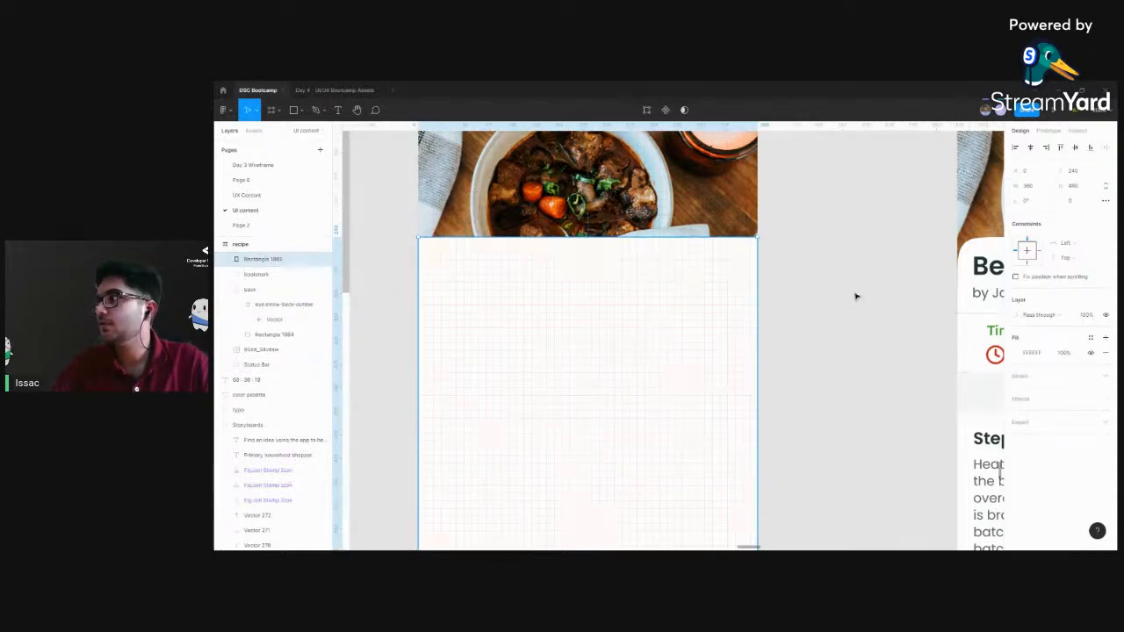
Draw a new gray rectangle about 352 × 408 on the empty canvas below the recipe frame
{"action": "scroll", "coordinate": [833, 307], "scroll_direction": "down", "scroll_amount": 5}
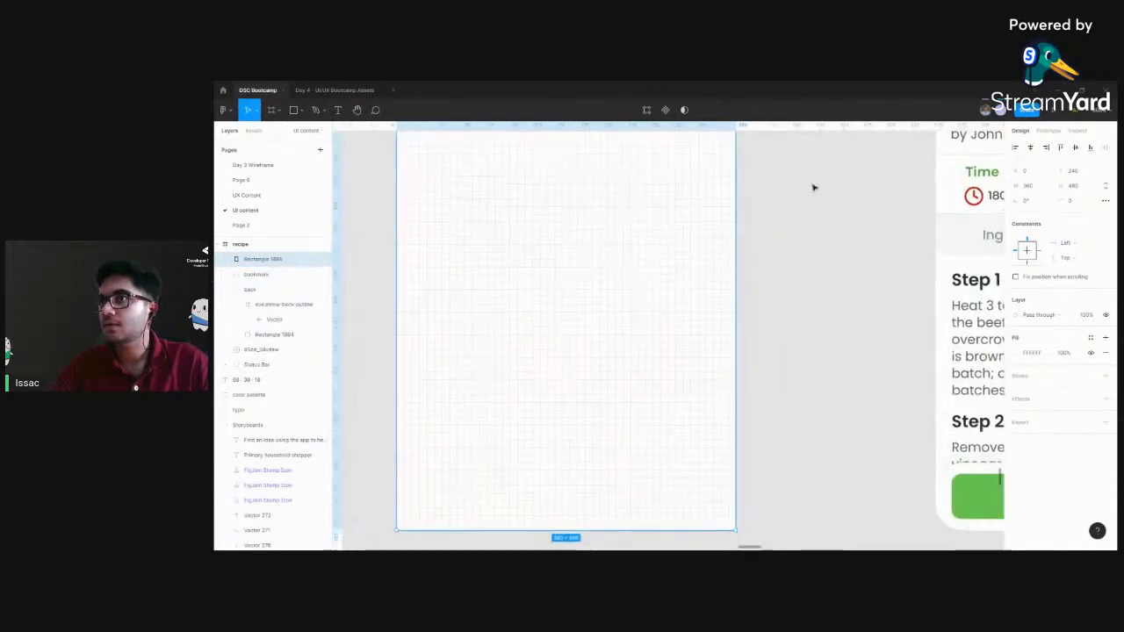
{"action": "scroll", "coordinate": [781, 219], "scroll_direction": "down", "scroll_amount": 2}
{"action": "key", "text": "ctrl+minus"}
{"action": "key", "text": "ctrl+minus"}
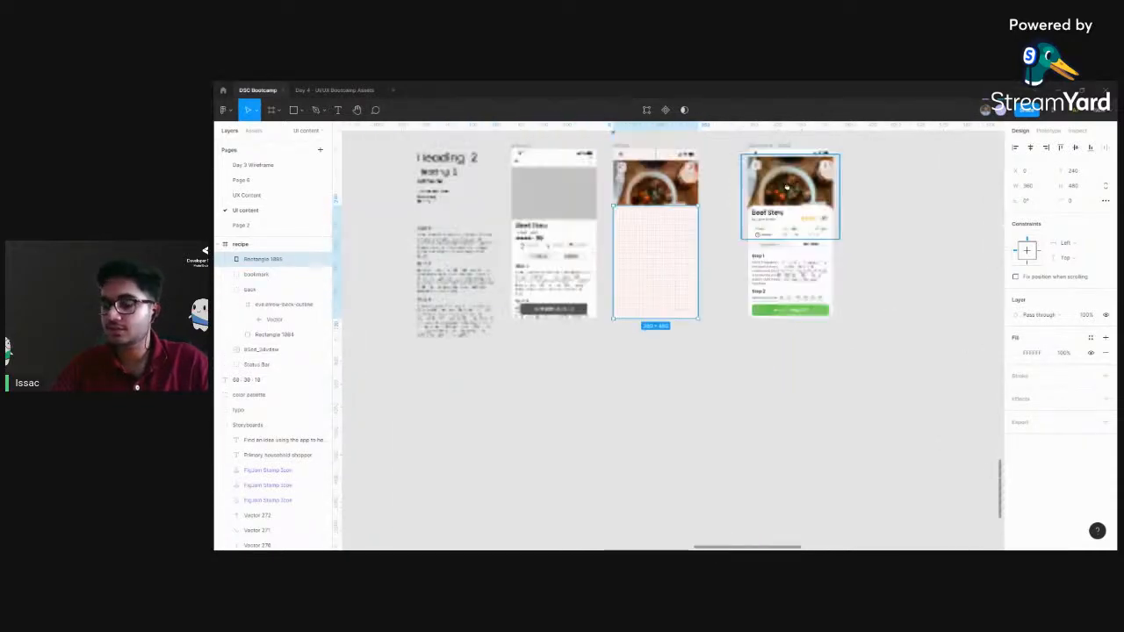
{"action": "left_click", "coordinate": [605, 402]}
{"action": "key", "text": "r"}
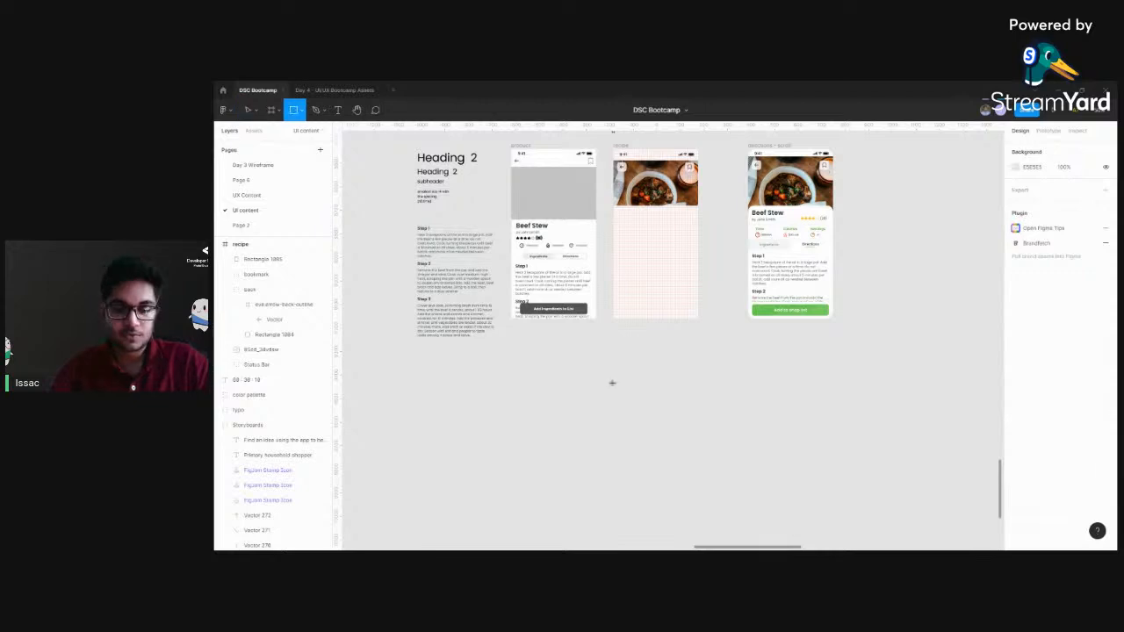
{"action": "left_click", "coordinate": [617, 353]}
{"action": "left_click_drag", "start_coordinate": [676, 440], "coordinate": [698, 450]}
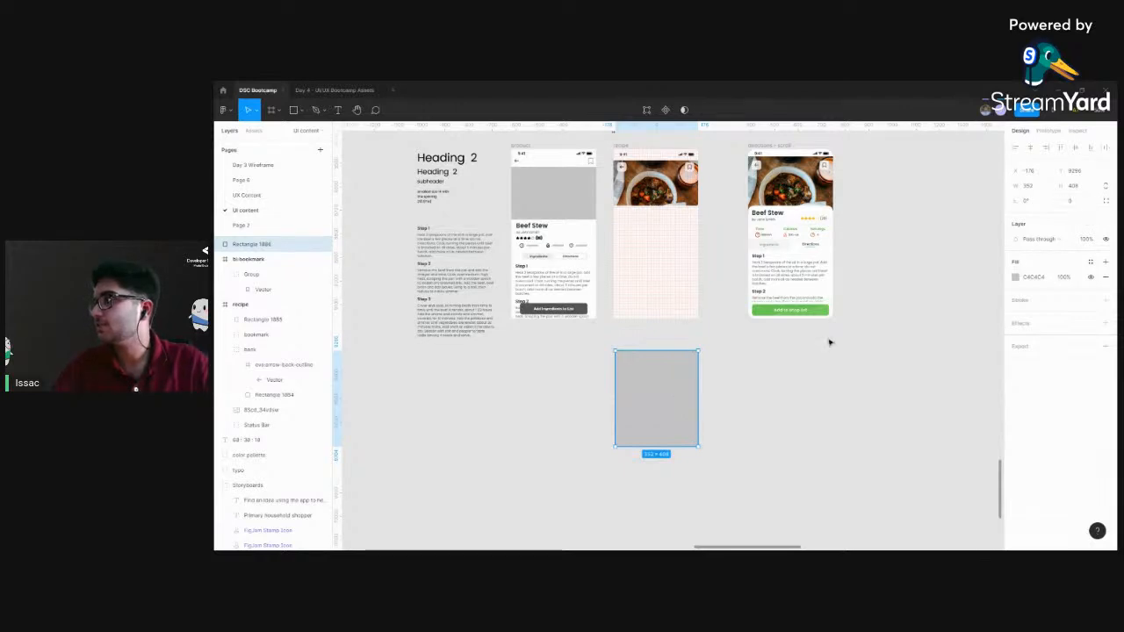
Switch the gray rectangle to independent corner radii and set its two upper corners to 10
{"action": "scroll", "coordinate": [723, 389], "scroll_direction": "up", "scroll_amount": 5}
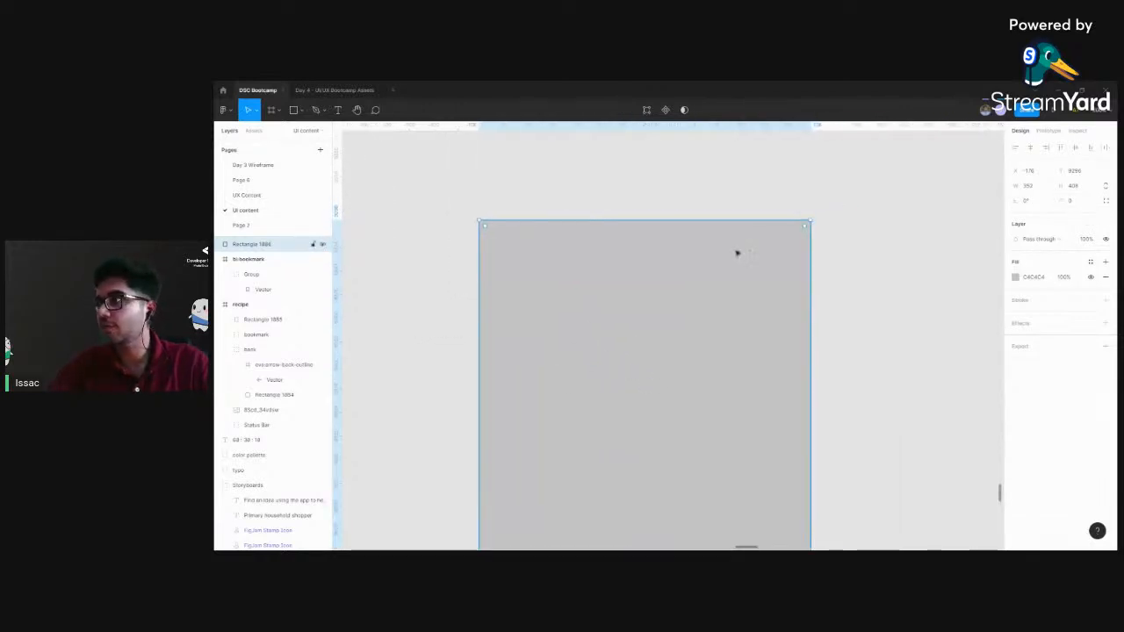
{"action": "left_click", "coordinate": [1105, 201]}
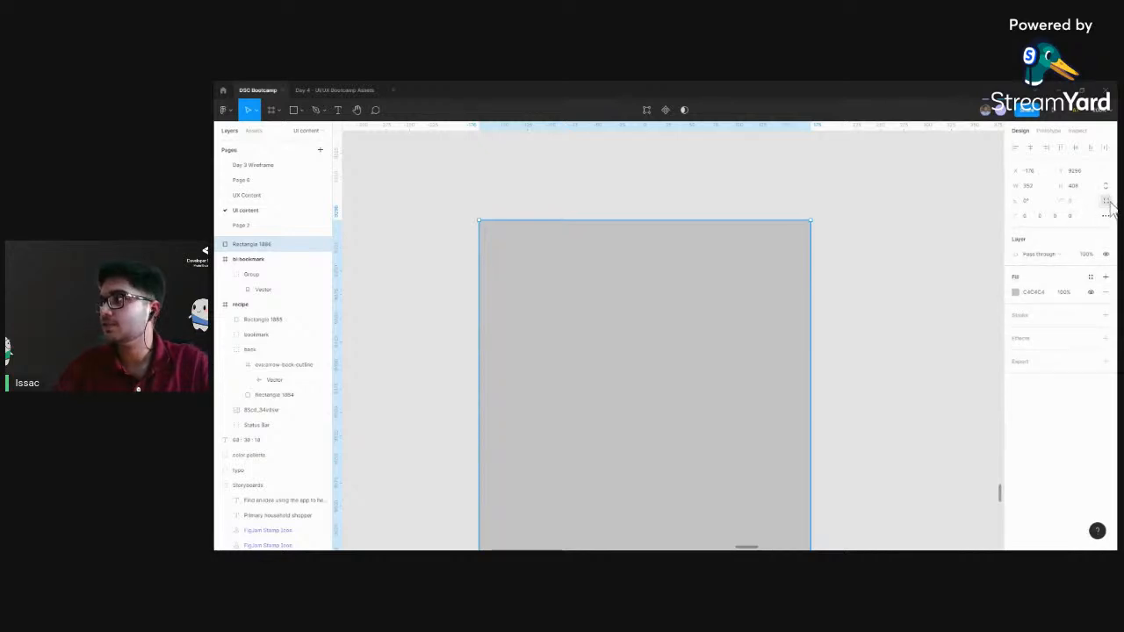
{"action": "left_click", "coordinate": [1024, 219]}
{"action": "type", "text": "10"}
{"action": "key", "text": "Return"}
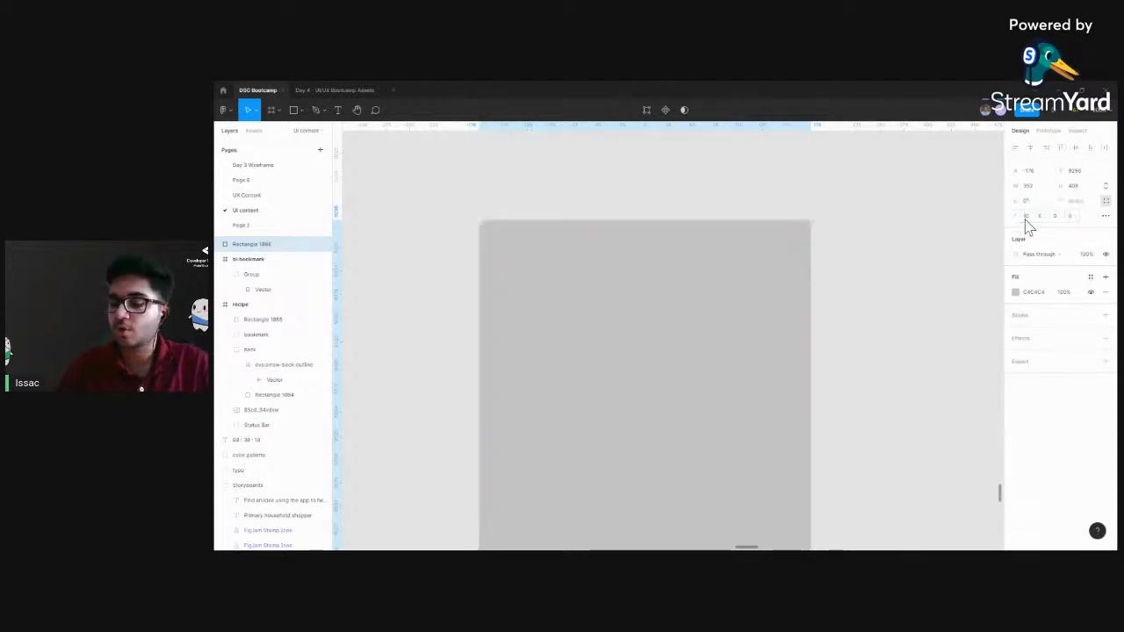
{"action": "left_click", "coordinate": [1039, 218]}
{"action": "type", "text": "10"}
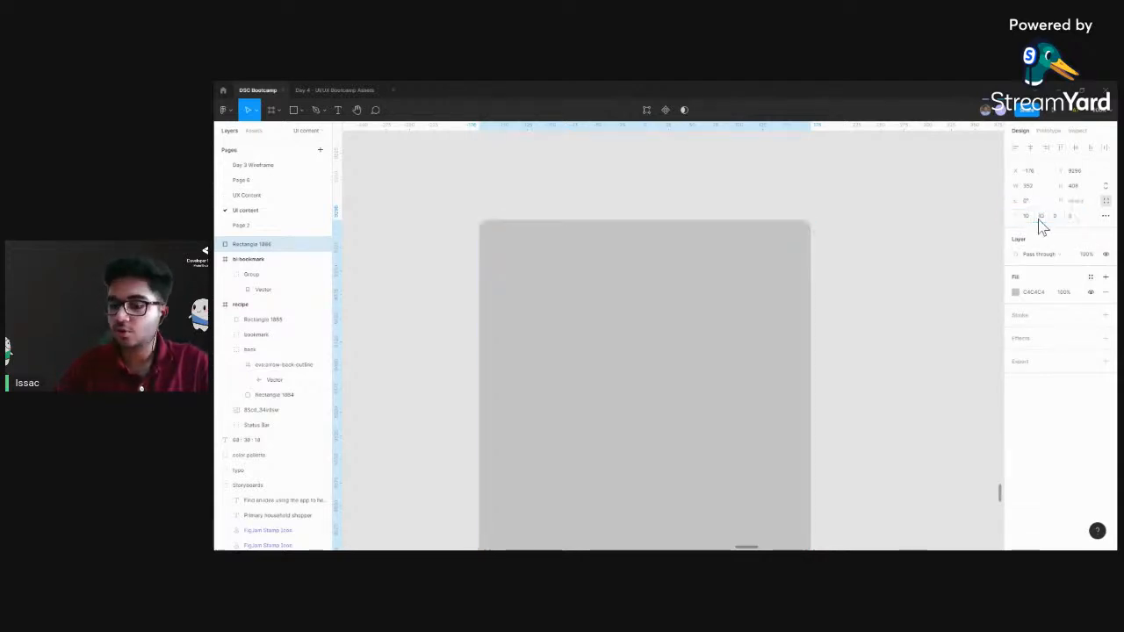
{"action": "key", "text": "Return"}
Set both upper corner radii of the gray rectangle to 50
{"action": "left_click", "coordinate": [1027, 219]}
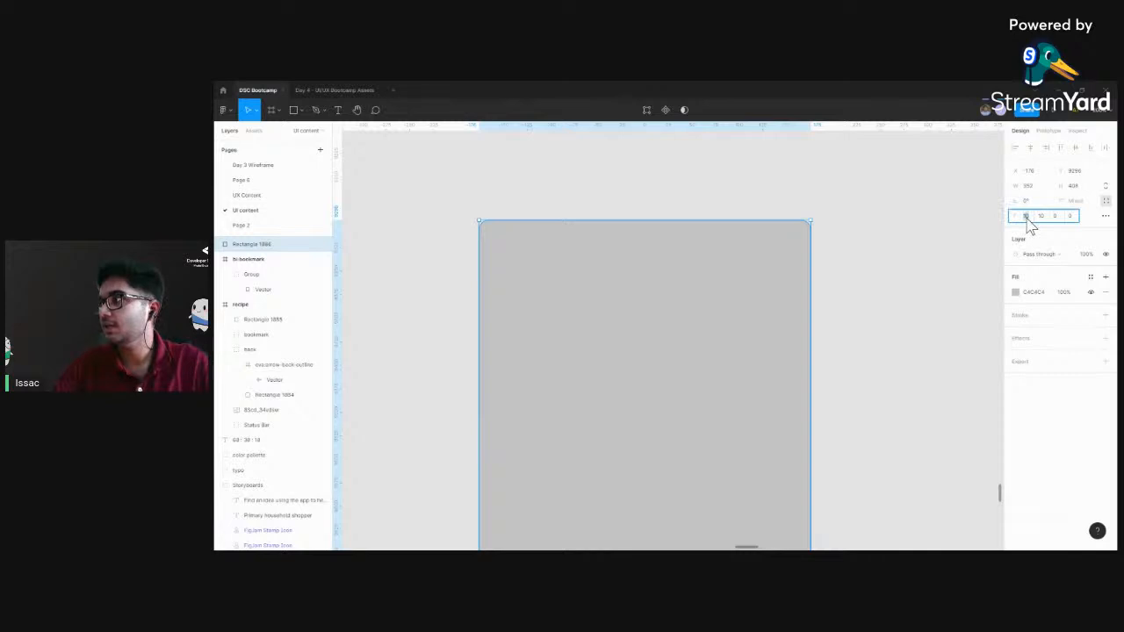
{"action": "type", "text": "50"}
{"action": "key", "text": "Return"}
{"action": "left_click", "coordinate": [1044, 218]}
{"action": "type", "text": "50"}
{"action": "key", "text": "Return"}
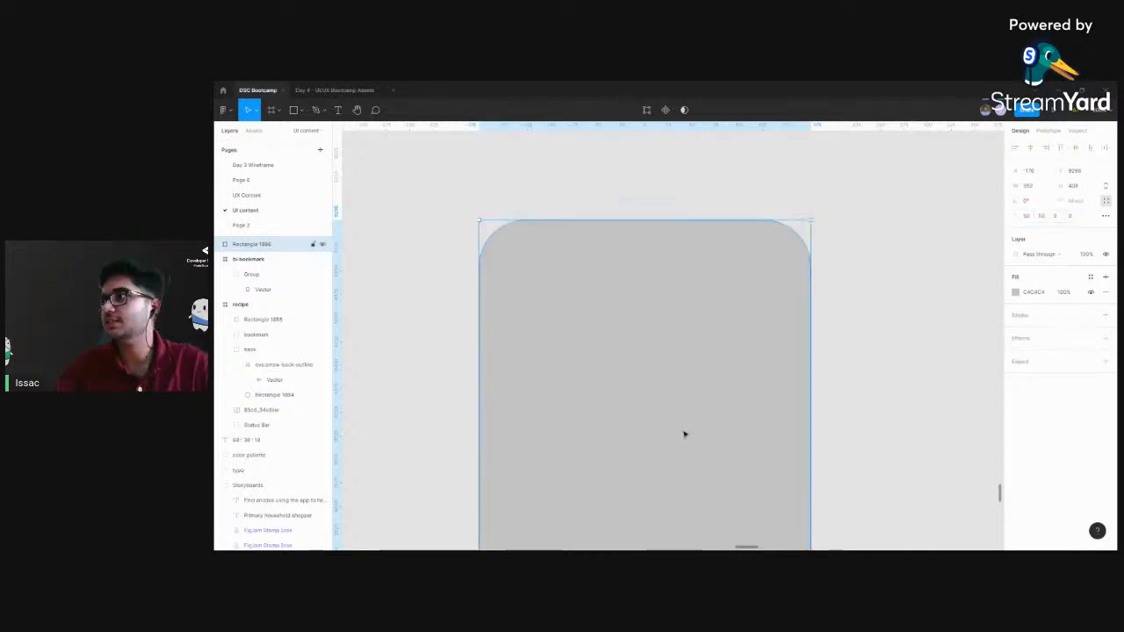
Delete the gray test rectangle below the recipe frame
{"action": "scroll", "coordinate": [684, 431], "scroll_direction": "down", "scroll_amount": 2}
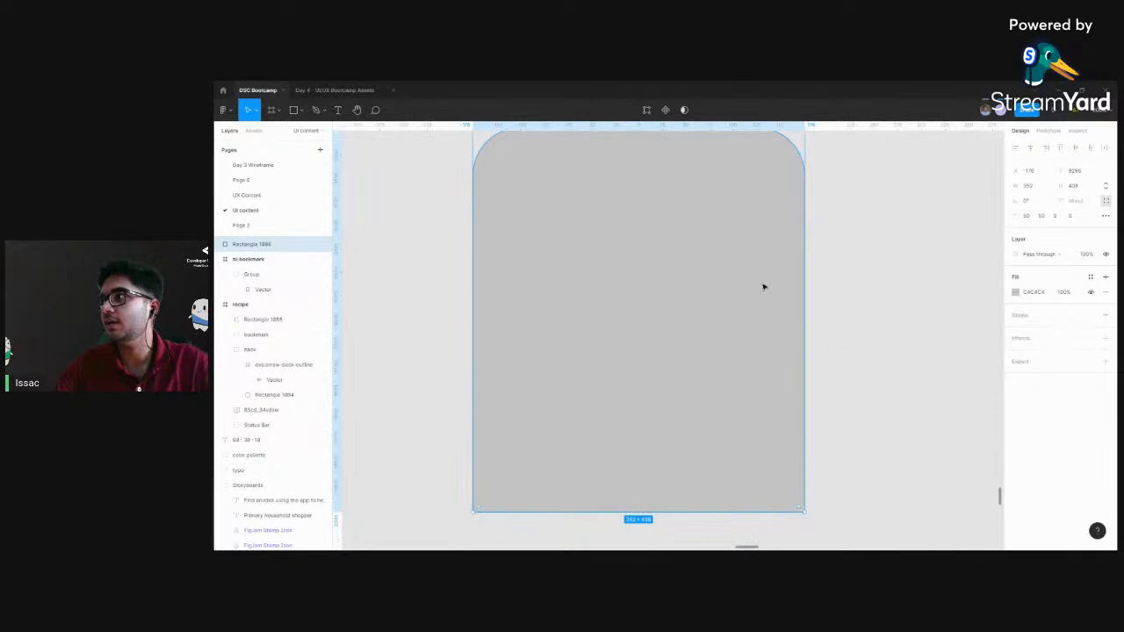
{"action": "left_click", "coordinate": [840, 359]}
{"action": "key", "text": "minus"}
{"action": "left_click", "coordinate": [660, 321]}
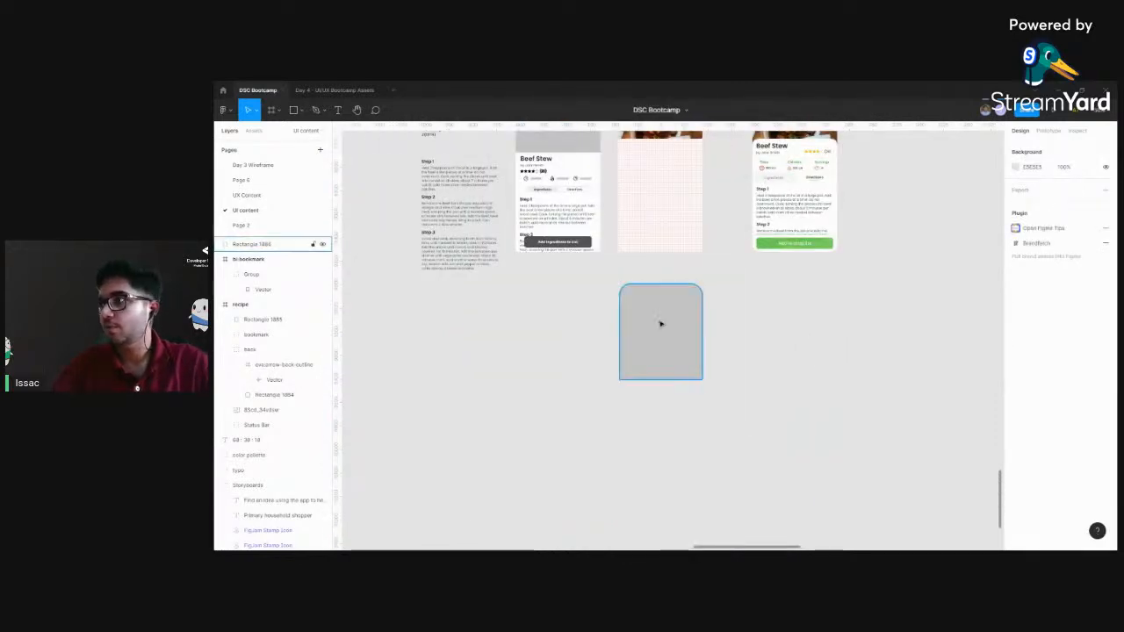
{"action": "key", "text": "Delete"}
Round only the white rectangle's two upper corner points in point editing, and leave the edit mode
{"action": "scroll", "coordinate": [683, 327], "scroll_direction": "up", "scroll_amount": 1}
{"action": "left_click", "coordinate": [663, 226]}
{"action": "key", "text": "plus"}
{"action": "left_click_drag", "start_coordinate": [663, 227], "coordinate": [640, 370]}
{"action": "double_click", "coordinate": [638, 370]}
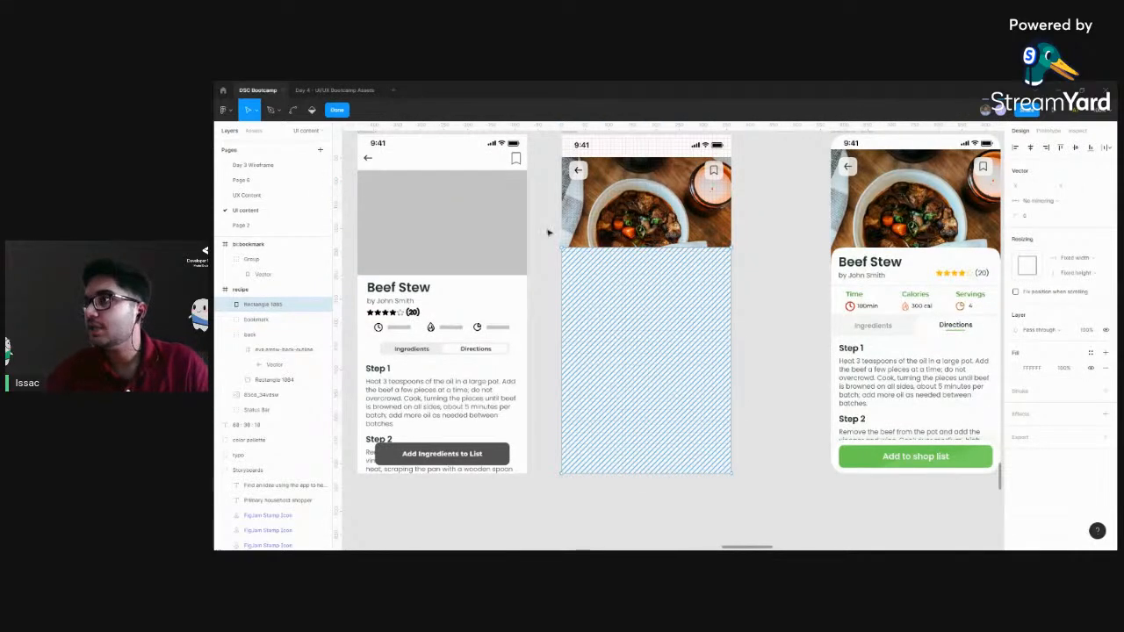
{"action": "left_click_drag", "start_coordinate": [546, 227], "coordinate": [743, 266]}
{"action": "left_click", "coordinate": [1027, 218]}
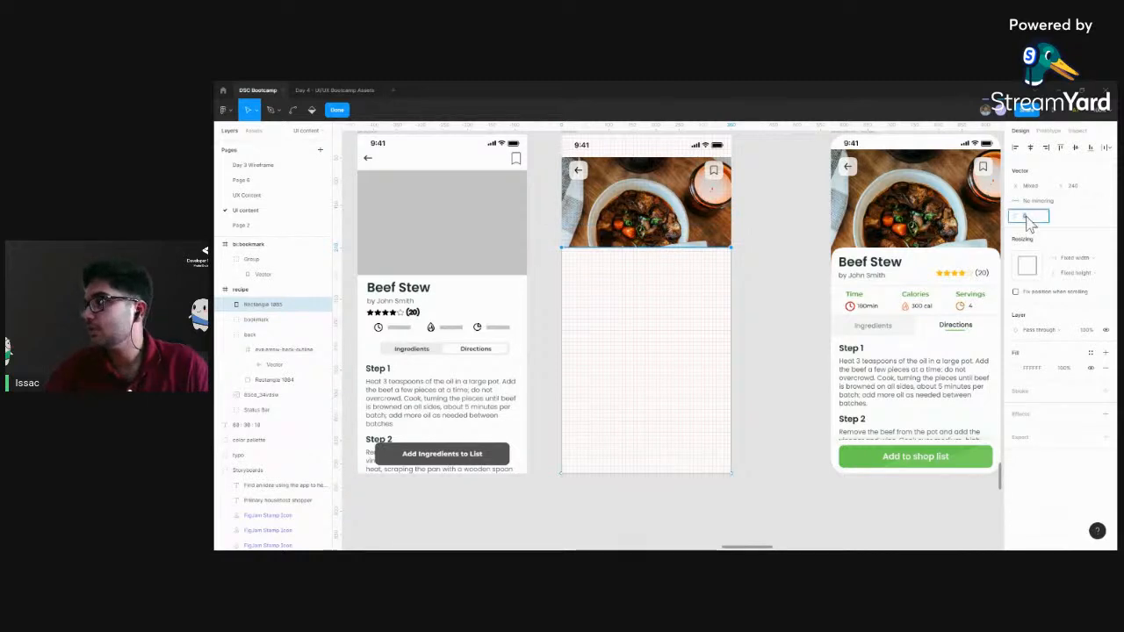
{"action": "key", "text": "Return"}
{"action": "left_click", "coordinate": [773, 269]}
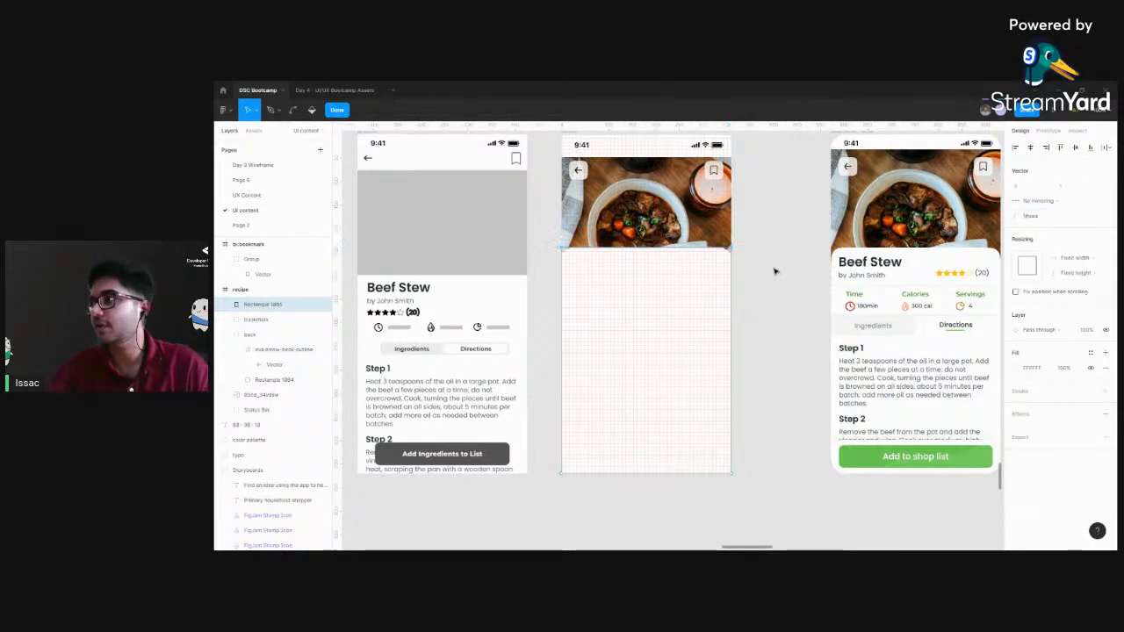
{"action": "left_click", "coordinate": [773, 269]}
{"action": "left_click_drag", "start_coordinate": [774, 268], "coordinate": [778, 324]}
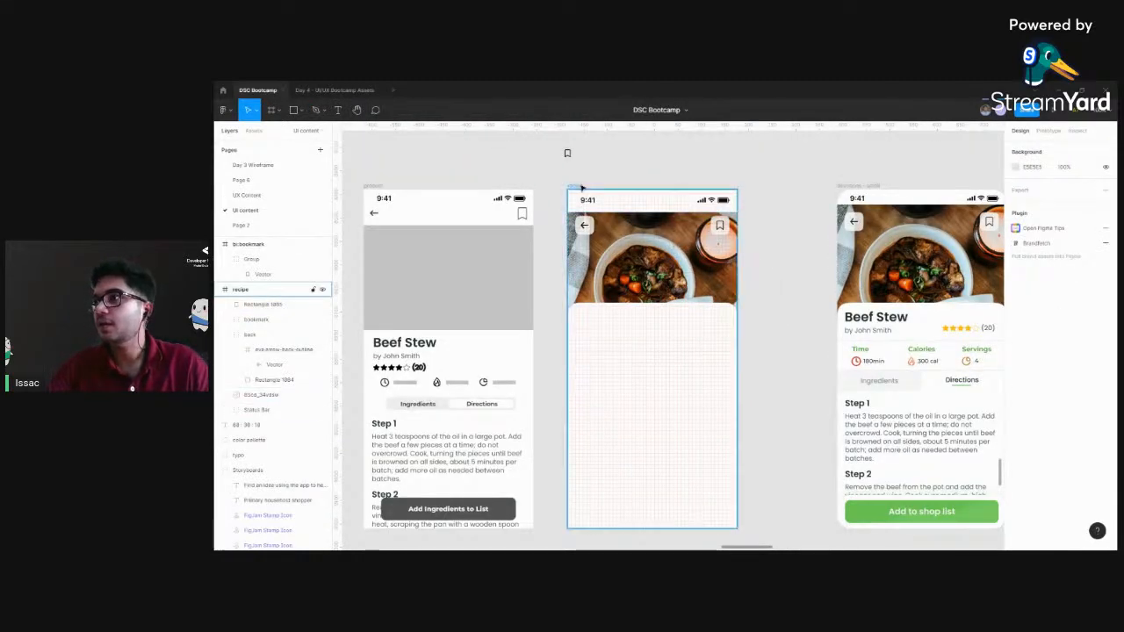
Hide and show the recipe frame's own layout grid, and do the same for all layout grids on the canvas
{"action": "left_click", "coordinate": [605, 201]}
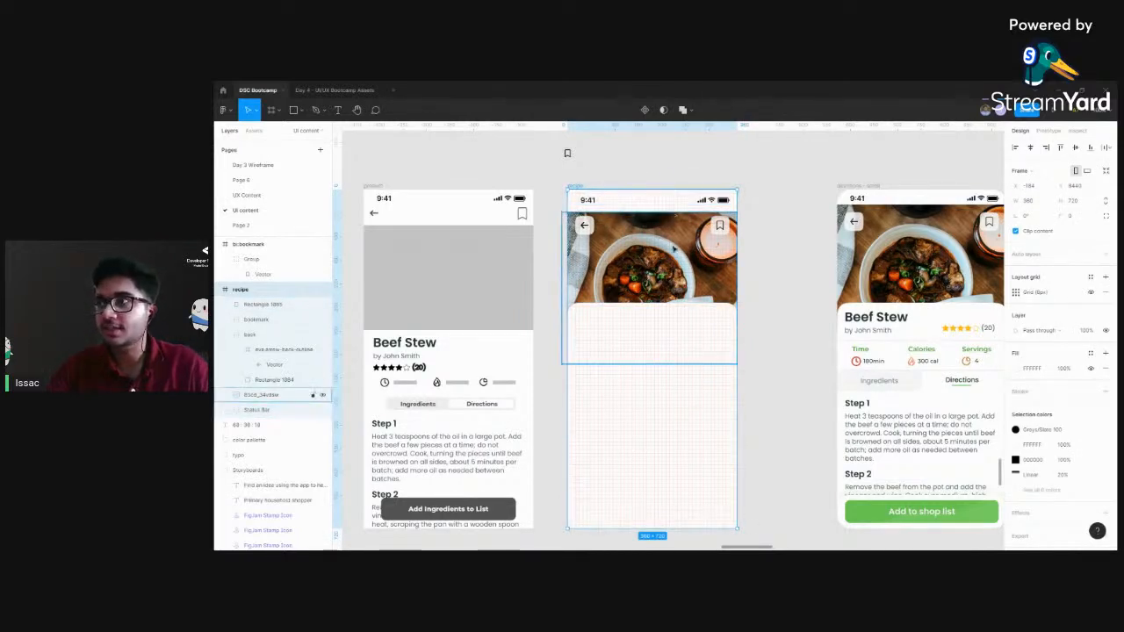
{"action": "scroll", "coordinate": [750, 338], "scroll_direction": "right", "scroll_amount": 1}
{"action": "scroll", "coordinate": [749, 338], "scroll_direction": "down", "scroll_amount": 1}
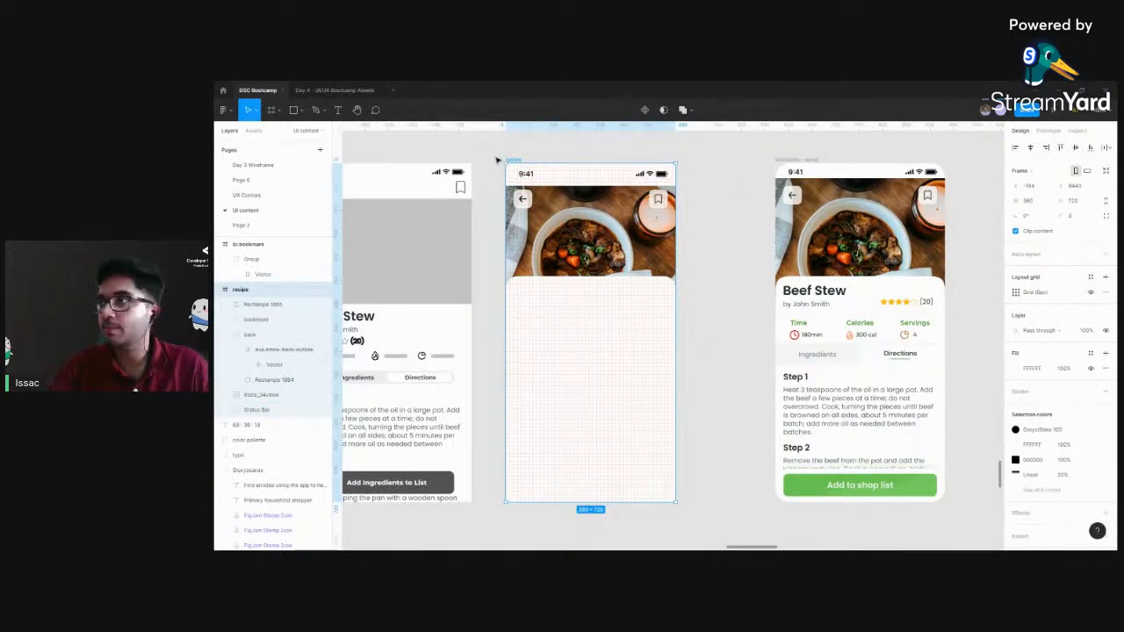
{"action": "left_click", "coordinate": [1090, 293]}
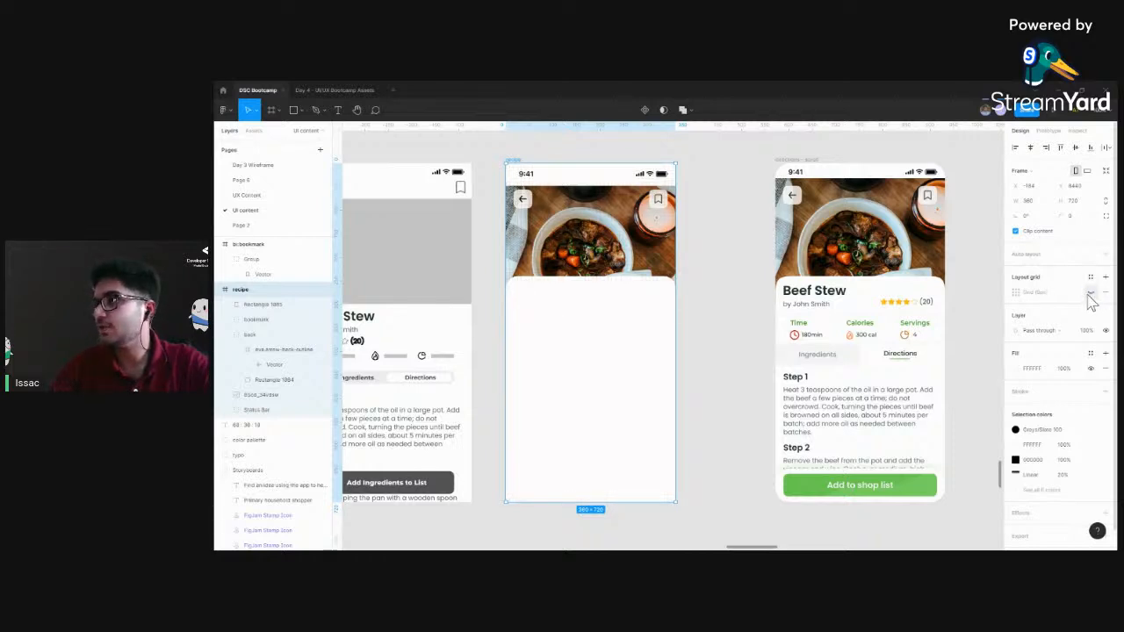
{"action": "left_click", "coordinate": [1090, 293]}
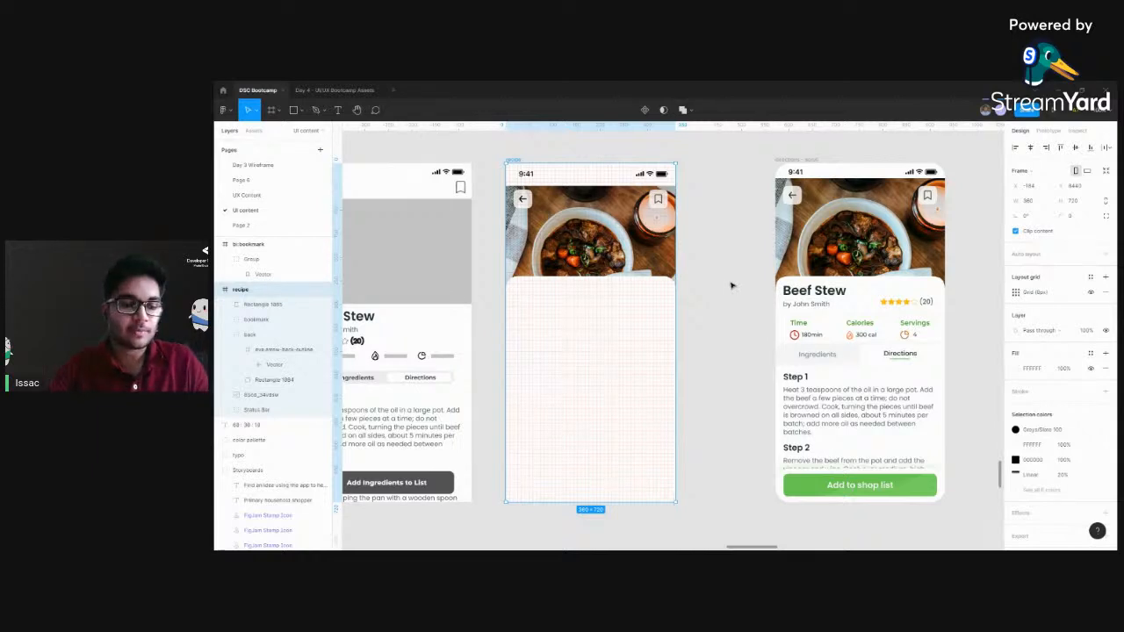
{"action": "key", "text": "ctrl+shift+4"}
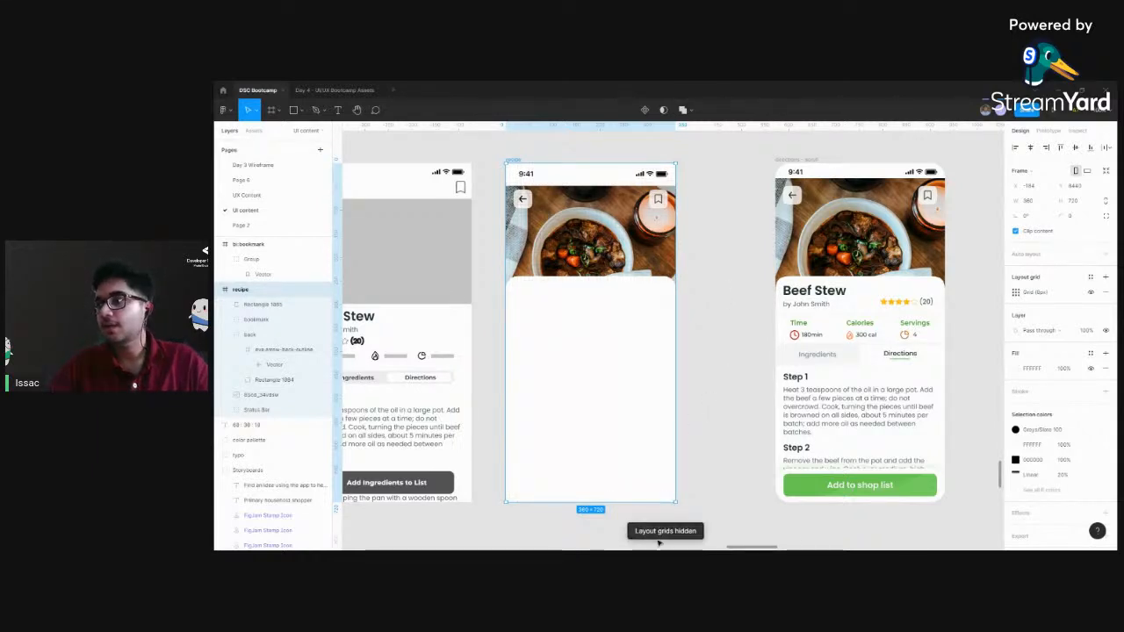
{"action": "key", "text": "ctrl+shift+4"}
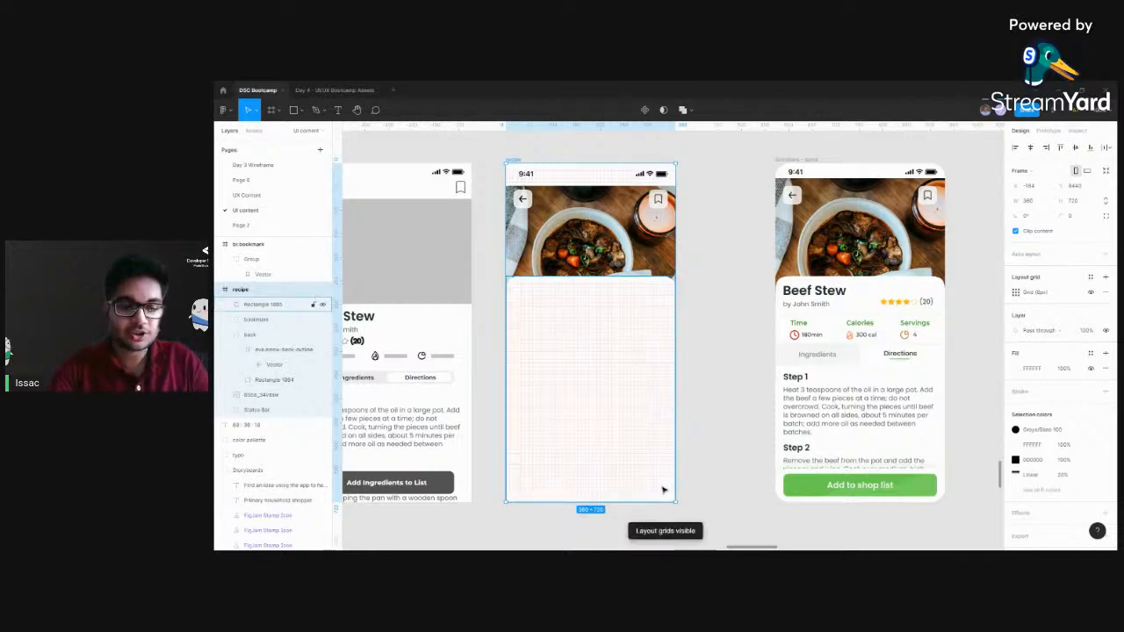
{"action": "left_click", "coordinate": [695, 355]}
{"action": "left_click_drag", "start_coordinate": [667, 339], "coordinate": [701, 340]}
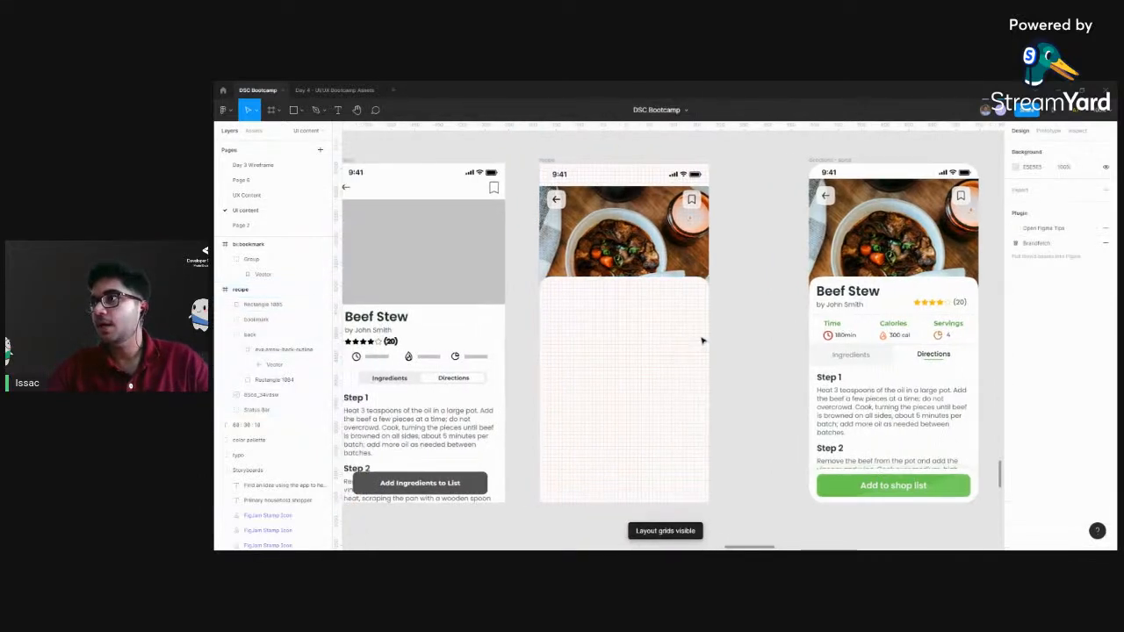
Examine the wireframe's Beef Stew screen and the text properties of its Step 1 directions
{"action": "scroll", "coordinate": [777, 377], "scroll_direction": "left", "scroll_amount": 5}
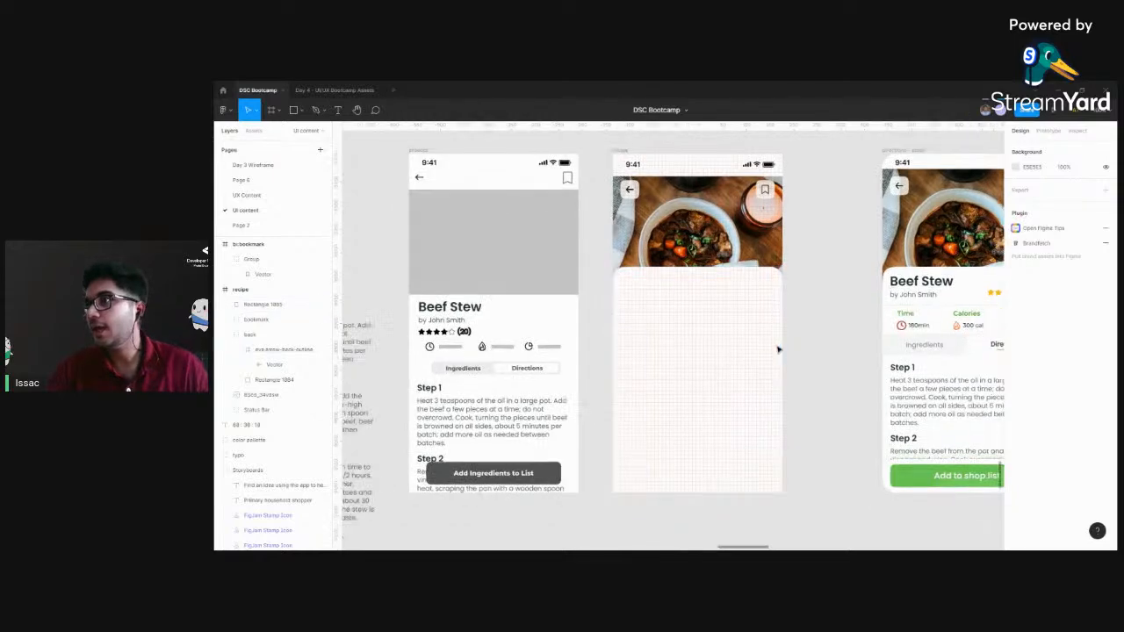
{"action": "scroll", "coordinate": [776, 351], "scroll_direction": "down", "scroll_amount": 3}
{"action": "scroll", "coordinate": [564, 454], "scroll_direction": "left", "scroll_amount": 3}
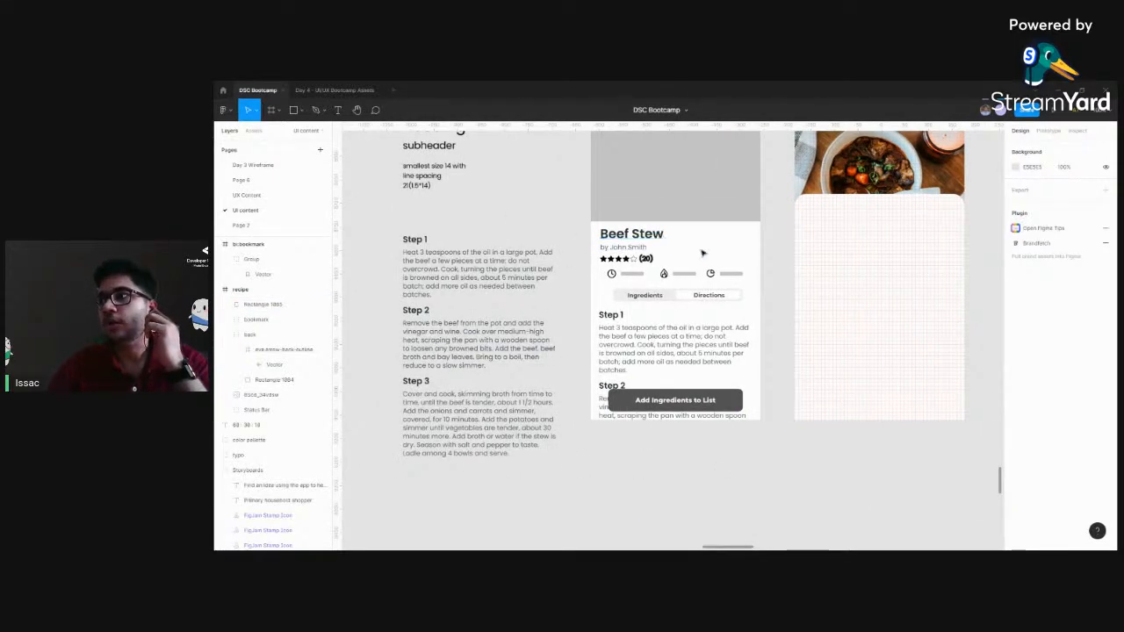
{"action": "scroll", "coordinate": [702, 253], "scroll_direction": "right", "scroll_amount": 3}
{"action": "left_click", "coordinate": [560, 375]}
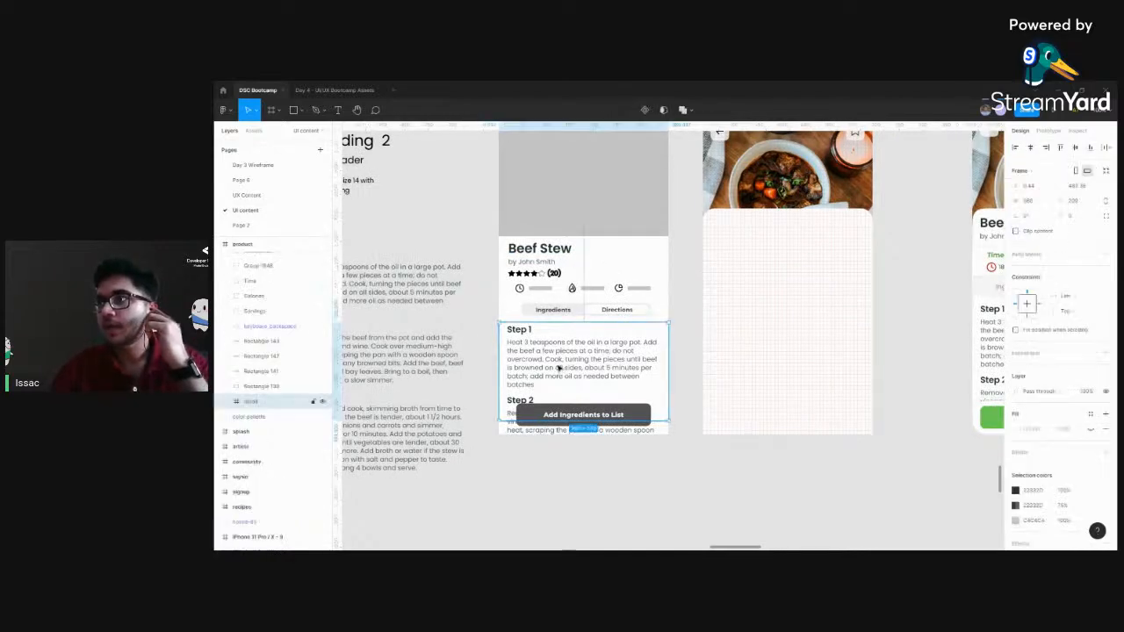
{"action": "double_click", "coordinate": [559, 372]}
{"action": "key", "text": "ctrl+a"}
{"action": "key", "text": "BackSpace"}
{"action": "key", "text": "ctrl+z"}
{"action": "key", "text": "Escape"}
{"action": "scroll", "coordinate": [551, 307], "scroll_direction": "left", "scroll_amount": 3}
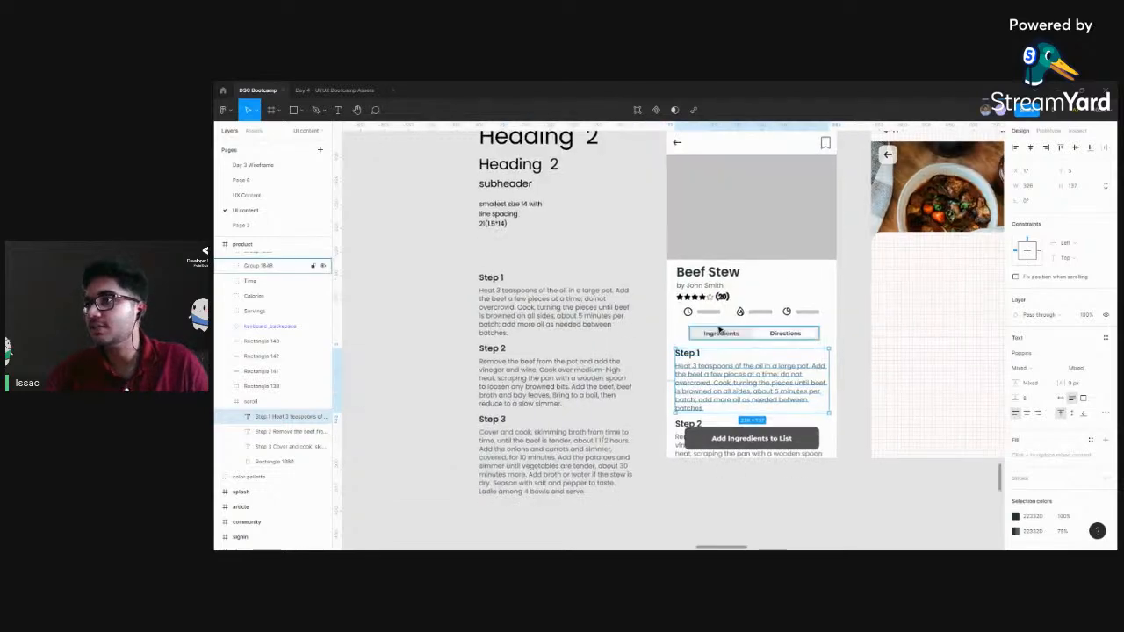
Examine the grouped Step 1 to Step 3 directions text placed beside the wireframe
{"action": "left_click", "coordinate": [577, 243]}
{"action": "left_click_drag", "start_coordinate": [577, 243], "coordinate": [629, 238]}
{"action": "key", "text": "ctrl+plus"}
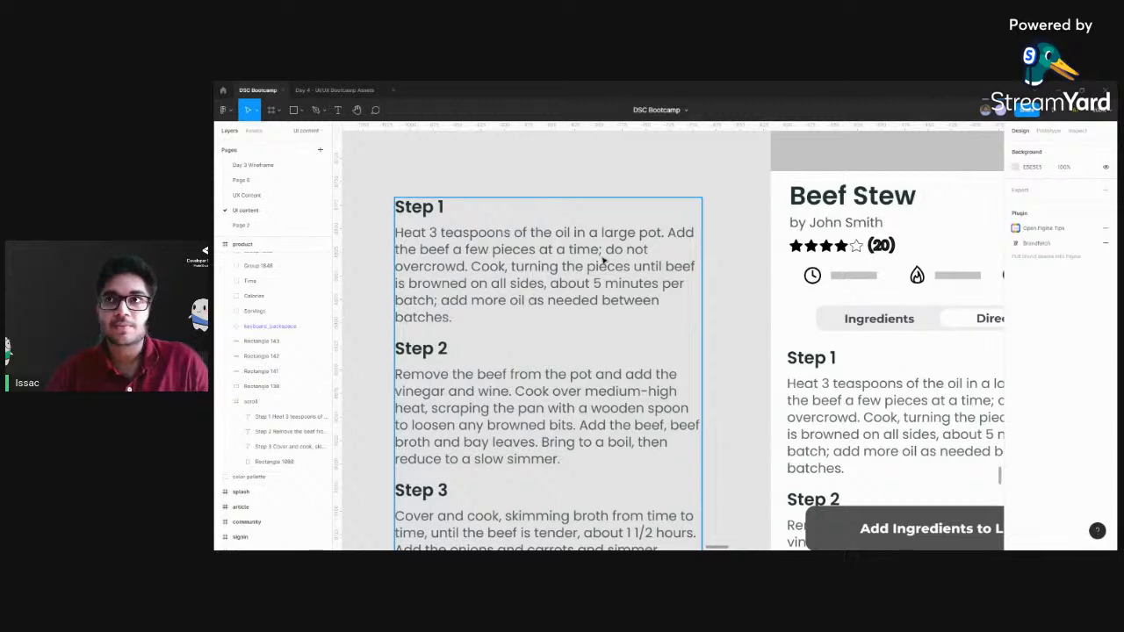
{"action": "key", "text": "minus"}
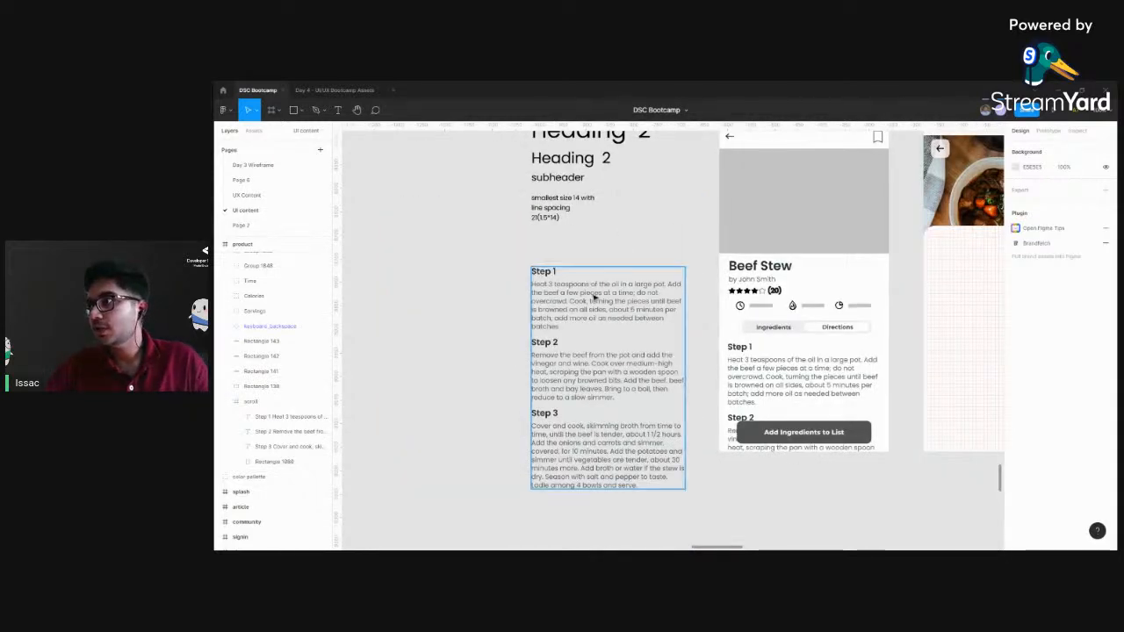
{"action": "left_click", "coordinate": [649, 248]}
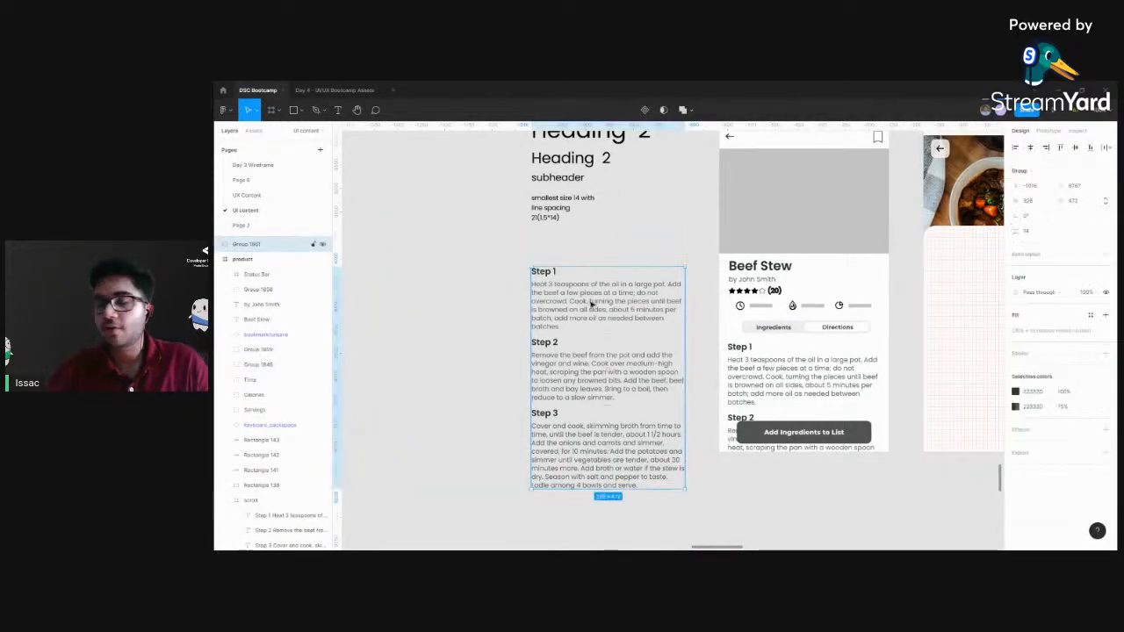
{"action": "left_click_drag", "start_coordinate": [641, 273], "coordinate": [430, 255]}
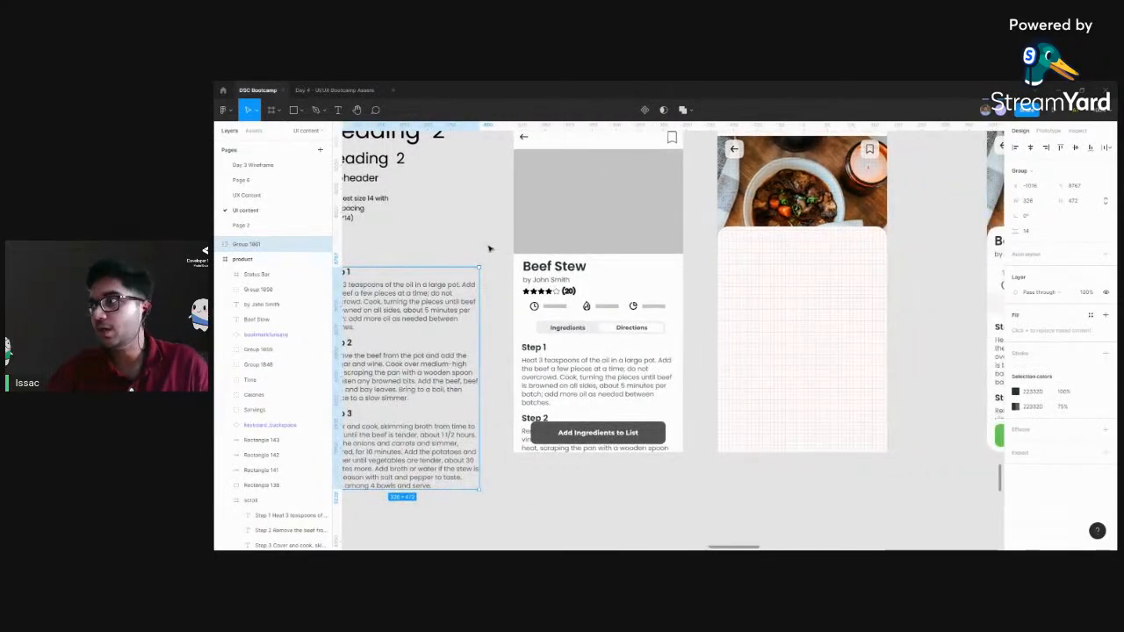
{"action": "left_click", "coordinate": [436, 259]}
Compare the text properties of the wireframe's Beef Stew title and the author line beneath it
{"action": "left_click", "coordinate": [547, 268]}
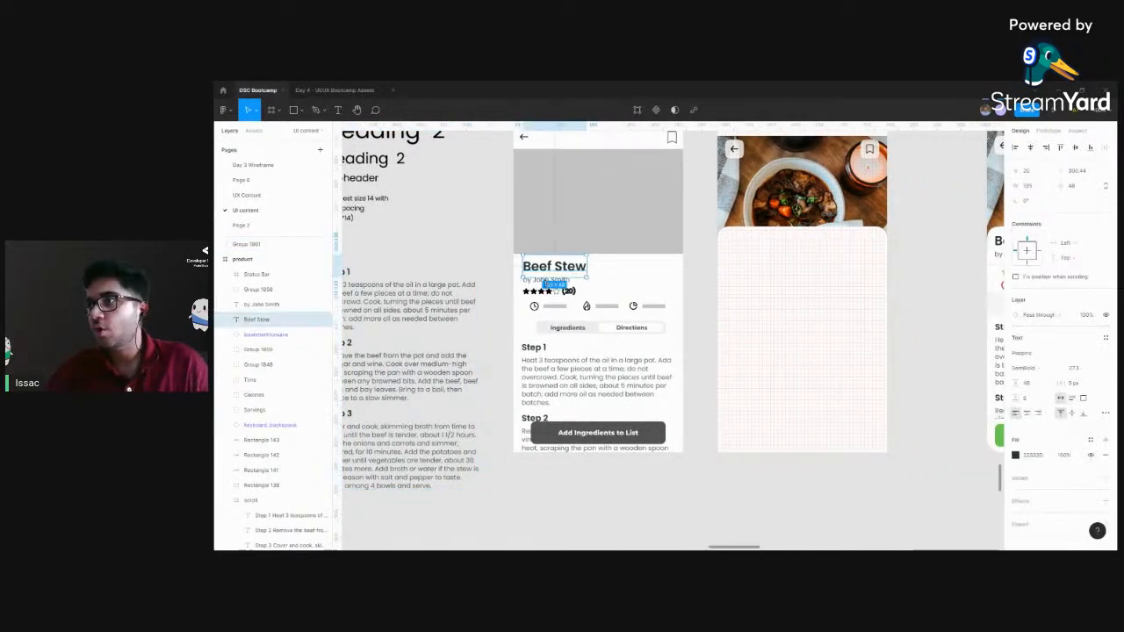
{"action": "left_click", "coordinate": [482, 297]}
{"action": "left_click", "coordinate": [535, 280]}
{"action": "left_click_drag", "start_coordinate": [500, 295], "coordinate": [543, 293]}
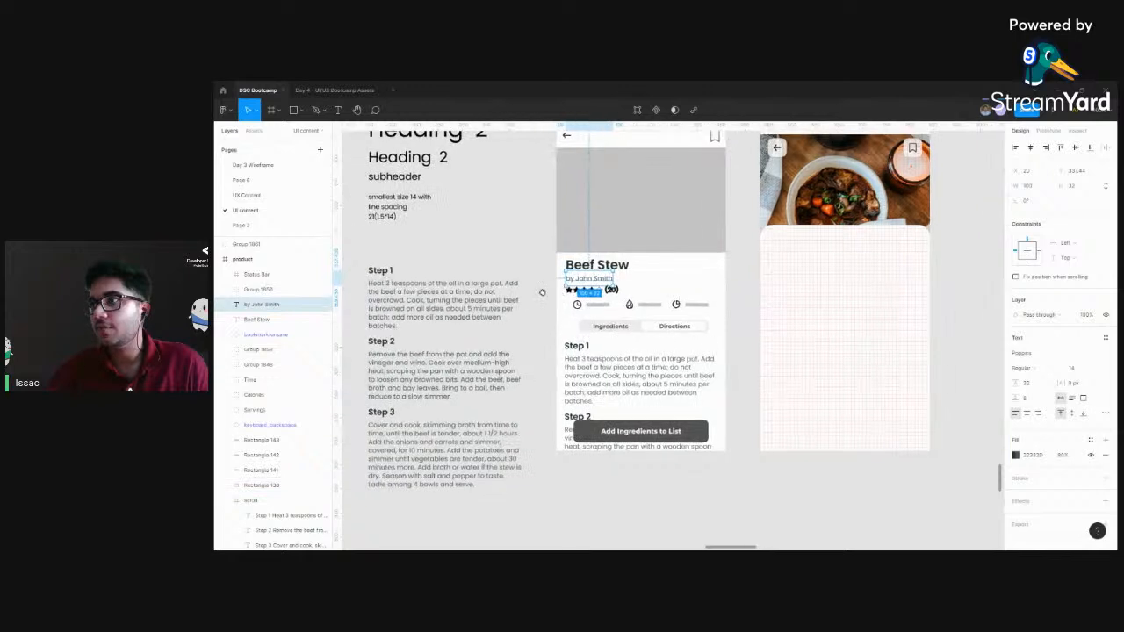
{"action": "key", "text": "ctrl+plus"}
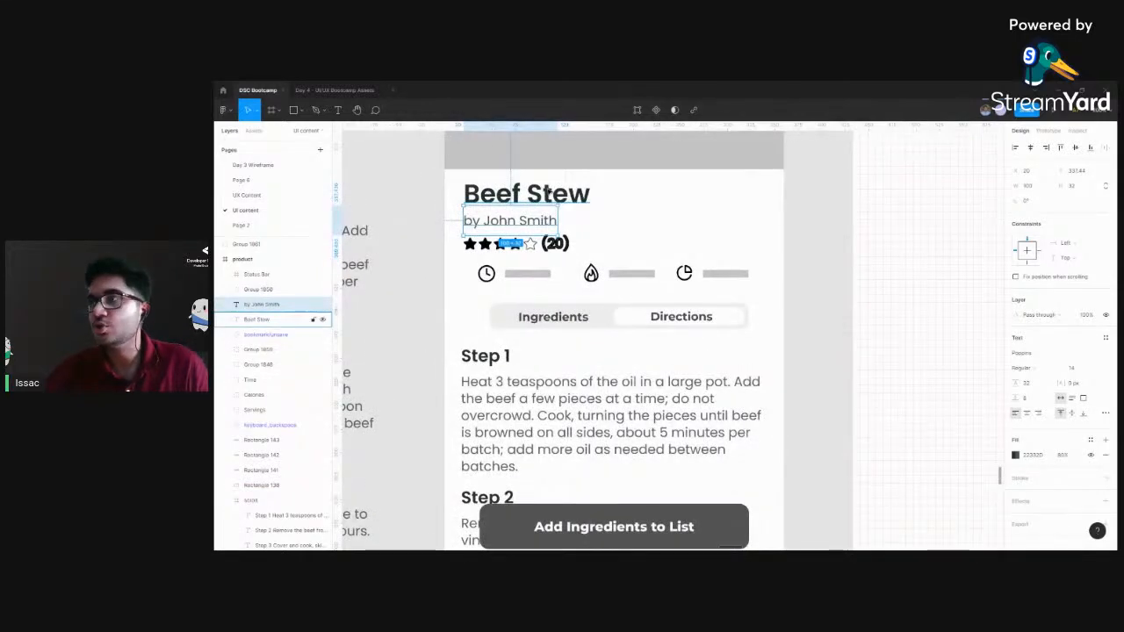
{"action": "left_click", "coordinate": [528, 196]}
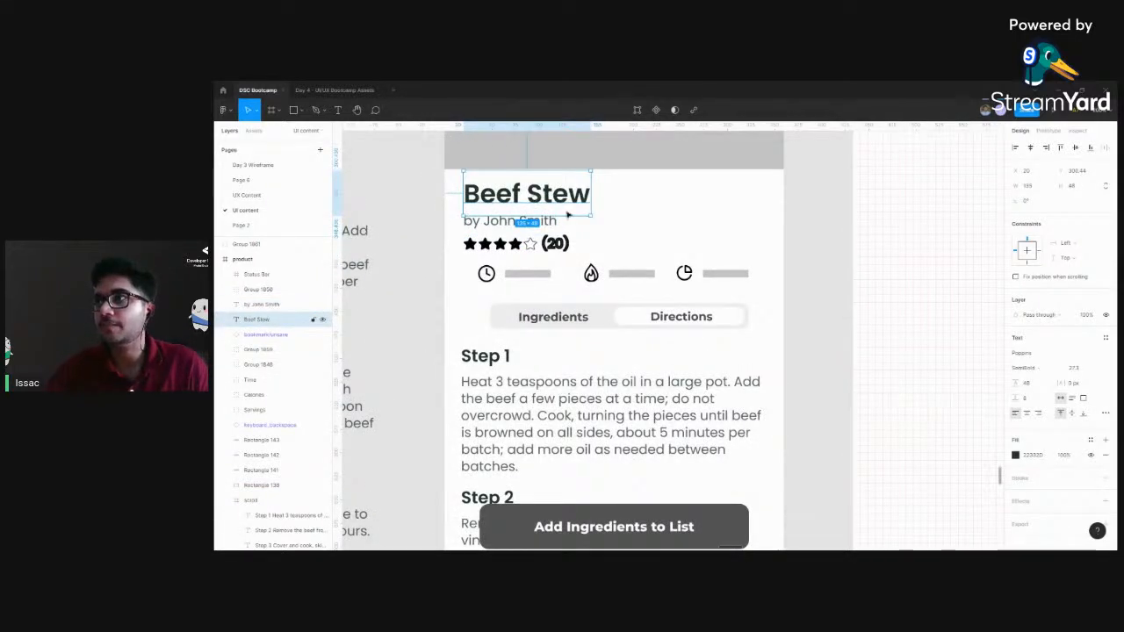
{"action": "left_click", "coordinate": [530, 226]}
{"action": "left_click_drag", "start_coordinate": [451, 226], "coordinate": [703, 362]}
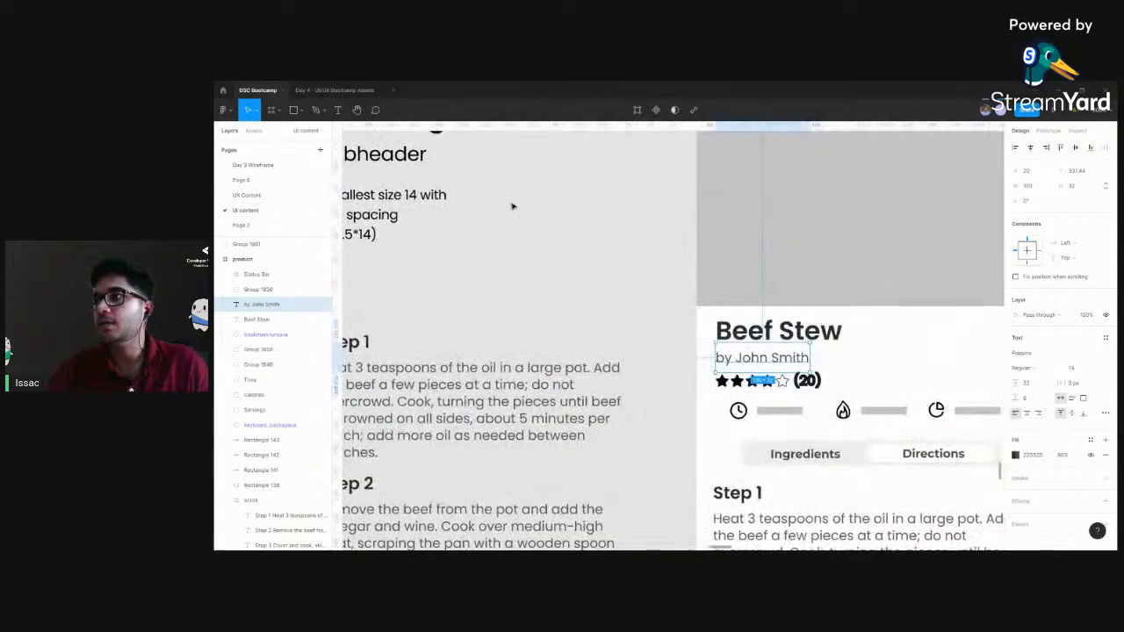
Inspect the font size and line spacing of the smallest text sample in the type scale
{"action": "left_click_drag", "start_coordinate": [512, 206], "coordinate": [763, 371]}
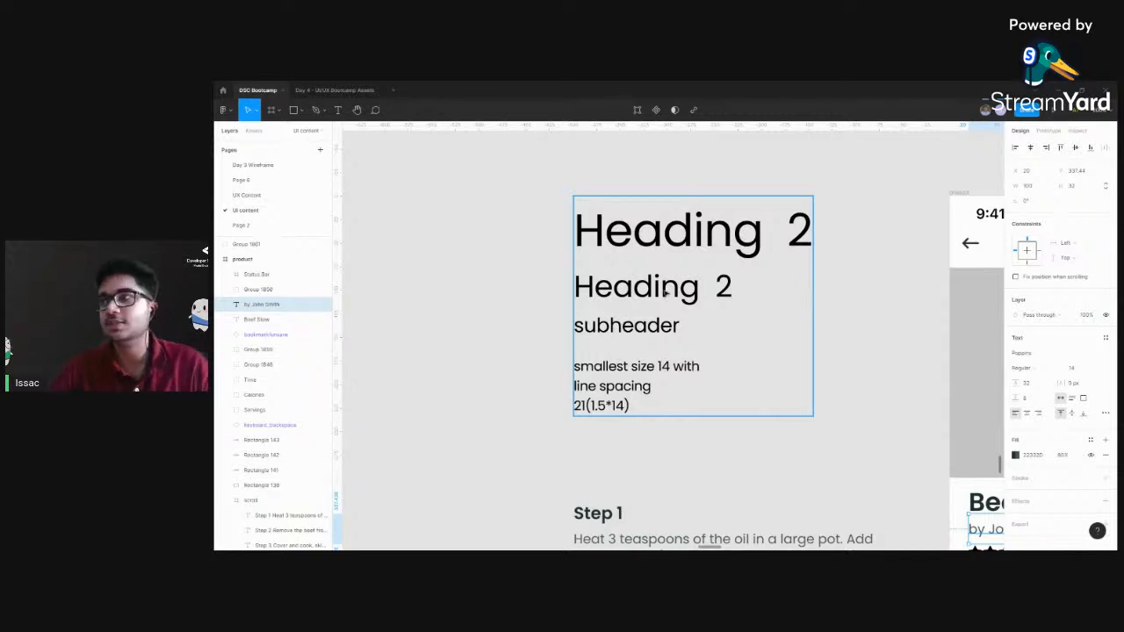
{"action": "double_click", "coordinate": [630, 376]}
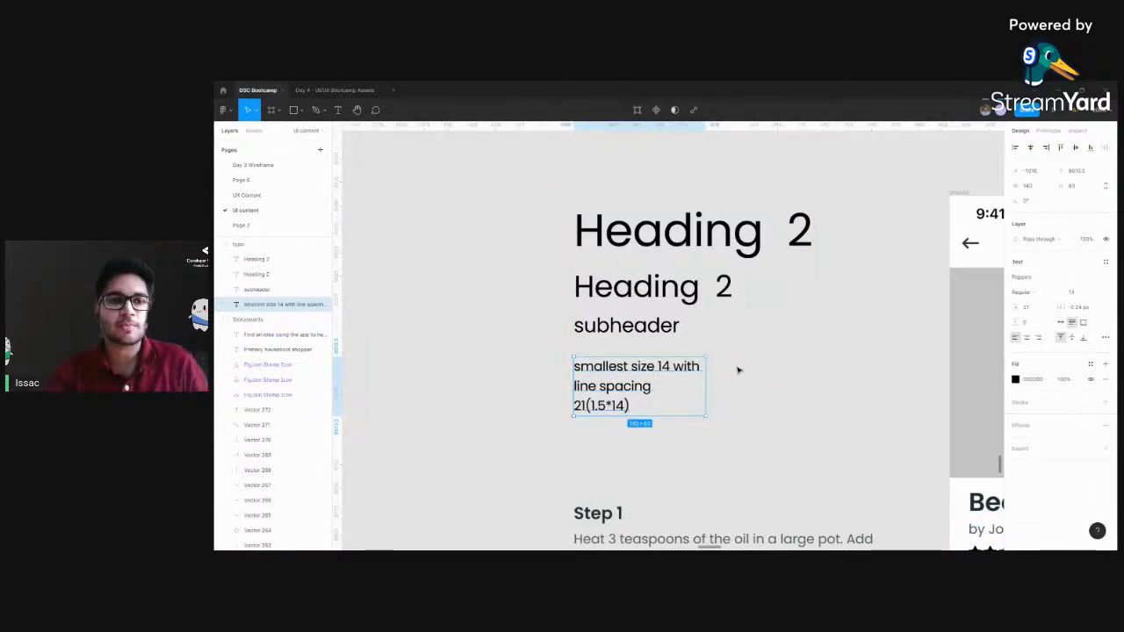
{"action": "scroll", "coordinate": [712, 359], "scroll_direction": "right", "scroll_amount": 2}
{"action": "scroll", "coordinate": [712, 359], "scroll_direction": "down", "scroll_amount": 1}
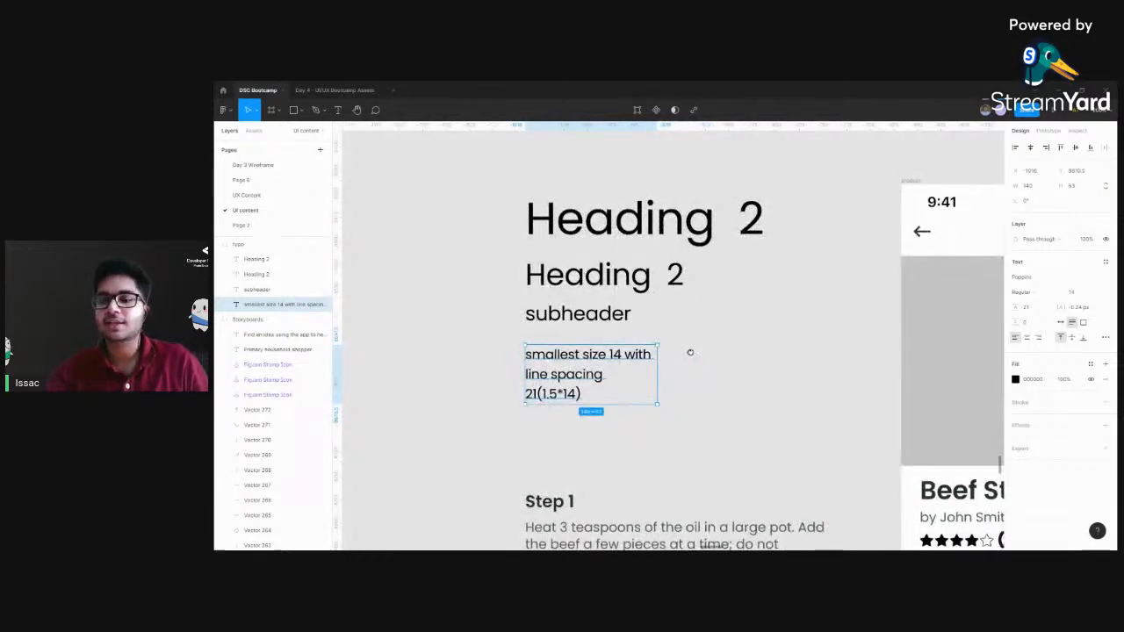
Review the type scale samples, from the largest heading down to the smallest text, beside the wireframe
{"action": "scroll", "coordinate": [690, 352], "scroll_direction": "down", "scroll_amount": 3}
{"action": "left_click", "coordinate": [692, 354]}
{"action": "left_click_drag", "start_coordinate": [693, 359], "coordinate": [664, 349]}
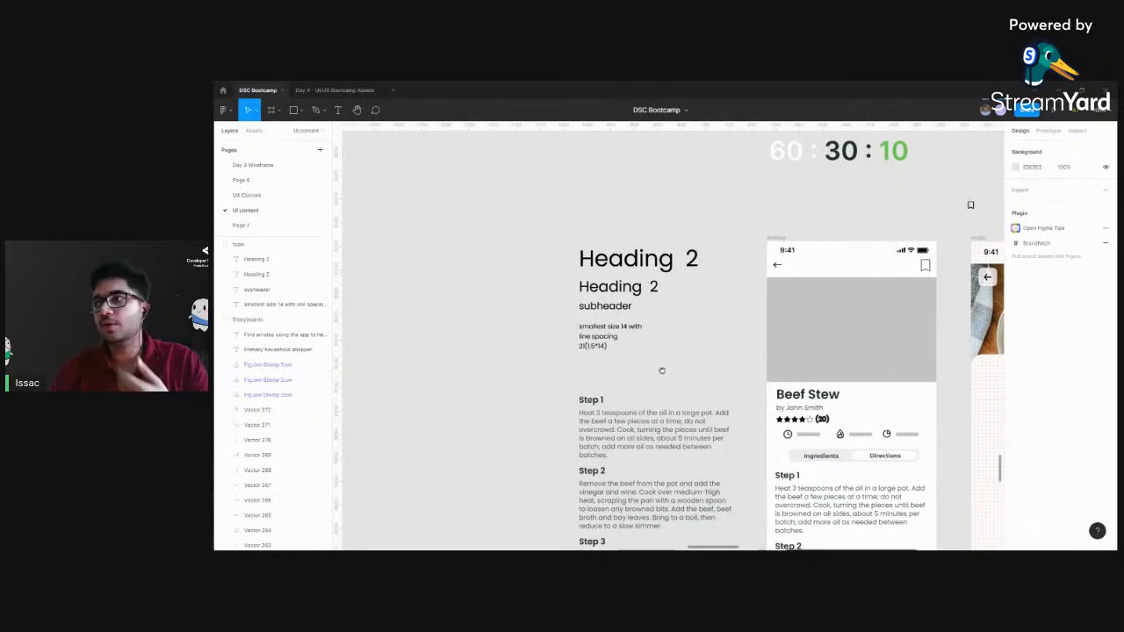
{"action": "scroll", "coordinate": [662, 372], "scroll_direction": "up", "scroll_amount": 3}
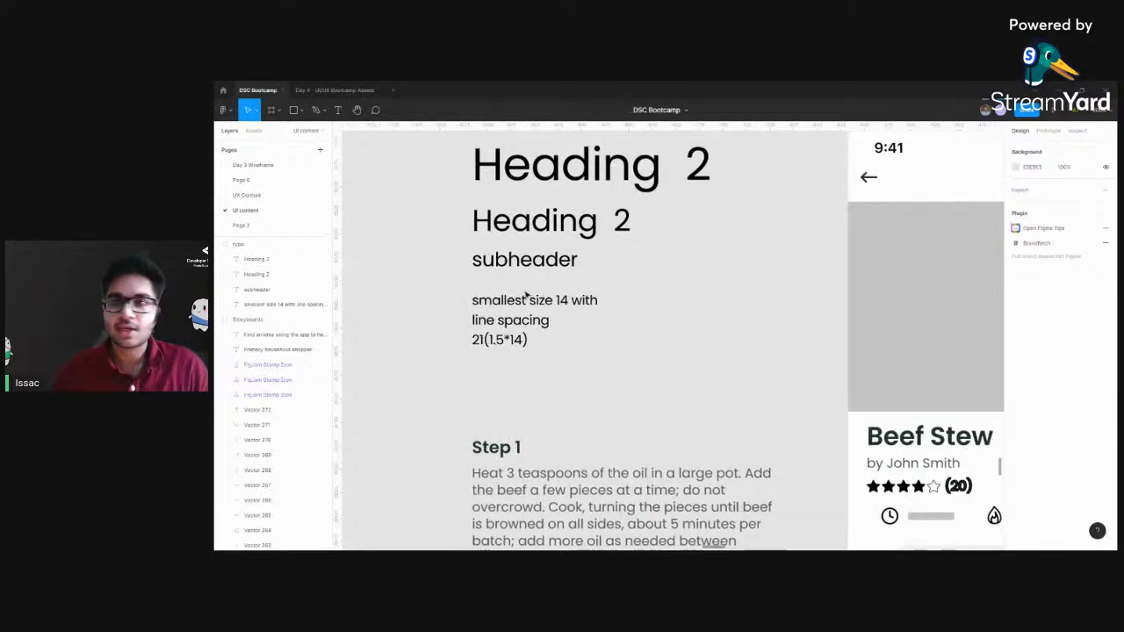
{"action": "scroll", "coordinate": [513, 312], "scroll_direction": "right", "scroll_amount": 5}
{"action": "scroll", "coordinate": [514, 312], "scroll_direction": "down", "scroll_amount": 1}
{"action": "scroll", "coordinate": [595, 300], "scroll_direction": "down", "scroll_amount": 6}
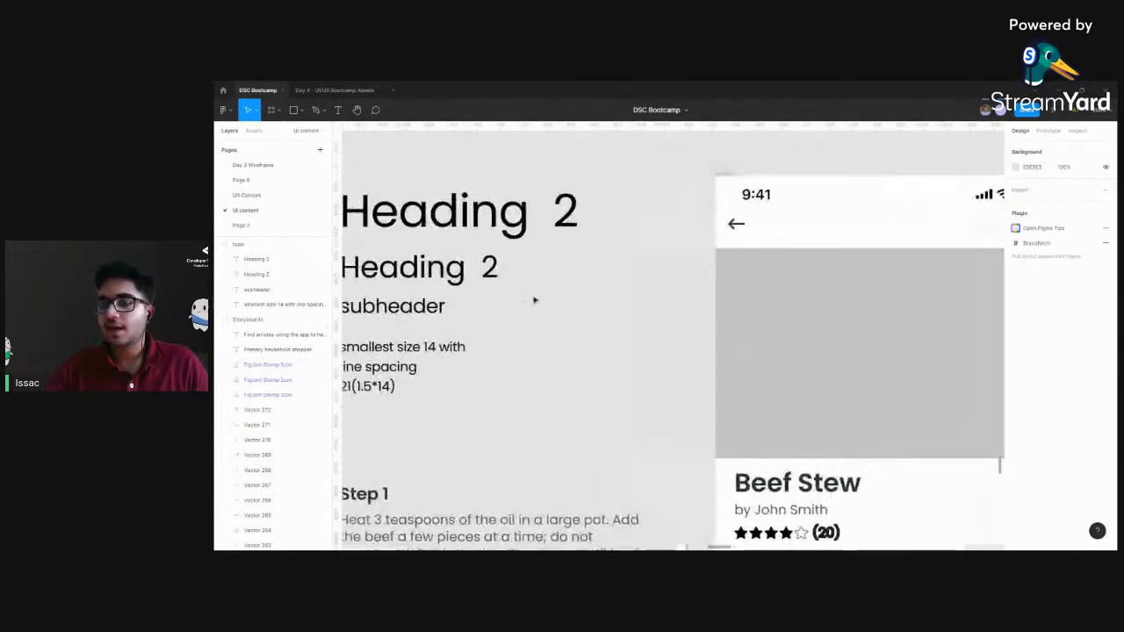
{"action": "scroll", "coordinate": [649, 348], "scroll_direction": "right", "scroll_amount": 2}
{"action": "scroll", "coordinate": [650, 349], "scroll_direction": "down", "scroll_amount": 1}
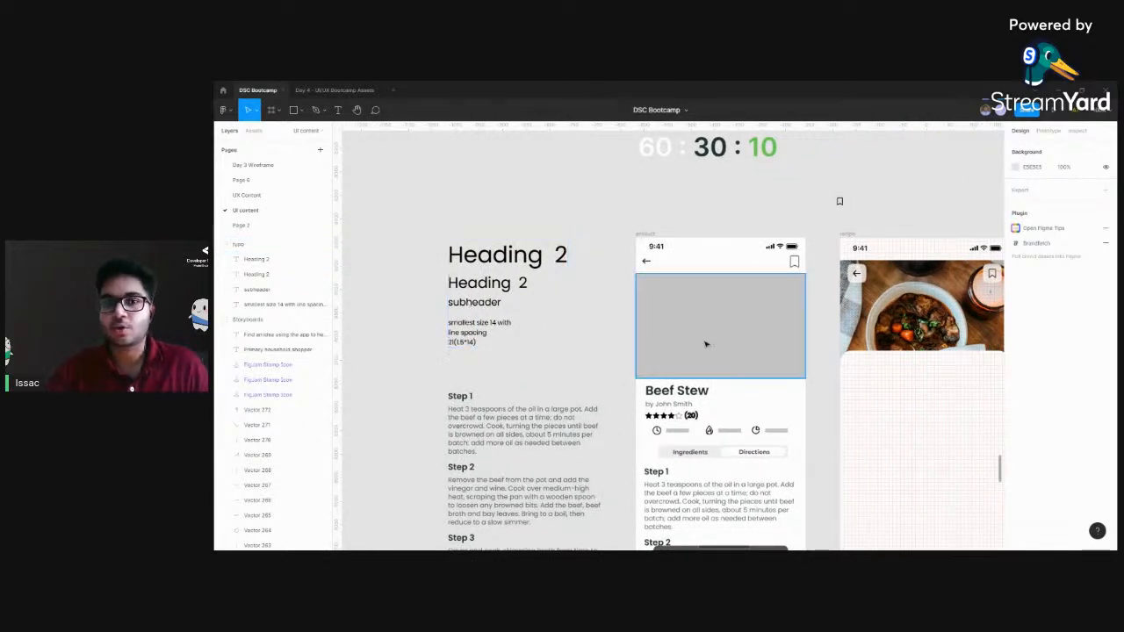
Copy the wireframe's Beef Stew title and author line onto the white rounded card of the recipe frame
{"action": "scroll", "coordinate": [707, 343], "scroll_direction": "right", "scroll_amount": 4}
{"action": "scroll", "coordinate": [708, 343], "scroll_direction": "down", "scroll_amount": 1}
{"action": "left_click", "coordinate": [447, 335]}
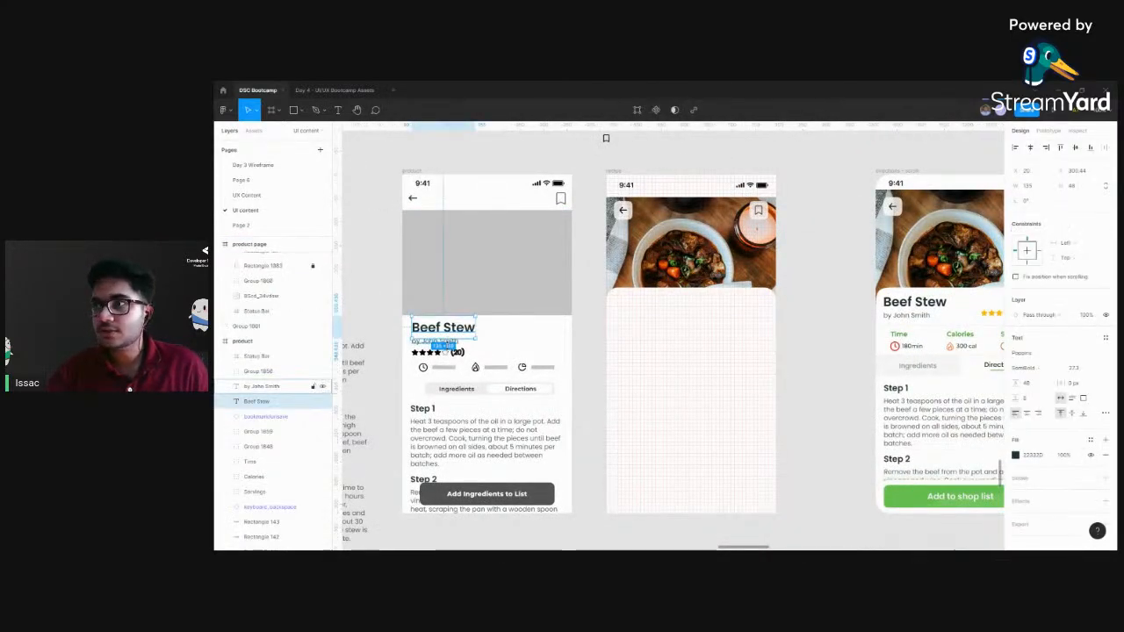
{"action": "left_click", "coordinate": [446, 342], "text": "shift"}
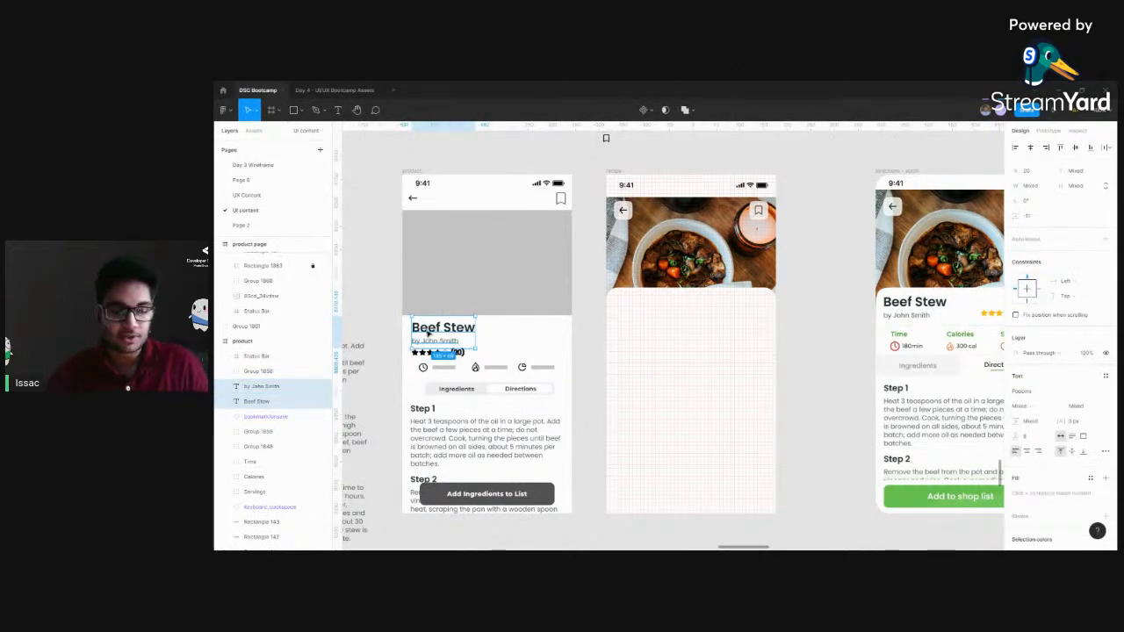
{"action": "left_click", "coordinate": [602, 328]}
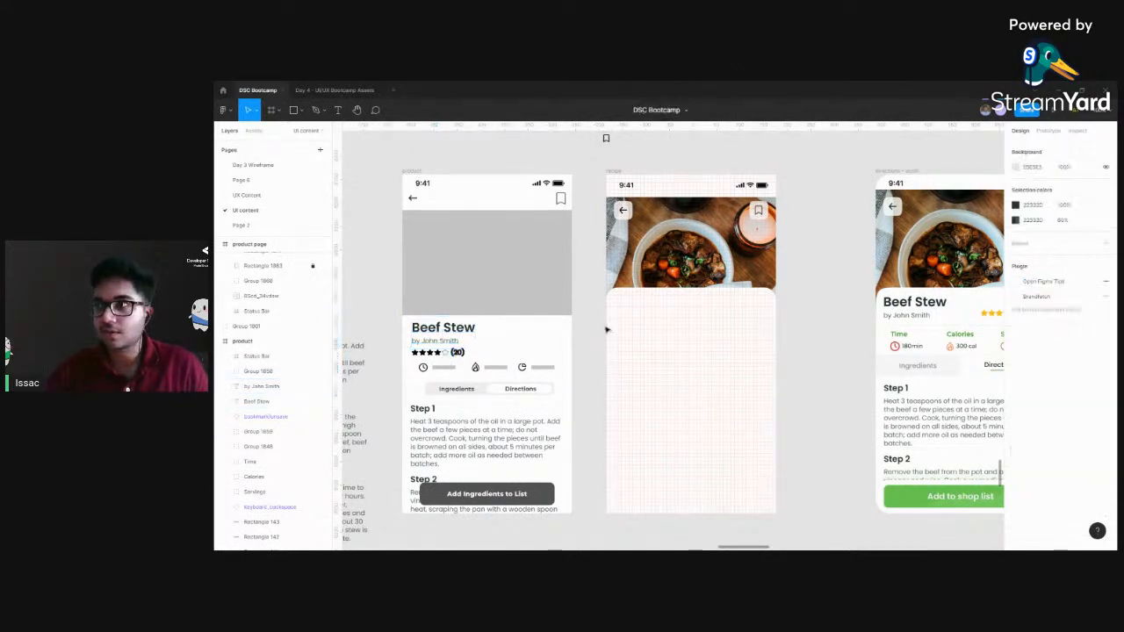
{"action": "scroll", "coordinate": [615, 324], "scroll_direction": "left", "scroll_amount": 2}
{"action": "key", "text": "ctrl+plus"}
{"action": "left_click", "coordinate": [477, 298]}
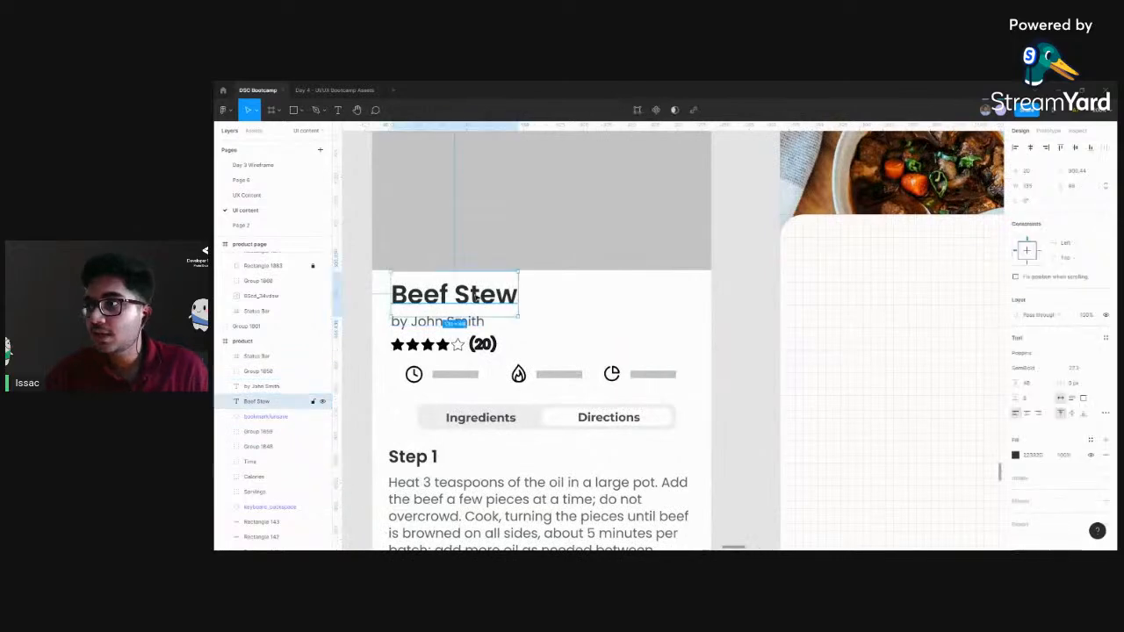
{"action": "left_click", "coordinate": [472, 321], "text": "shift"}
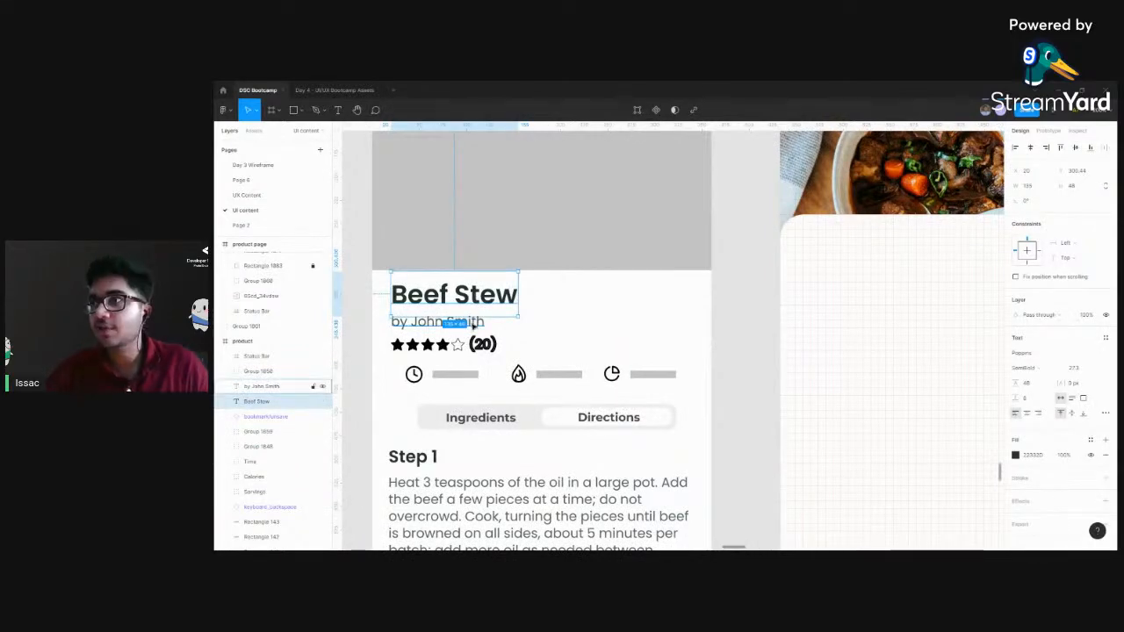
{"action": "left_click_drag", "start_coordinate": [431, 295], "coordinate": [839, 257]}
{"action": "scroll", "coordinate": [667, 377], "scroll_direction": "up", "scroll_amount": 3}
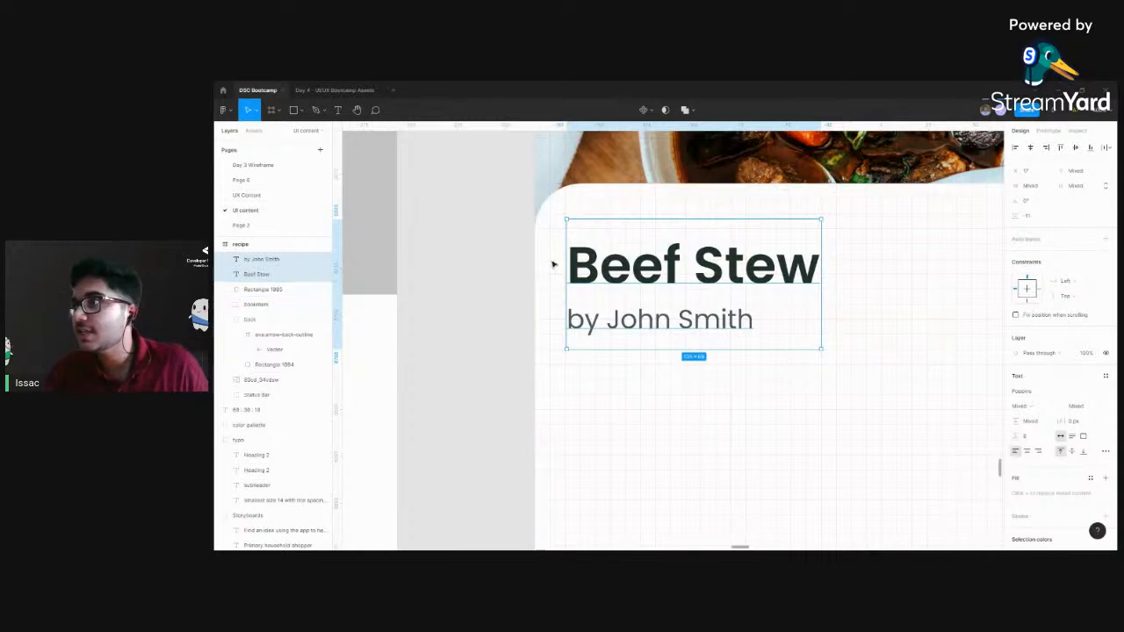
Align the copied title and author line at X 16 near the upper-left corner of the white card
{"action": "left_click_drag", "start_coordinate": [620, 273], "coordinate": [612, 249]}
{"action": "key", "text": "ctrl+plus"}
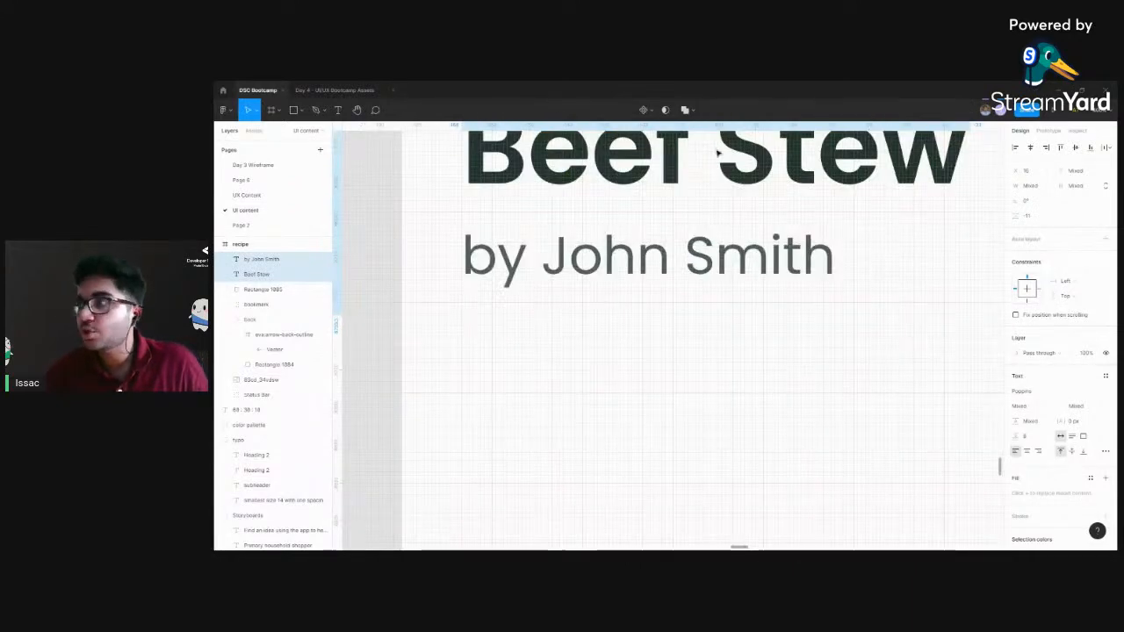
{"action": "scroll", "coordinate": [717, 153], "scroll_direction": "up", "scroll_amount": 3}
{"action": "left_click_drag", "start_coordinate": [633, 282], "coordinate": [634, 282]}
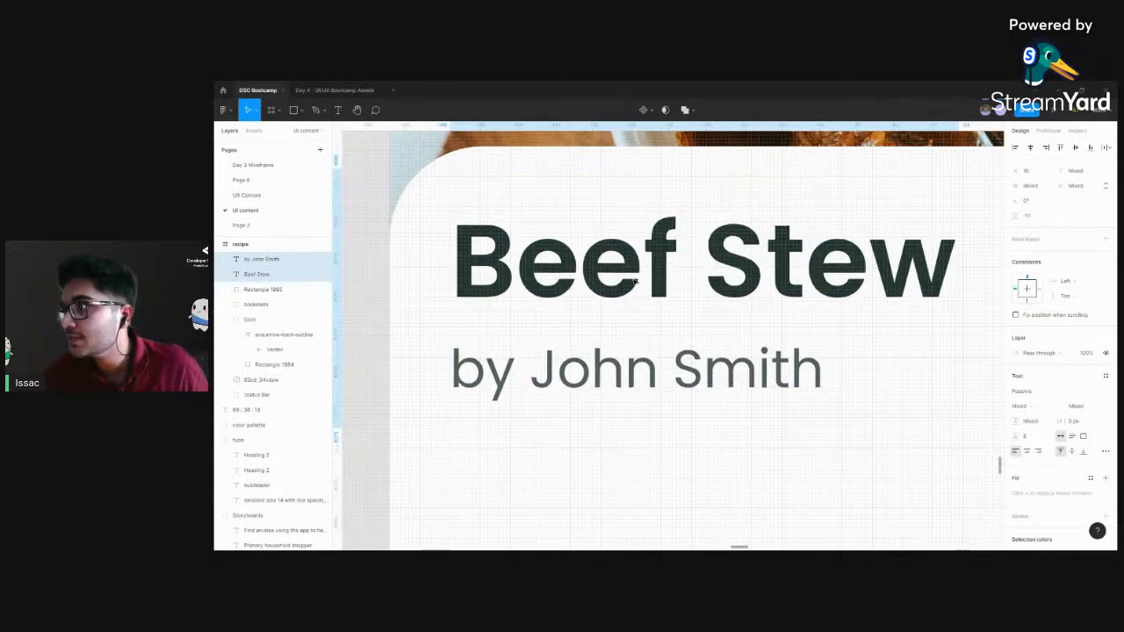
{"action": "left_click", "coordinate": [619, 381]}
{"action": "left_click", "coordinate": [722, 515]}
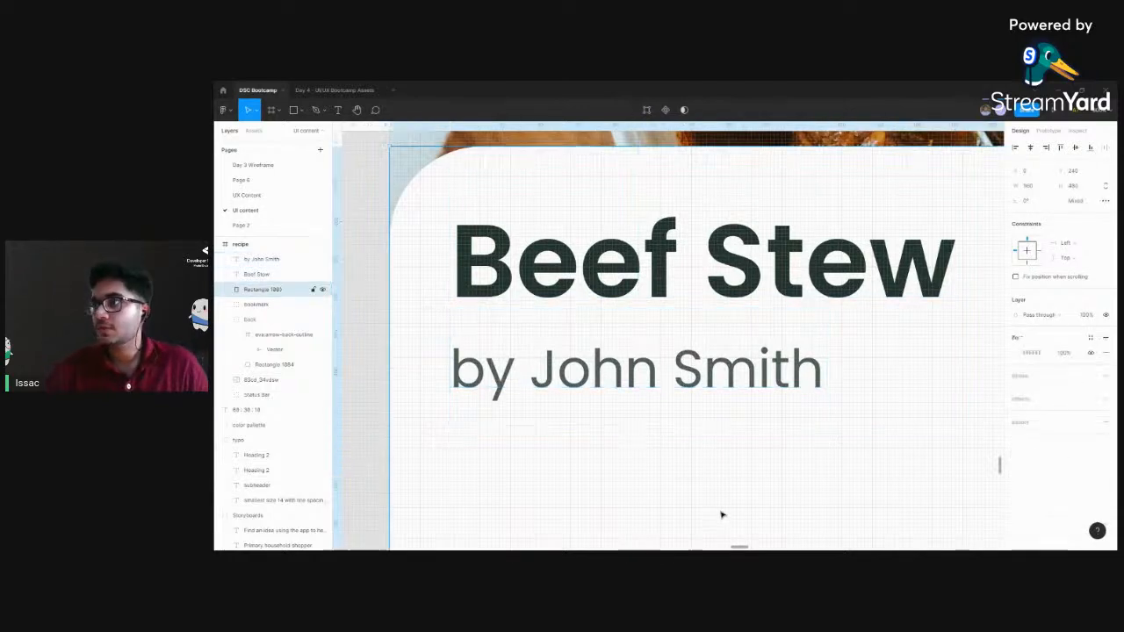
Compare the position and text properties of the title and the author line on the recipe card
{"action": "key", "text": "ctrl+minus"}
{"action": "key", "text": "ctrl+minus"}
{"action": "key", "text": "ctrl+minus"}
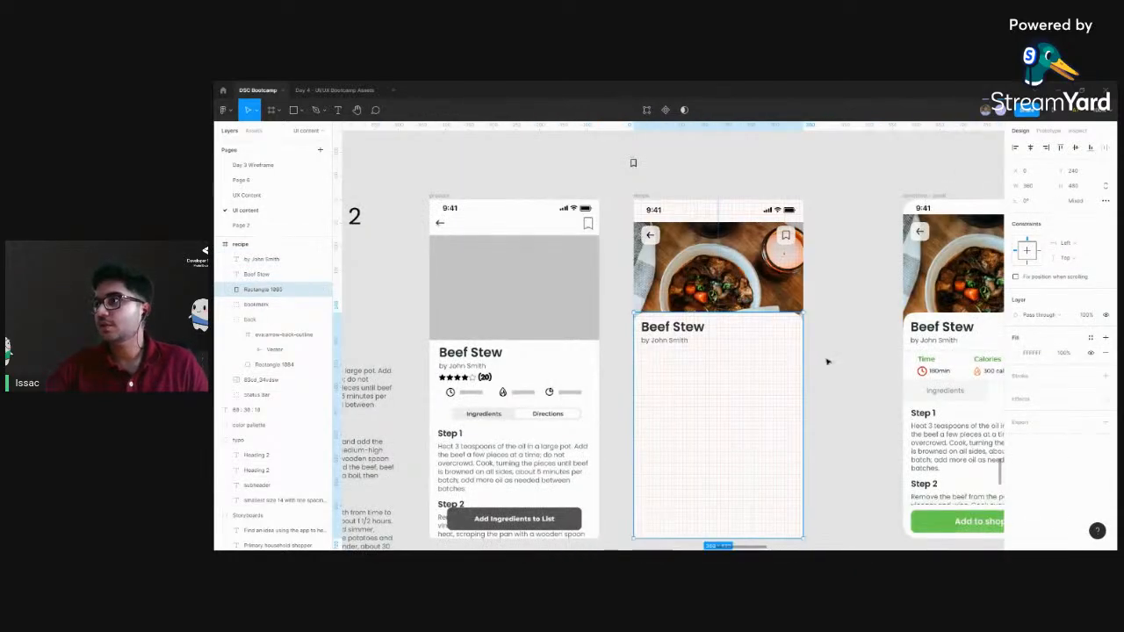
{"action": "left_click", "coordinate": [827, 361]}
{"action": "key", "text": "ctrl+plus"}
{"action": "key", "text": "ctrl+plus"}
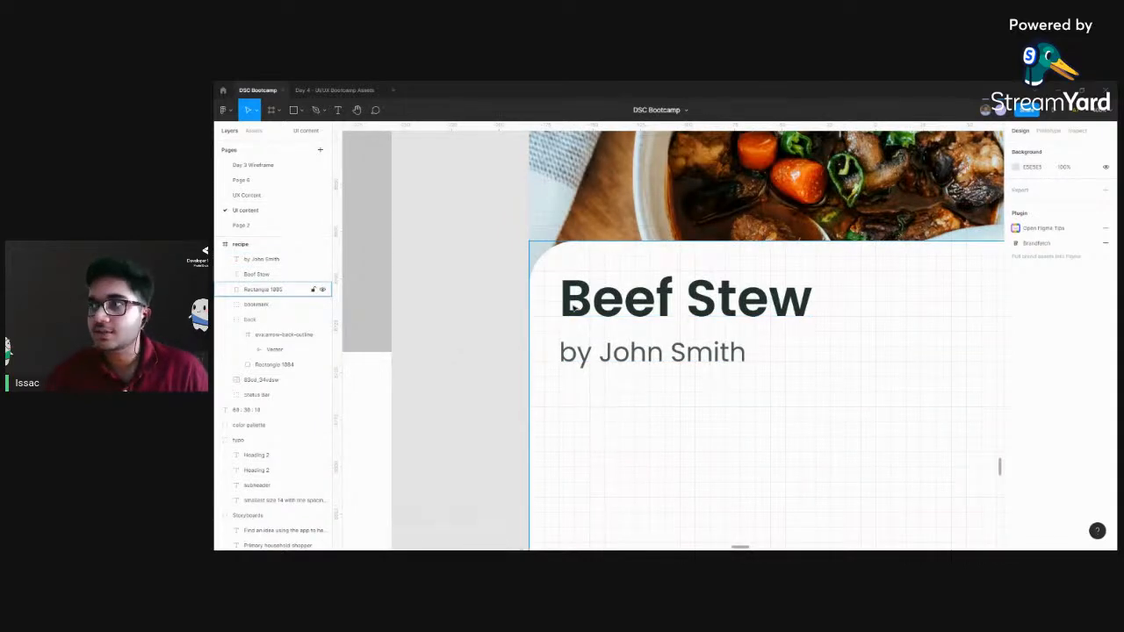
{"action": "left_click", "coordinate": [575, 307]}
{"action": "left_click", "coordinate": [578, 349]}
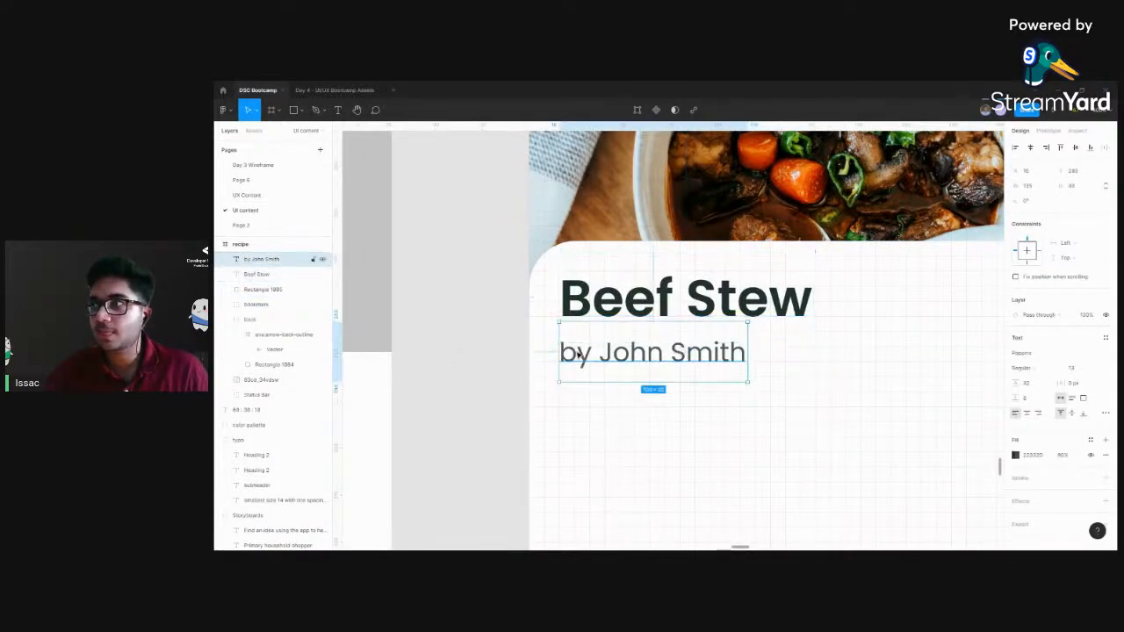
{"action": "left_click", "coordinate": [668, 303]}
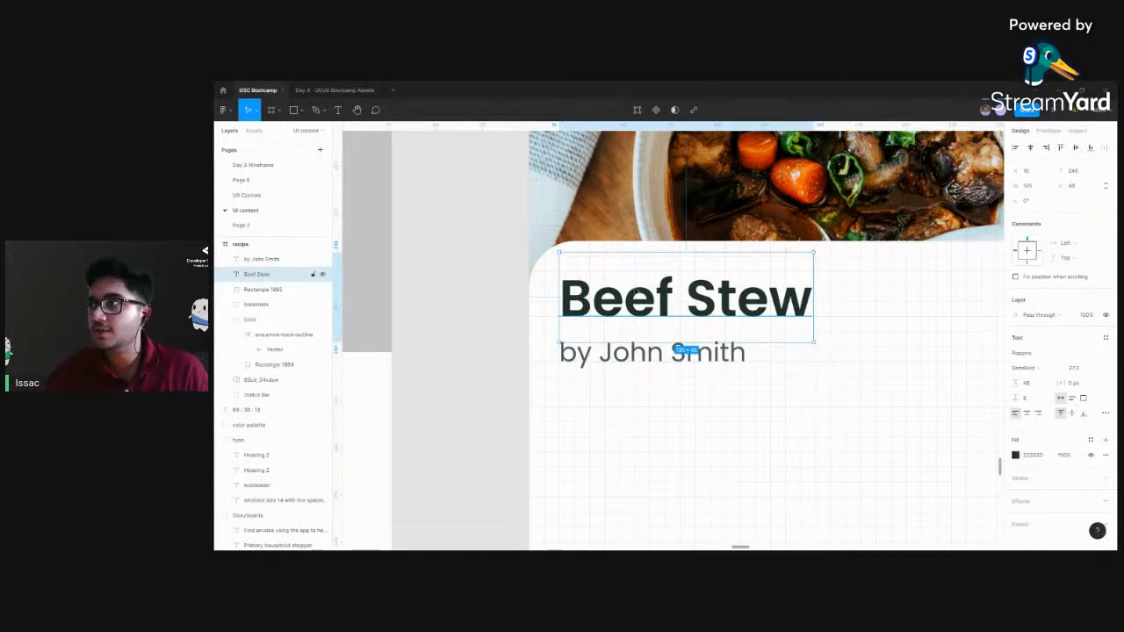
{"action": "left_click", "coordinate": [577, 369]}
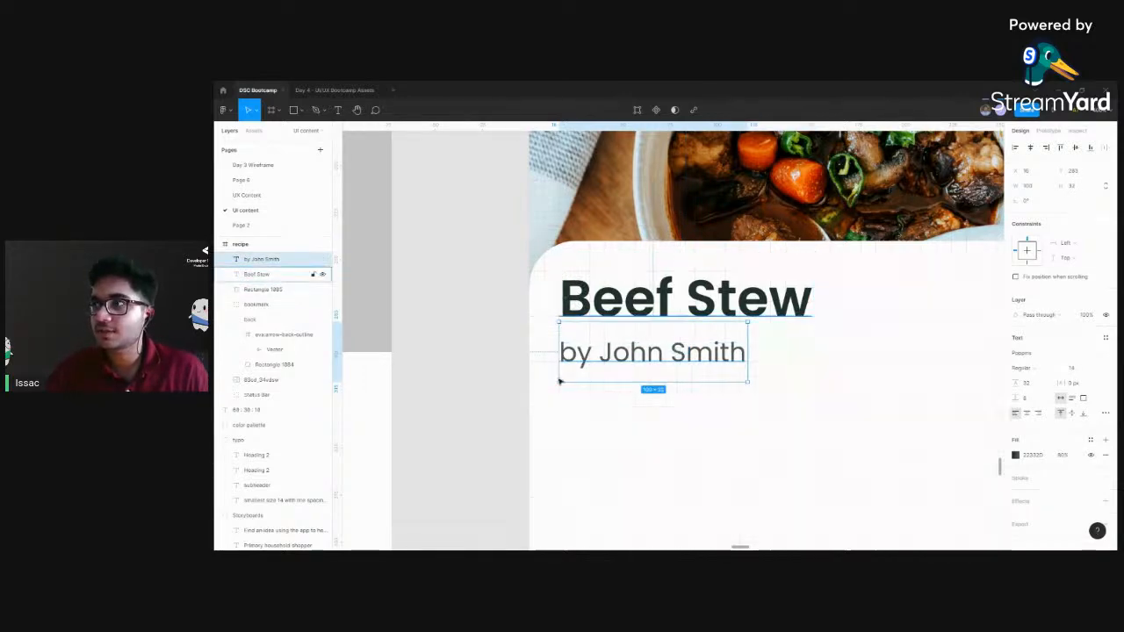
{"action": "left_click", "coordinate": [733, 483]}
Compare the recipe card with the wireframe, checking which elements belong around the author line
{"action": "key", "text": "ctrl+minus"}
{"action": "left_click_drag", "start_coordinate": [785, 466], "coordinate": [765, 441]}
{"action": "left_click", "coordinate": [535, 364]}
{"action": "key", "text": "ctrl+minus"}
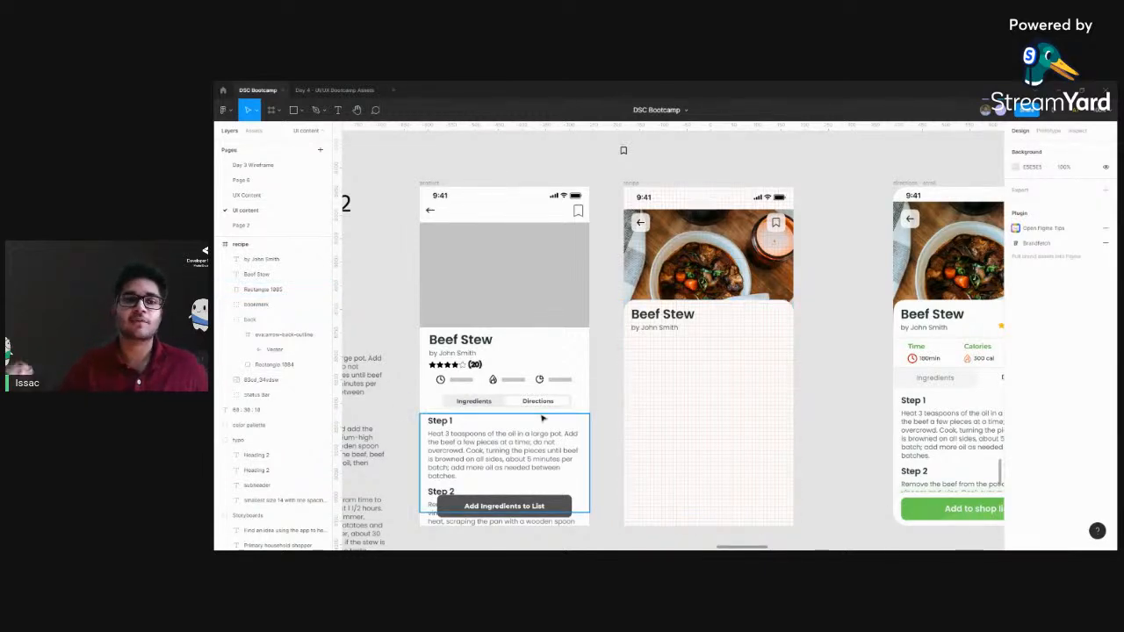
{"action": "scroll", "coordinate": [647, 402], "scroll_direction": "down", "scroll_amount": 1}
{"action": "scroll", "coordinate": [647, 402], "scroll_direction": "right", "scroll_amount": 1}
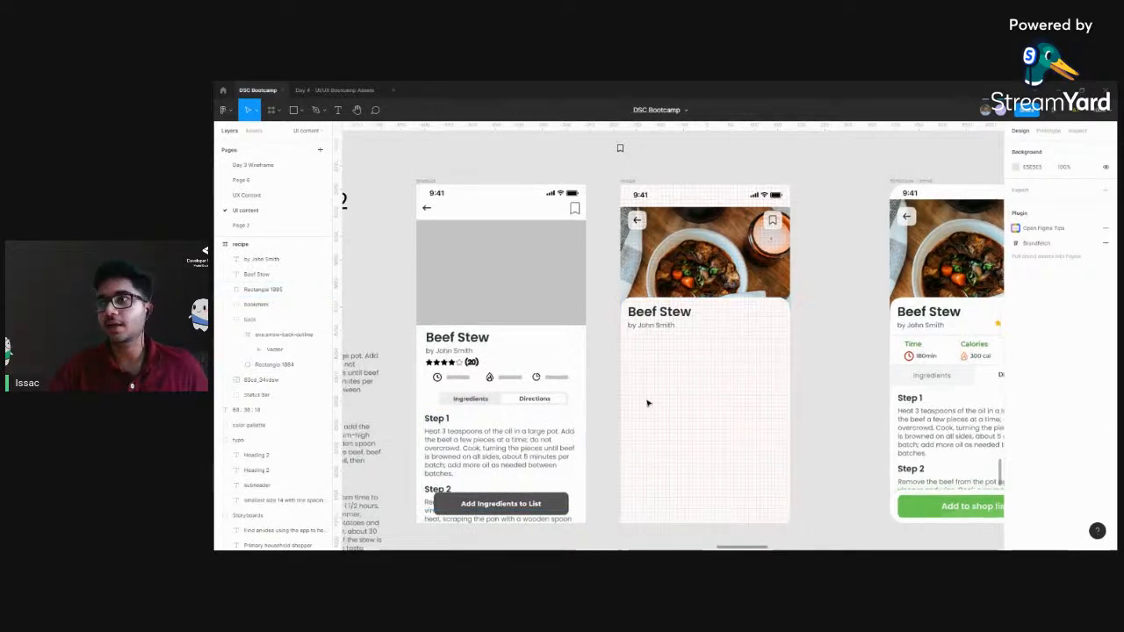
{"action": "left_click", "coordinate": [625, 311]}
{"action": "left_click", "coordinate": [588, 331]}
{"action": "key", "text": "ctrl+plus"}
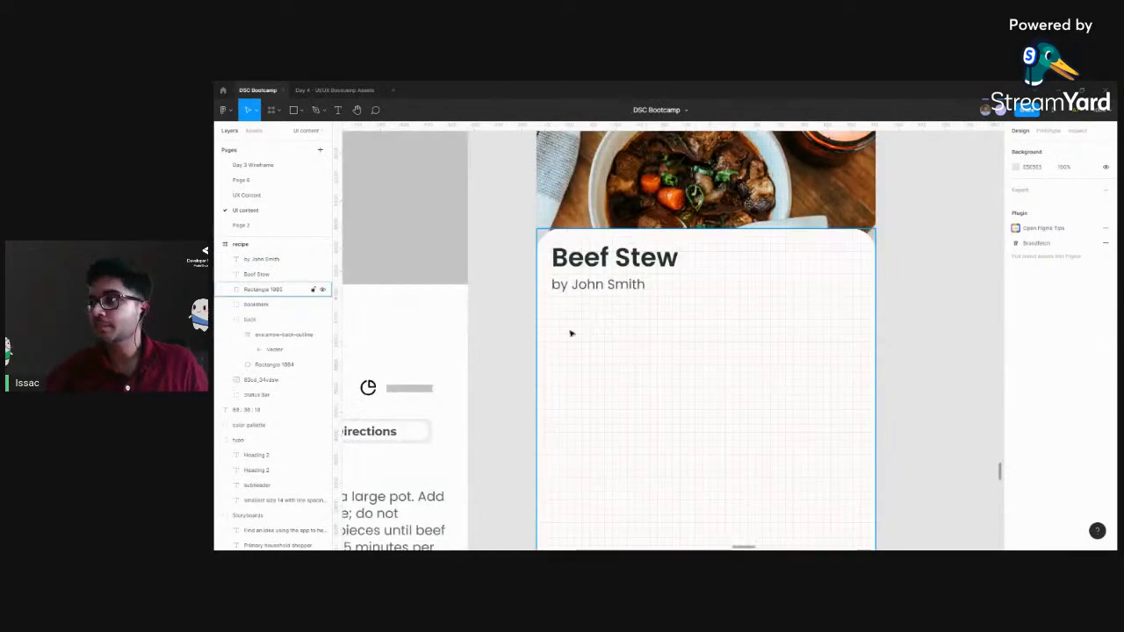
{"action": "left_click_drag", "start_coordinate": [583, 331], "coordinate": [766, 375]}
{"action": "left_click_drag", "start_coordinate": [572, 385], "coordinate": [676, 365]}
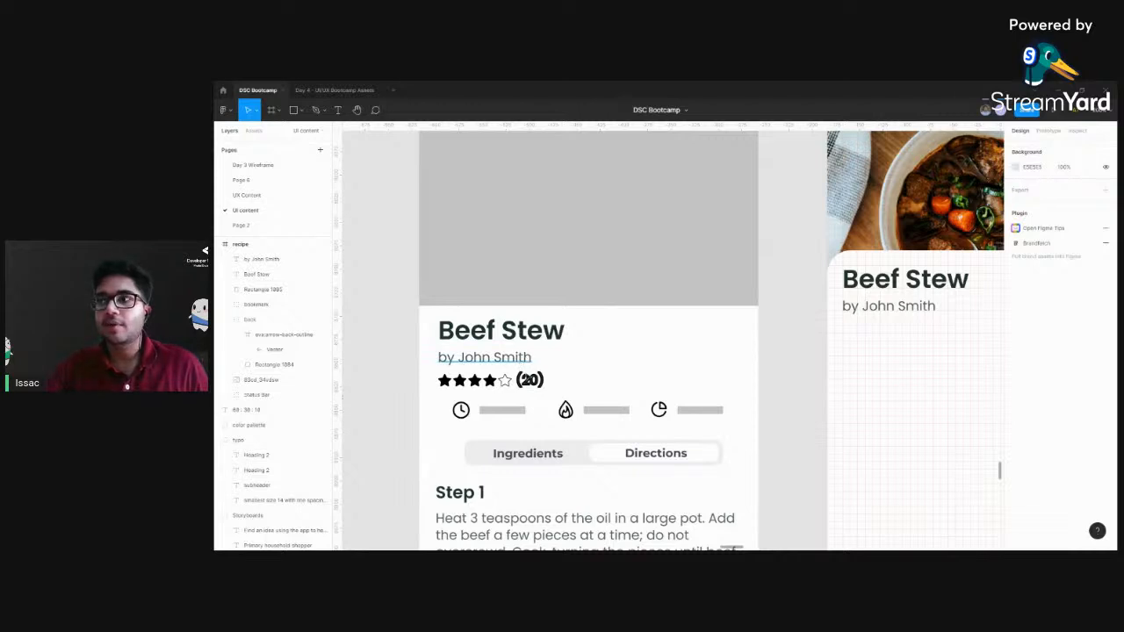
{"action": "left_click", "coordinate": [520, 362]}
{"action": "scroll", "coordinate": [703, 368], "scroll_direction": "right", "scroll_amount": 5}
{"action": "scroll", "coordinate": [852, 312], "scroll_direction": "right", "scroll_amount": 1}
{"action": "left_click_drag", "start_coordinate": [843, 318], "coordinate": [740, 334]}
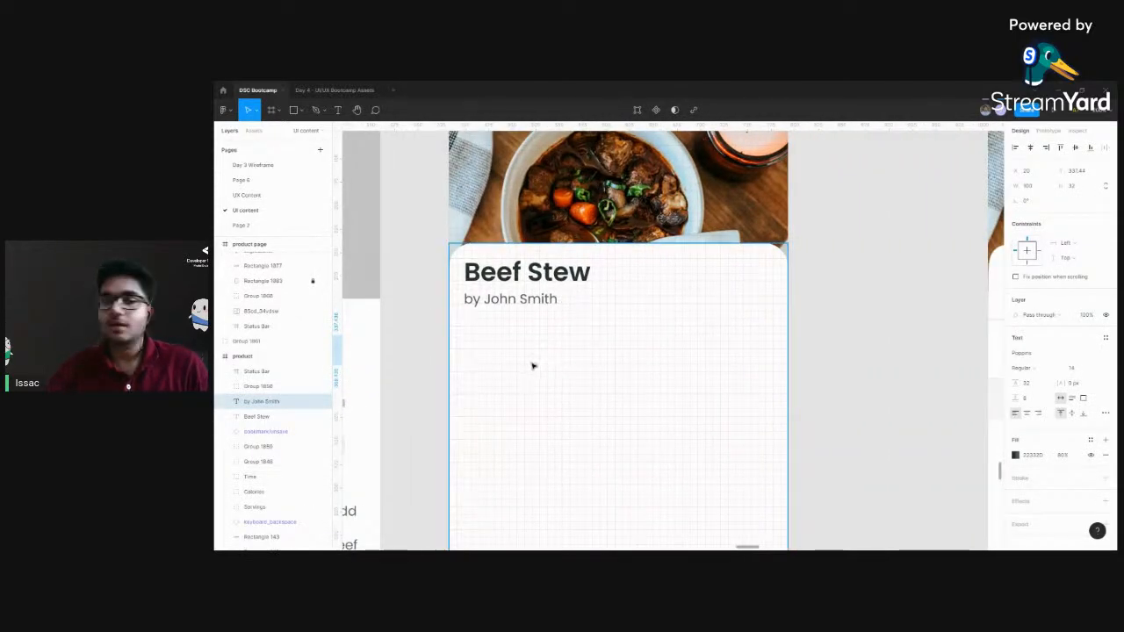
{"action": "left_click_drag", "start_coordinate": [512, 351], "coordinate": [614, 350]}
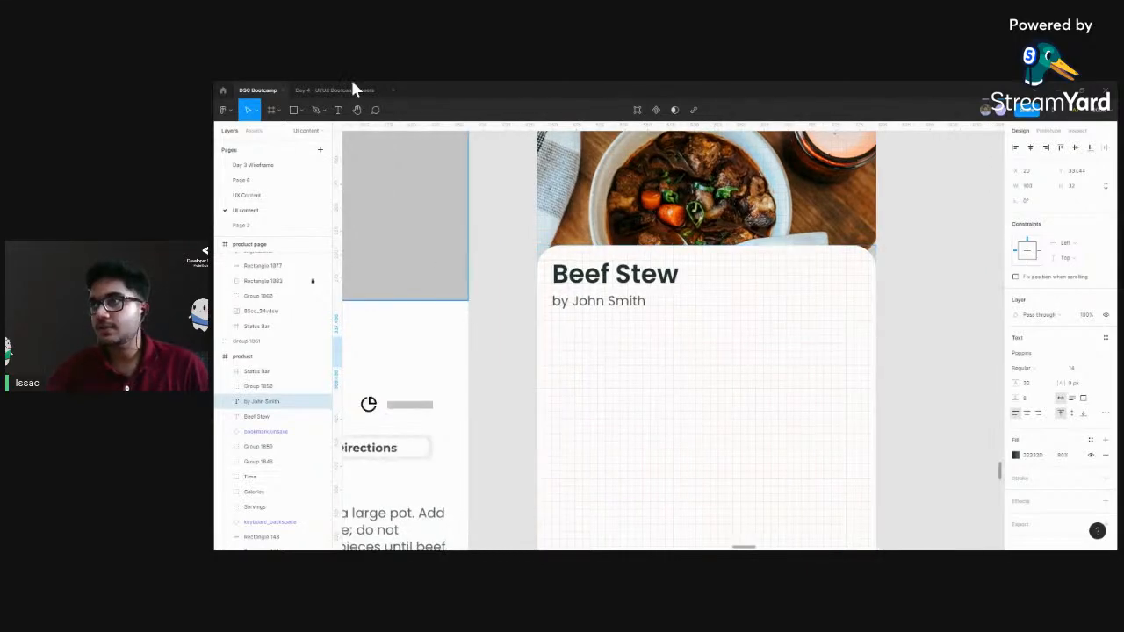
Copy the star rating group from the Day 4 - UI/UX Bootcamp Assets file and return to the DSC Bootcamp file
{"action": "left_click", "coordinate": [318, 94]}
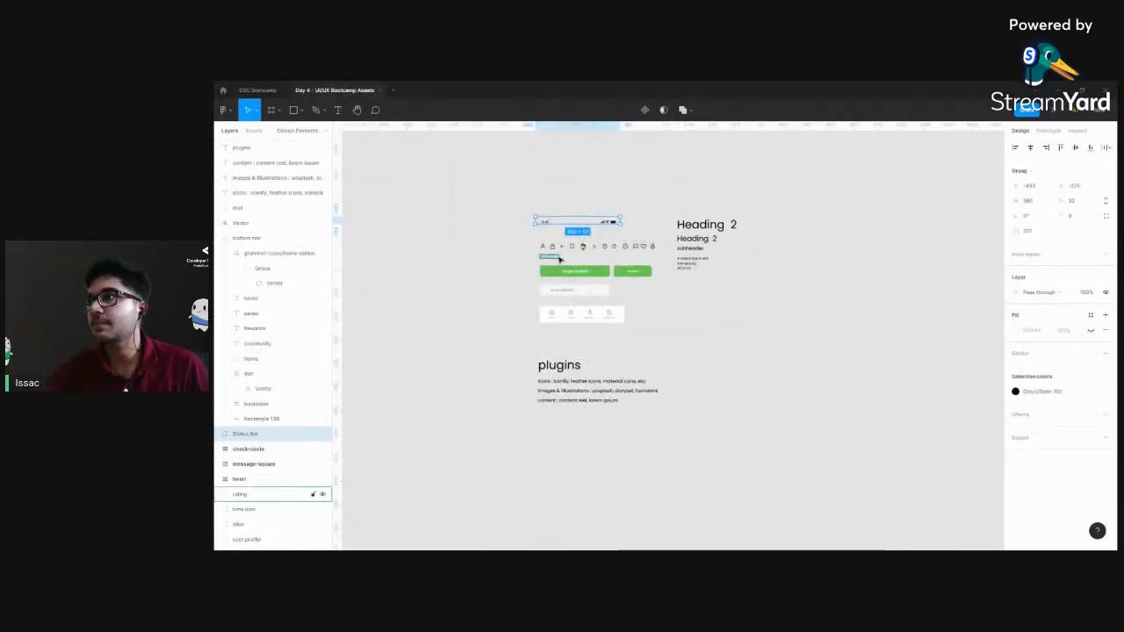
{"action": "scroll", "coordinate": [559, 260], "scroll_direction": "up", "scroll_amount": 5}
{"action": "scroll", "coordinate": [559, 260], "scroll_direction": "left", "scroll_amount": 6}
{"action": "left_click", "coordinate": [510, 232]}
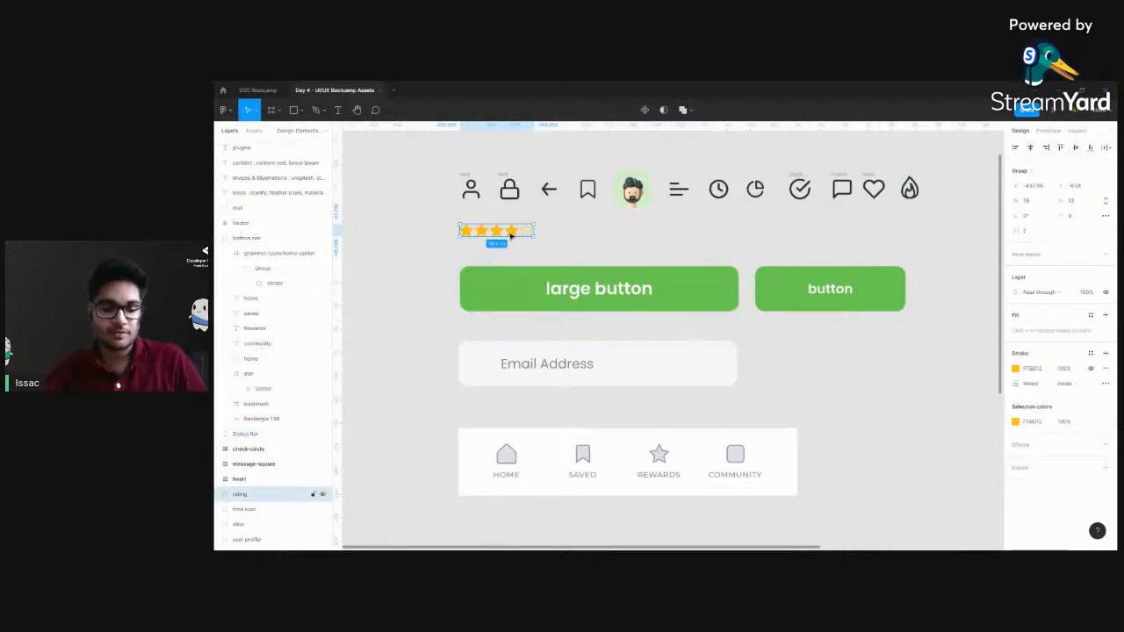
{"action": "left_click", "coordinate": [260, 91]}
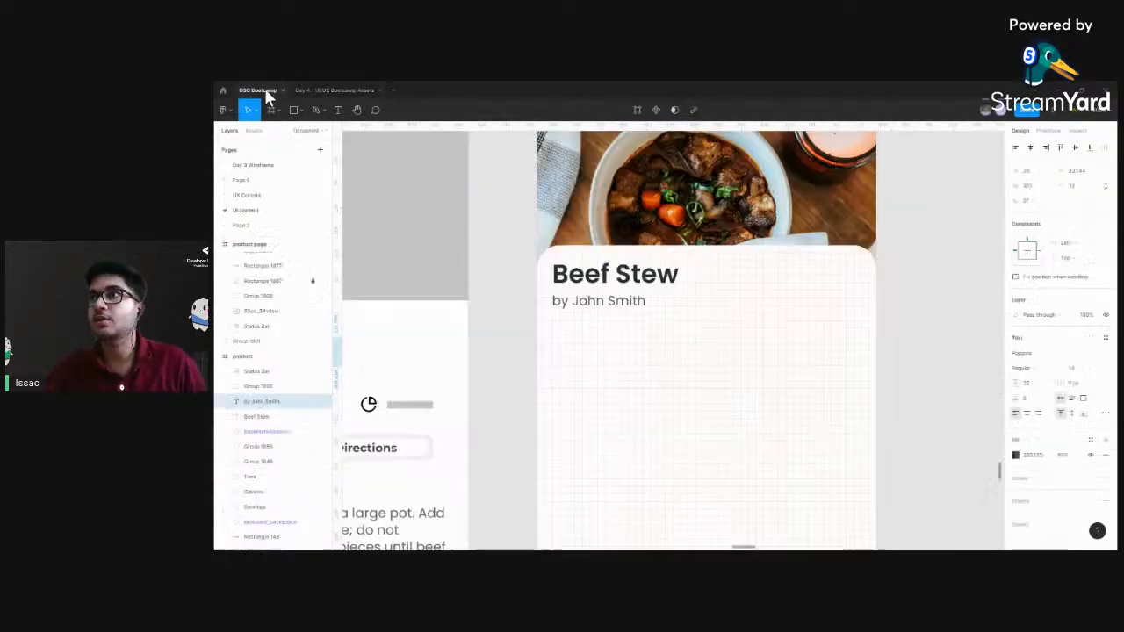
Paste the star rating into the recipe frame and place it on the card's right side, level with the author line
{"action": "left_click_drag", "start_coordinate": [695, 372], "coordinate": [640, 352]}
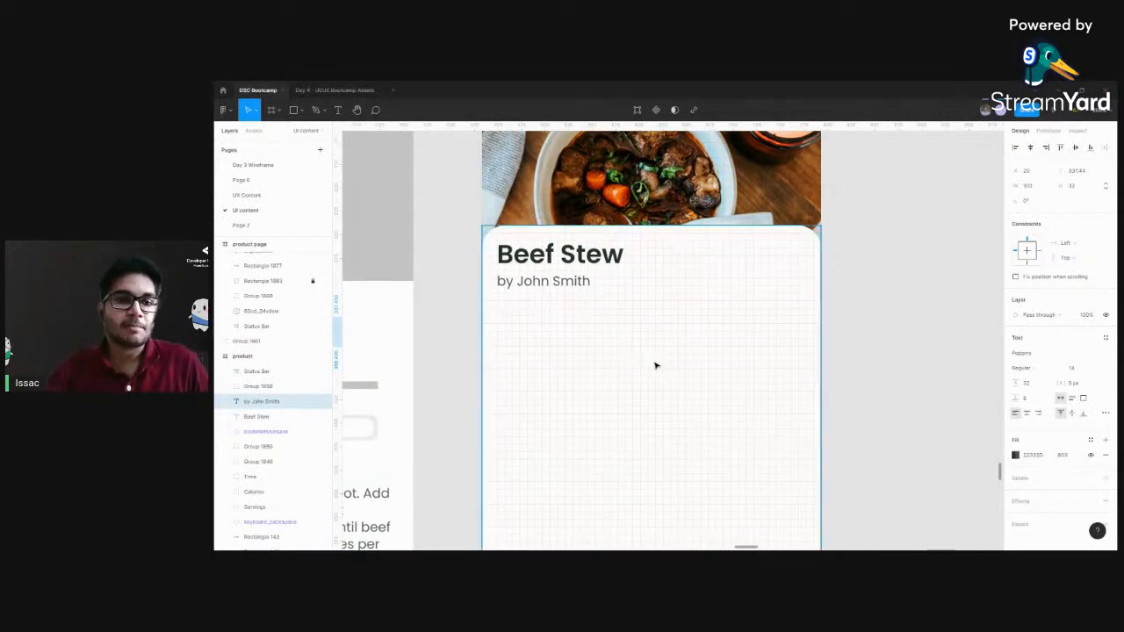
{"action": "left_click", "coordinate": [705, 291]}
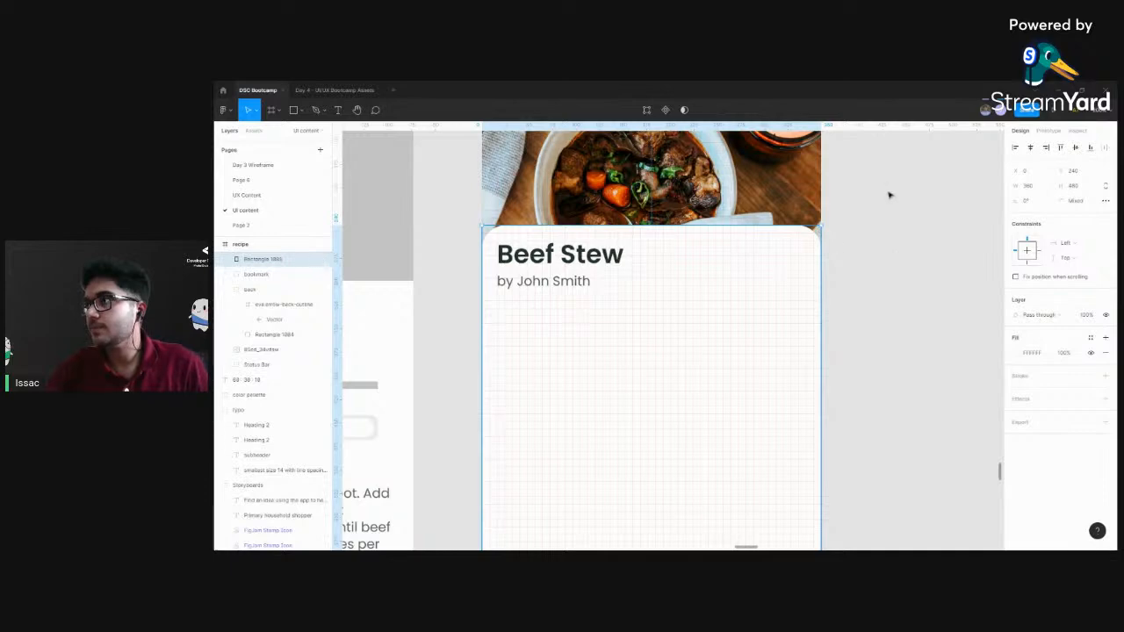
{"action": "scroll", "coordinate": [878, 403], "scroll_direction": "up", "scroll_amount": 4}
{"action": "left_click", "coordinate": [481, 205]}
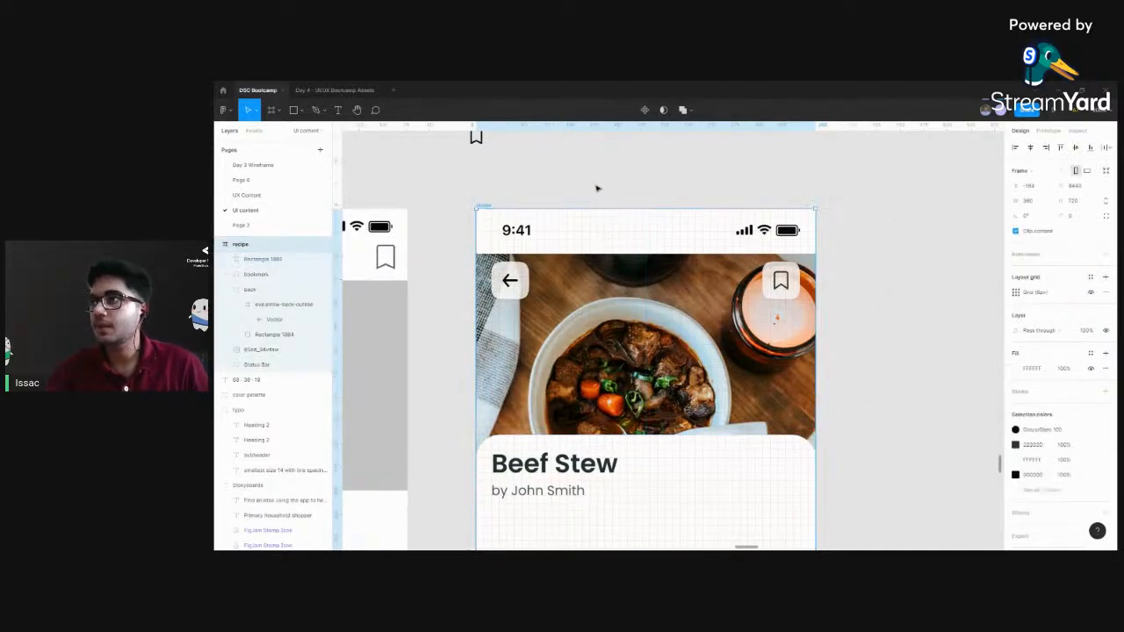
{"action": "key", "text": "ctrl+v"}
{"action": "scroll", "coordinate": [840, 333], "scroll_direction": "down", "scroll_amount": 4}
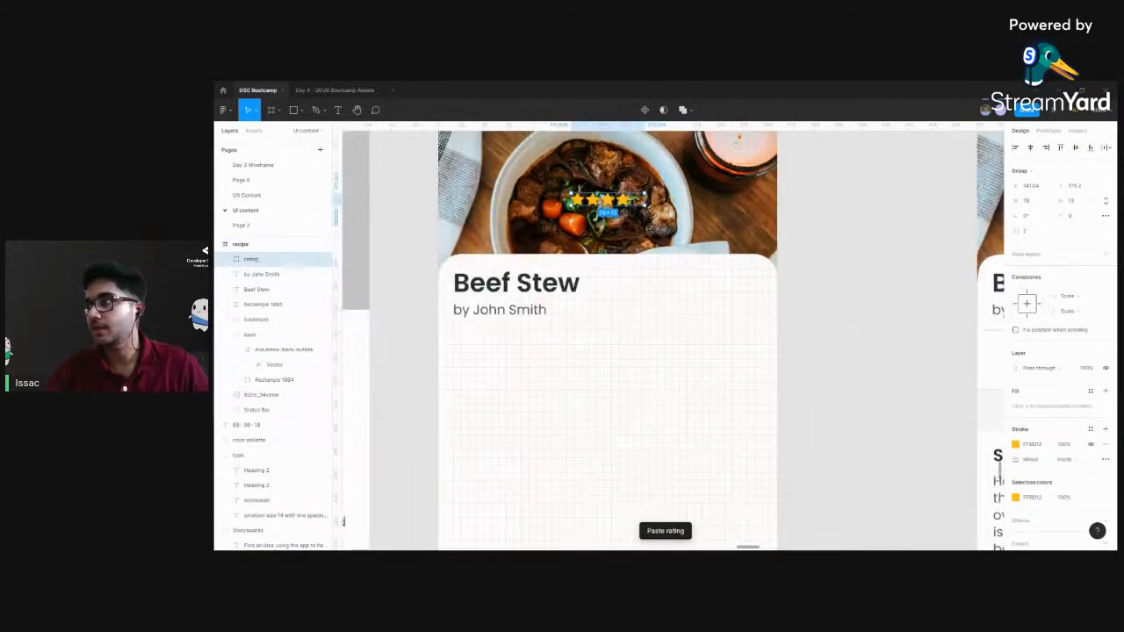
{"action": "left_click_drag", "start_coordinate": [610, 202], "coordinate": [700, 312]}
{"action": "left_click", "coordinate": [913, 294]}
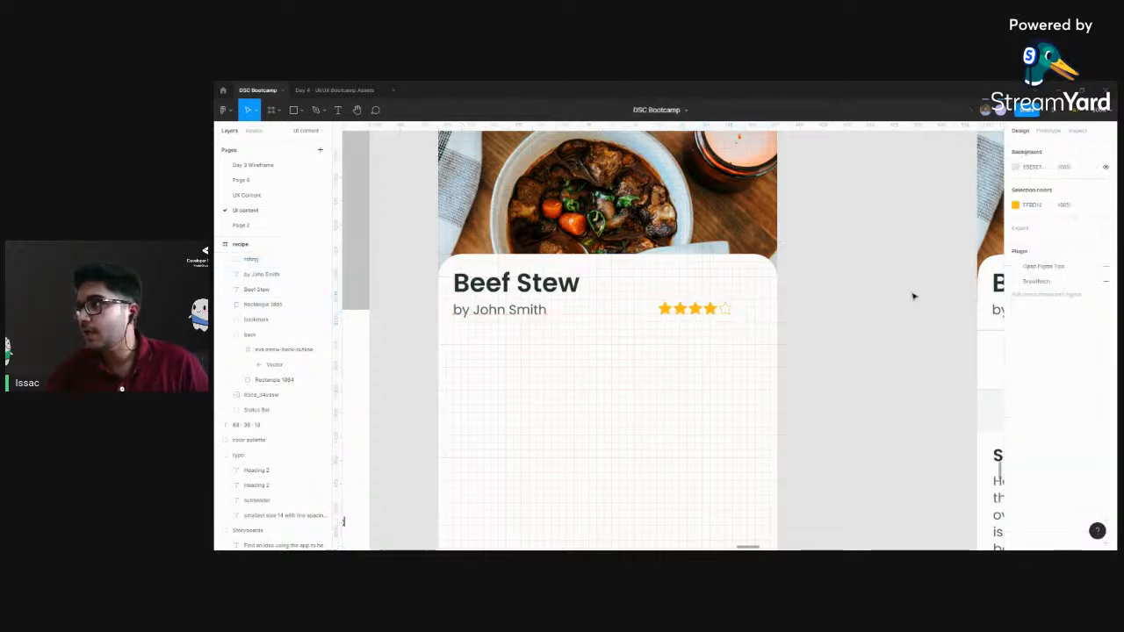
Add the review count text "(20)" directly to the right of the star rating on the recipe card
{"action": "key", "text": "ctrl+plus"}
{"action": "left_click_drag", "start_coordinate": [913, 296], "coordinate": [838, 299]}
{"action": "left_click", "coordinate": [701, 288]}
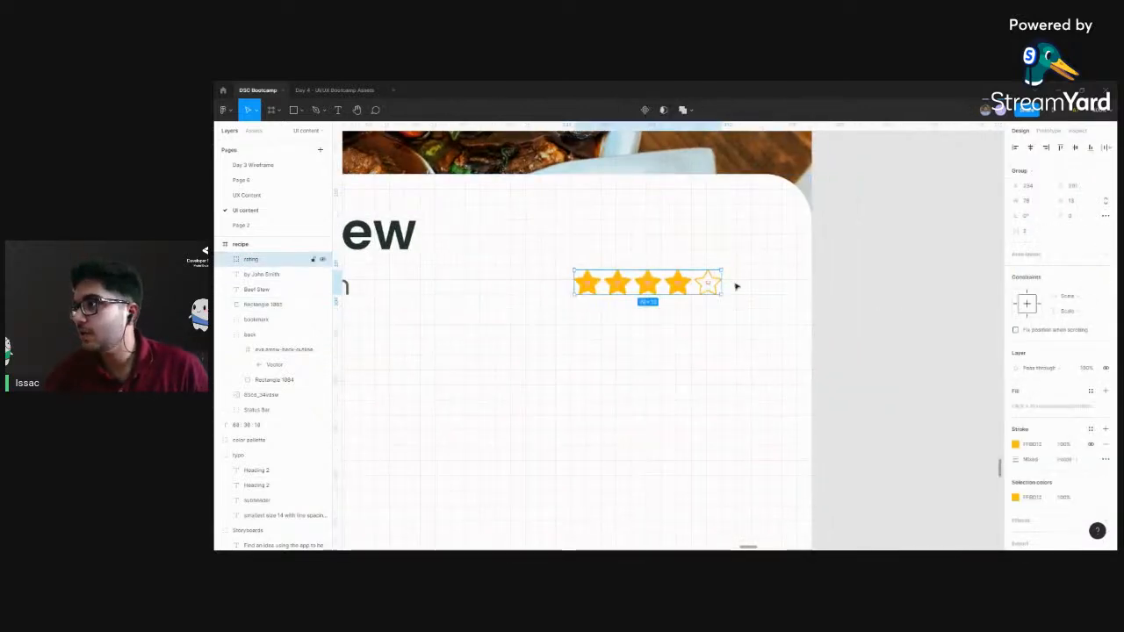
{"action": "left_click", "coordinate": [736, 286]}
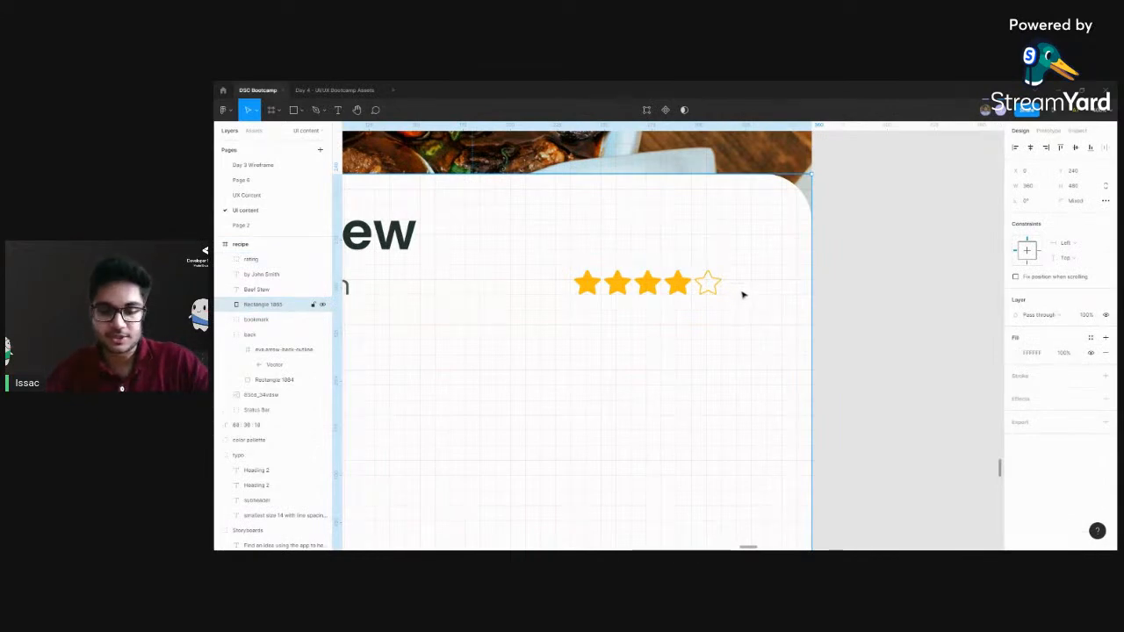
{"action": "key", "text": "t"}
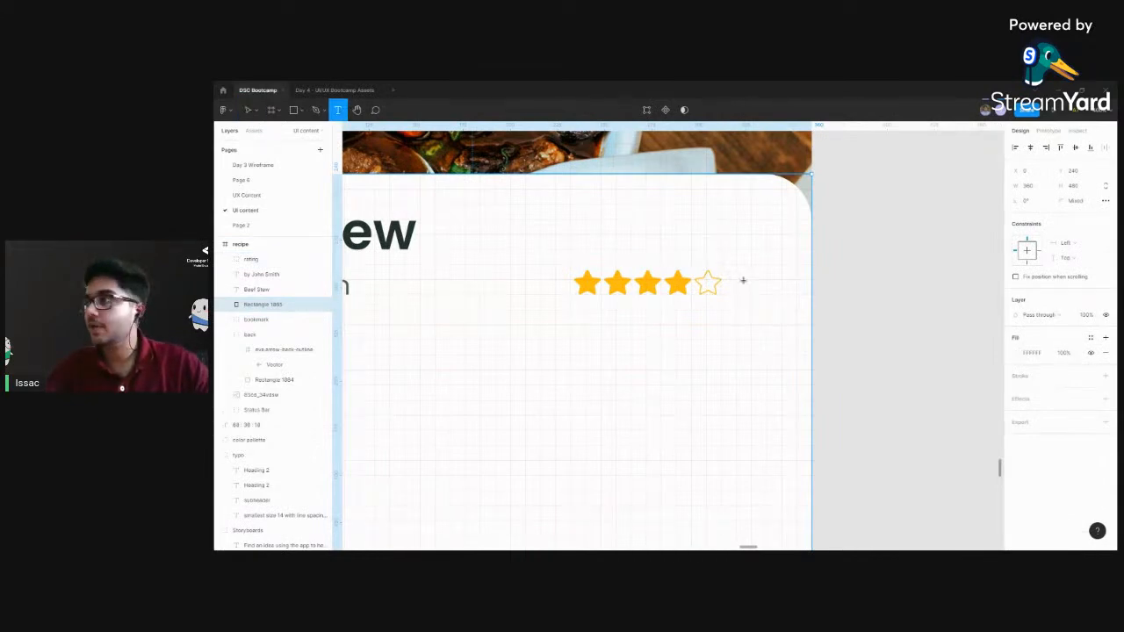
{"action": "left_click", "coordinate": [744, 284]}
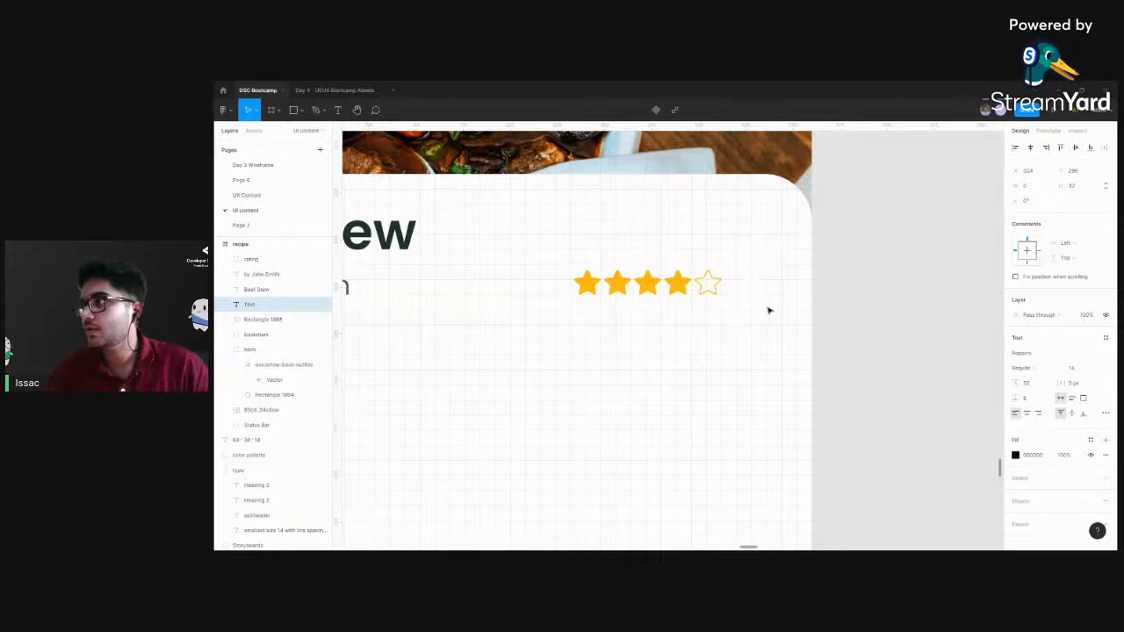
{"action": "type", "text": "()"}
{"action": "key", "text": "Left"}
{"action": "type", "text": "20"}
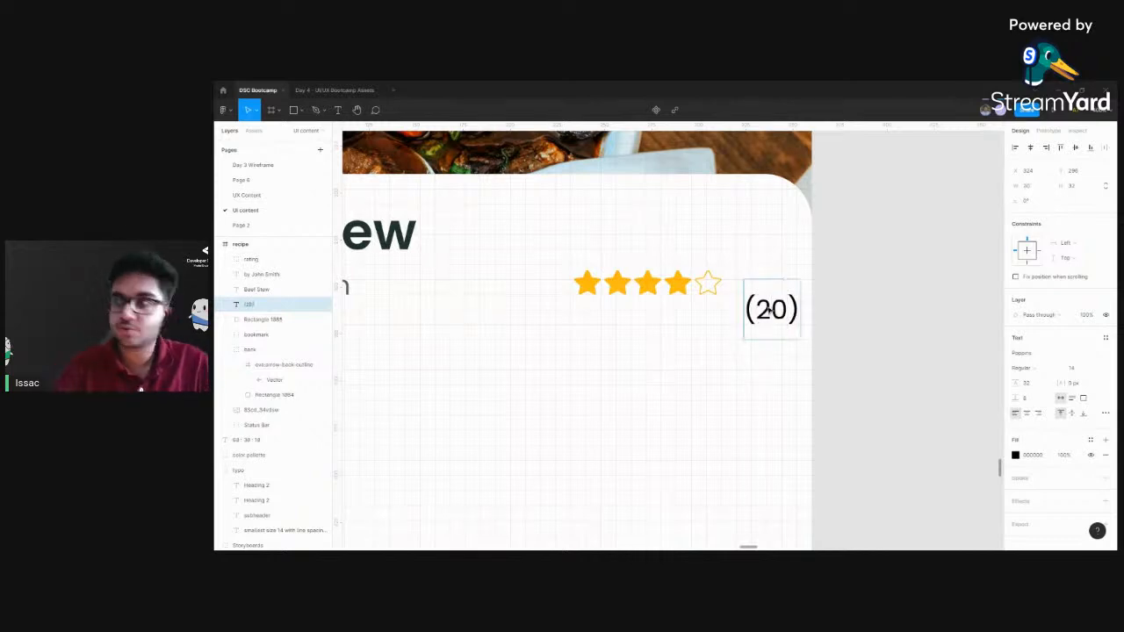
{"action": "key", "text": "Escape"}
{"action": "left_click_drag", "start_coordinate": [783, 323], "coordinate": [772, 297]}
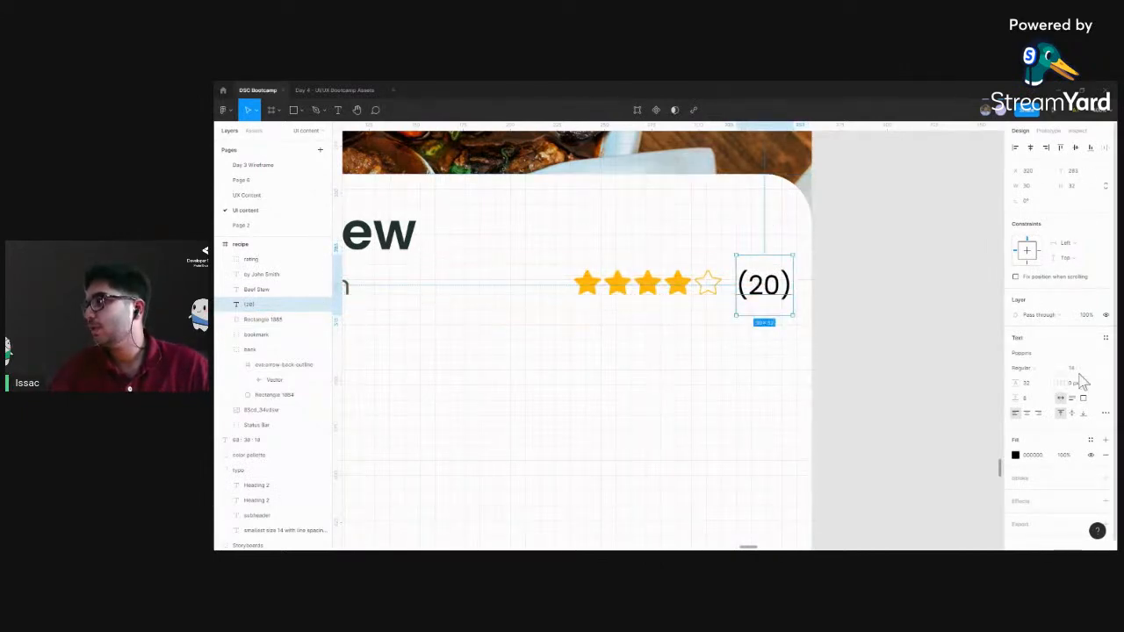
Set the "(20)" text's line height to 1.5 times its 14 px font size and realign it beside the stars
{"action": "left_click", "coordinate": [1029, 387]}
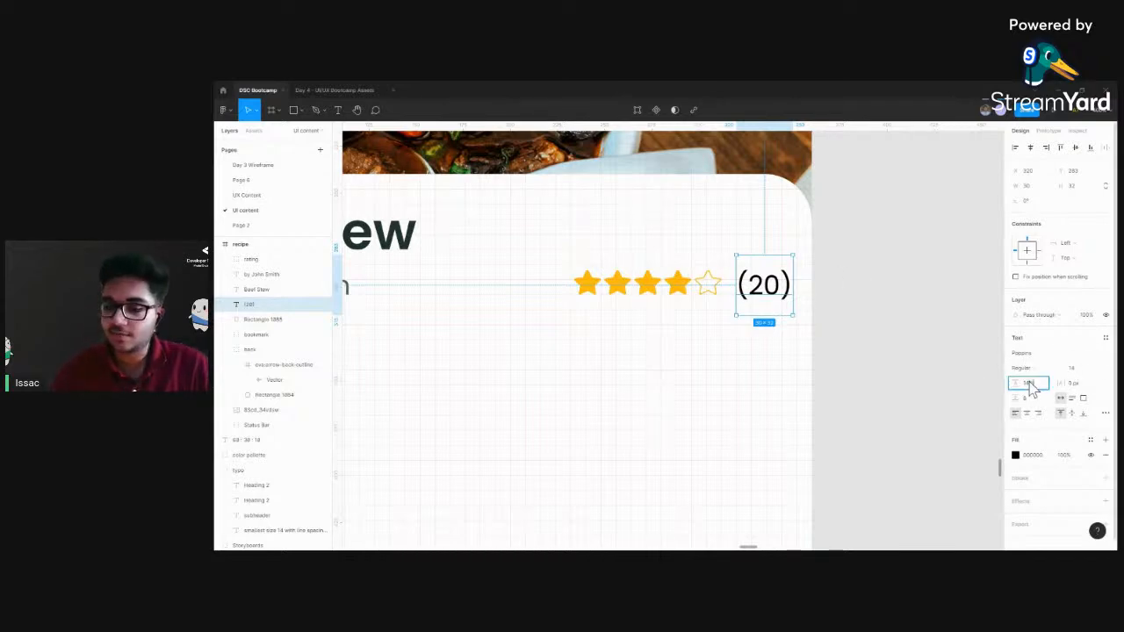
{"action": "type", "text": "14*1.5"}
{"action": "key", "text": "Return"}
{"action": "left_click_drag", "start_coordinate": [766, 273], "coordinate": [763, 282]}
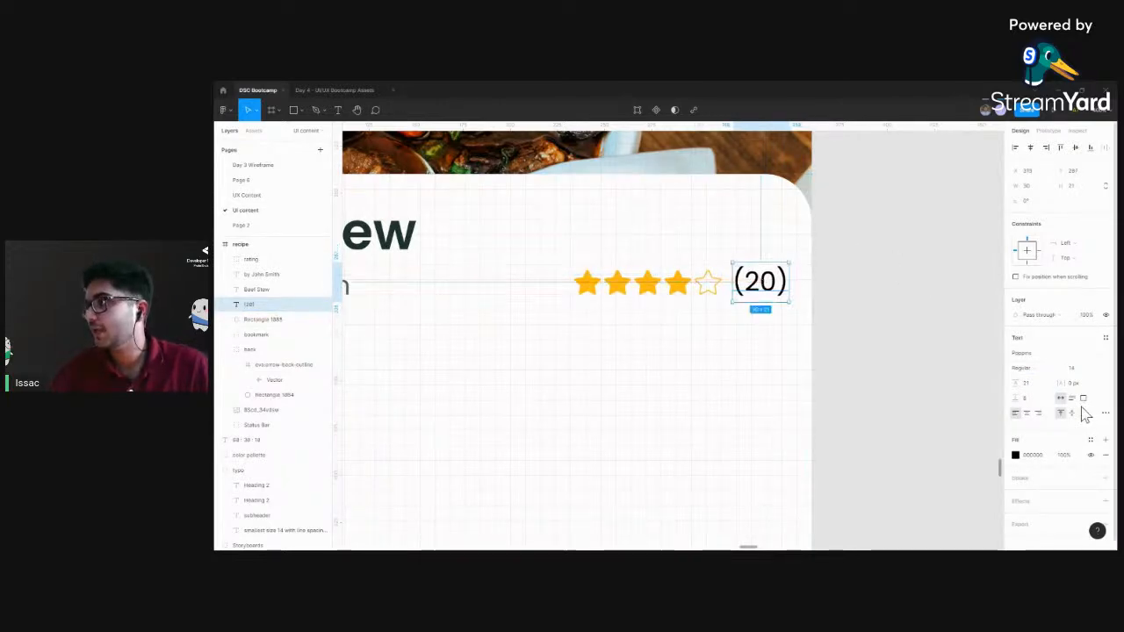
{"action": "left_click", "coordinate": [1029, 386]}
{"action": "left_click", "coordinate": [918, 310]}
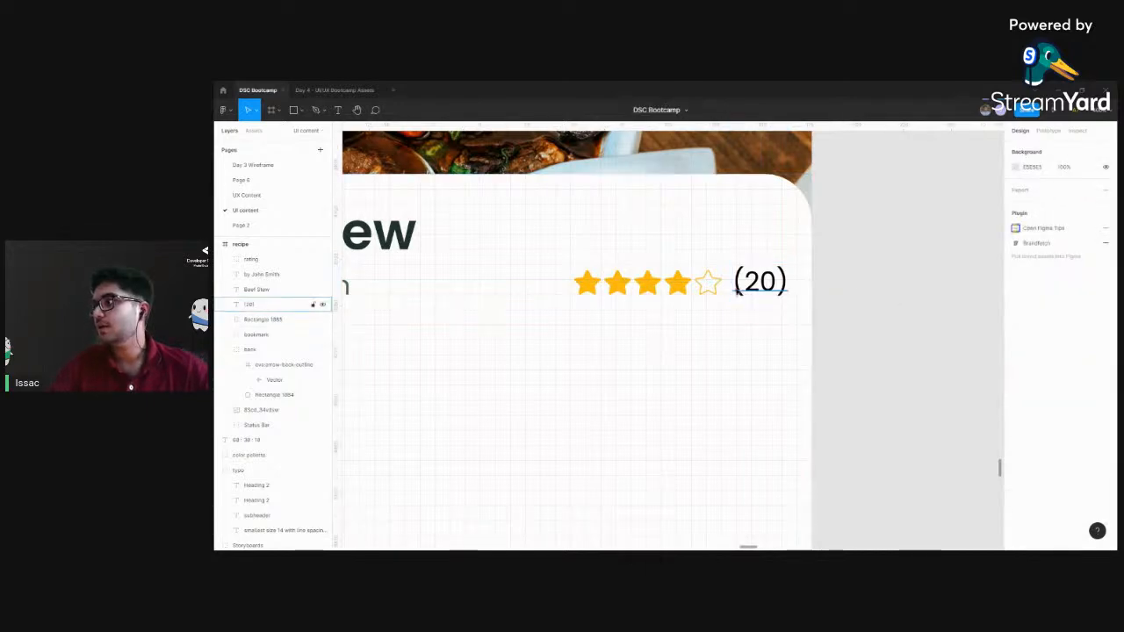
Move the star rating and "(20)" together slightly so they line up with the author line and the card's right margin
{"action": "left_click", "coordinate": [739, 292]}
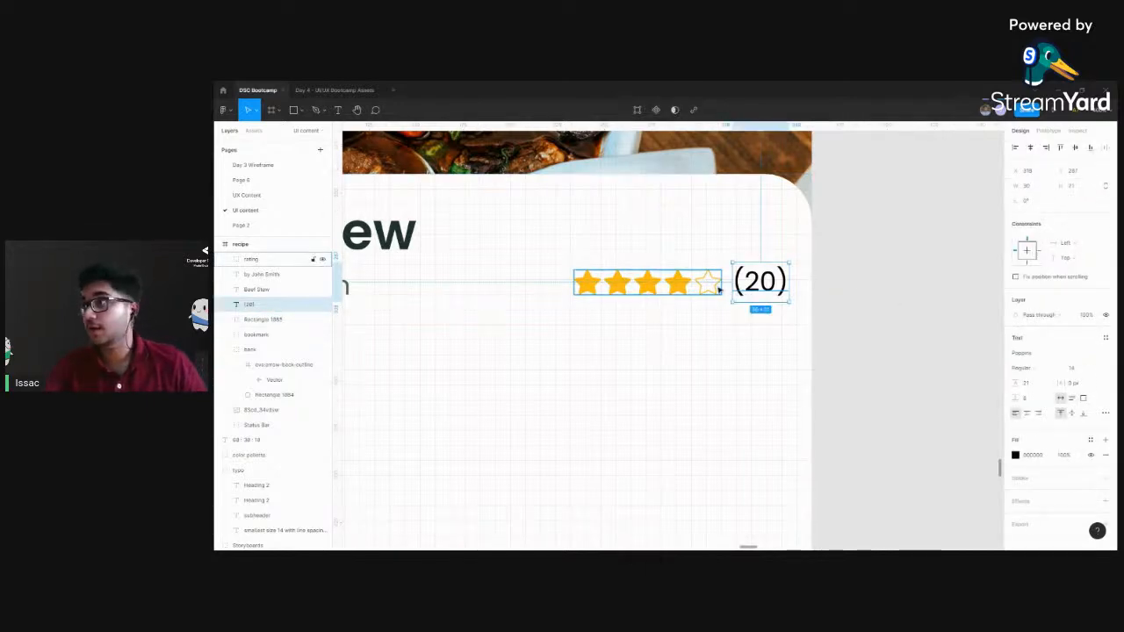
{"action": "left_click", "coordinate": [688, 287], "text": "shift"}
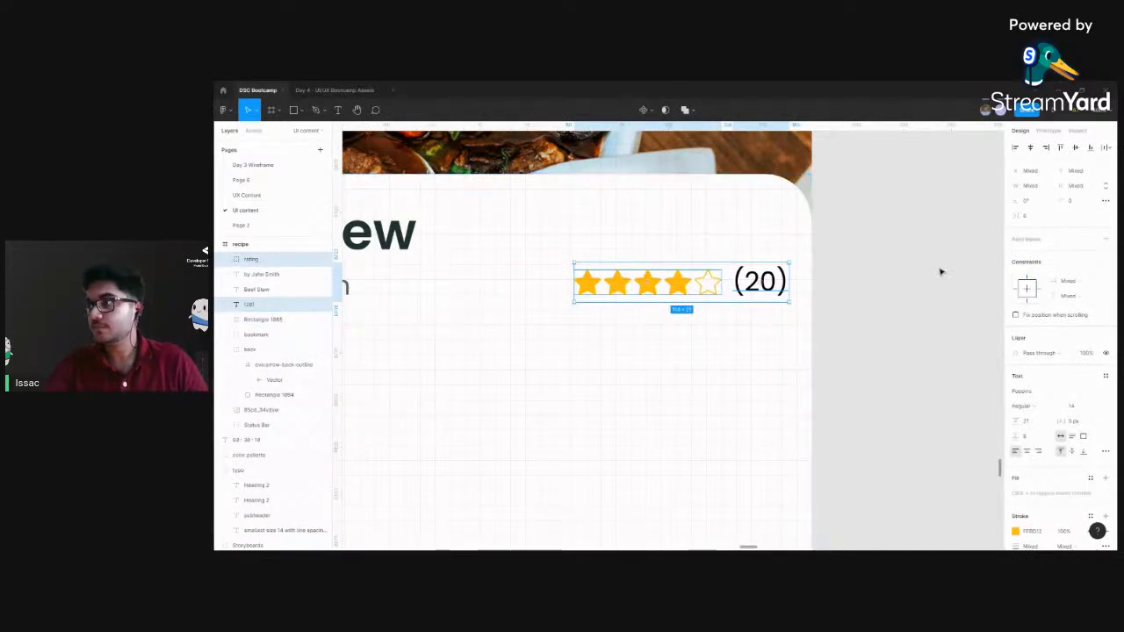
{"action": "key", "text": "ctrl+minus"}
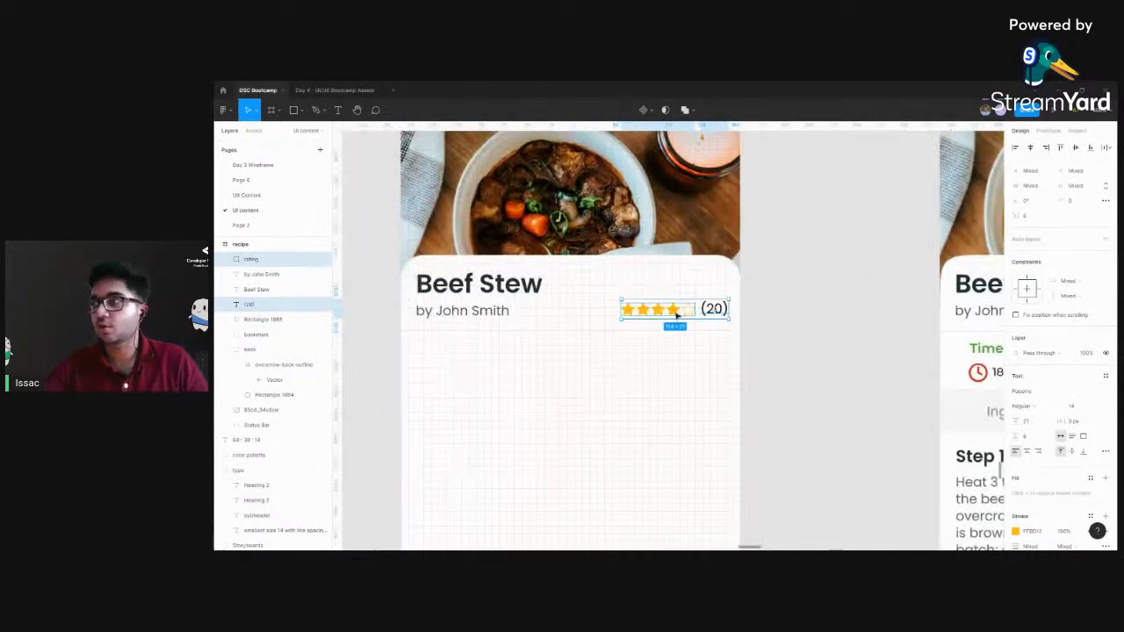
{"action": "left_click_drag", "start_coordinate": [674, 311], "coordinate": [672, 311]}
{"action": "scroll", "coordinate": [673, 310], "scroll_direction": "up", "scroll_amount": 3}
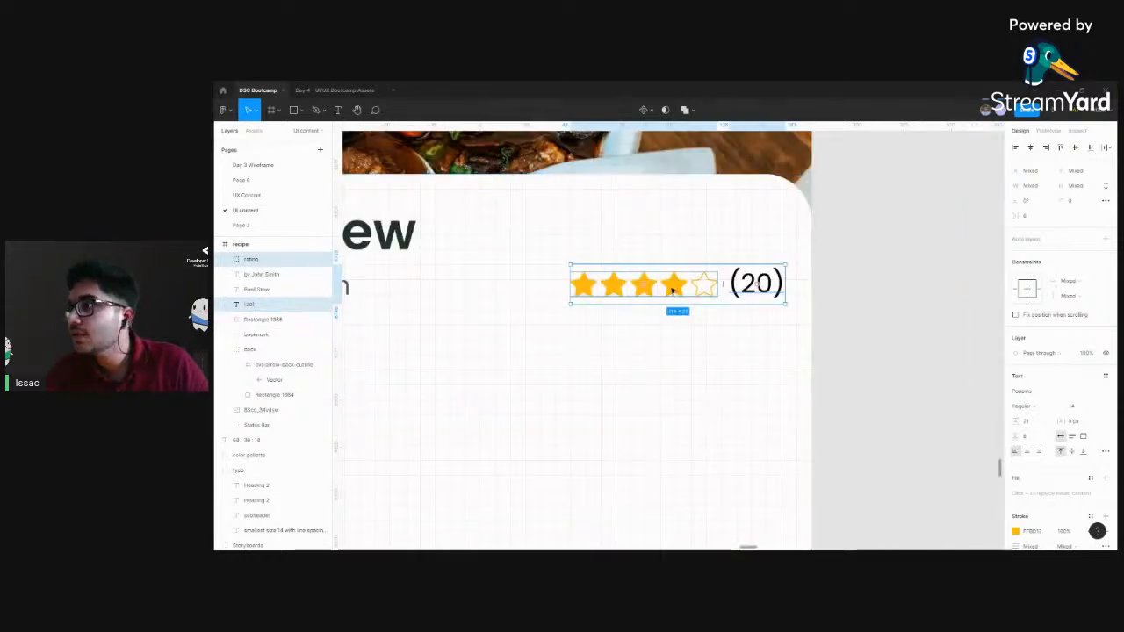
{"action": "left_click_drag", "start_coordinate": [673, 288], "coordinate": [673, 288]}
{"action": "left_click", "coordinate": [853, 283]}
{"action": "key", "text": "ctrl+minus"}
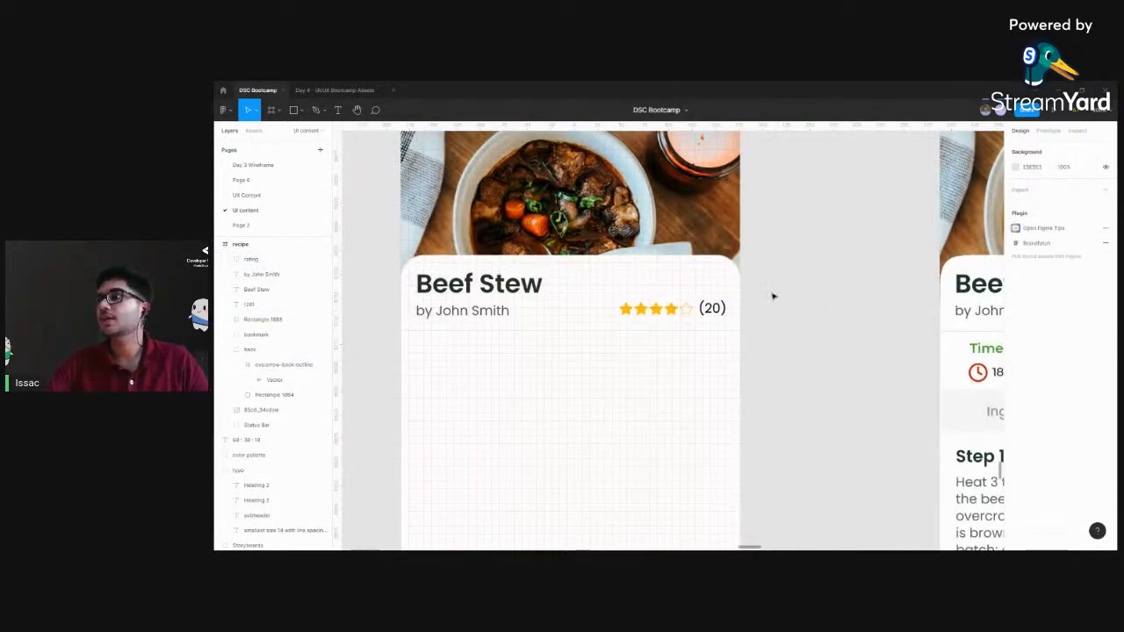
{"action": "key", "text": "ctrl+plus"}
{"action": "key", "text": "ctrl+plus"}
{"action": "left_click_drag", "start_coordinate": [986, 344], "coordinate": [816, 367]}
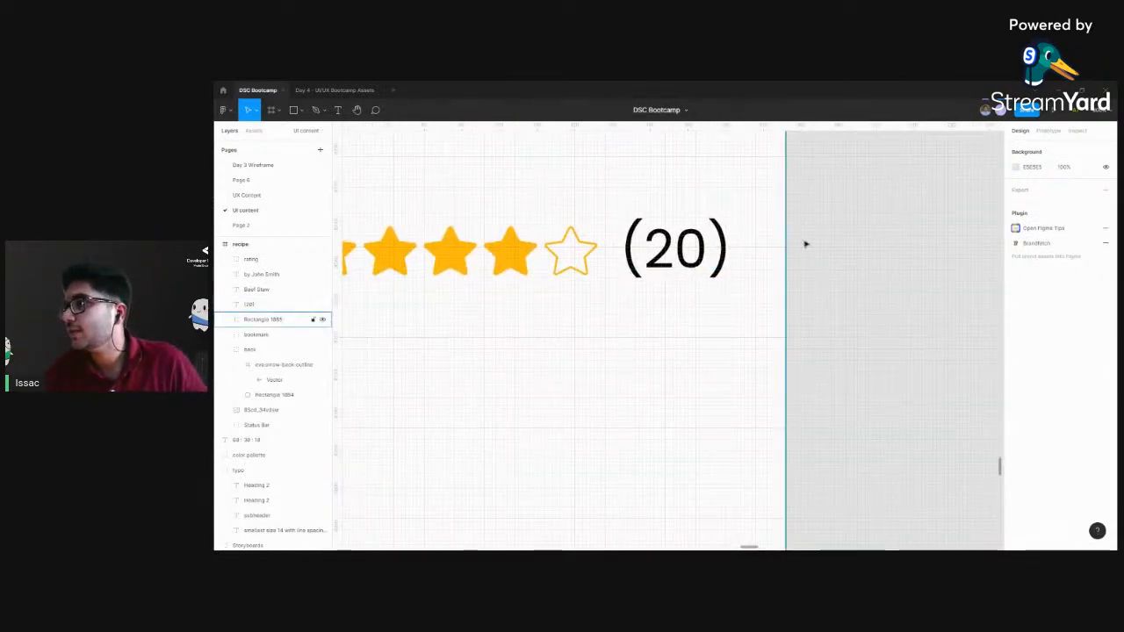
{"action": "key", "text": "ctrl+minus"}
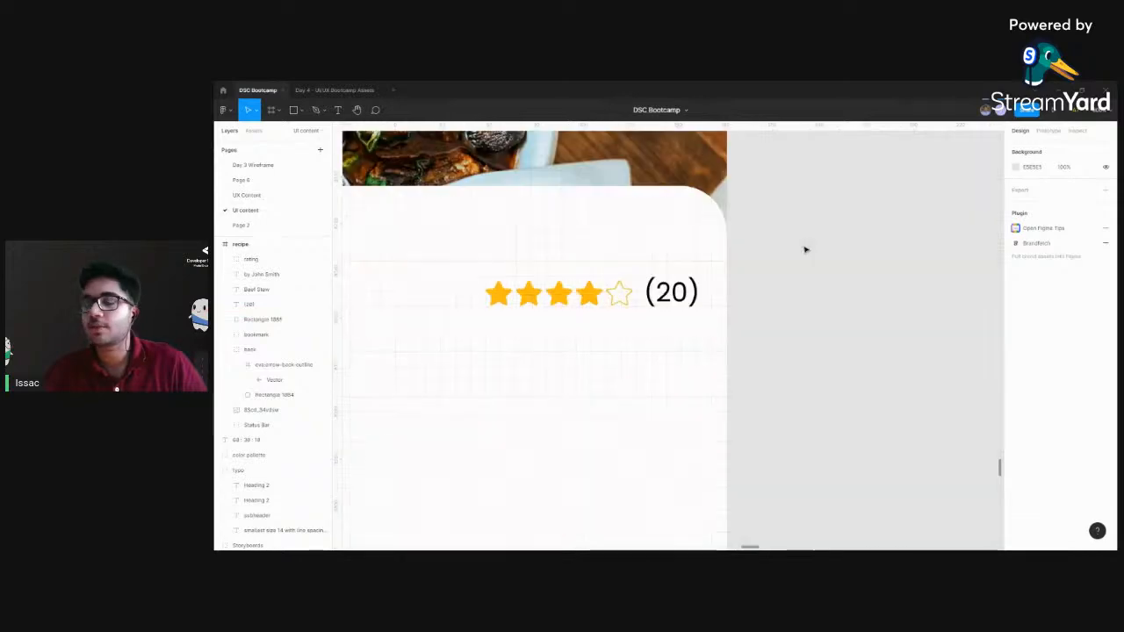
Examine the time, calories and servings section and its divider lines in the finished Beef Stew reference screen
{"action": "key", "text": "ctrl+minus"}
{"action": "key", "text": "ctrl+minus"}
{"action": "left_click_drag", "start_coordinate": [789, 364], "coordinate": [607, 391]}
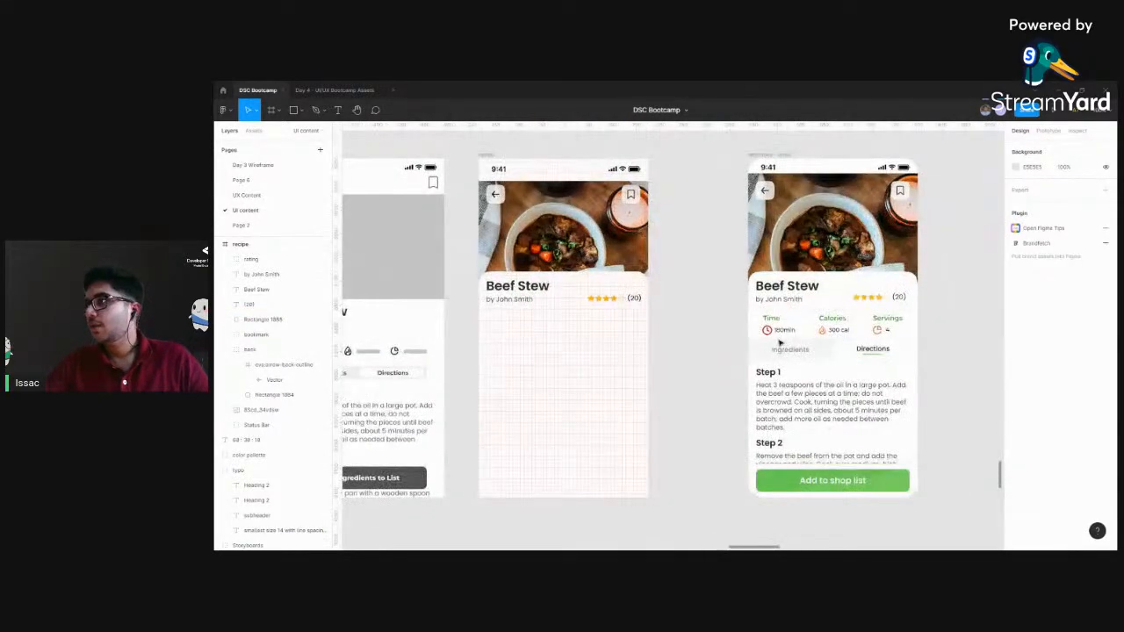
{"action": "left_click_drag", "start_coordinate": [773, 345], "coordinate": [678, 347]}
{"action": "key", "text": "ctrl+plus"}
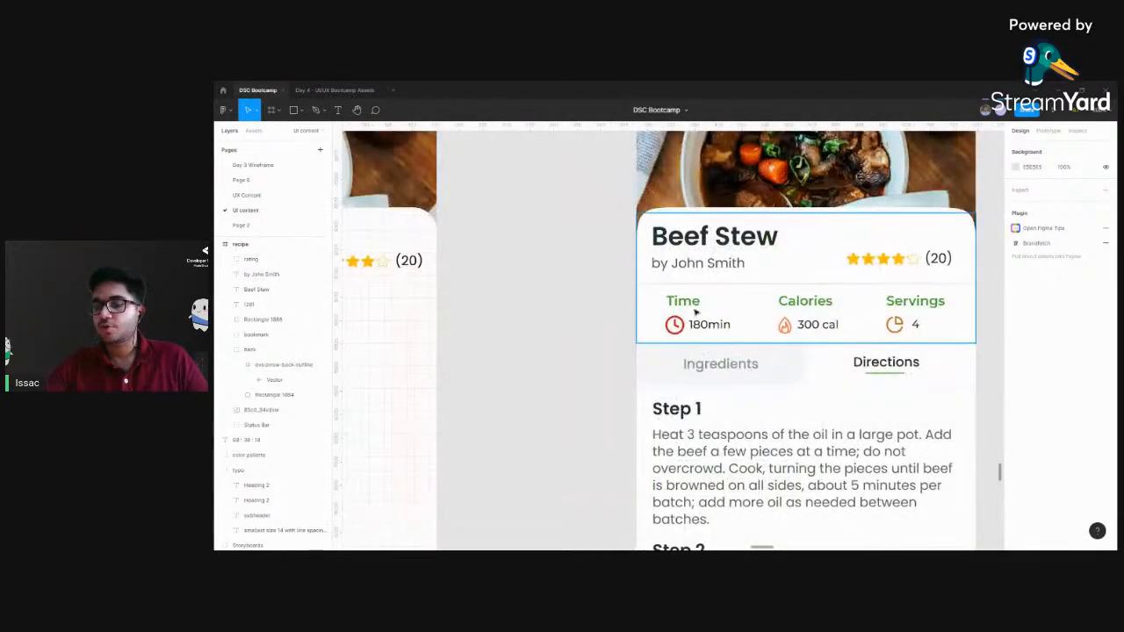
{"action": "left_click", "coordinate": [709, 305]}
{"action": "double_click", "coordinate": [706, 303]}
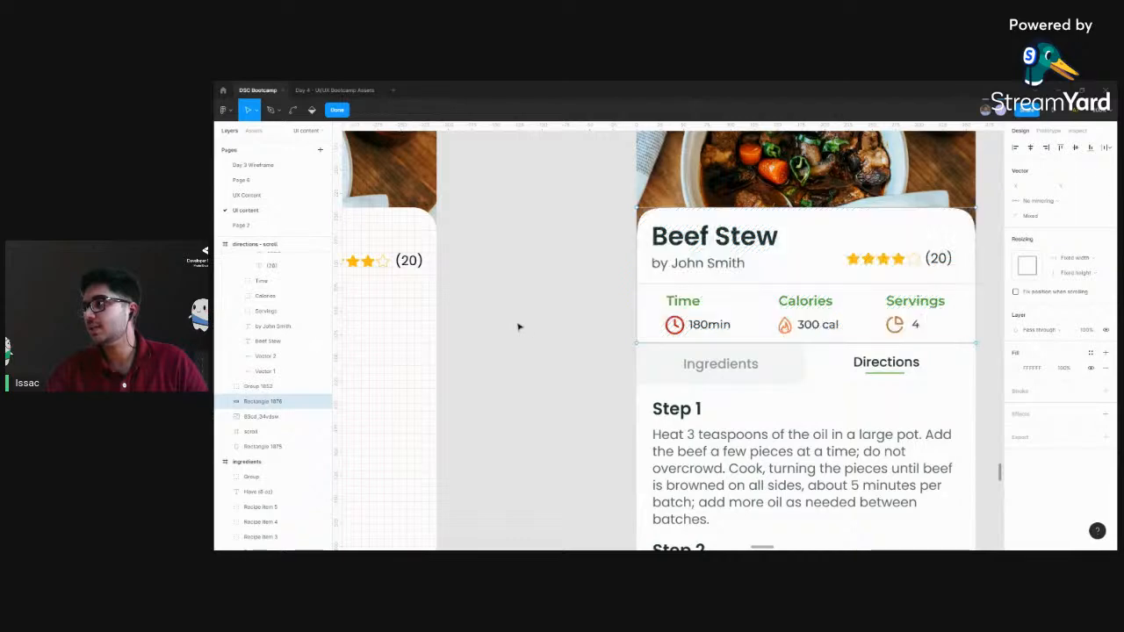
{"action": "key", "text": "Escape"}
{"action": "scroll", "coordinate": [729, 328], "scroll_direction": "left", "scroll_amount": 8}
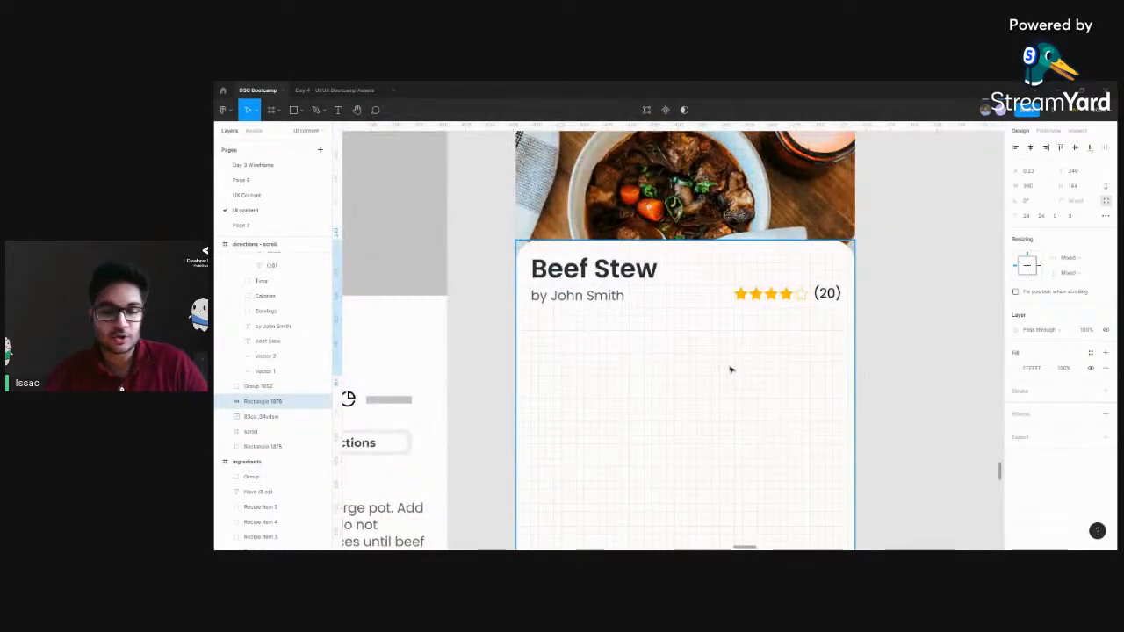
Draw a horizontal divider line 360 px wide across the recipe card just below the author line and rating
{"action": "left_click", "coordinate": [294, 109]}
{"action": "left_click", "coordinate": [300, 112]}
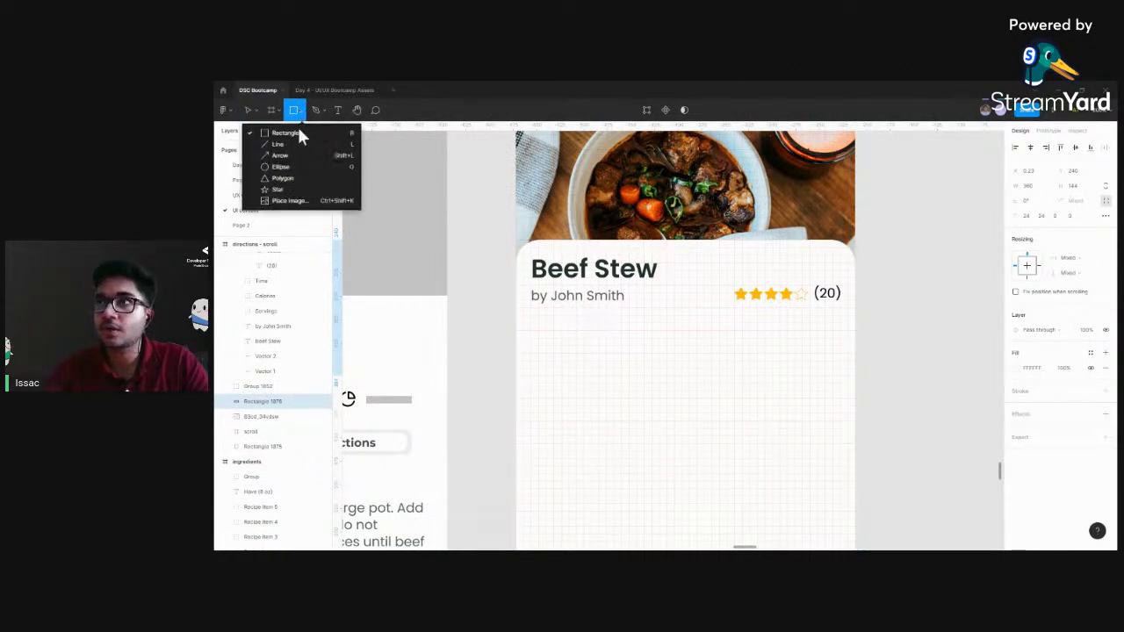
{"action": "left_click", "coordinate": [296, 143]}
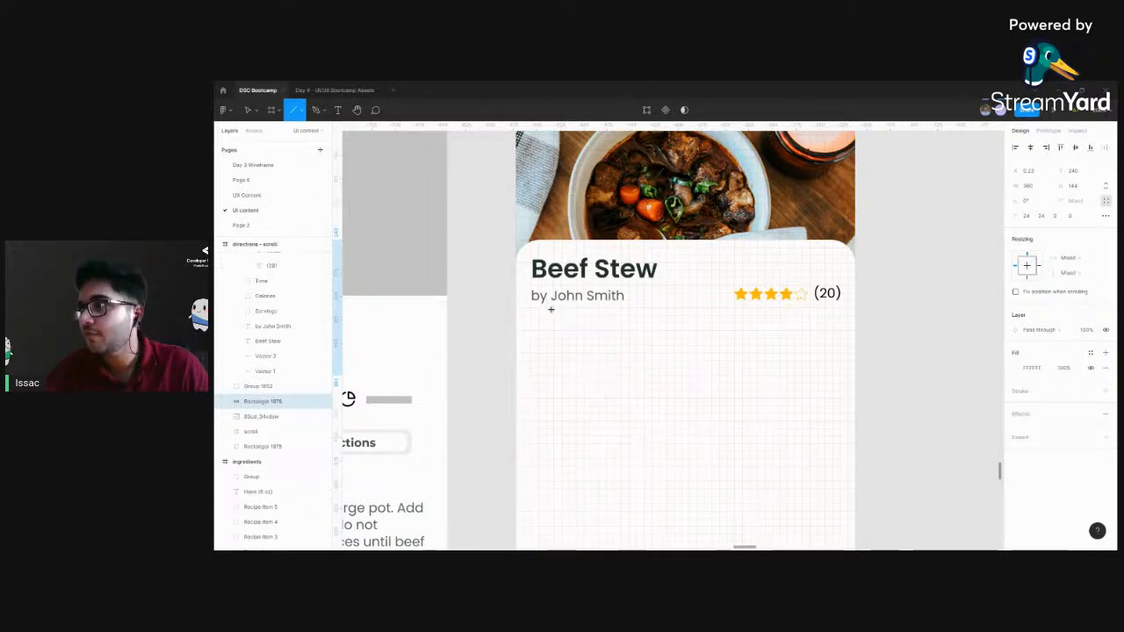
{"action": "left_click_drag", "start_coordinate": [516, 315], "coordinate": [854, 322]}
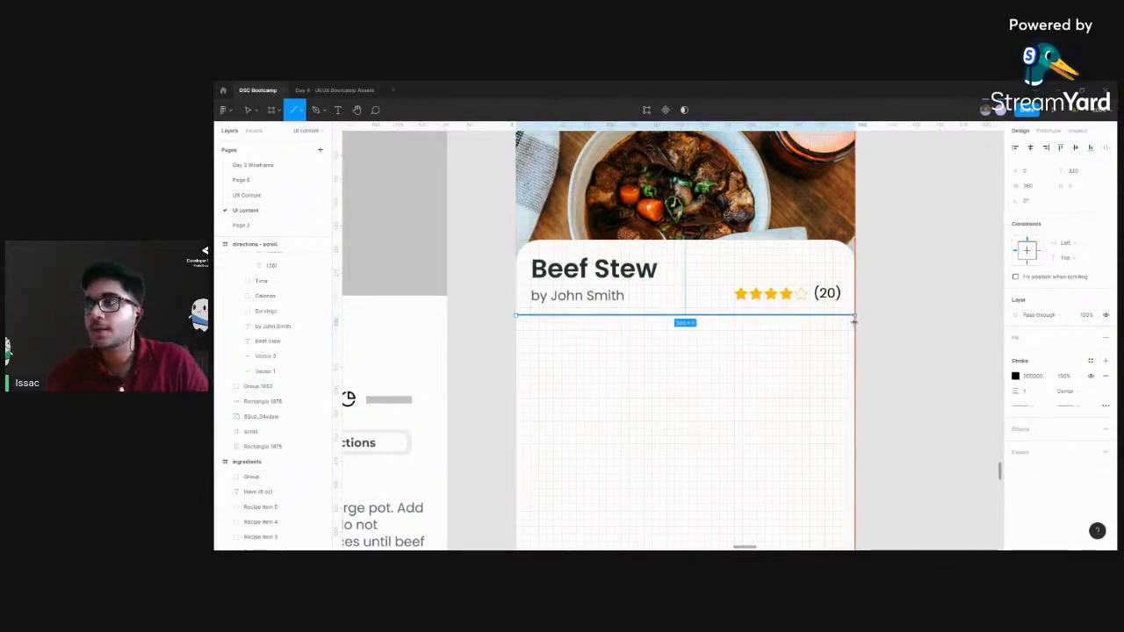
{"action": "left_click_drag", "start_coordinate": [853, 322], "coordinate": [853, 322]}
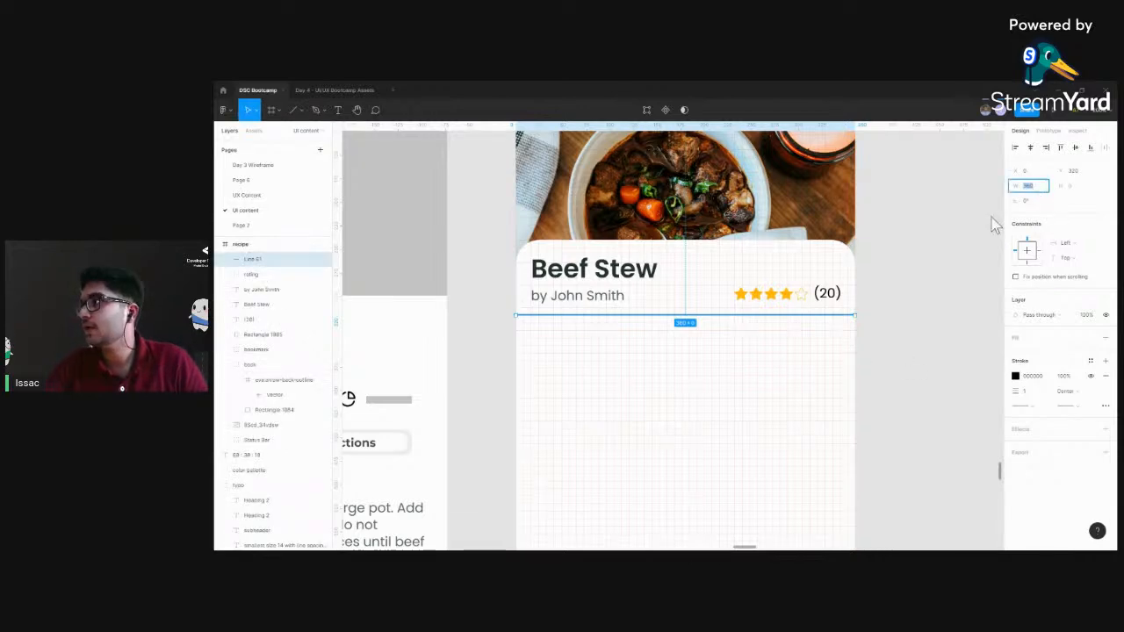
{"action": "left_click", "coordinate": [958, 293]}
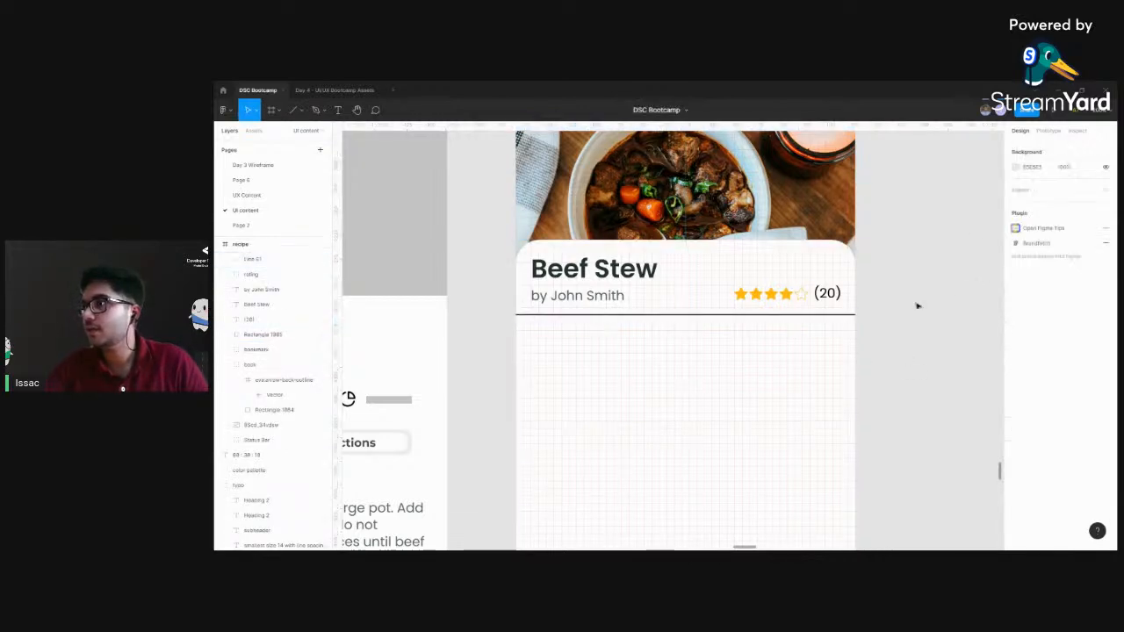
Set the stroke opacity of the divider line below the author line to 10%
{"action": "left_click", "coordinate": [773, 315]}
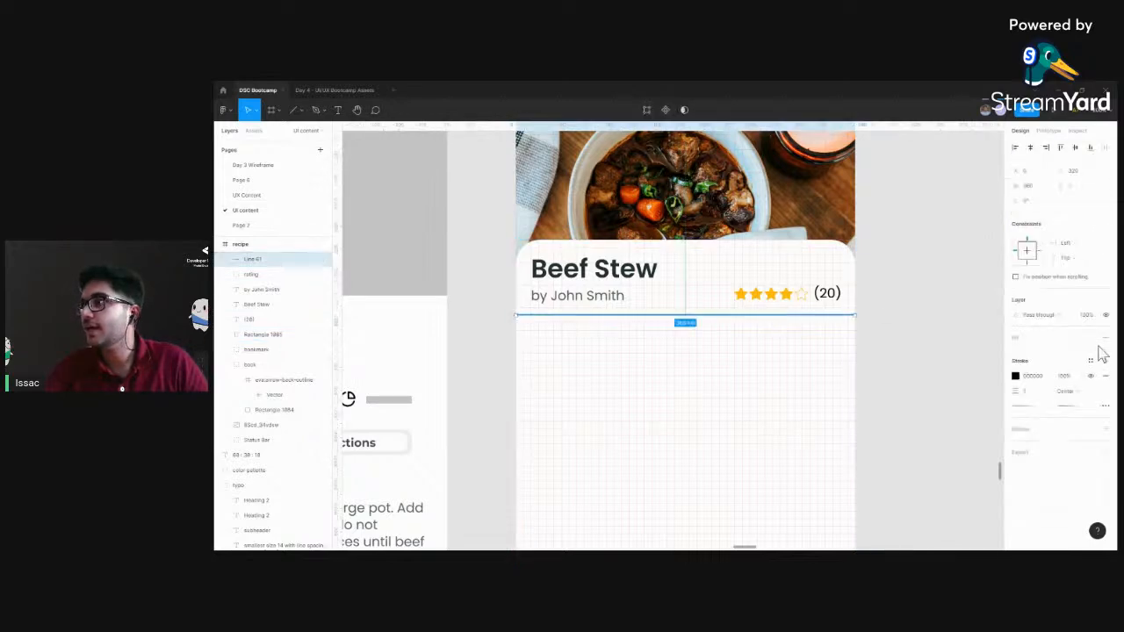
{"action": "left_click", "coordinate": [1063, 376]}
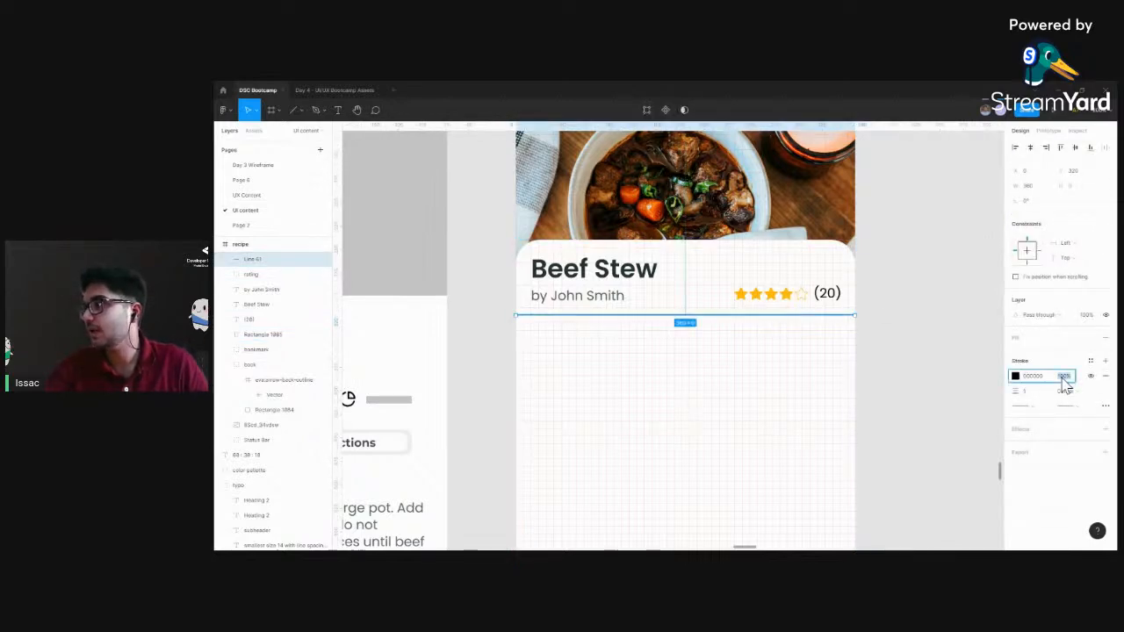
{"action": "type", "text": "10"}
{"action": "key", "text": "Return"}
{"action": "left_click", "coordinate": [988, 300]}
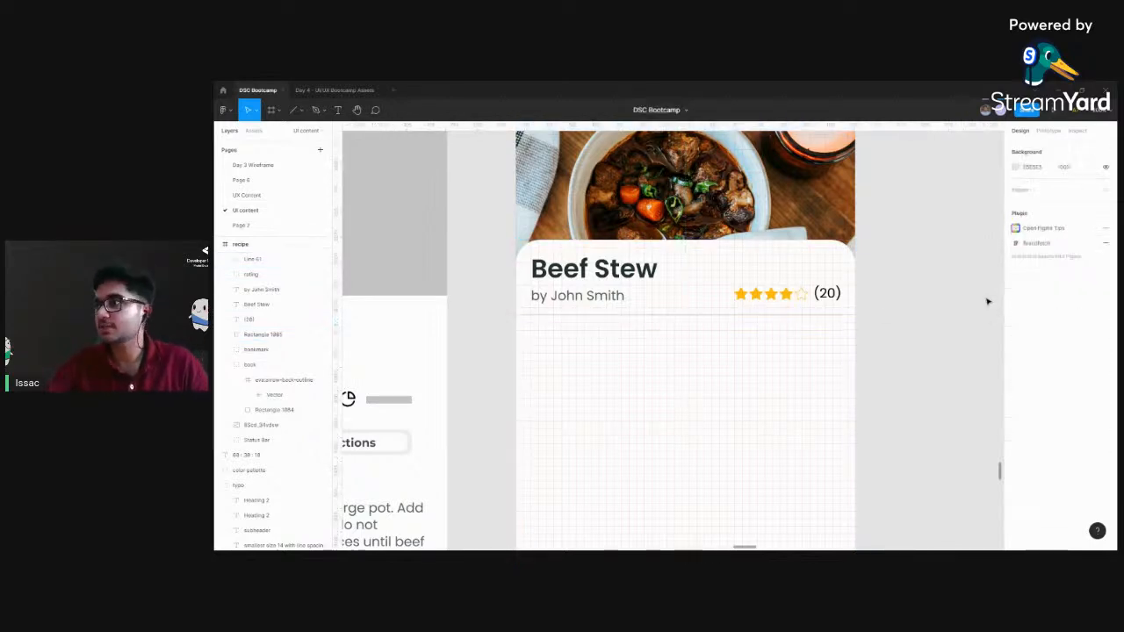
Copy the Time, Calories and Servings icons together from the Beef Stew wireframe
{"action": "scroll", "coordinate": [950, 295], "scroll_direction": "down", "scroll_amount": 3}
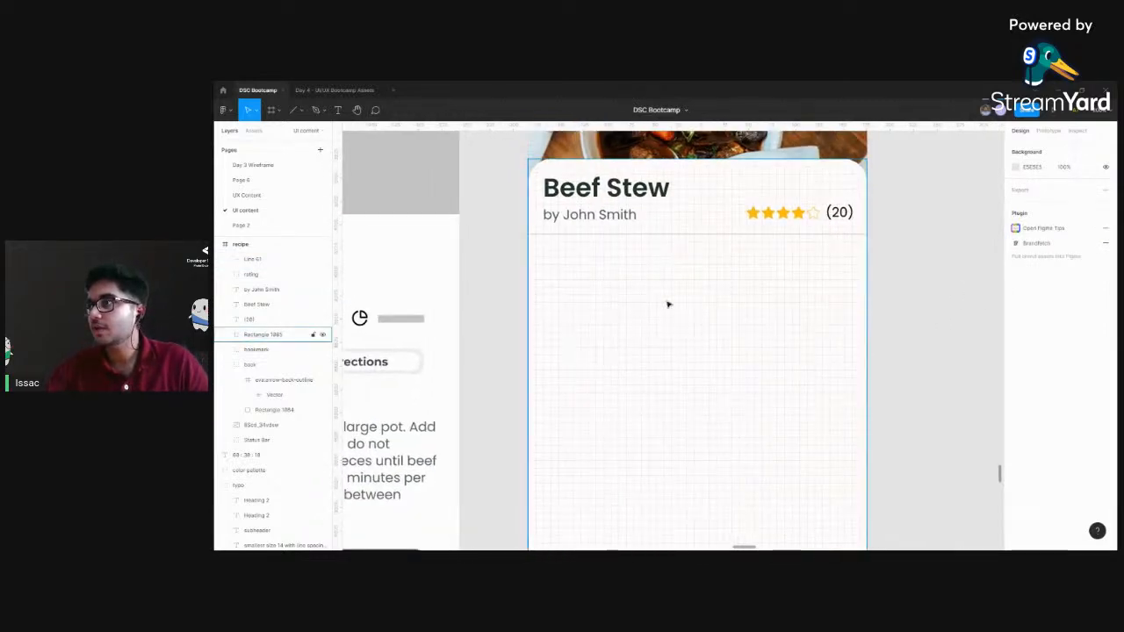
{"action": "scroll", "coordinate": [894, 302], "scroll_direction": "left", "scroll_amount": 3}
{"action": "scroll", "coordinate": [893, 302], "scroll_direction": "left", "scroll_amount": 3}
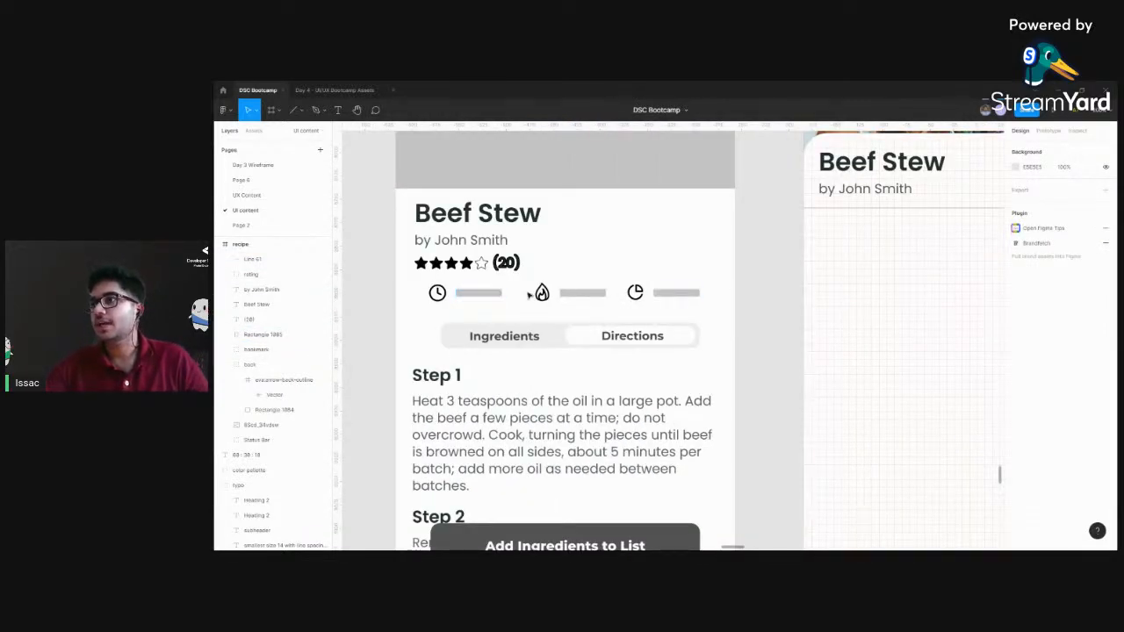
{"action": "left_click", "coordinate": [438, 294]}
{"action": "left_click", "coordinate": [547, 300]}
{"action": "left_click", "coordinate": [544, 297]}
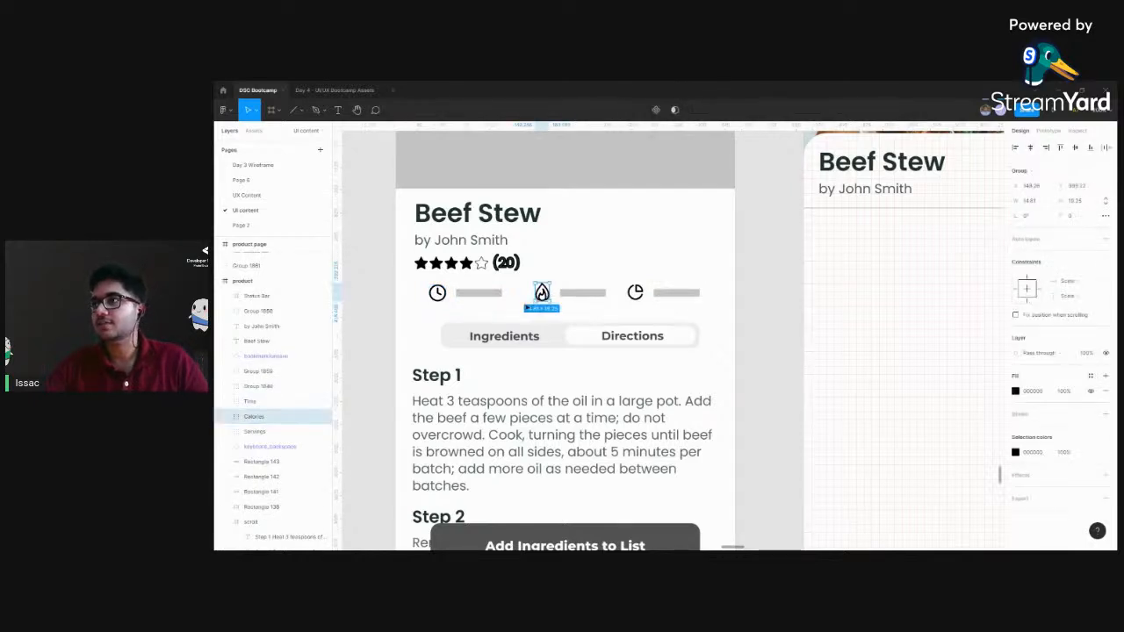
{"action": "left_click", "coordinate": [439, 294]}
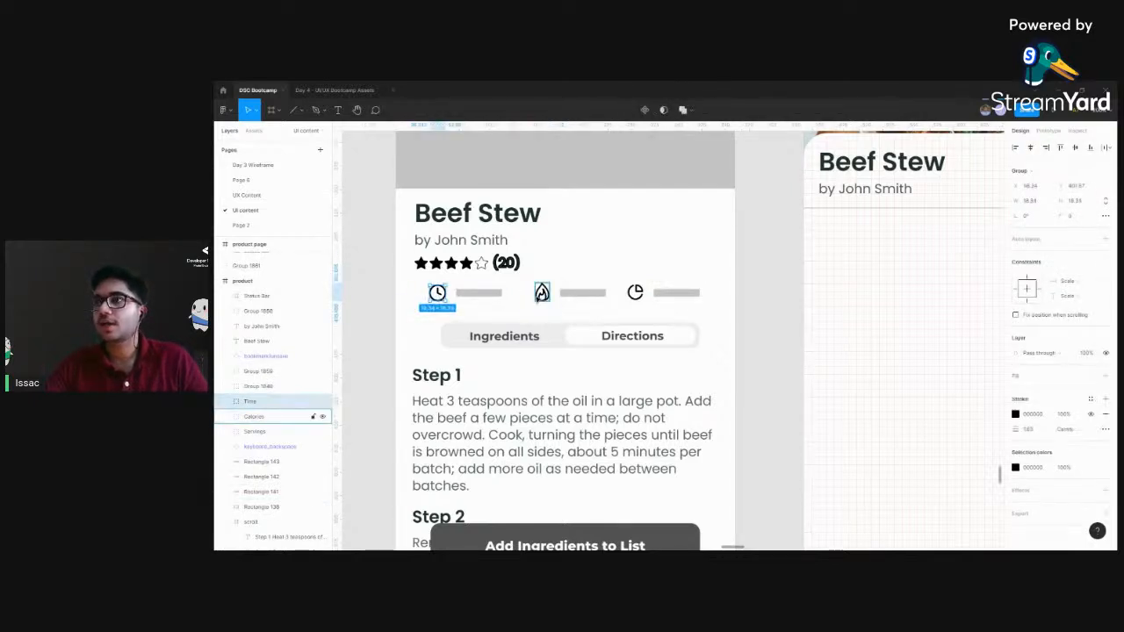
{"action": "left_click", "coordinate": [542, 293], "text": "shift"}
{"action": "left_click", "coordinate": [634, 295], "text": "shift"}
Paste the Time, Calories and Servings icons into the recipe frame and place the row just below the divider line
{"action": "left_click_drag", "start_coordinate": [906, 272], "coordinate": [557, 520]}
{"action": "left_click", "coordinate": [468, 152]}
{"action": "left_click_drag", "start_coordinate": [650, 399], "coordinate": [679, 257]}
{"action": "key", "text": "ctrl+v"}
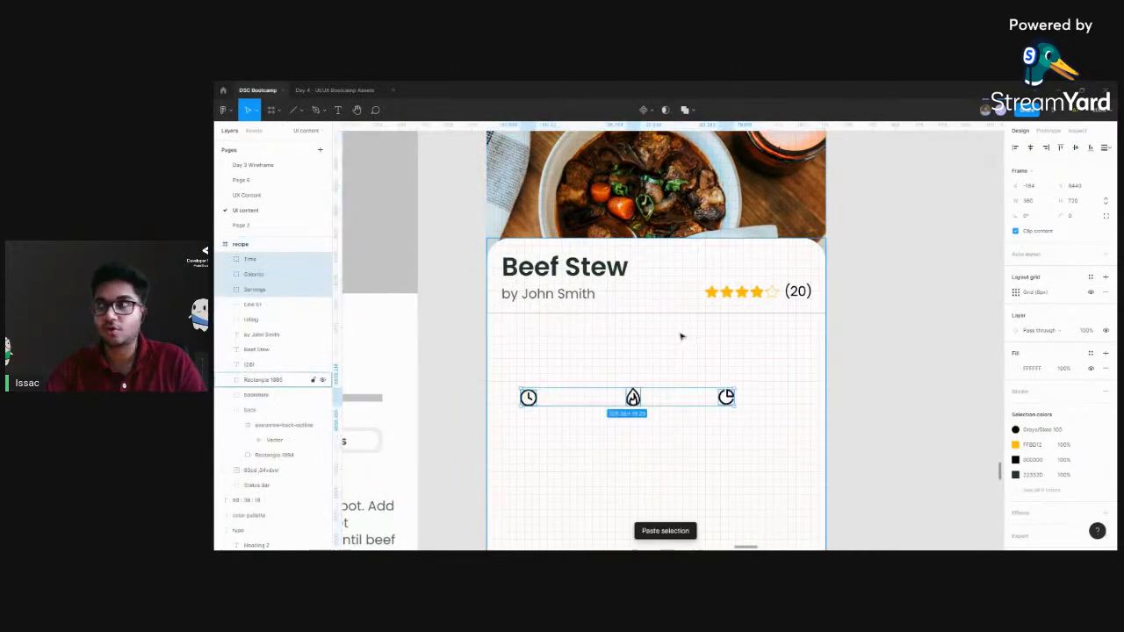
{"action": "left_click_drag", "start_coordinate": [636, 399], "coordinate": [657, 347]}
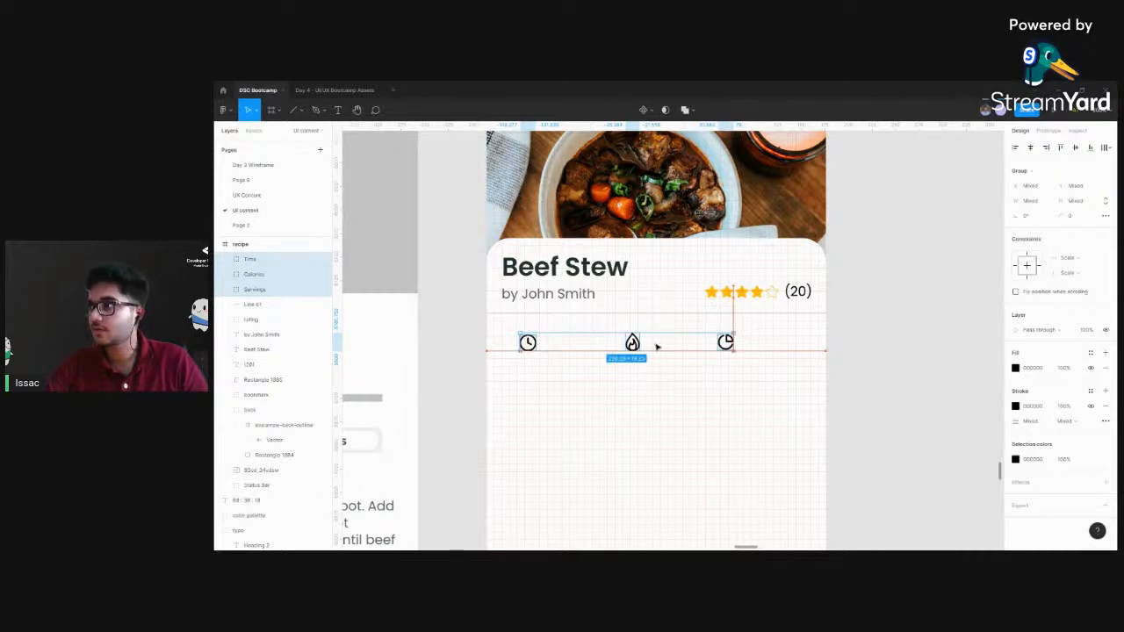
{"action": "left_click", "coordinate": [907, 340]}
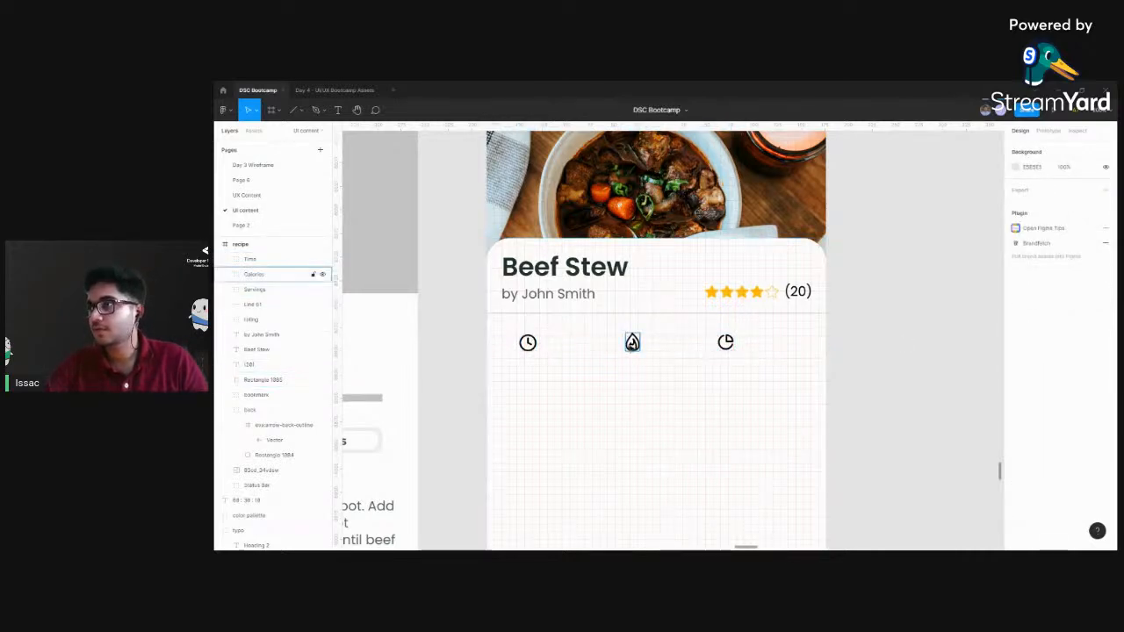
Add a text label reading "Time" at the clock icon below the divider line in the recipe frame
{"action": "left_click", "coordinate": [632, 342]}
{"action": "left_click", "coordinate": [870, 358]}
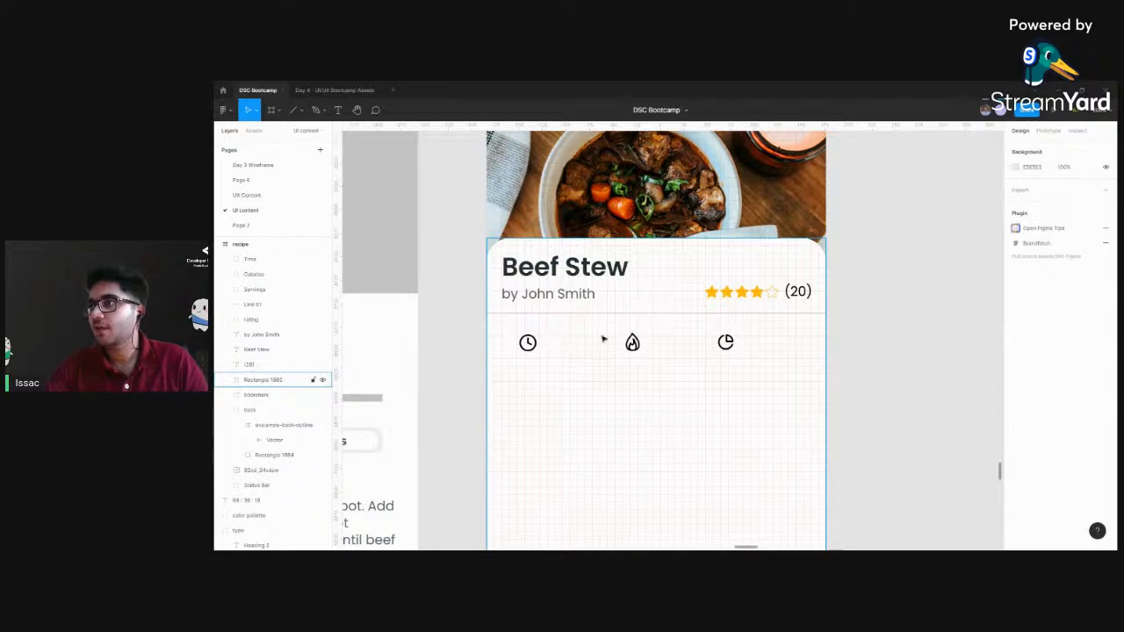
{"action": "scroll", "coordinate": [881, 358], "scroll_direction": "left", "scroll_amount": 3}
{"action": "scroll", "coordinate": [664, 369], "scroll_direction": "right", "scroll_amount": 7}
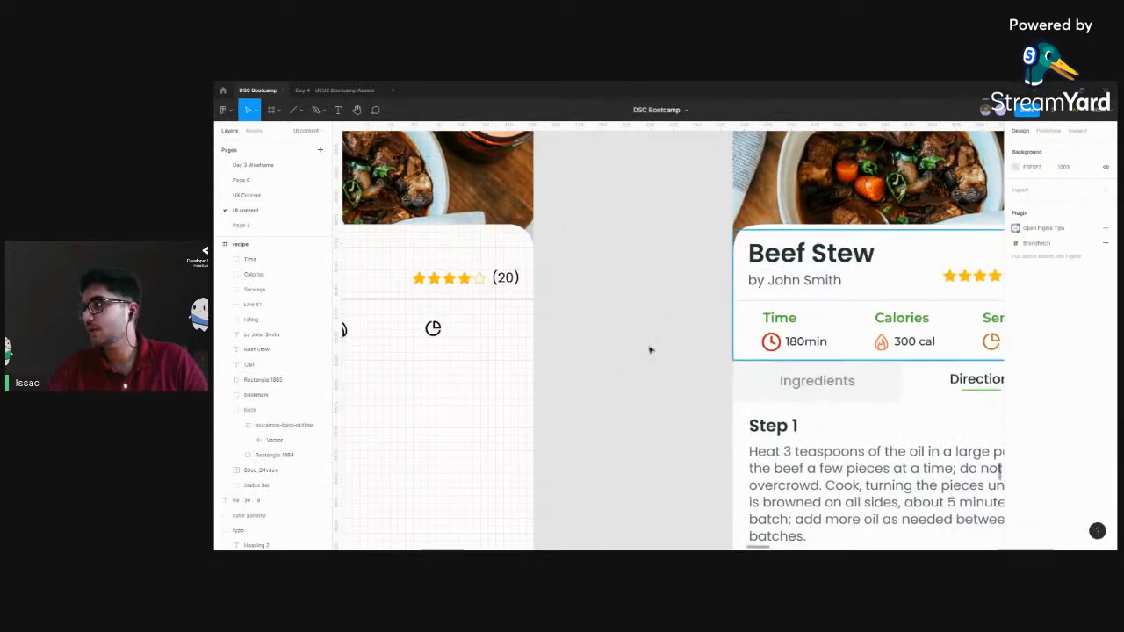
{"action": "scroll", "coordinate": [602, 363], "scroll_direction": "left", "scroll_amount": 2}
{"action": "scroll", "coordinate": [602, 363], "scroll_direction": "left", "scroll_amount": 5}
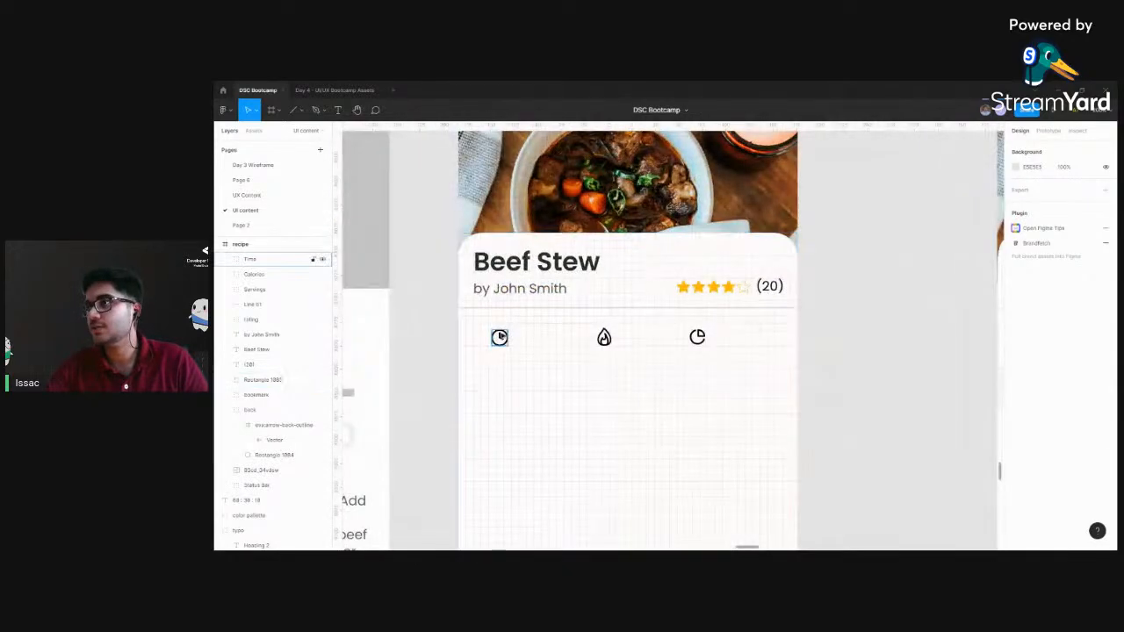
{"action": "scroll", "coordinate": [614, 365], "scroll_direction": "left", "scroll_amount": 2}
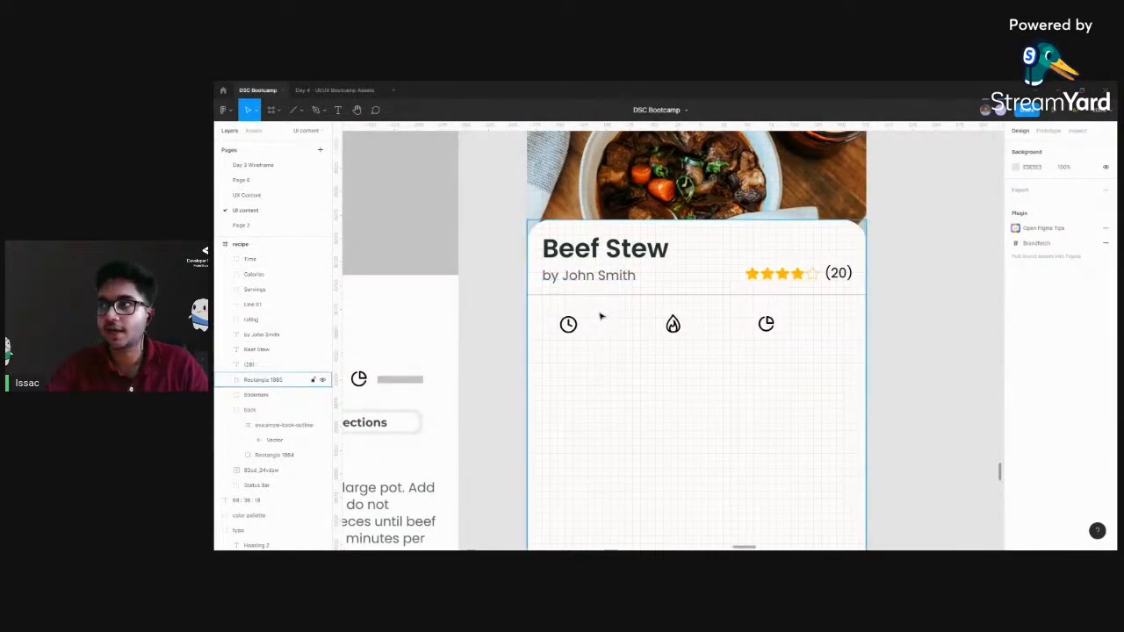
{"action": "key", "text": "t"}
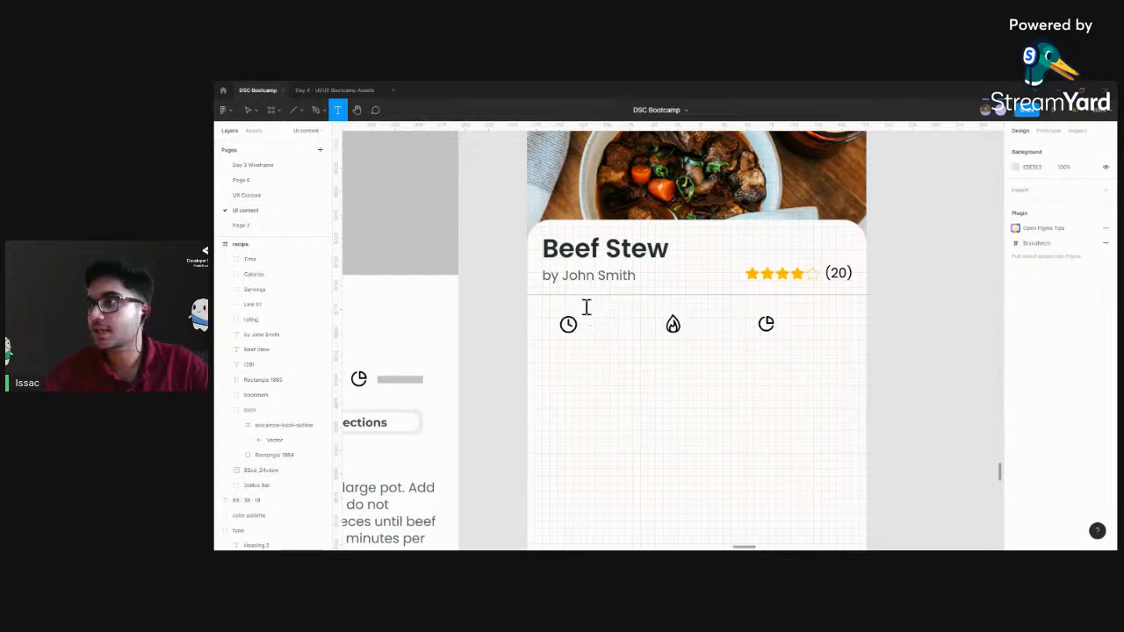
{"action": "left_click", "coordinate": [587, 306]}
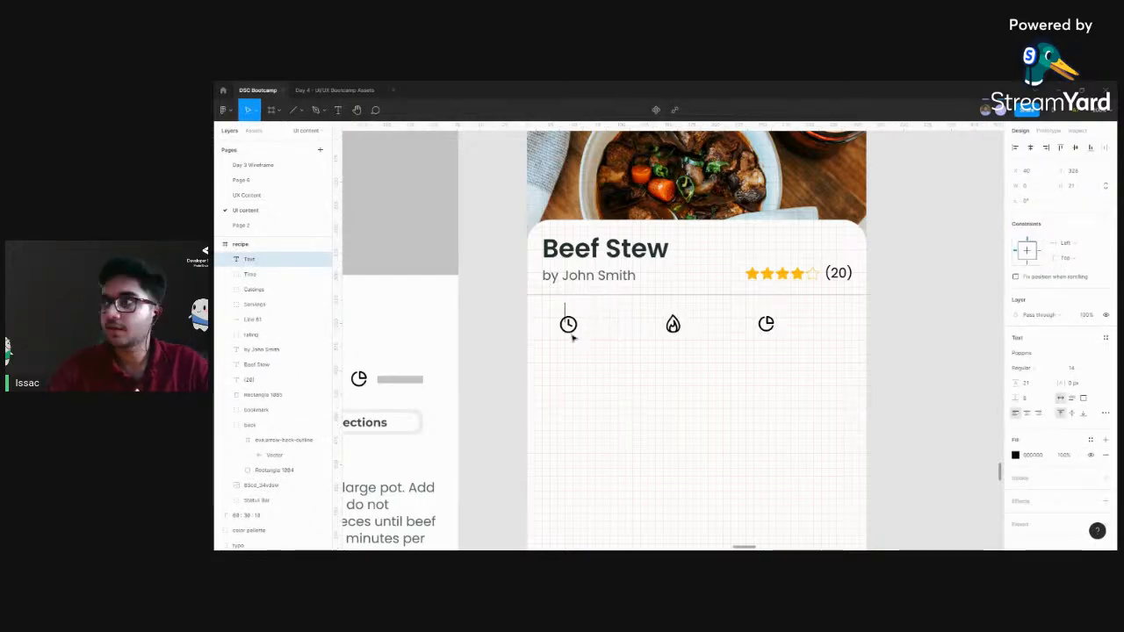
{"action": "scroll", "coordinate": [598, 338], "scroll_direction": "left", "scroll_amount": 3}
{"action": "scroll", "coordinate": [597, 339], "scroll_direction": "down", "scroll_amount": 1}
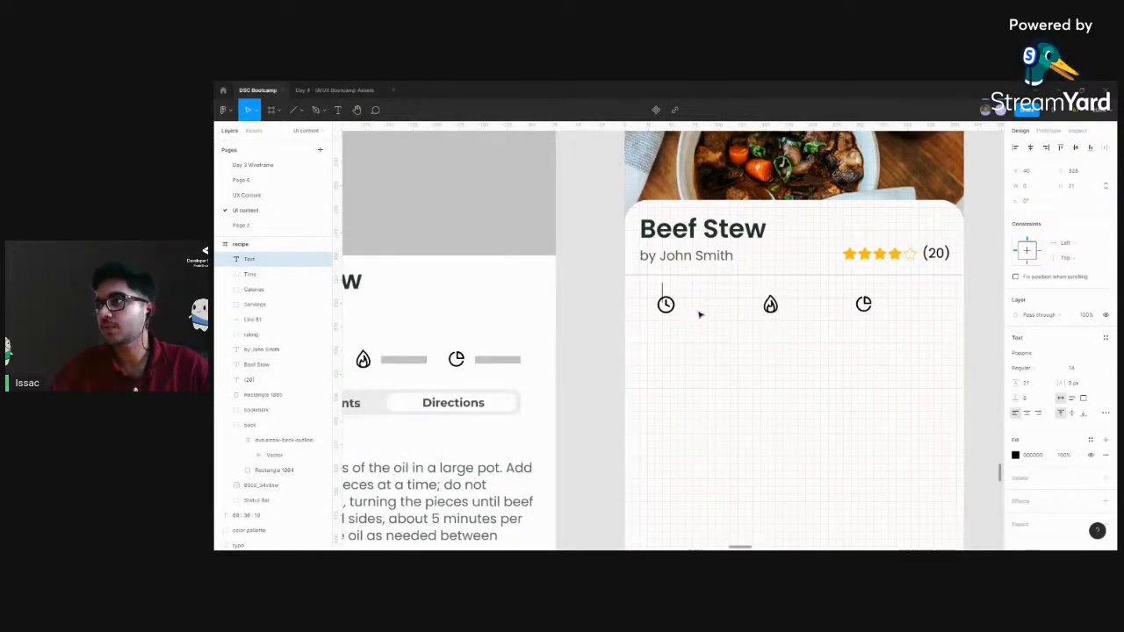
{"action": "scroll", "coordinate": [799, 366], "scroll_direction": "left", "scroll_amount": 3}
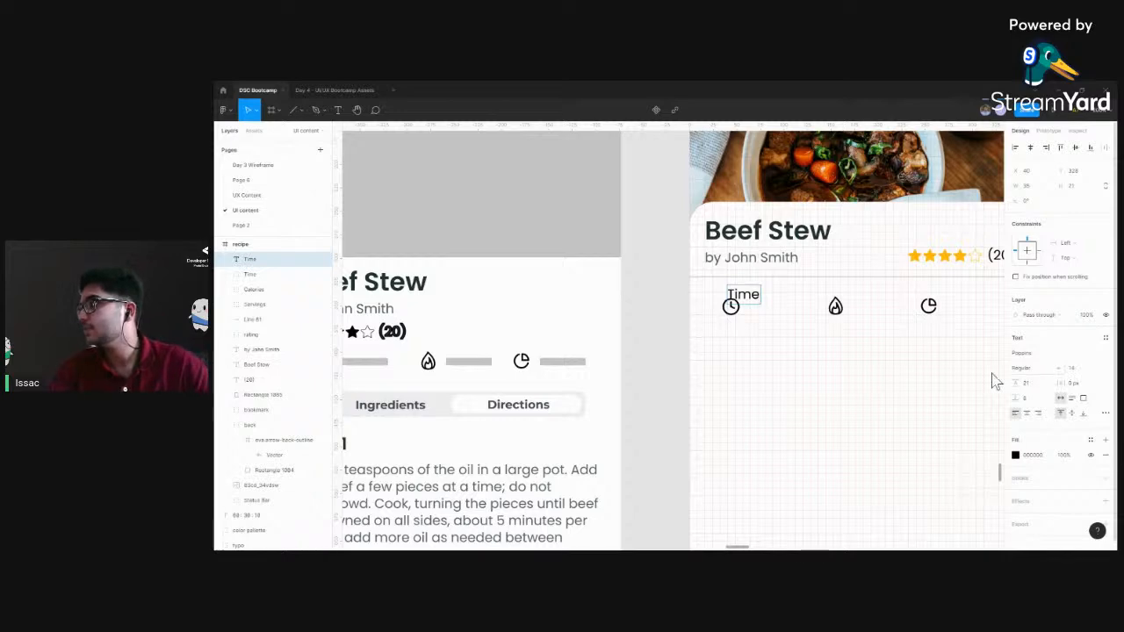
{"action": "key", "text": "Escape"}
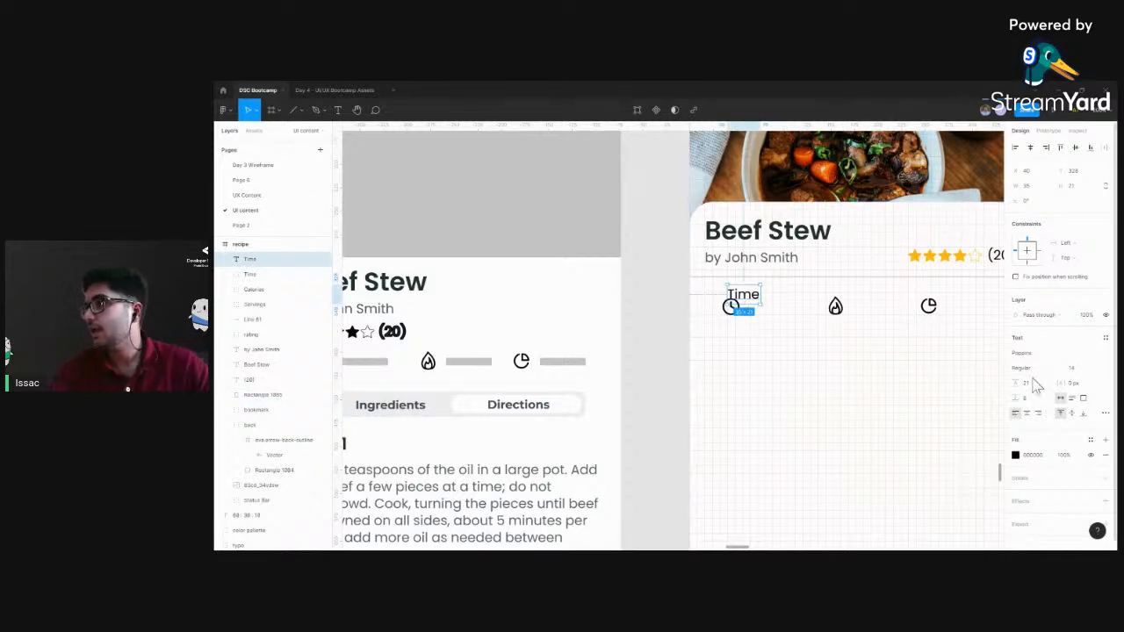
Move the clock icon down so that it sits directly beneath the Time label
{"action": "left_click", "coordinate": [728, 314]}
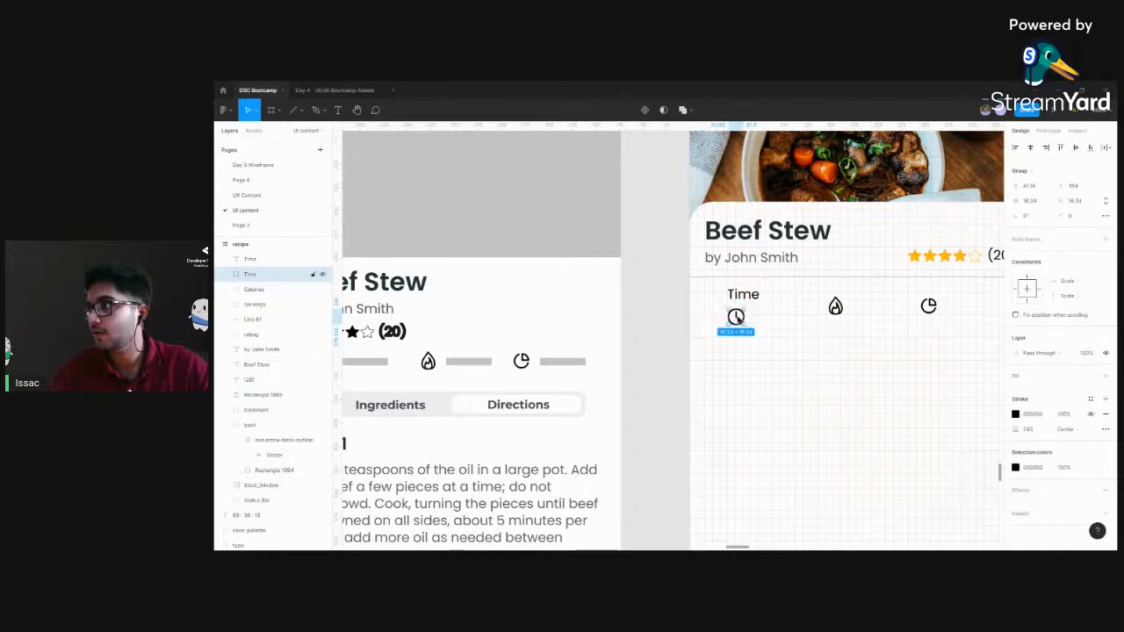
{"action": "scroll", "coordinate": [740, 306], "scroll_direction": "up", "scroll_amount": 3}
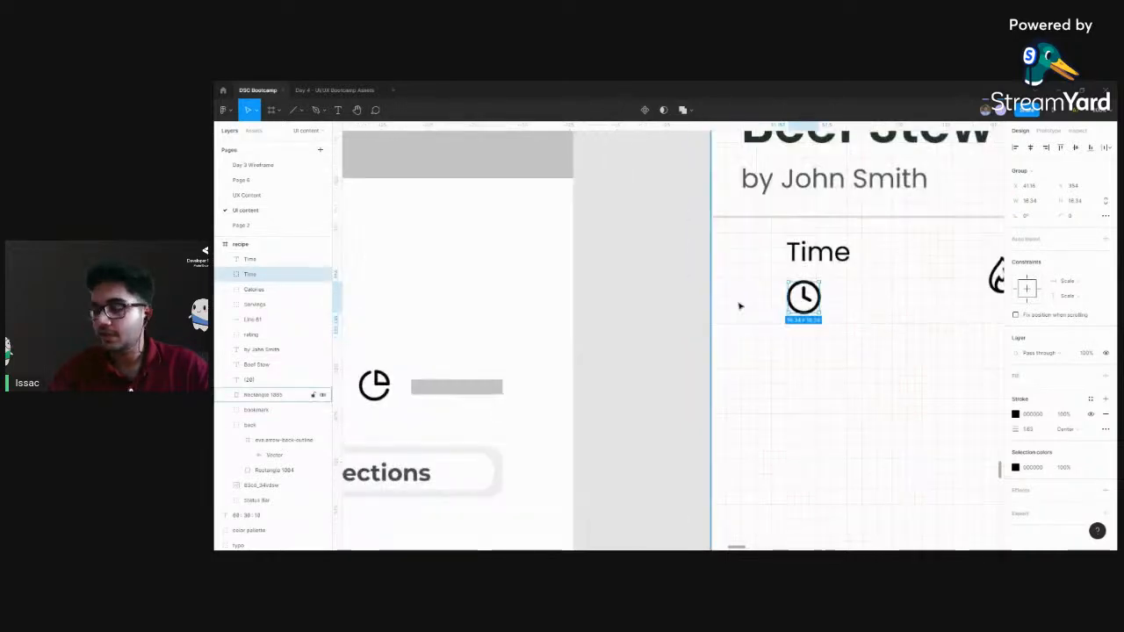
{"action": "scroll", "coordinate": [657, 306], "scroll_direction": "up", "scroll_amount": 3}
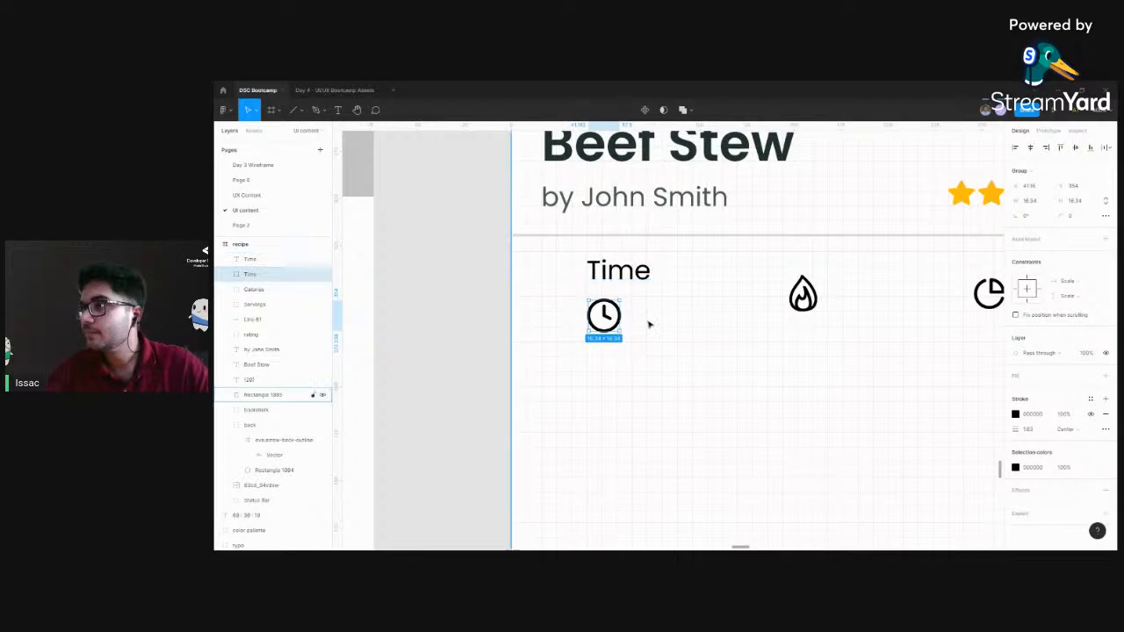
{"action": "left_click", "coordinate": [640, 289]}
Duplicate the Time label beside the clock icon and change the copy's text to "180 min"
{"action": "left_click", "coordinate": [618, 271]}
{"action": "left_click_drag", "start_coordinate": [616, 275], "coordinate": [668, 318]}
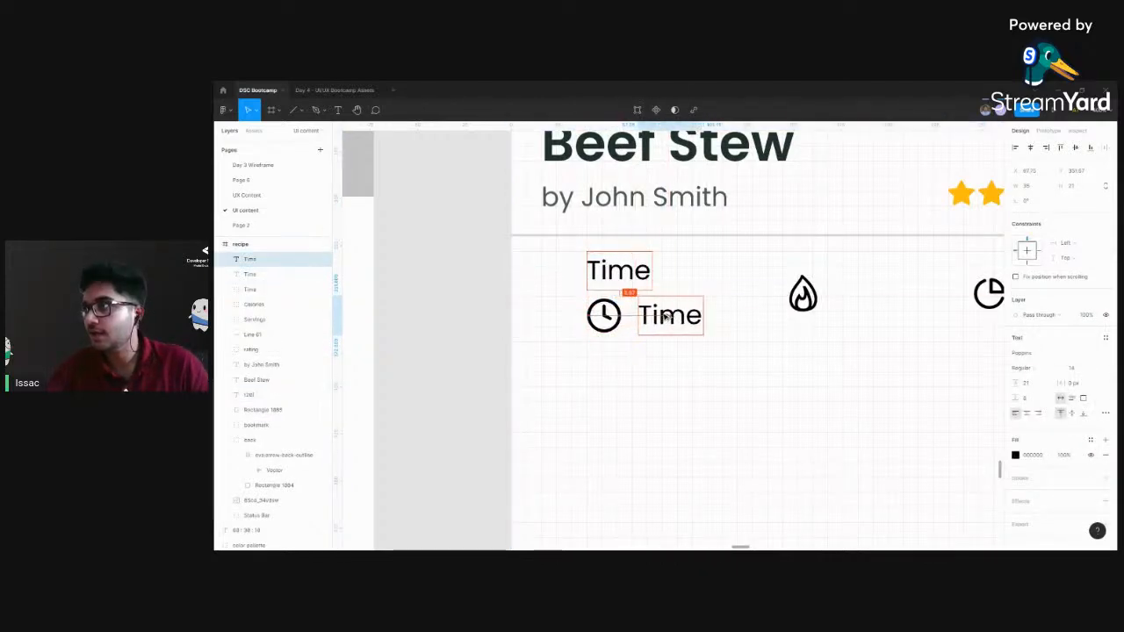
{"action": "double_click", "coordinate": [667, 318]}
{"action": "type", "text": "180 min"}
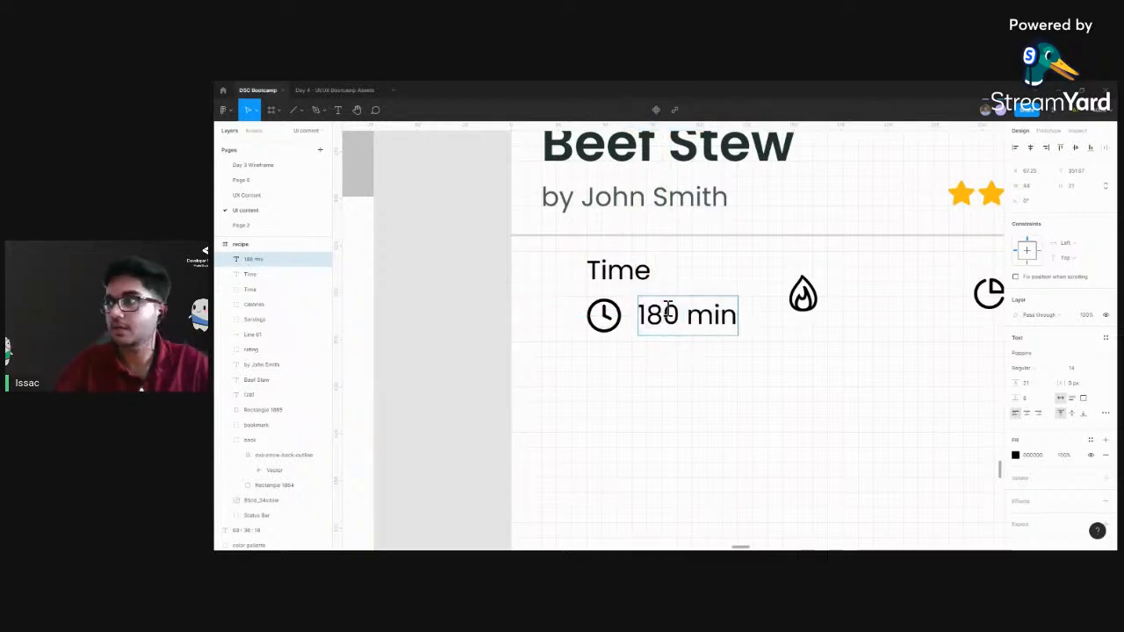
{"action": "key", "text": "Escape"}
{"action": "left_click", "coordinate": [728, 444]}
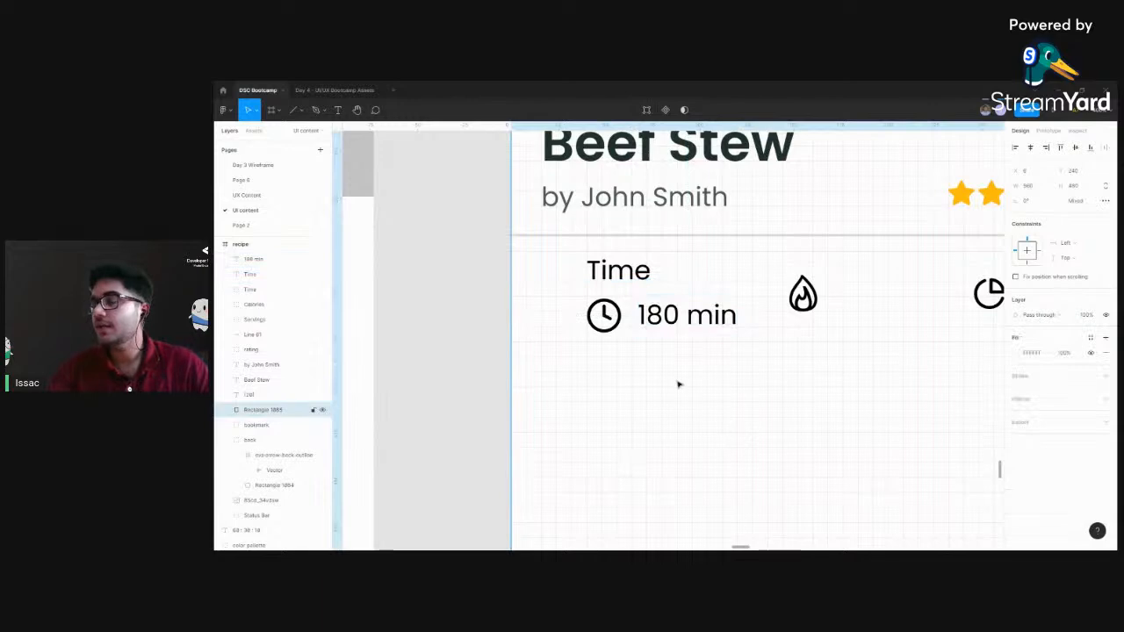
Set the font size of the "180 min" text to 12
{"action": "left_click", "coordinate": [638, 275]}
{"action": "left_click", "coordinate": [669, 314]}
{"action": "left_click", "coordinate": [632, 274]}
{"action": "left_click", "coordinate": [669, 315]}
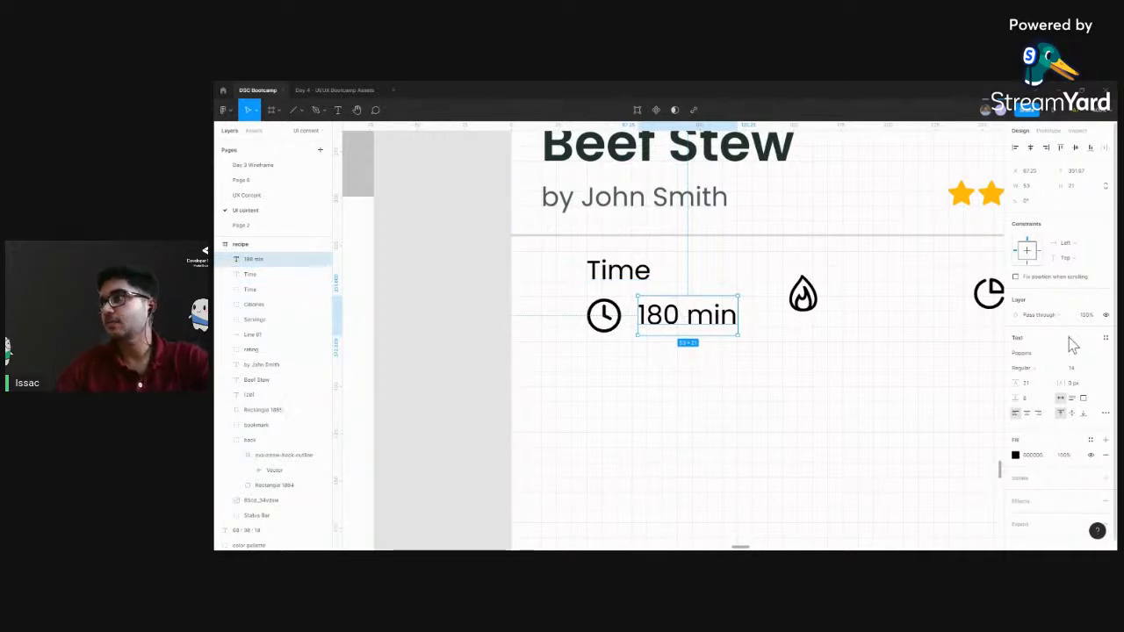
{"action": "left_click", "coordinate": [1075, 369]}
{"action": "type", "text": "12"}
{"action": "key", "text": "Return"}
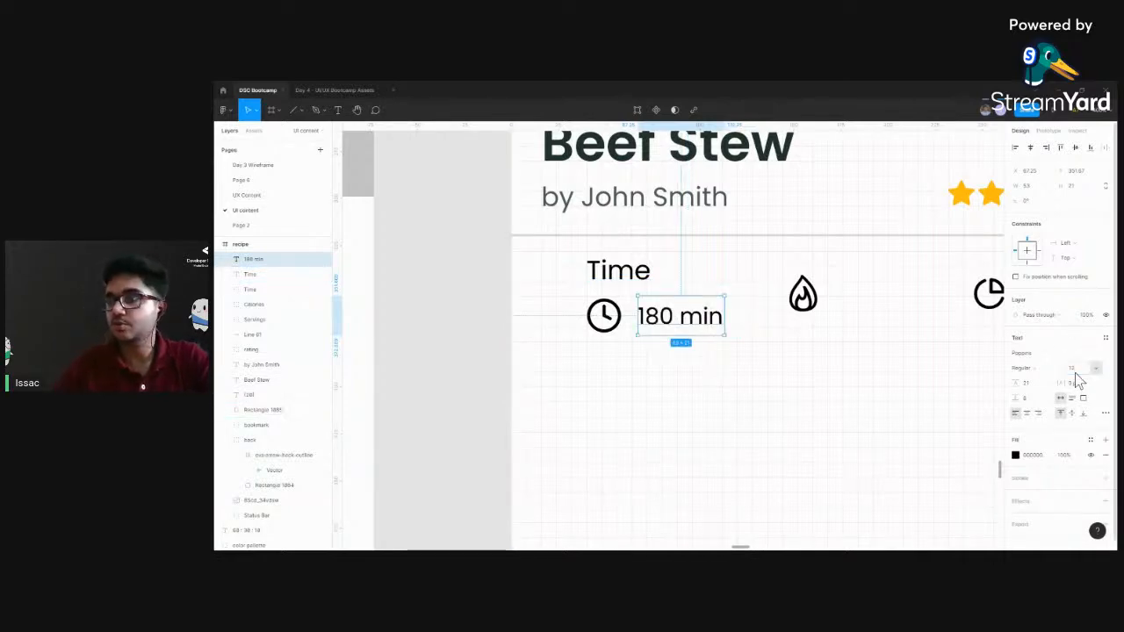
{"action": "left_click", "coordinate": [776, 334]}
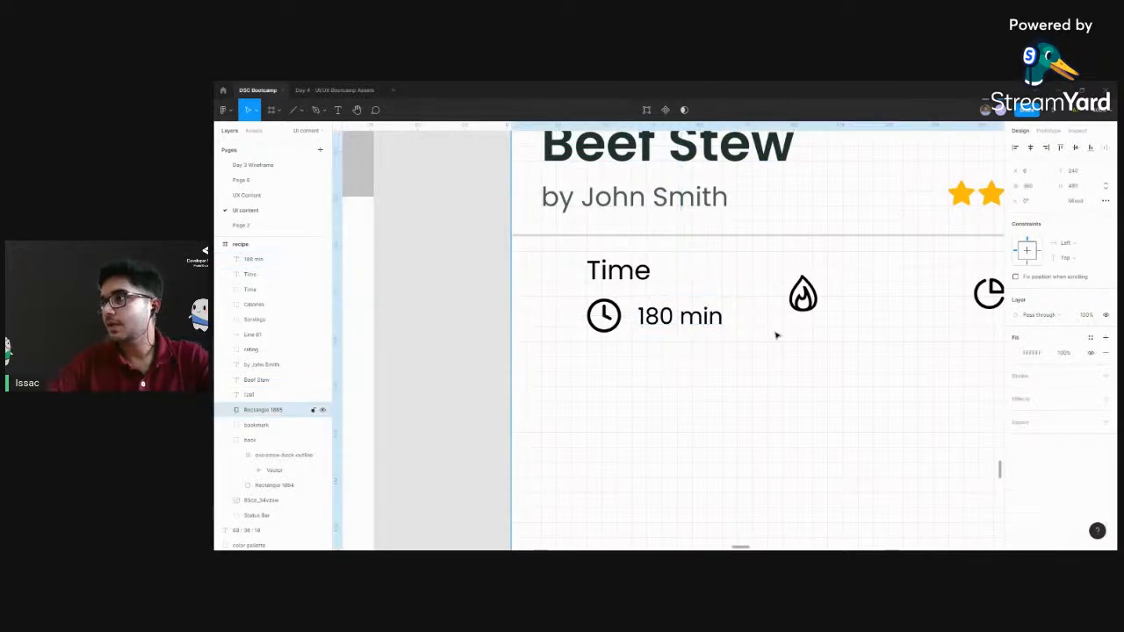
Set the Time label's font weight to Medium
{"action": "key", "text": "ctrl+minus"}
{"action": "key", "text": "ctrl+minus"}
{"action": "scroll", "coordinate": [782, 355], "scroll_direction": "right", "scroll_amount": 1}
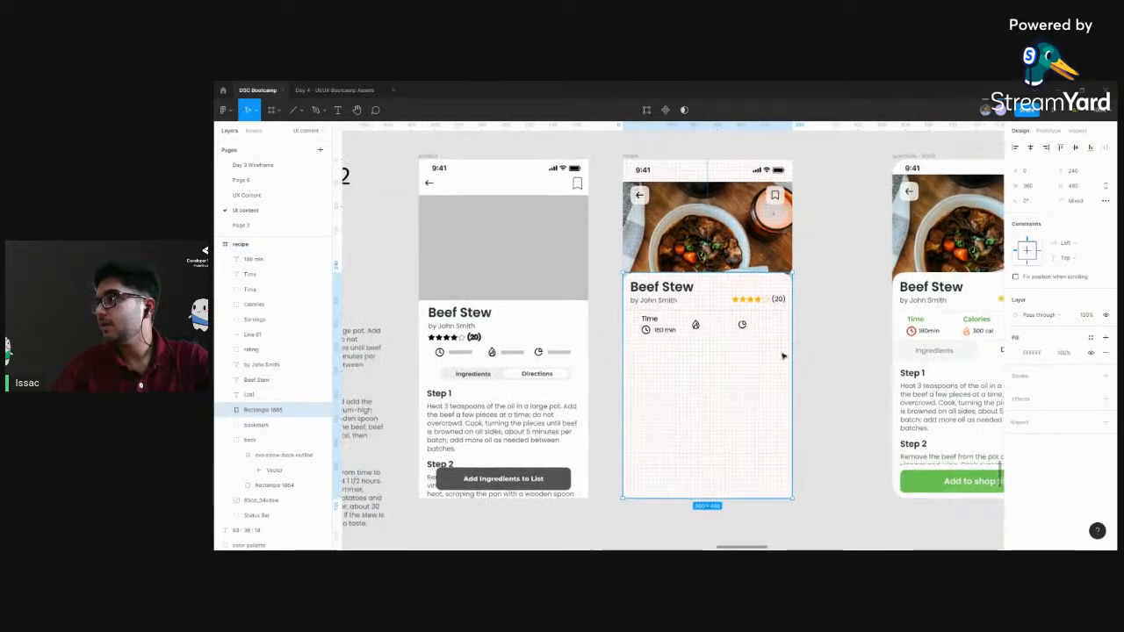
{"action": "left_click", "coordinate": [649, 319]}
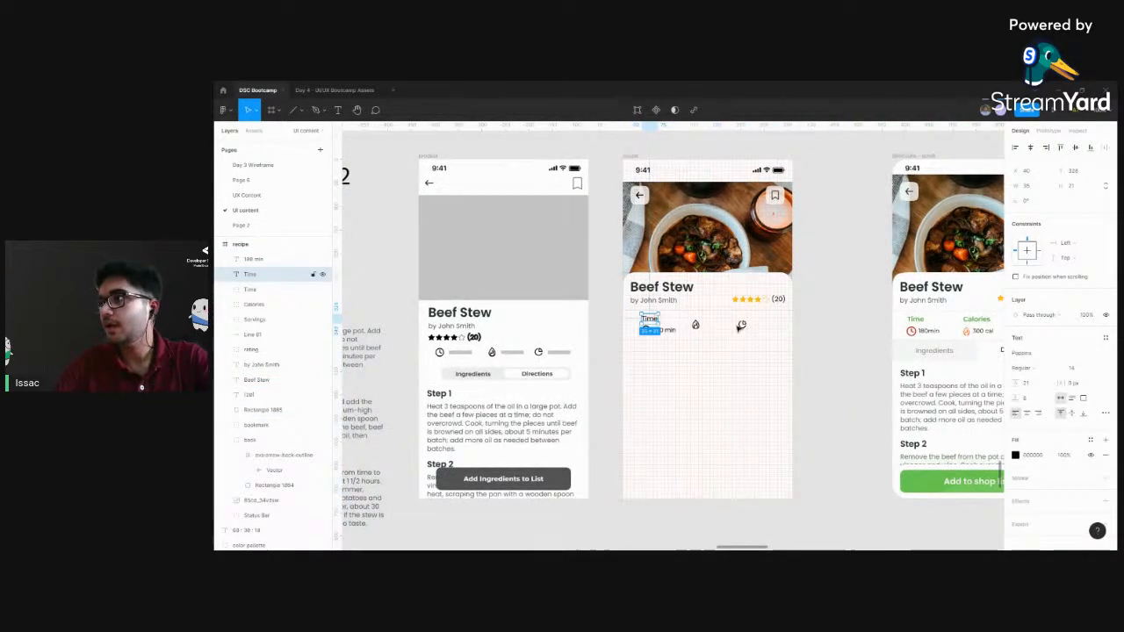
{"action": "left_click", "coordinate": [1039, 375]}
{"action": "left_click", "coordinate": [1035, 378]}
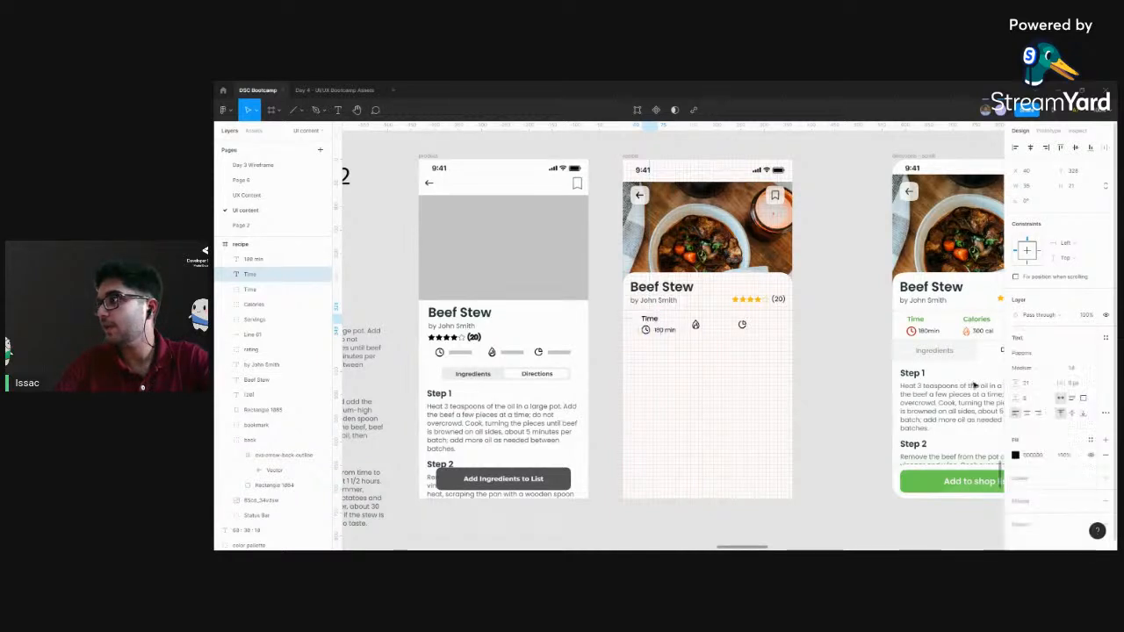
{"action": "left_click", "coordinate": [815, 371]}
{"action": "scroll", "coordinate": [815, 370], "scroll_direction": "up", "scroll_amount": 5}
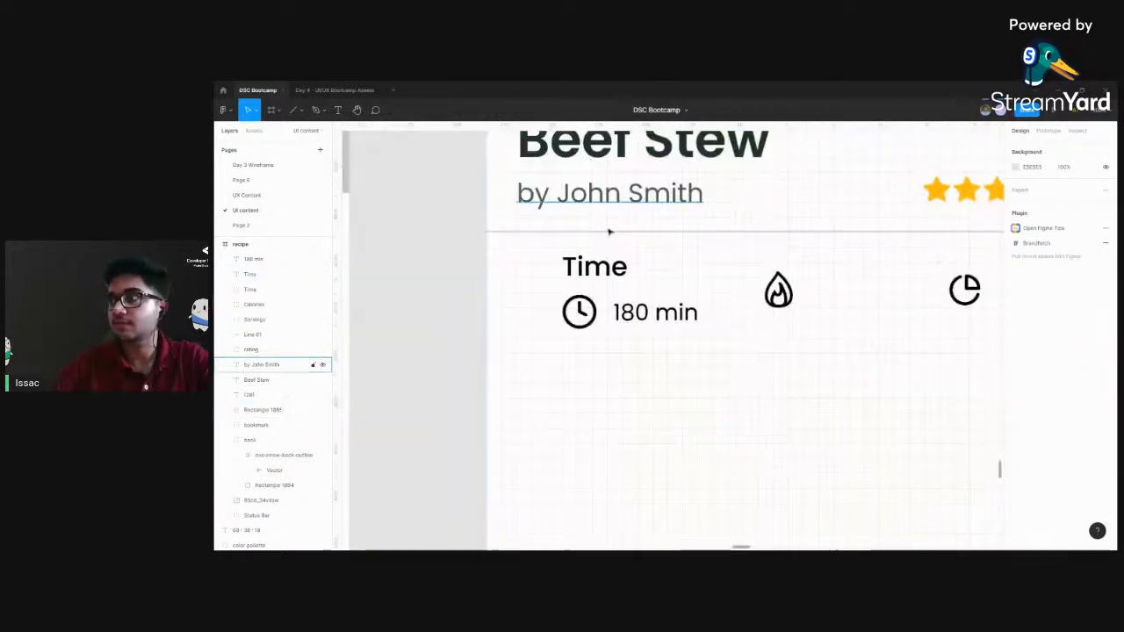
Colour the Time label with the green sampled from the Color Palette
{"action": "left_click", "coordinate": [610, 267]}
{"action": "key", "text": "minus"}
{"action": "key", "text": "minus"}
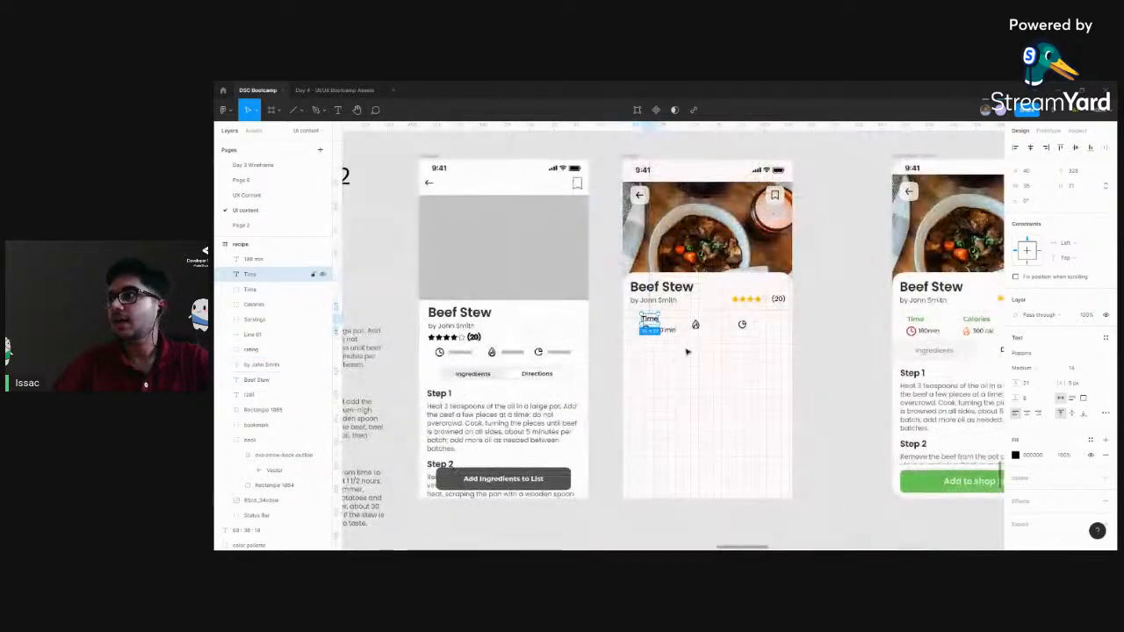
{"action": "left_click_drag", "start_coordinate": [924, 325], "coordinate": [831, 319]}
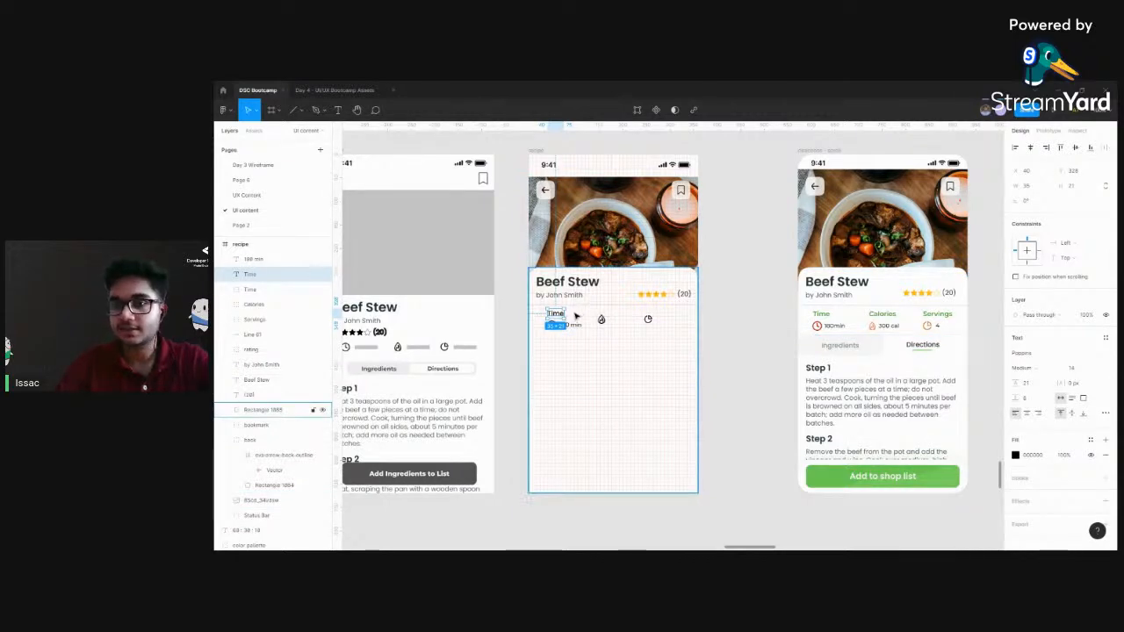
{"action": "key", "text": "i"}
{"action": "left_click_drag", "start_coordinate": [506, 241], "coordinate": [633, 416]}
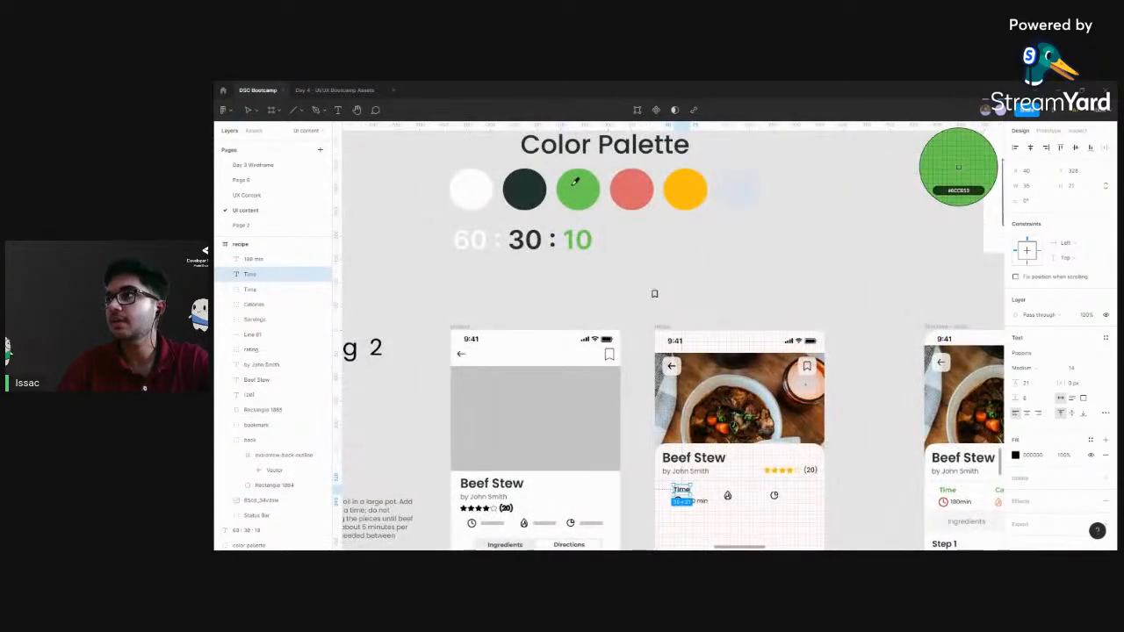
{"action": "left_click", "coordinate": [800, 319]}
{"action": "left_click_drag", "start_coordinate": [782, 293], "coordinate": [698, 172]}
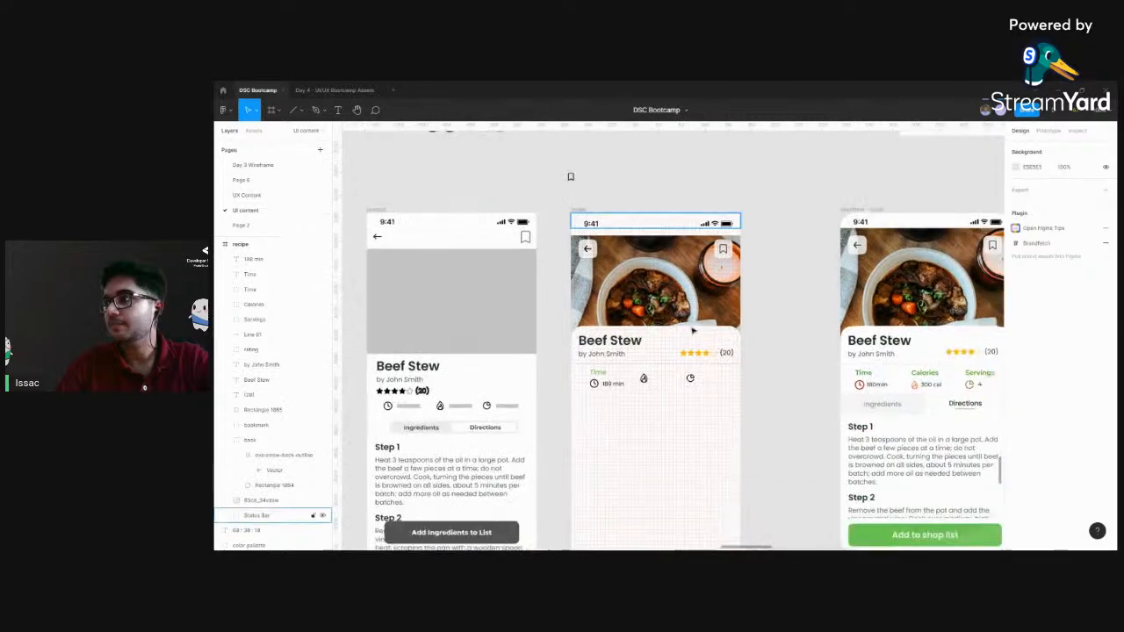
Copy the red stroke colour of the time icon in the finished directions screen
{"action": "scroll", "coordinate": [623, 380], "scroll_direction": "down", "scroll_amount": 1}
{"action": "left_click", "coordinate": [607, 345]}
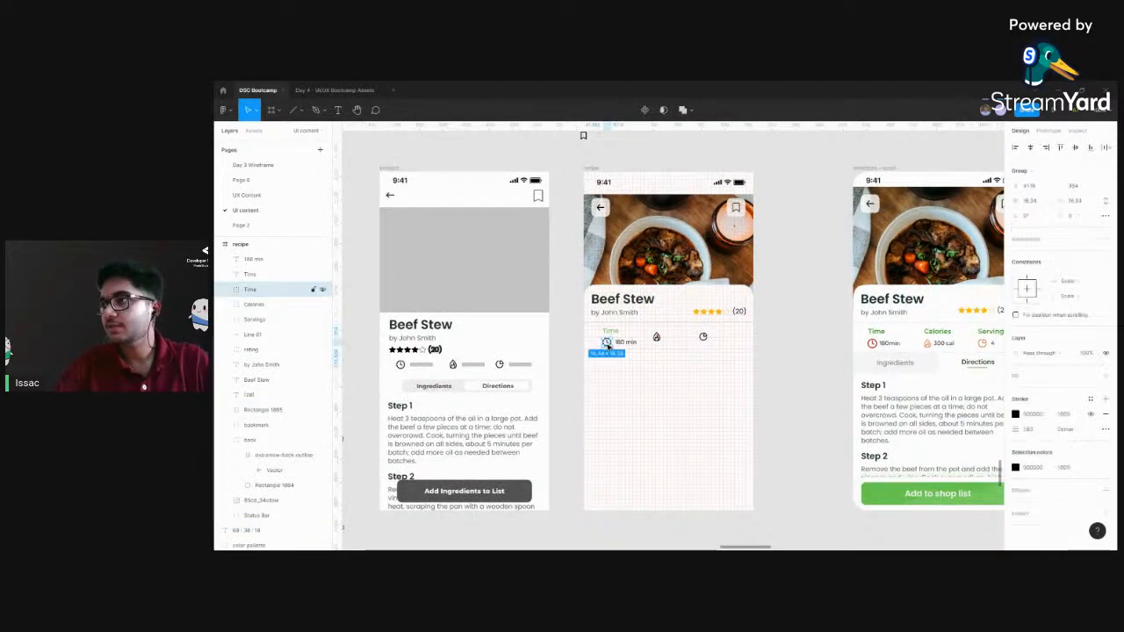
{"action": "scroll", "coordinate": [773, 422], "scroll_direction": "up", "scroll_amount": 4}
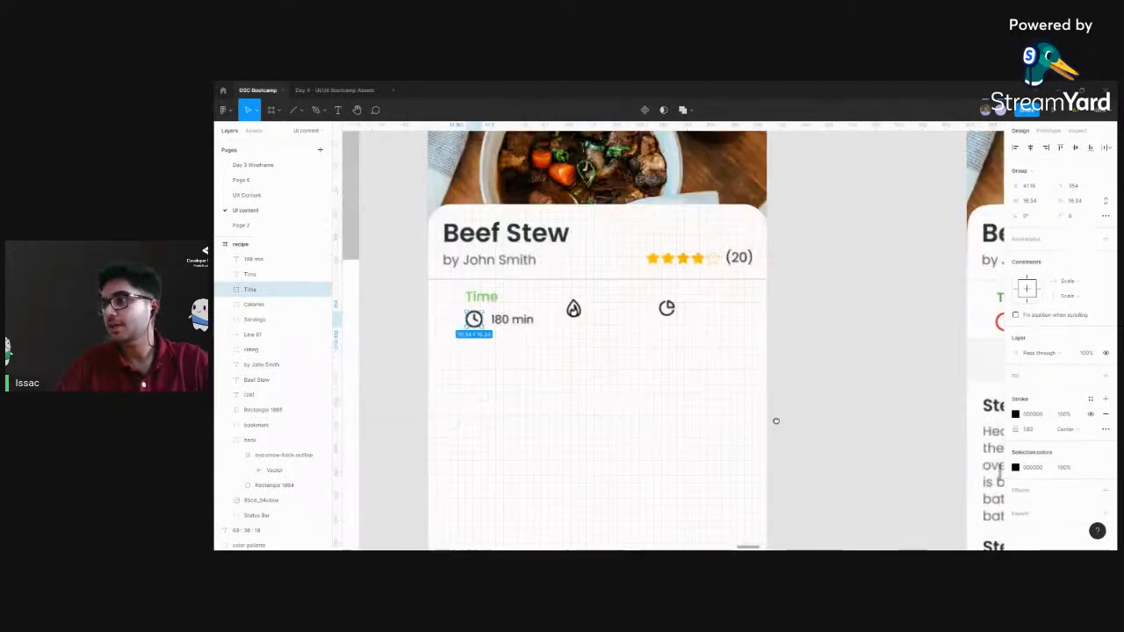
{"action": "left_click_drag", "start_coordinate": [934, 331], "coordinate": [672, 324]}
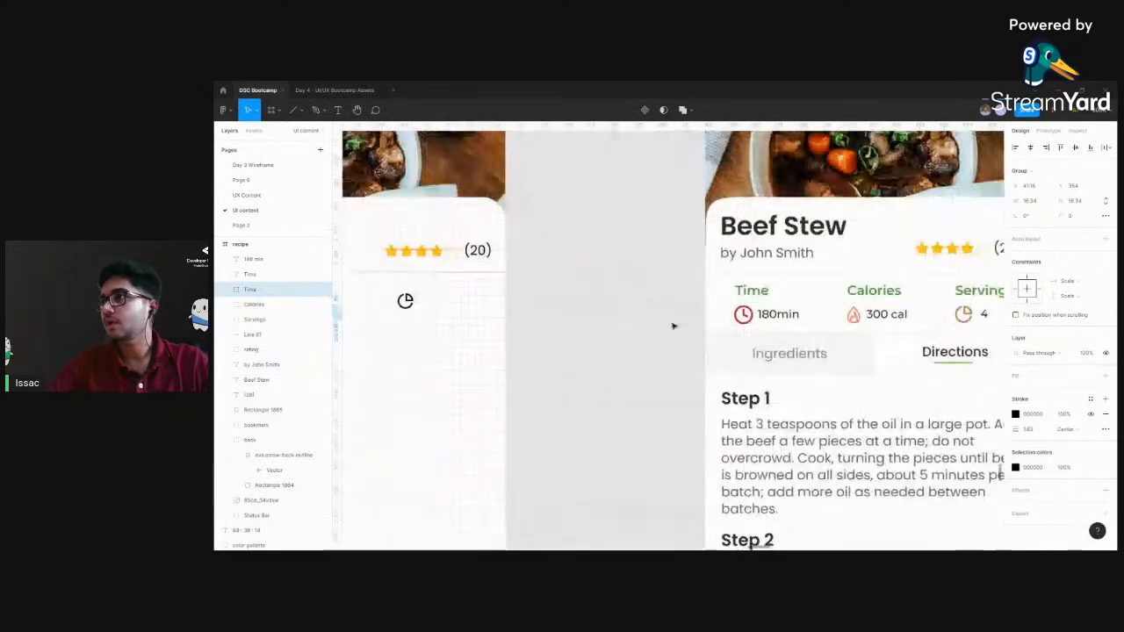
{"action": "double_click", "coordinate": [743, 319]}
{"action": "left_click", "coordinate": [743, 316]}
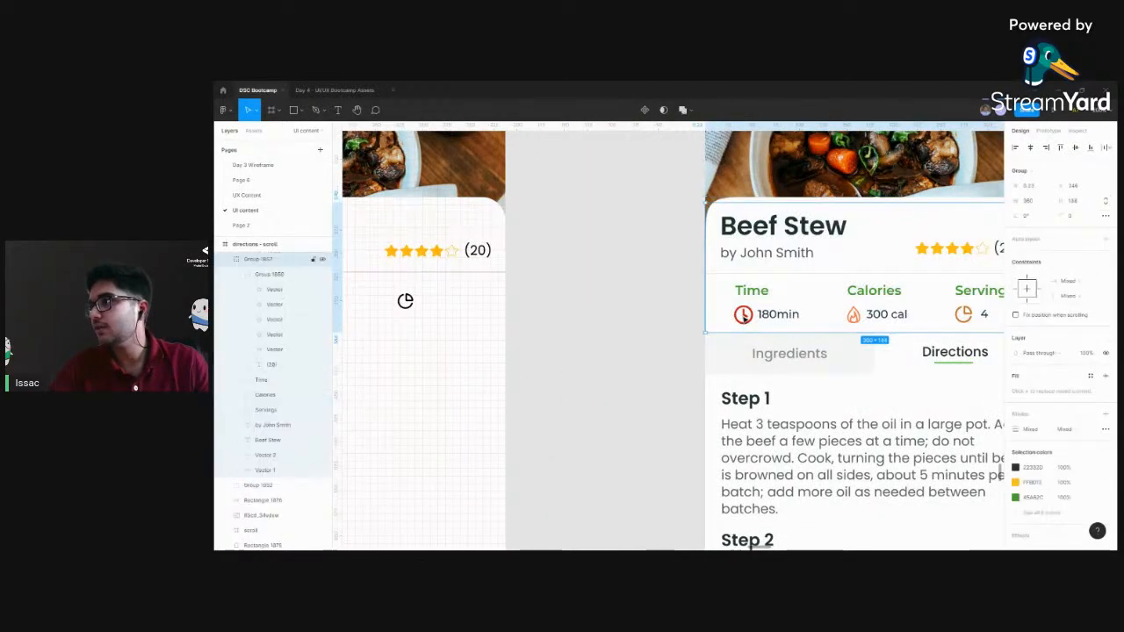
{"action": "left_click", "coordinate": [1041, 400]}
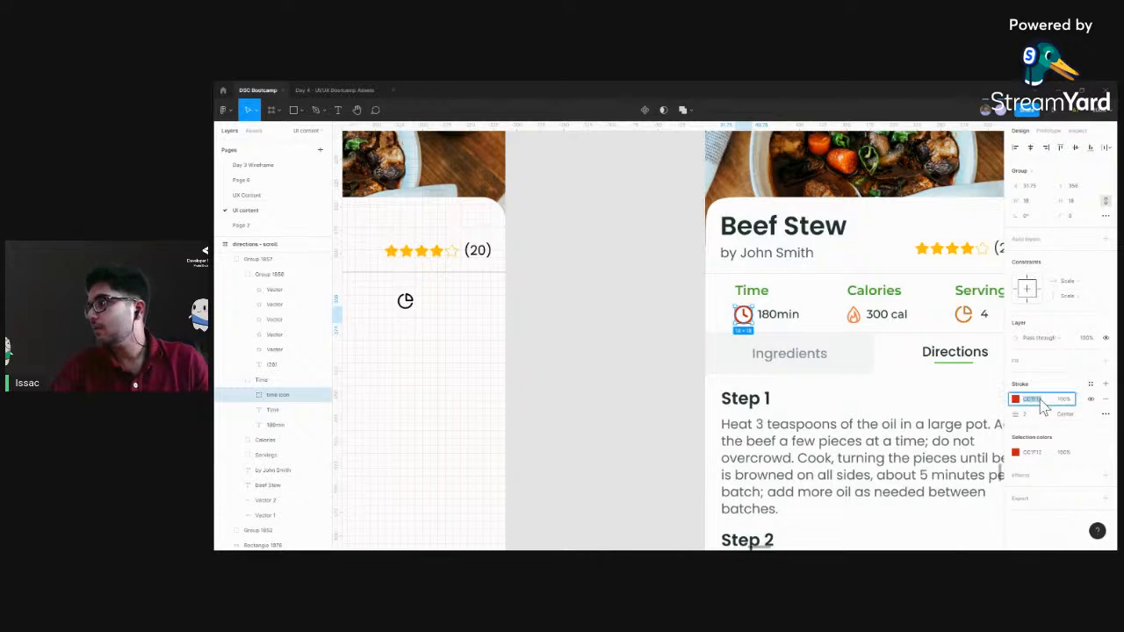
Apply the copied red to the clock icon beneath the Time label in the recipe frame
{"action": "left_click_drag", "start_coordinate": [653, 368], "coordinate": [1014, 366]}
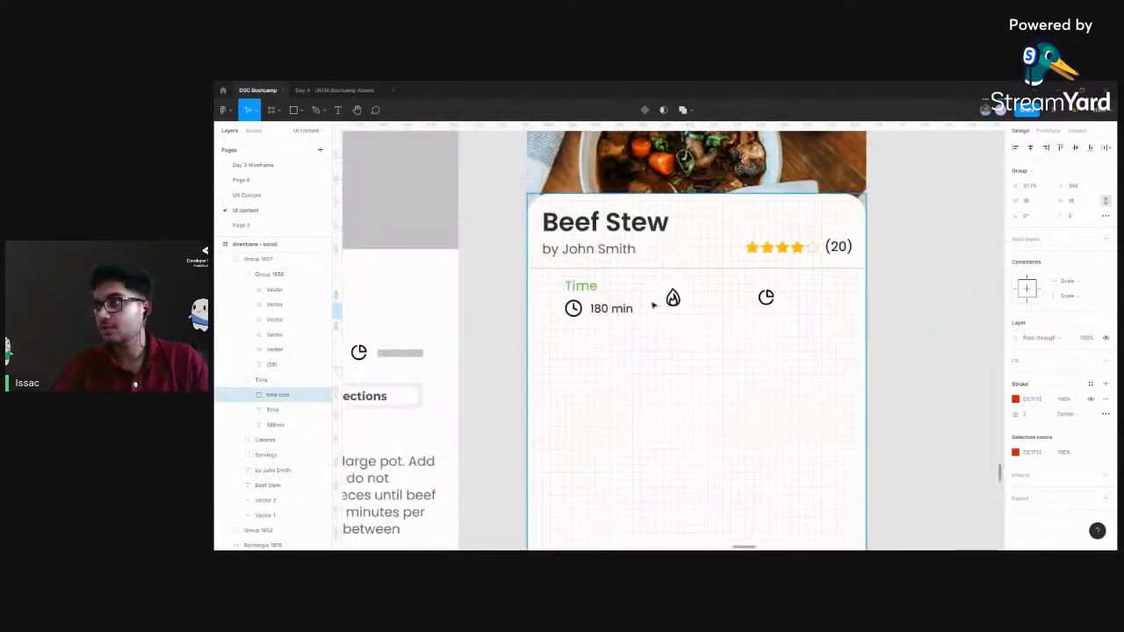
{"action": "left_click", "coordinate": [575, 309]}
{"action": "left_click", "coordinate": [572, 308]}
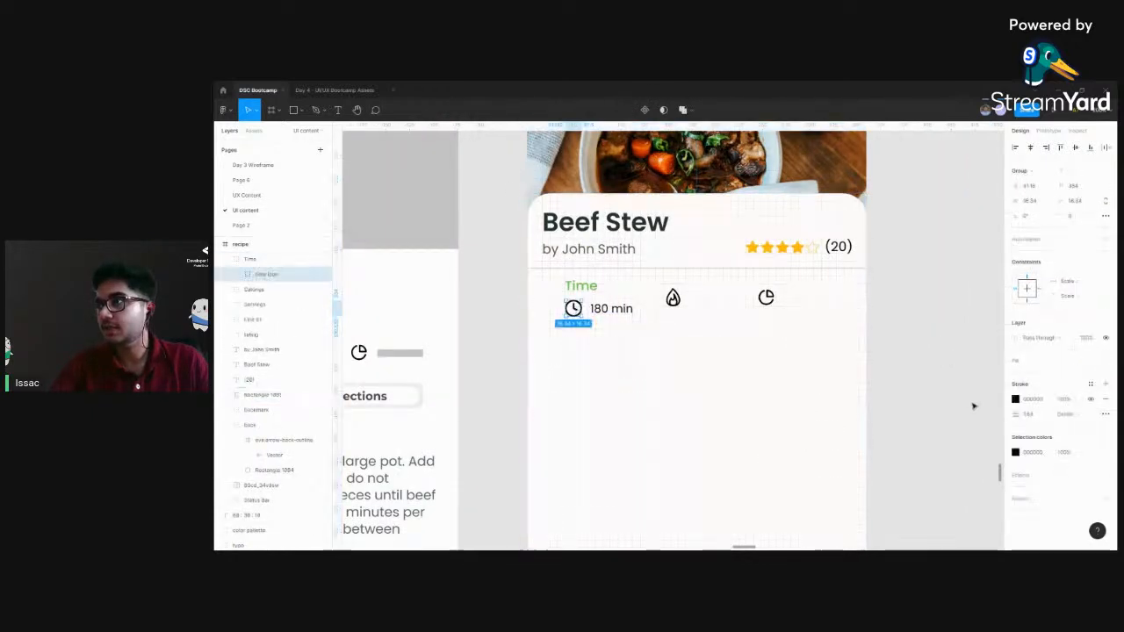
{"action": "left_click", "coordinate": [1033, 452]}
{"action": "key", "text": "ctrl+v"}
{"action": "key", "text": "Return"}
{"action": "left_click", "coordinate": [898, 300]}
Move the "180 min" text slightly closer to the clock icon, to X 64
{"action": "left_click", "coordinate": [621, 311]}
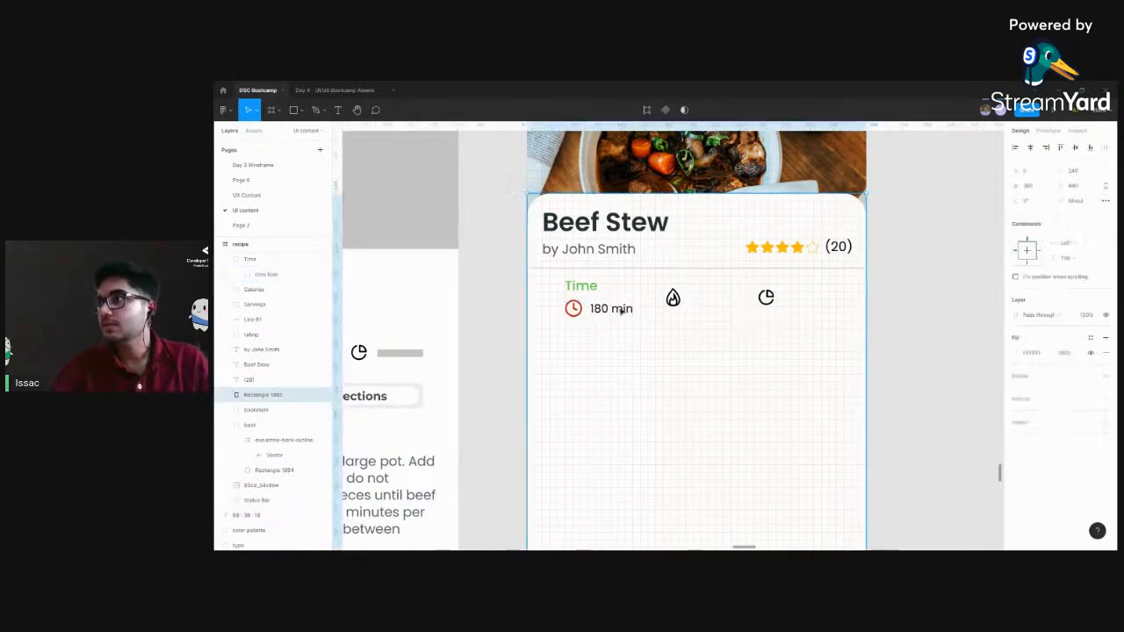
{"action": "left_click", "coordinate": [611, 309]}
{"action": "left_click_drag", "start_coordinate": [612, 309], "coordinate": [612, 309]}
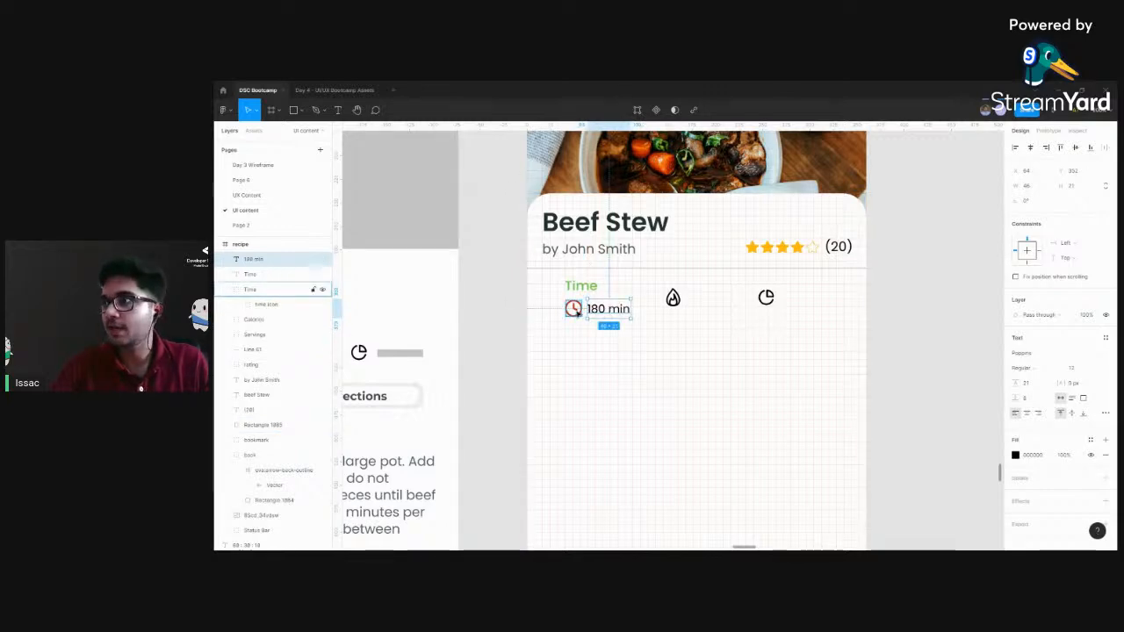
Group the Time label, clock icon and "180 min" text in the recipe frame and name the group time
{"action": "left_click", "coordinate": [572, 308], "text": "shift"}
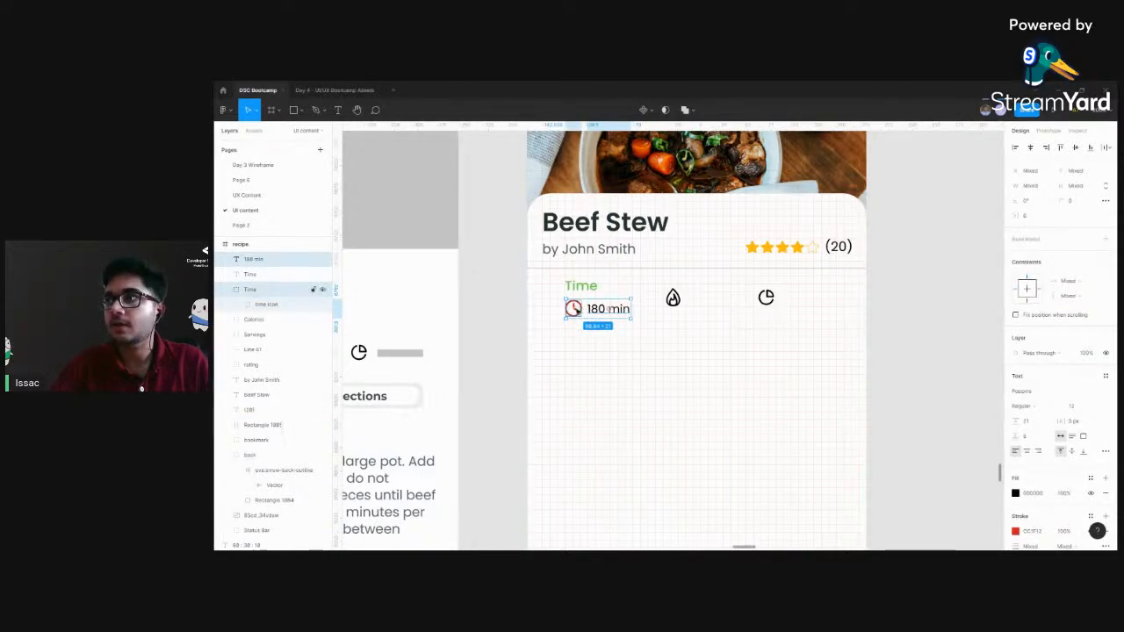
{"action": "left_click", "coordinate": [583, 287], "text": "shift"}
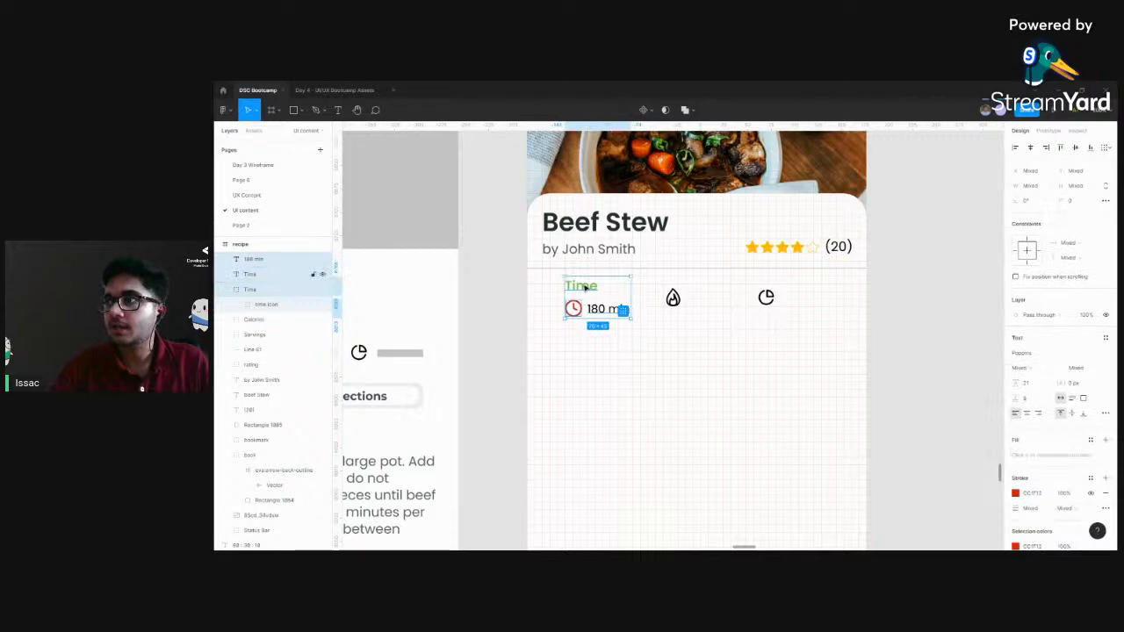
{"action": "key", "text": "ctrl+g"}
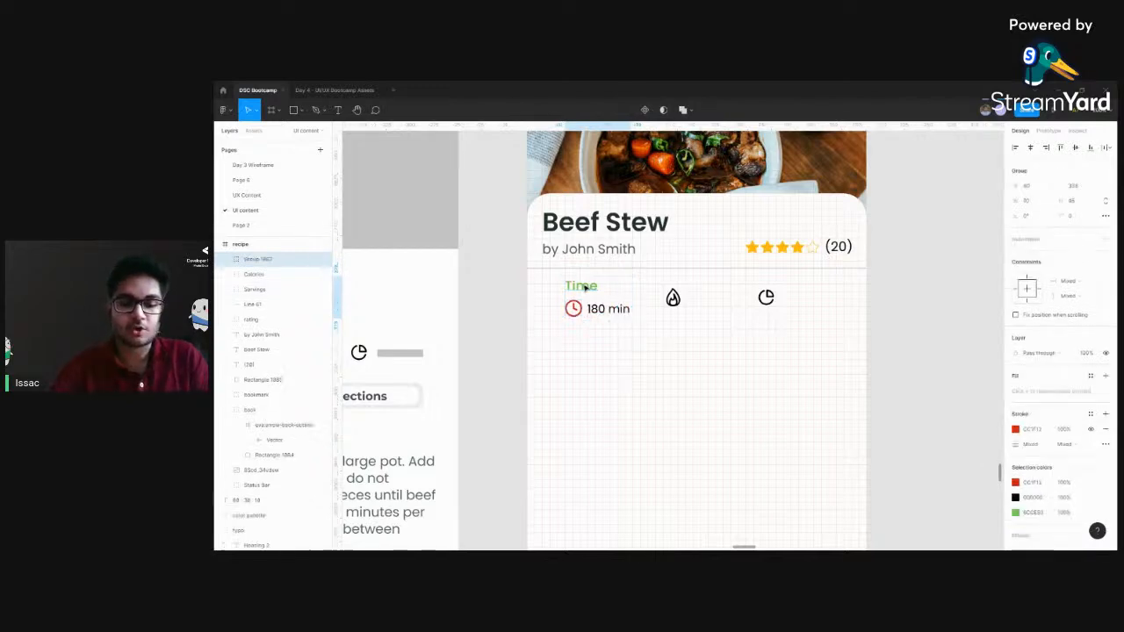
{"action": "double_click", "coordinate": [263, 258]}
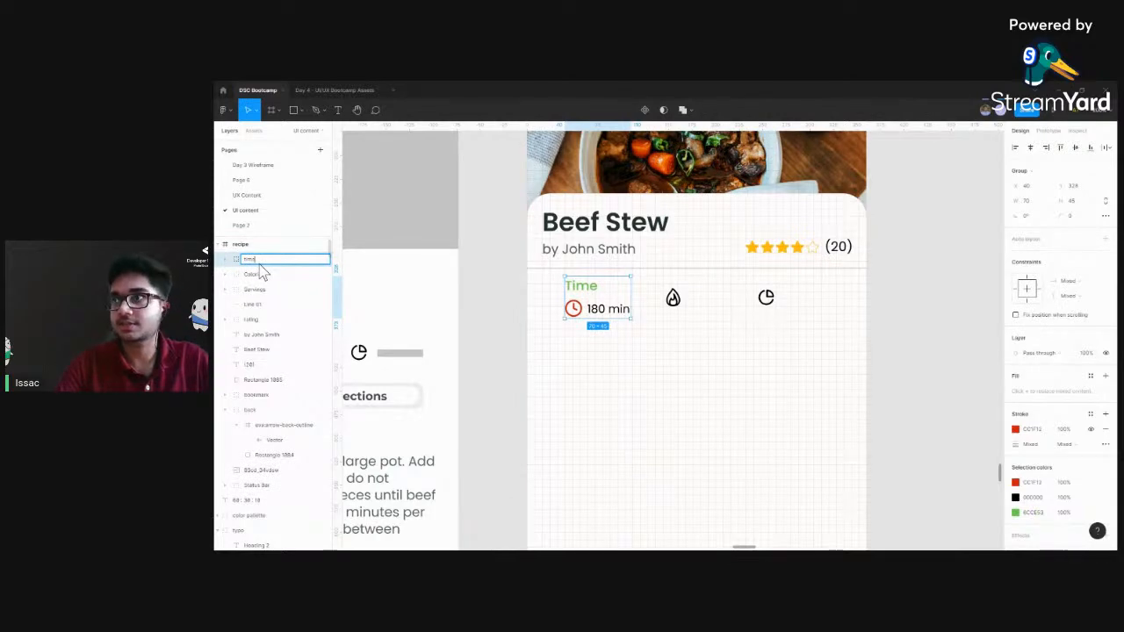
{"action": "left_click", "coordinate": [495, 287]}
Delete the black calories flame and servings pie icons from the recipe frame
{"action": "left_click_drag", "start_coordinate": [680, 312], "coordinate": [608, 311]}
{"action": "key", "text": "ctrl+minus"}
{"action": "left_click_drag", "start_coordinate": [860, 354], "coordinate": [730, 360]}
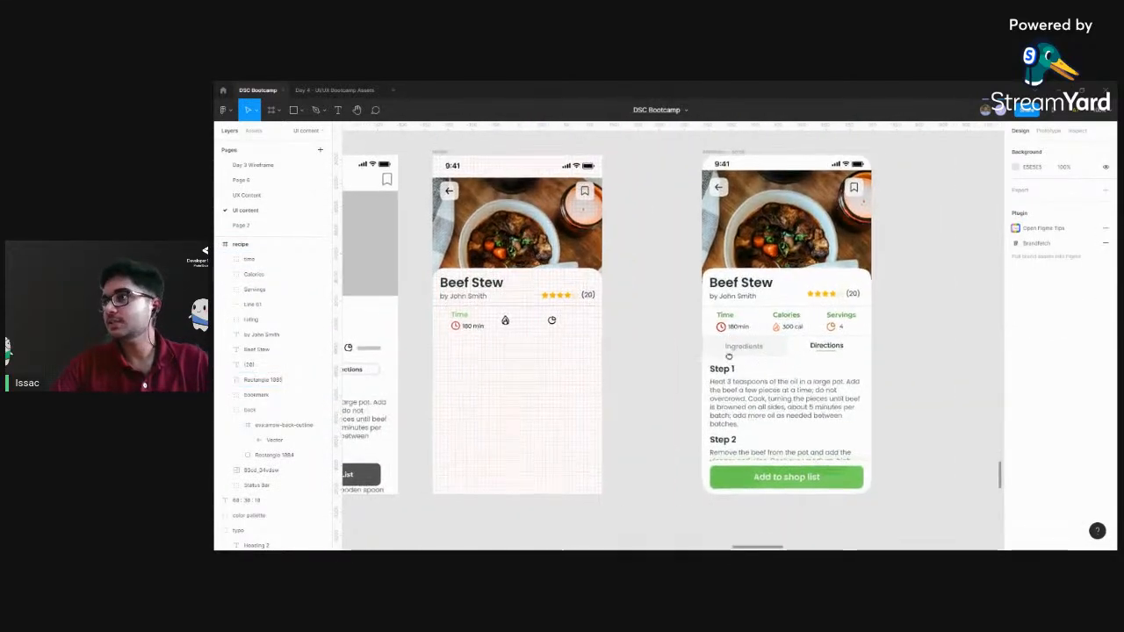
{"action": "left_click", "coordinate": [830, 318]}
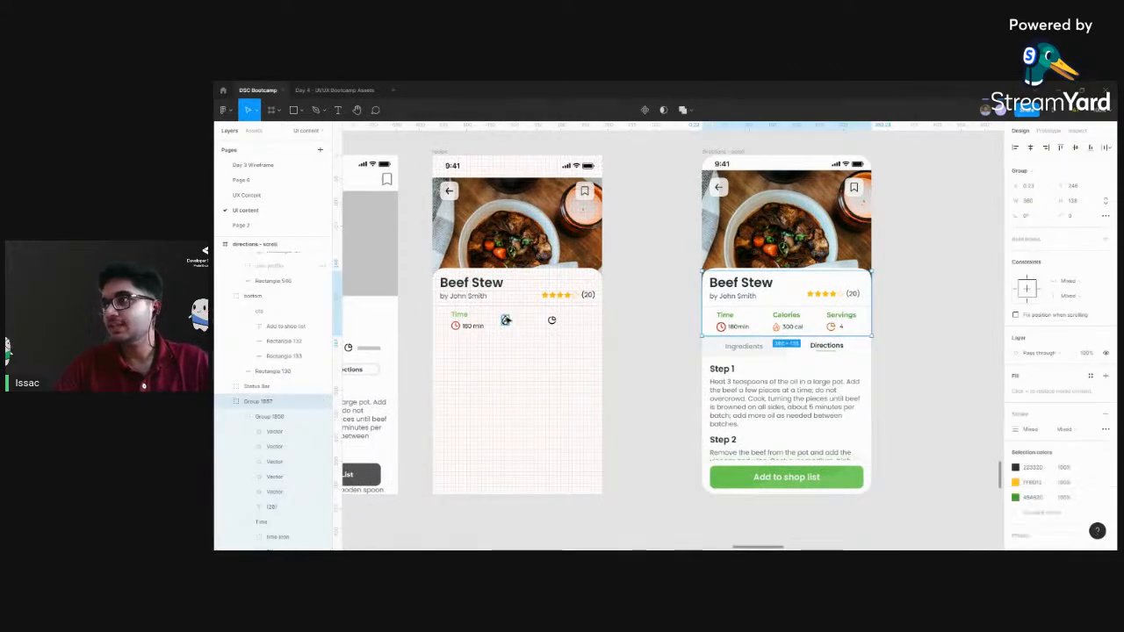
{"action": "left_click", "coordinate": [505, 320]}
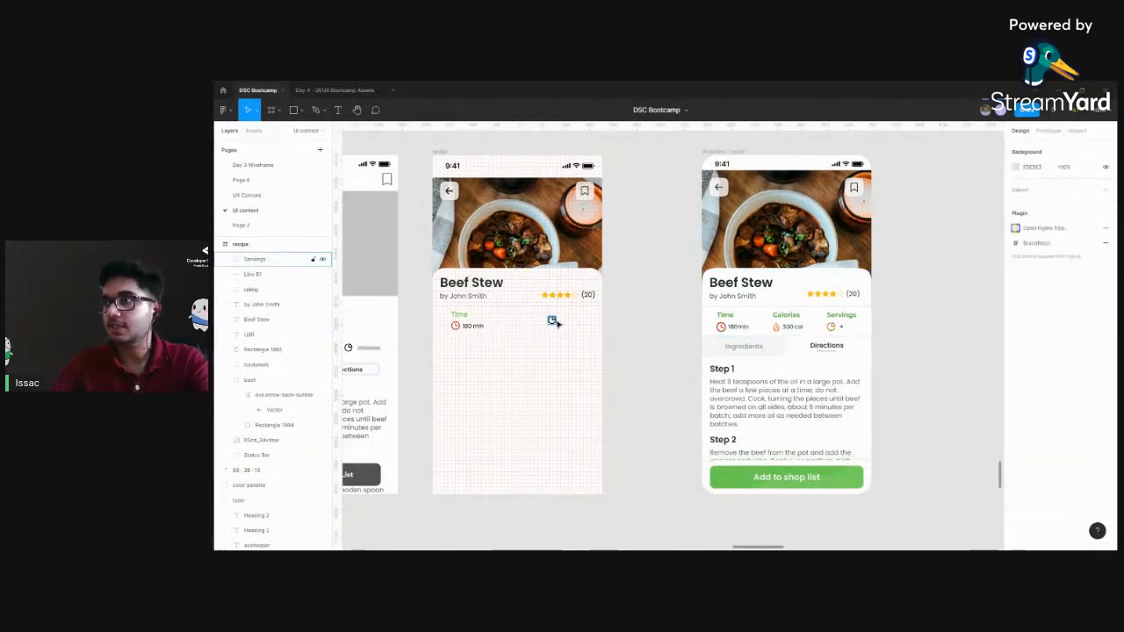
Copy the Time, Calories and Servings groups from the finished directions screen
{"action": "double_click", "coordinate": [794, 323]}
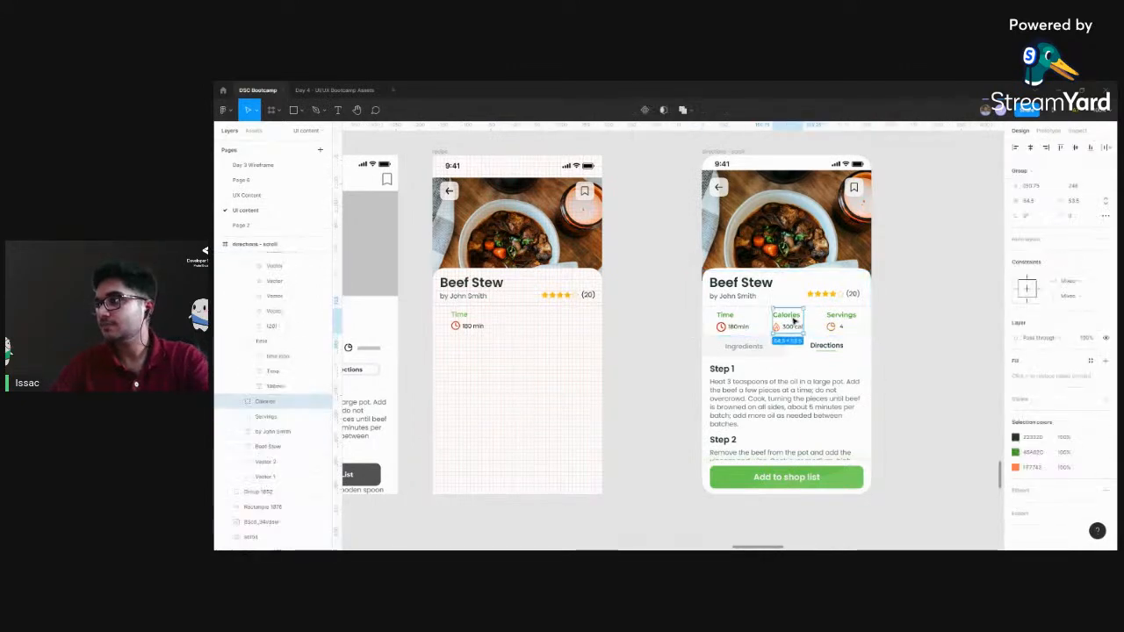
{"action": "double_click", "coordinate": [786, 316]}
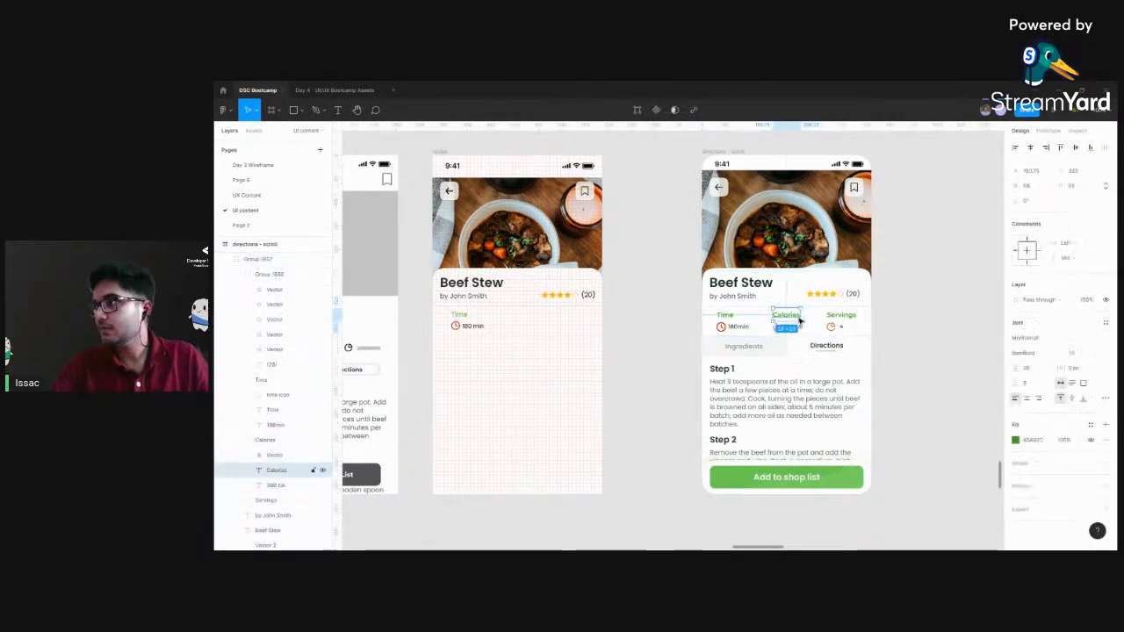
{"action": "left_click", "coordinate": [888, 328]}
{"action": "double_click", "coordinate": [838, 319]}
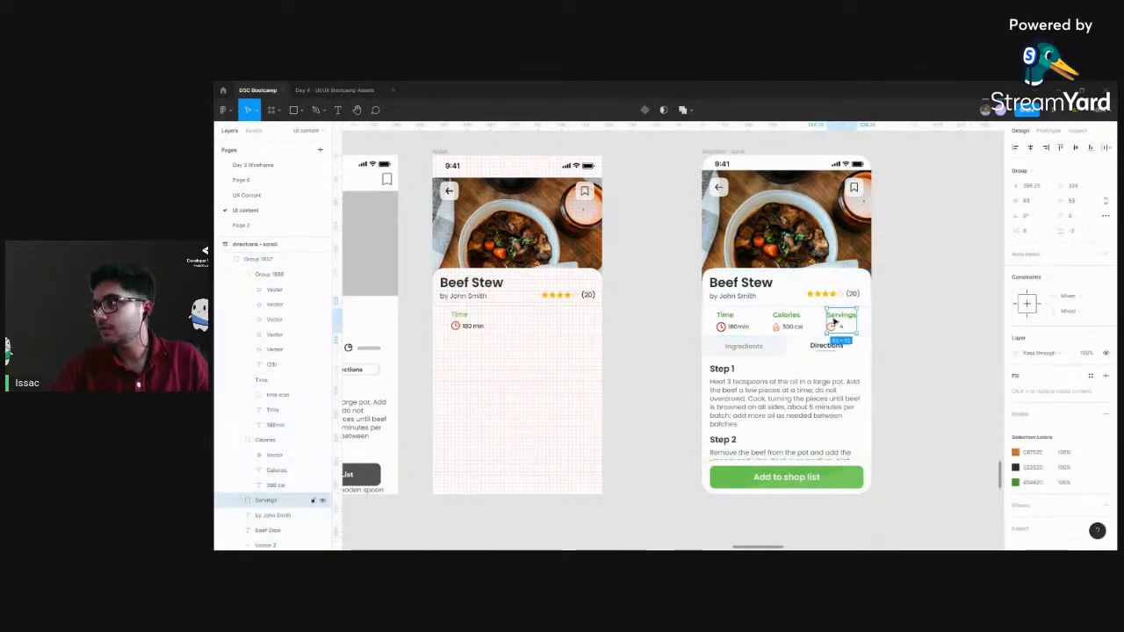
{"action": "left_click", "coordinate": [788, 322], "text": "shift"}
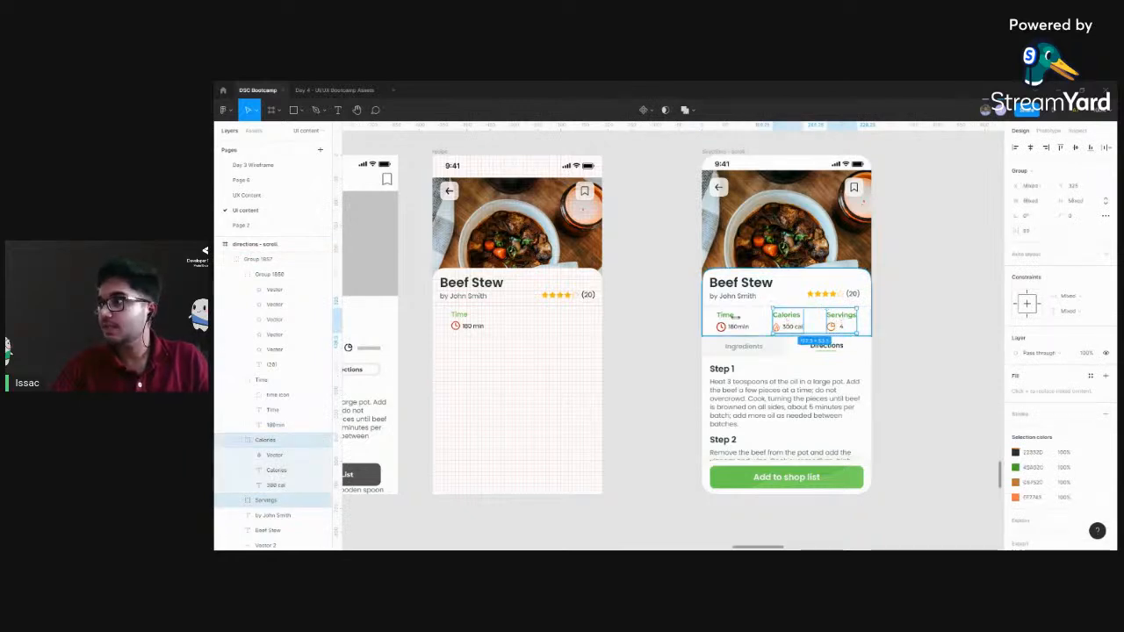
{"action": "left_click", "coordinate": [730, 320], "text": "shift"}
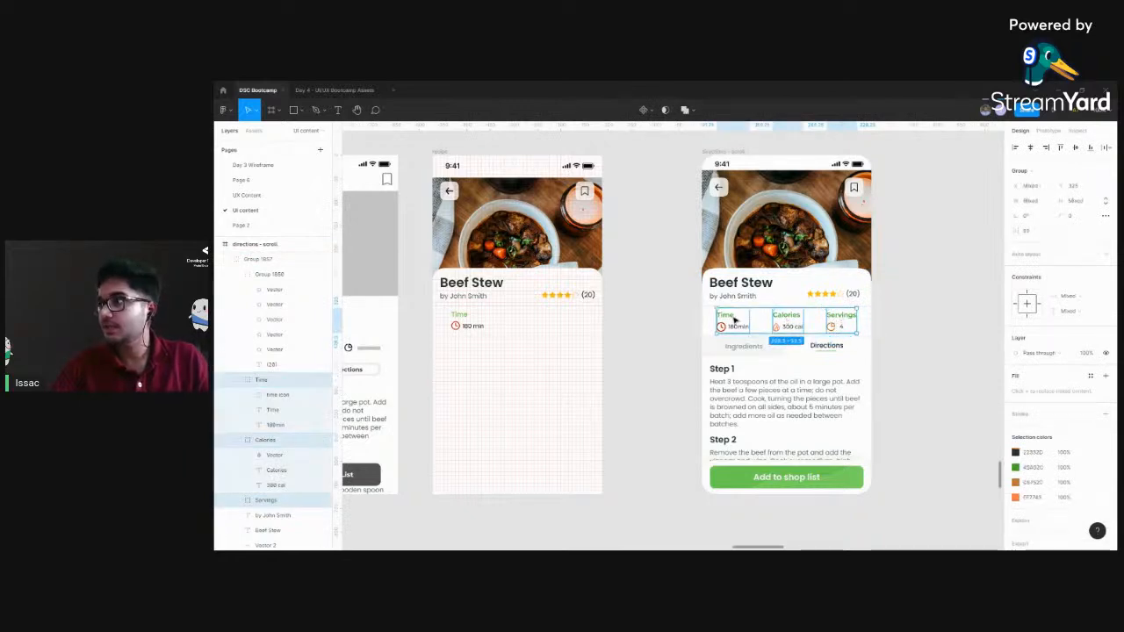
Delete the old time group from the recipe frame and paste the copied Time, Calories and Servings groups below the divider
{"action": "left_click", "coordinate": [471, 326]}
{"action": "key", "text": "Delete"}
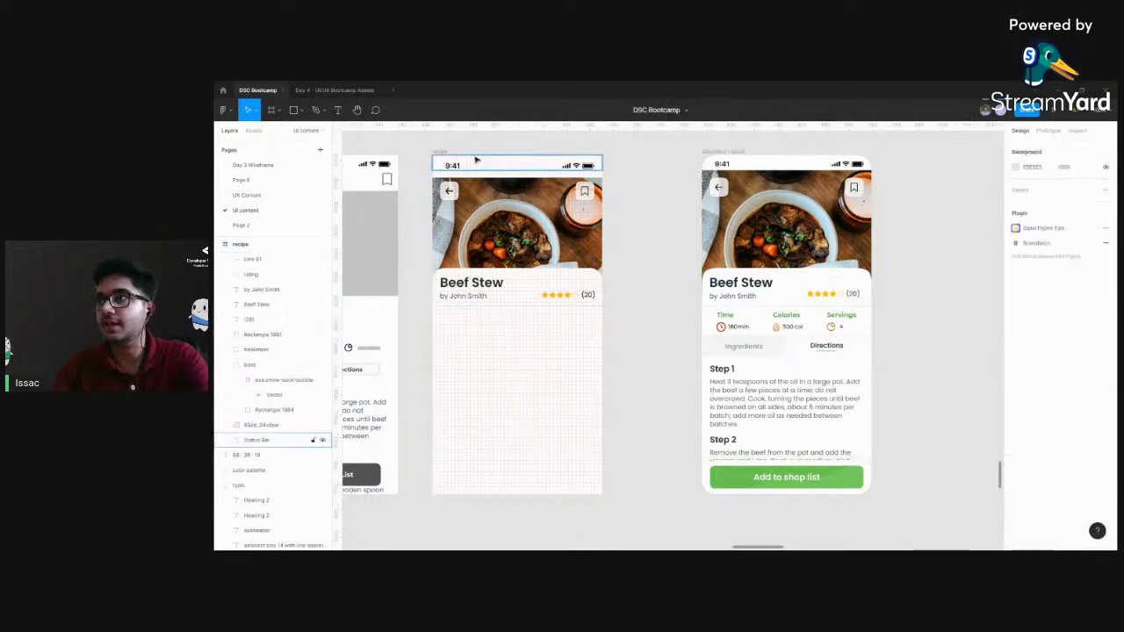
{"action": "left_click", "coordinate": [446, 154]}
{"action": "key", "text": "ctrl+v"}
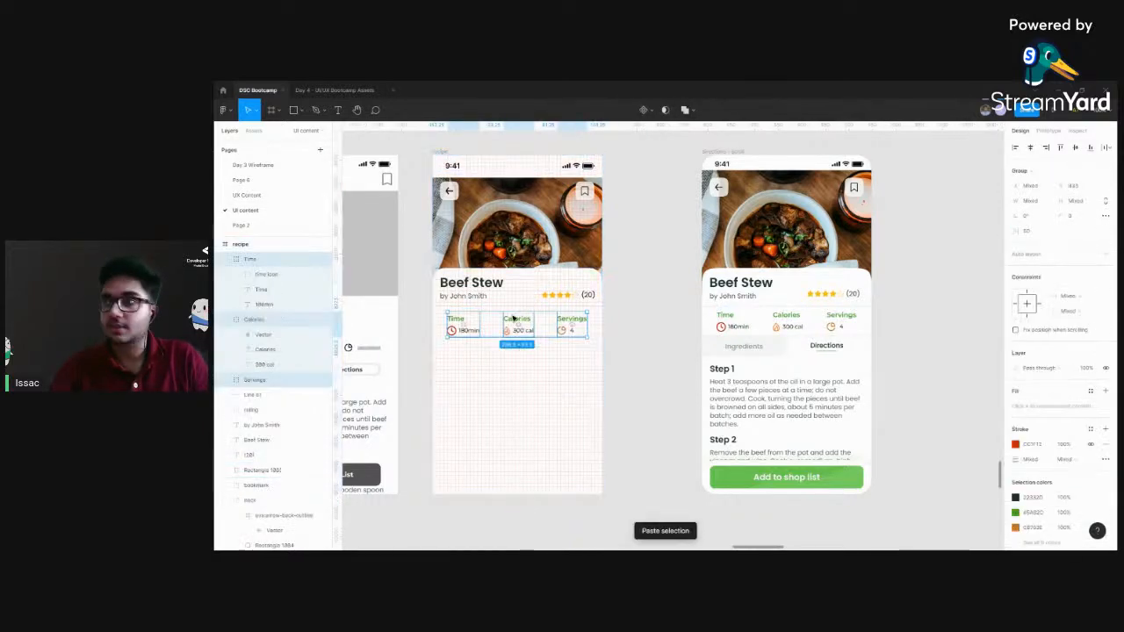
{"action": "left_click_drag", "start_coordinate": [514, 322], "coordinate": [515, 321]}
{"action": "left_click", "coordinate": [629, 328]}
Inspect the flame and pie icons in the pasted Calories and Servings groups
{"action": "scroll", "coordinate": [692, 337], "scroll_direction": "up", "scroll_amount": 5, "text": "ctrl"}
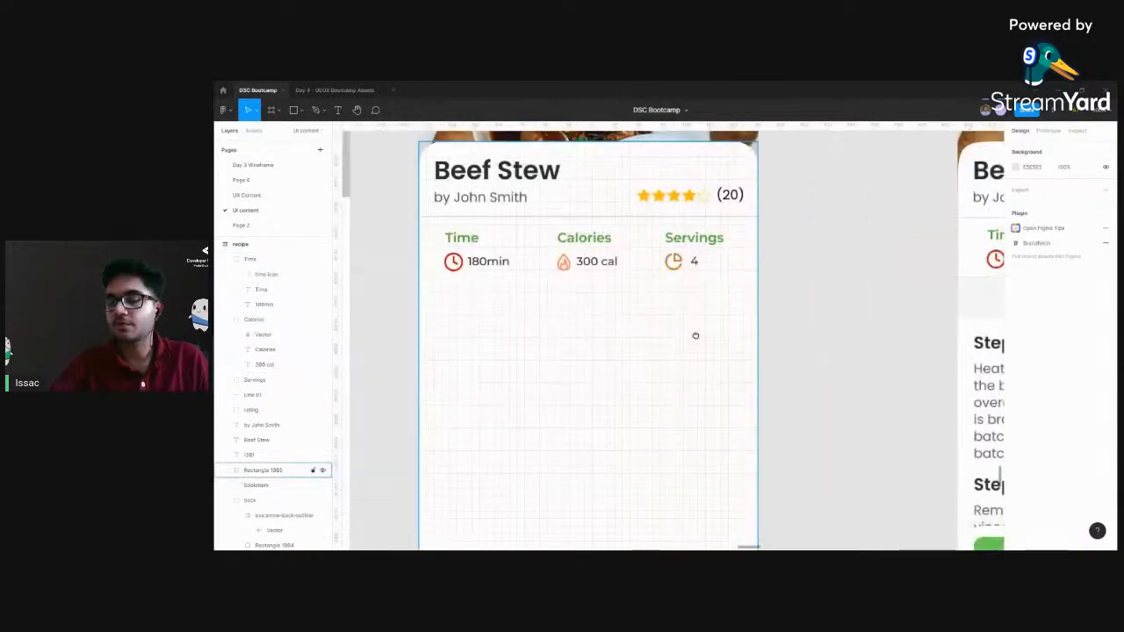
{"action": "double_click", "coordinate": [564, 262]}
{"action": "double_click", "coordinate": [679, 264]}
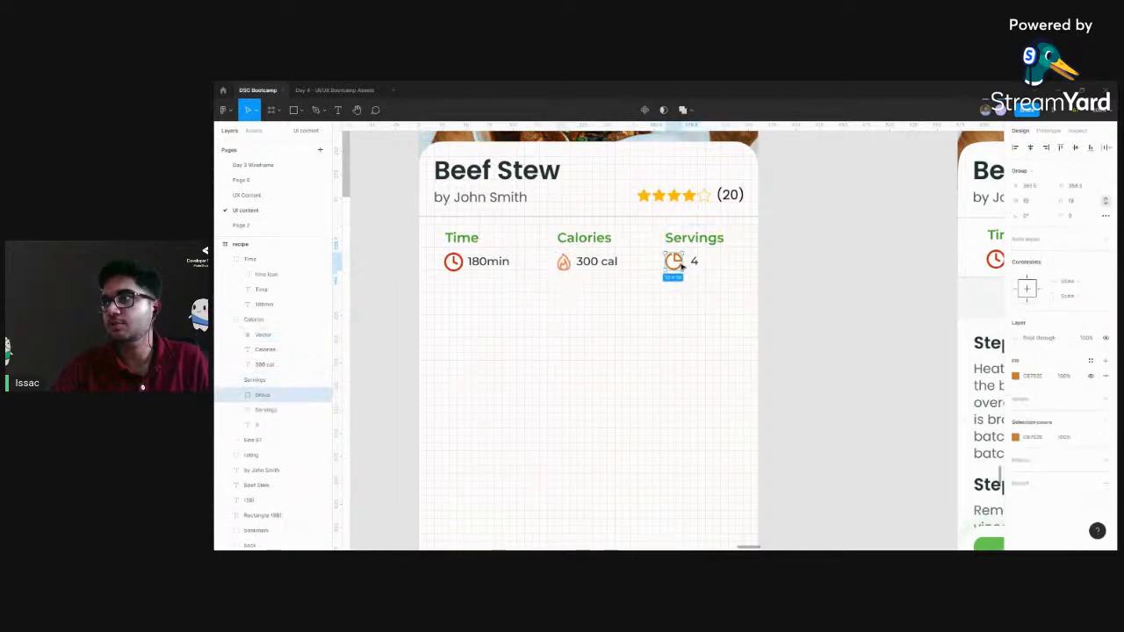
{"action": "left_click", "coordinate": [834, 282]}
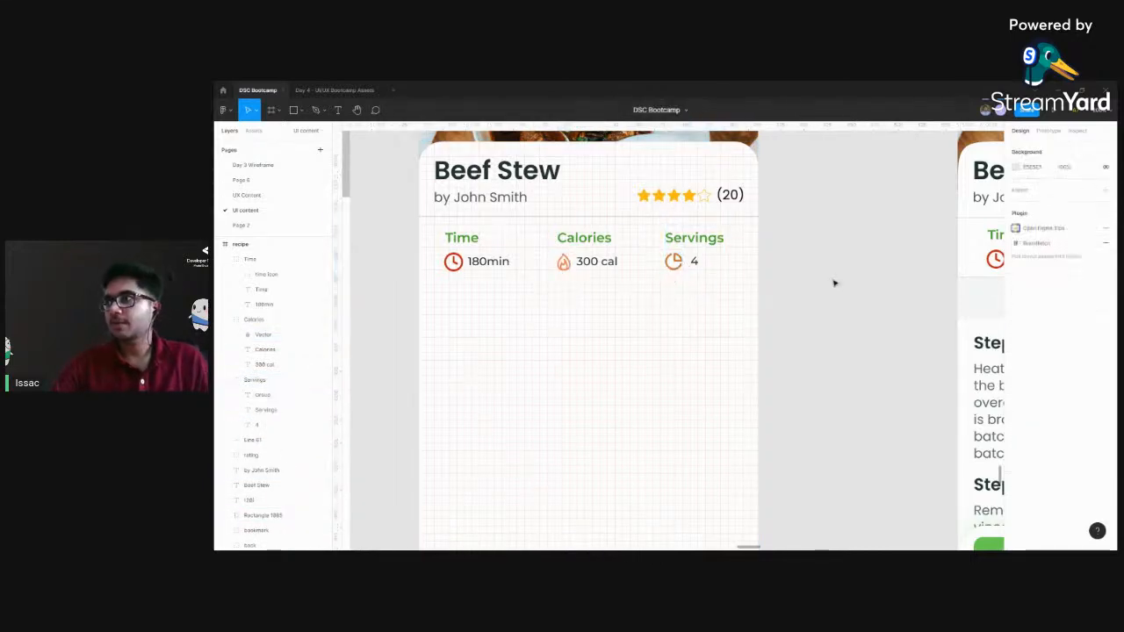
Duplicate the divider line and place the copy beneath the Time, Calories and Servings row, at Y 393
{"action": "key", "text": "ctrl+minus"}
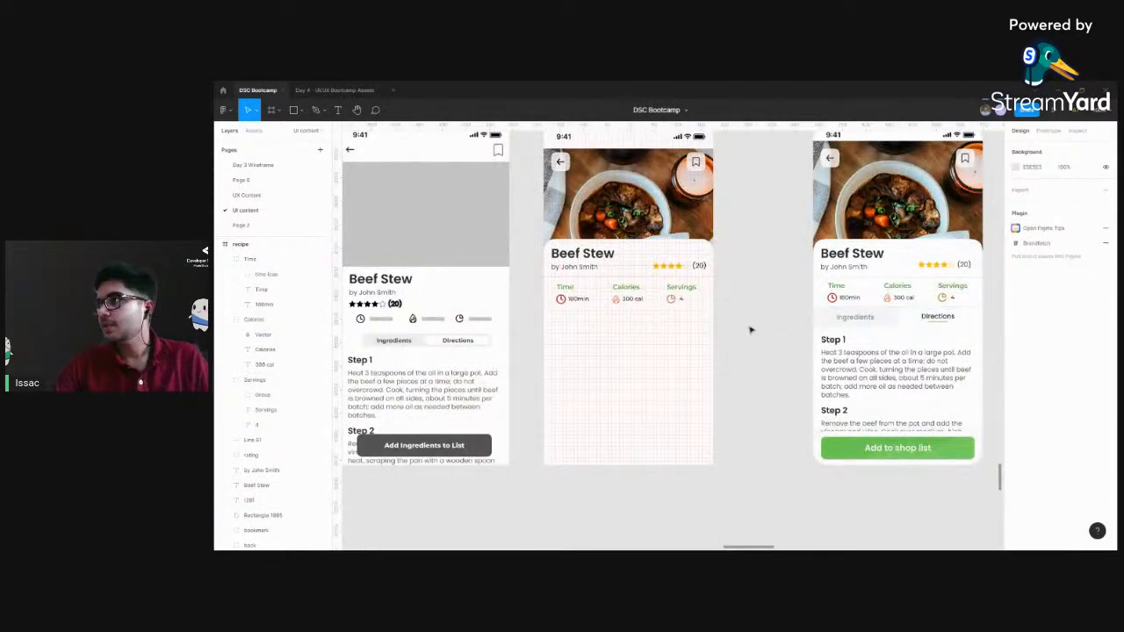
{"action": "left_click_drag", "start_coordinate": [756, 333], "coordinate": [738, 321]}
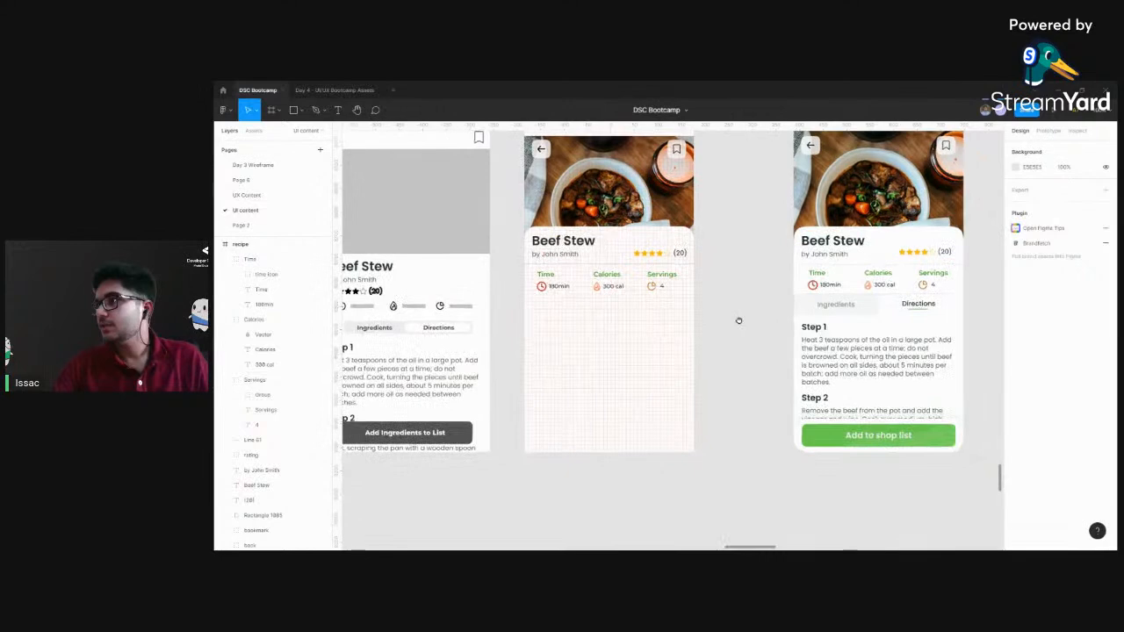
{"action": "left_click", "coordinate": [587, 264]}
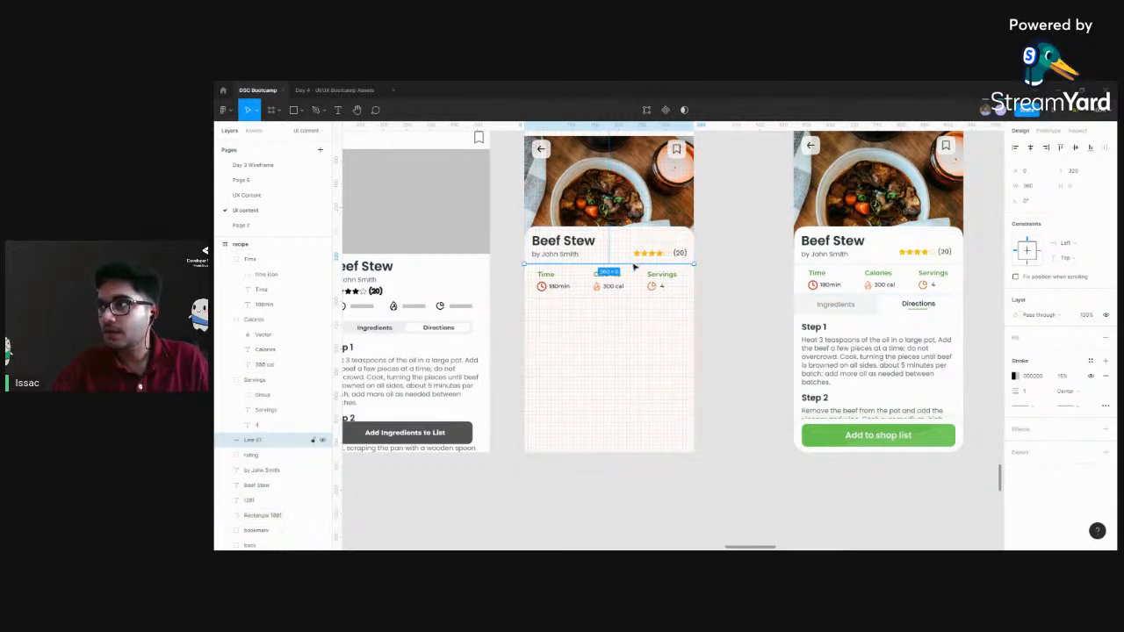
{"action": "left_click_drag", "start_coordinate": [634, 266], "coordinate": [636, 303]}
{"action": "key", "text": "ctrl+plus"}
{"action": "key", "text": "ctrl+plus"}
{"action": "left_click_drag", "start_coordinate": [605, 267], "coordinate": [883, 399]}
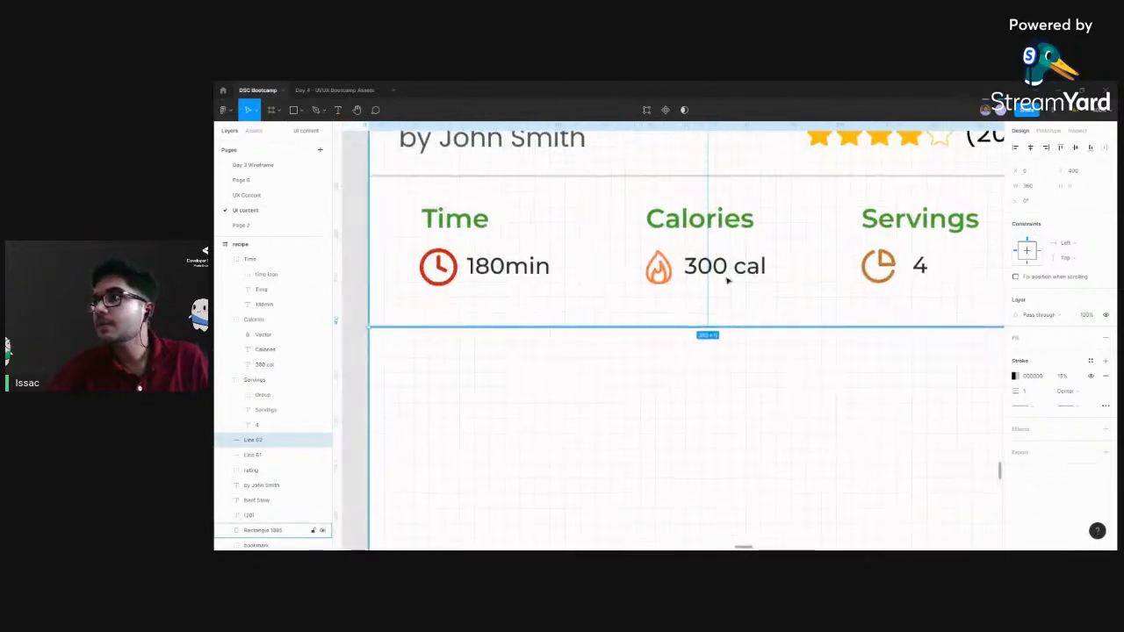
{"action": "left_click_drag", "start_coordinate": [702, 320], "coordinate": [702, 314]}
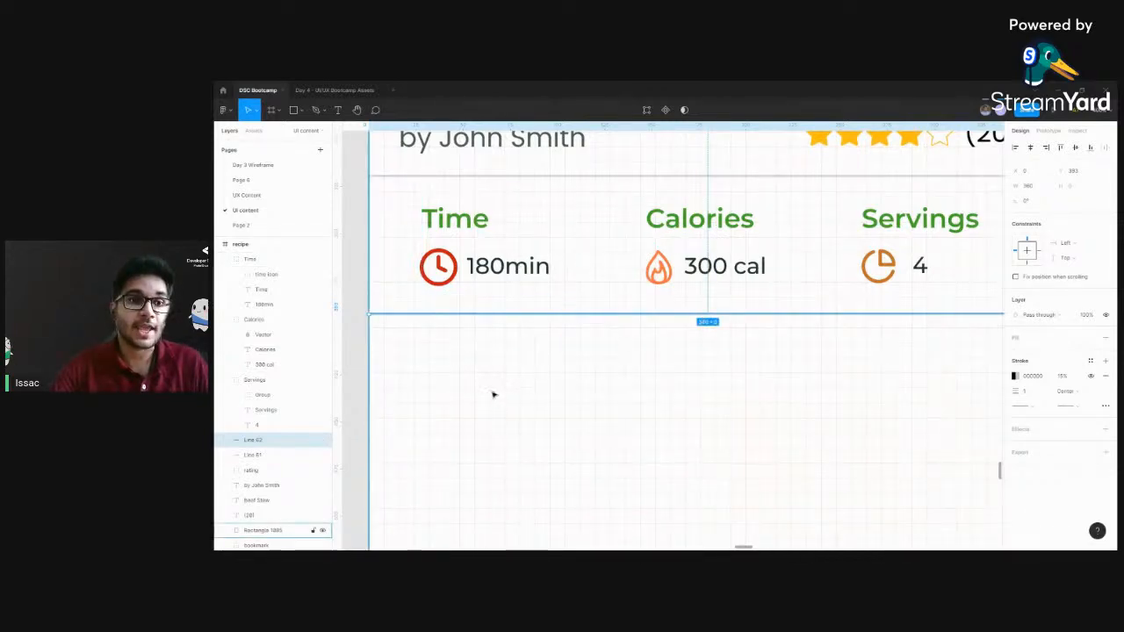
Review the recipe frame's info row against the wireframe's Ingredients and Directions tab layout
{"action": "scroll", "coordinate": [439, 359], "scroll_direction": "up", "scroll_amount": 3}
{"action": "left_click", "coordinate": [401, 243]}
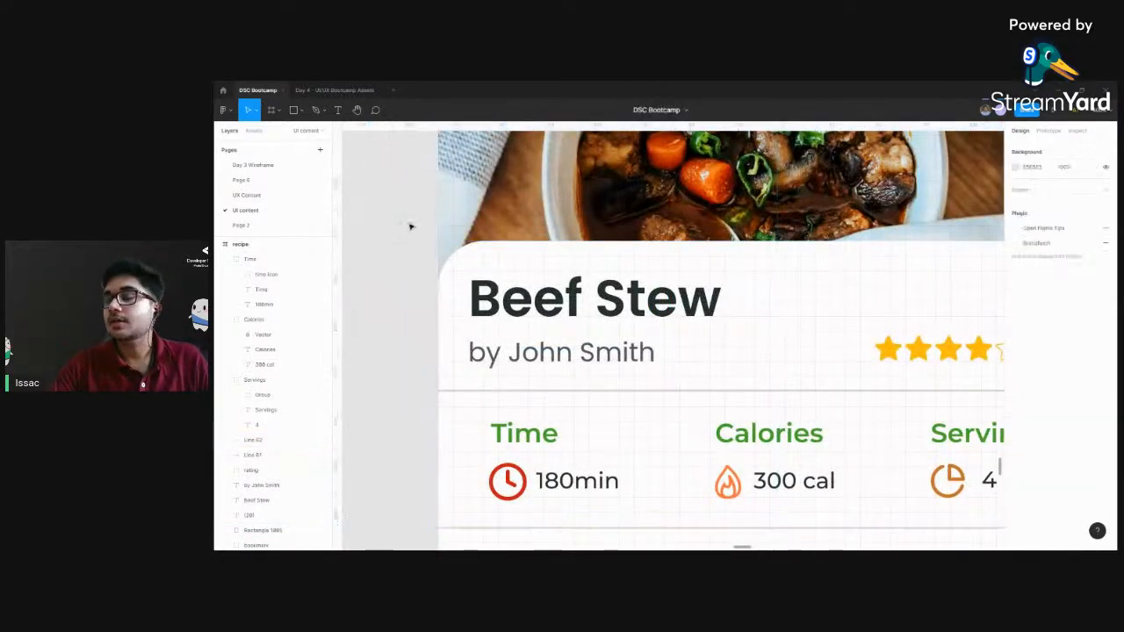
{"action": "left_click_drag", "start_coordinate": [635, 468], "coordinate": [567, 324]}
{"action": "left_click", "coordinate": [745, 500]}
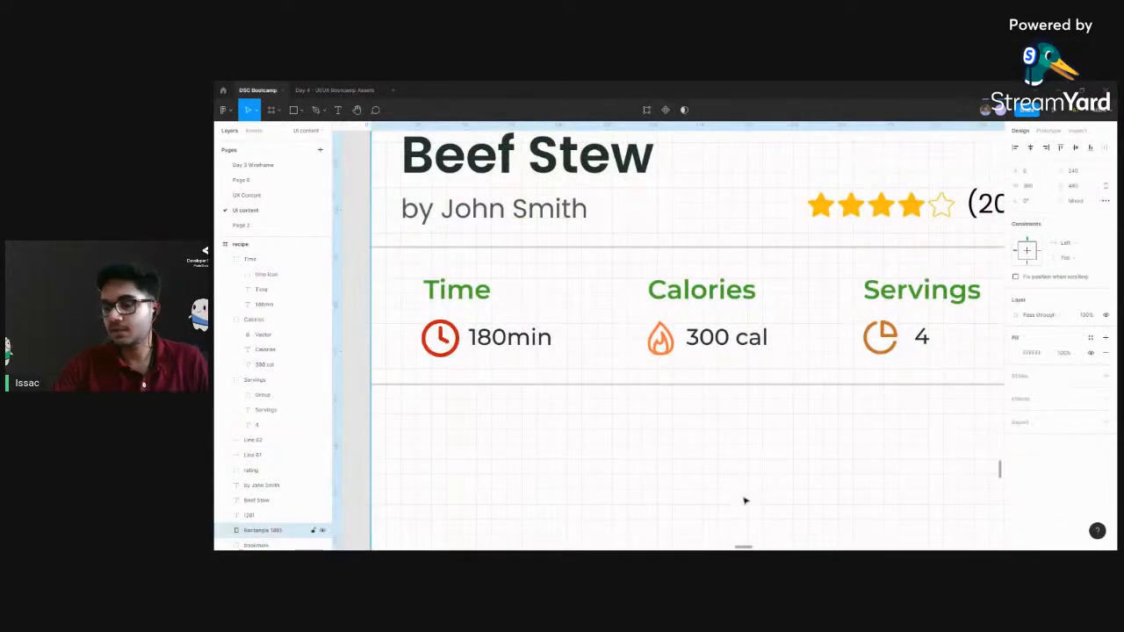
{"action": "scroll", "coordinate": [745, 501], "scroll_direction": "down", "scroll_amount": 3}
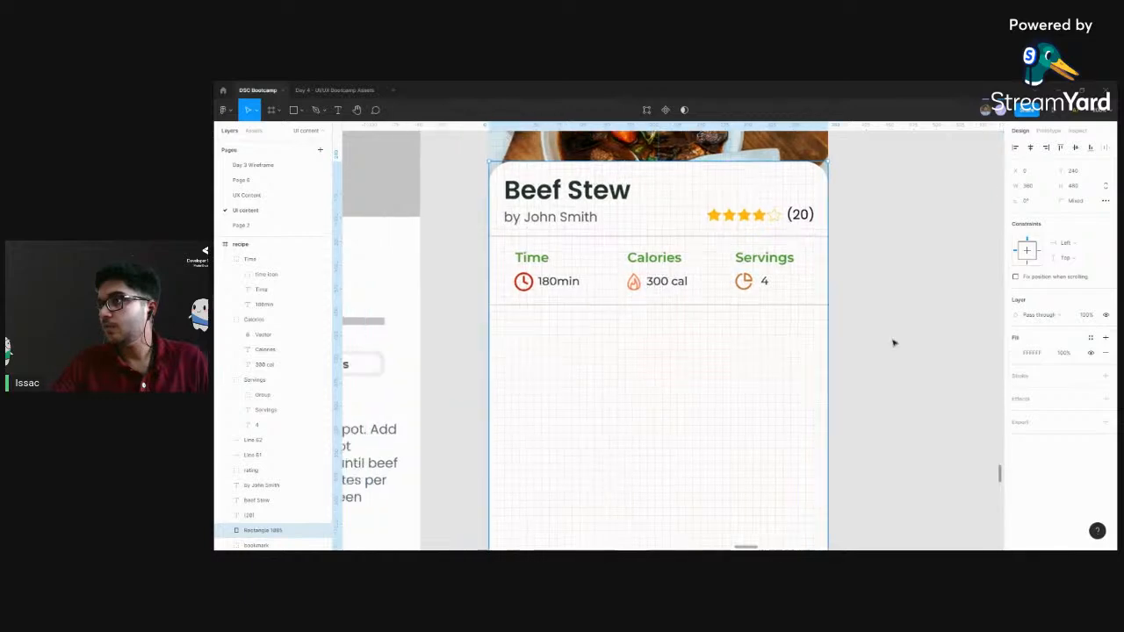
{"action": "scroll", "coordinate": [893, 343], "scroll_direction": "left", "scroll_amount": 5}
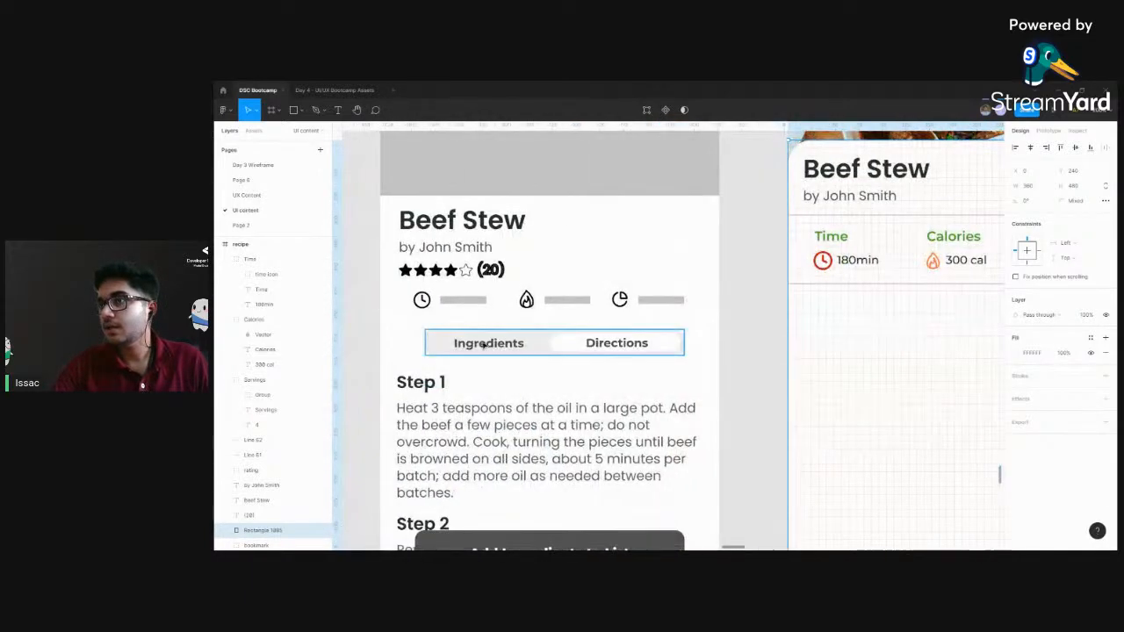
{"action": "scroll", "coordinate": [919, 349], "scroll_direction": "right", "scroll_amount": 6}
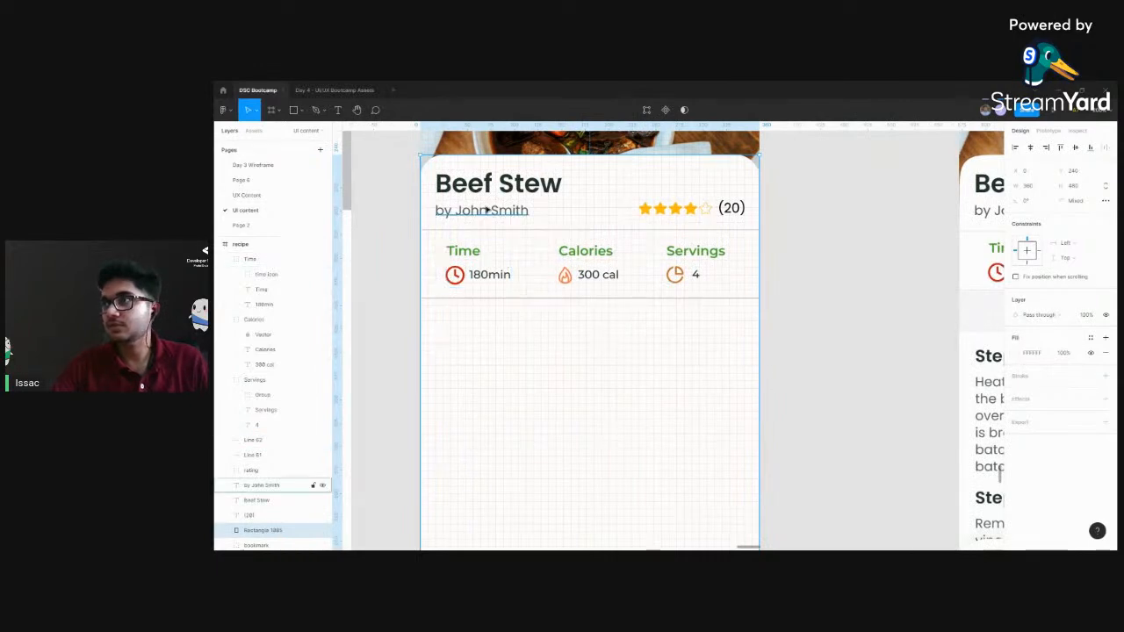
Add an "Ingredients" text at X 24, Y 412 below the lower divider and fit its box to the text width
{"action": "key", "text": "t"}
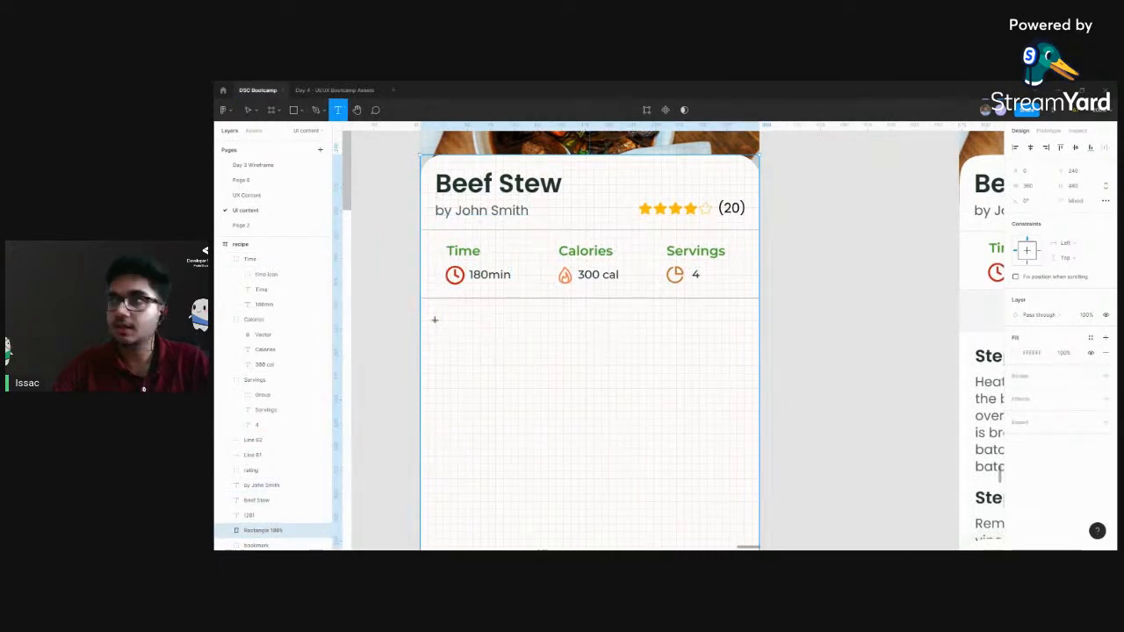
{"action": "left_click_drag", "start_coordinate": [442, 316], "coordinate": [517, 337]}
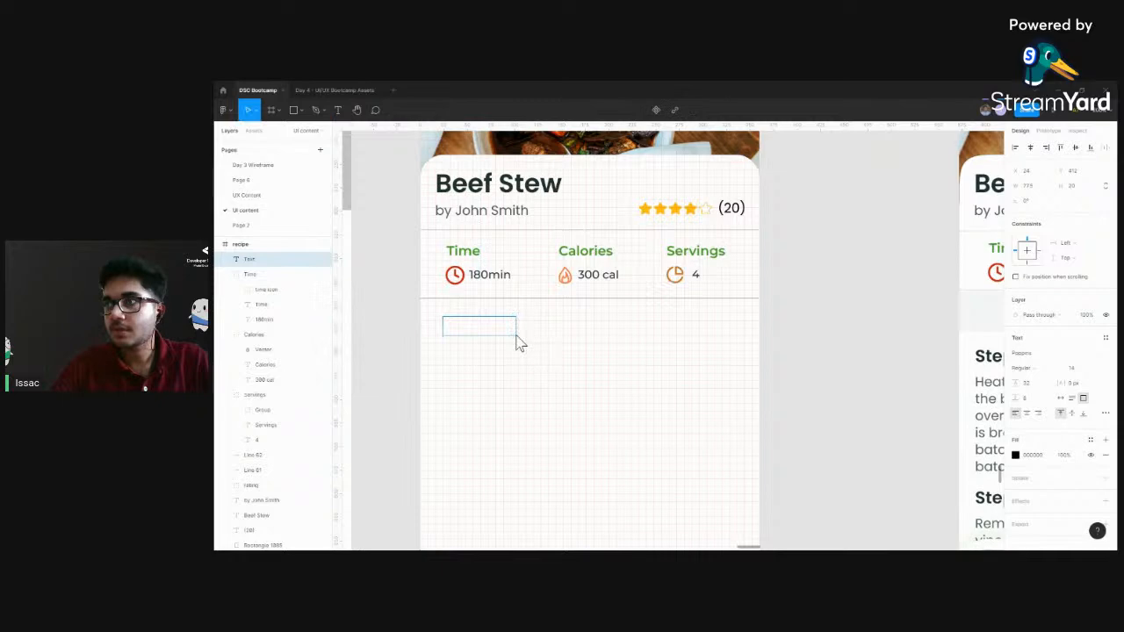
{"action": "type", "text": "iNGREDIENTS"}
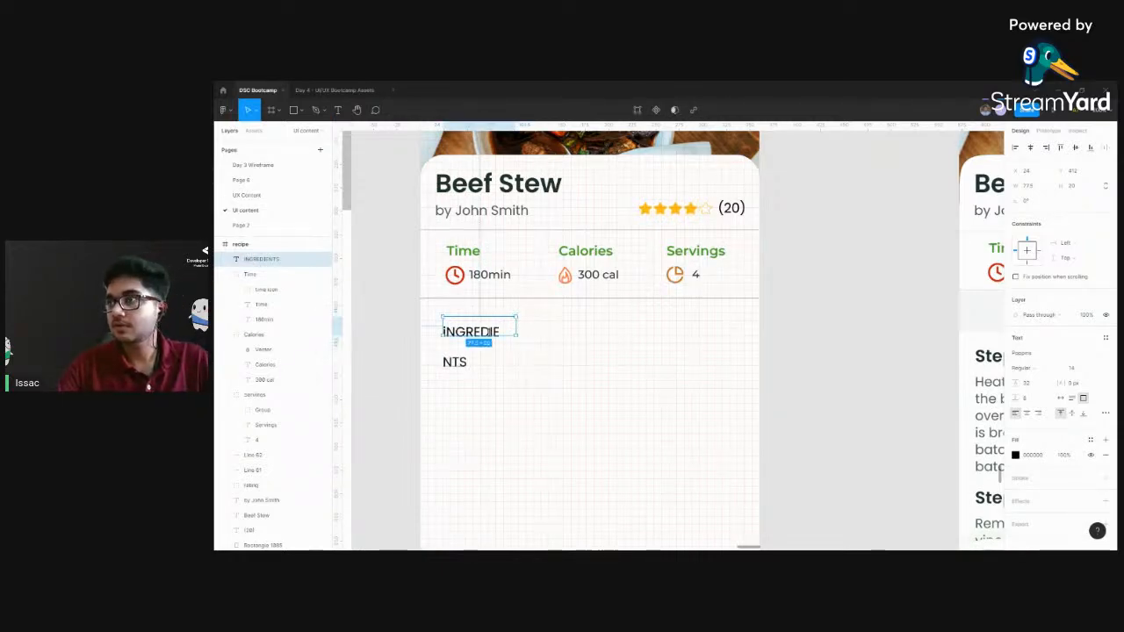
{"action": "double_click", "coordinate": [491, 332]}
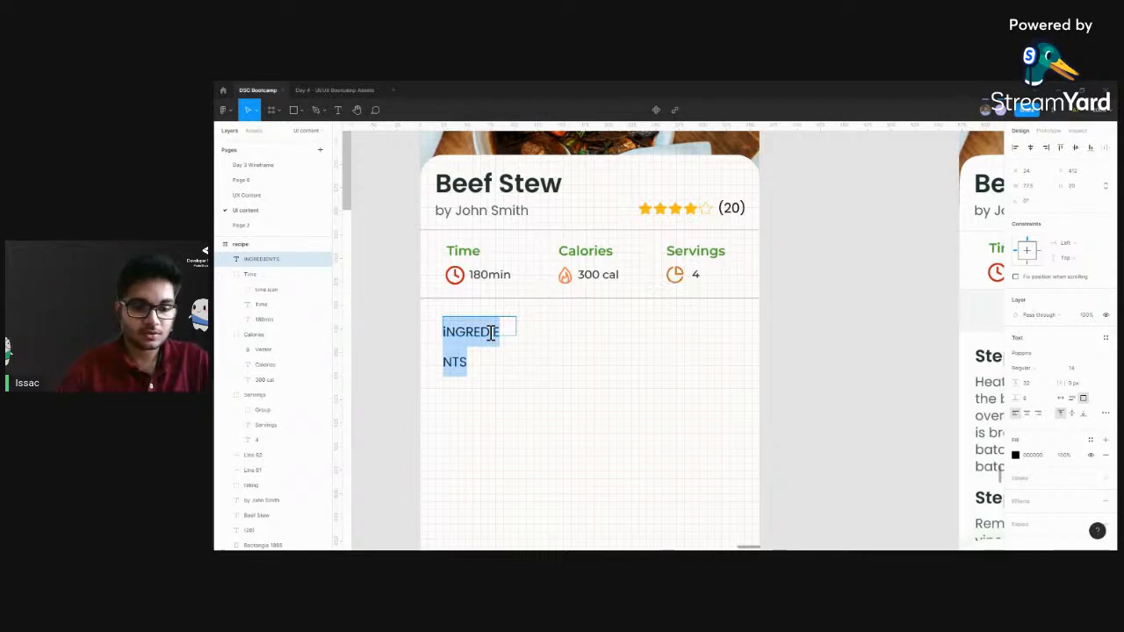
{"action": "key", "text": "BackSpace"}
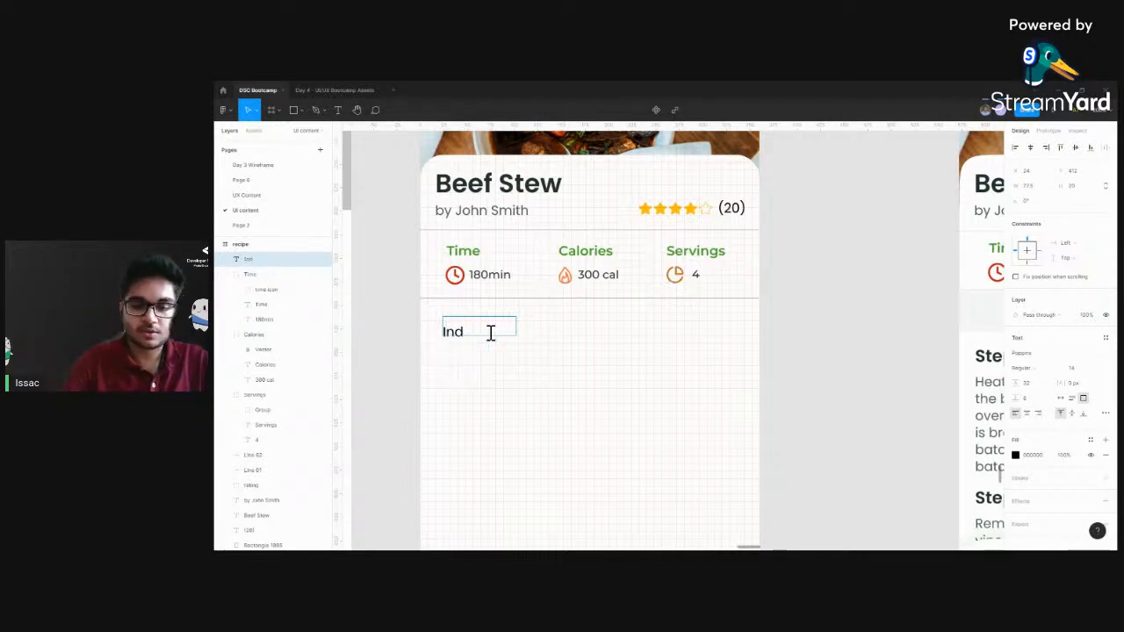
{"action": "type", "text": "Ingredients"}
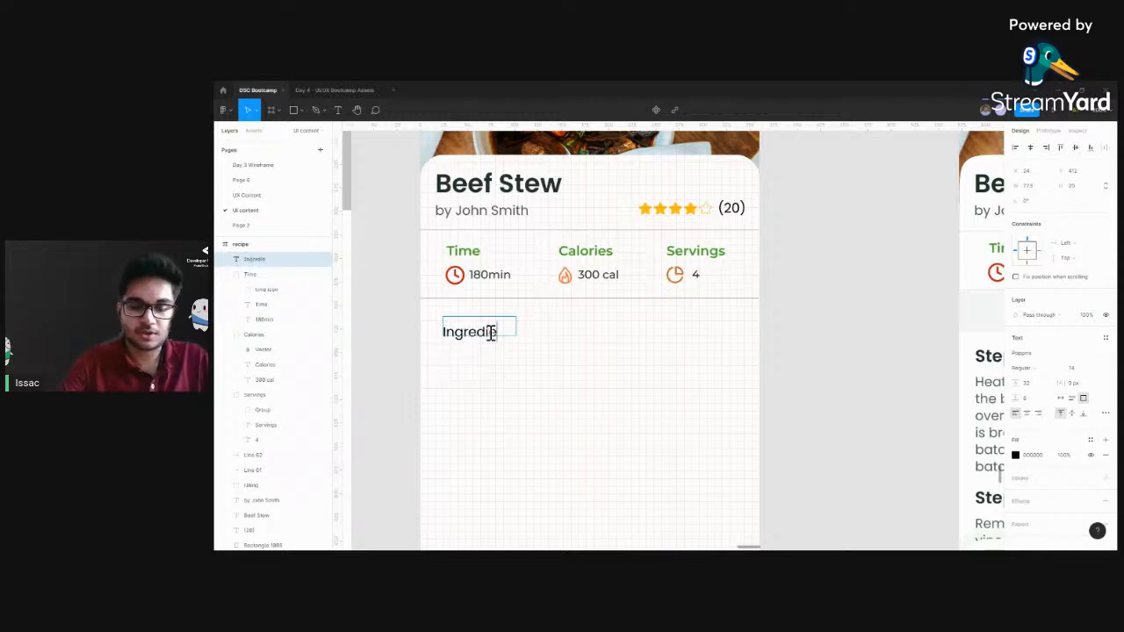
{"action": "left_click", "coordinate": [532, 351]}
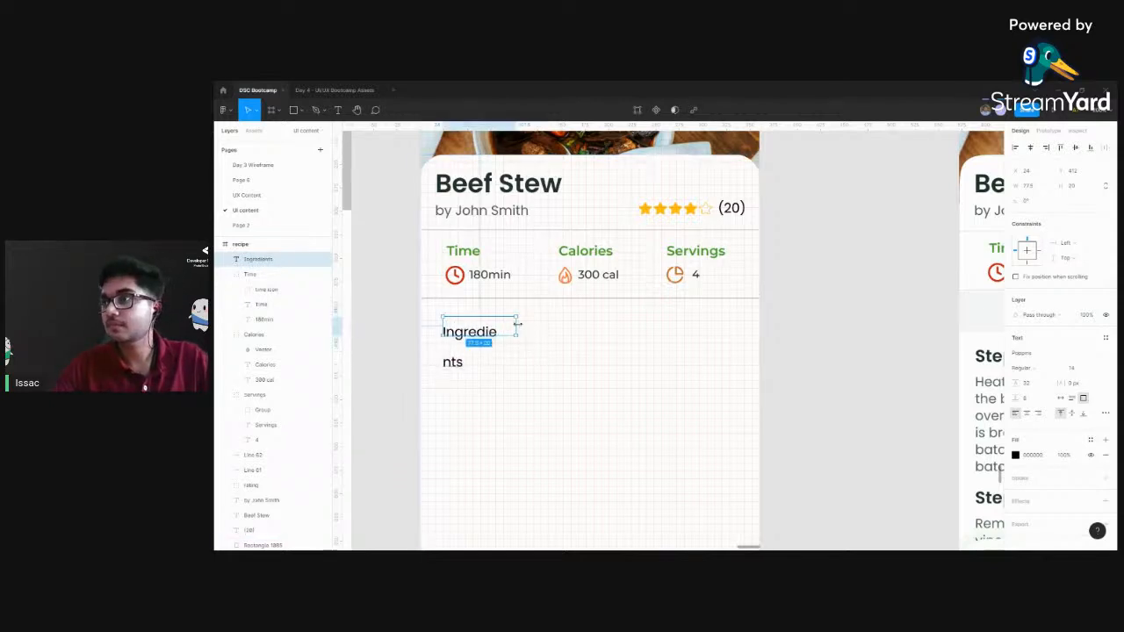
{"action": "double_click", "coordinate": [518, 327]}
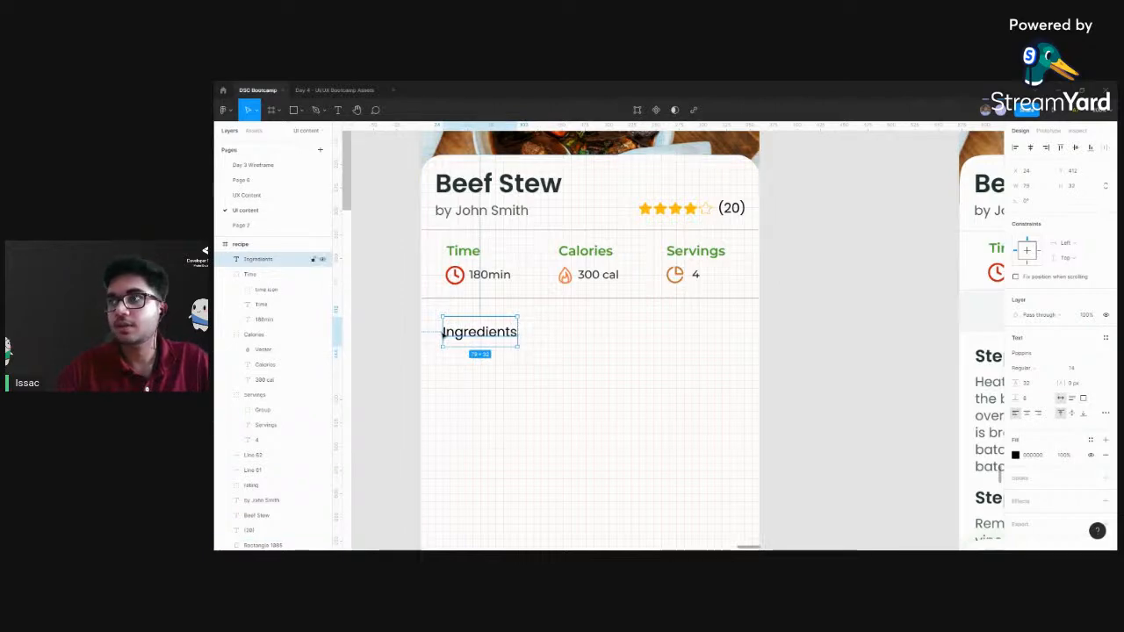
Set the line height of the "Ingredients" text below the lower divider to 21
{"action": "left_click", "coordinate": [1032, 384]}
{"action": "type", "text": "1"}
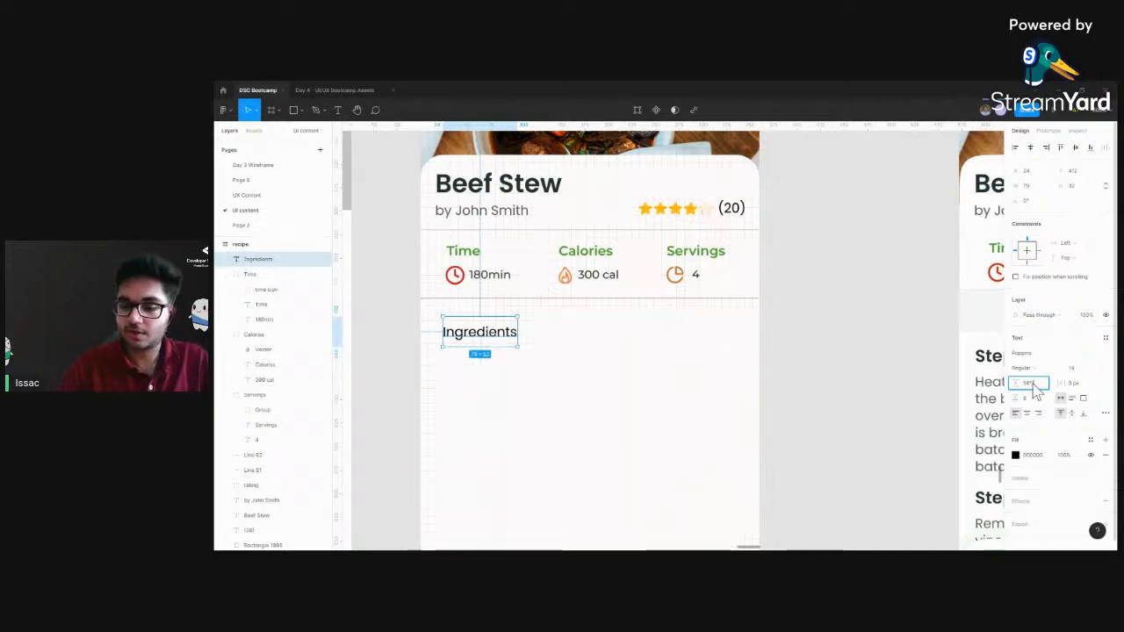
{"action": "key", "text": "Return"}
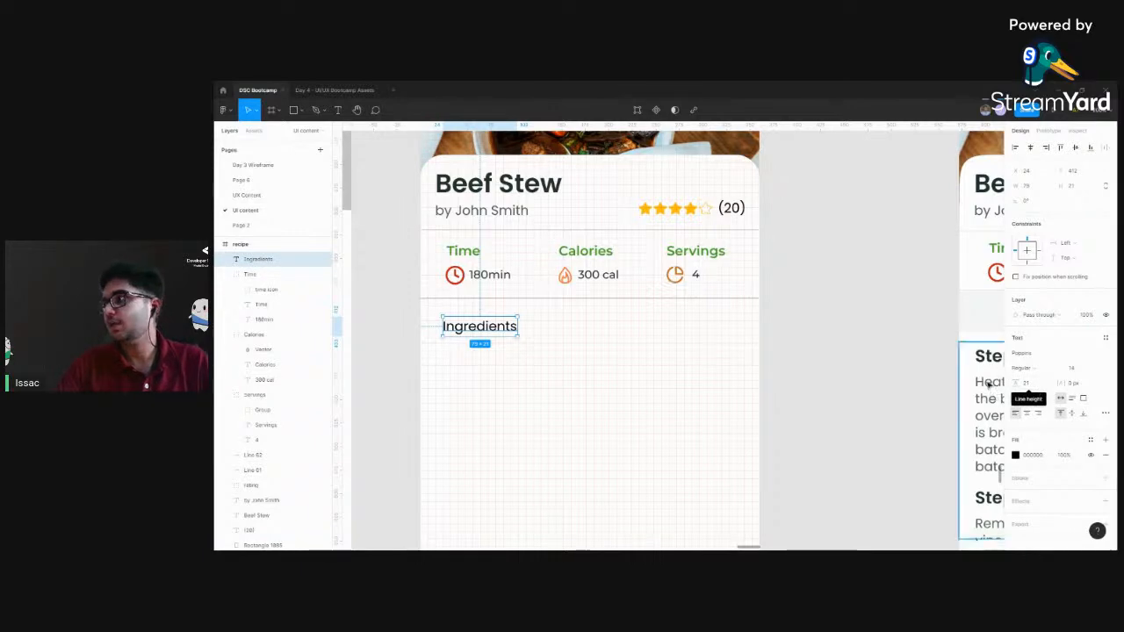
Duplicate the "Ingredients" text as "Directions" and space the two labels on one row at Y 411, with Ingredients at X 52
{"action": "left_click_drag", "start_coordinate": [503, 330], "coordinate": [656, 331]}
{"action": "double_click", "coordinate": [657, 332]}
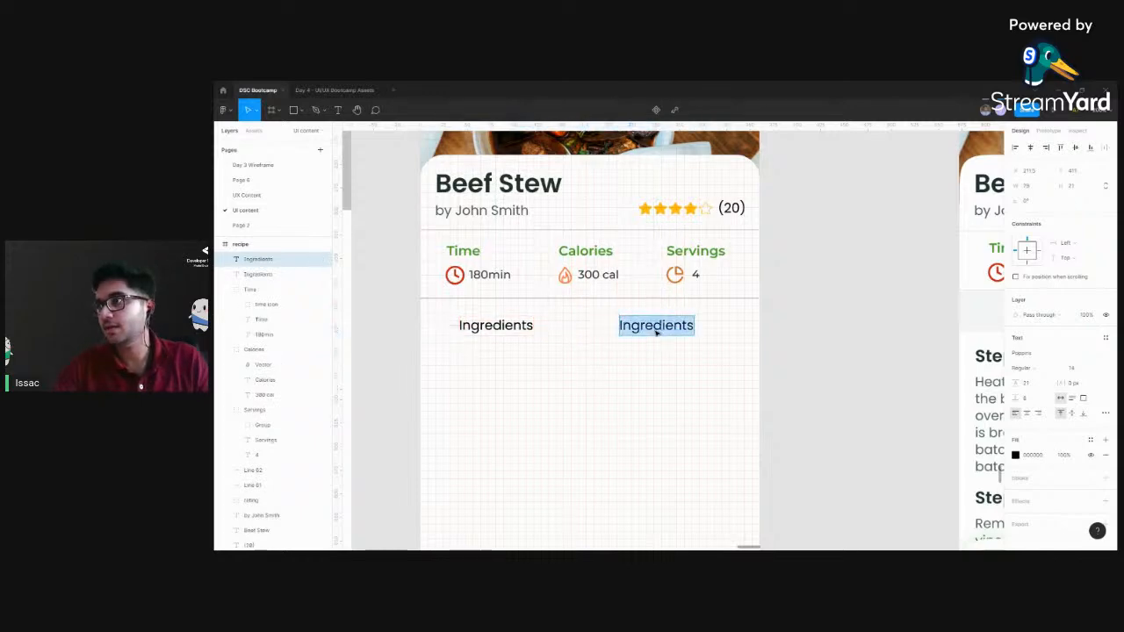
{"action": "type", "text": "Directions"}
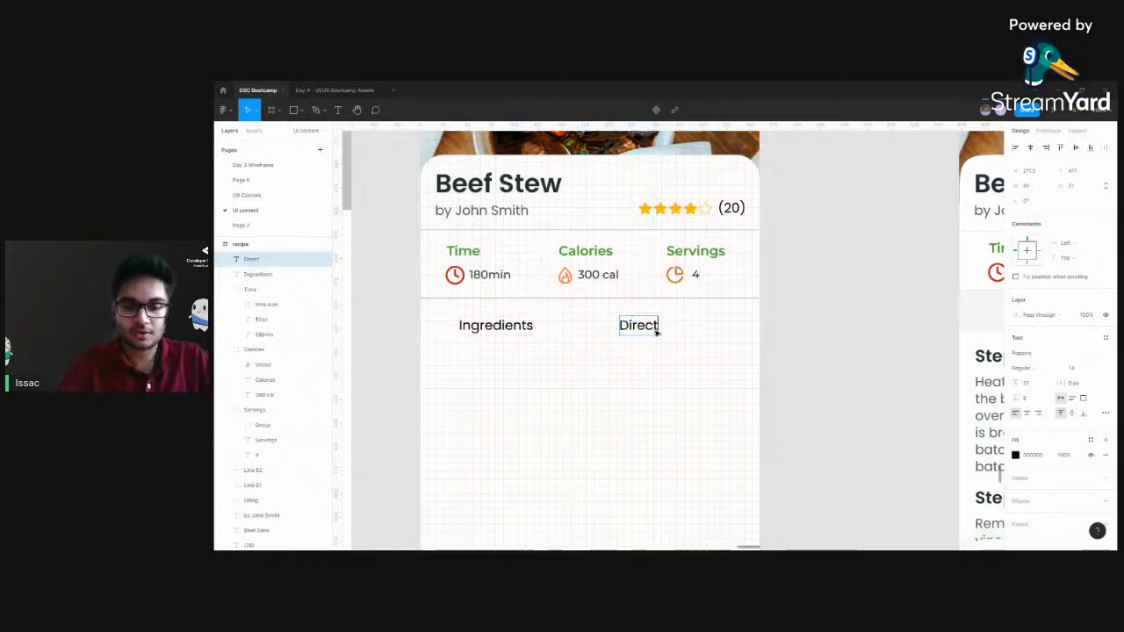
{"action": "key", "text": "Escape"}
{"action": "left_click_drag", "start_coordinate": [496, 328], "coordinate": [503, 327]}
{"action": "left_click_drag", "start_coordinate": [668, 328], "coordinate": [684, 328]}
{"action": "left_click", "coordinate": [780, 328]}
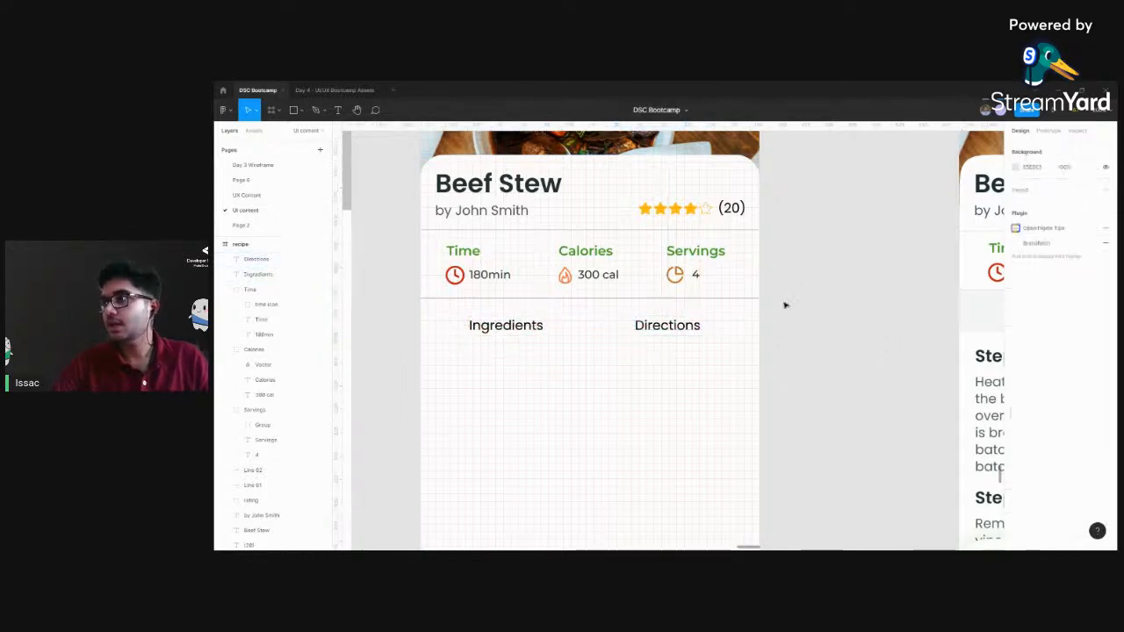
Change the font weight of the "Directions" tab label to Medium
{"action": "scroll", "coordinate": [785, 307], "scroll_direction": "right", "scroll_amount": 5}
{"action": "scroll", "coordinate": [672, 316], "scroll_direction": "left", "scroll_amount": 5}
{"action": "left_click", "coordinate": [608, 292]}
{"action": "left_click", "coordinate": [420, 291]}
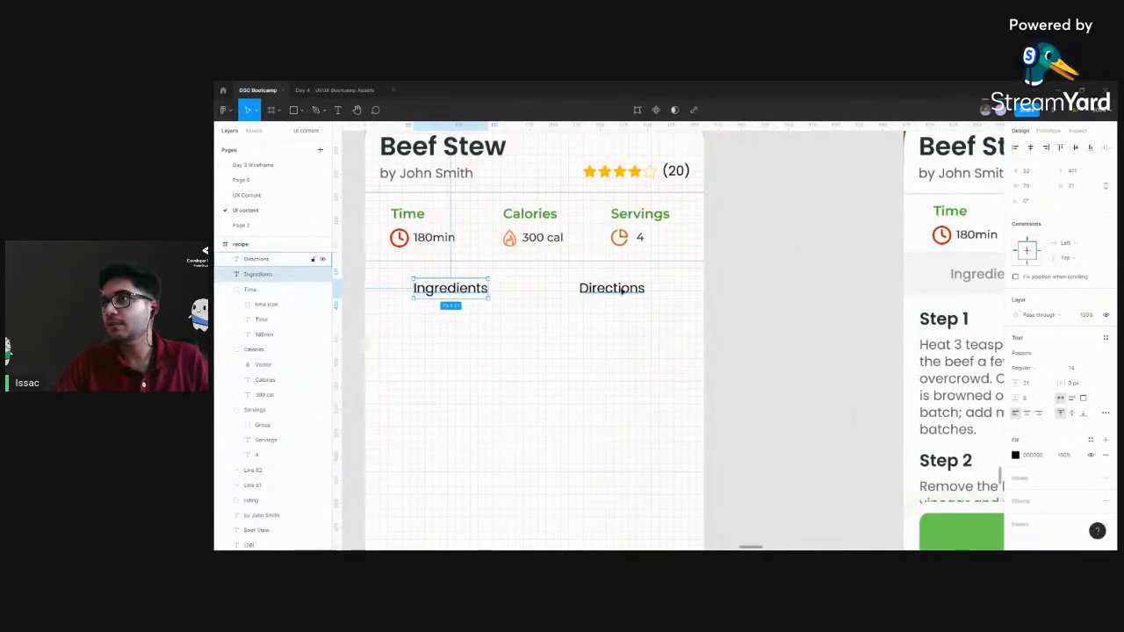
{"action": "left_click", "coordinate": [606, 289]}
{"action": "left_click", "coordinate": [623, 288]}
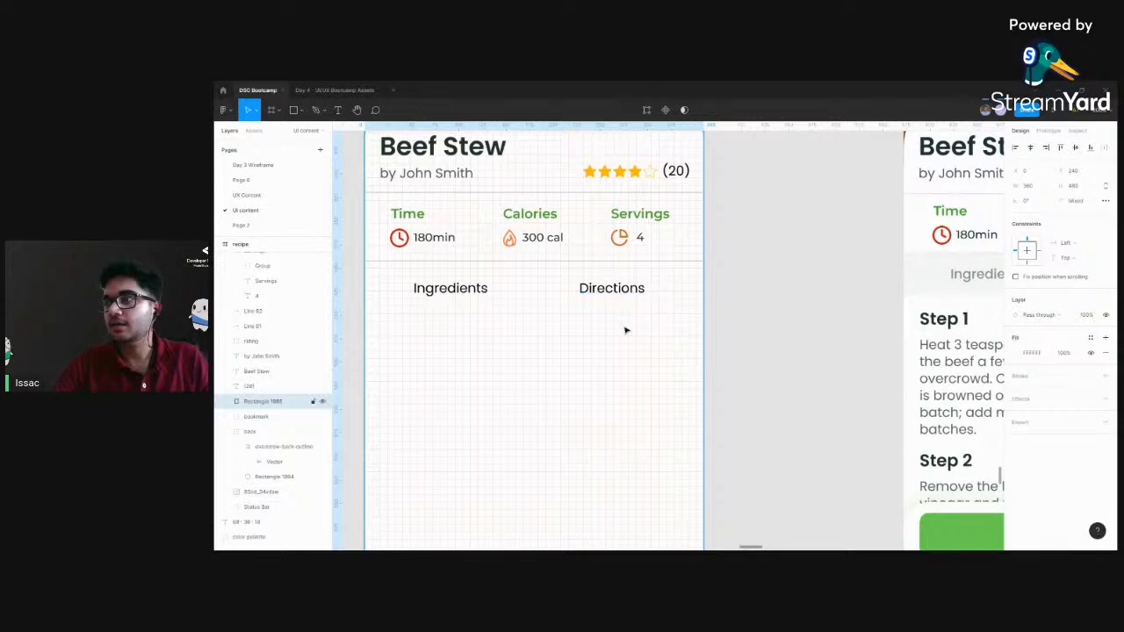
{"action": "left_click", "coordinate": [623, 288]}
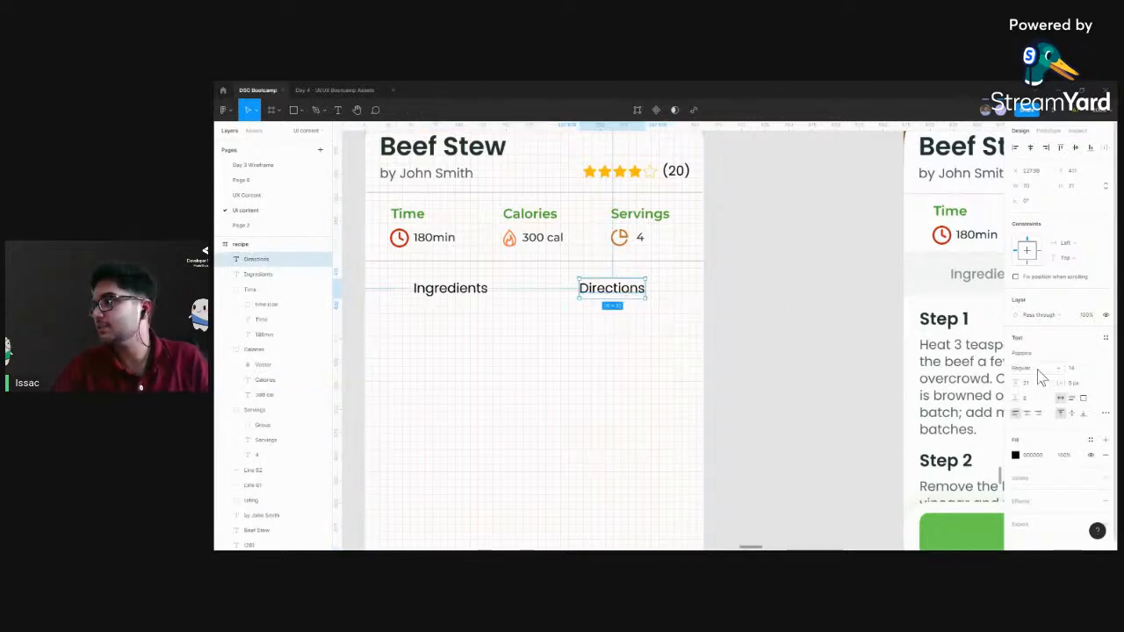
{"action": "left_click", "coordinate": [1040, 378]}
{"action": "left_click", "coordinate": [1040, 383]}
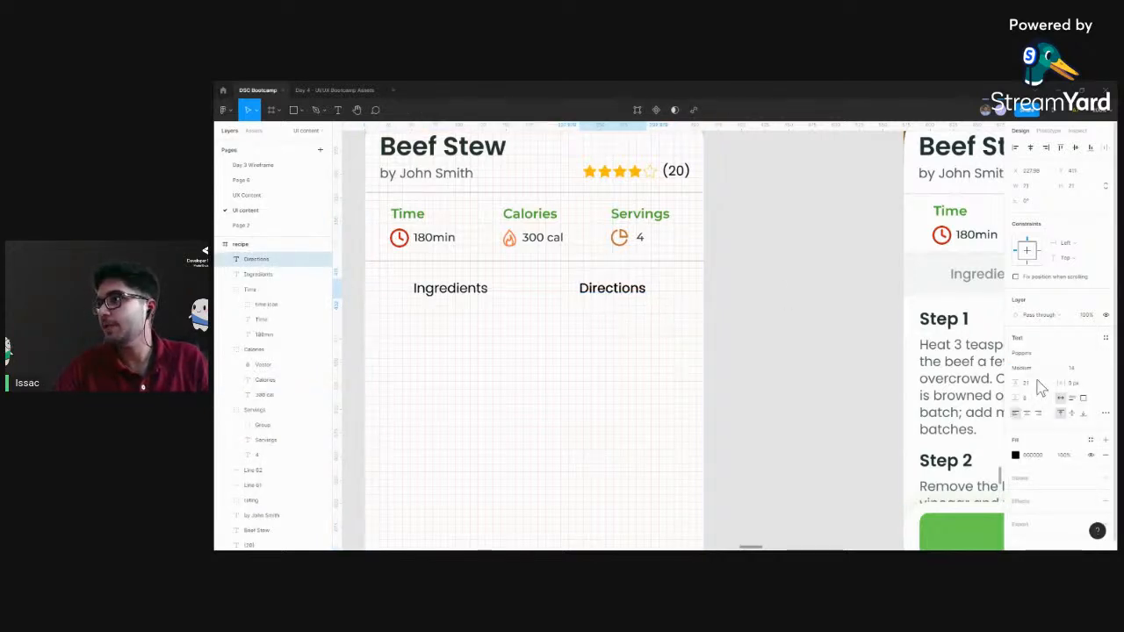
Lower the fill opacity of the "Ingredients" tab label to 50%
{"action": "left_click", "coordinate": [446, 288]}
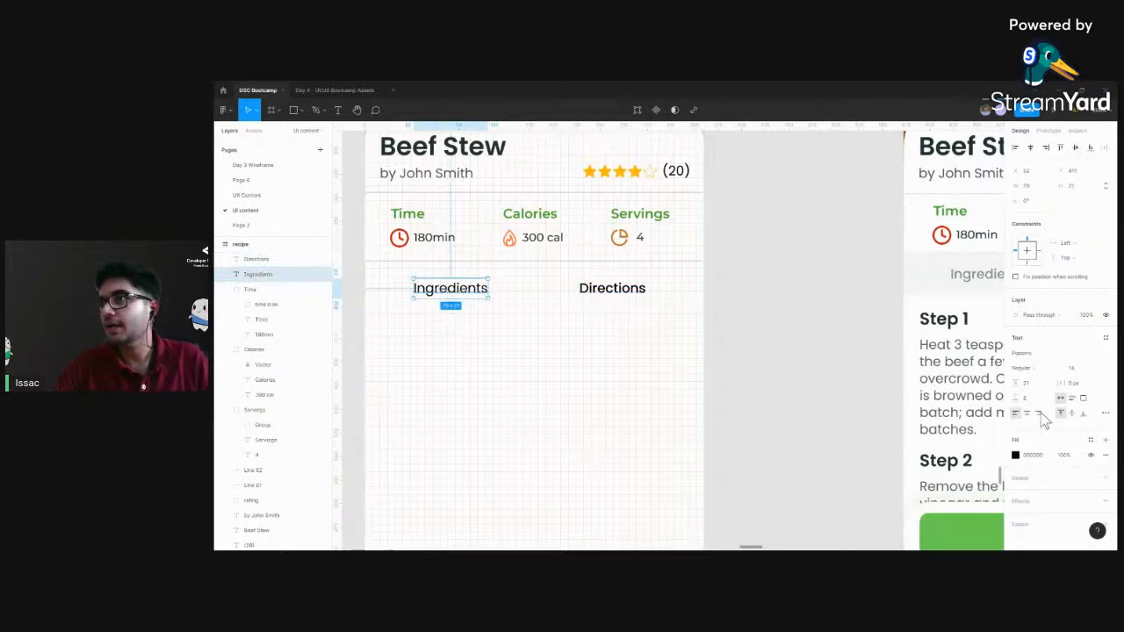
{"action": "left_click", "coordinate": [1063, 455]}
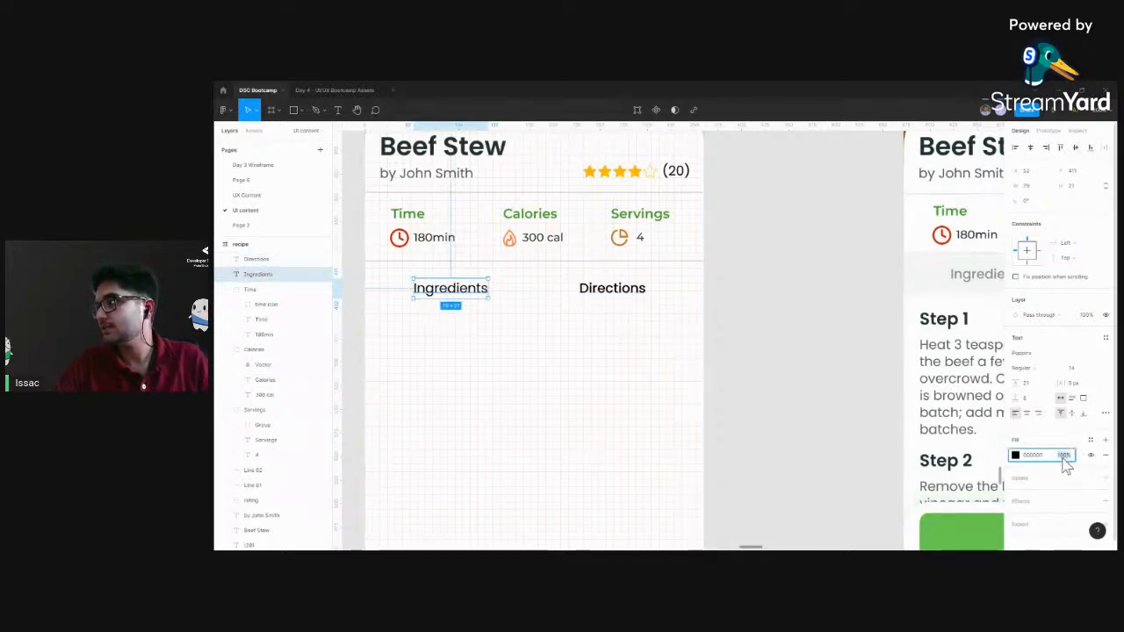
{"action": "key", "text": "Return"}
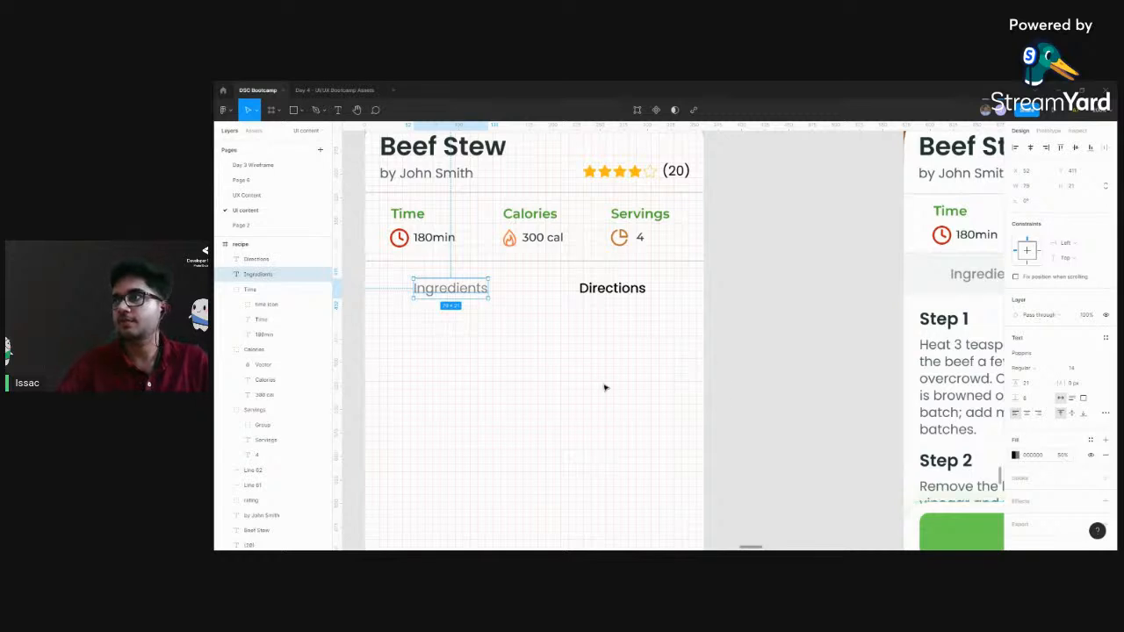
{"action": "left_click", "coordinate": [571, 360]}
{"action": "left_click", "coordinate": [454, 293]}
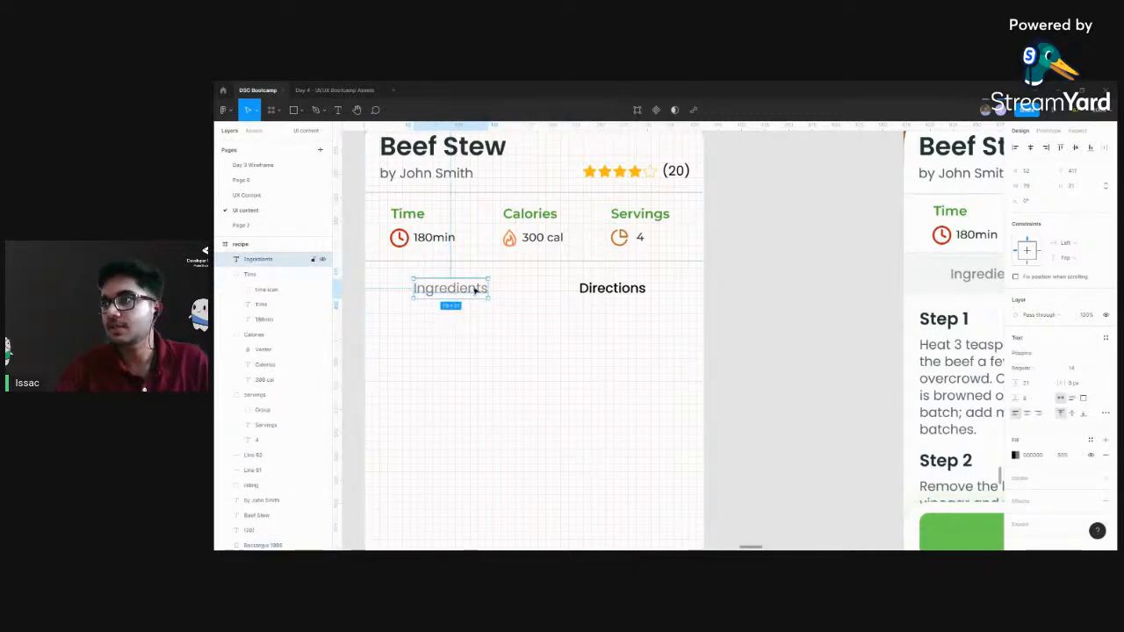
{"action": "left_click", "coordinate": [602, 290]}
{"action": "left_click", "coordinate": [644, 325]}
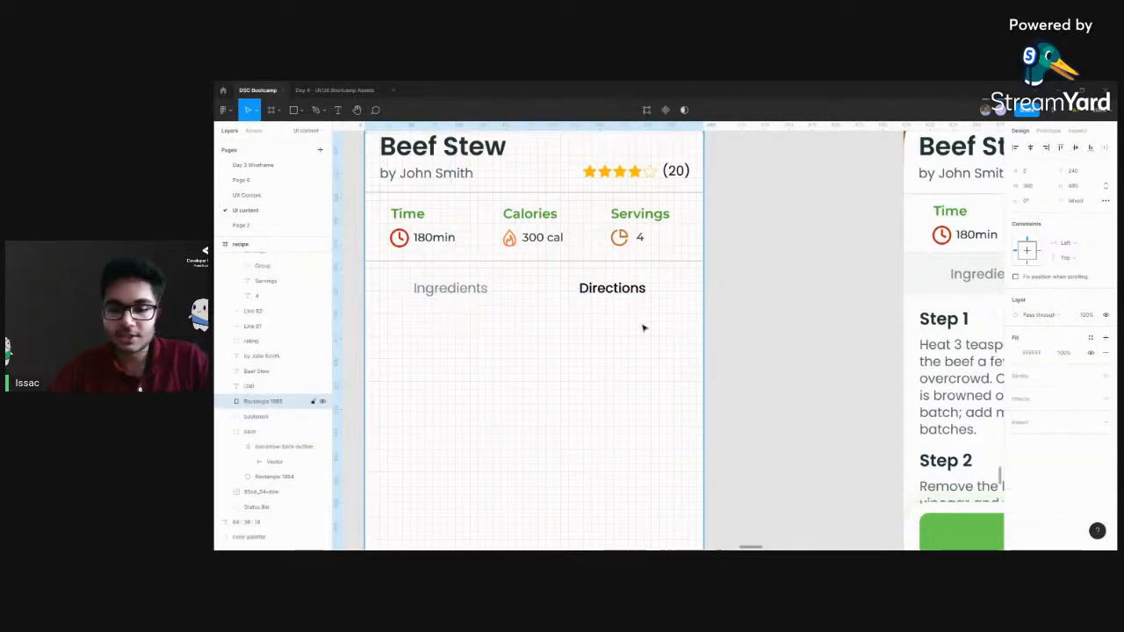
Draw a horizontal underline about 44 px wide beneath the "Directions" label, at about X 240, Y 432
{"action": "key", "text": "p"}
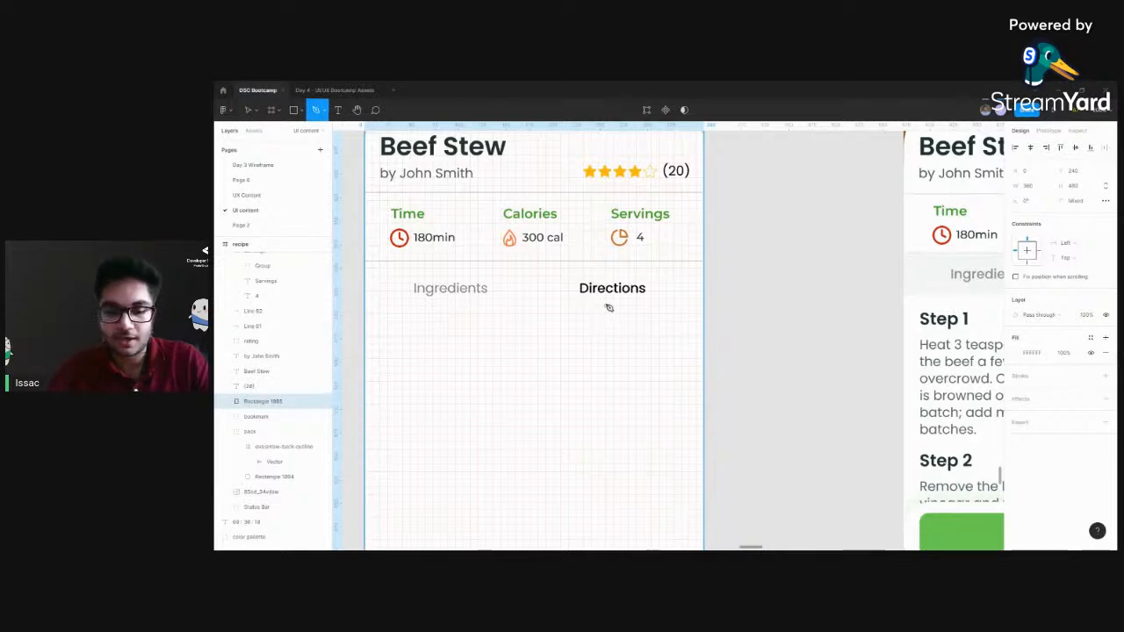
{"action": "key", "text": "l"}
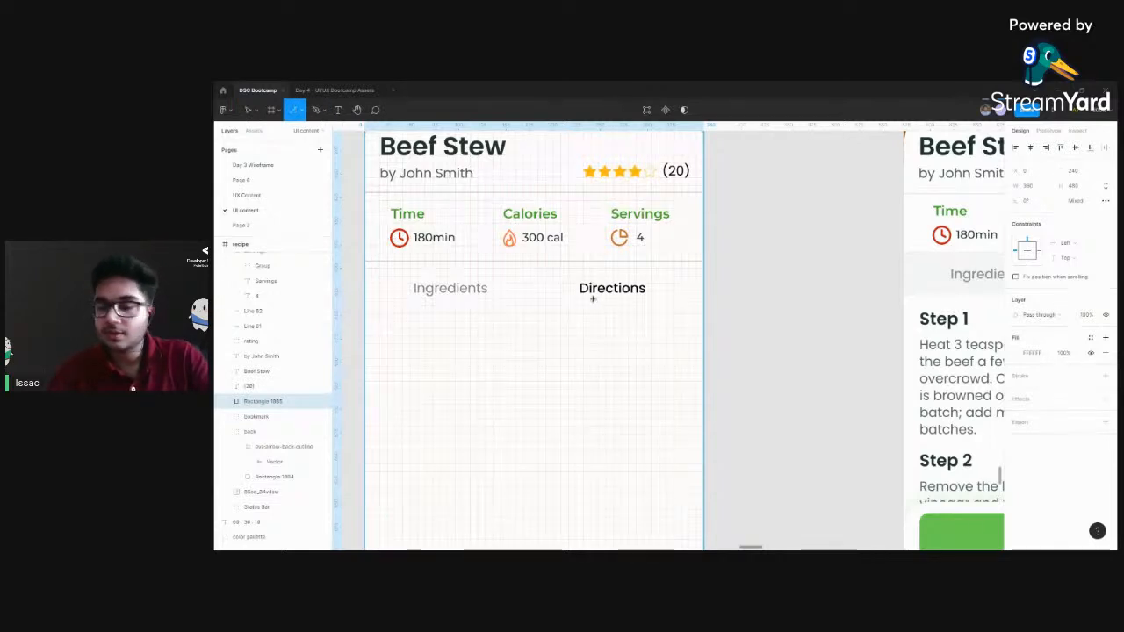
{"action": "left_click_drag", "start_coordinate": [592, 301], "coordinate": [632, 301]}
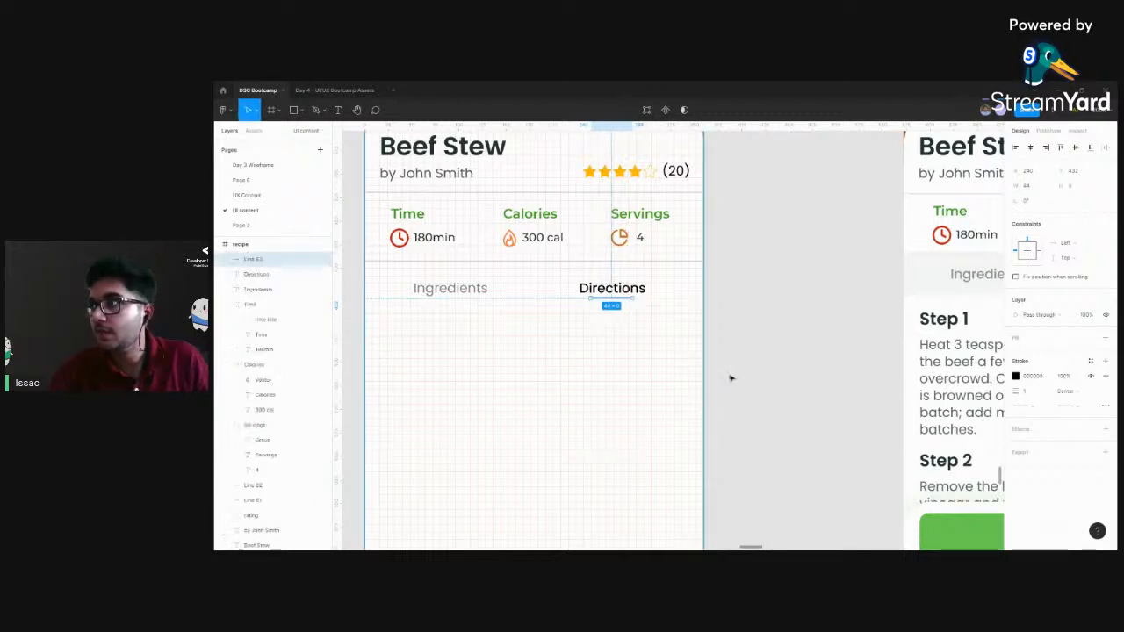
Colour the Directions underline's stroke with the green sampled from the Color Palette swatches
{"action": "left_click", "coordinate": [1017, 378]}
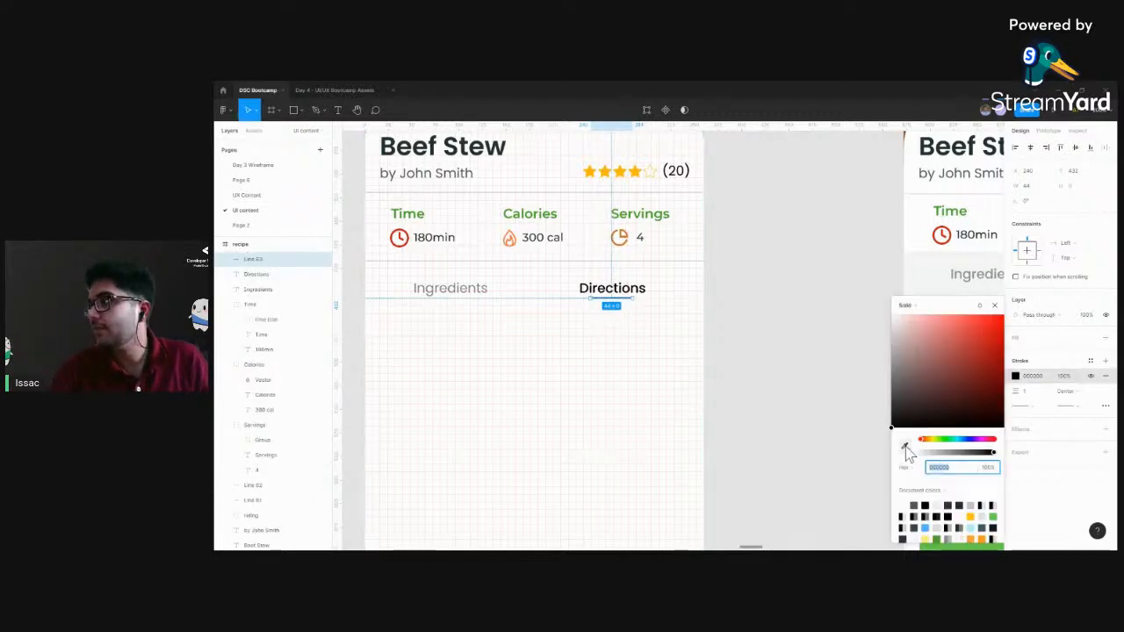
{"action": "left_click", "coordinate": [906, 448]}
{"action": "scroll", "coordinate": [753, 202], "scroll_direction": "down", "scroll_amount": 3}
{"action": "left_click_drag", "start_coordinate": [753, 202], "coordinate": [729, 304]}
{"action": "scroll", "coordinate": [729, 304], "scroll_direction": "down", "scroll_amount": 3}
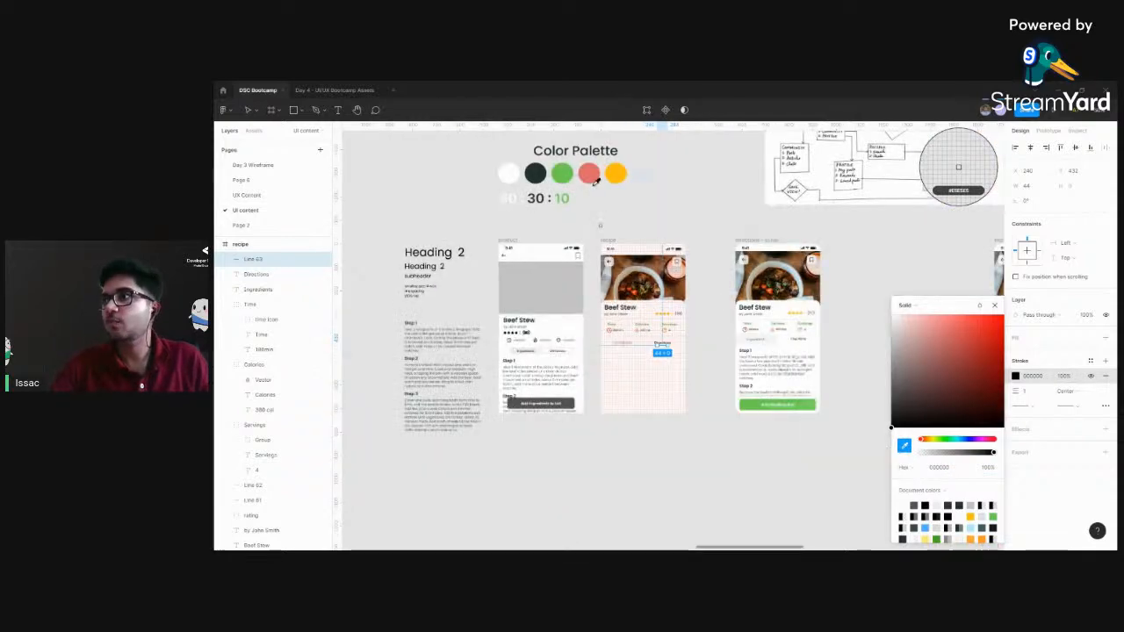
{"action": "left_click", "coordinate": [562, 172]}
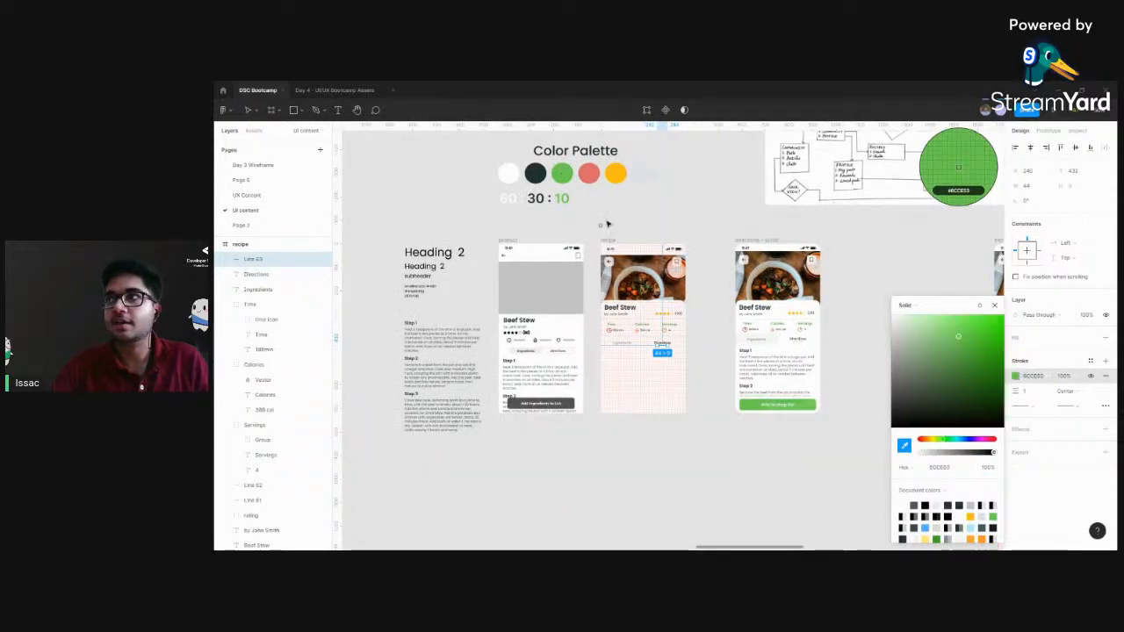
{"action": "left_click", "coordinate": [667, 206]}
Compare the recipe frame with the finished reference frame and inspect the text settings of its author line and Beef Stew title
{"action": "scroll", "coordinate": [715, 394], "scroll_direction": "up", "scroll_amount": 5}
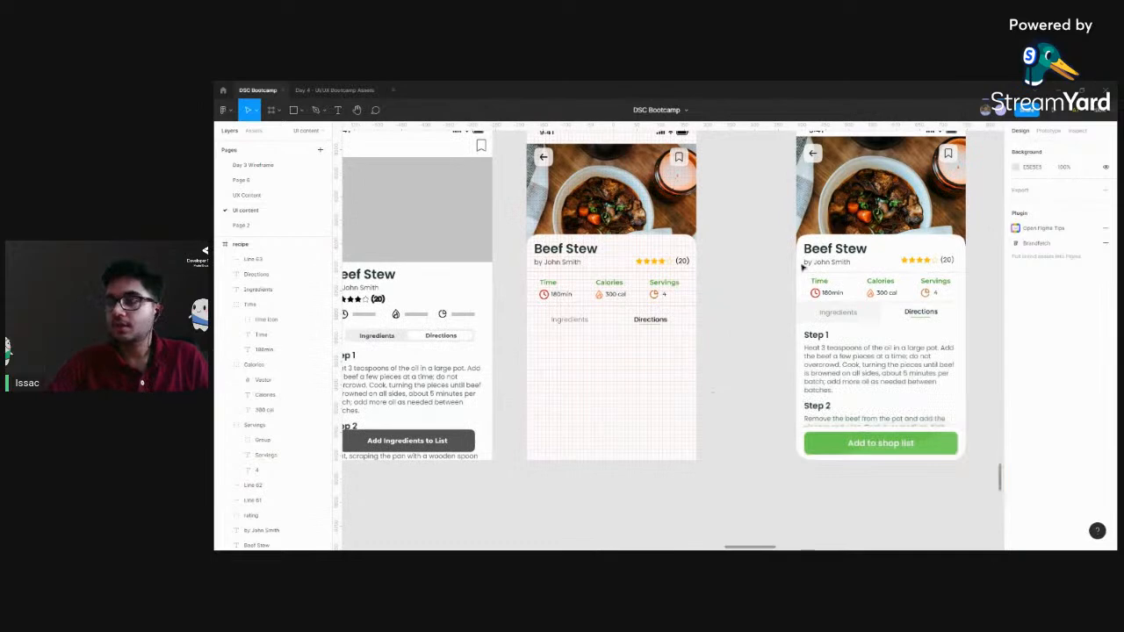
{"action": "scroll", "coordinate": [715, 394], "scroll_direction": "right", "scroll_amount": 3}
{"action": "scroll", "coordinate": [715, 394], "scroll_direction": "up", "scroll_amount": 2}
{"action": "scroll", "coordinate": [679, 284], "scroll_direction": "down", "scroll_amount": 2}
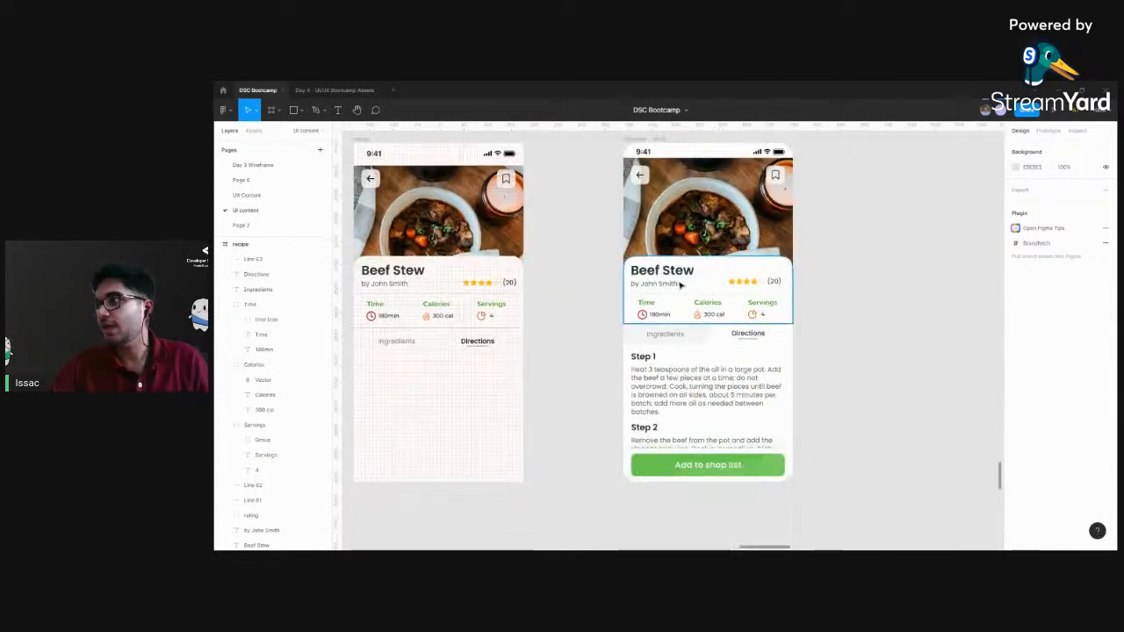
{"action": "left_click", "coordinate": [675, 278]}
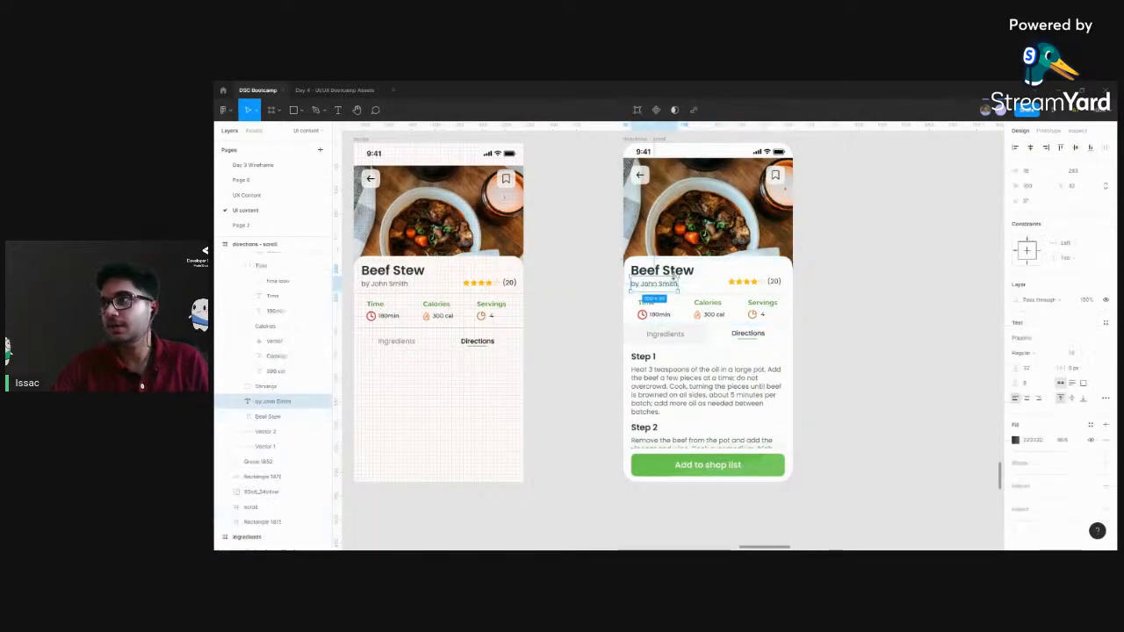
{"action": "left_click", "coordinate": [688, 270]}
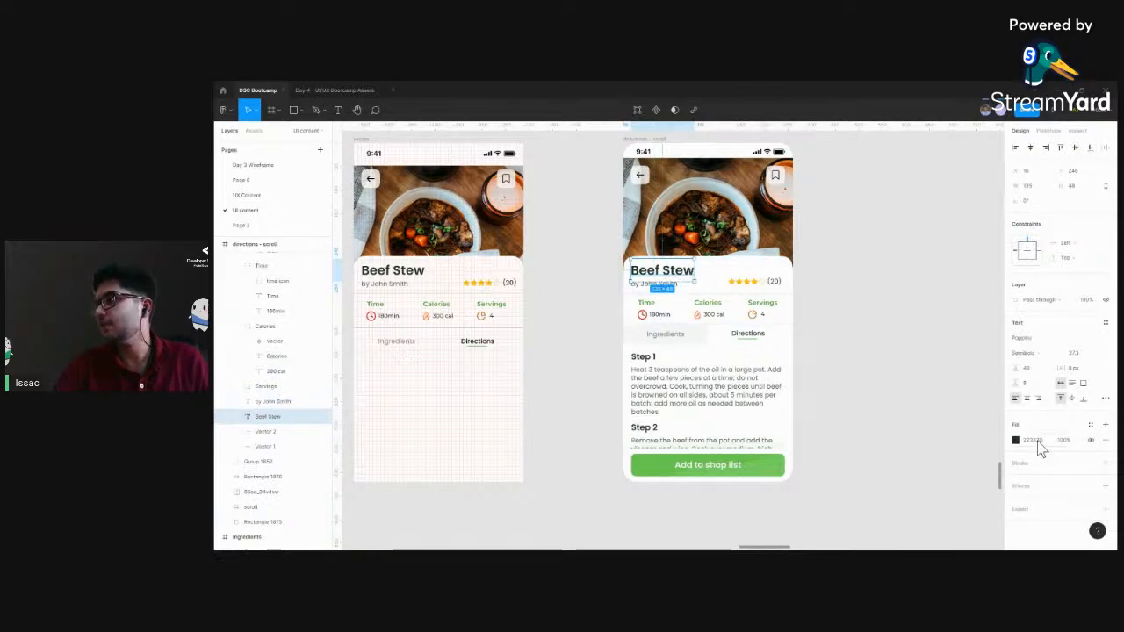
{"action": "scroll", "coordinate": [544, 334], "scroll_direction": "left", "scroll_amount": 3}
{"action": "scroll", "coordinate": [544, 334], "scroll_direction": "up", "scroll_amount": 1}
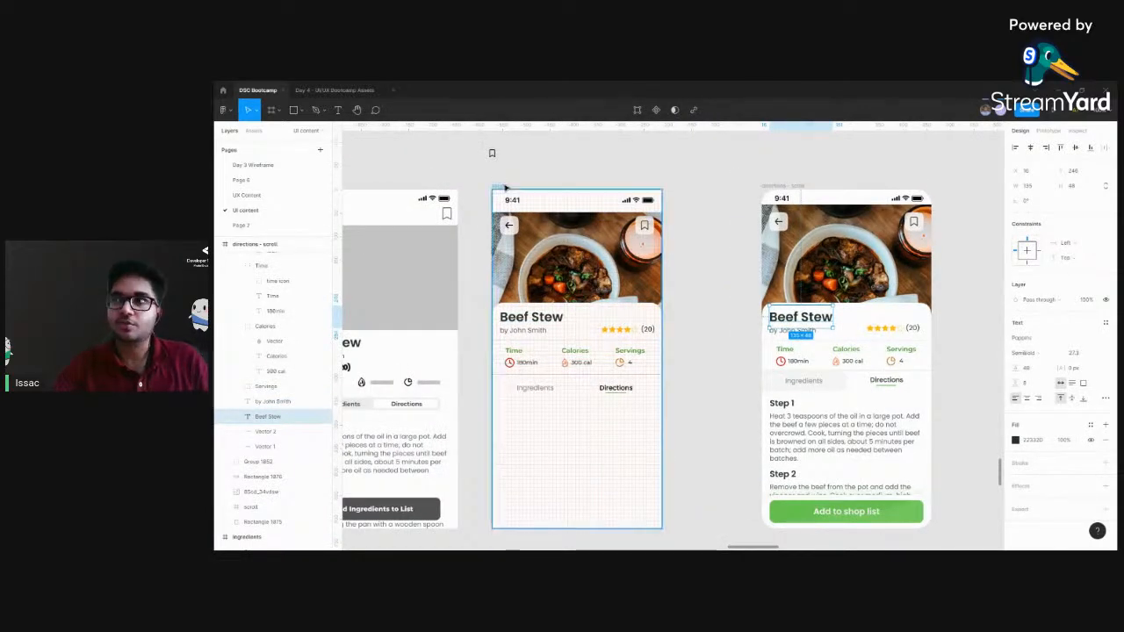
Review the grouped Step 1 to Step 3 directions text and the wireframe against the recipe frame's empty area
{"action": "left_click", "coordinate": [503, 185]}
{"action": "scroll", "coordinate": [555, 280], "scroll_direction": "up", "scroll_amount": 1}
{"action": "scroll", "coordinate": [555, 280], "scroll_direction": "left", "scroll_amount": 1}
{"action": "left_click_drag", "start_coordinate": [505, 169], "coordinate": [531, 178]}
{"action": "left_click", "coordinate": [740, 334]}
{"action": "scroll", "coordinate": [740, 334], "scroll_direction": "down", "scroll_amount": 1}
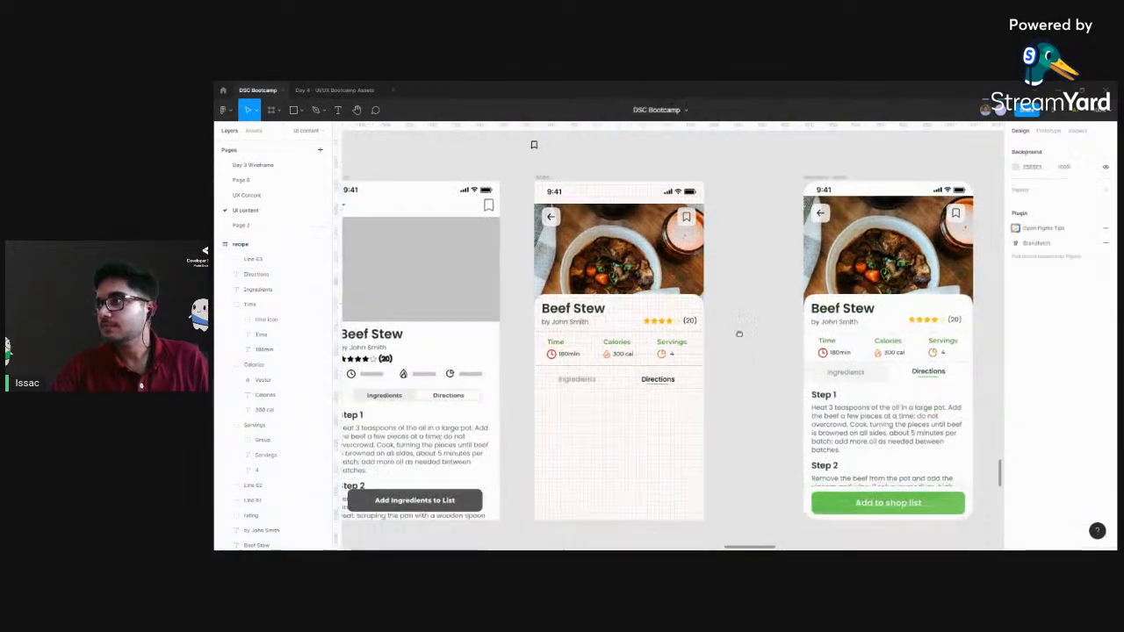
{"action": "scroll", "coordinate": [728, 355], "scroll_direction": "down", "scroll_amount": 2}
{"action": "scroll", "coordinate": [861, 401], "scroll_direction": "left", "scroll_amount": 5}
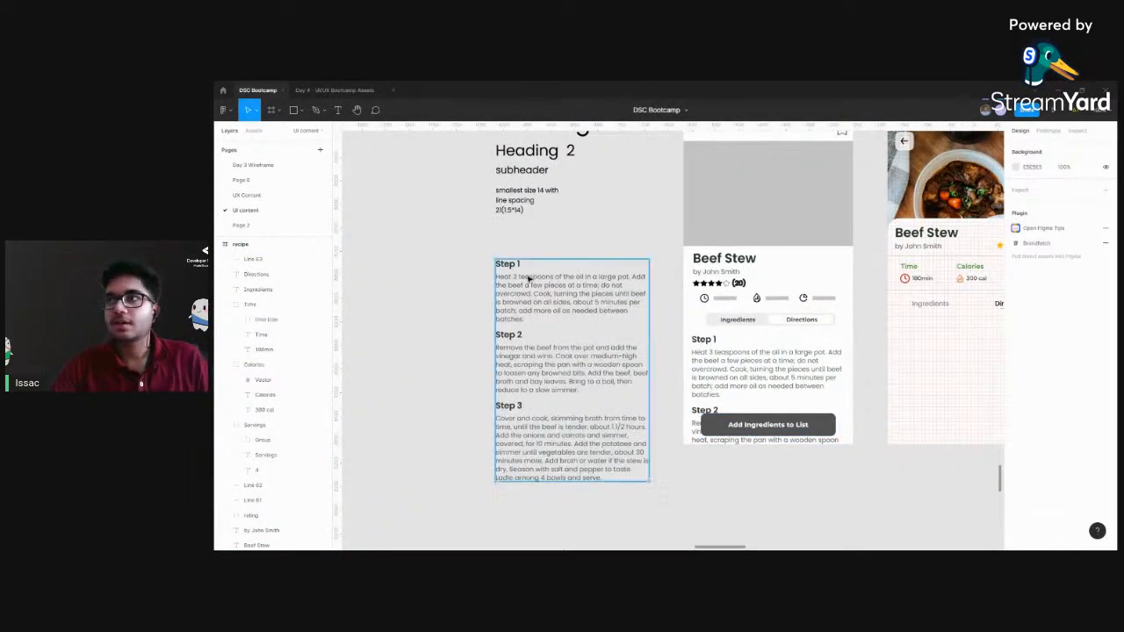
{"action": "left_click", "coordinate": [527, 278]}
{"action": "scroll", "coordinate": [548, 319], "scroll_direction": "right", "scroll_amount": 5}
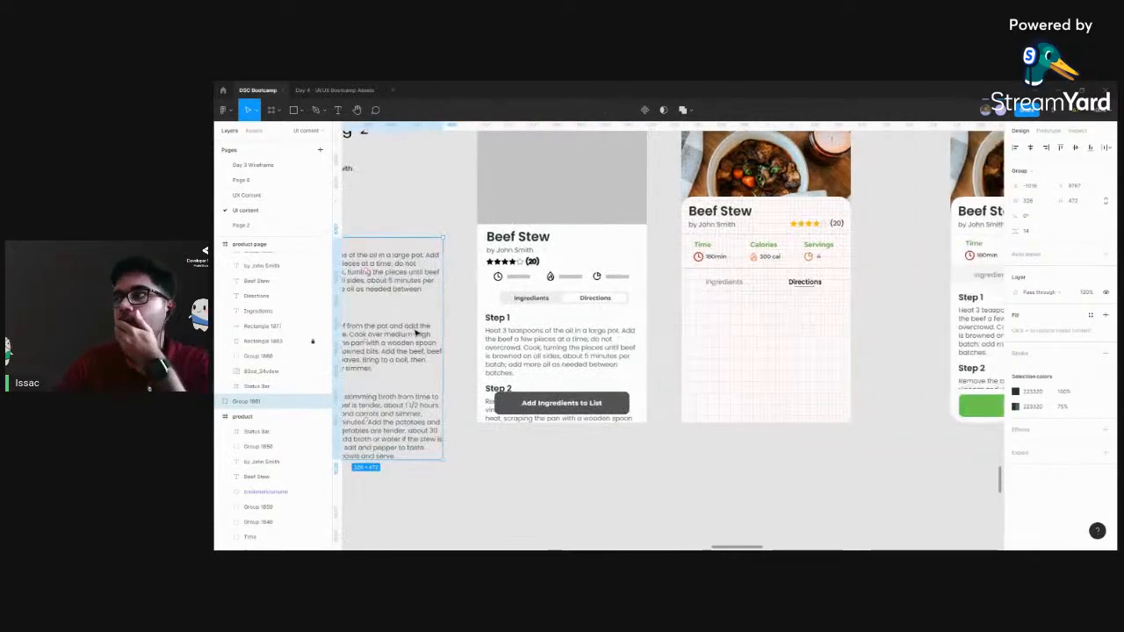
{"action": "scroll", "coordinate": [561, 325], "scroll_direction": "left", "scroll_amount": 2}
{"action": "scroll", "coordinate": [618, 328], "scroll_direction": "right", "scroll_amount": 2}
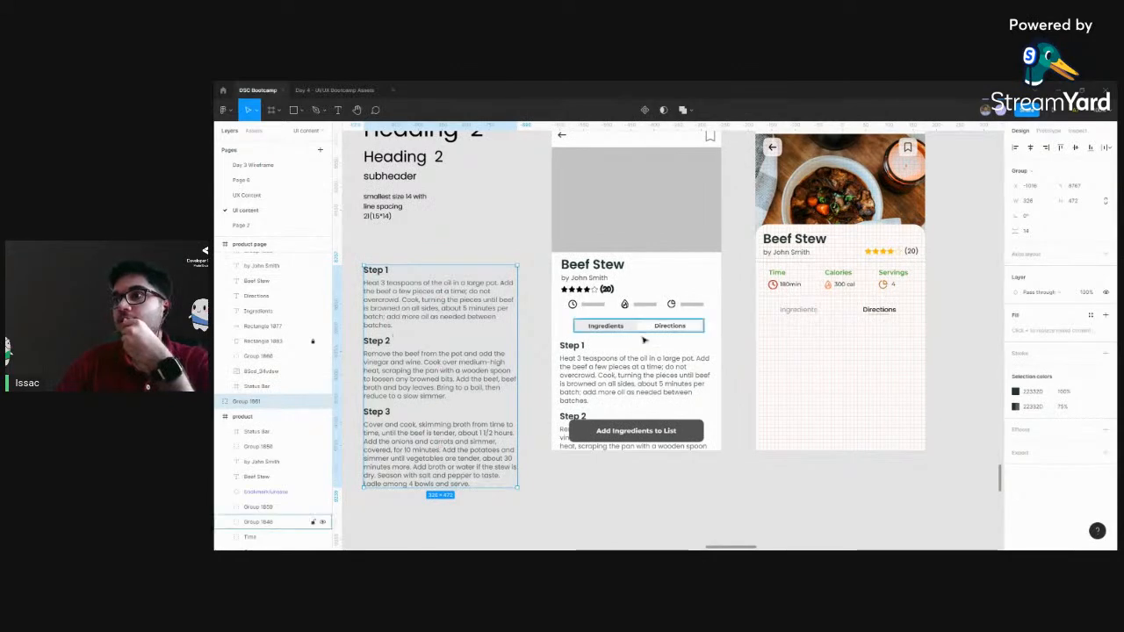
{"action": "scroll", "coordinate": [599, 365], "scroll_direction": "right", "scroll_amount": 6}
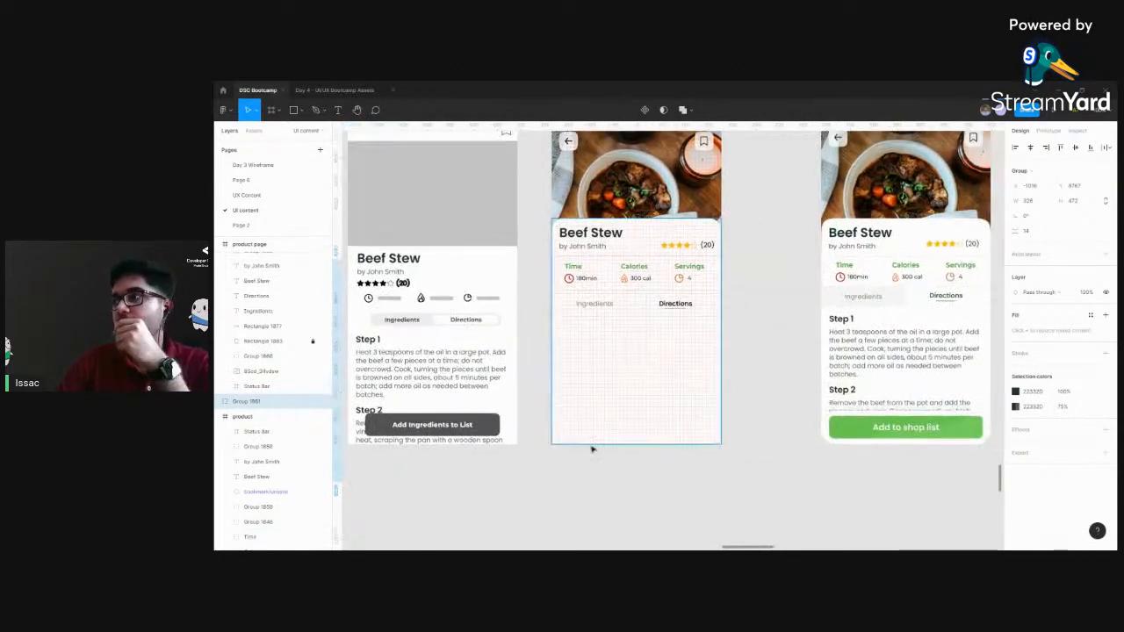
Examine the reference frame's "Add to shop list" button group and the empty lower end of the recipe frame
{"action": "left_click", "coordinate": [899, 435]}
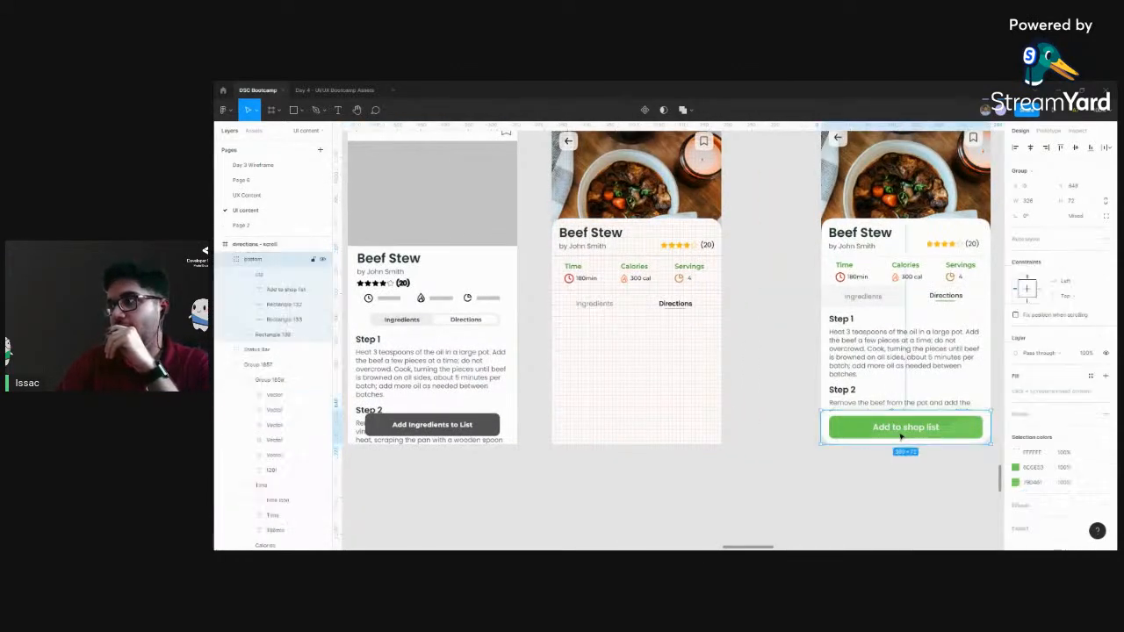
{"action": "left_click", "coordinate": [677, 417]}
{"action": "left_click", "coordinate": [783, 419]}
{"action": "left_click_drag", "start_coordinate": [782, 418], "coordinate": [599, 419]}
{"action": "key", "text": "ctrl+plus"}
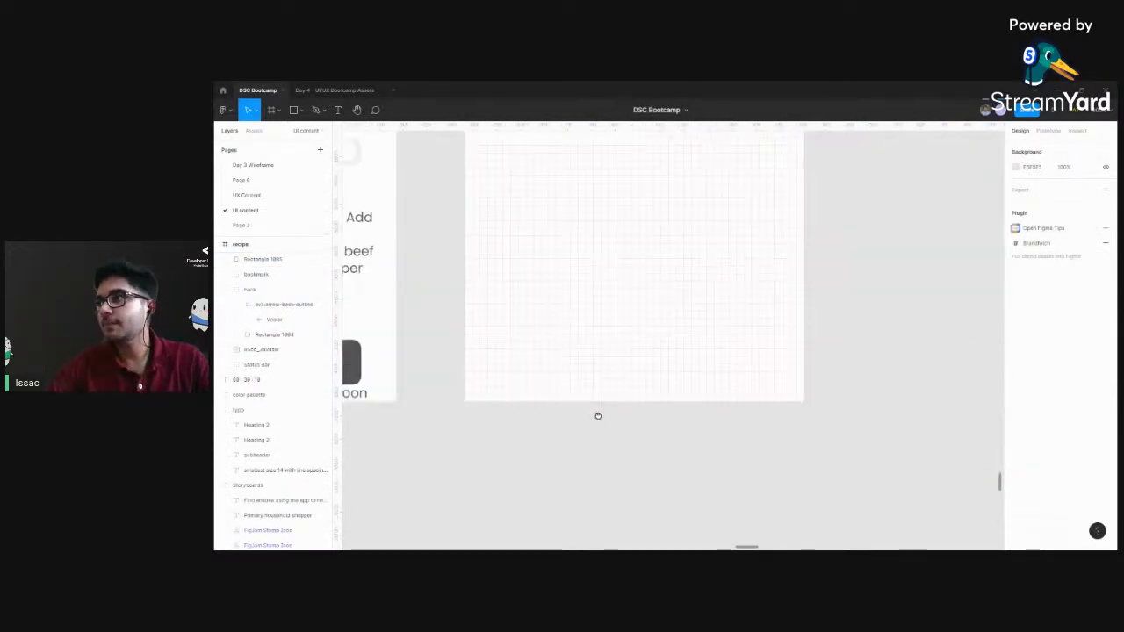
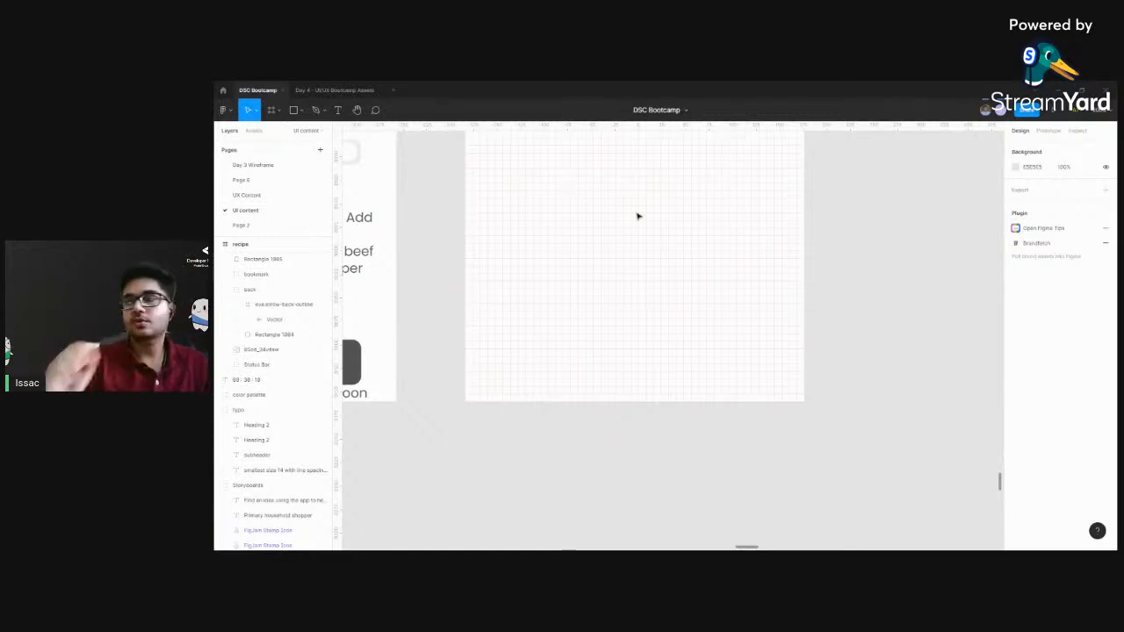
Draw a rectangle about 328 × 42.5 across the empty lower end of the recipe frame, inside its side margins
{"action": "left_click", "coordinate": [644, 297]}
{"action": "left_click", "coordinate": [923, 319]}
{"action": "scroll", "coordinate": [861, 366], "scroll_direction": "left", "scroll_amount": 1}
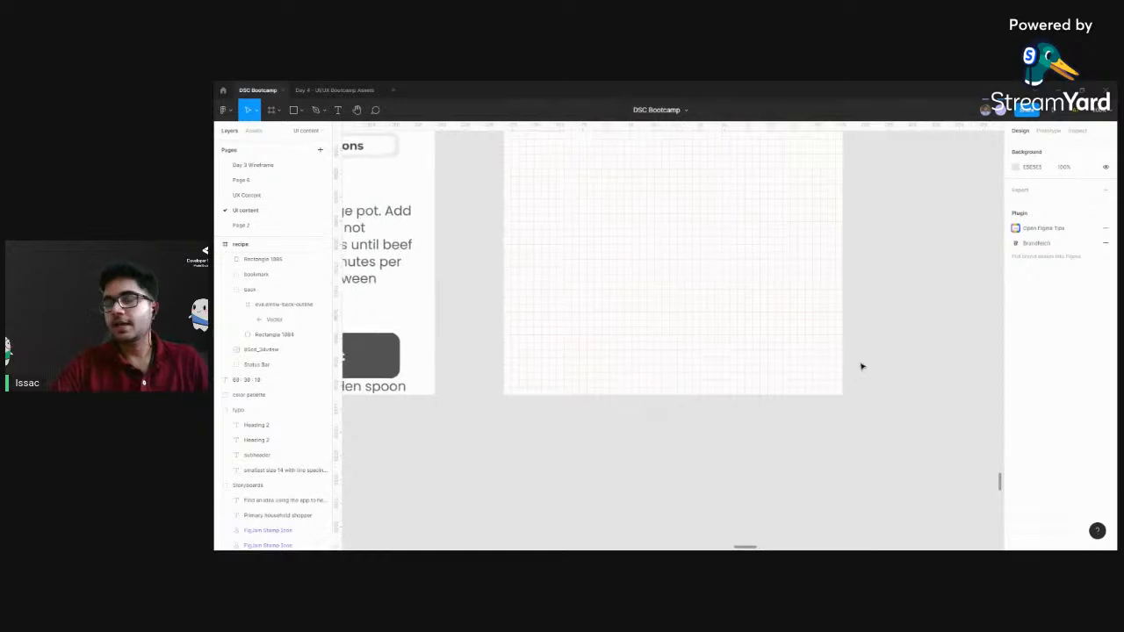
{"action": "scroll", "coordinate": [658, 457], "scroll_direction": "left", "scroll_amount": 2}
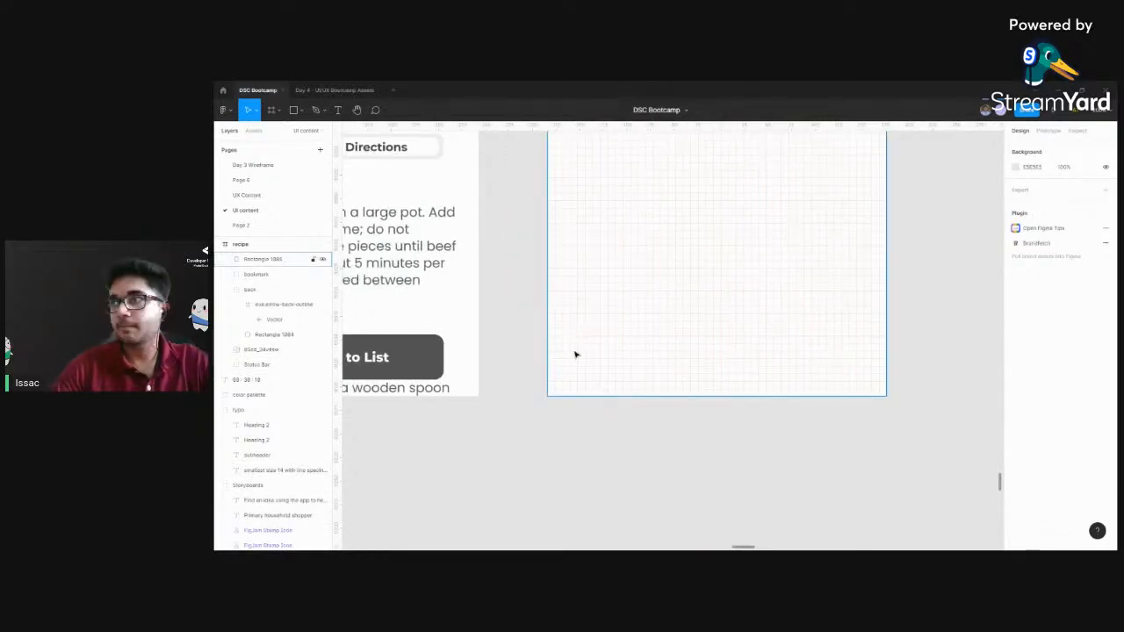
{"action": "key", "text": "r"}
{"action": "mouse_move", "coordinate": [562, 336]}
{"action": "left_mouse_down"}
{"action": "mouse_move", "coordinate": [682, 394]}
{"action": "mouse_move", "coordinate": [871, 384]}
{"action": "left_mouse_up"}
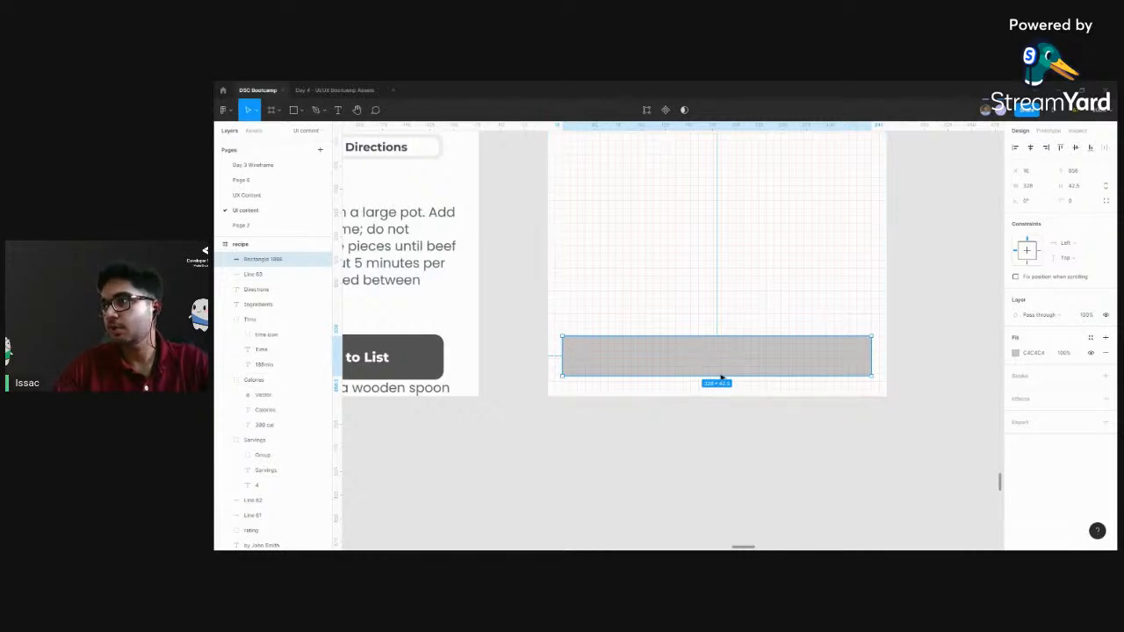
Set the new rectangle's height to 48 and move it slightly up from the recipe frame's bottom edge
{"action": "left_click", "coordinate": [1082, 187]}
{"action": "type", "text": "48"}
{"action": "key", "text": "Return"}
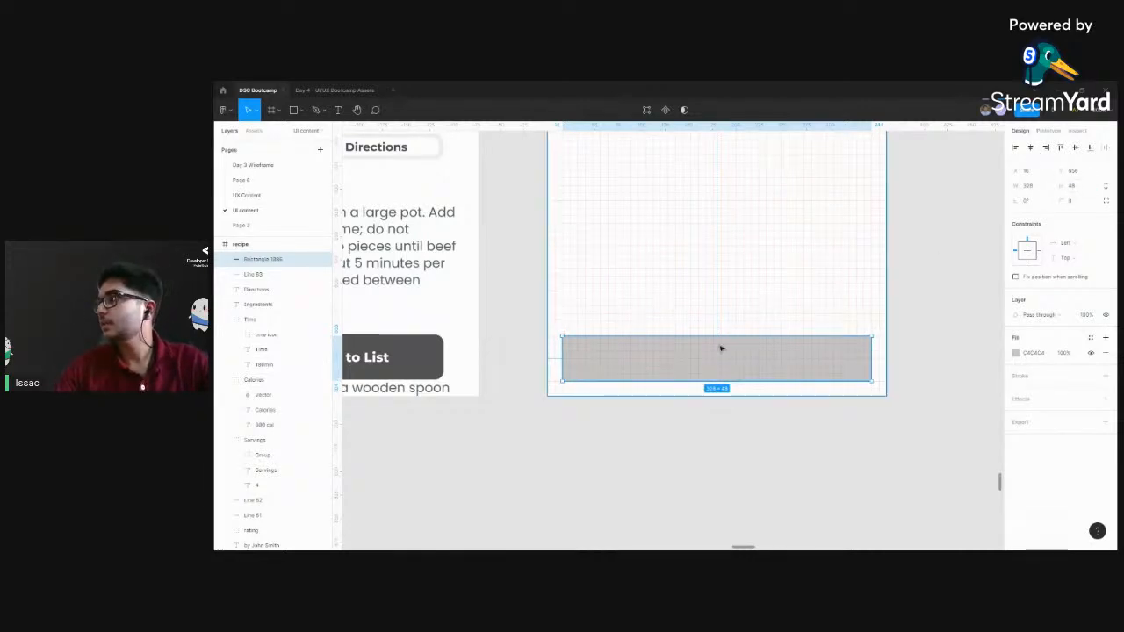
{"action": "left_click_drag", "start_coordinate": [727, 371], "coordinate": [727, 365]}
{"action": "left_click", "coordinate": [857, 407]}
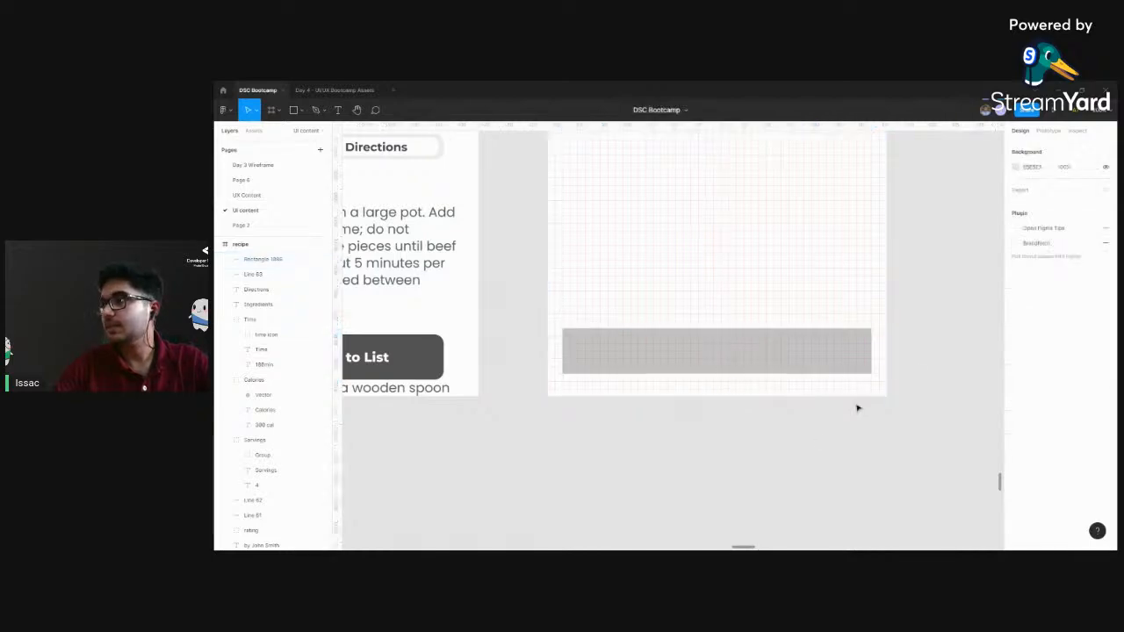
Round the button rectangle's corners with a radius of 10
{"action": "left_click", "coordinate": [844, 340]}
{"action": "scroll", "coordinate": [798, 340], "scroll_direction": "down", "scroll_amount": 3}
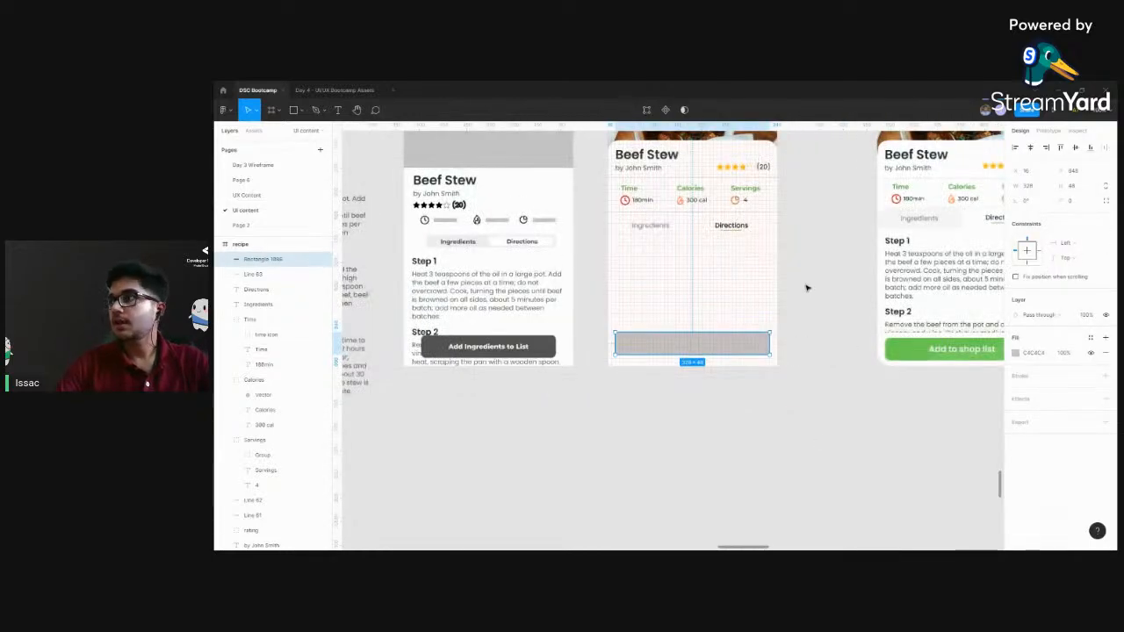
{"action": "scroll", "coordinate": [790, 316], "scroll_direction": "up", "scroll_amount": 1}
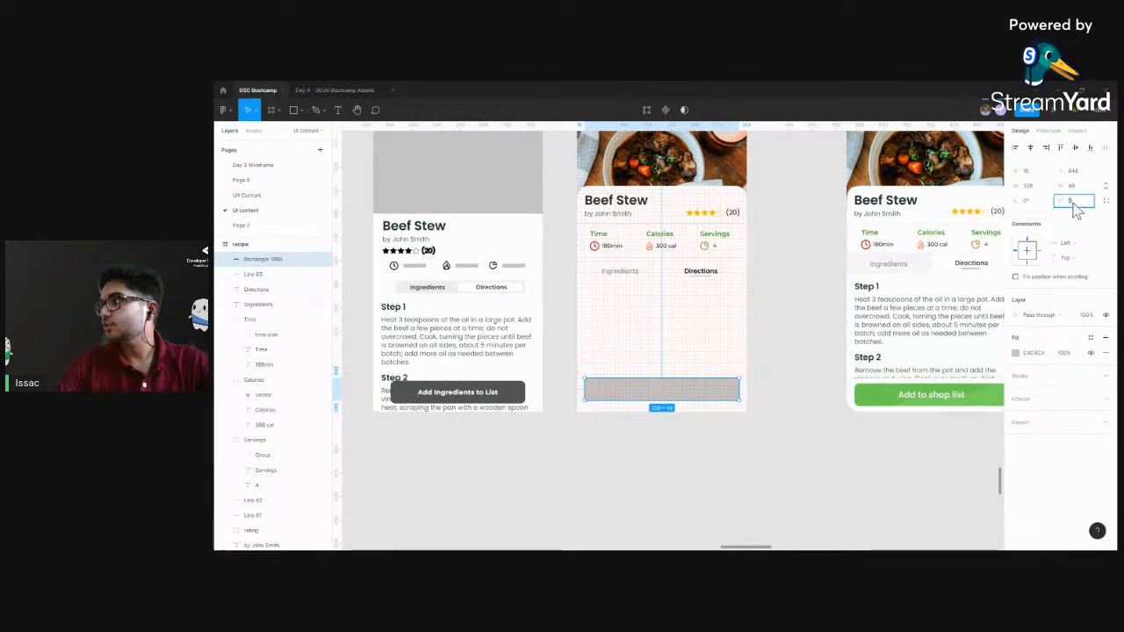
{"action": "type", "text": "10"}
{"action": "key", "text": "Return"}
{"action": "left_click_drag", "start_coordinate": [684, 296], "coordinate": [697, 318]}
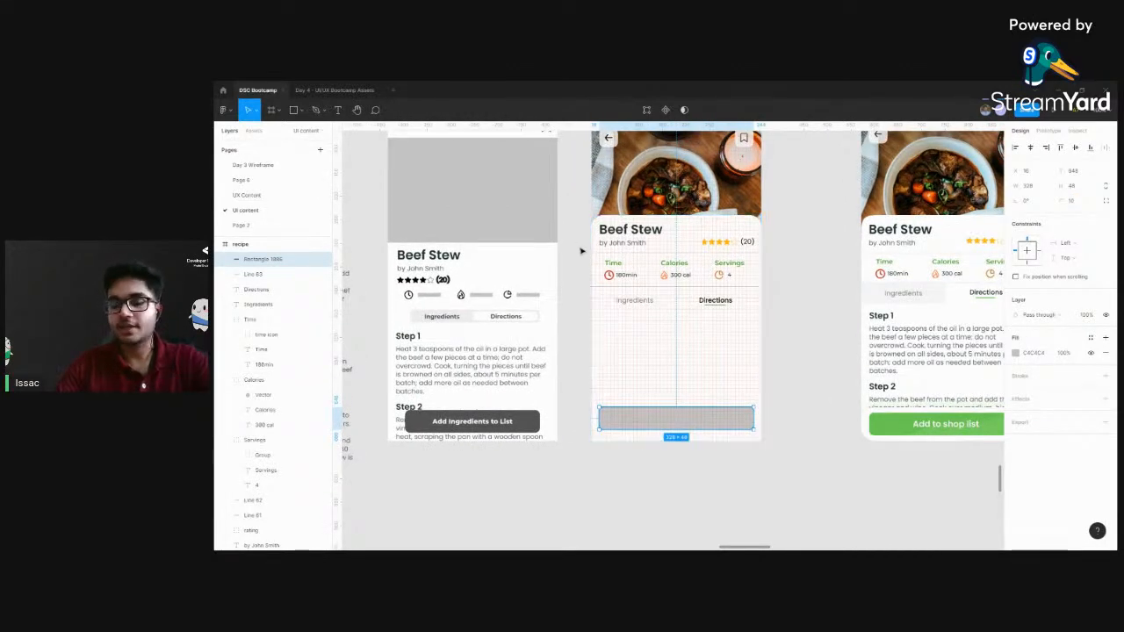
Fill the button rectangle with the green sampled from the Color Palette swatches
{"action": "scroll", "coordinate": [612, 163], "scroll_direction": "up", "scroll_amount": 3}
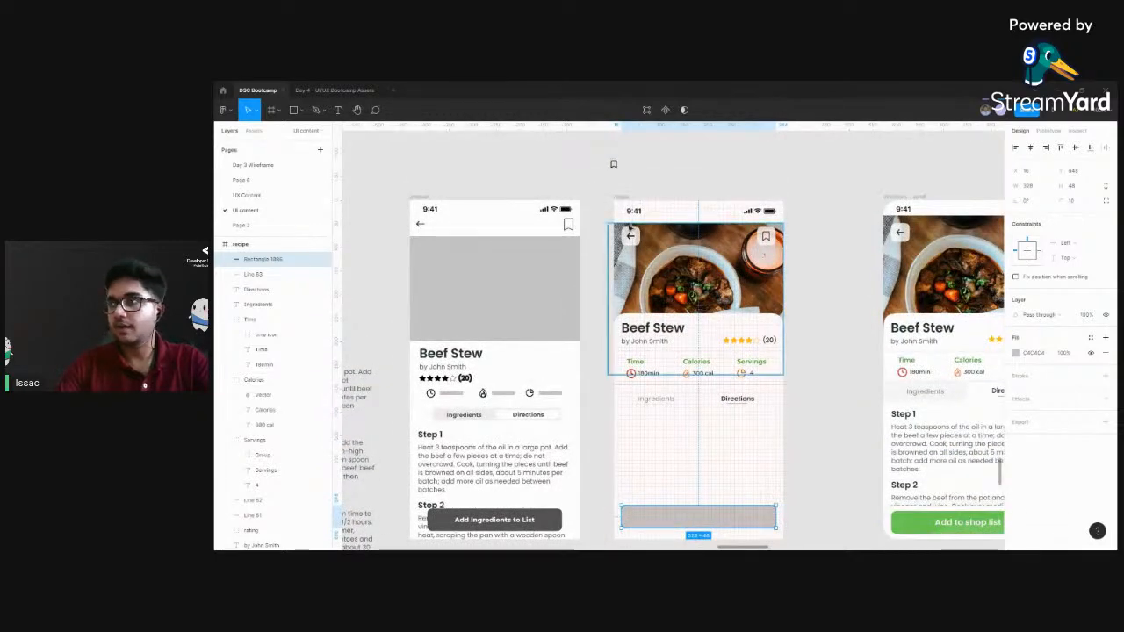
{"action": "key", "text": "i"}
{"action": "scroll", "coordinate": [623, 178], "scroll_direction": "up", "scroll_amount": 3}
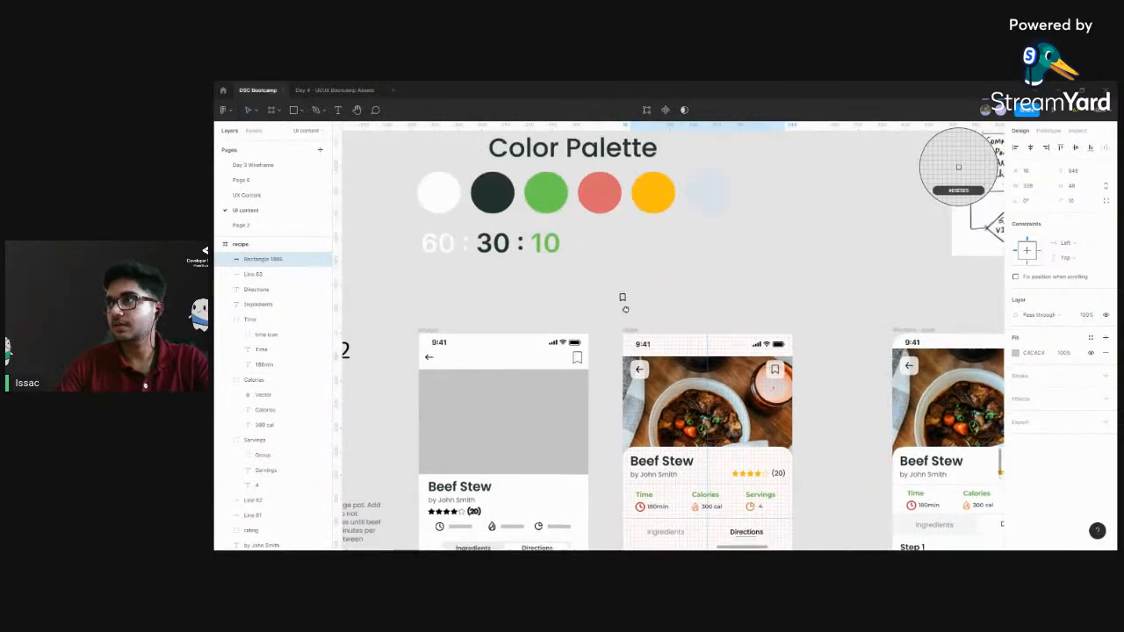
{"action": "left_click", "coordinate": [553, 188]}
{"action": "left_click_drag", "start_coordinate": [834, 308], "coordinate": [825, 143]}
{"action": "left_click", "coordinate": [822, 431]}
{"action": "left_click_drag", "start_coordinate": [799, 400], "coordinate": [794, 389]}
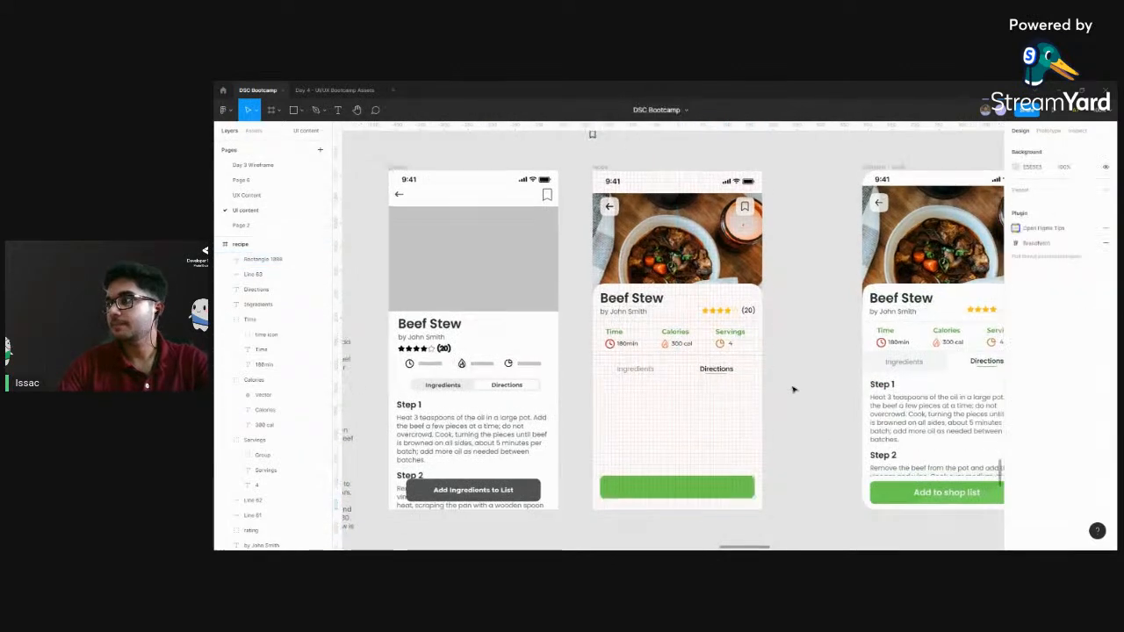
Add a text box reading "add to shop list" in the middle of the green button
{"action": "scroll", "coordinate": [777, 389], "scroll_direction": "down", "scroll_amount": 3}
{"action": "scroll", "coordinate": [661, 395], "scroll_direction": "up", "scroll_amount": 5}
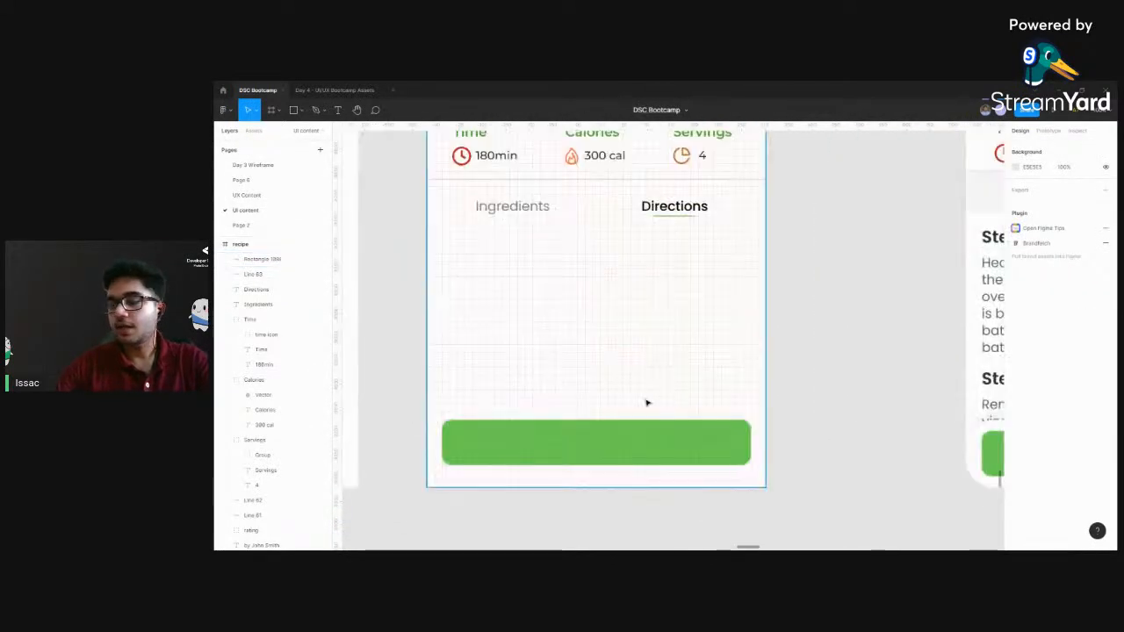
{"action": "left_click_drag", "start_coordinate": [656, 395], "coordinate": [763, 313]}
{"action": "key", "text": "t"}
{"action": "left_click_drag", "start_coordinate": [635, 342], "coordinate": [788, 368]}
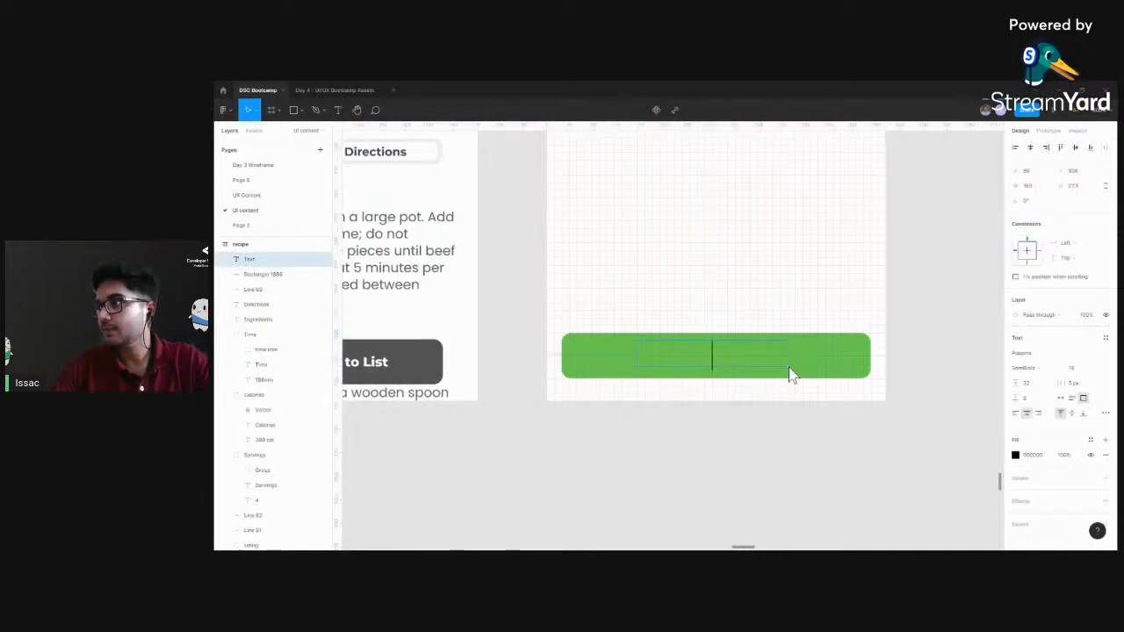
{"action": "type", "text": "a"}
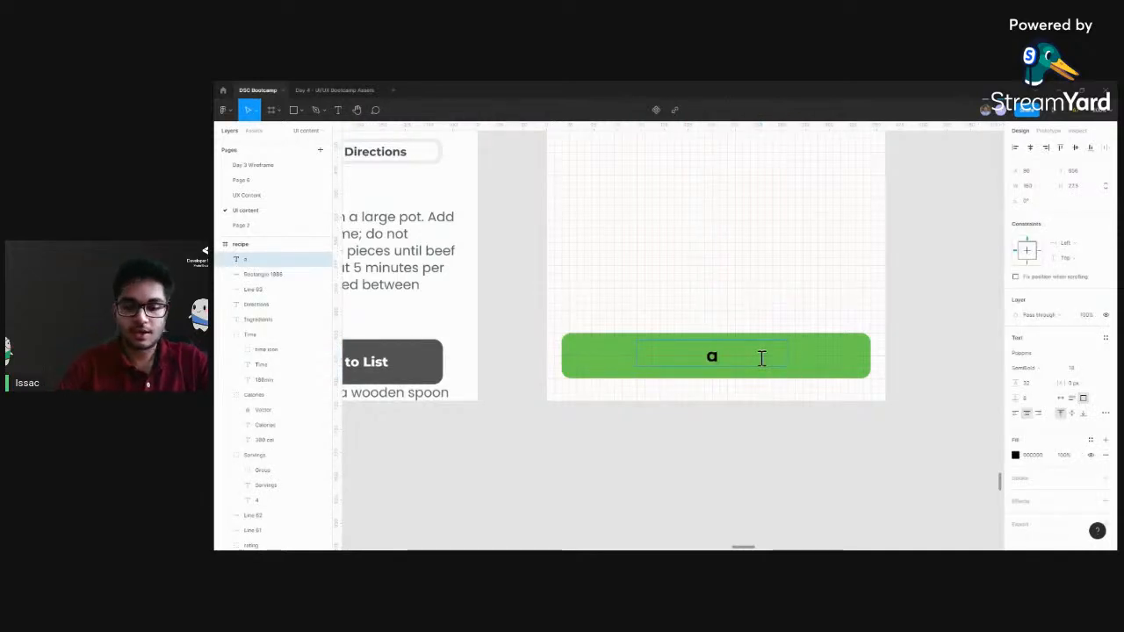
{"action": "type", "text": "dd to "}
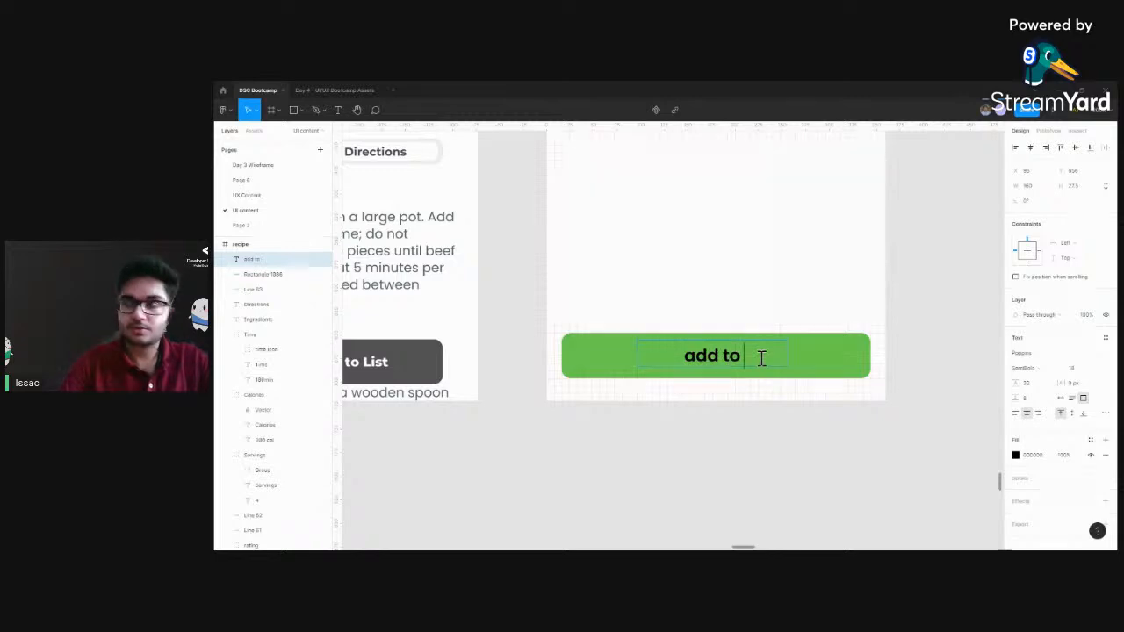
{"action": "type", "text": "shop list"}
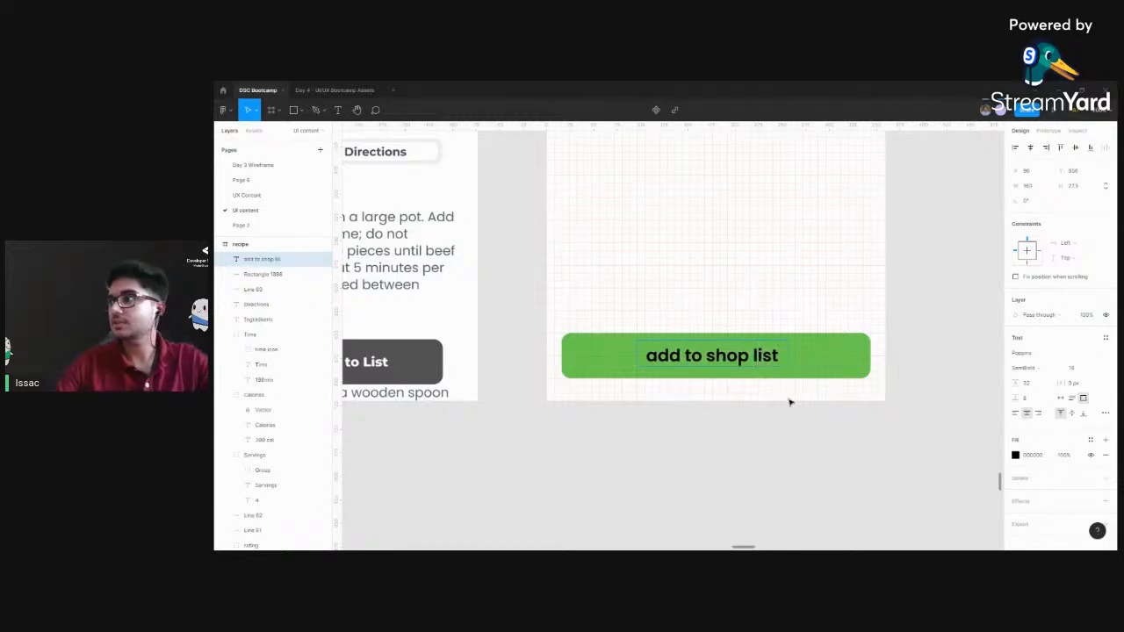
{"action": "key", "text": "Escape"}
Change the button label's fill colour to white (FFFFFF)
{"action": "left_click", "coordinate": [1029, 455]}
{"action": "type", "text": "f"}
{"action": "key", "text": "Return"}
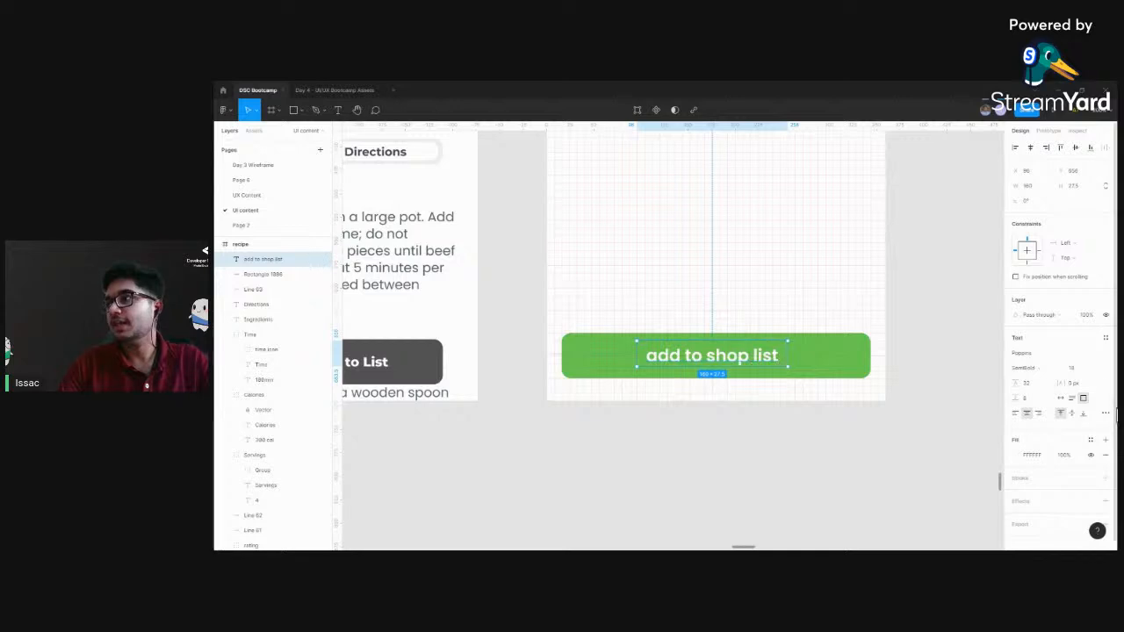
Set the button label's letter case to title case in its type details, after trying uppercase
{"action": "left_click", "coordinate": [1105, 413]}
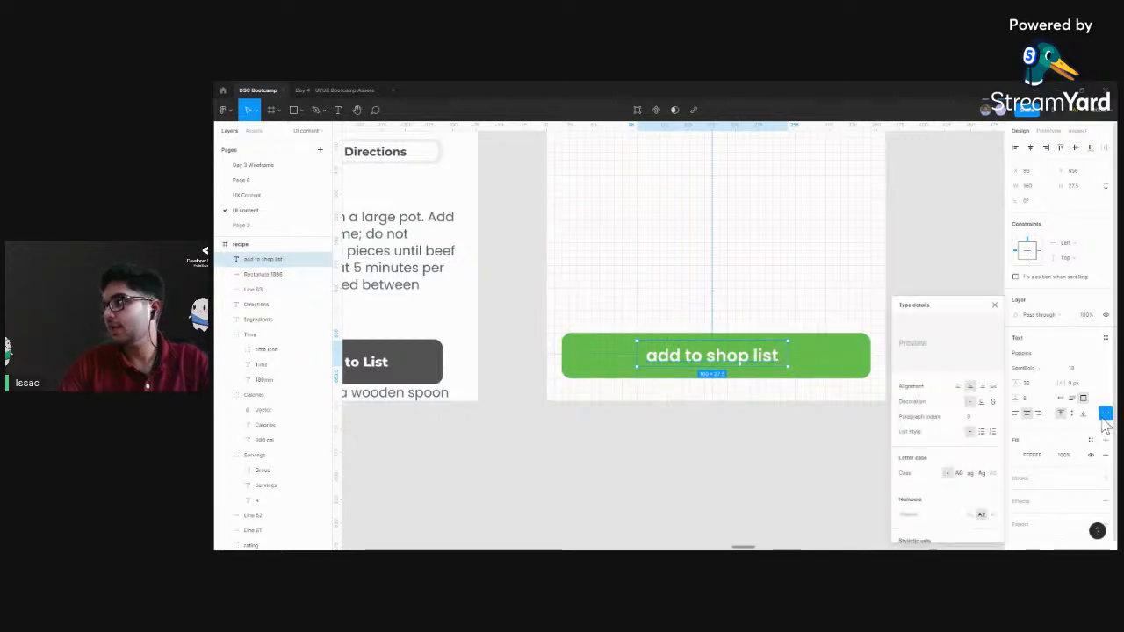
{"action": "left_click", "coordinate": [1105, 416]}
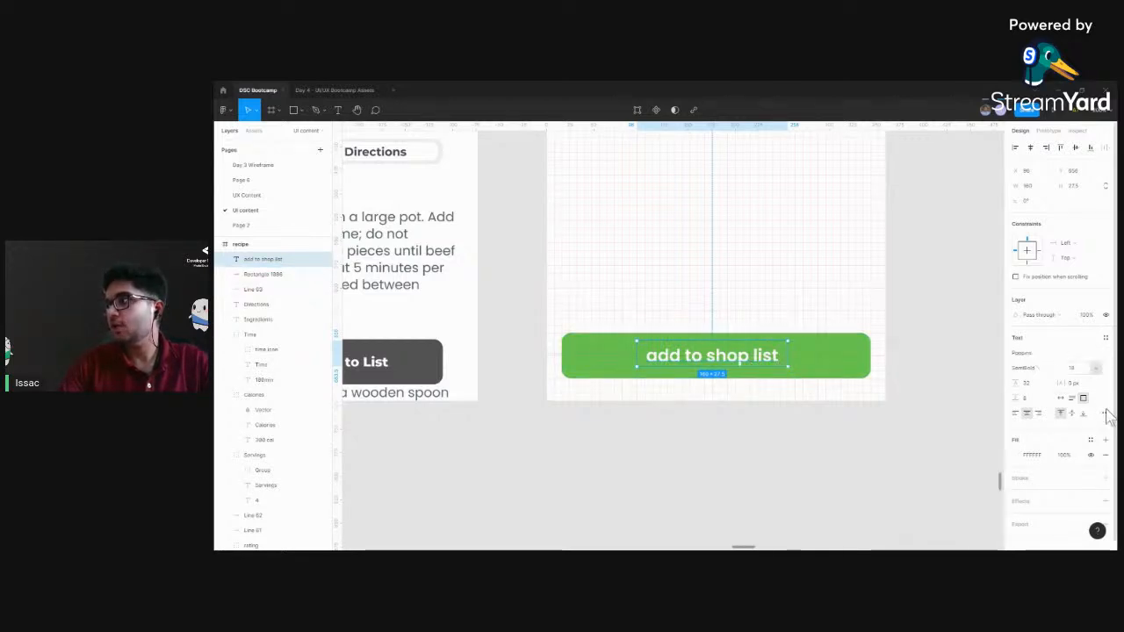
{"action": "left_click", "coordinate": [1105, 414]}
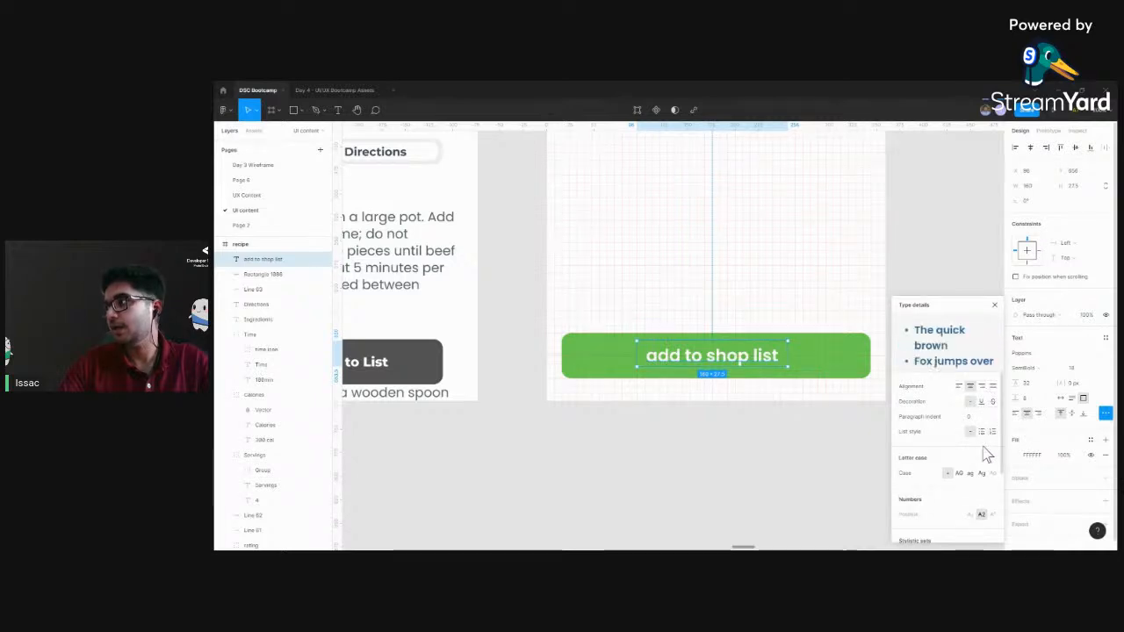
{"action": "scroll", "coordinate": [983, 452], "scroll_direction": "down", "scroll_amount": 1}
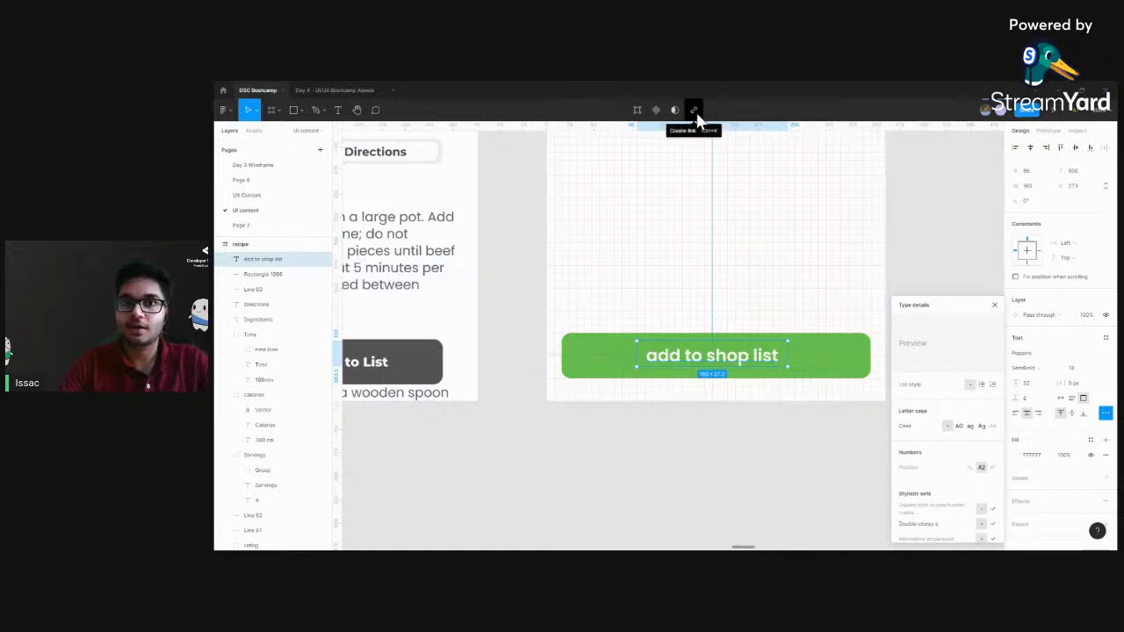
{"action": "scroll", "coordinate": [966, 463], "scroll_direction": "down", "scroll_amount": 1}
{"action": "scroll", "coordinate": [965, 461], "scroll_direction": "up", "scroll_amount": 3}
{"action": "left_click", "coordinate": [960, 455]}
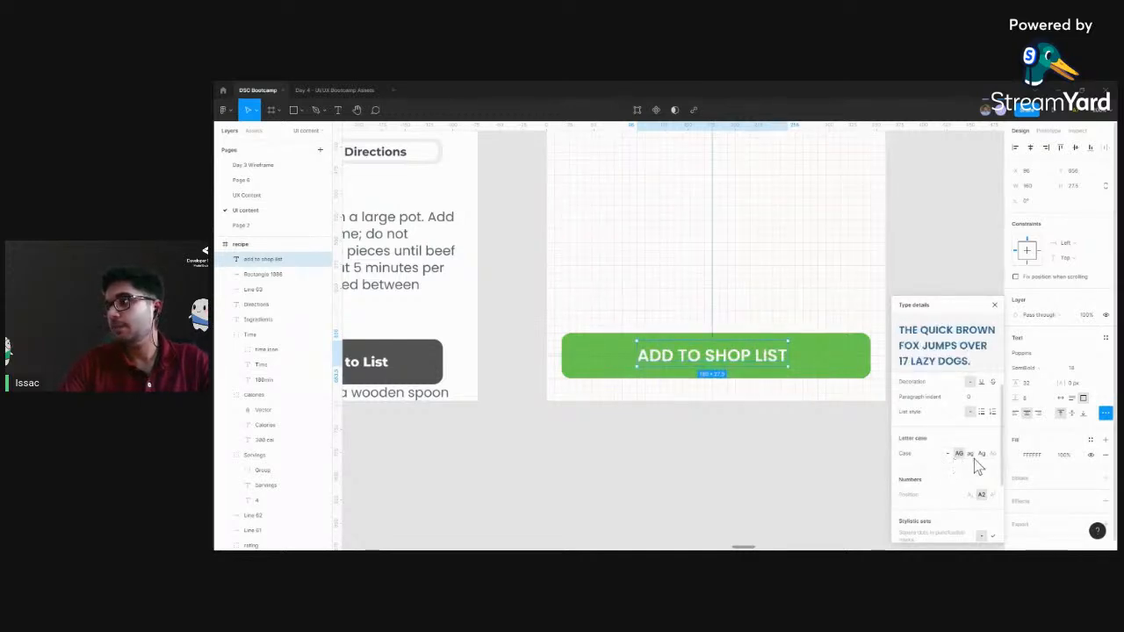
{"action": "left_click", "coordinate": [980, 455]}
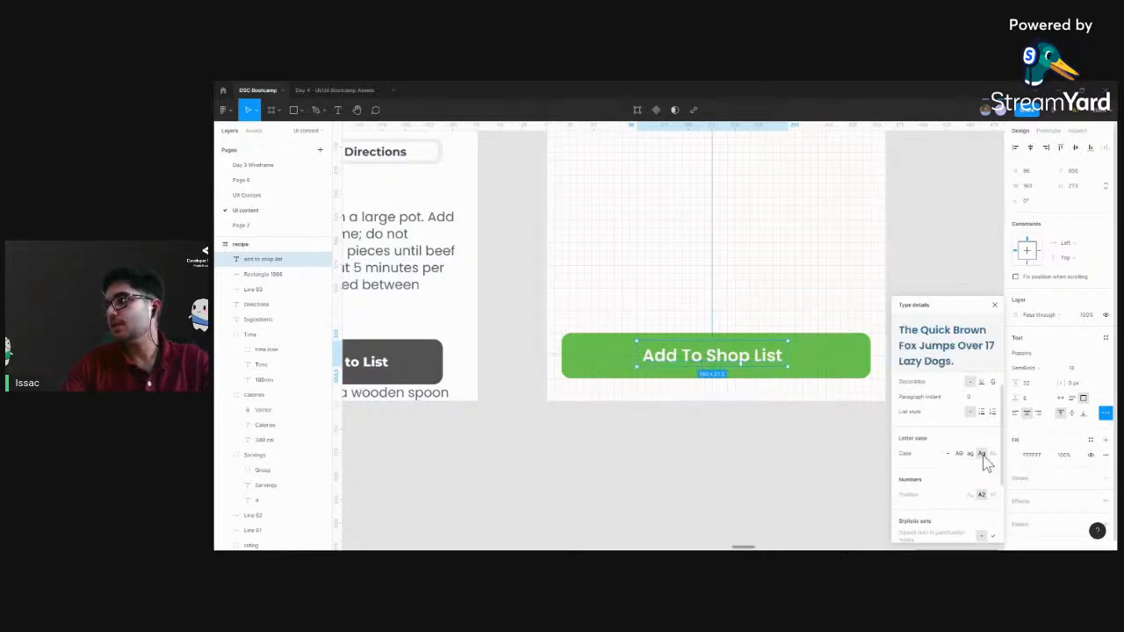
{"action": "left_click", "coordinate": [804, 430]}
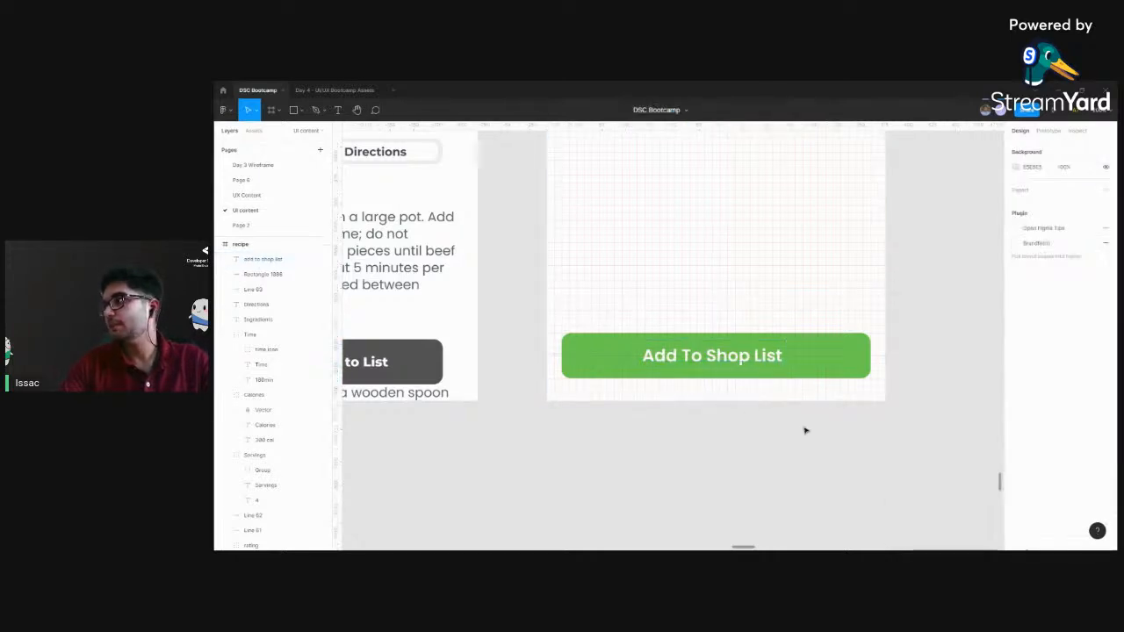
Check the font choices for the "Add To Shop List" label and pick Poppins
{"action": "left_click", "coordinate": [747, 359]}
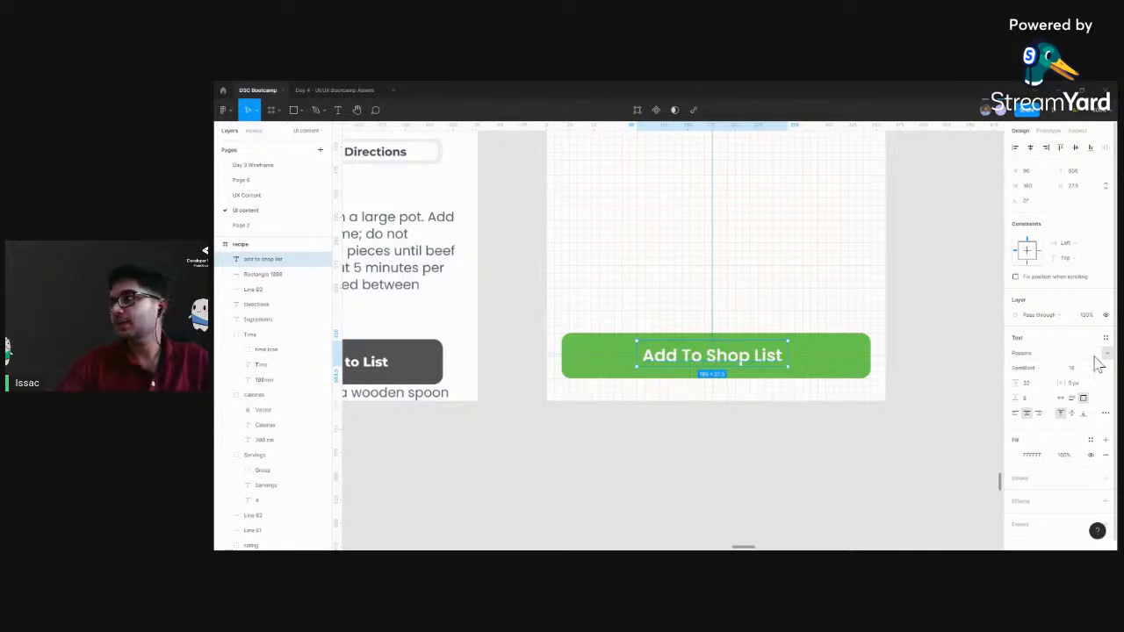
{"action": "left_click", "coordinate": [1105, 353]}
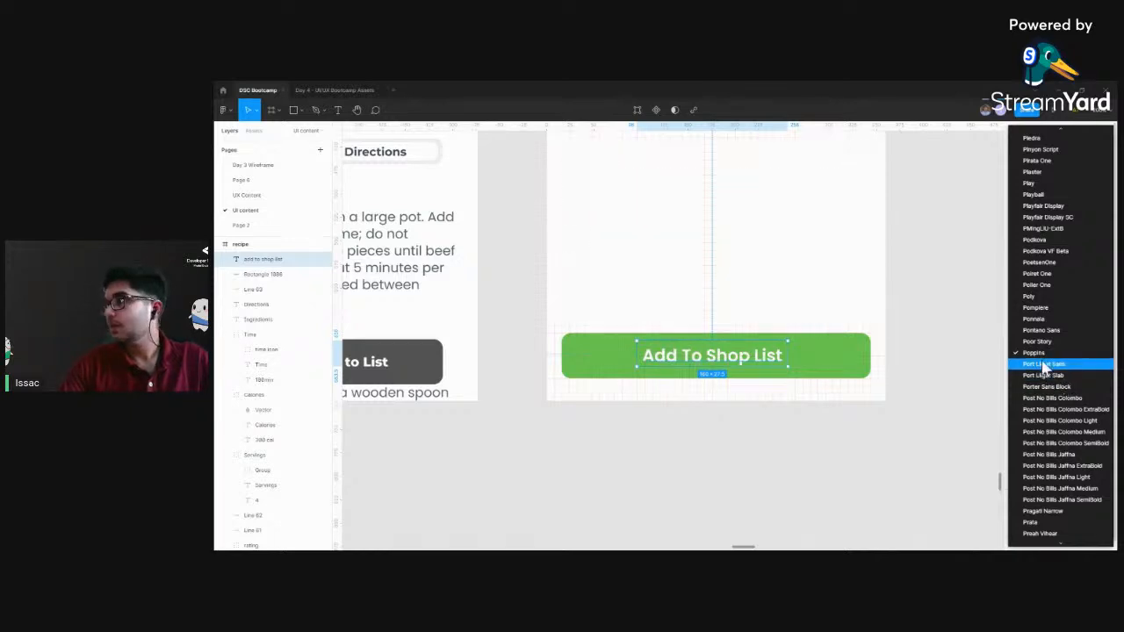
{"action": "left_click", "coordinate": [1042, 353]}
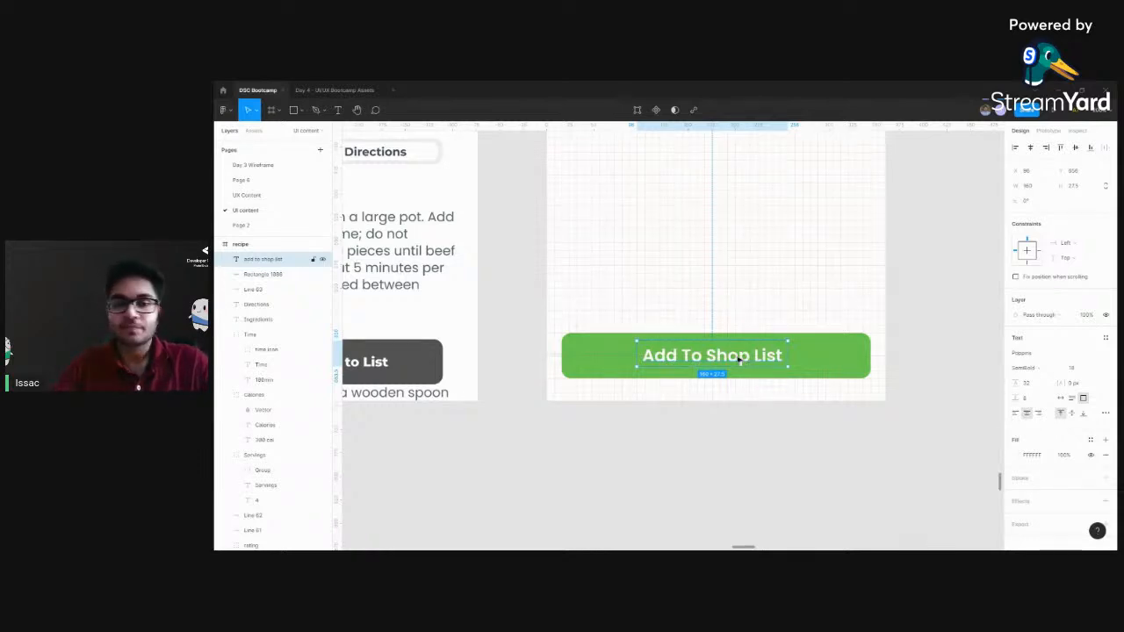
Nudge the "Add To Shop List" label slightly down to centre its text vertically on the green button
{"action": "key", "text": "Down"}
{"action": "key", "text": "Down"}
{"action": "key", "text": "Up"}
{"action": "key", "text": "Up"}
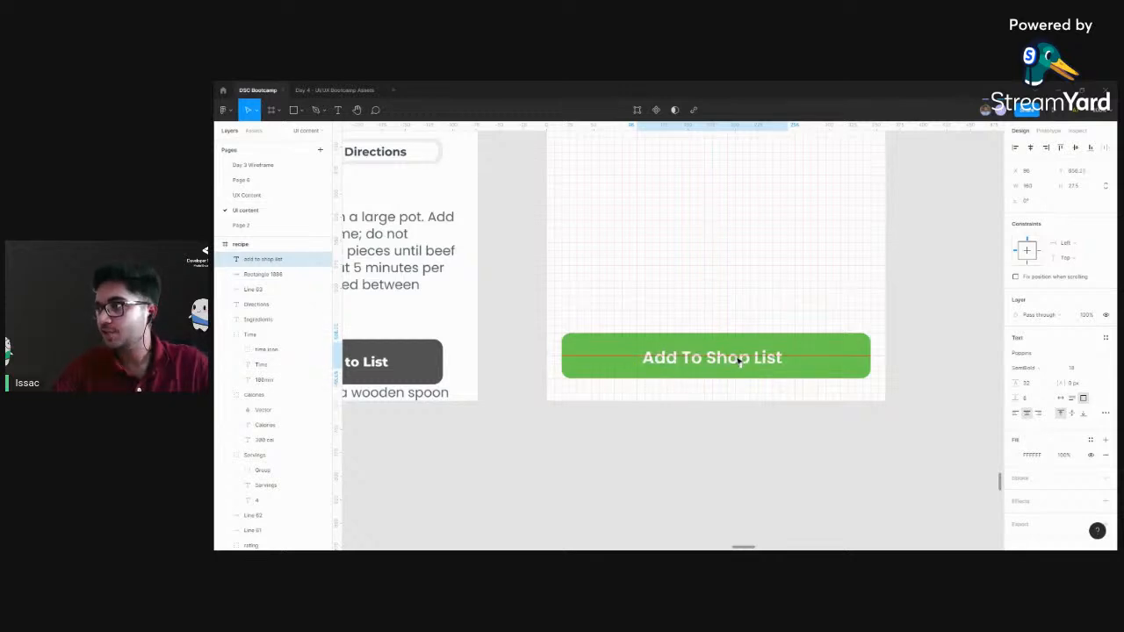
{"action": "scroll", "coordinate": [739, 359], "scroll_direction": "up", "scroll_amount": 3}
{"action": "left_click_drag", "start_coordinate": [812, 375], "coordinate": [686, 358]}
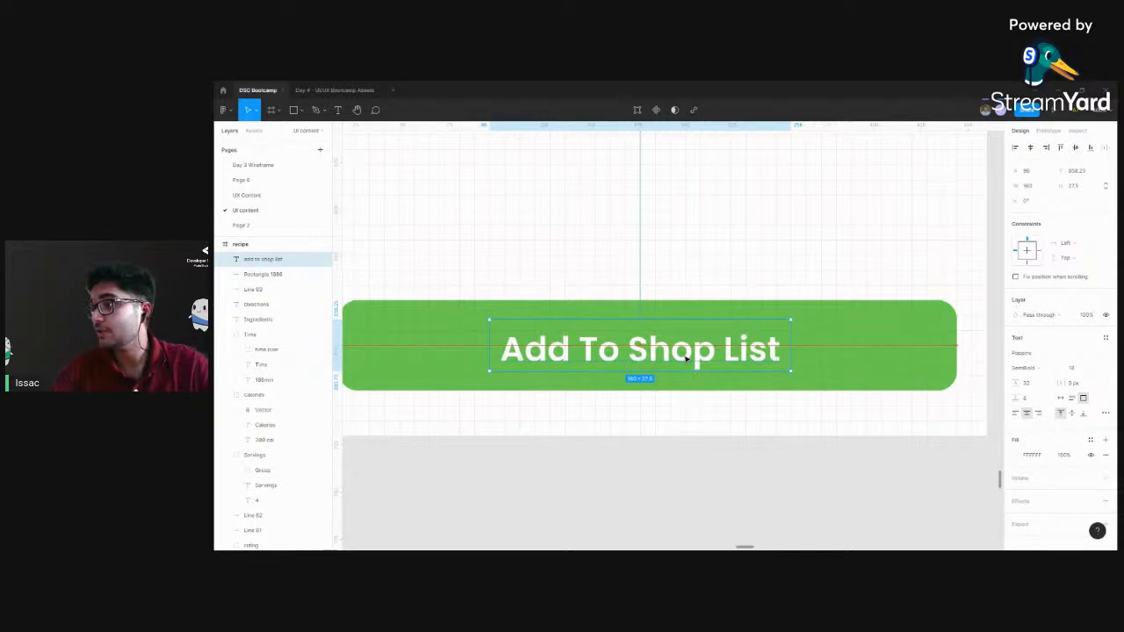
Set the "Add To Shop List" label's font size to 14 and shrink its text box to fit the text
{"action": "left_click", "coordinate": [869, 354]}
{"action": "key", "text": "ctrl+minus"}
{"action": "left_click", "coordinate": [652, 352]}
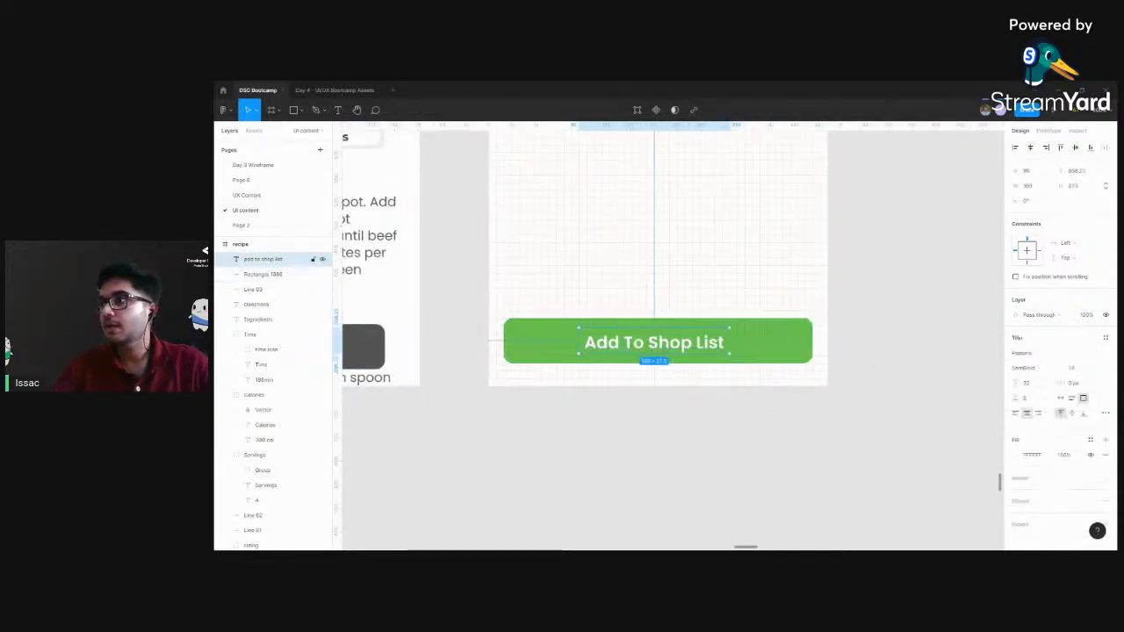
{"action": "left_click", "coordinate": [1079, 368]}
{"action": "type", "text": "14"}
{"action": "key", "text": "Return"}
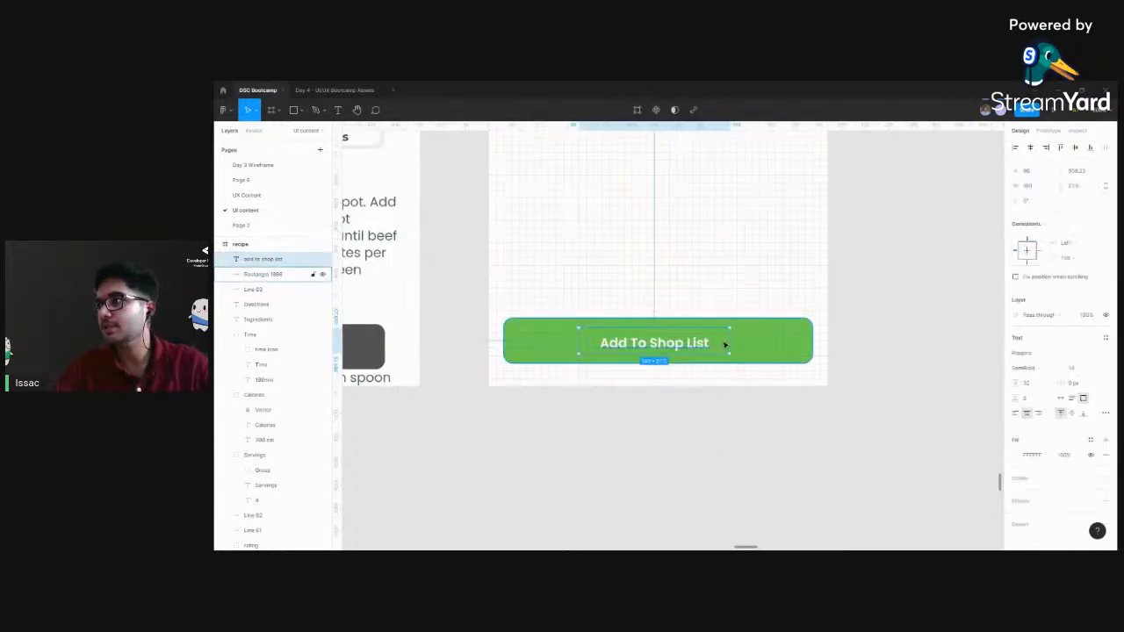
{"action": "double_click", "coordinate": [729, 343]}
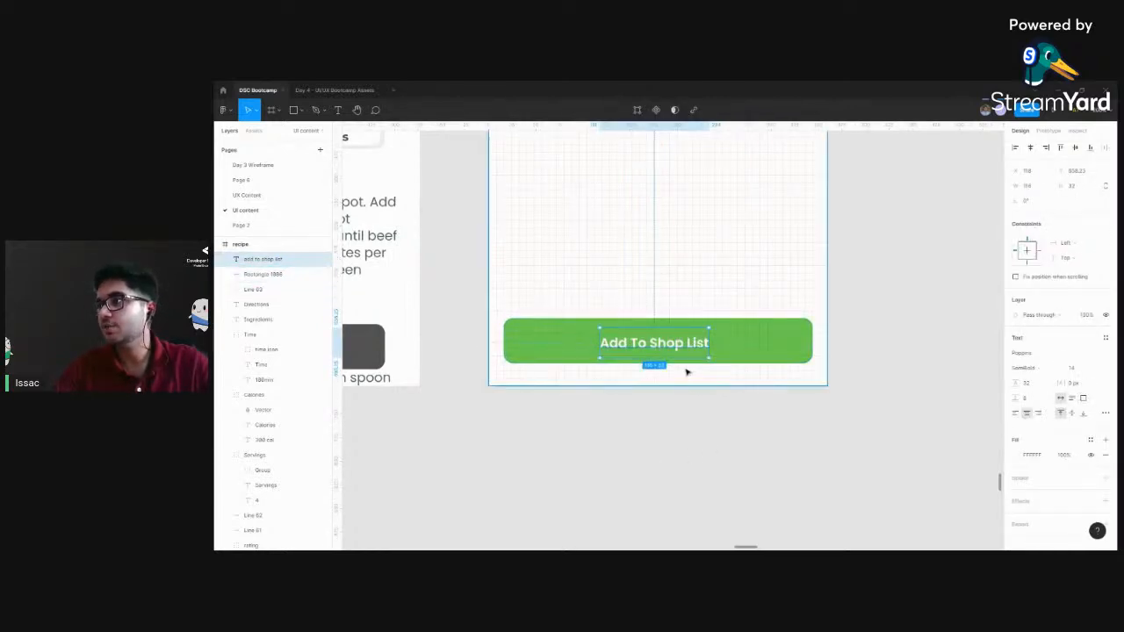
Try enlarging the "Add To Shop List" label by multiplying its font size by 1.5
{"action": "left_click", "coordinate": [665, 432]}
{"action": "scroll", "coordinate": [620, 439], "scroll_direction": "left", "scroll_amount": 1}
{"action": "key", "text": "ctrl+minus"}
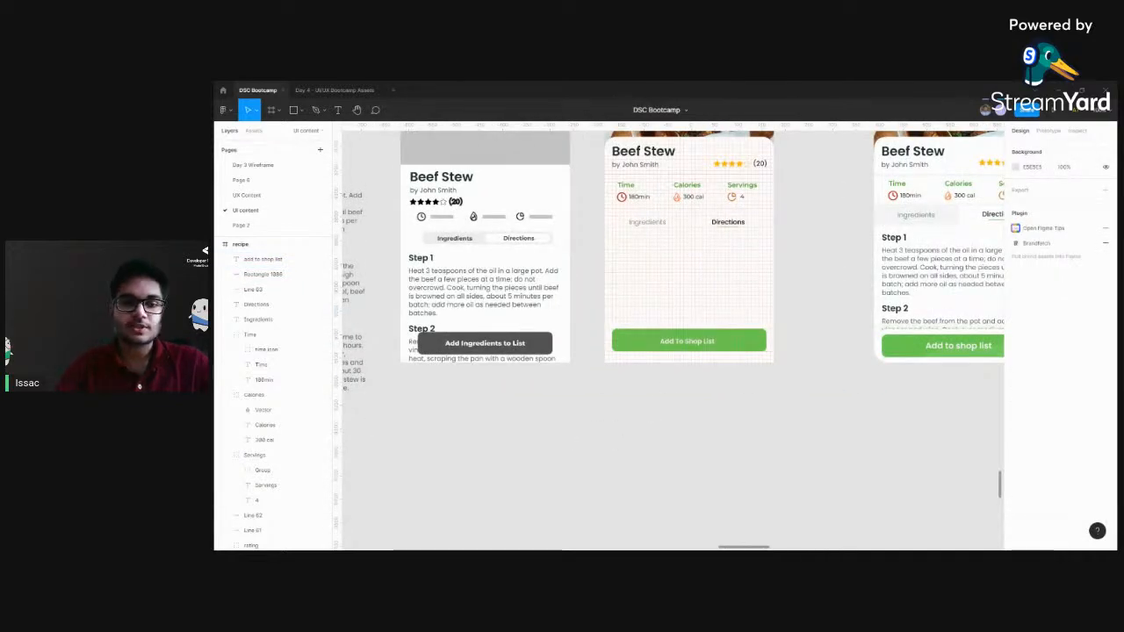
{"action": "left_click", "coordinate": [689, 341]}
{"action": "key", "text": "ctrl+plus"}
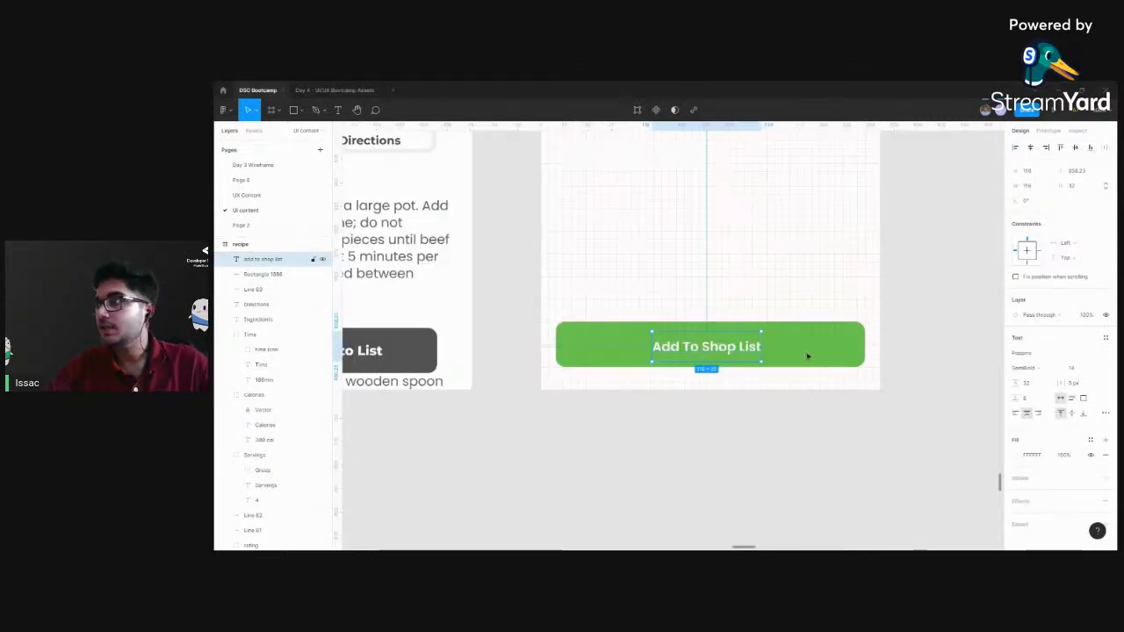
{"action": "left_click_drag", "start_coordinate": [818, 359], "coordinate": [778, 359]}
{"action": "left_click", "coordinate": [1071, 369]}
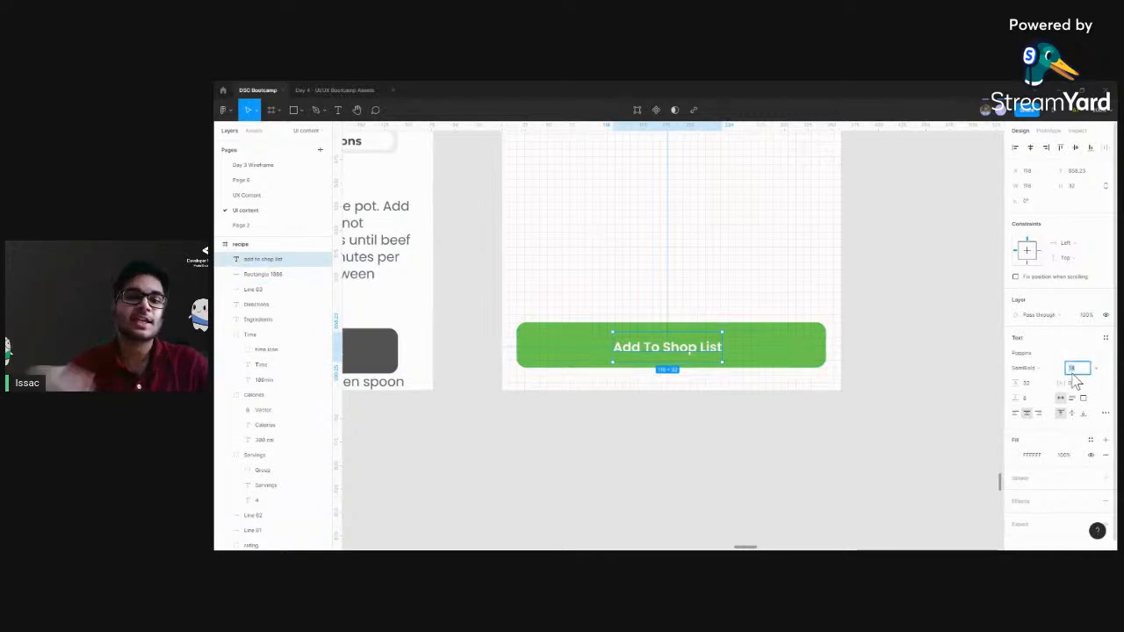
{"action": "left_click", "coordinate": [1078, 373]}
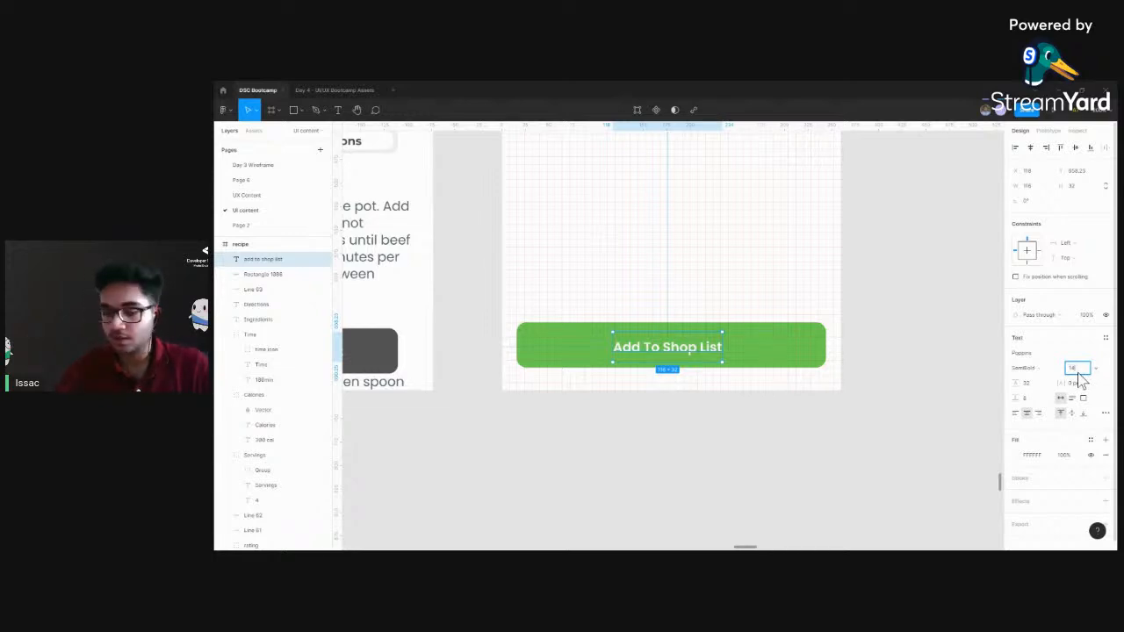
{"action": "type", "text": "*1.5"}
{"action": "key", "text": "Return"}
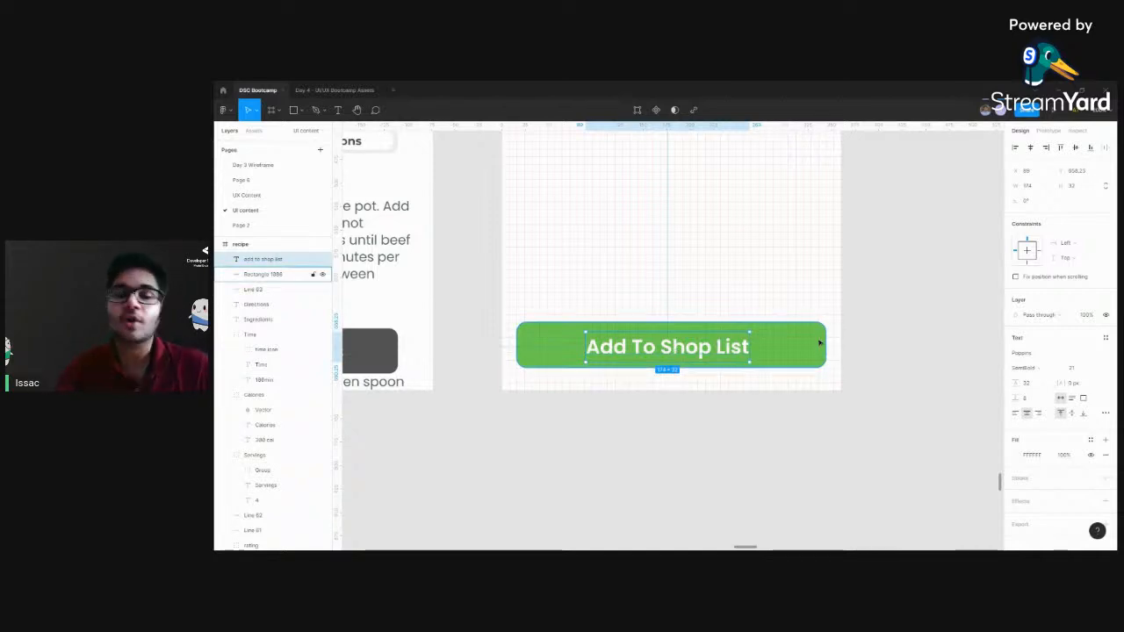
Set the "Add To Shop List" label's font size to 18 and nudge the label slightly upward on the green button
{"action": "left_click", "coordinate": [1075, 369]}
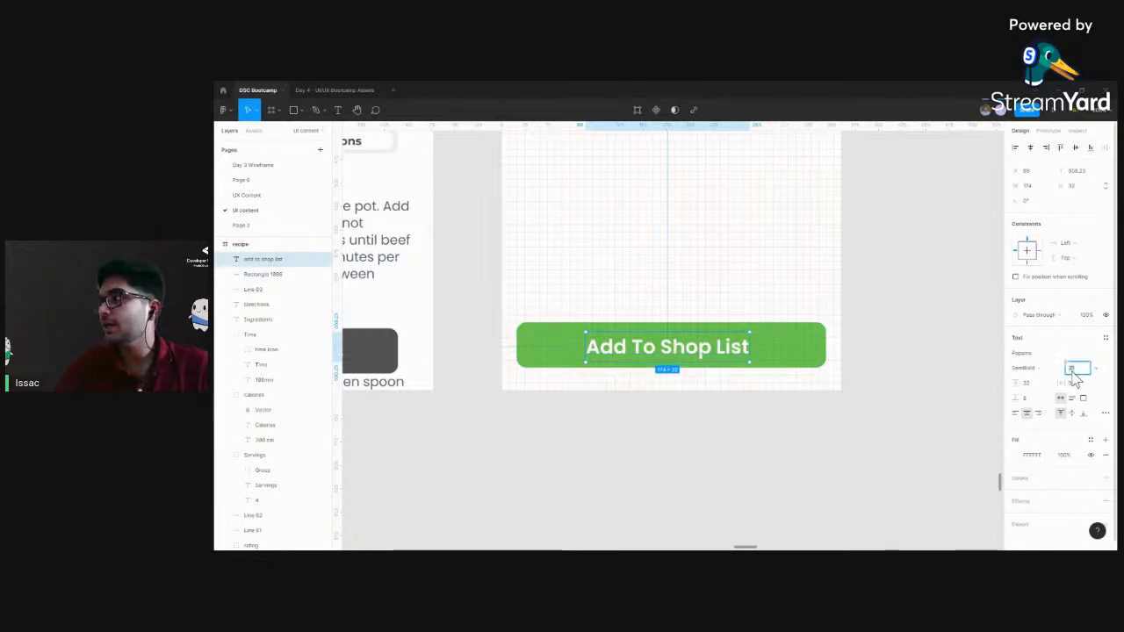
{"action": "type", "text": "14*1.5"}
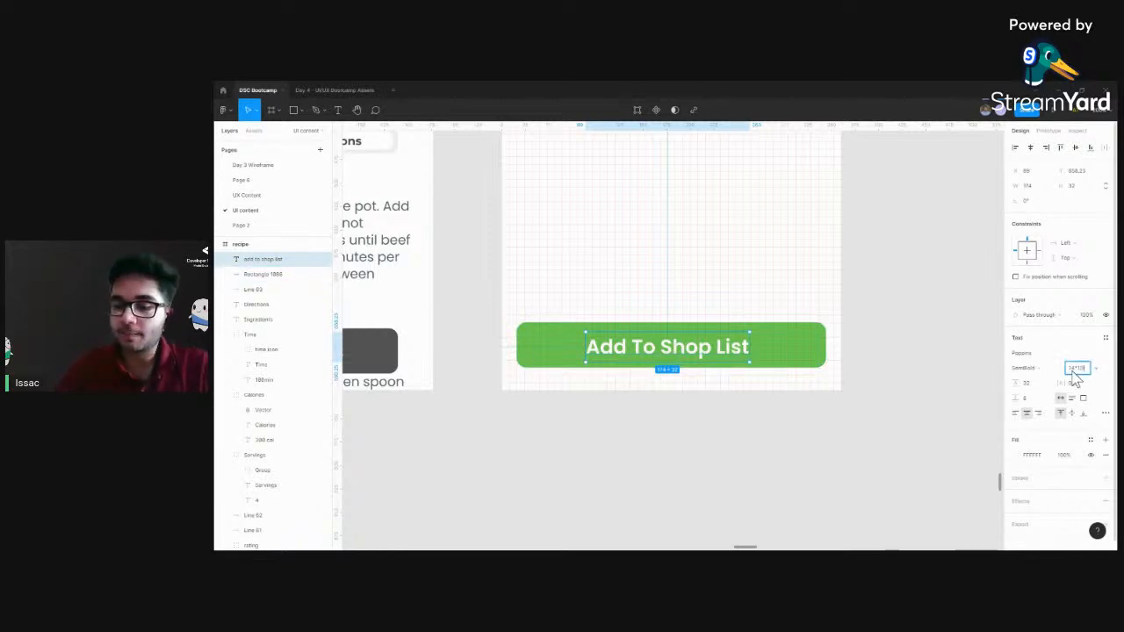
{"action": "key", "text": "Return"}
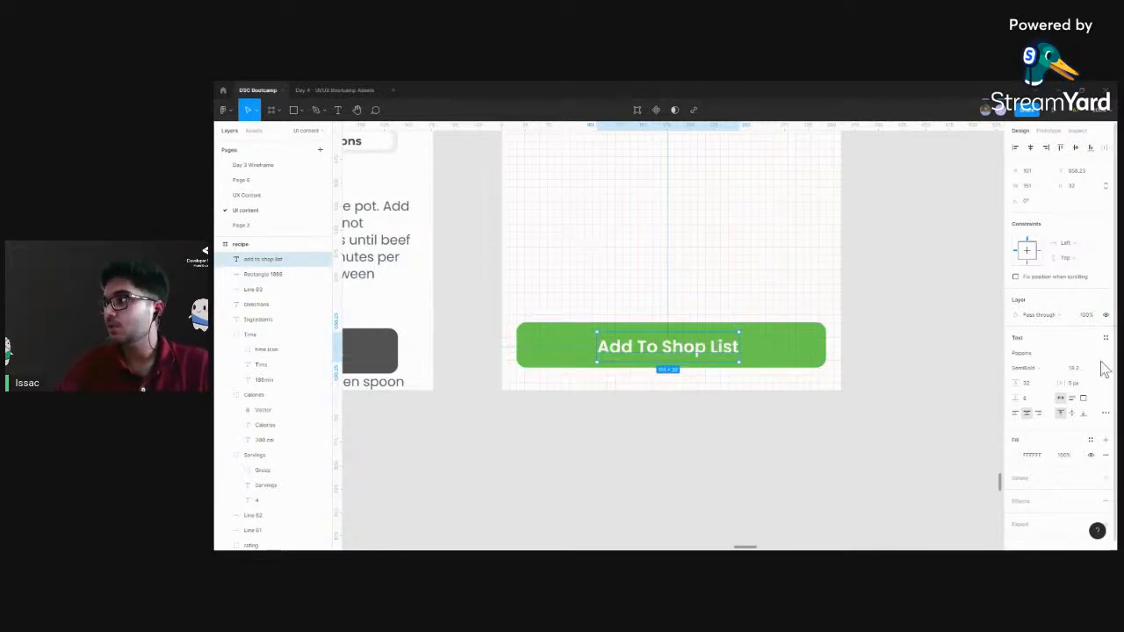
{"action": "left_click", "coordinate": [1078, 368]}
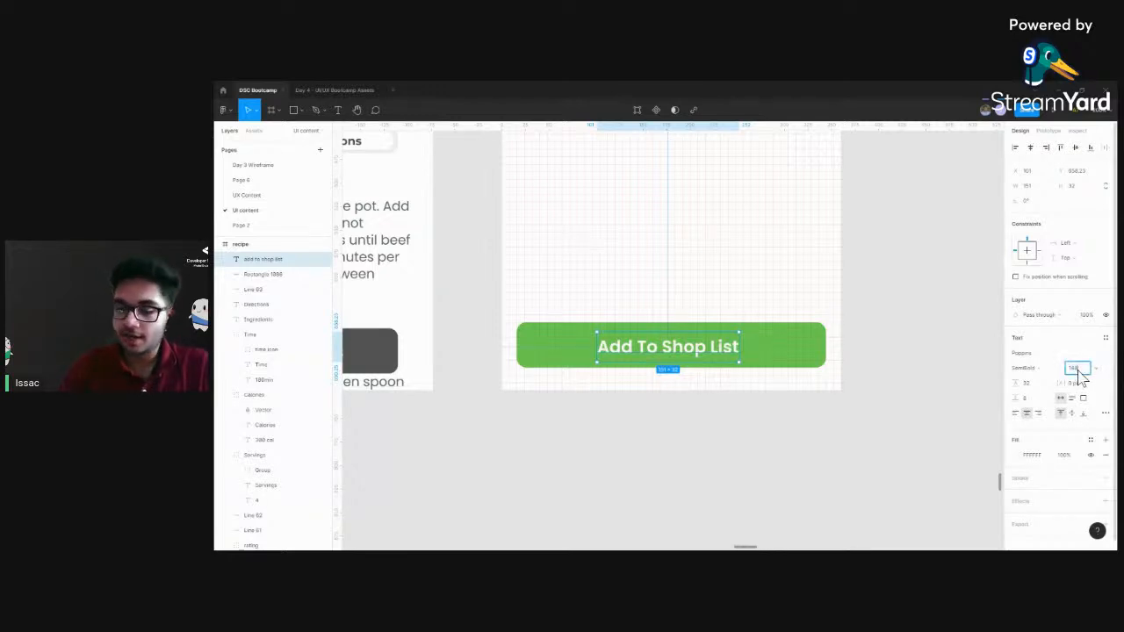
{"action": "key", "text": "Return"}
{"action": "left_click", "coordinate": [1078, 372]}
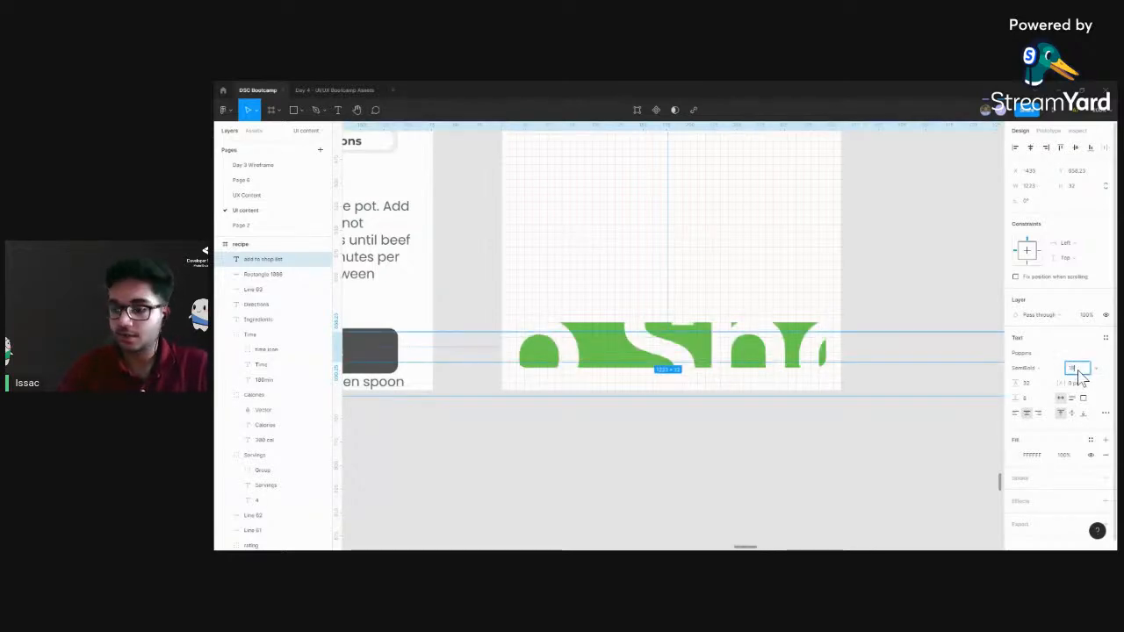
{"action": "type", "text": "18"}
{"action": "key", "text": "Return"}
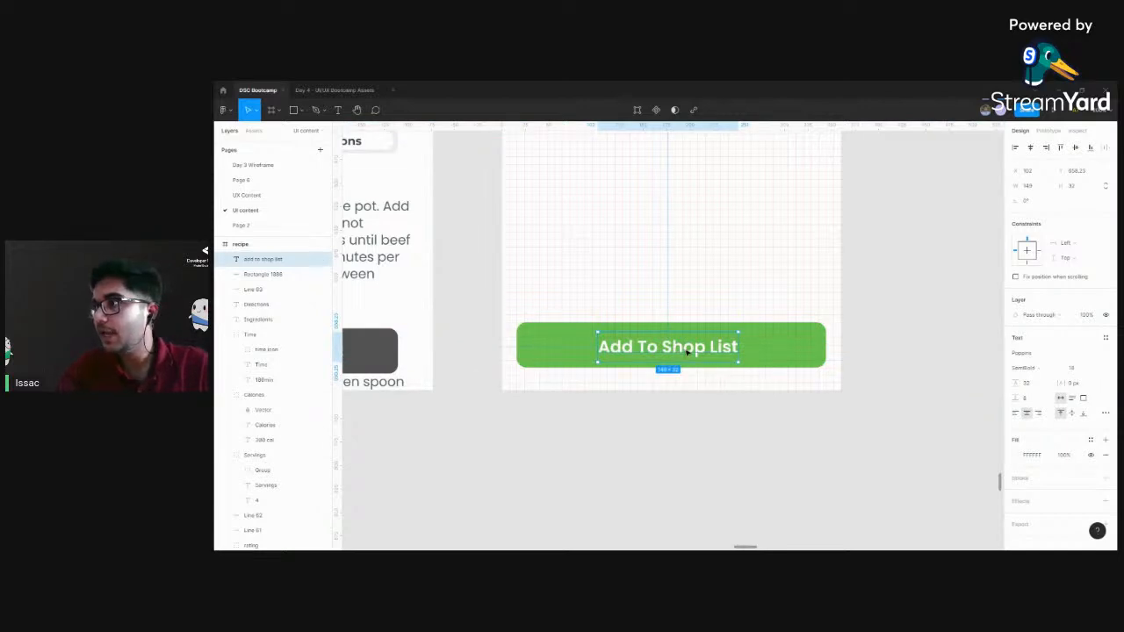
{"action": "left_click_drag", "start_coordinate": [687, 349], "coordinate": [688, 349]}
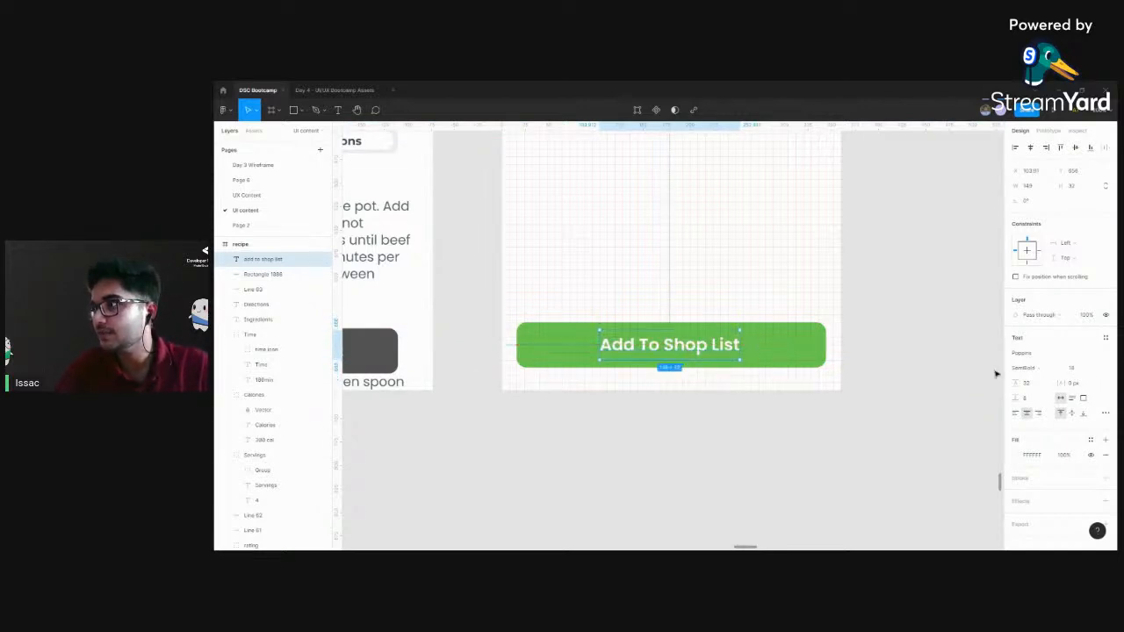
Set the "Add To Shop List" label's line height to 1.5 times its font size (18*1.5) and re-centre it on the green button
{"action": "left_click", "coordinate": [1033, 386]}
{"action": "type", "text": "100"}
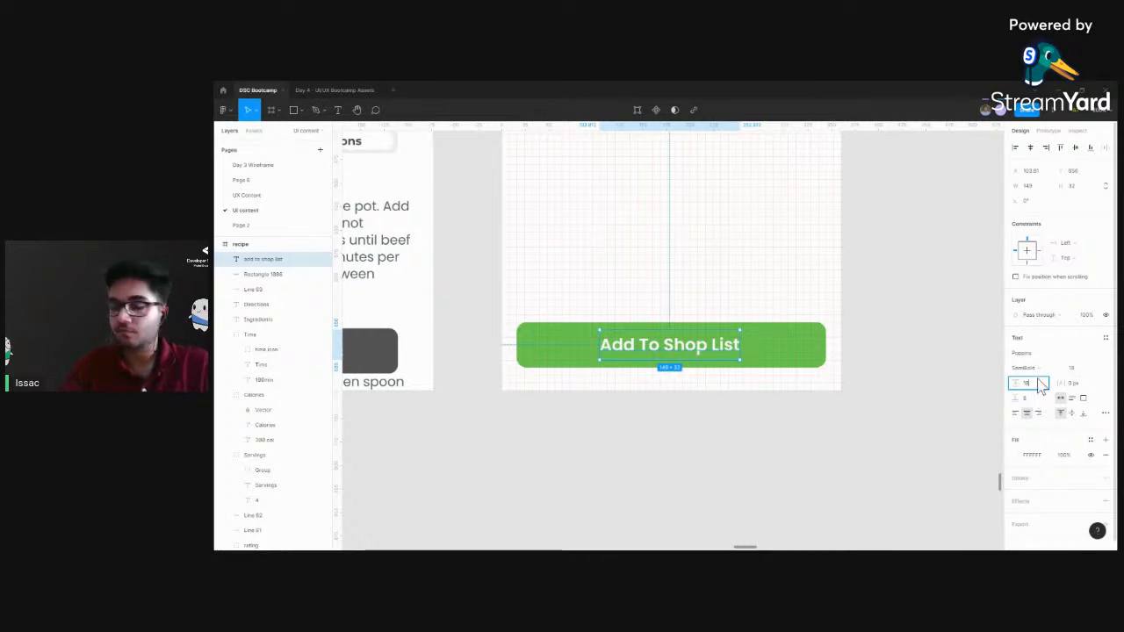
{"action": "type", "text": "*1.5"}
{"action": "key", "text": "Return"}
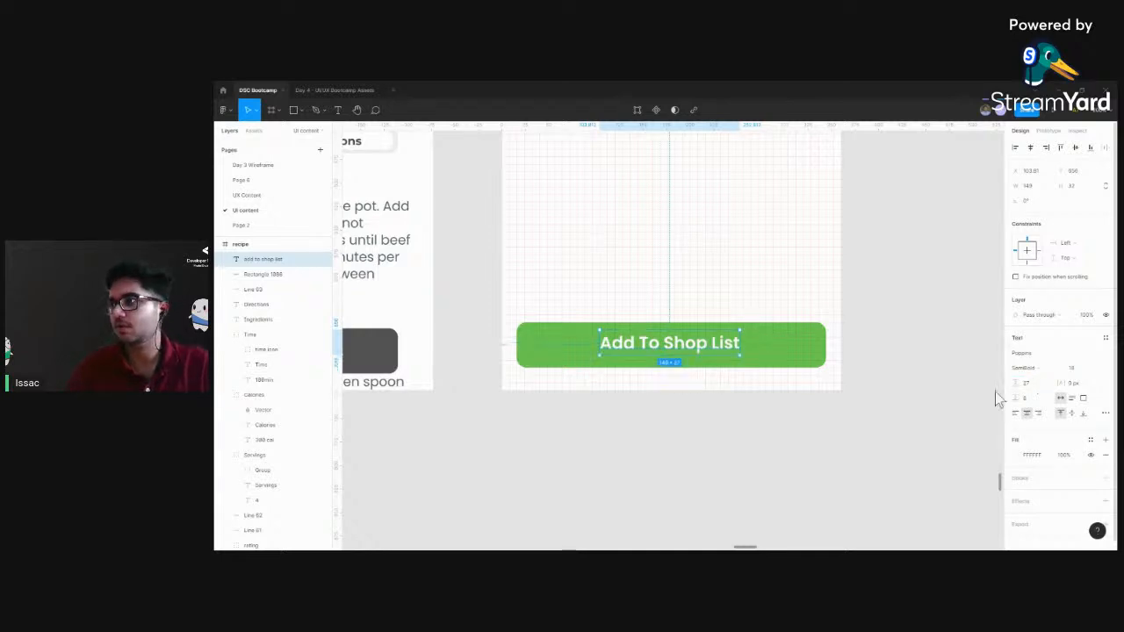
{"action": "left_click_drag", "start_coordinate": [681, 342], "coordinate": [683, 347]}
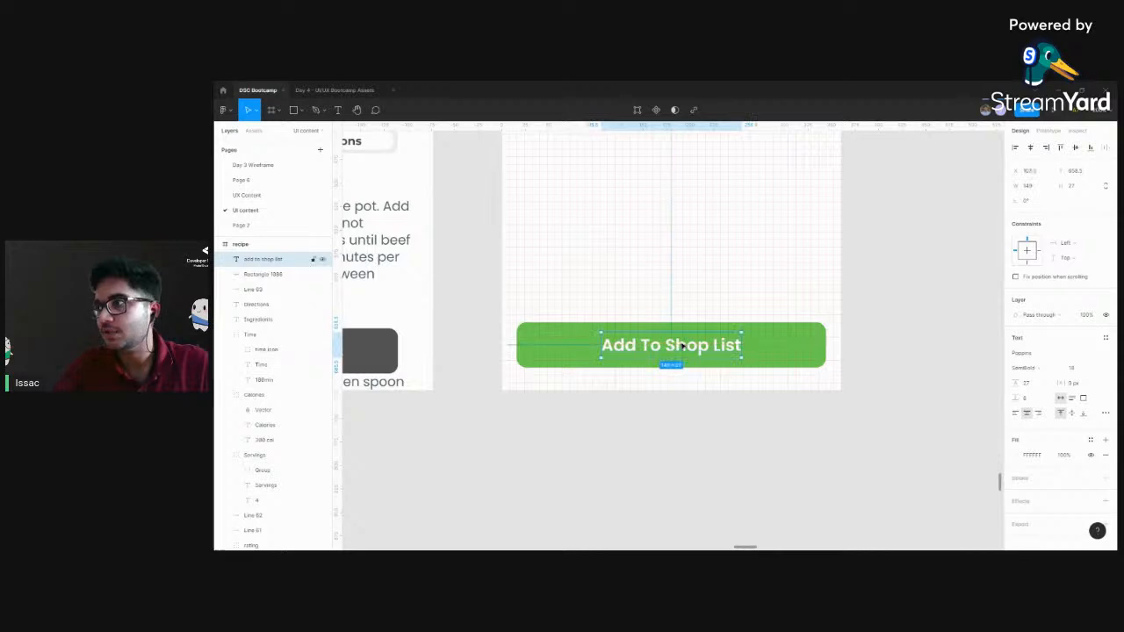
Group the "Add To Shop List" label with its green rectangle and name the group "cta"
{"action": "scroll", "coordinate": [681, 347], "scroll_direction": "up", "scroll_amount": 3}
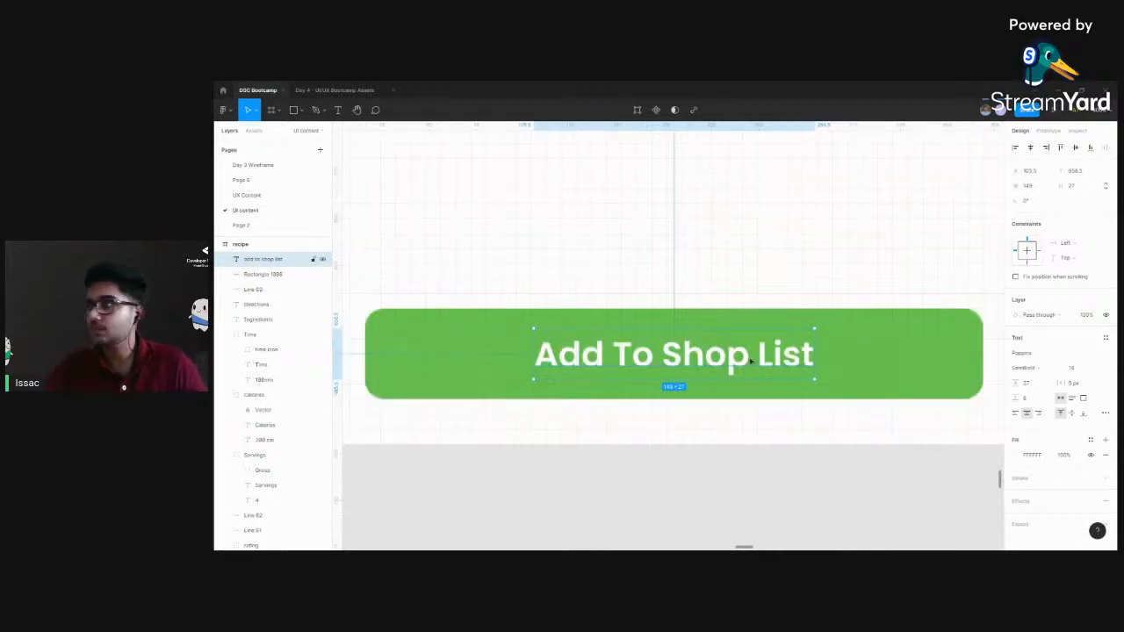
{"action": "left_click", "coordinate": [866, 346], "text": "shift"}
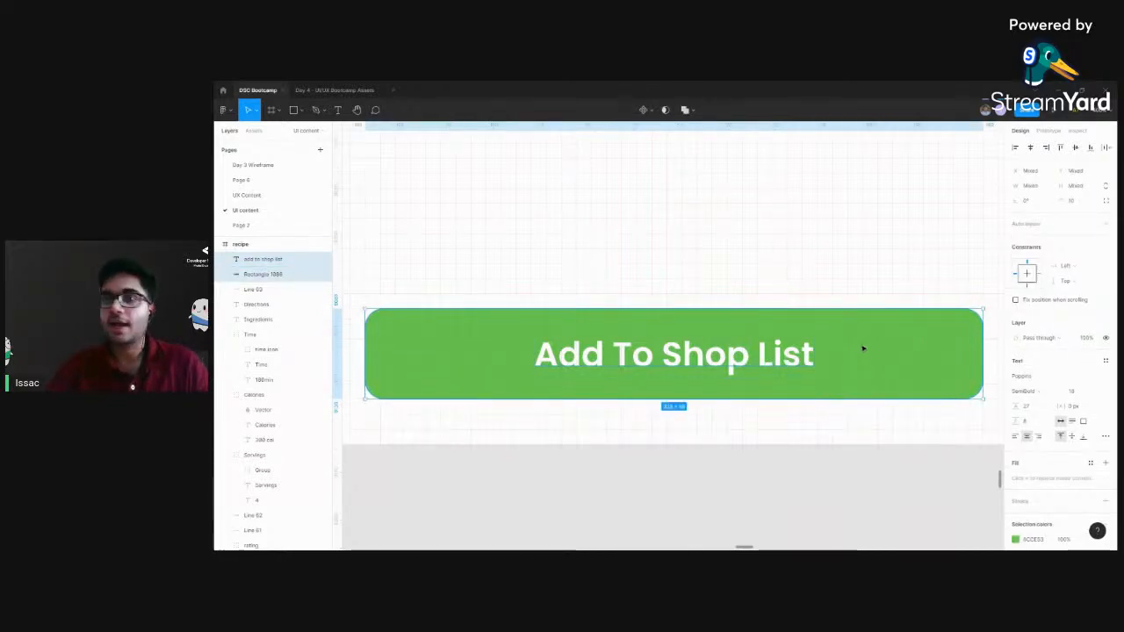
{"action": "key", "text": "ctrl+g"}
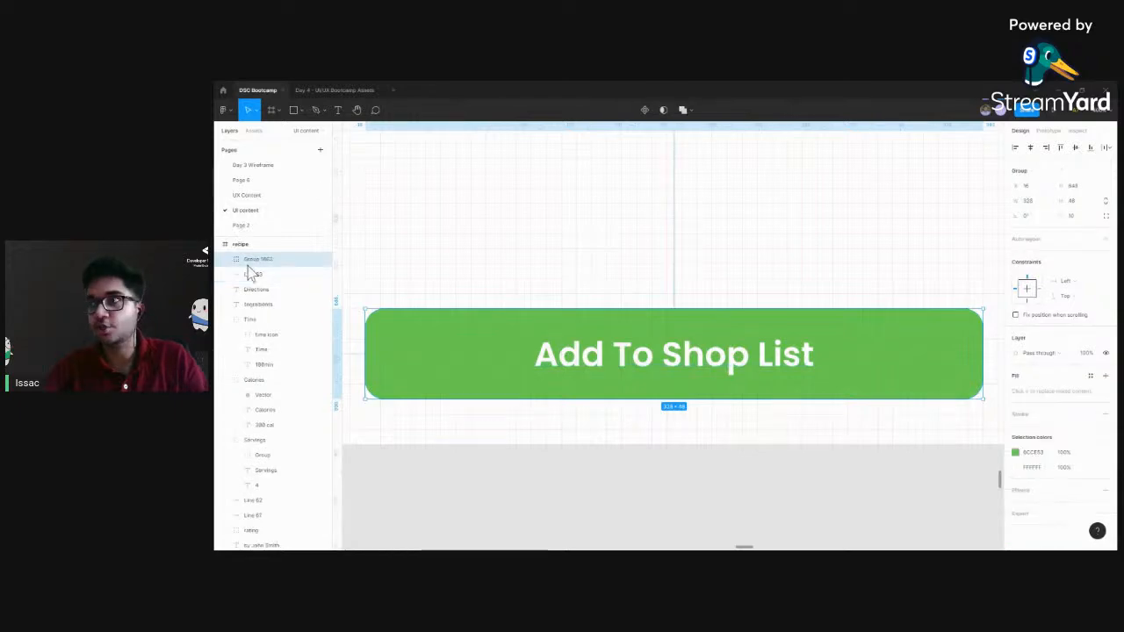
{"action": "double_click", "coordinate": [253, 263]}
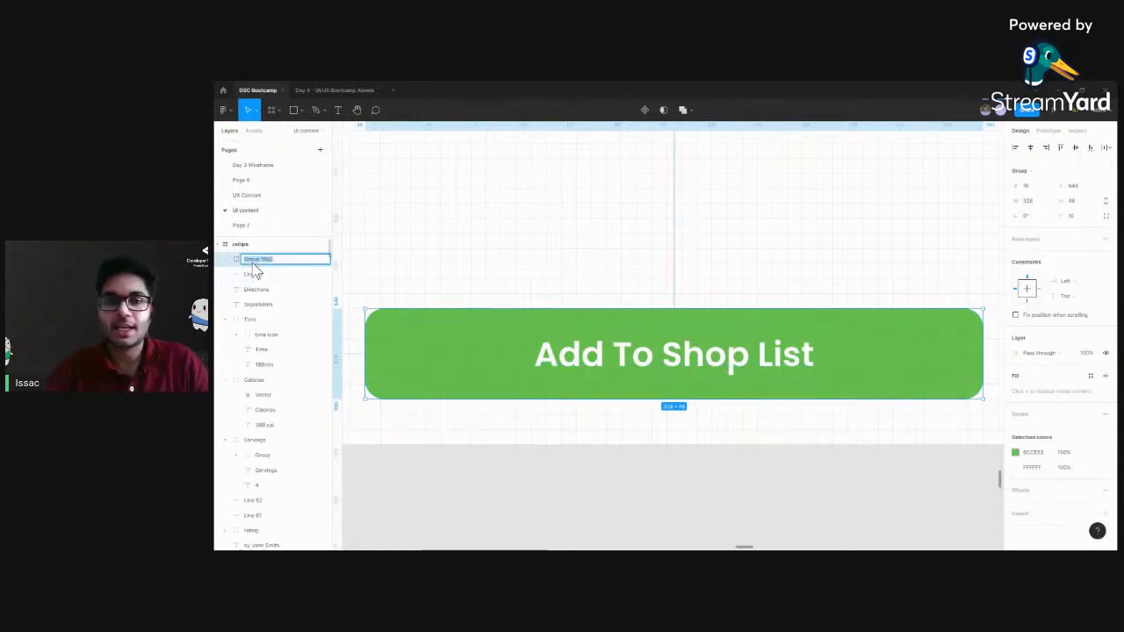
{"action": "type", "text": "cta"}
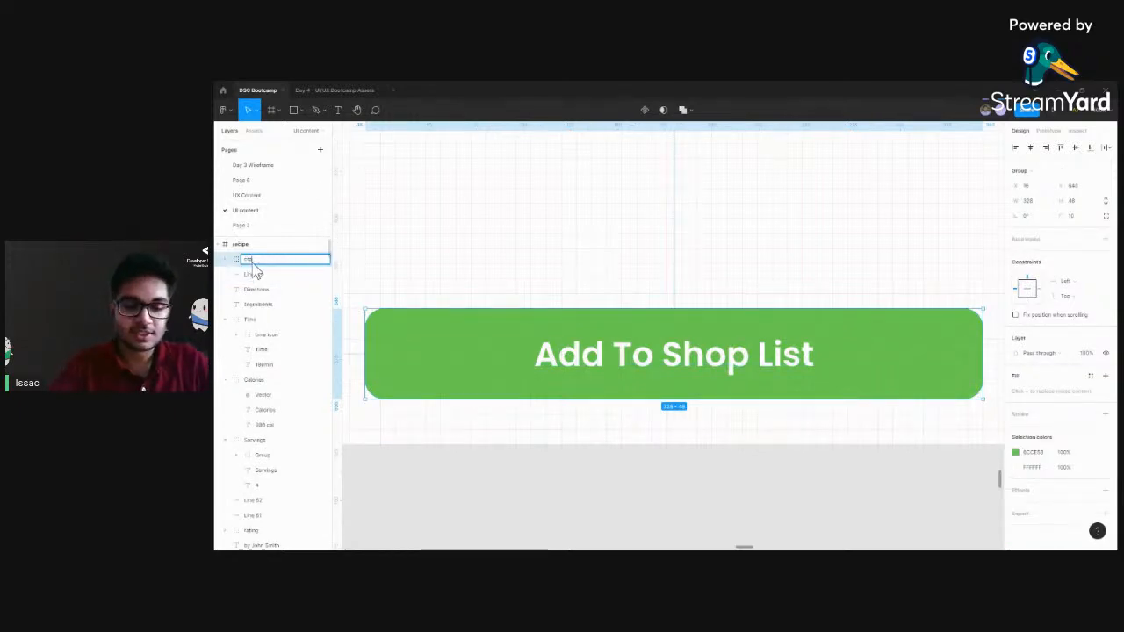
{"action": "left_click", "coordinate": [697, 463]}
{"action": "scroll", "coordinate": [697, 463], "scroll_direction": "down", "scroll_amount": 5}
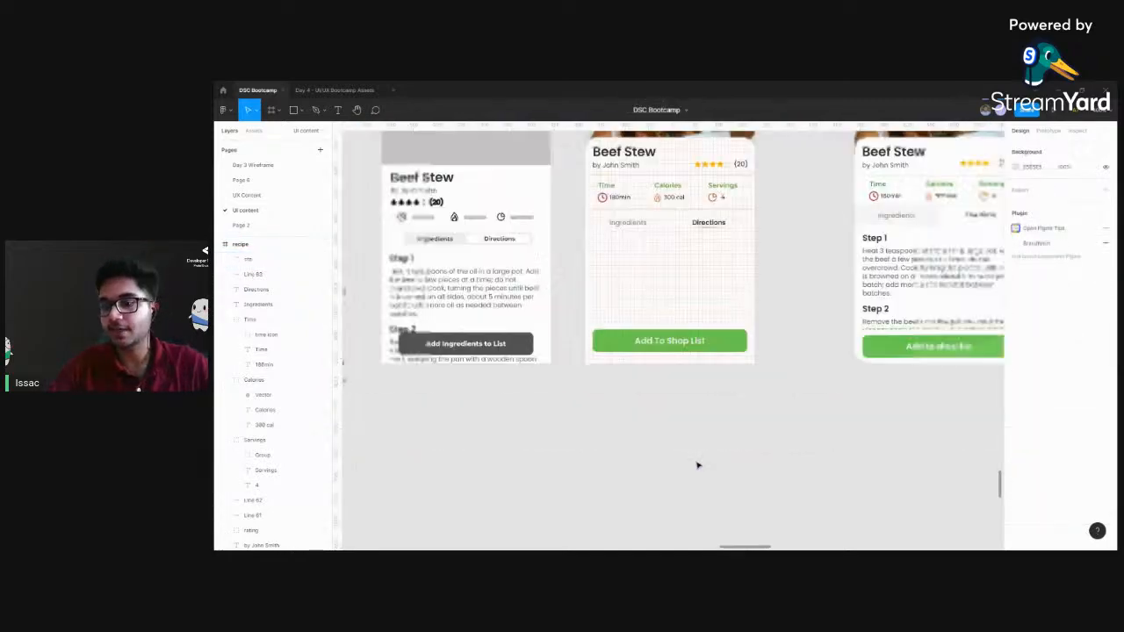
Place the grouped Step 1 to Step 3 directions text in the recipe frame, just below the Ingredients and Directions headings
{"action": "scroll", "coordinate": [752, 222], "scroll_direction": "up", "scroll_amount": 3}
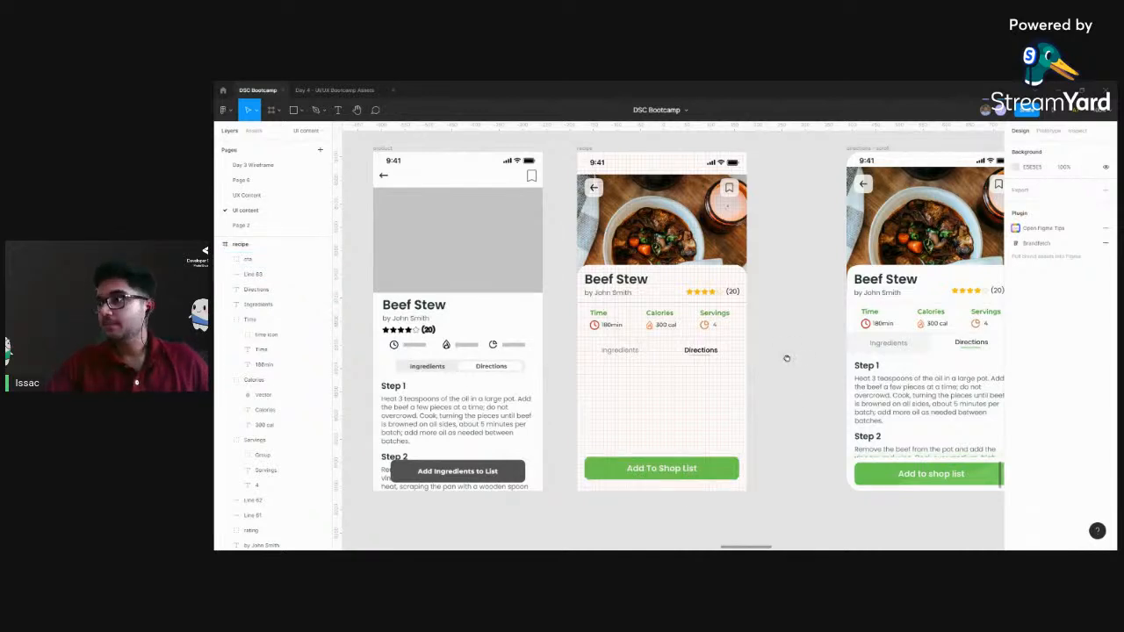
{"action": "left_click", "coordinate": [659, 474]}
{"action": "left_click", "coordinate": [772, 412]}
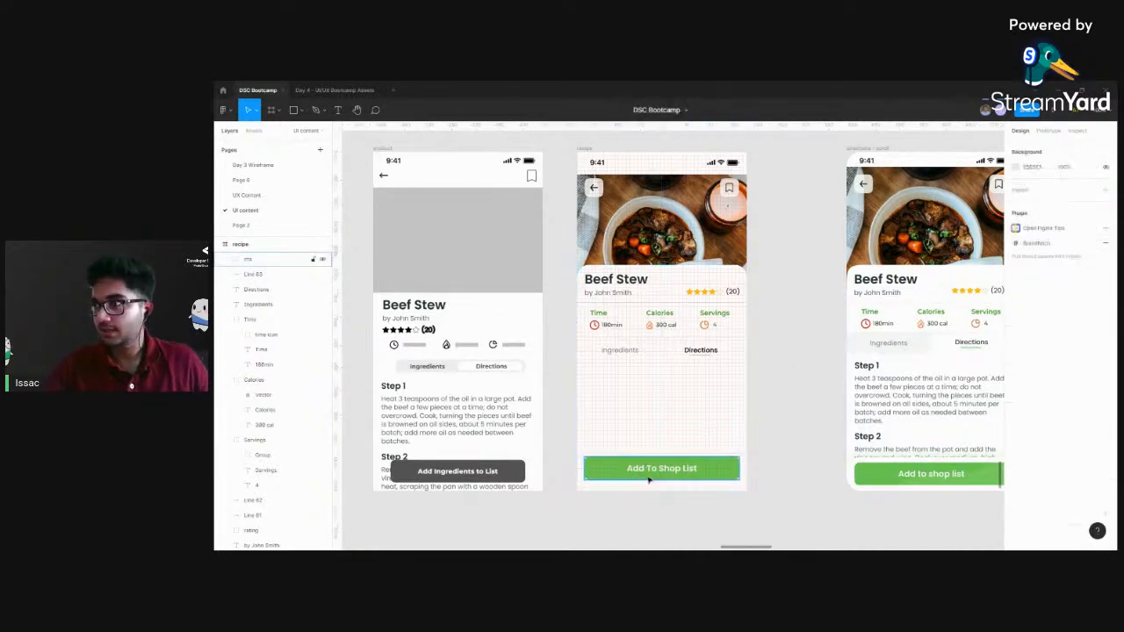
{"action": "scroll", "coordinate": [798, 403], "scroll_direction": "left", "scroll_amount": 3}
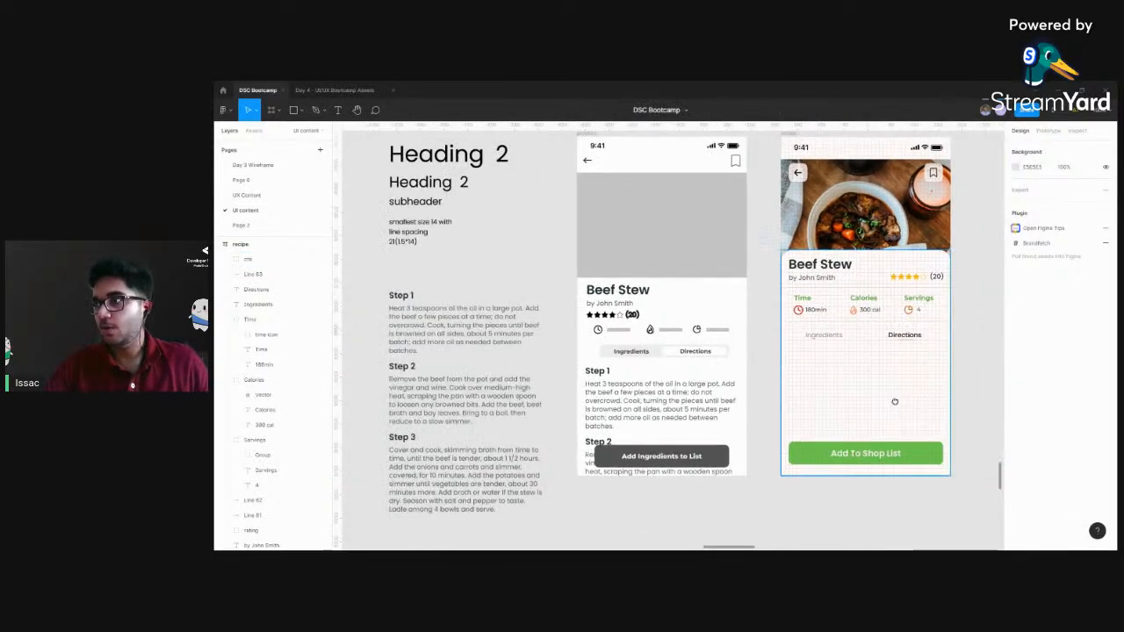
{"action": "left_click", "coordinate": [472, 318]}
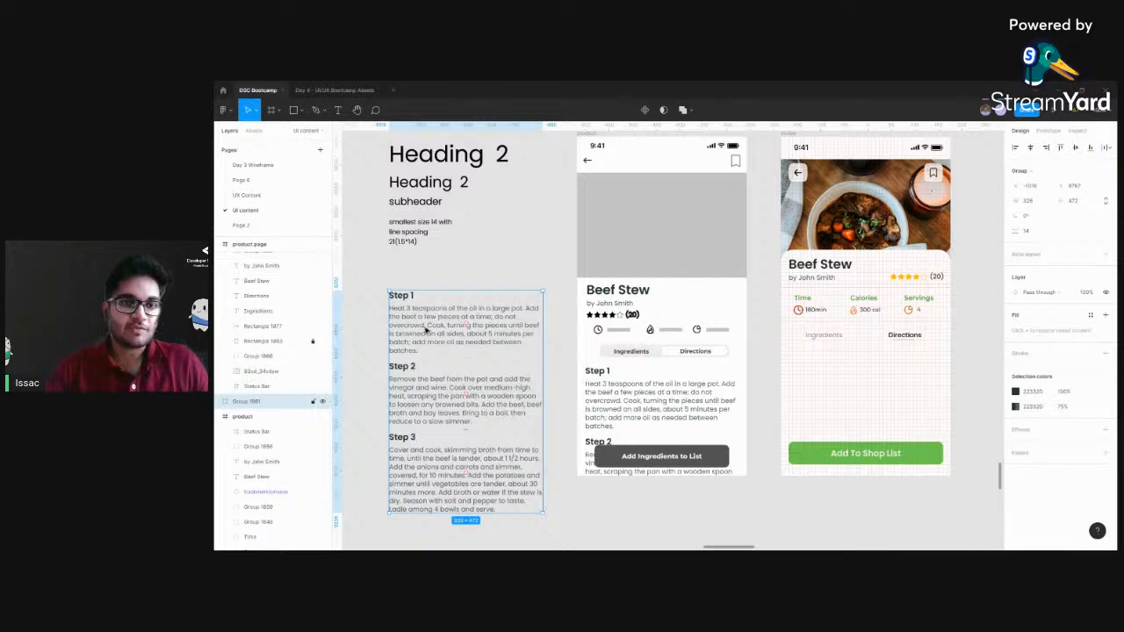
{"action": "left_click_drag", "start_coordinate": [427, 330], "coordinate": [818, 383]}
{"action": "left_click_drag", "start_coordinate": [977, 341], "coordinate": [819, 304]}
{"action": "left_click", "coordinate": [802, 353]}
Examine the directions text's side margins and its fit around the shop list button, comparing it with the neighbouring recipe screens
{"action": "scroll", "coordinate": [667, 335], "scroll_direction": "up", "scroll_amount": 5}
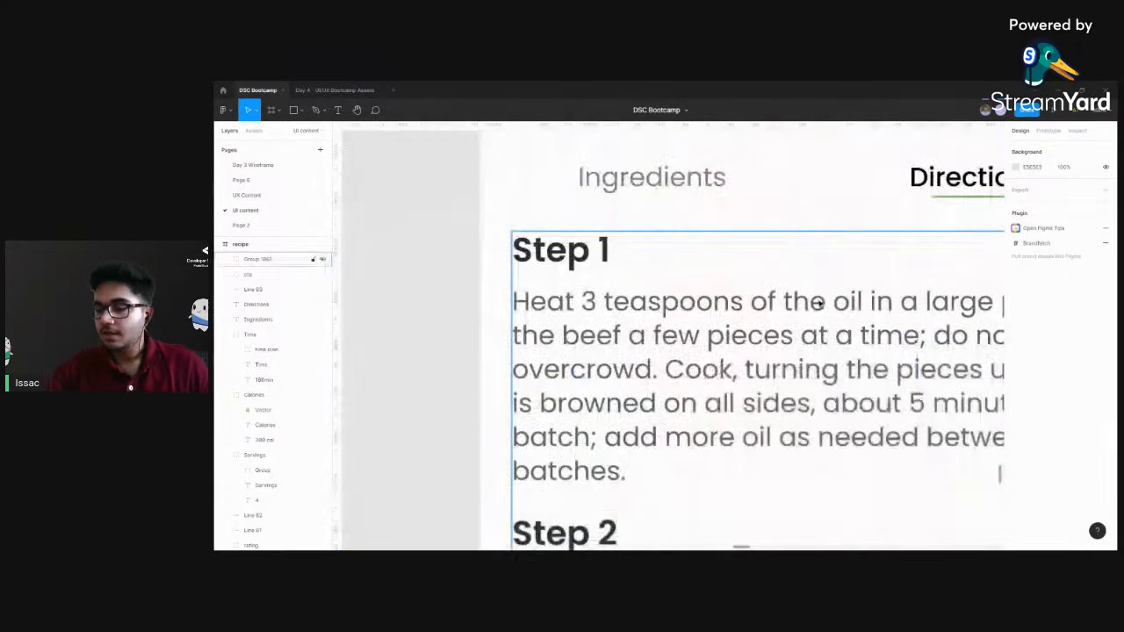
{"action": "left_click_drag", "start_coordinate": [579, 332], "coordinate": [523, 316]}
{"action": "left_click", "coordinate": [500, 283]}
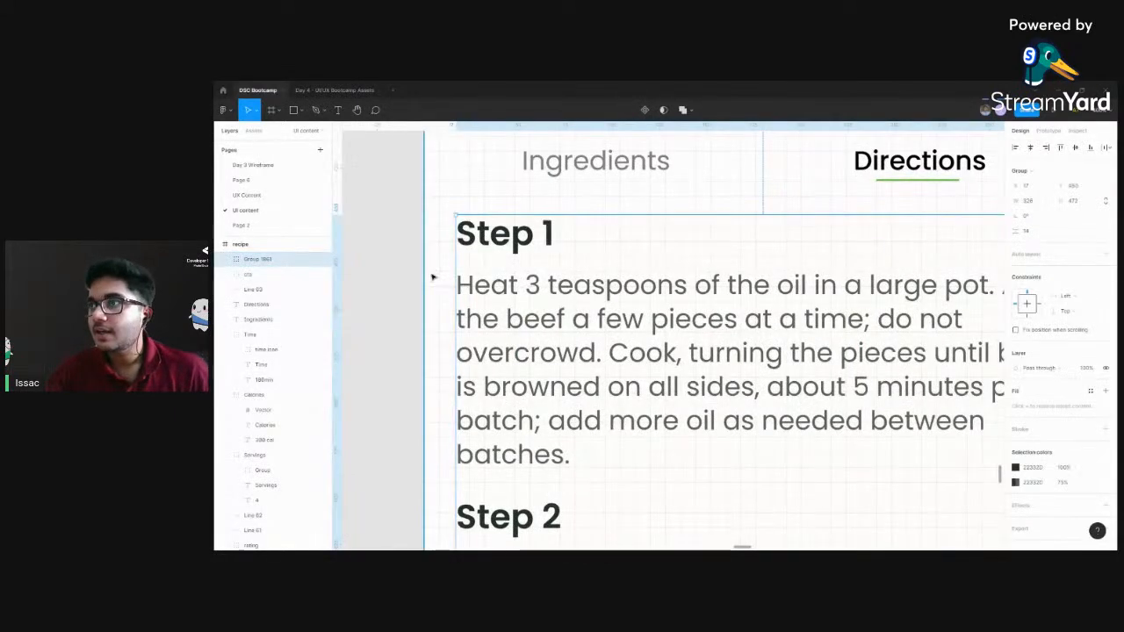
{"action": "scroll", "coordinate": [831, 293], "scroll_direction": "right", "scroll_amount": 5}
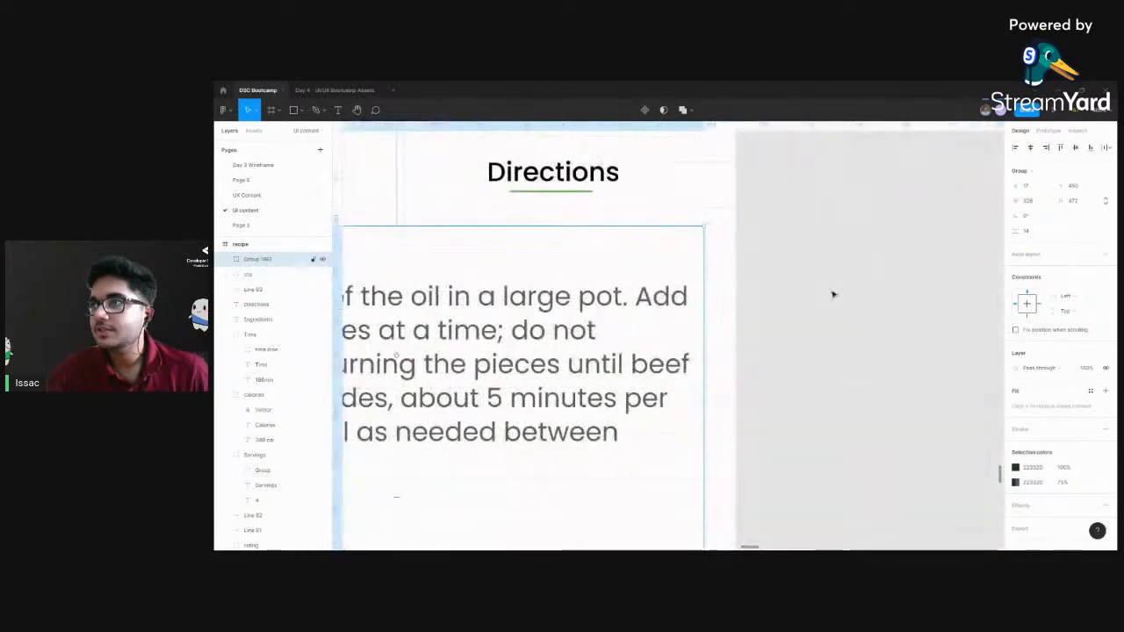
{"action": "scroll", "coordinate": [915, 269], "scroll_direction": "down", "scroll_amount": 4}
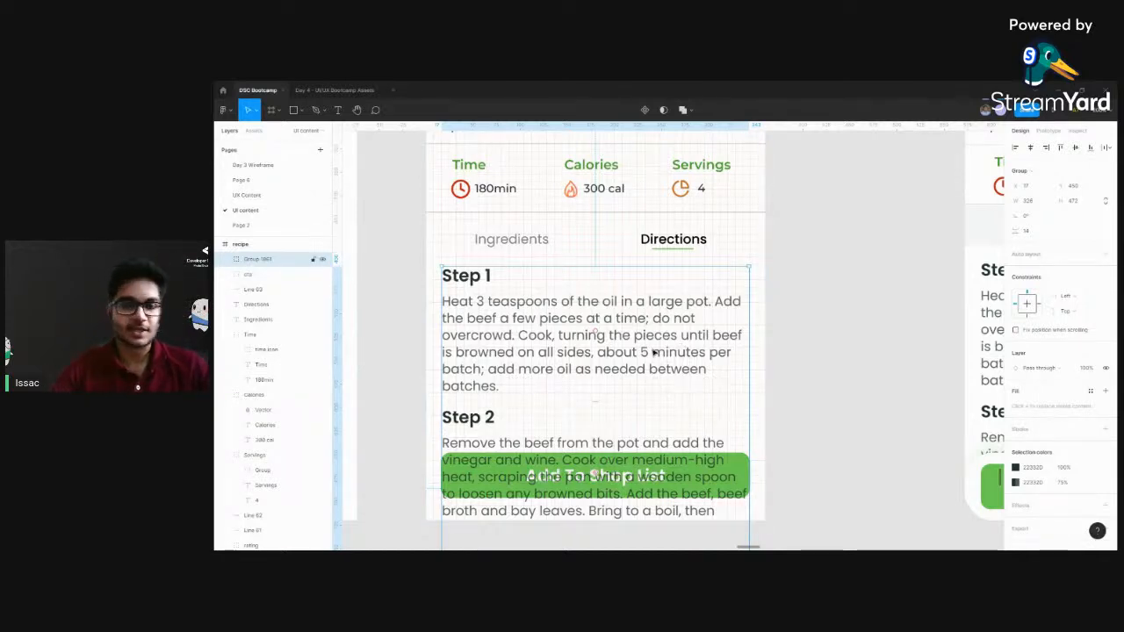
{"action": "scroll", "coordinate": [825, 333], "scroll_direction": "down", "scroll_amount": 3}
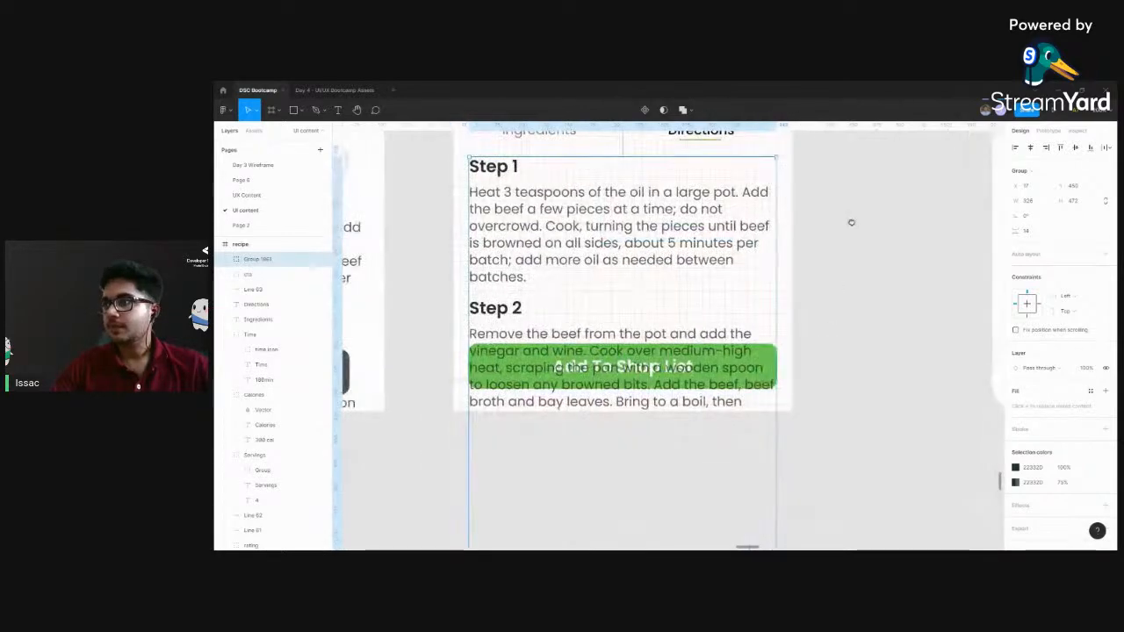
{"action": "key", "text": "ctrl+minus"}
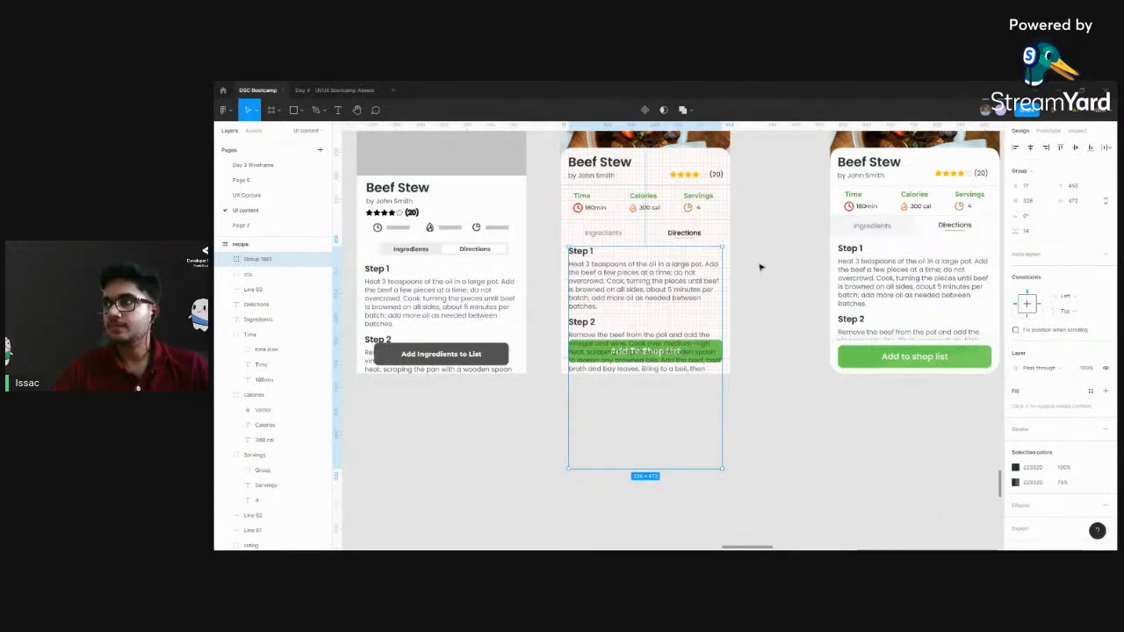
{"action": "scroll", "coordinate": [757, 290], "scroll_direction": "up", "scroll_amount": 1}
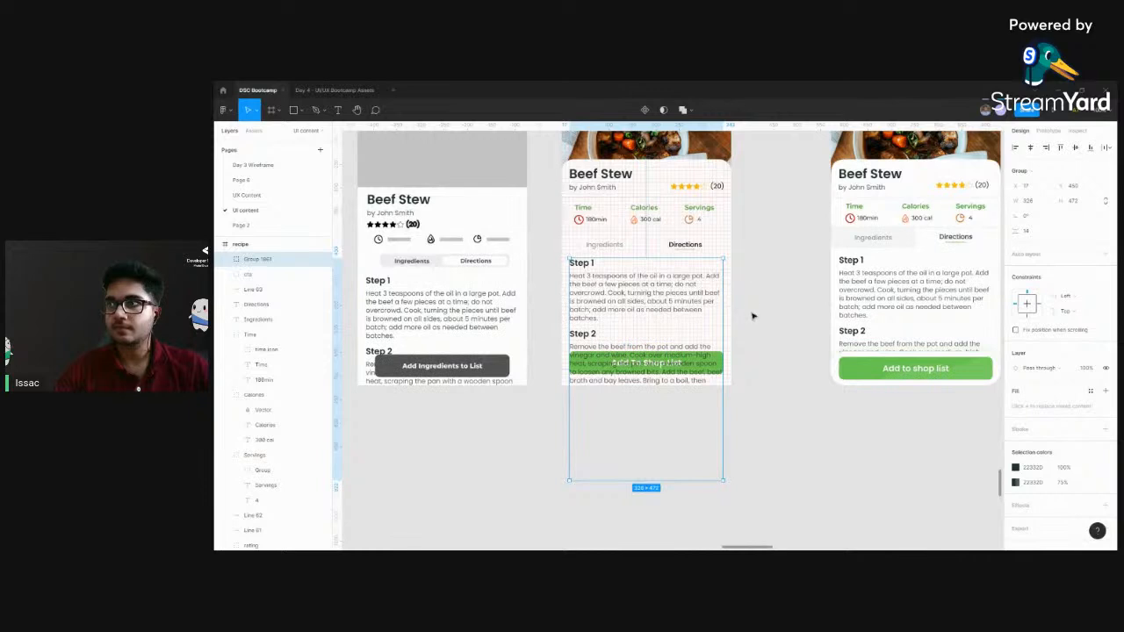
{"action": "scroll", "coordinate": [746, 311], "scroll_direction": "down", "scroll_amount": 2}
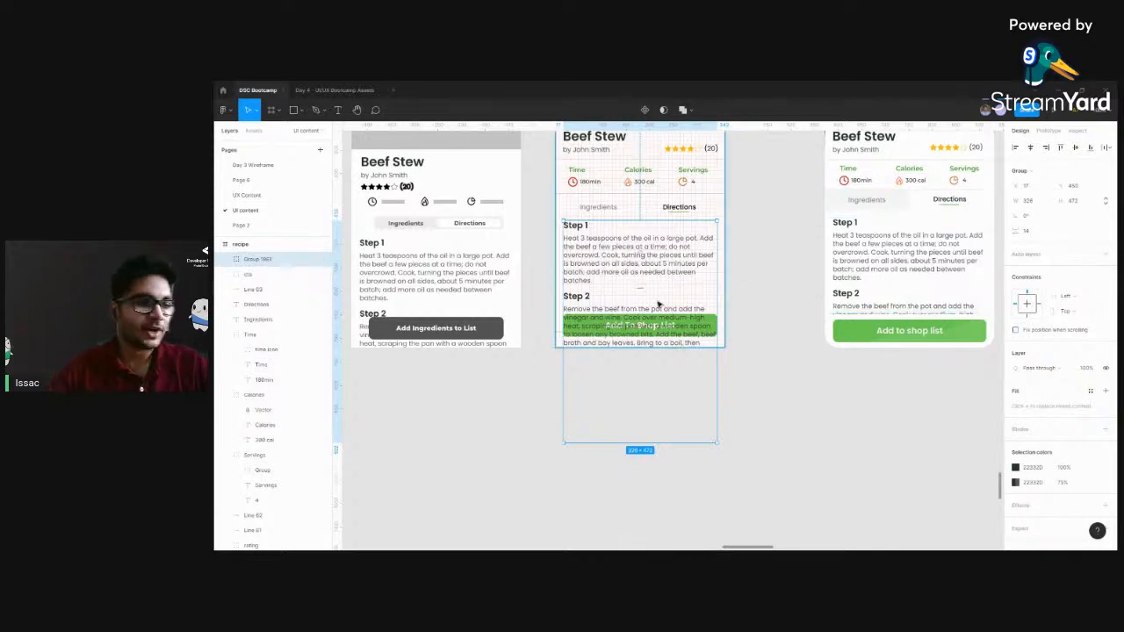
{"action": "left_click", "coordinate": [764, 291]}
{"action": "scroll", "coordinate": [766, 293], "scroll_direction": "left", "scroll_amount": 1}
{"action": "left_click", "coordinate": [643, 256]}
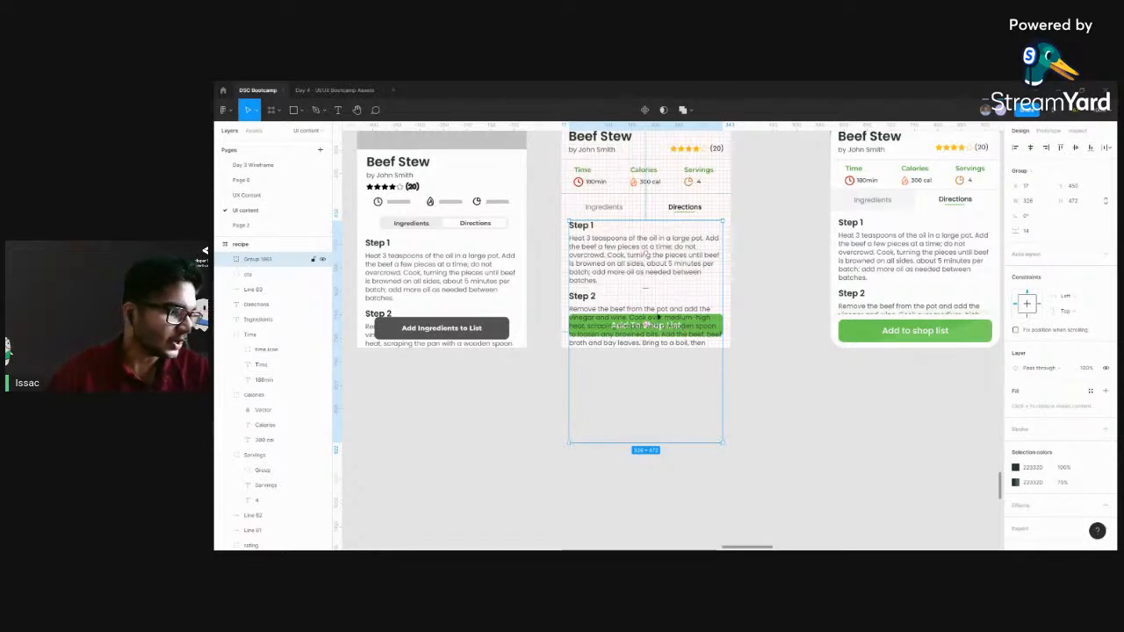
{"action": "scroll", "coordinate": [614, 269], "scroll_direction": "up", "scroll_amount": 1}
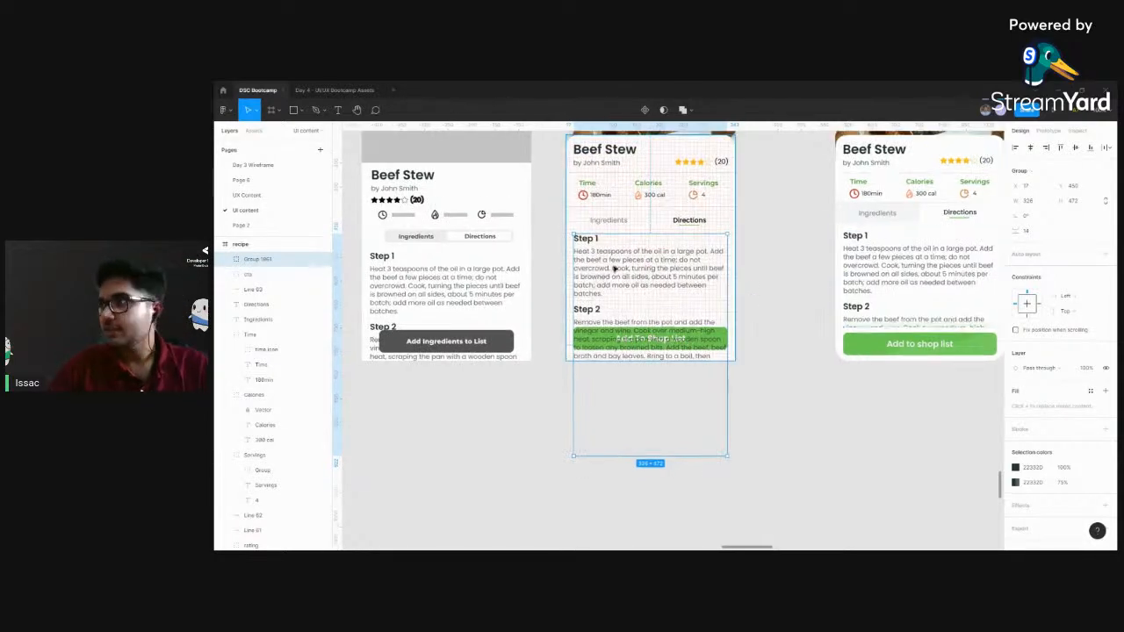
Move the directions text onto the canvas below the recipe frame and draw a 360 × 200 rectangle between the headings and the shop list button
{"action": "left_click_drag", "start_coordinate": [636, 266], "coordinate": [560, 430]}
{"action": "left_click", "coordinate": [712, 388]}
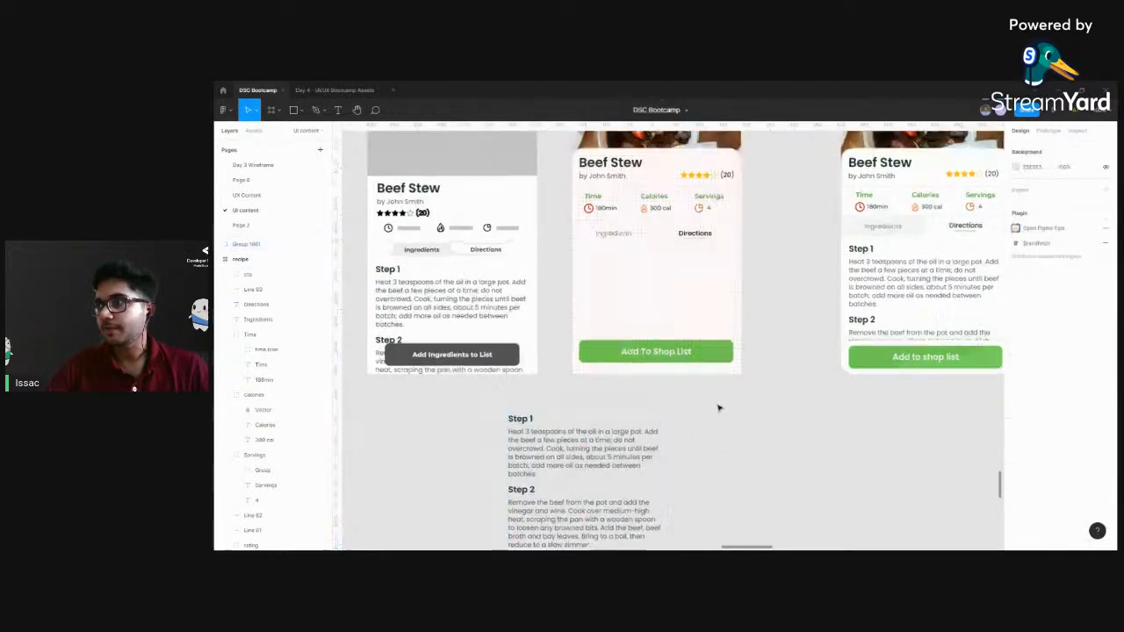
{"action": "scroll", "coordinate": [712, 394], "scroll_direction": "up", "scroll_amount": 5, "text": "ctrl"}
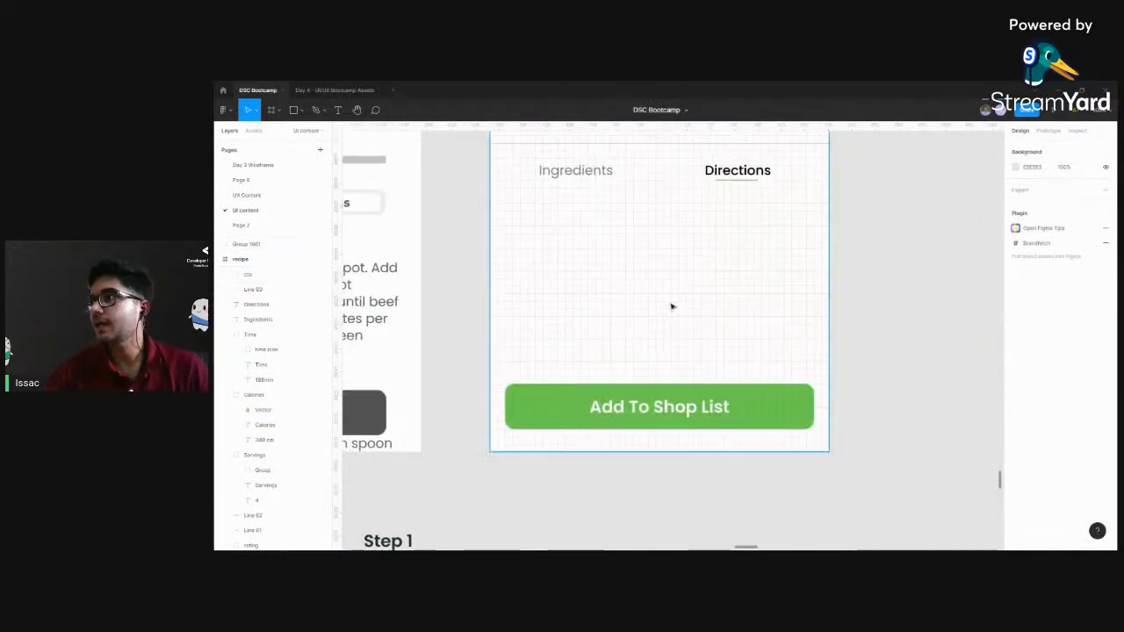
{"action": "key", "text": "r"}
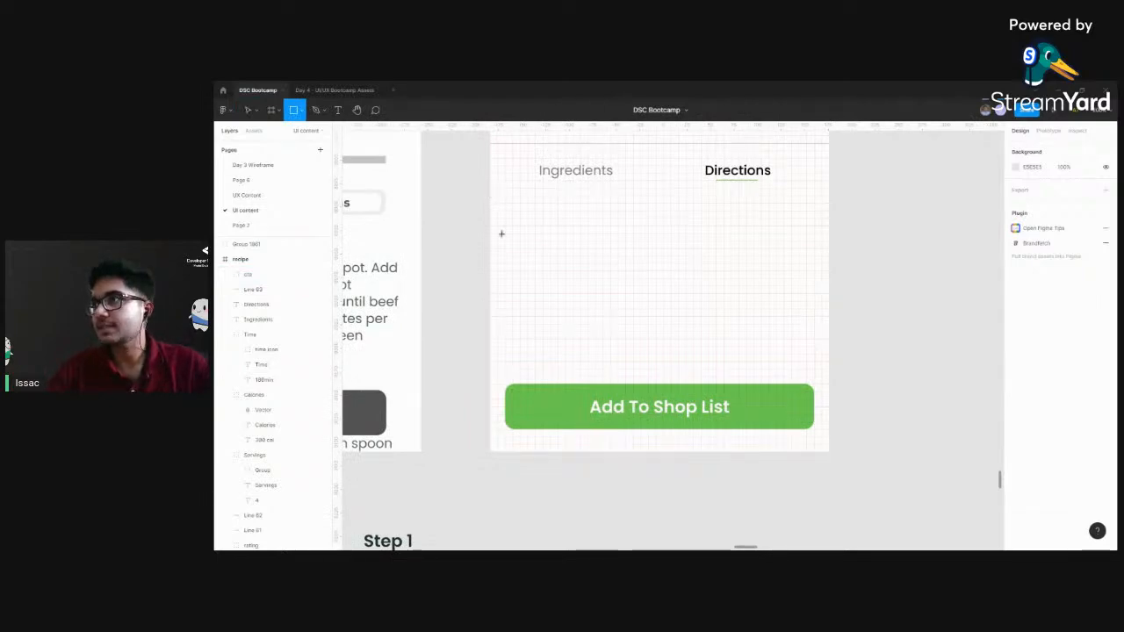
{"action": "mouse_move", "coordinate": [489, 190]}
{"action": "left_mouse_down"}
{"action": "mouse_move", "coordinate": [594, 373]}
{"action": "mouse_move", "coordinate": [757, 388]}
{"action": "mouse_move", "coordinate": [830, 372]}
{"action": "left_mouse_up"}
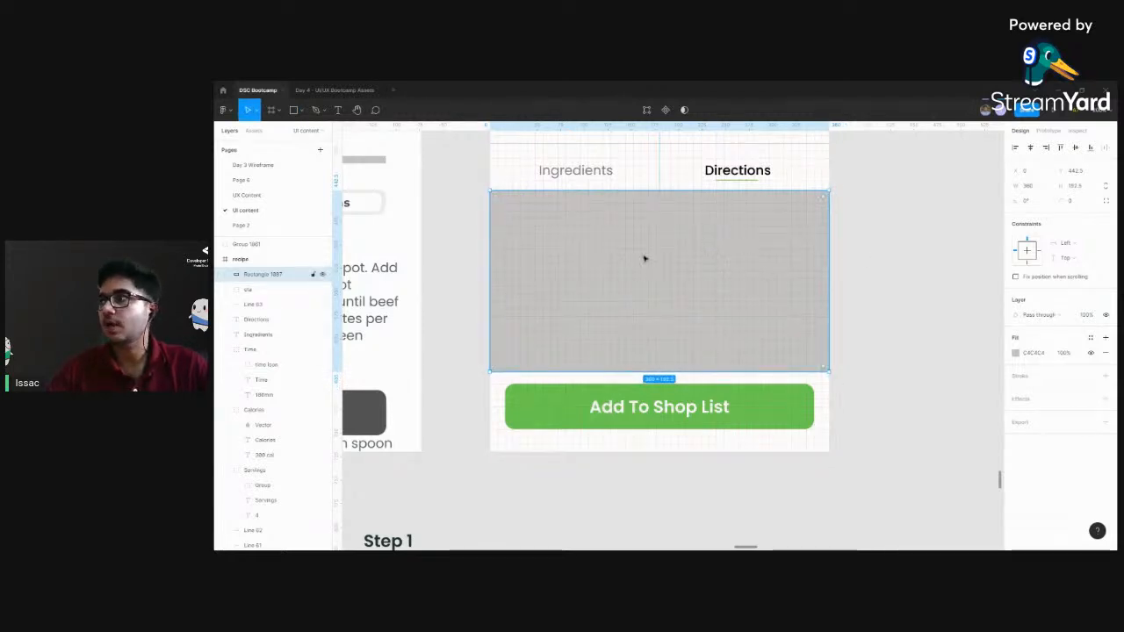
{"action": "left_click_drag", "start_coordinate": [772, 191], "coordinate": [773, 187]}
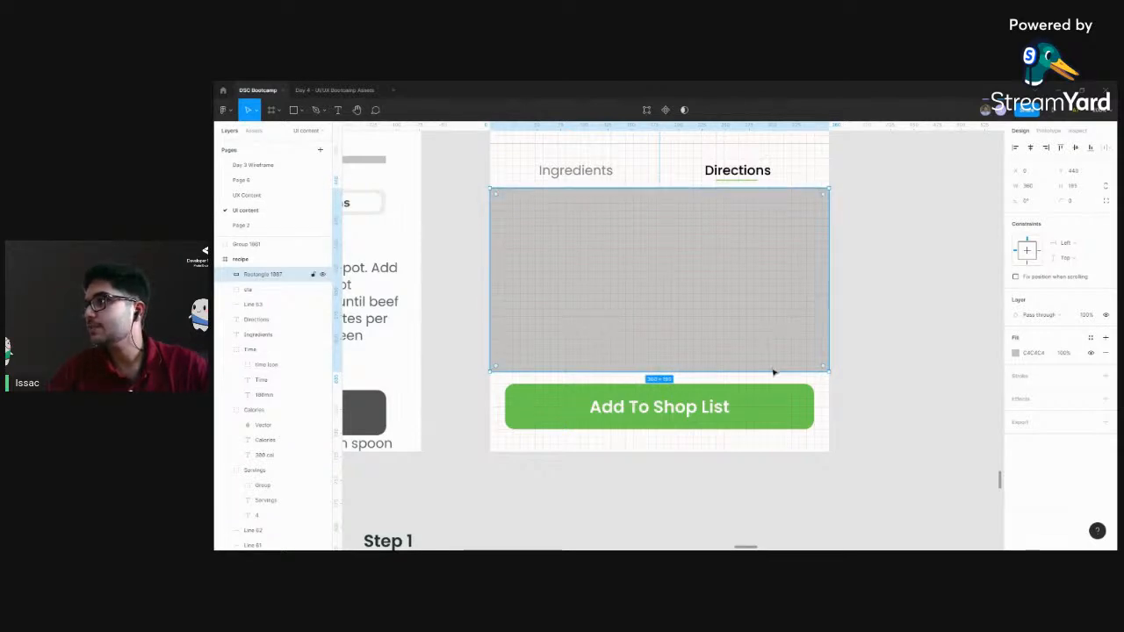
{"action": "left_click_drag", "start_coordinate": [771, 369], "coordinate": [773, 377]}
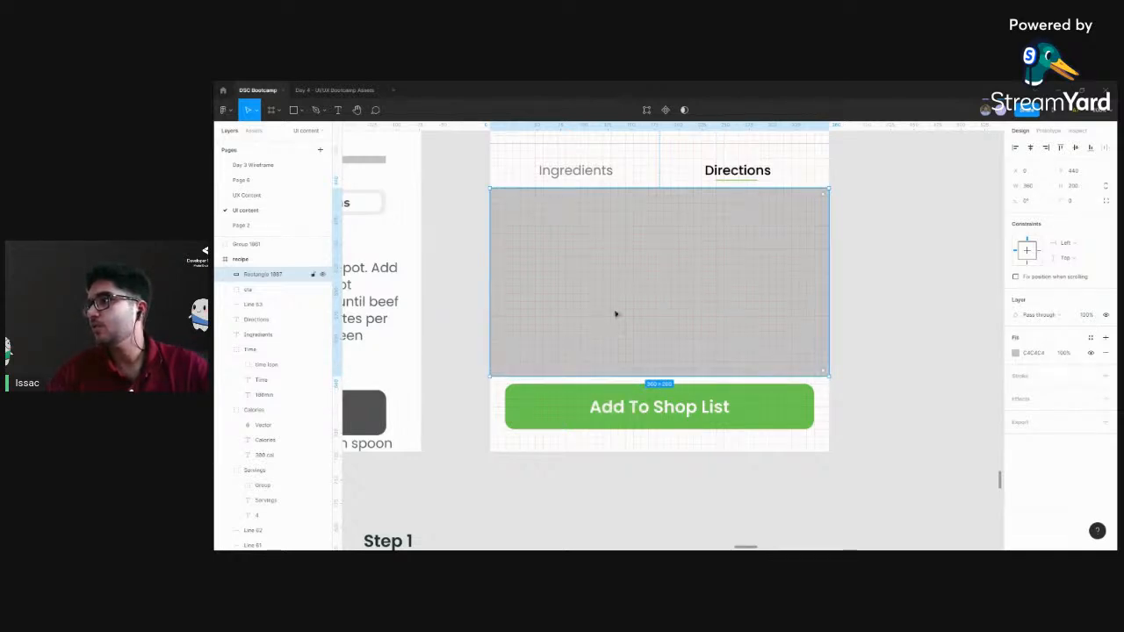
Lower the "Add To Shop List" group slightly, keeping it centred, and move the grey rectangle out of the frame beside the directions text
{"action": "left_click", "coordinate": [720, 406]}
{"action": "left_click_drag", "start_coordinate": [720, 406], "coordinate": [703, 414]}
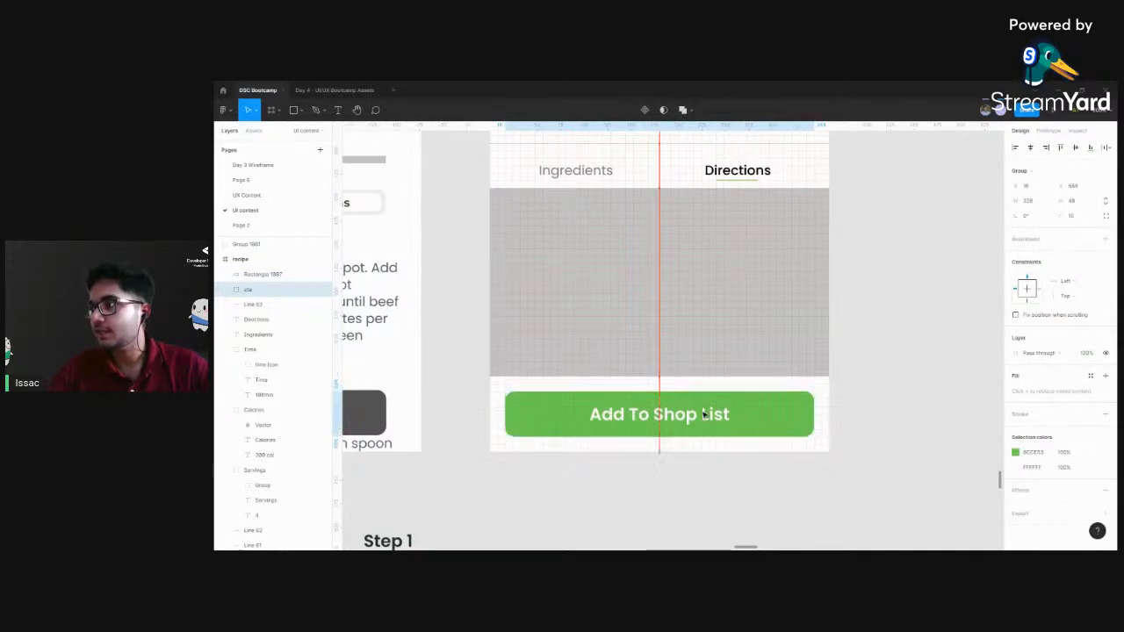
{"action": "left_click", "coordinate": [667, 257]}
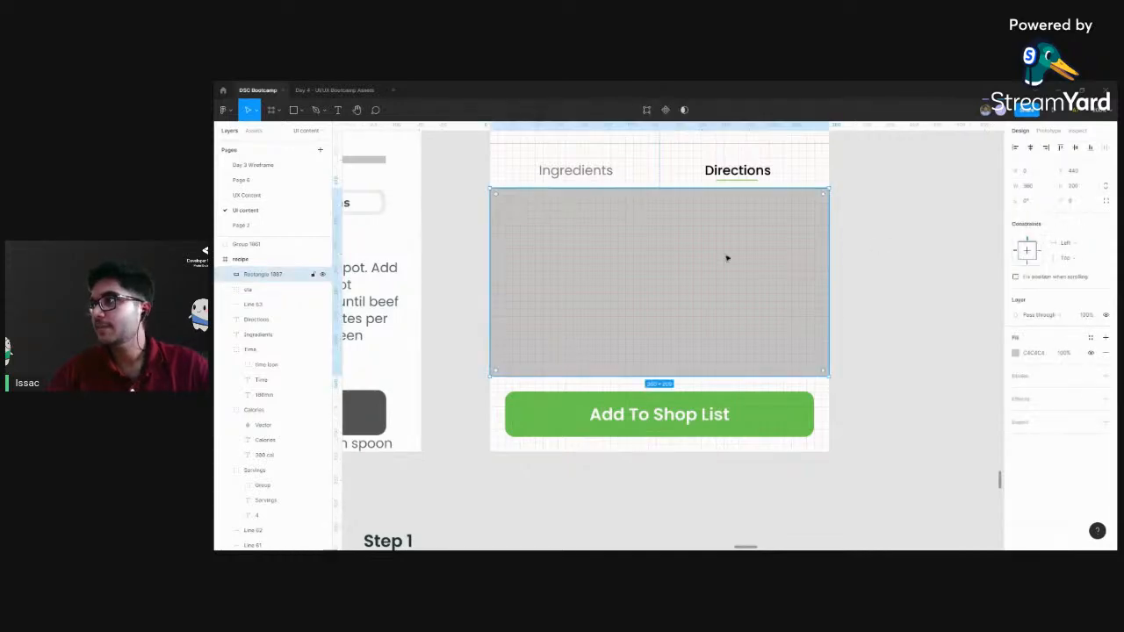
{"action": "key", "text": "minus"}
{"action": "scroll", "coordinate": [737, 393], "scroll_direction": "down", "scroll_amount": 3}
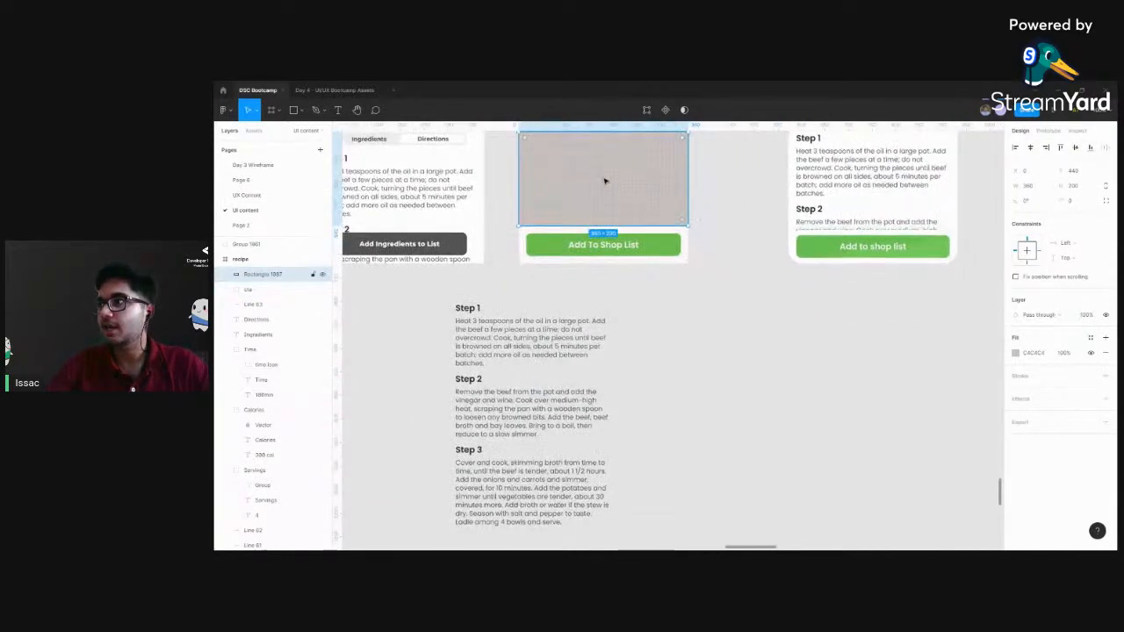
{"action": "left_click_drag", "start_coordinate": [600, 178], "coordinate": [710, 343]}
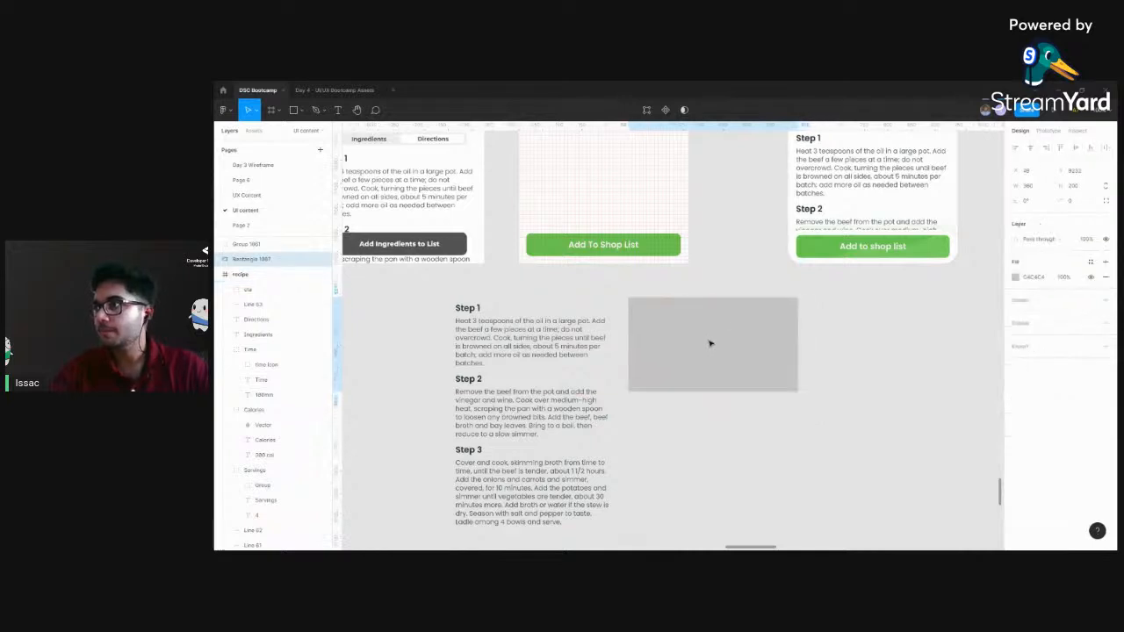
Rename the grouped Step 1 to Step 3 directions as "text"
{"action": "left_click", "coordinate": [553, 332]}
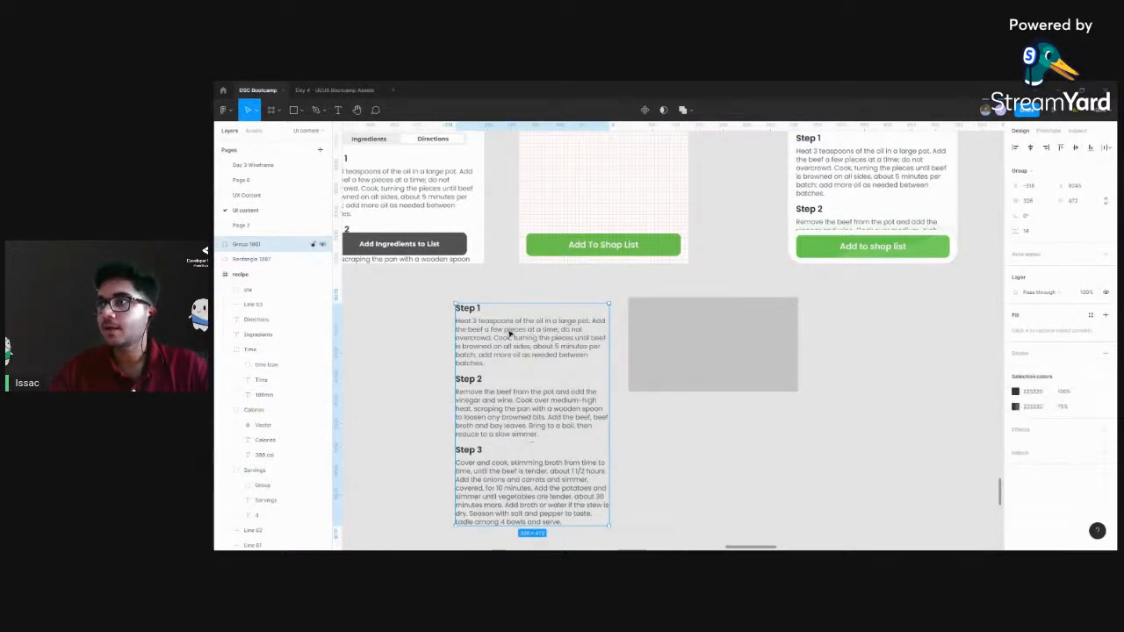
{"action": "left_click", "coordinate": [726, 333]}
{"action": "left_click", "coordinate": [538, 331]}
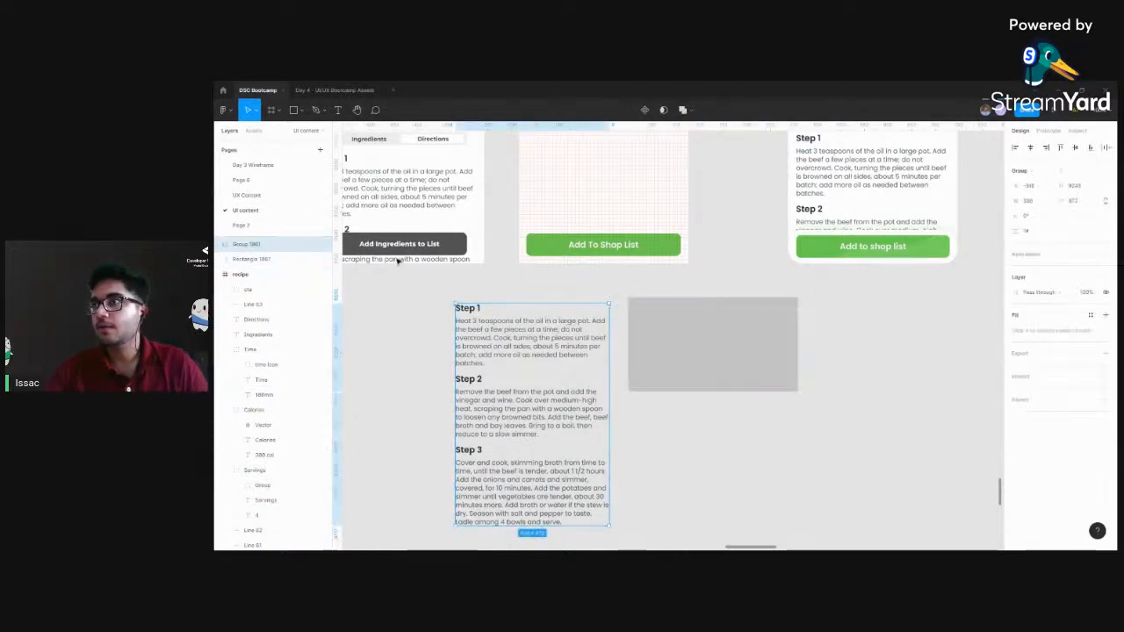
{"action": "double_click", "coordinate": [253, 247]}
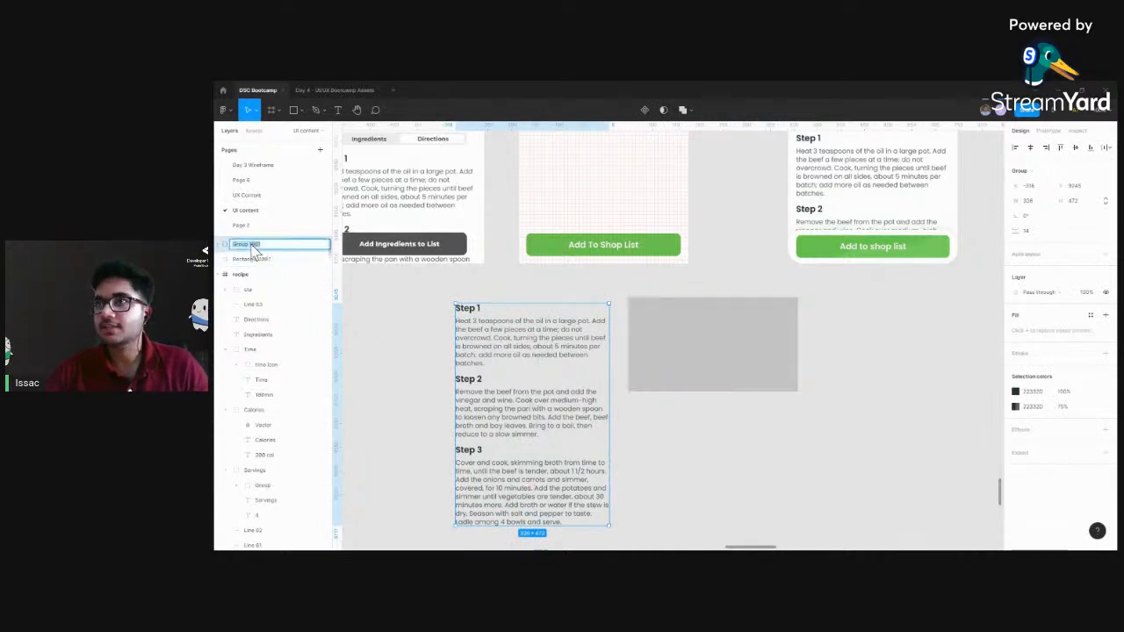
{"action": "type", "text": "text"}
{"action": "left_click", "coordinate": [264, 257]}
Place the directions text over the grey rectangle, centred horizontally, with Step 1 just inside the rectangle's upper edge
{"action": "left_click", "coordinate": [561, 338]}
{"action": "left_click_drag", "start_coordinate": [562, 339], "coordinate": [702, 337]}
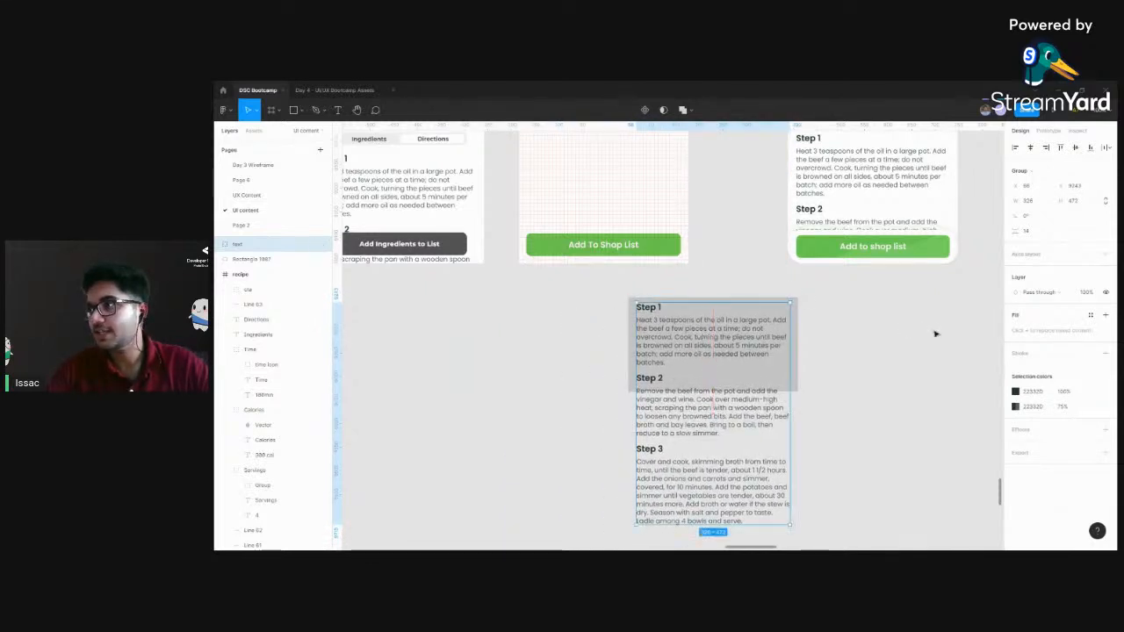
{"action": "left_click", "coordinate": [893, 334]}
{"action": "scroll", "coordinate": [875, 336], "scroll_direction": "up", "scroll_amount": 5}
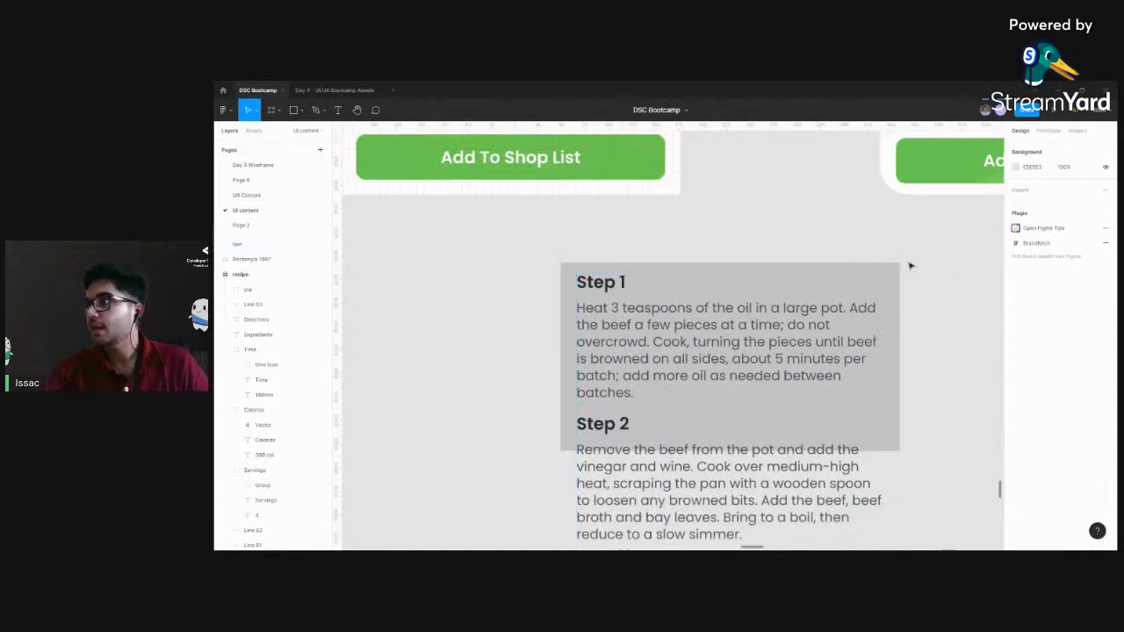
{"action": "scroll", "coordinate": [781, 264], "scroll_direction": "right", "scroll_amount": 3}
{"action": "scroll", "coordinate": [808, 272], "scroll_direction": "down", "scroll_amount": 2}
{"action": "scroll", "coordinate": [817, 220], "scroll_direction": "down", "scroll_amount": 3}
Extend the rectangle downward to 493 high behind all three steps and set its fill opacity to 0%
{"action": "left_click", "coordinate": [715, 321]}
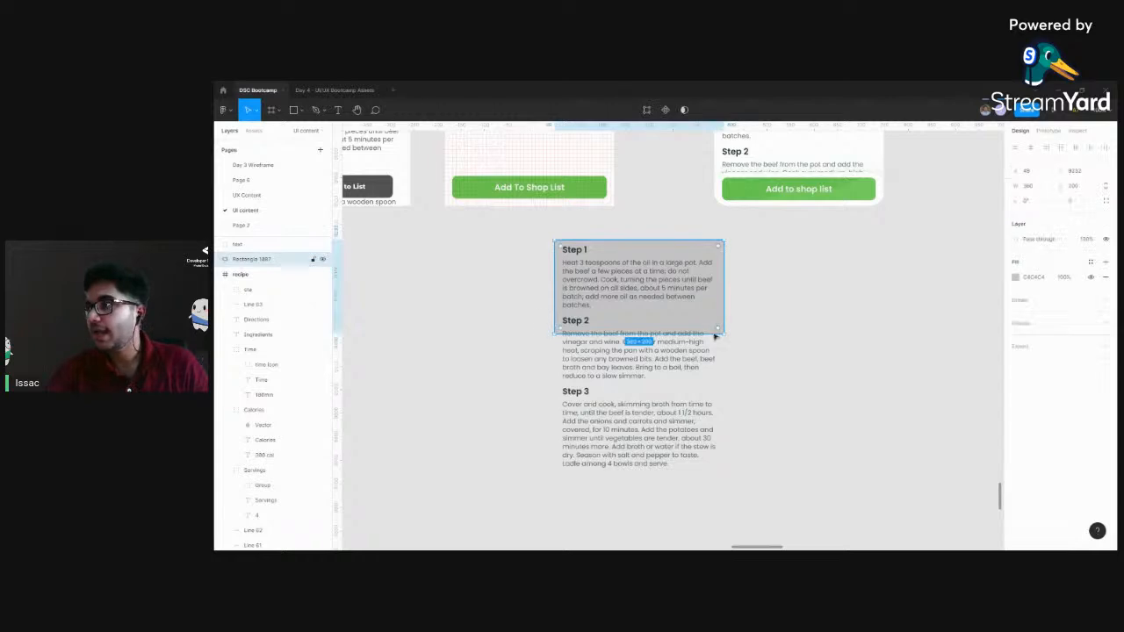
{"action": "left_click_drag", "start_coordinate": [710, 332], "coordinate": [711, 472]}
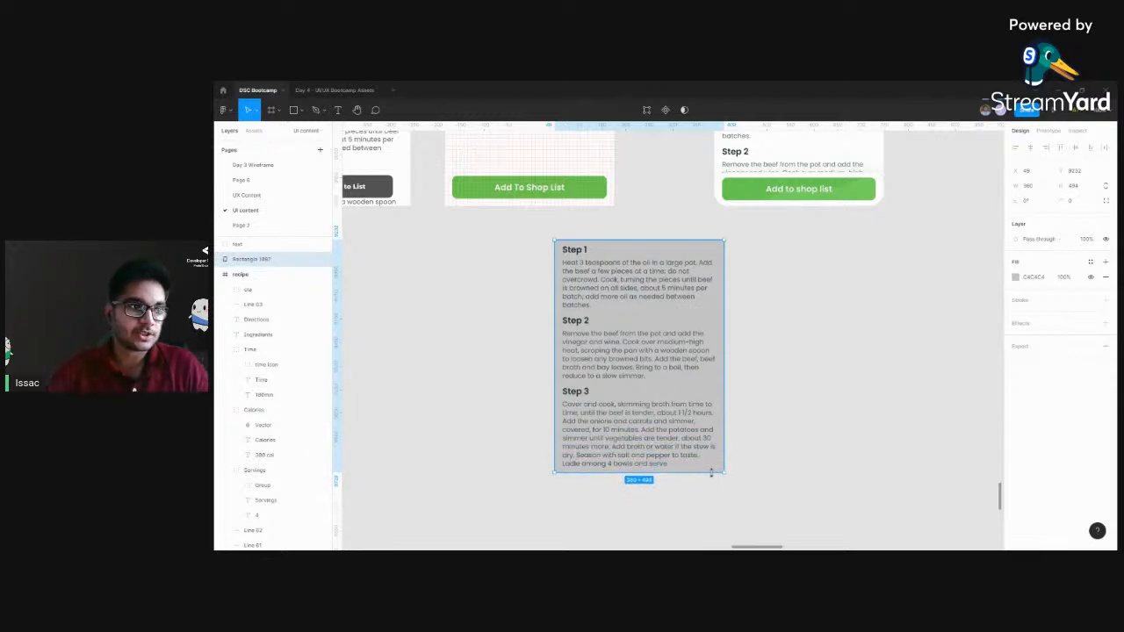
{"action": "mouse_move", "coordinate": [677, 474]}
{"action": "left_mouse_down"}
{"action": "mouse_move", "coordinate": [683, 337]}
{"action": "mouse_move", "coordinate": [682, 490]}
{"action": "mouse_move", "coordinate": [683, 473]}
{"action": "left_mouse_up"}
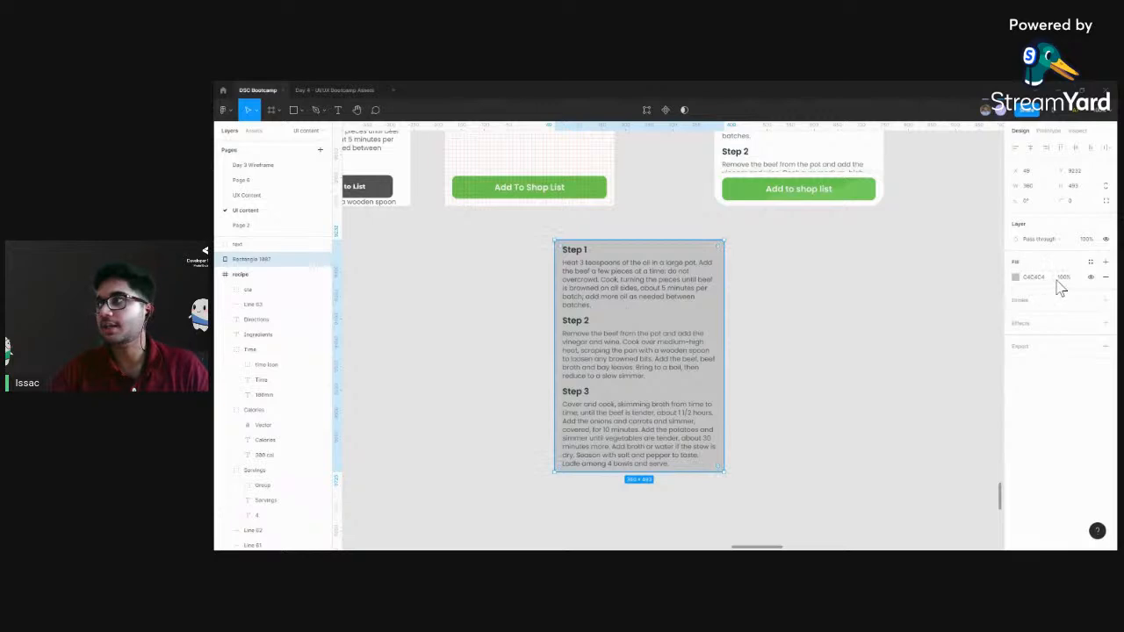
{"action": "type", "text": "0"}
{"action": "key", "text": "Return"}
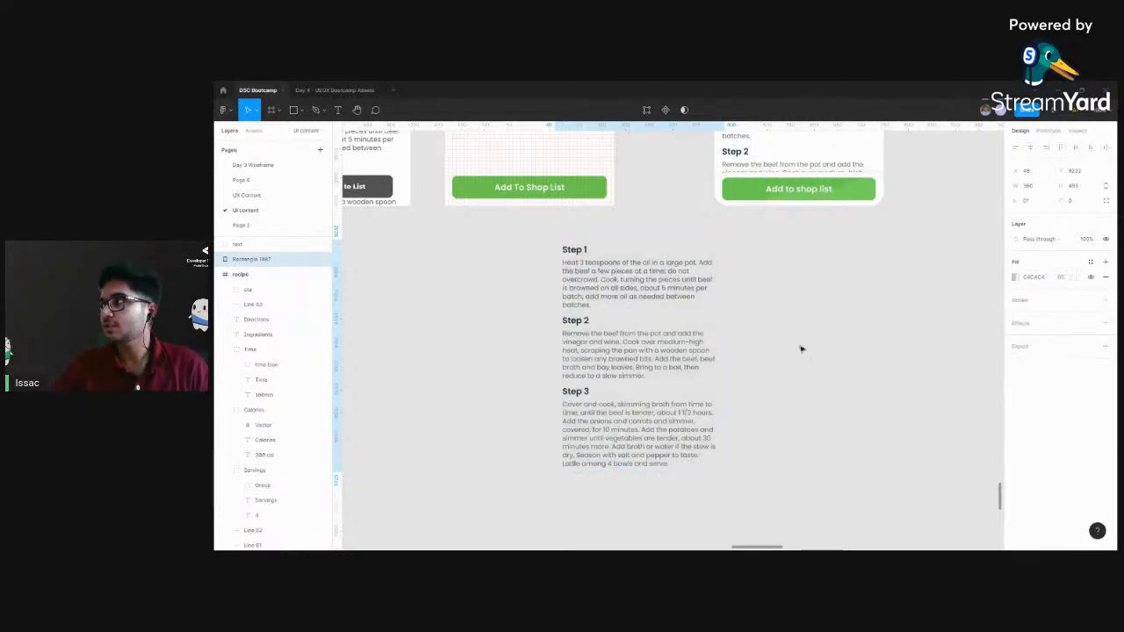
Wrap the directions text group and the transparent rectangle together in a new frame
{"action": "left_click", "coordinate": [497, 266]}
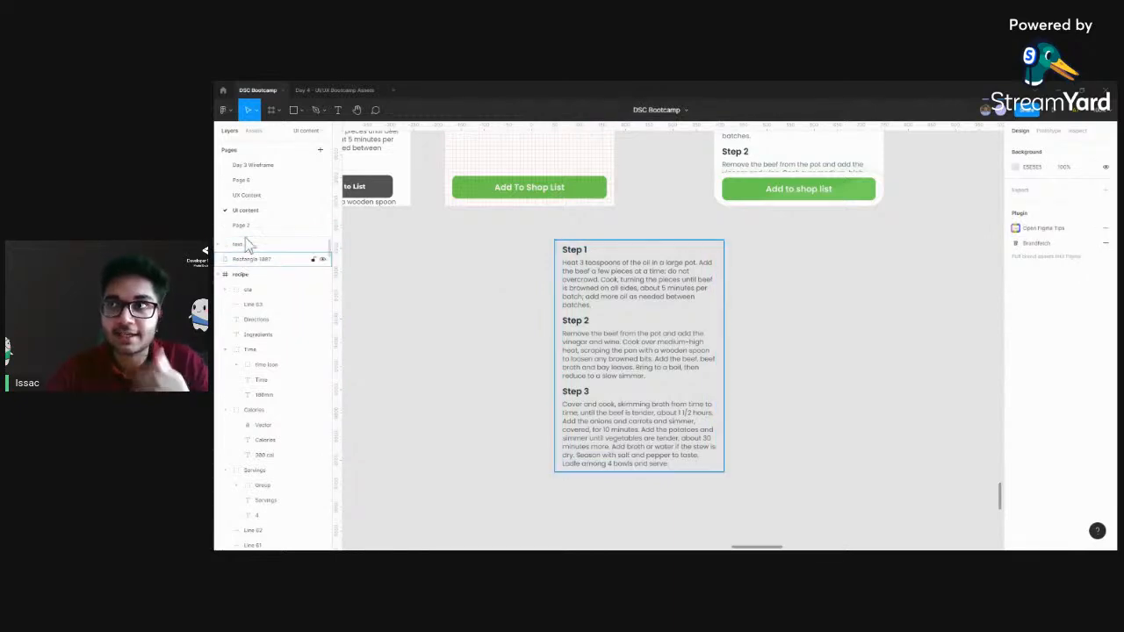
{"action": "left_click", "coordinate": [245, 262]}
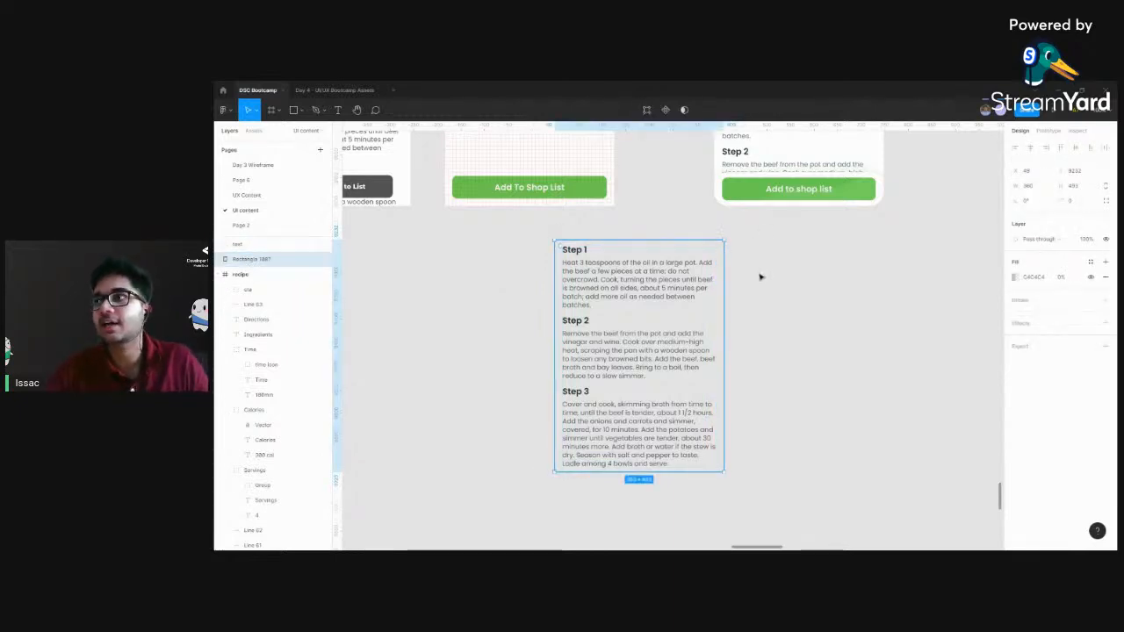
{"action": "left_click", "coordinate": [519, 238]}
{"action": "left_click_drag", "start_coordinate": [522, 222], "coordinate": [745, 484]}
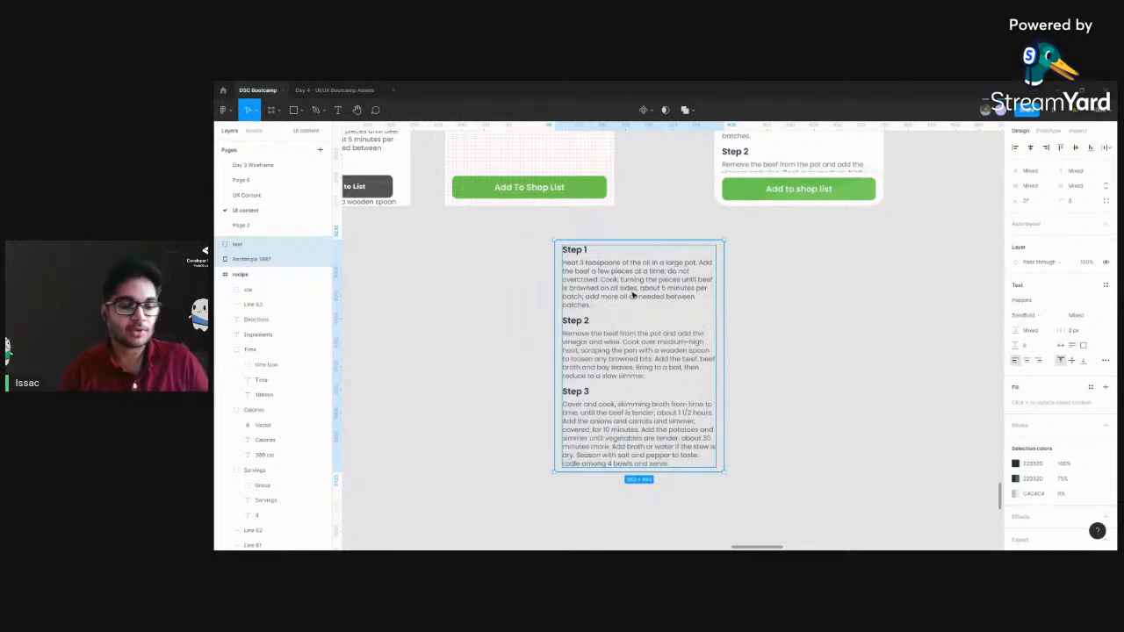
{"action": "key", "text": "alt"}
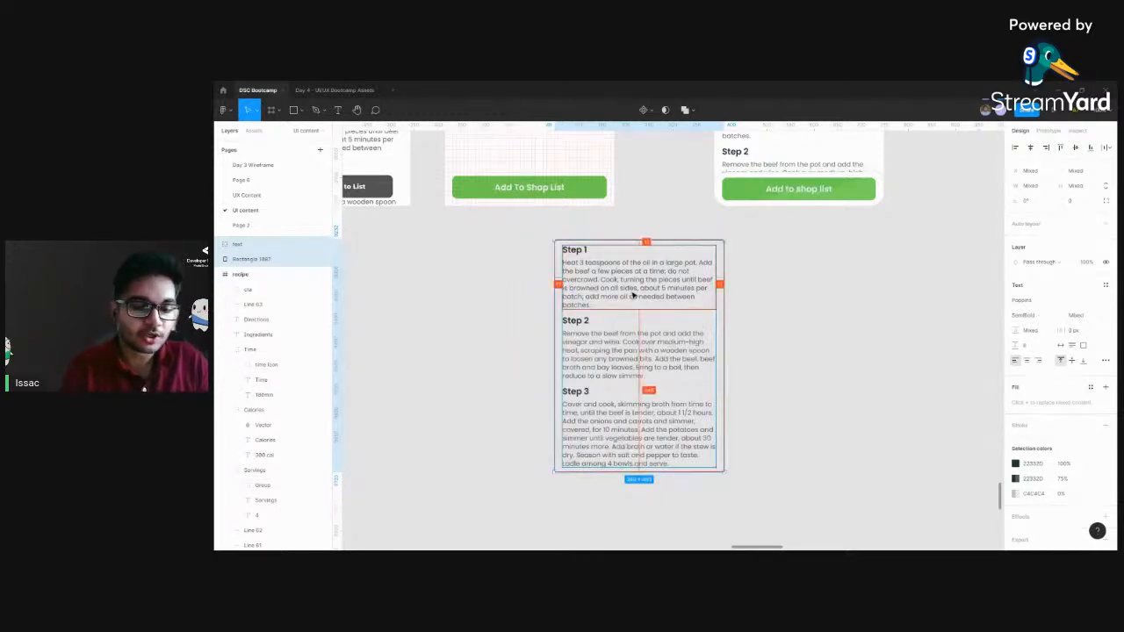
{"action": "key", "text": "ctrl+alt+g"}
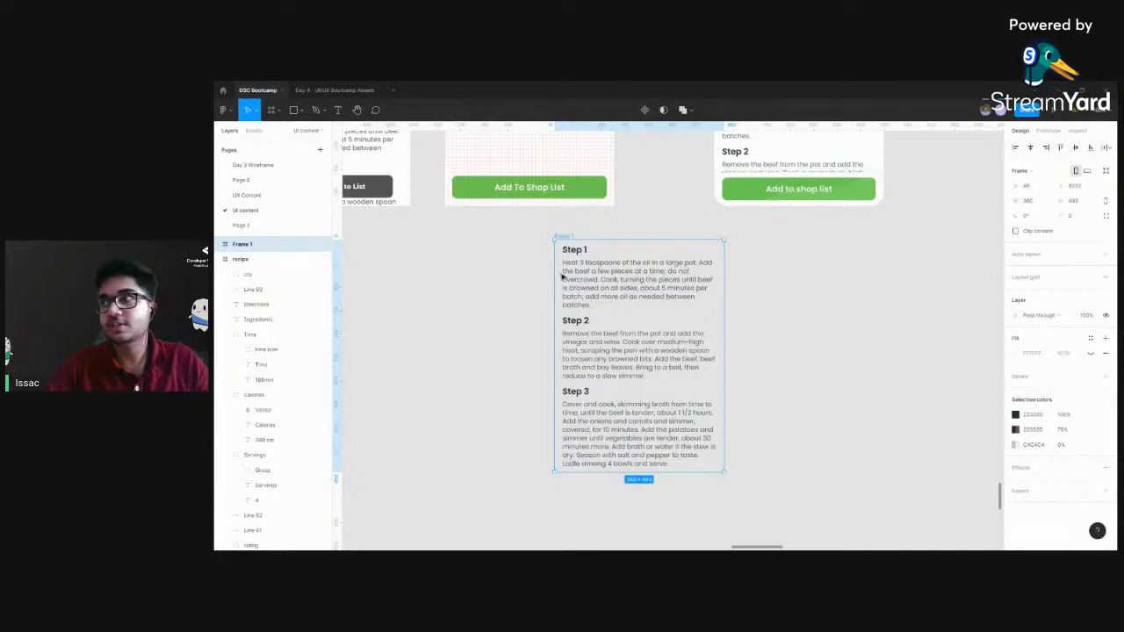
Rename the new frame holding the directions text as "scroll"
{"action": "left_click_drag", "start_coordinate": [797, 251], "coordinate": [834, 370]}
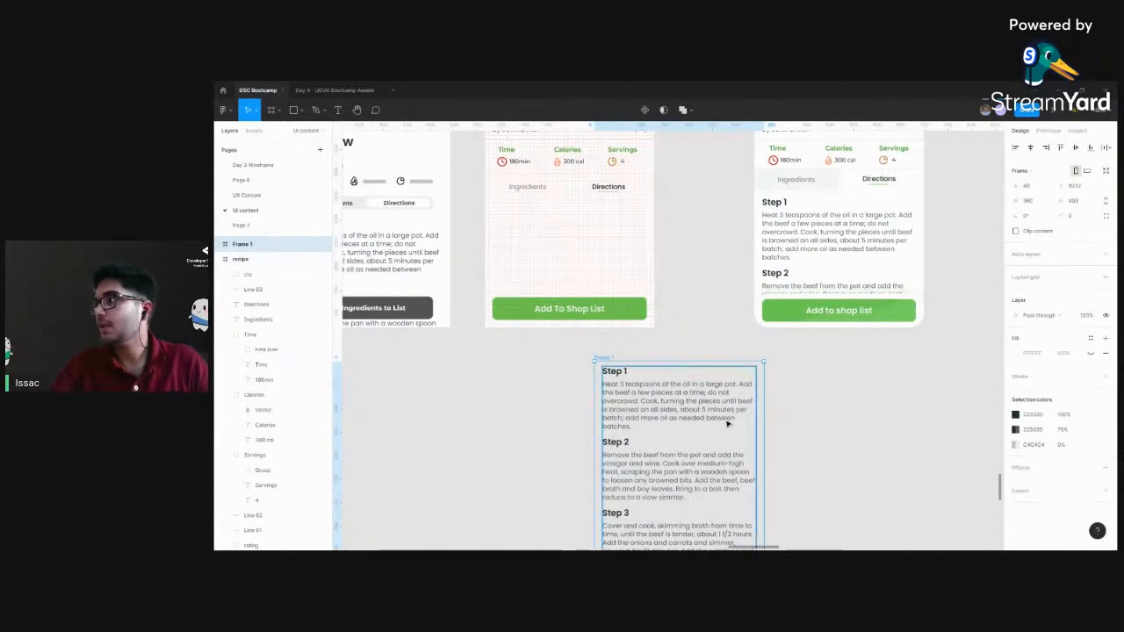
{"action": "double_click", "coordinate": [246, 244]}
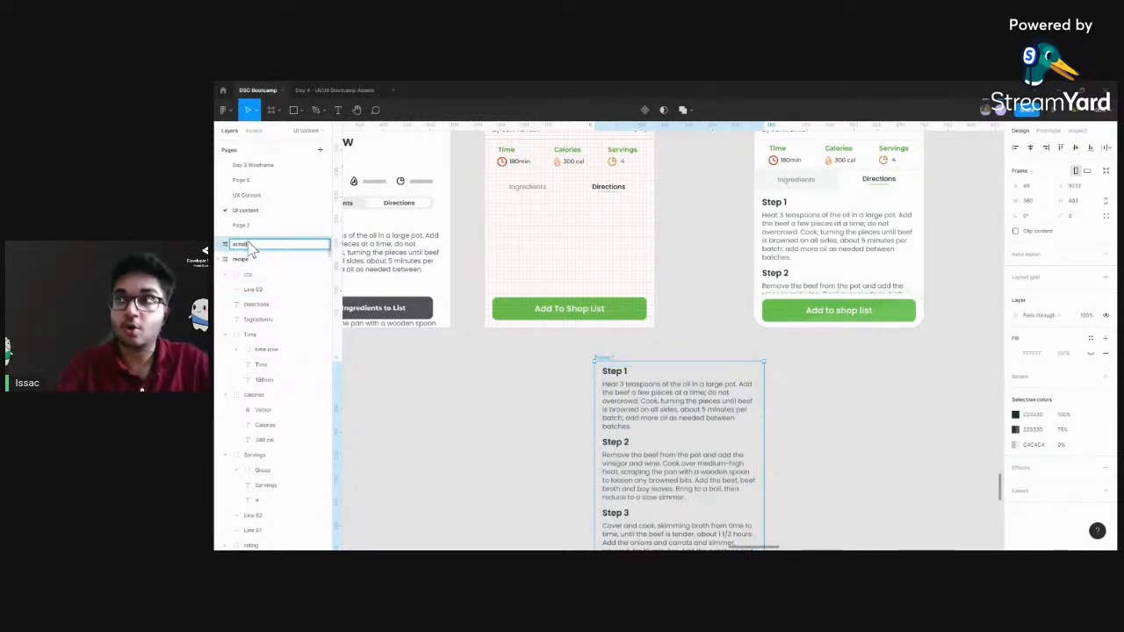
{"action": "left_click", "coordinate": [423, 430]}
Place the "scroll" frame inside the recipe frame just below the headings and reorder the "cta" group above it
{"action": "left_click_drag", "start_coordinate": [674, 408], "coordinate": [650, 386]}
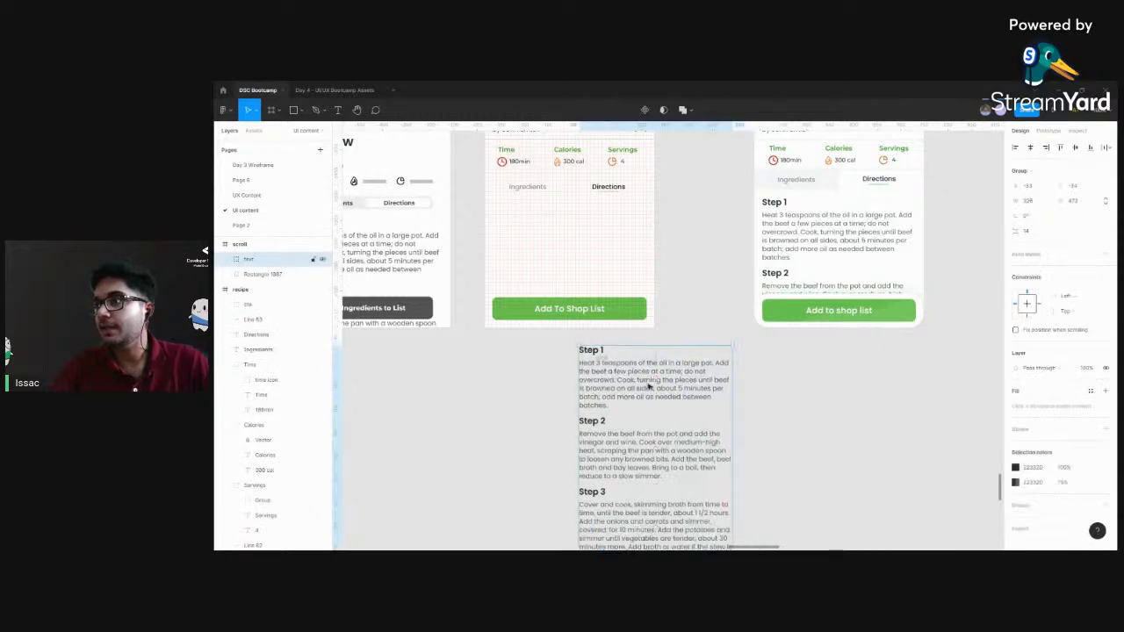
{"action": "key", "text": "ctrl+z"}
{"action": "left_click_drag", "start_coordinate": [604, 358], "coordinate": [555, 260]}
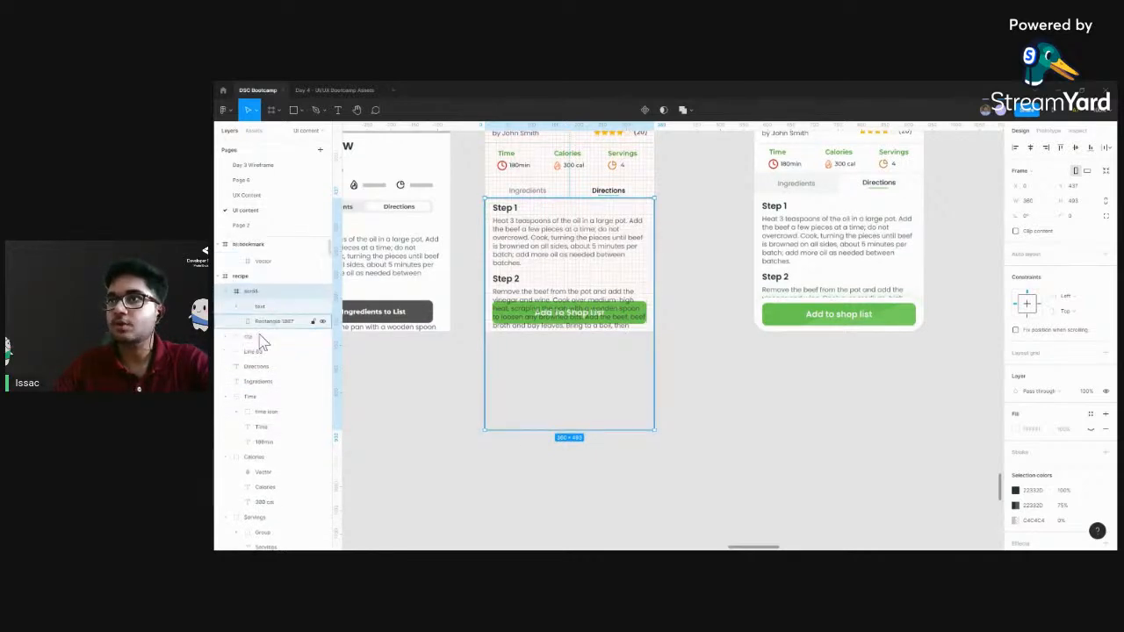
{"action": "left_click", "coordinate": [257, 338]}
{"action": "left_click_drag", "start_coordinate": [259, 338], "coordinate": [261, 290]}
Look through the "scroll" frame's overflow scrolling options and compare the whole recipe screen with the neighbouring finished version
{"action": "left_click", "coordinate": [584, 257]}
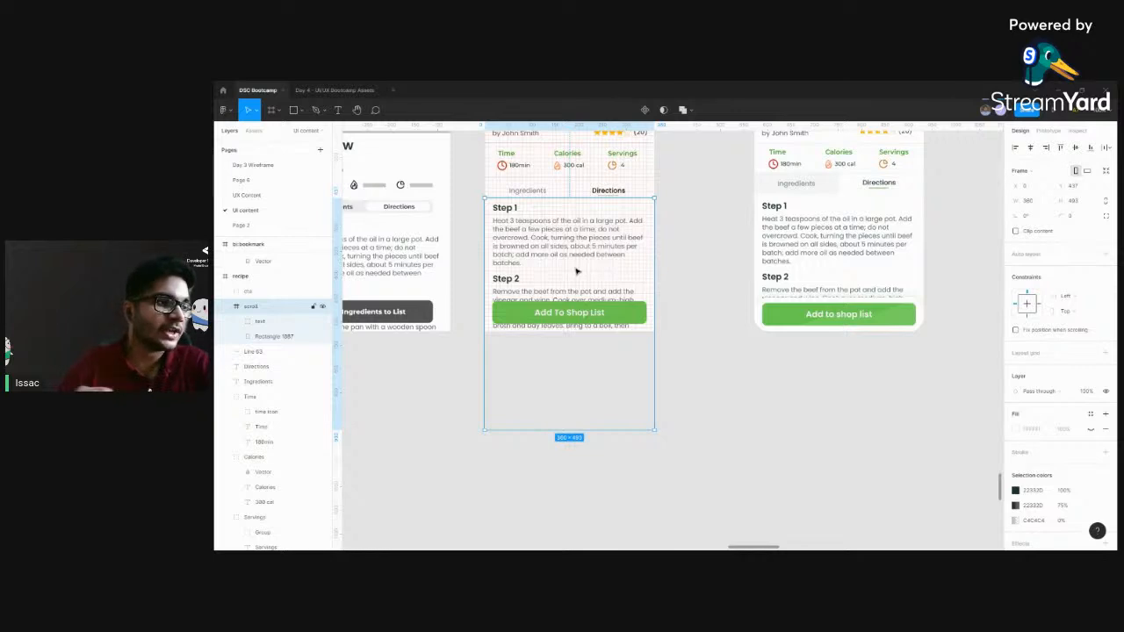
{"action": "left_click", "coordinate": [1045, 132]}
{"action": "left_click", "coordinate": [1021, 130]}
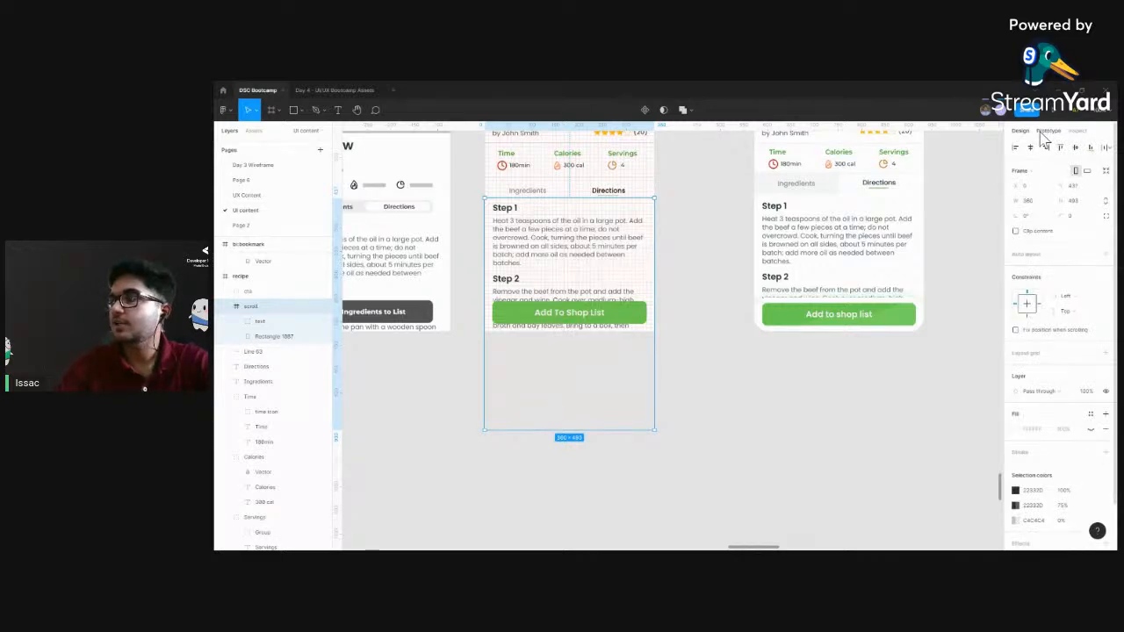
{"action": "left_click", "coordinate": [1045, 131]}
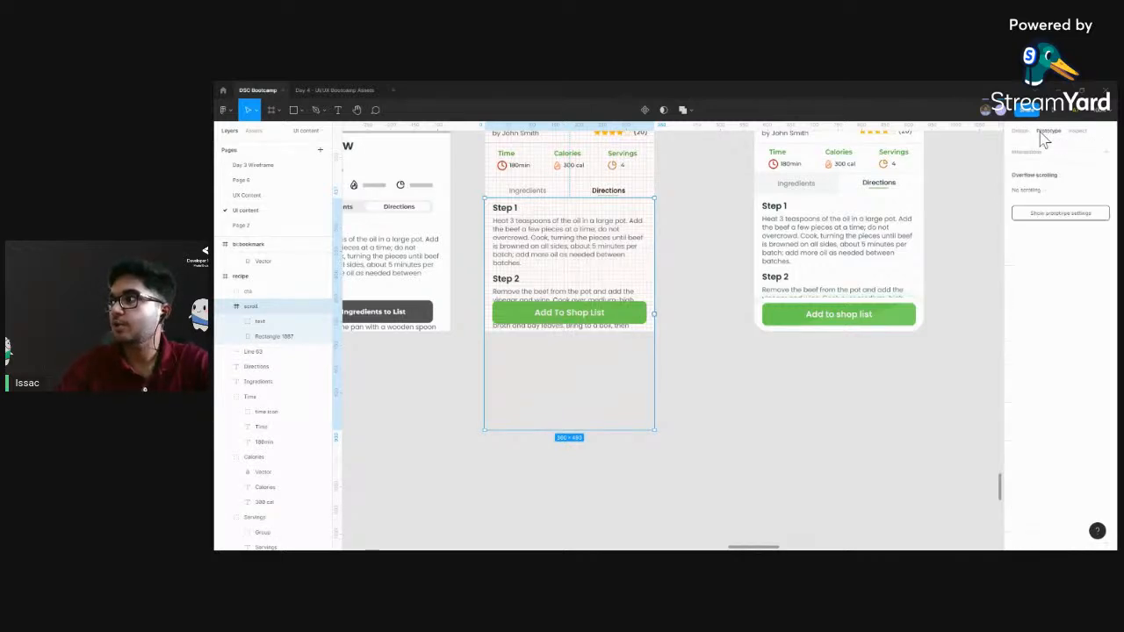
{"action": "left_click", "coordinate": [1056, 192]}
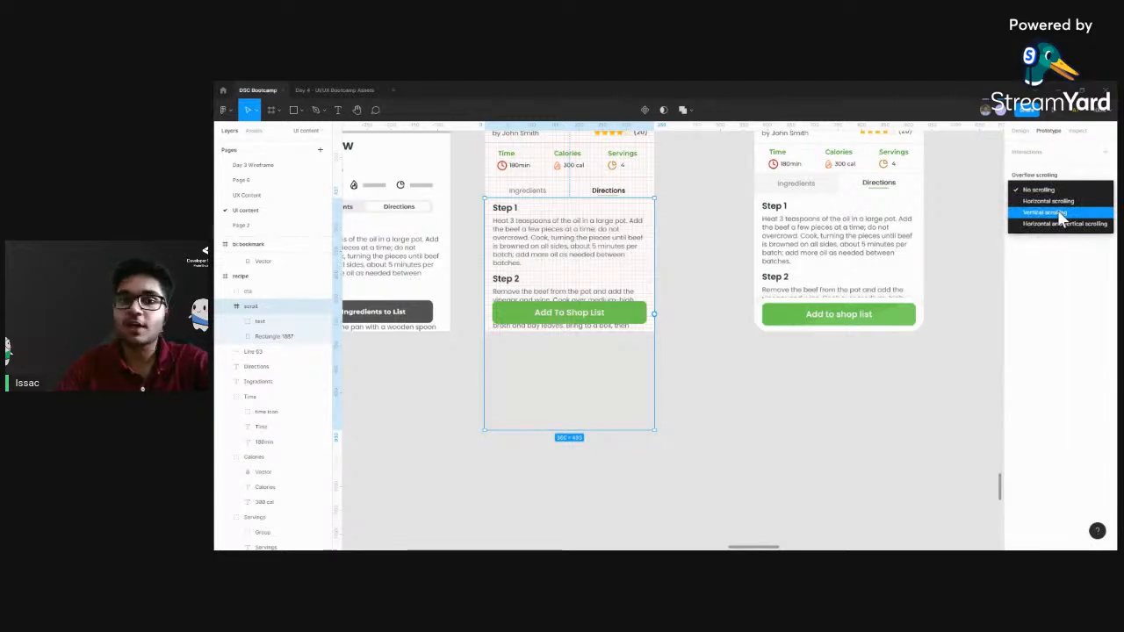
{"action": "left_click", "coordinate": [713, 195]}
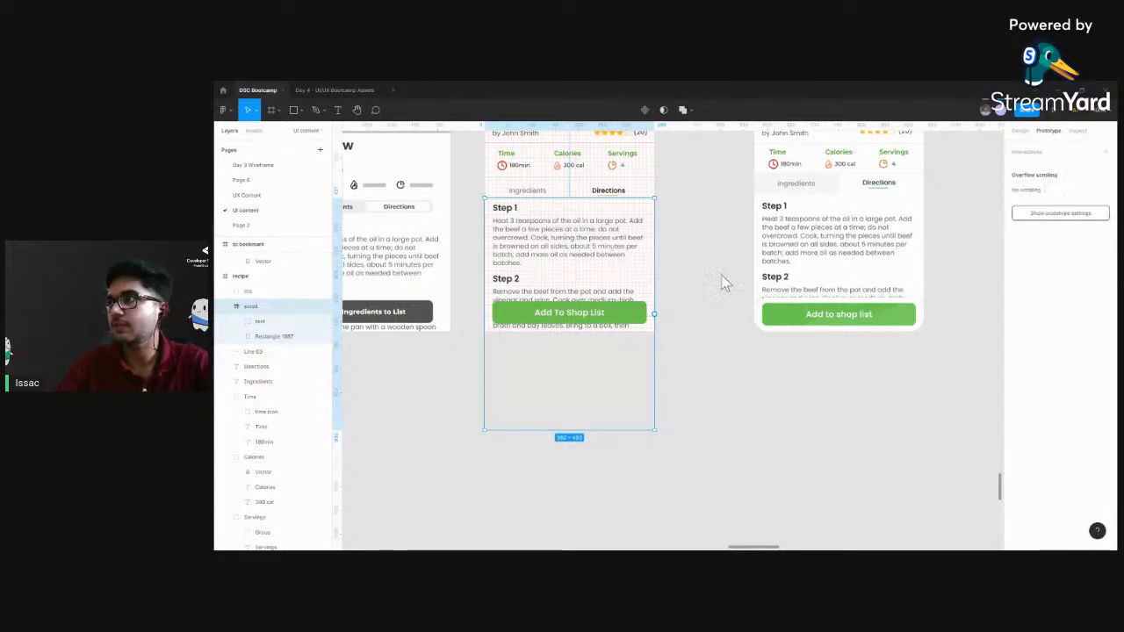
{"action": "scroll", "coordinate": [705, 257], "scroll_direction": "up", "scroll_amount": 5}
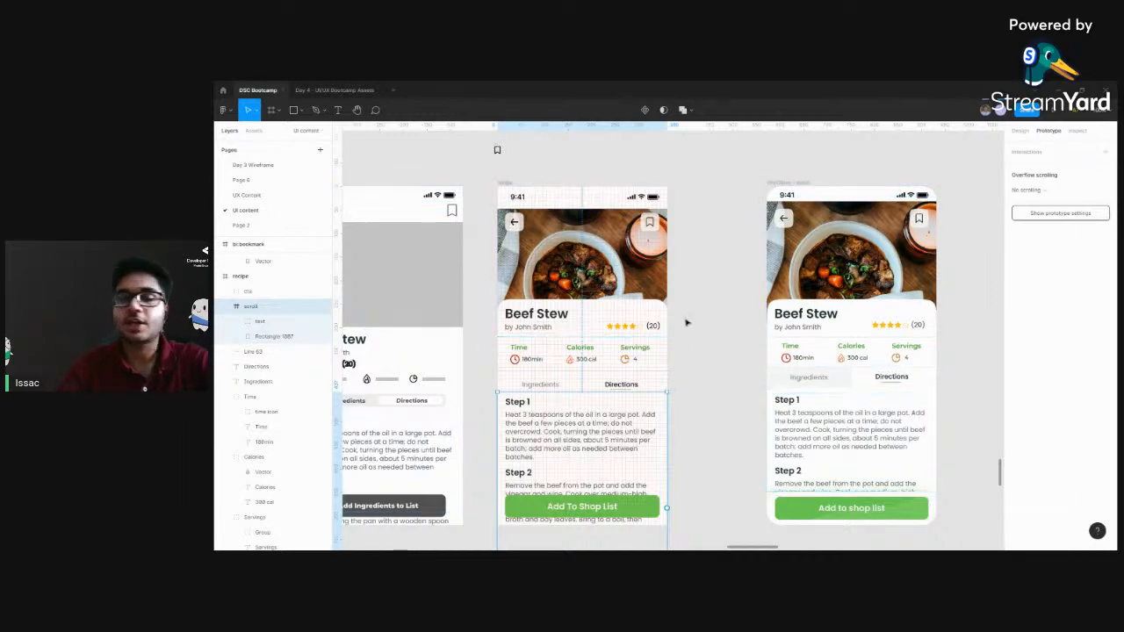
{"action": "scroll", "coordinate": [651, 219], "scroll_direction": "down", "scroll_amount": 3}
{"action": "scroll", "coordinate": [652, 221], "scroll_direction": "up", "scroll_amount": 3}
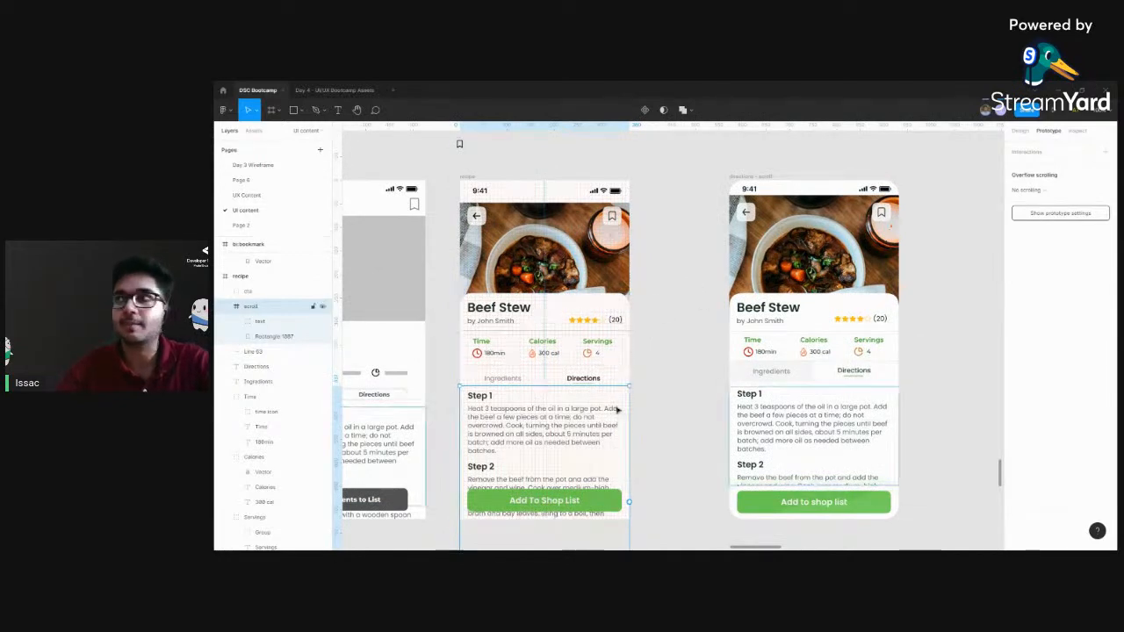
Set the "scroll" frame's overflow behaviour to vertical scrolling
{"action": "scroll", "coordinate": [614, 329], "scroll_direction": "down", "scroll_amount": 3}
{"action": "left_click", "coordinate": [656, 312]}
{"action": "left_click", "coordinate": [562, 328]}
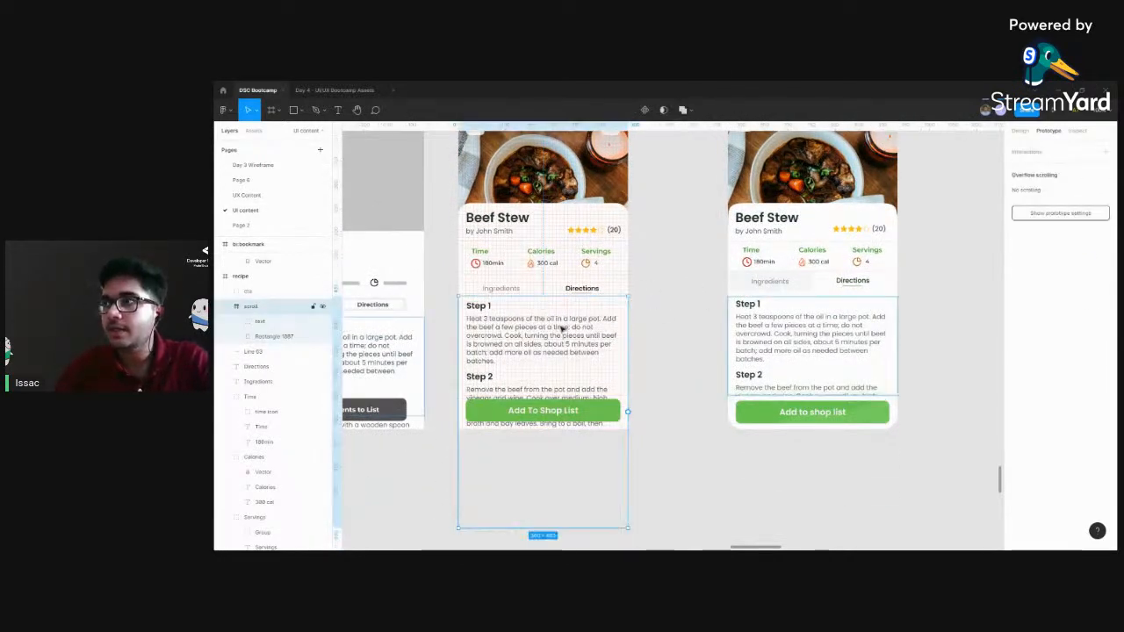
{"action": "left_click", "coordinate": [1032, 190]}
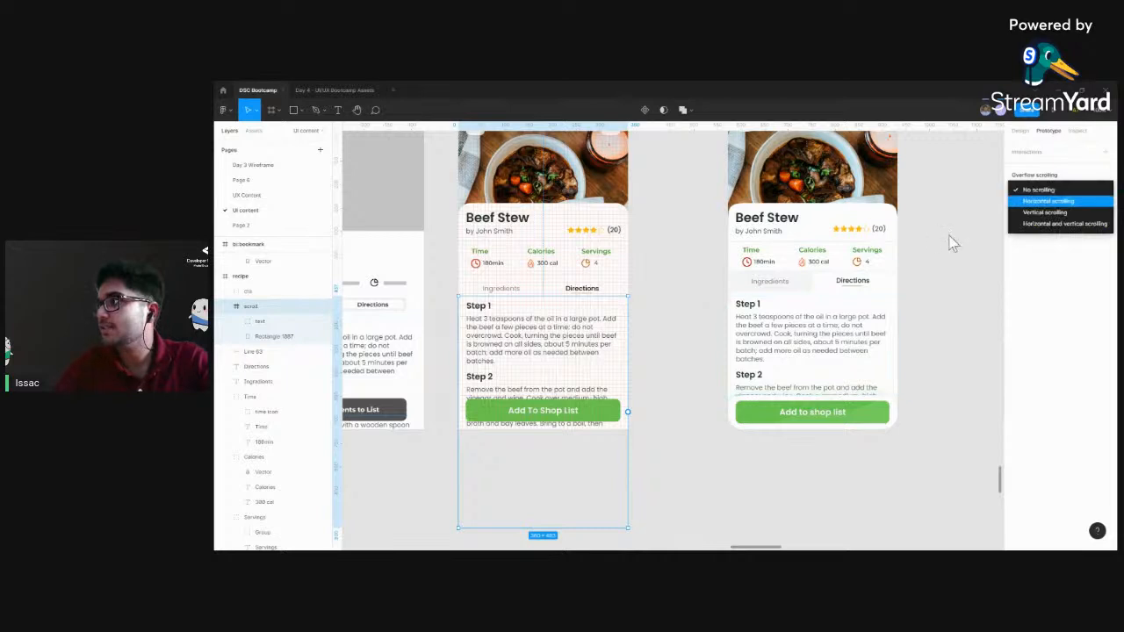
{"action": "left_click", "coordinate": [1051, 137]}
{"action": "left_click", "coordinate": [1021, 134]}
{"action": "left_click", "coordinate": [1048, 131]}
{"action": "left_click", "coordinate": [1032, 190]}
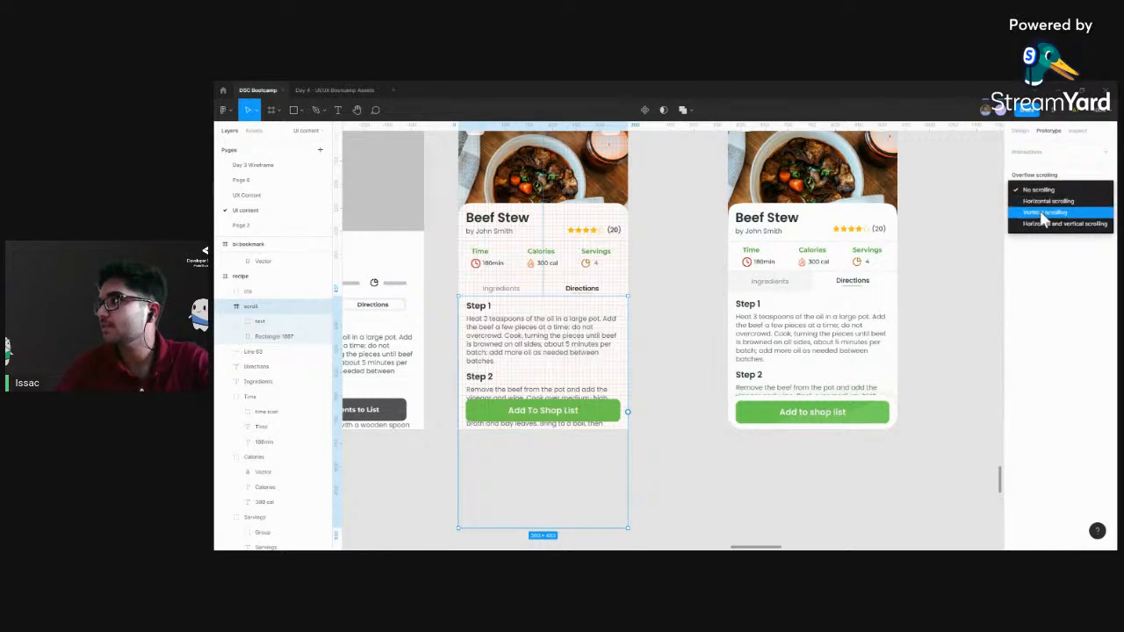
{"action": "left_click", "coordinate": [1042, 214]}
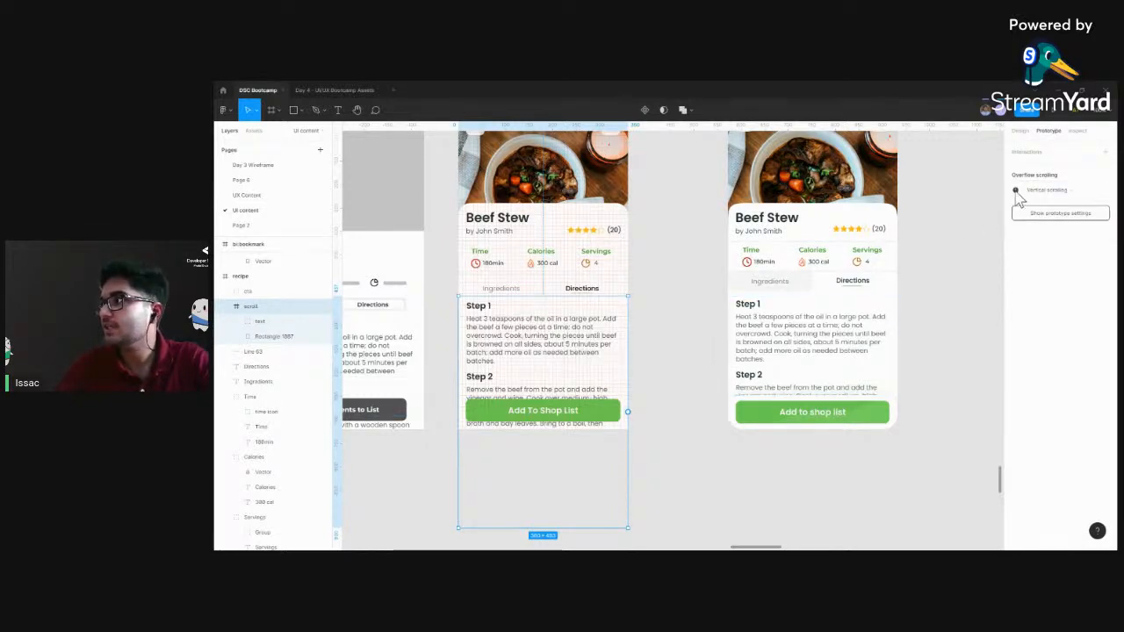
{"action": "mouse_move", "coordinate": [1016, 193]}
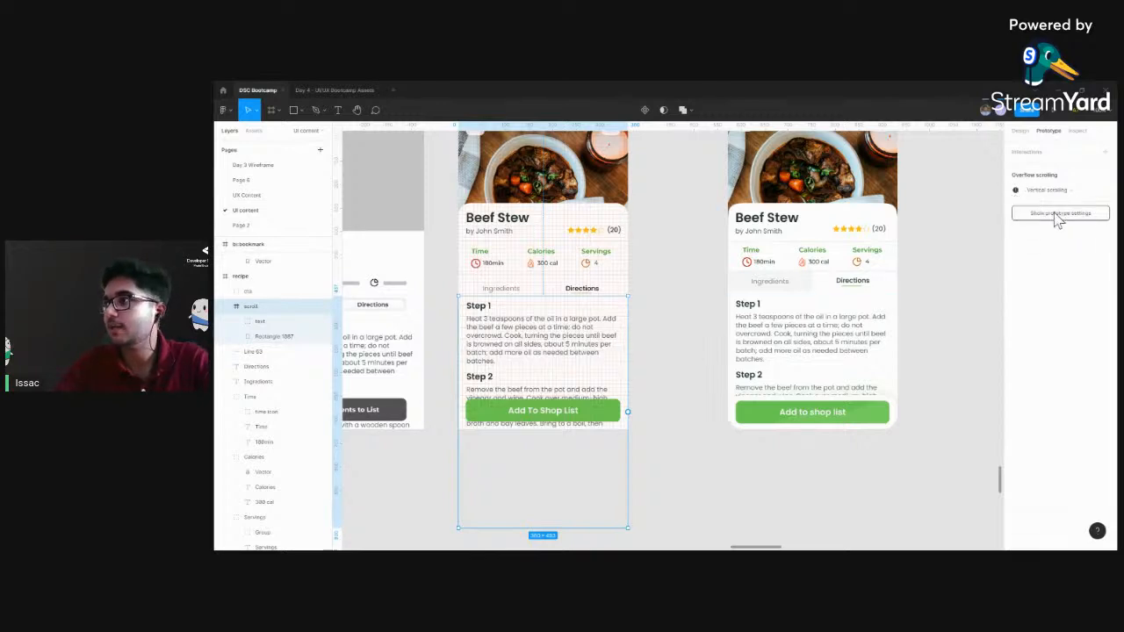
Shorten the "scroll" frame from its lower edge so it ends above the "Add To Shop List" button
{"action": "left_click_drag", "start_coordinate": [673, 383], "coordinate": [683, 314]}
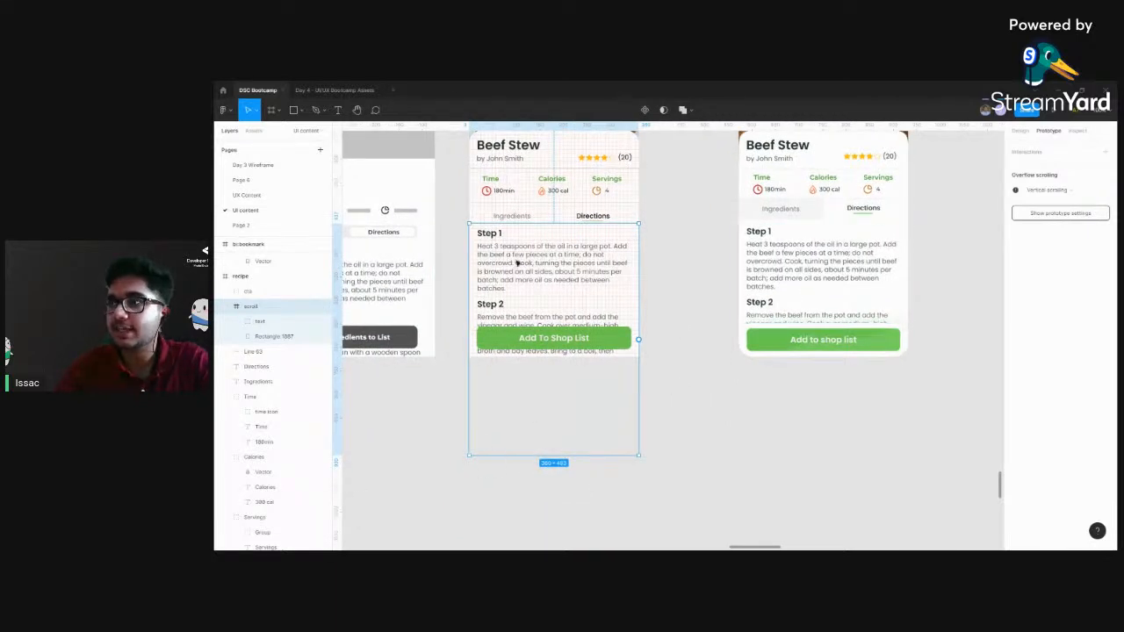
{"action": "scroll", "coordinate": [657, 228], "scroll_direction": "up", "scroll_amount": 3}
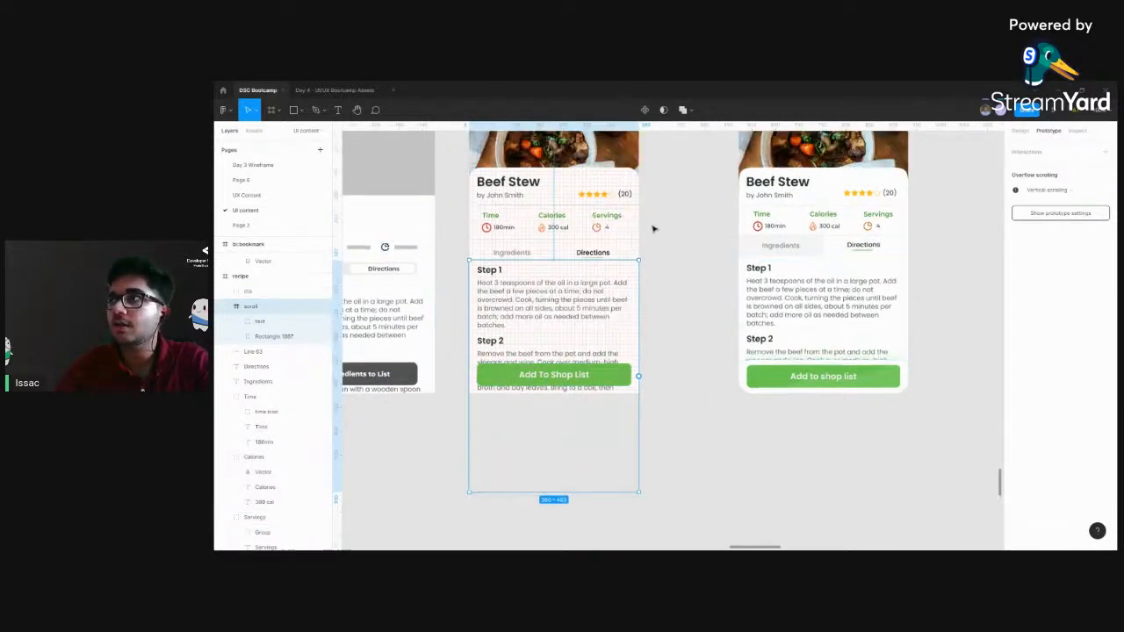
{"action": "scroll", "coordinate": [535, 258], "scroll_direction": "down", "scroll_amount": 2}
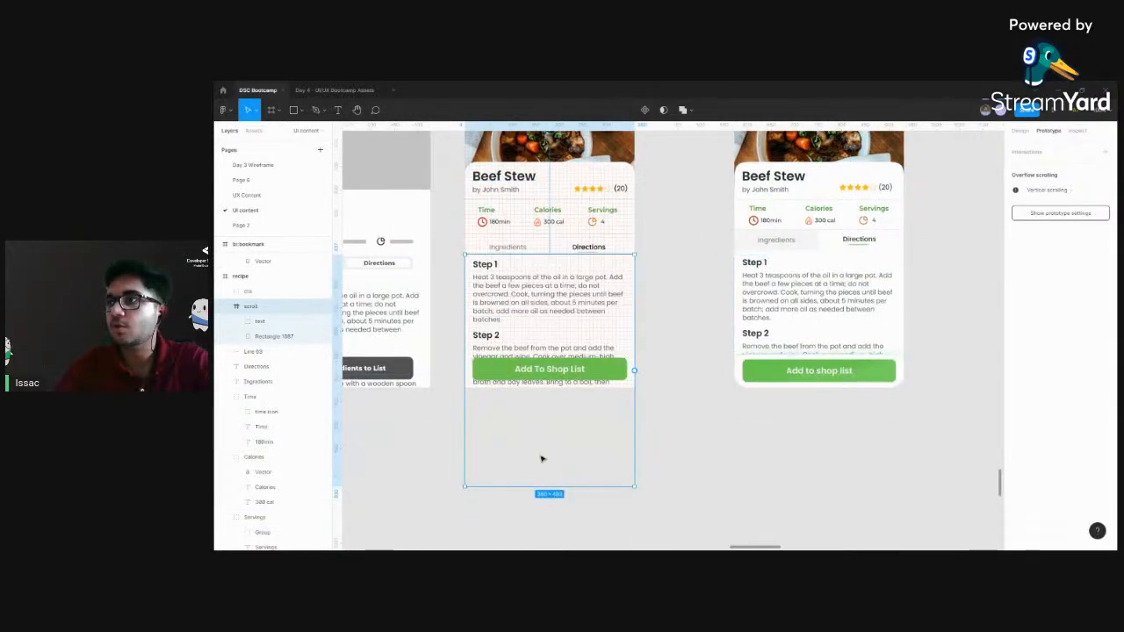
{"action": "left_click_drag", "start_coordinate": [548, 488], "coordinate": [551, 346]}
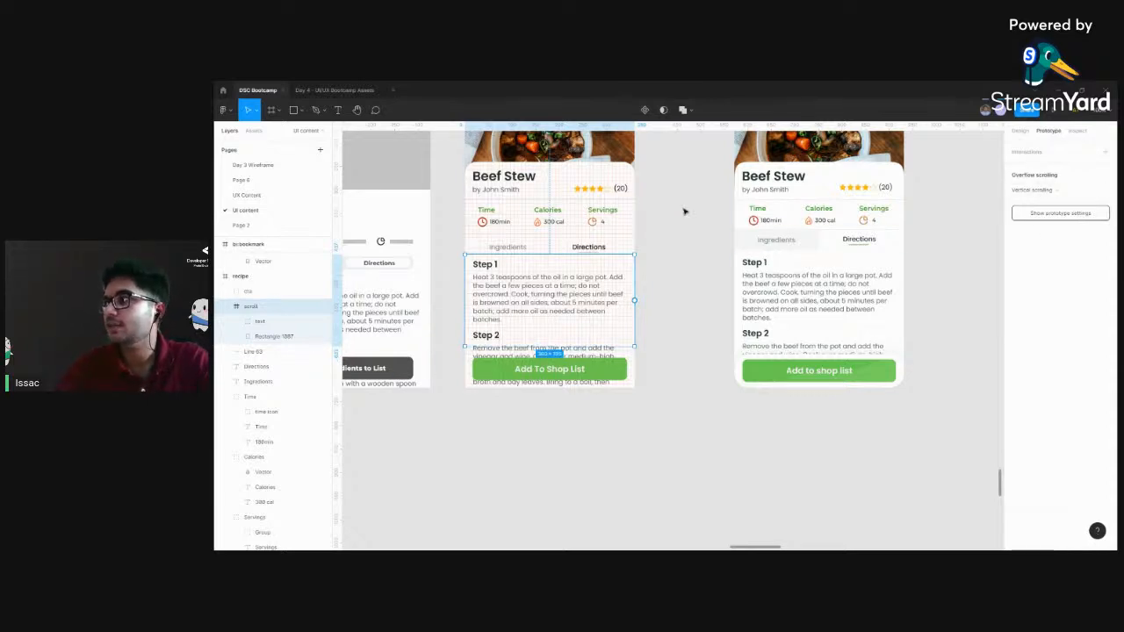
{"action": "scroll", "coordinate": [686, 382], "scroll_direction": "up", "scroll_amount": 5}
{"action": "scroll", "coordinate": [684, 373], "scroll_direction": "down", "scroll_amount": 1}
{"action": "left_click", "coordinate": [691, 355]}
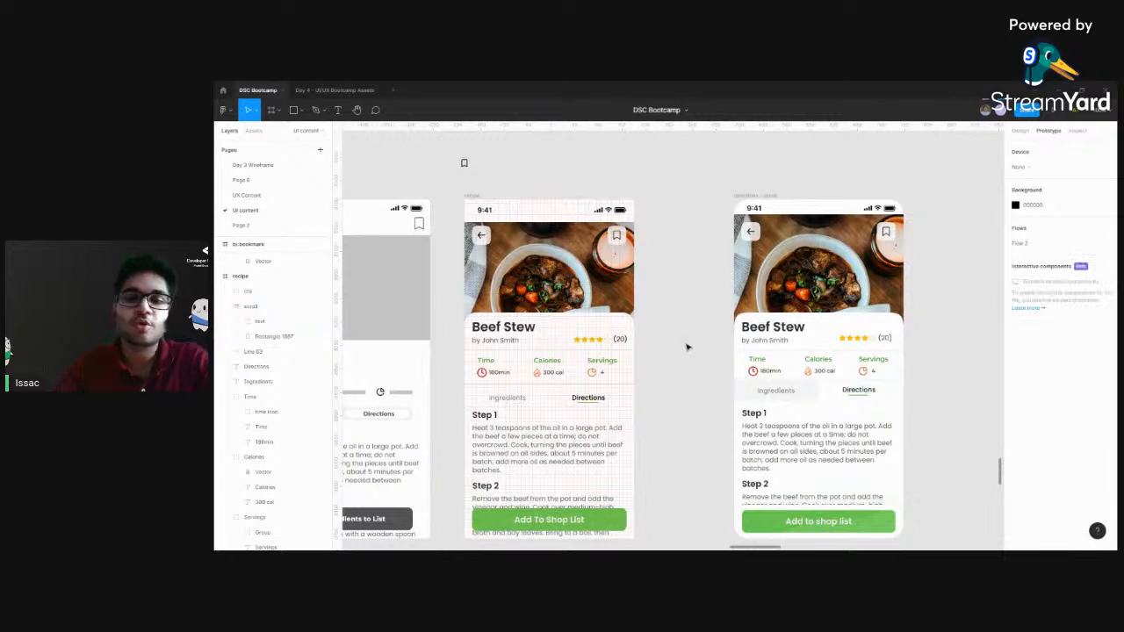
Preview the recipe frame as a prototype and test scrolling the directions text up and down
{"action": "left_click_drag", "start_coordinate": [650, 372], "coordinate": [649, 339]}
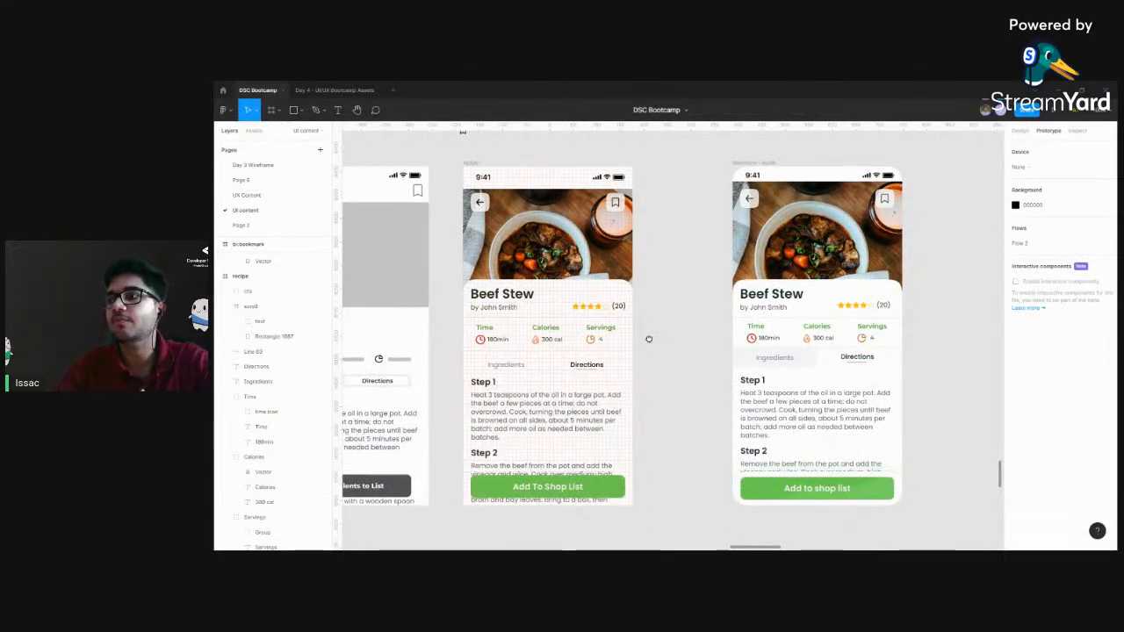
{"action": "left_click", "coordinate": [468, 165]}
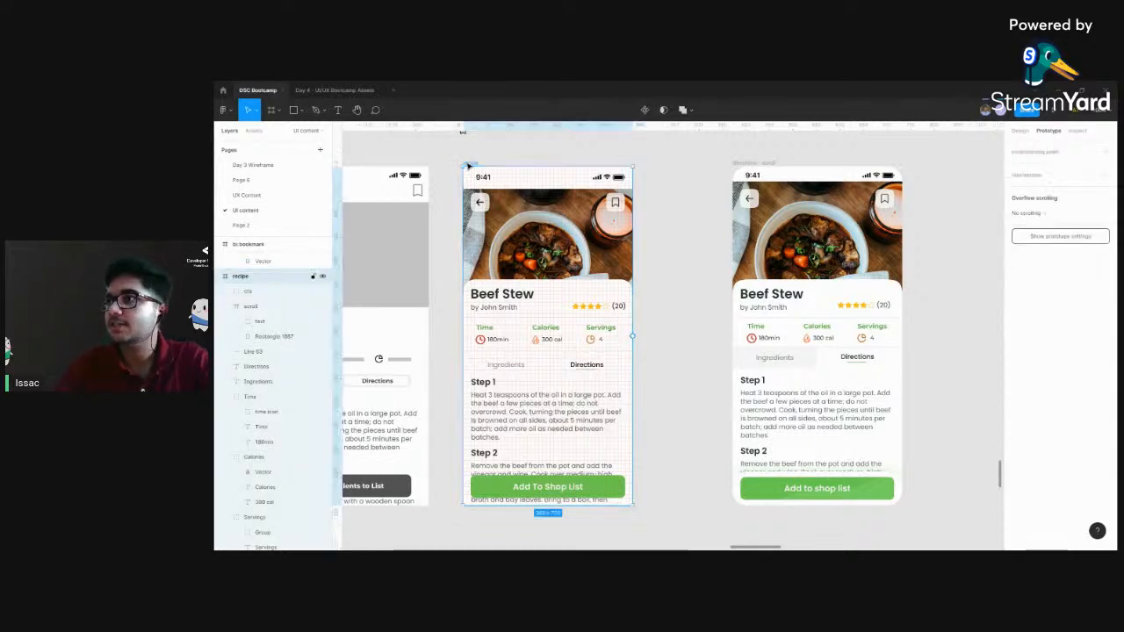
{"action": "left_click", "coordinate": [1058, 118]}
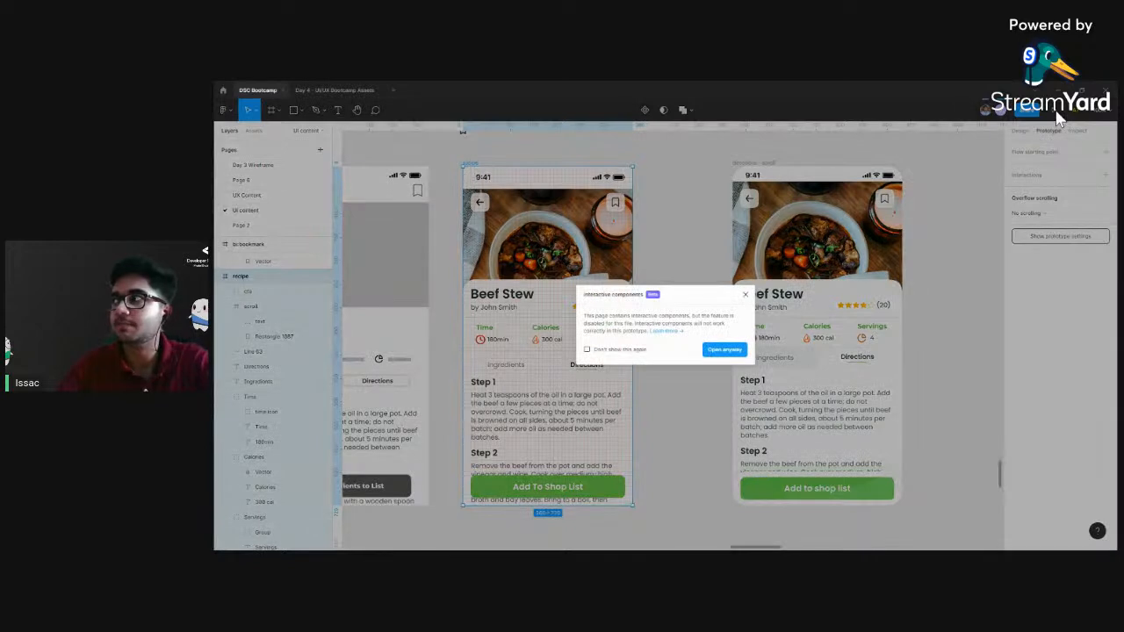
{"action": "left_click", "coordinate": [724, 350]}
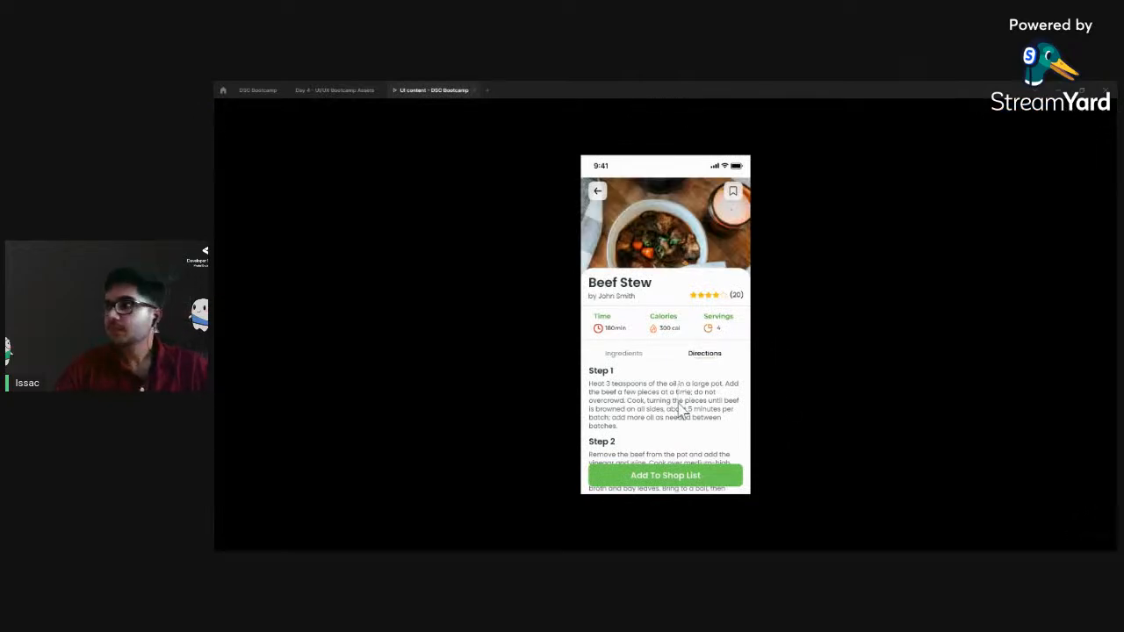
{"action": "scroll", "coordinate": [674, 429], "scroll_direction": "down", "scroll_amount": 2}
{"action": "scroll", "coordinate": [673, 430], "scroll_direction": "up", "scroll_amount": 2}
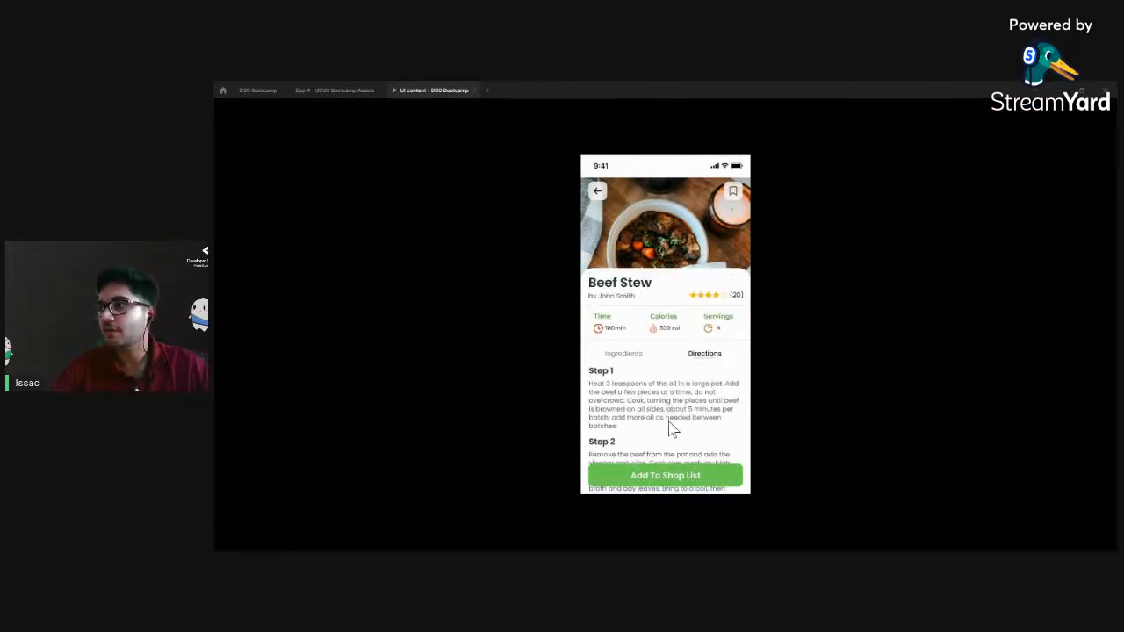
{"action": "scroll", "coordinate": [674, 429], "scroll_direction": "down", "scroll_amount": 2}
{"action": "scroll", "coordinate": [667, 418], "scroll_direction": "up", "scroll_amount": 2}
{"action": "scroll", "coordinate": [667, 418], "scroll_direction": "down", "scroll_amount": 4}
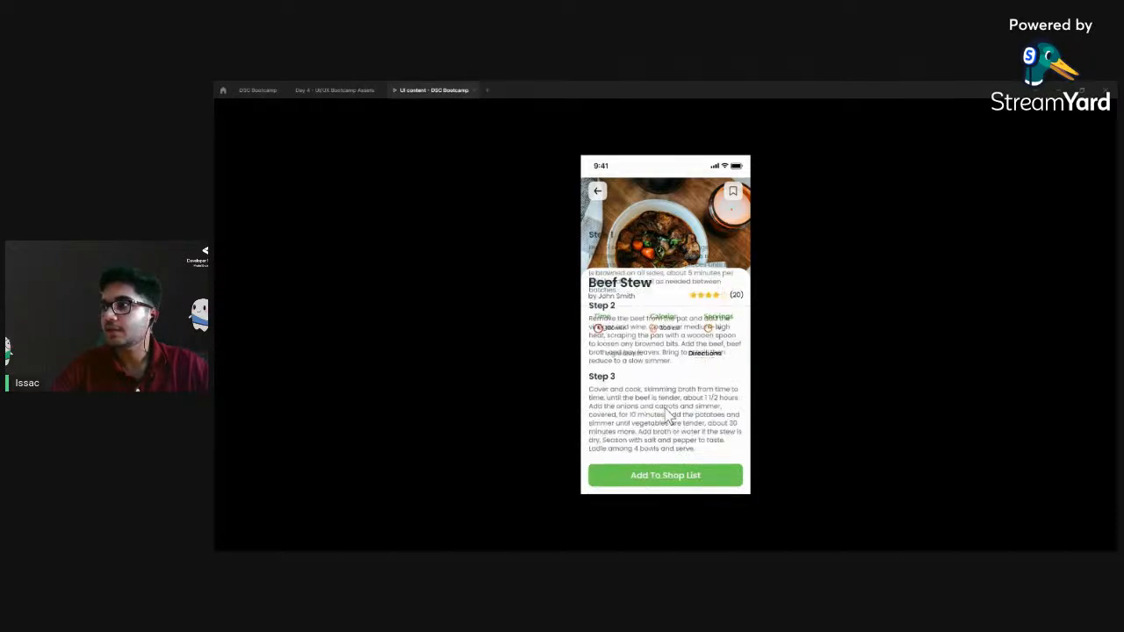
{"action": "scroll", "coordinate": [647, 371], "scroll_direction": "up", "scroll_amount": 4}
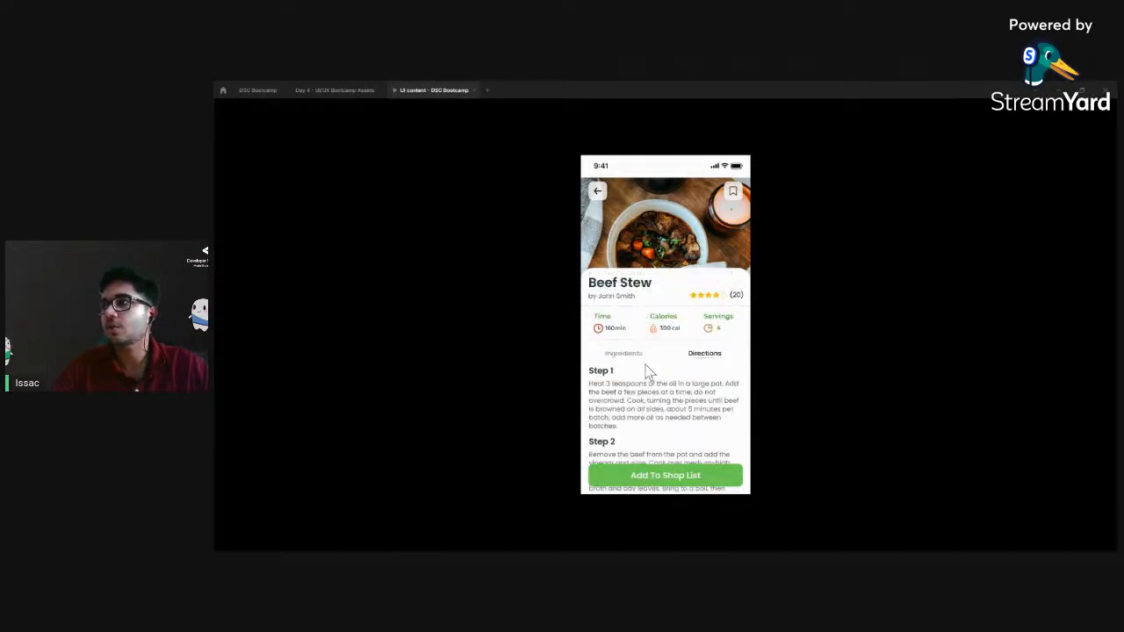
Return from the prototype preview to the recipe frame in the DSC Bootcamp design file
{"action": "left_click", "coordinate": [326, 91]}
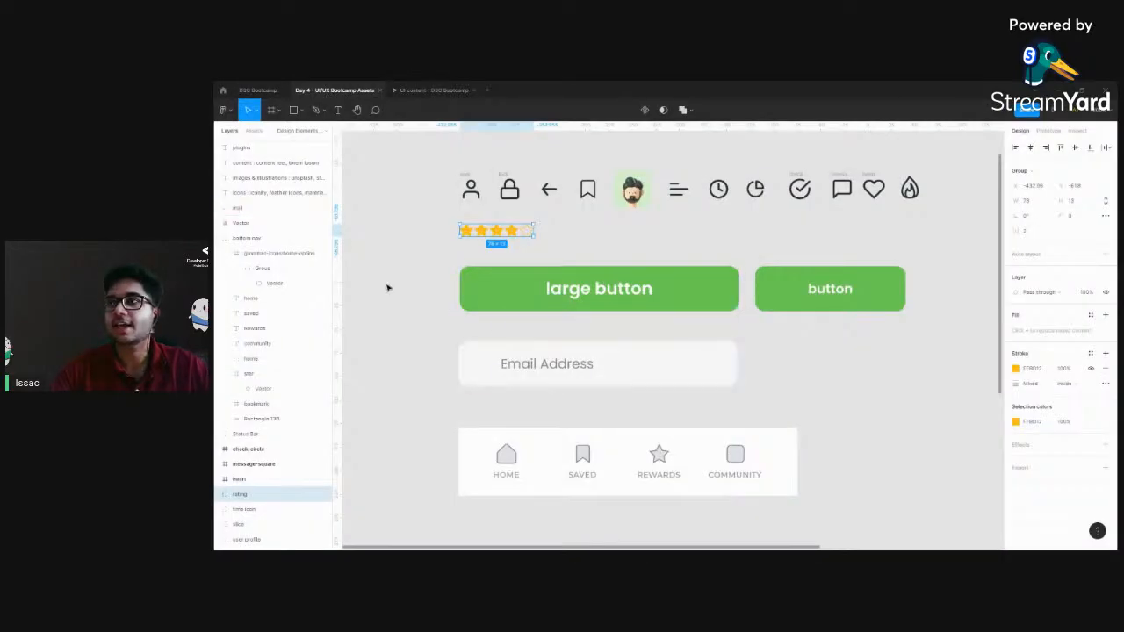
{"action": "left_click", "coordinate": [459, 421]}
{"action": "left_click", "coordinate": [264, 90]}
{"action": "left_click_drag", "start_coordinate": [712, 336], "coordinate": [759, 295]}
{"action": "left_click", "coordinate": [561, 410]}
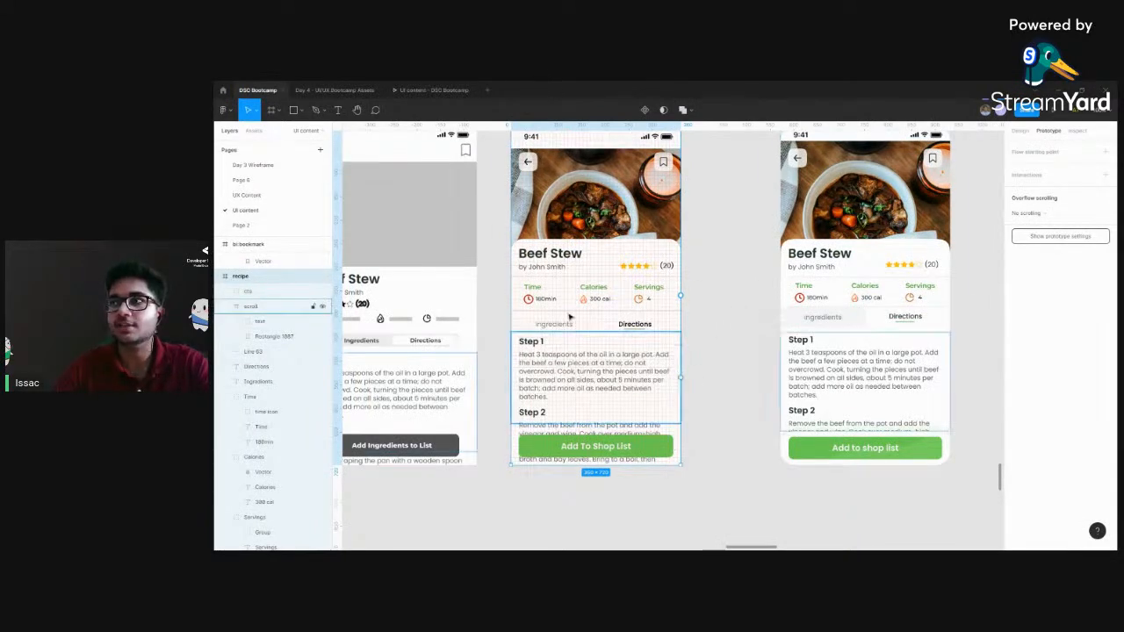
Collapse the recipe frame's layer groups and reorder the "scroll" layer between the "by John Smith" and "Beef Stew" layers
{"action": "left_click", "coordinate": [224, 306]}
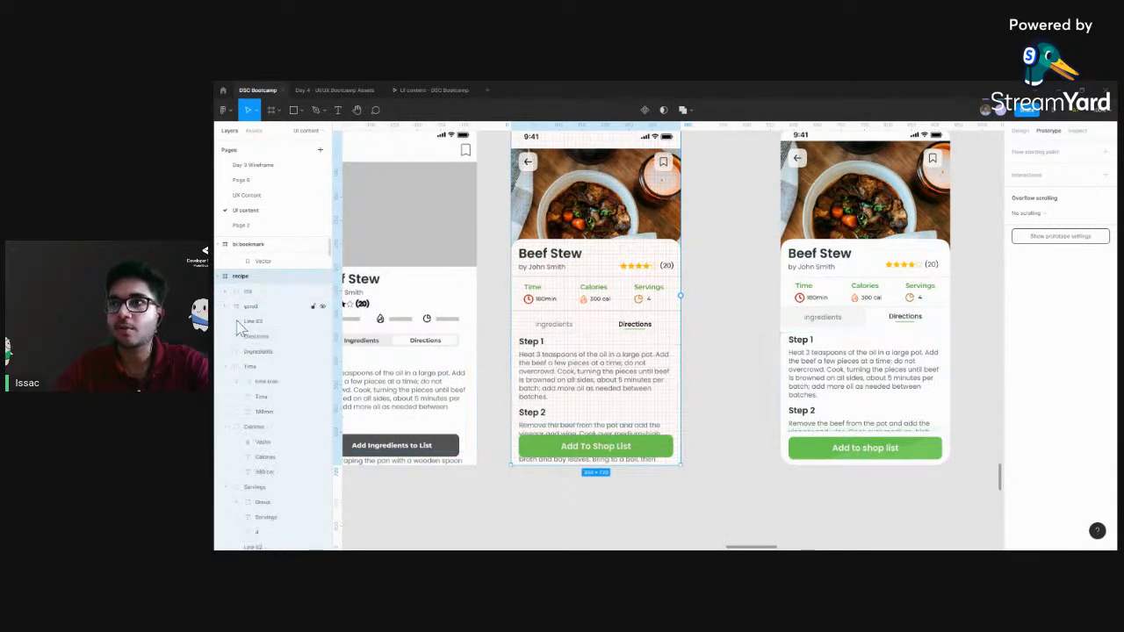
{"action": "left_click", "coordinate": [227, 367]}
{"action": "left_click", "coordinate": [226, 383]}
{"action": "left_click", "coordinate": [226, 398]}
{"action": "left_click", "coordinate": [226, 441]}
{"action": "left_click_drag", "start_coordinate": [254, 307], "coordinate": [245, 541]}
{"action": "left_click", "coordinate": [230, 381]}
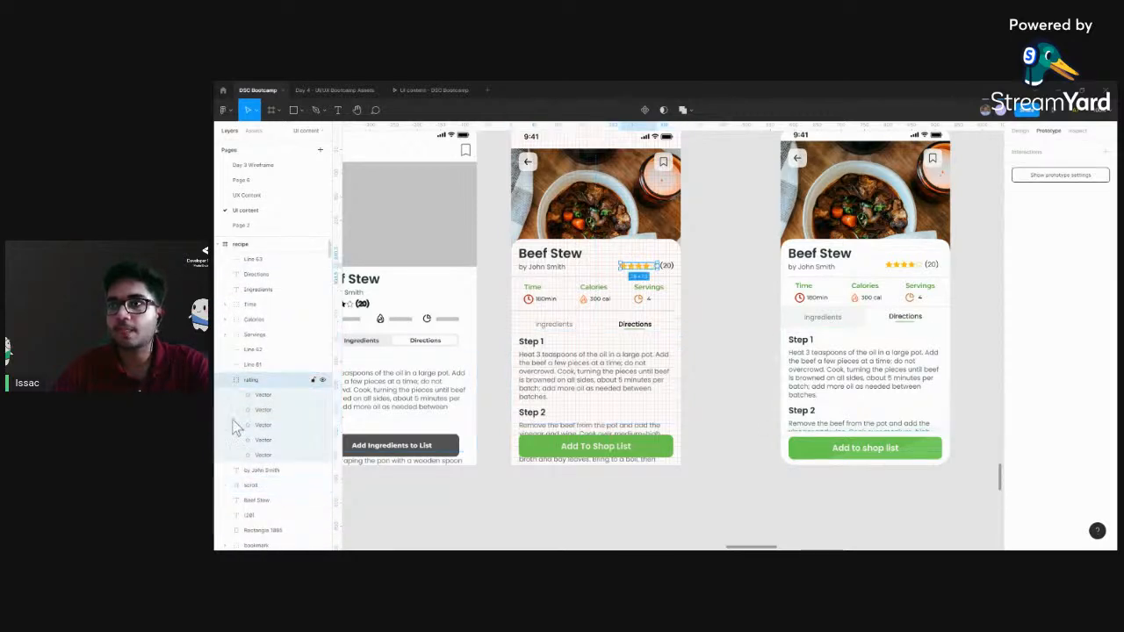
{"action": "left_click", "coordinate": [225, 381]}
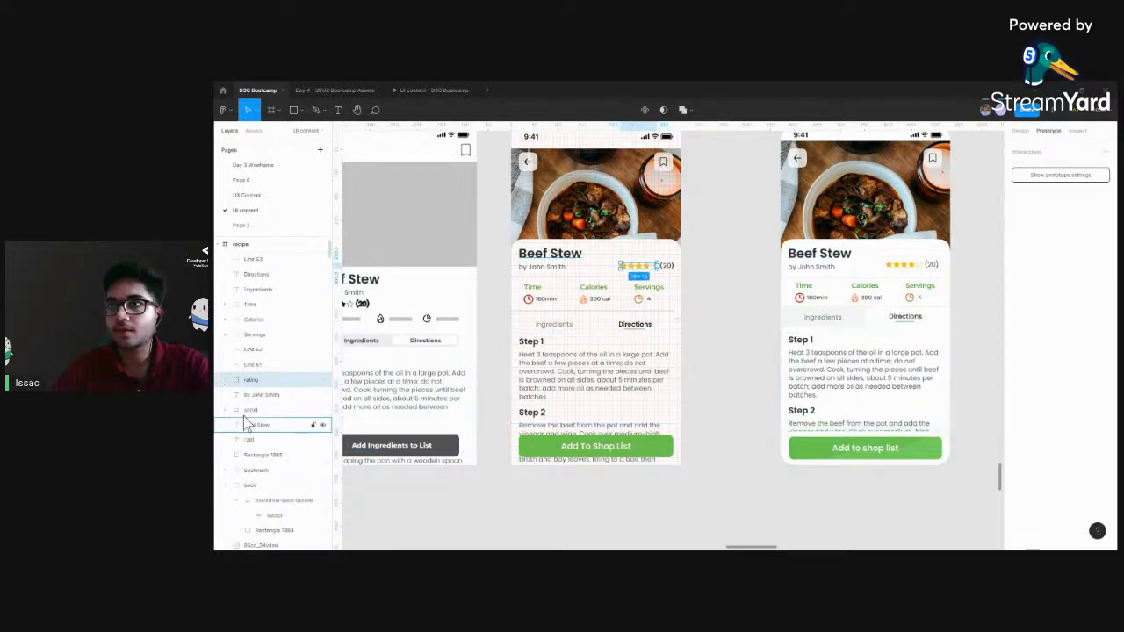
{"action": "left_click", "coordinate": [248, 411]}
{"action": "left_click", "coordinate": [732, 374]}
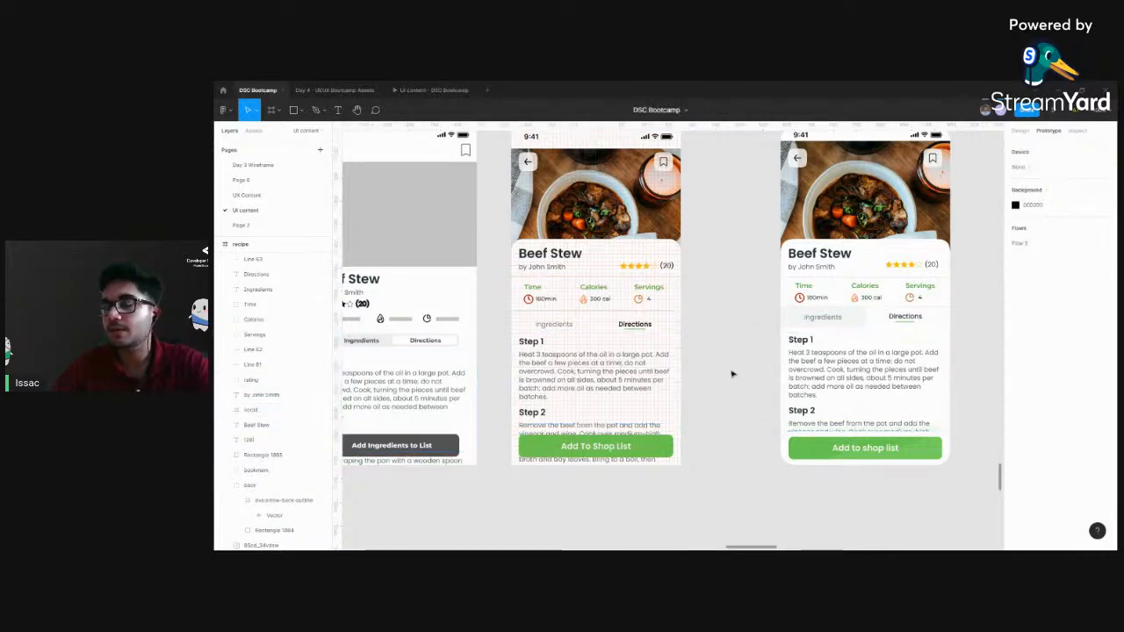
Examine the grey background behind the Ingredients heading in the finished version and compare it with the recipe frame's headings
{"action": "scroll", "coordinate": [711, 351], "scroll_direction": "down", "scroll_amount": 2}
{"action": "scroll", "coordinate": [714, 316], "scroll_direction": "up", "scroll_amount": 3}
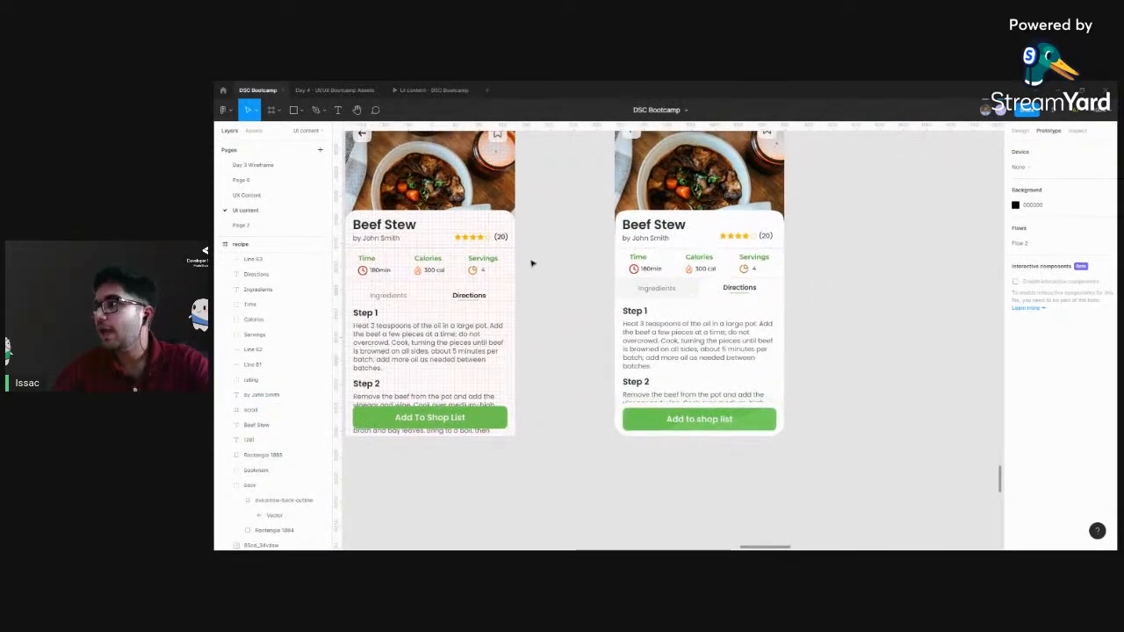
{"action": "scroll", "coordinate": [806, 323], "scroll_direction": "right", "scroll_amount": 3}
{"action": "scroll", "coordinate": [626, 277], "scroll_direction": "up", "scroll_amount": 5}
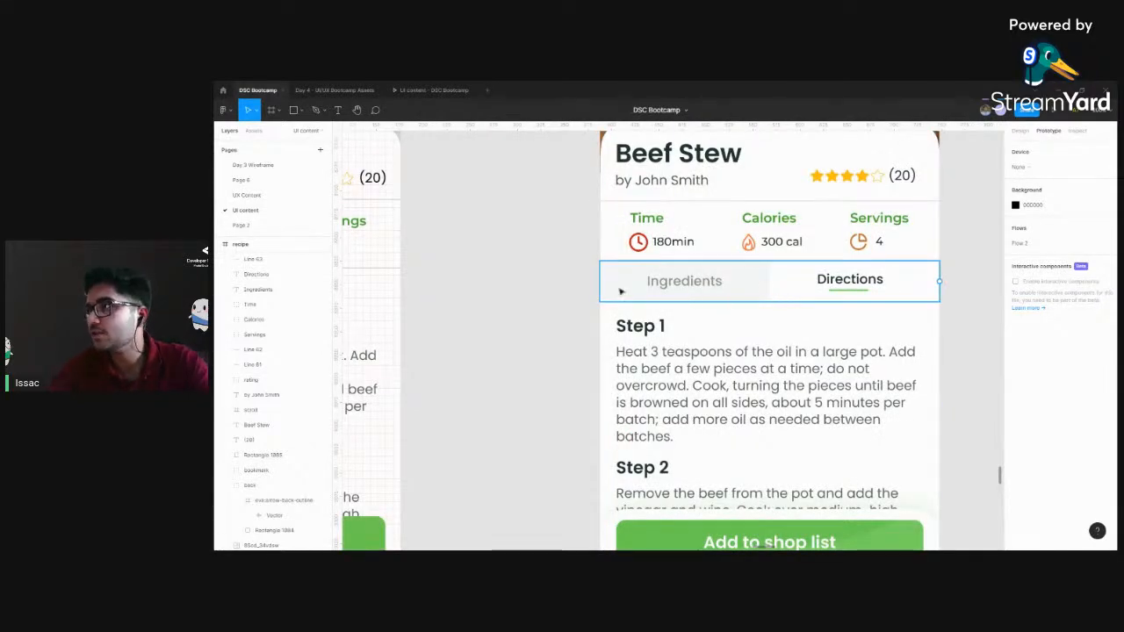
{"action": "double_click", "coordinate": [691, 285]}
{"action": "left_click", "coordinate": [535, 339]}
{"action": "left_click_drag", "start_coordinate": [486, 318], "coordinate": [809, 370]}
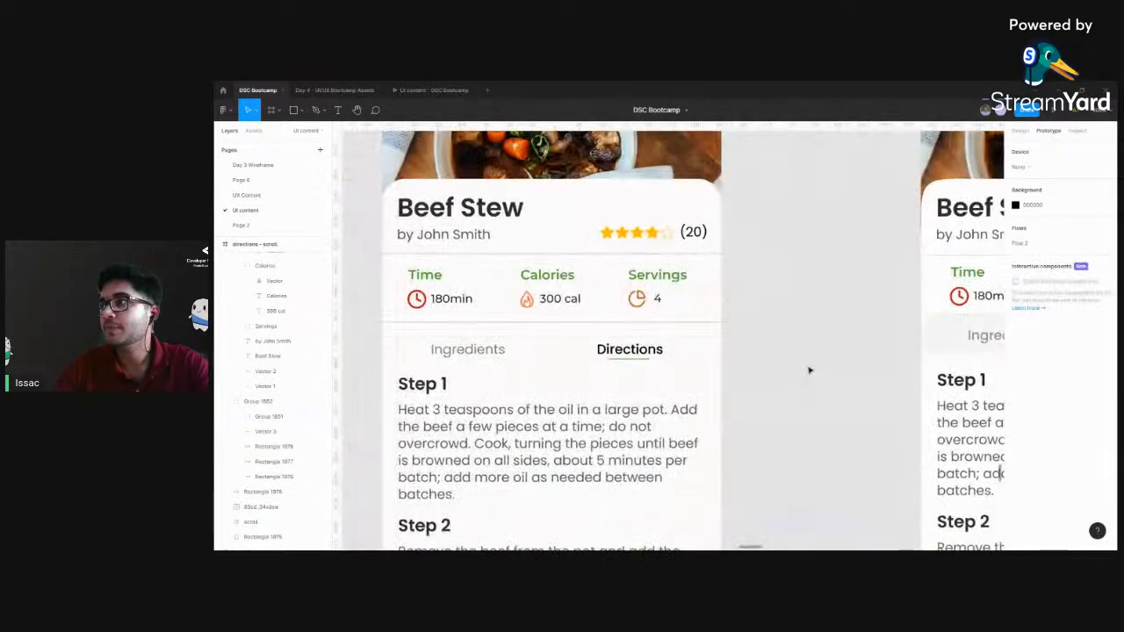
{"action": "left_click", "coordinate": [491, 328]}
{"action": "left_click", "coordinate": [775, 325]}
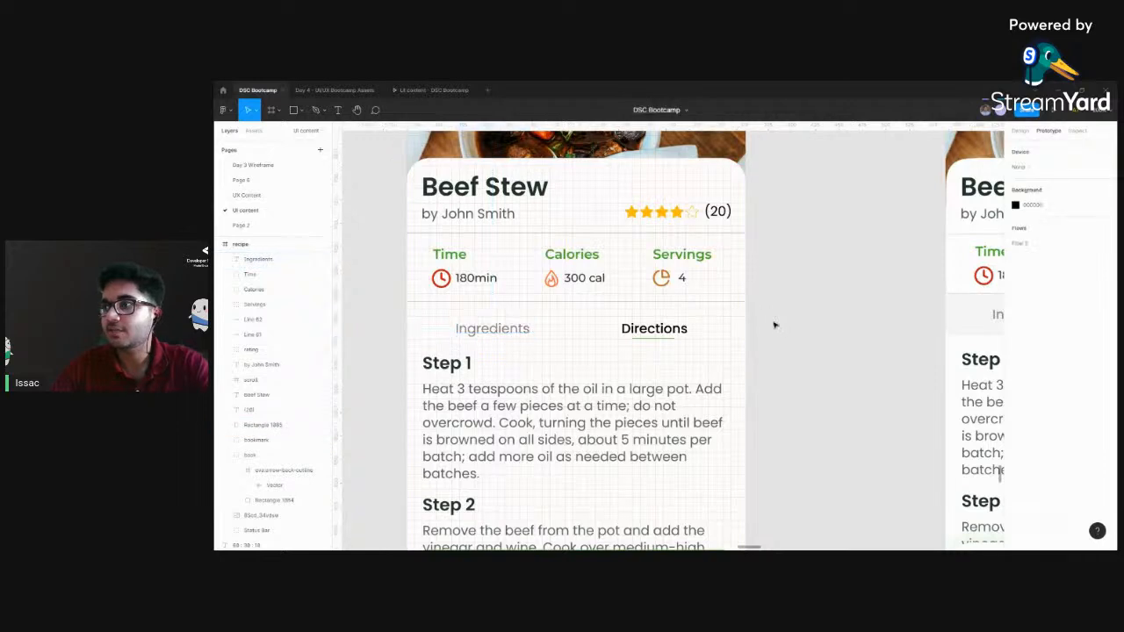
Draw a rectangle about 186 × 47 over the Ingredients heading, aligned with the frame's edge and the divider line, and show its design properties
{"action": "scroll", "coordinate": [774, 325], "scroll_direction": "left", "scroll_amount": 2}
{"action": "key", "text": "r"}
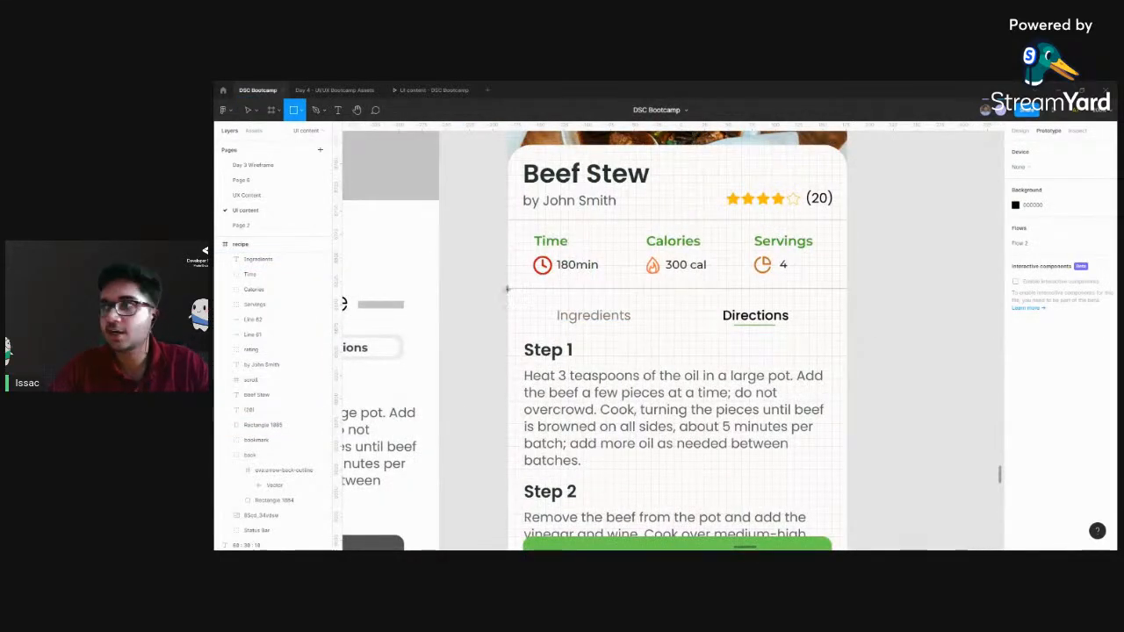
{"action": "mouse_move", "coordinate": [506, 289]}
{"action": "left_mouse_down"}
{"action": "mouse_move", "coordinate": [518, 308]}
{"action": "mouse_move", "coordinate": [681, 331]}
{"action": "left_mouse_up"}
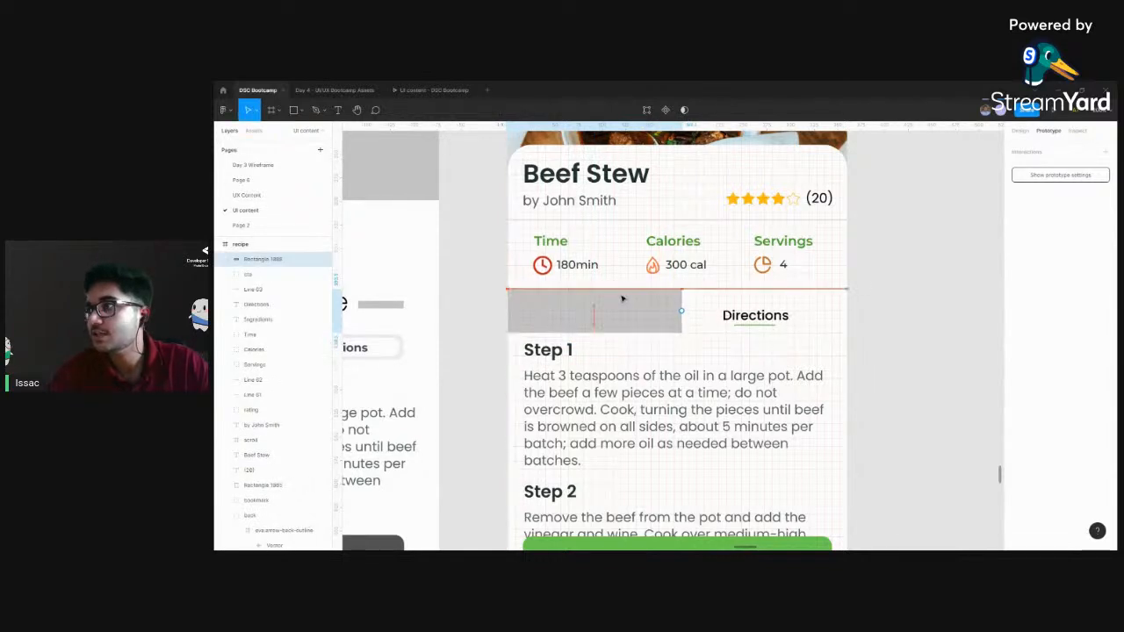
{"action": "left_click_drag", "start_coordinate": [622, 298], "coordinate": [623, 298]}
{"action": "left_click_drag", "start_coordinate": [669, 331], "coordinate": [669, 333]}
{"action": "left_click", "coordinate": [1020, 130]}
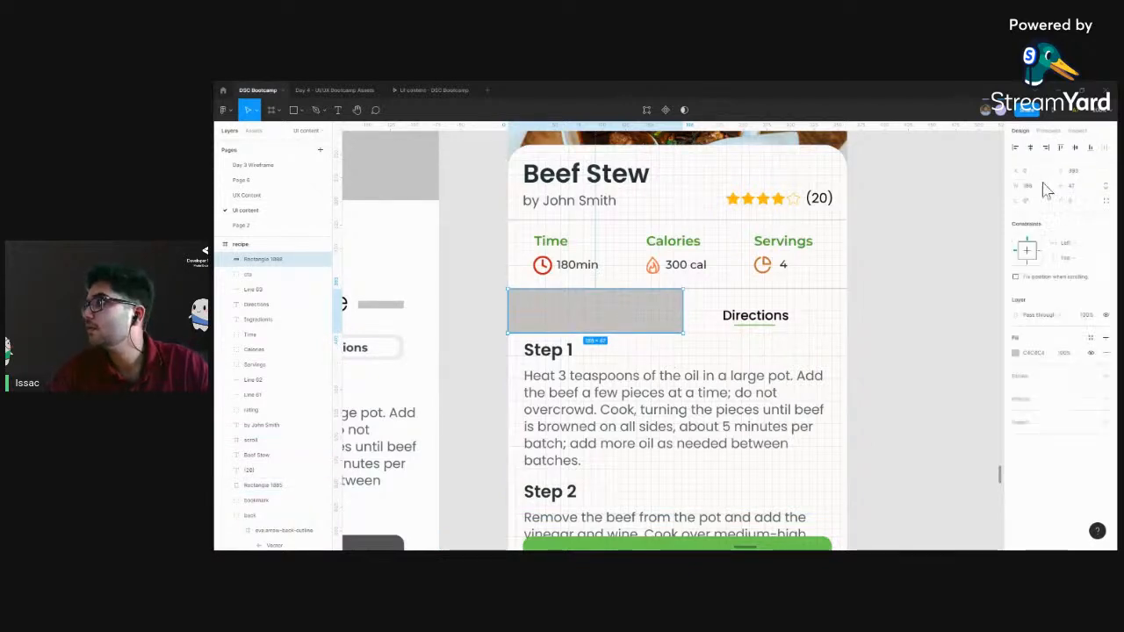
{"action": "left_click", "coordinate": [1071, 186]}
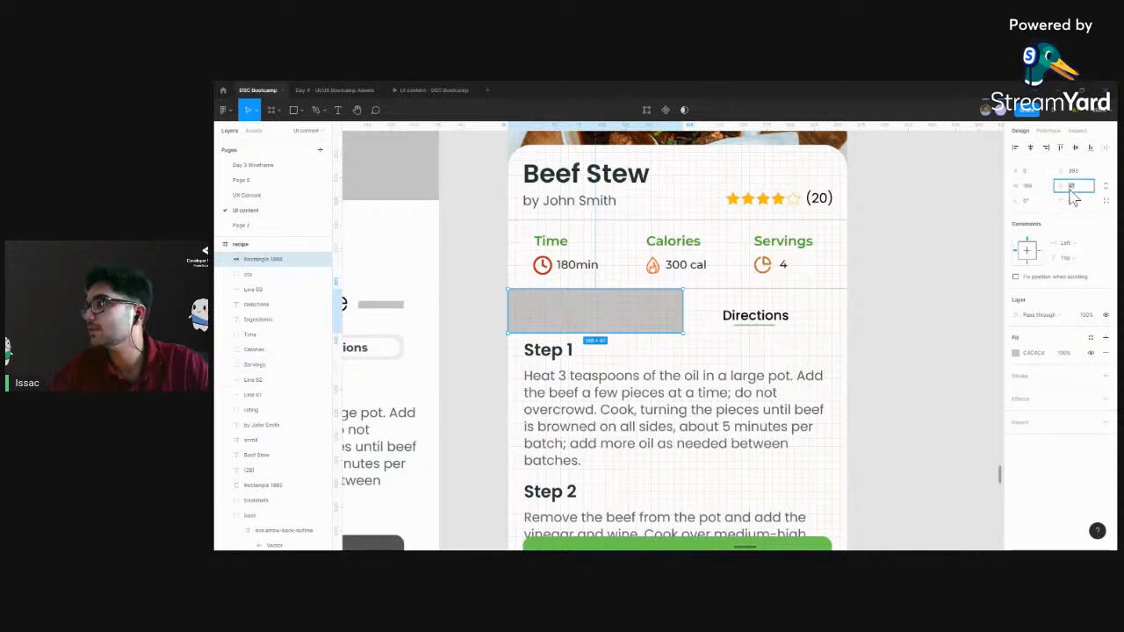
{"action": "type", "text": "448"}
{"action": "key", "text": "Return"}
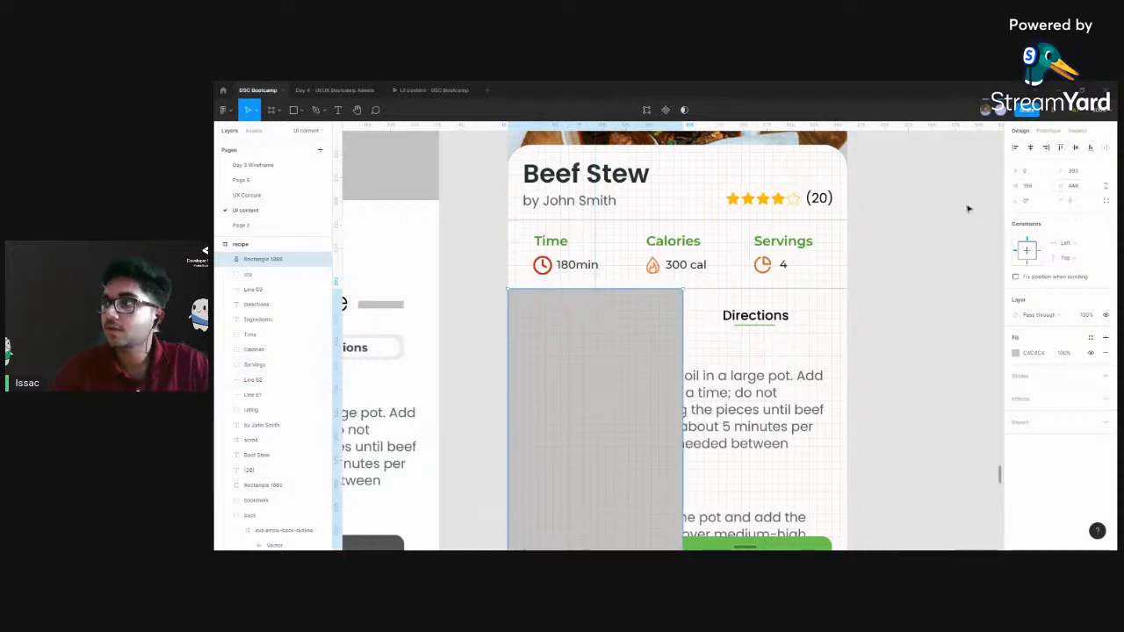
Set the Ingredients rectangle's height to 48 and narrow it slightly on the side facing the Directions heading
{"action": "left_click", "coordinate": [1085, 188]}
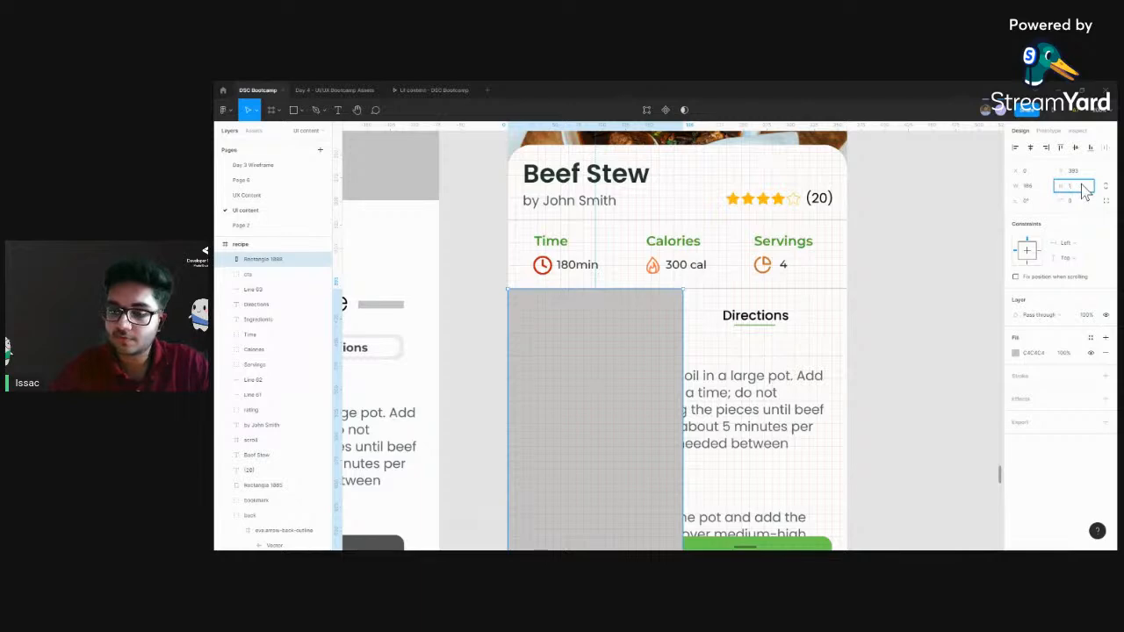
{"action": "type", "text": "48"}
{"action": "key", "text": "Return"}
{"action": "left_click_drag", "start_coordinate": [617, 307], "coordinate": [675, 308]}
{"action": "left_click_drag", "start_coordinate": [677, 308], "coordinate": [681, 308]}
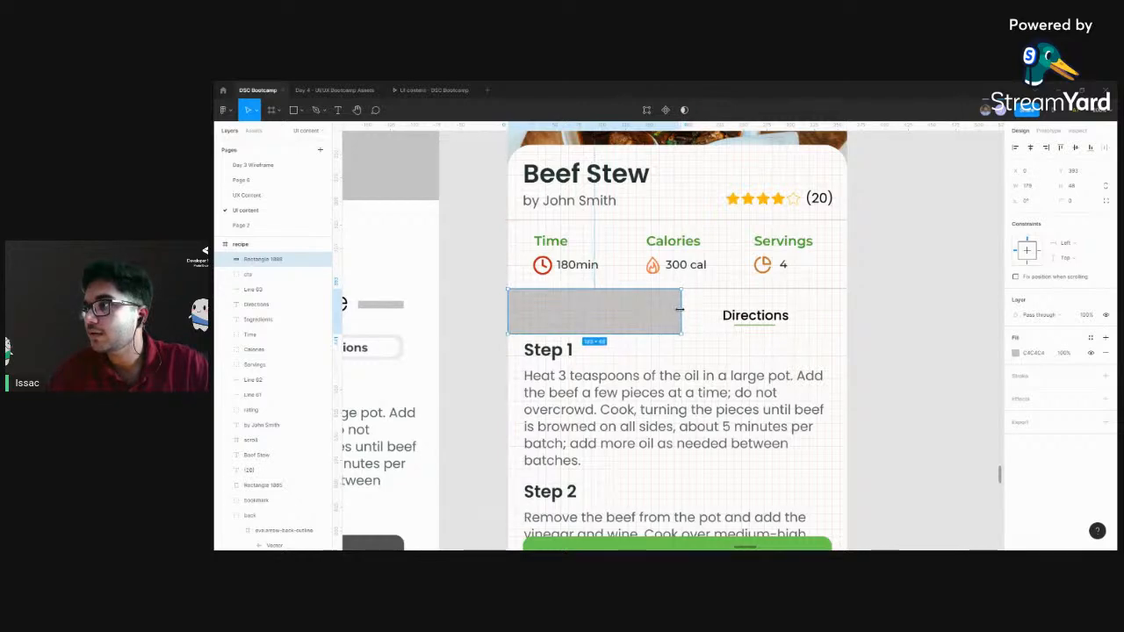
{"action": "scroll", "coordinate": [736, 270], "scroll_direction": "up", "scroll_amount": 5}
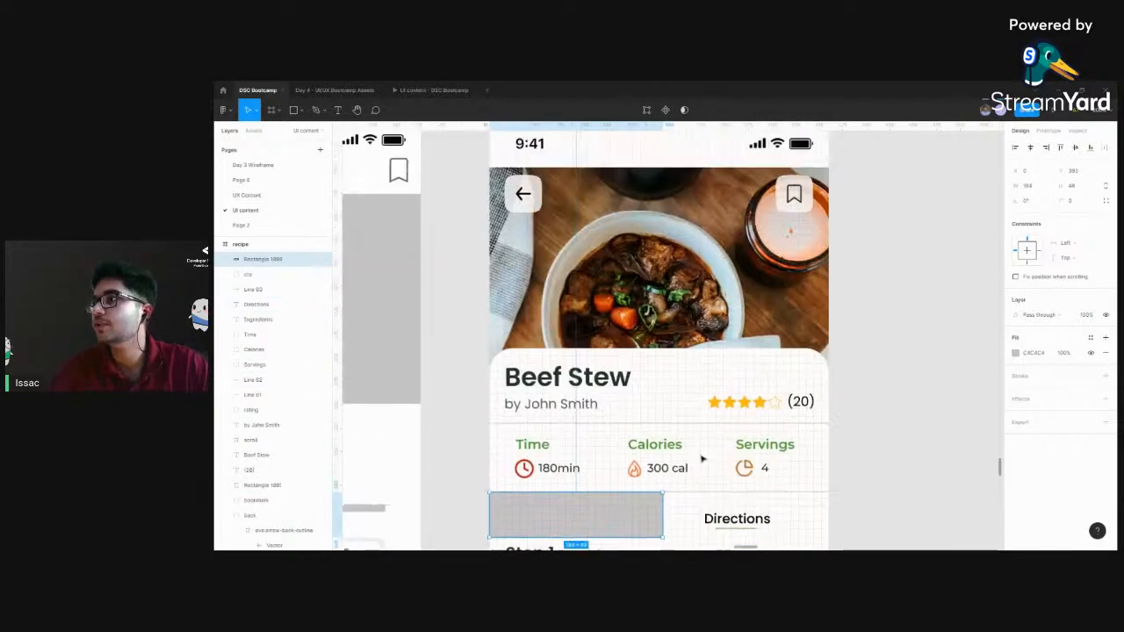
Move the grey rectangle's layer directly below the Ingredients text layer in the recipe frame
{"action": "scroll", "coordinate": [670, 445], "scroll_direction": "down", "scroll_amount": 1}
{"action": "scroll", "coordinate": [670, 444], "scroll_direction": "down", "scroll_amount": 3}
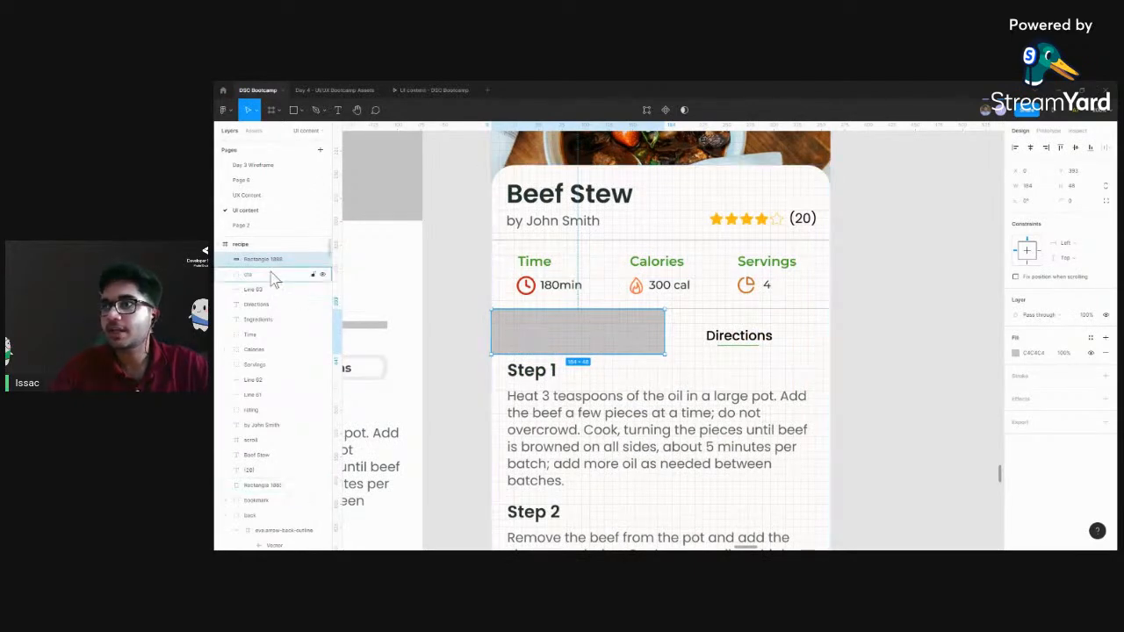
{"action": "left_click_drag", "start_coordinate": [270, 268], "coordinate": [271, 333]}
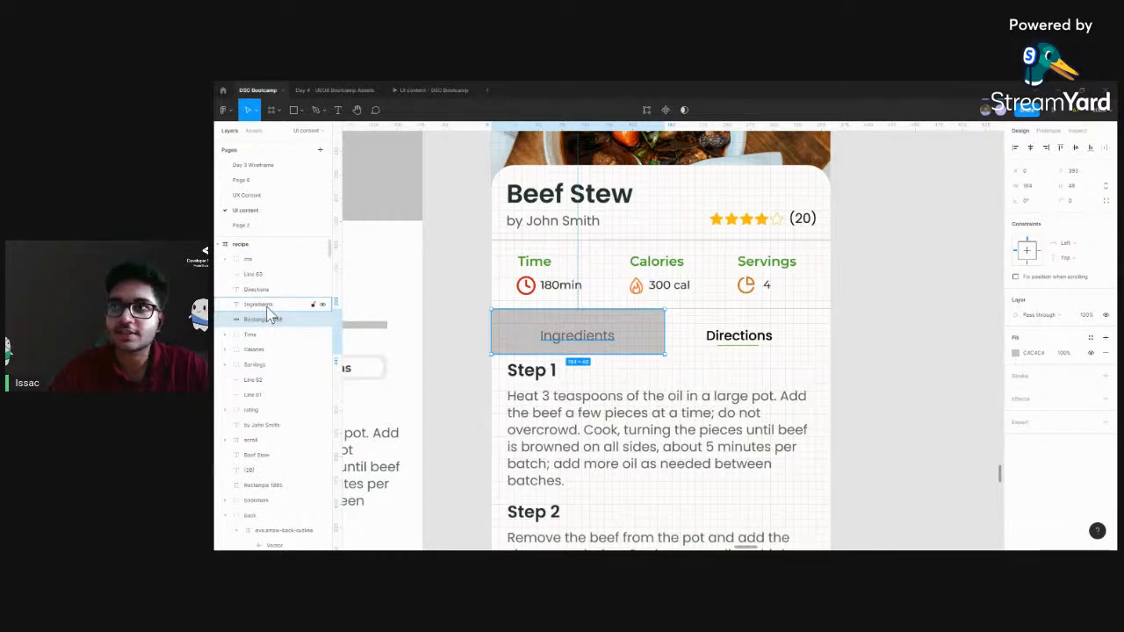
{"action": "left_click", "coordinate": [578, 340]}
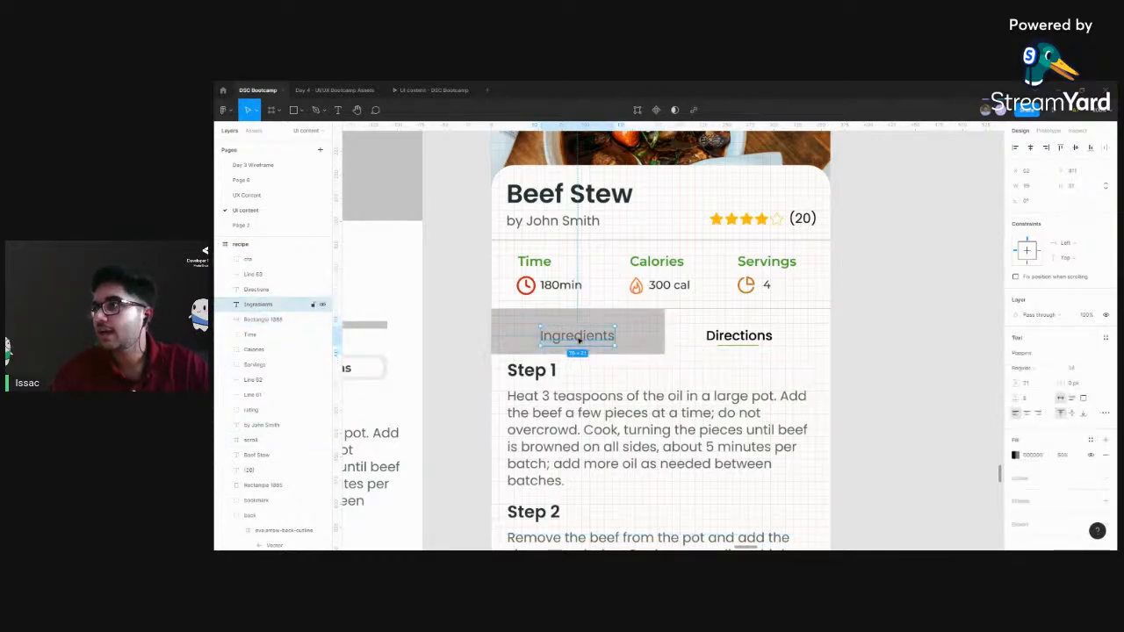
{"action": "left_click", "coordinate": [739, 341], "text": "shift"}
{"action": "left_click_drag", "start_coordinate": [873, 325], "coordinate": [747, 360]}
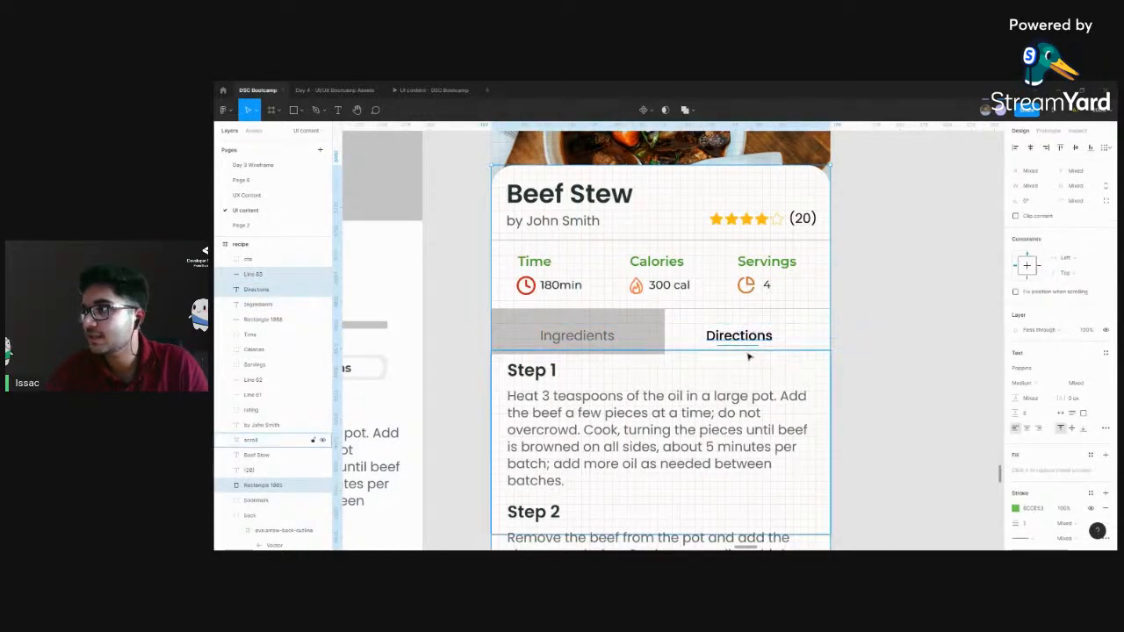
{"action": "left_click", "coordinate": [569, 339], "text": "shift"}
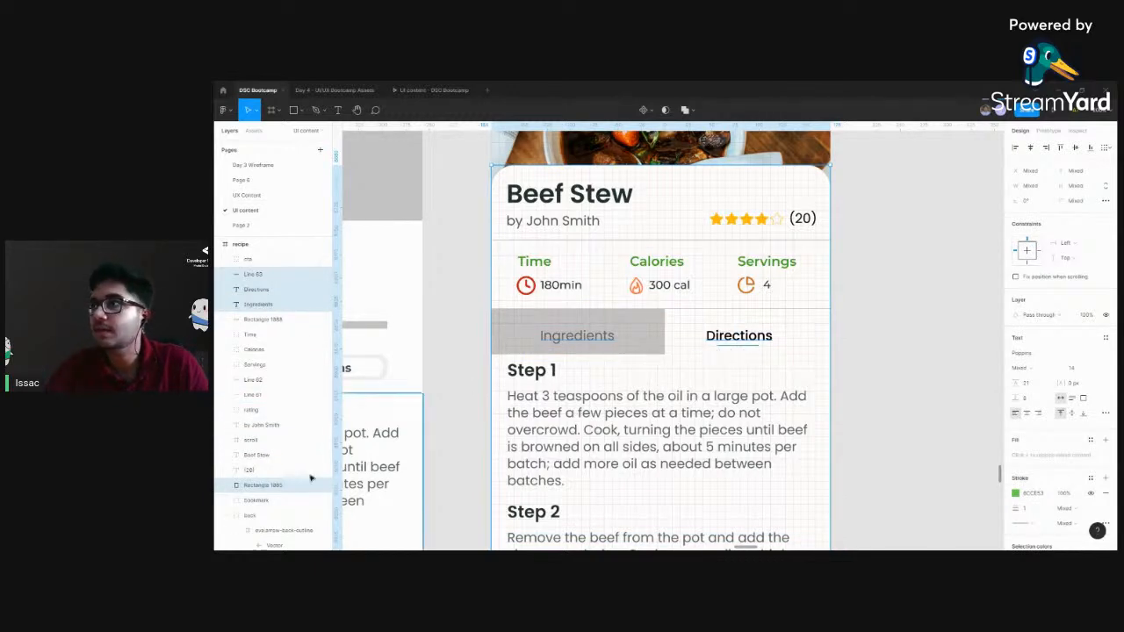
{"action": "left_click", "coordinate": [275, 490]}
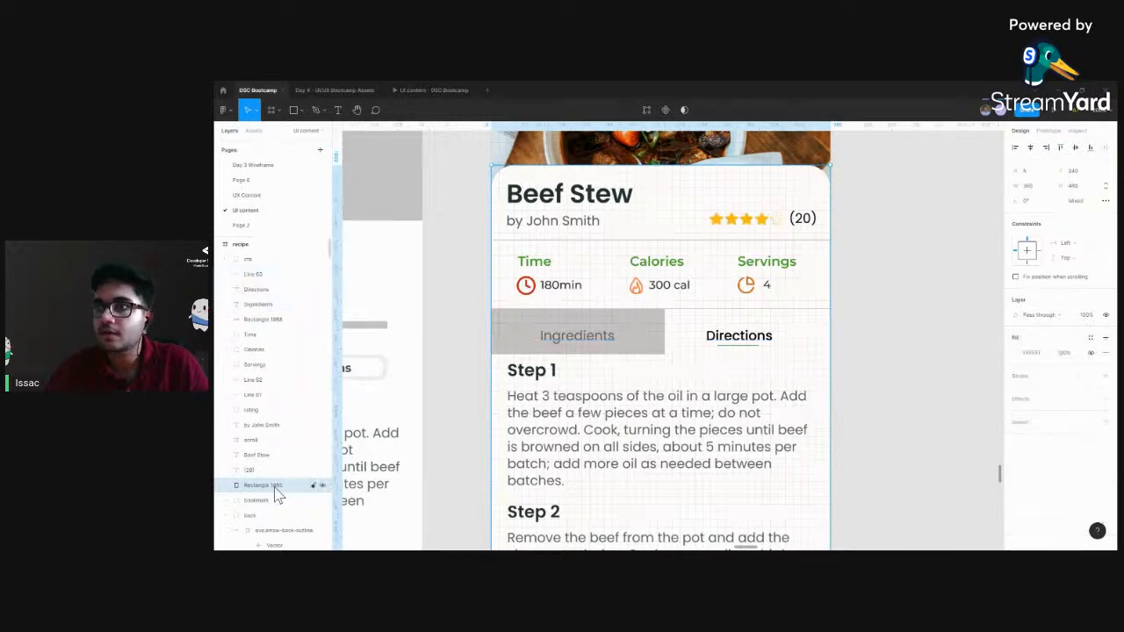
Shift the Ingredients and Directions headings and the green underline up together until they are vertically centred on the grey rectangle
{"action": "left_click", "coordinate": [593, 338]}
{"action": "left_click", "coordinate": [728, 344], "text": "shift"}
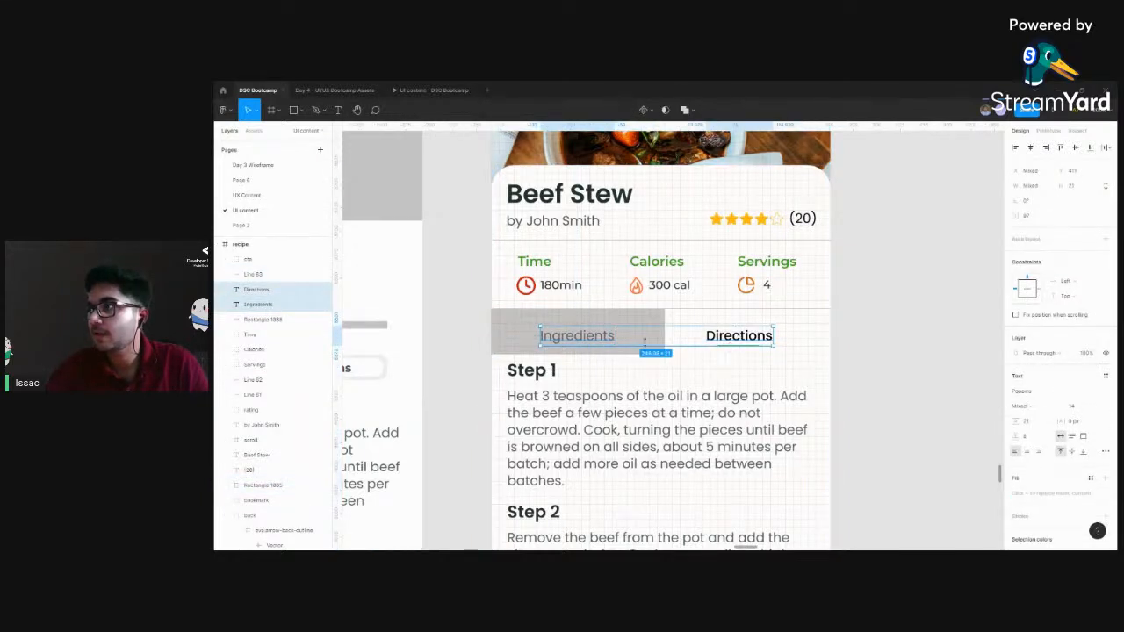
{"action": "left_click", "coordinate": [254, 275], "text": "shift"}
{"action": "left_click", "coordinate": [645, 350], "text": "shift"}
{"action": "key", "text": "Up"}
{"action": "key", "text": "Up"}
{"action": "key", "text": "Up"}
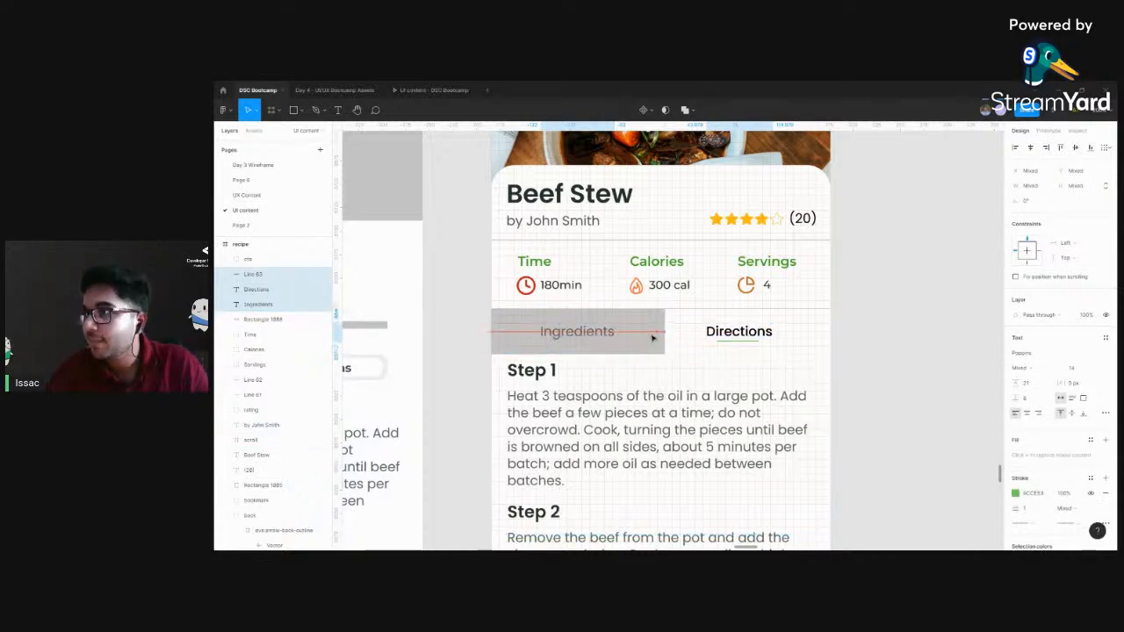
{"action": "key", "text": "Up"}
{"action": "key", "text": "Up"}
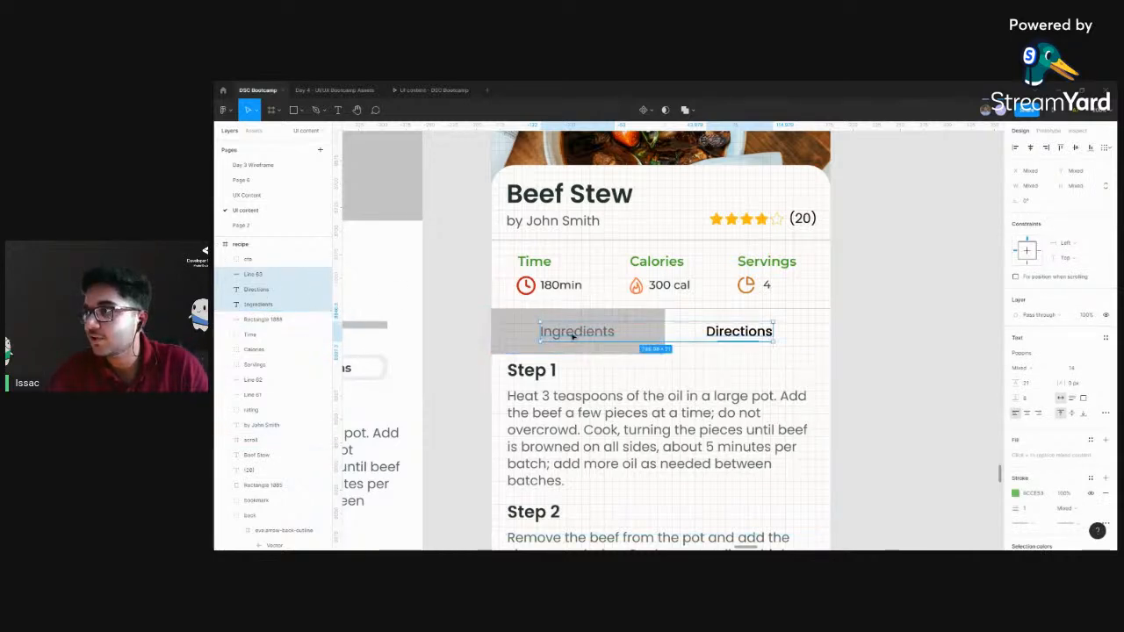
{"action": "key", "text": "Down"}
{"action": "key", "text": "Down"}
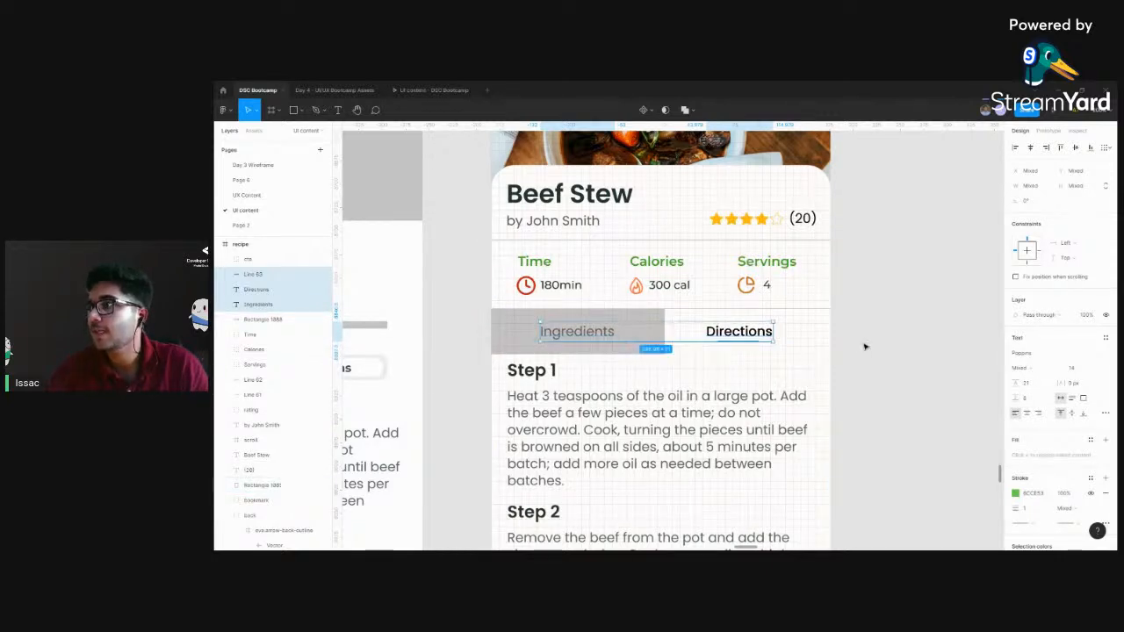
{"action": "left_click", "coordinate": [913, 321]}
Move the Directions heading and its green underline together to centre them horizontally in the space beside the grey rectangle
{"action": "left_click", "coordinate": [759, 337]}
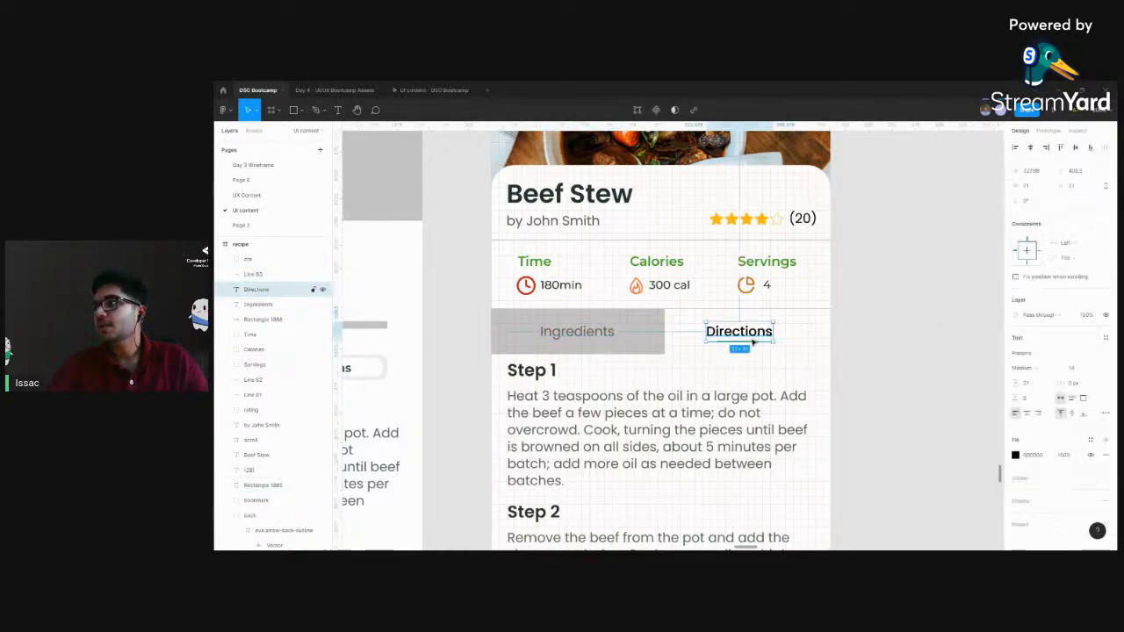
{"action": "left_click", "coordinate": [803, 342]}
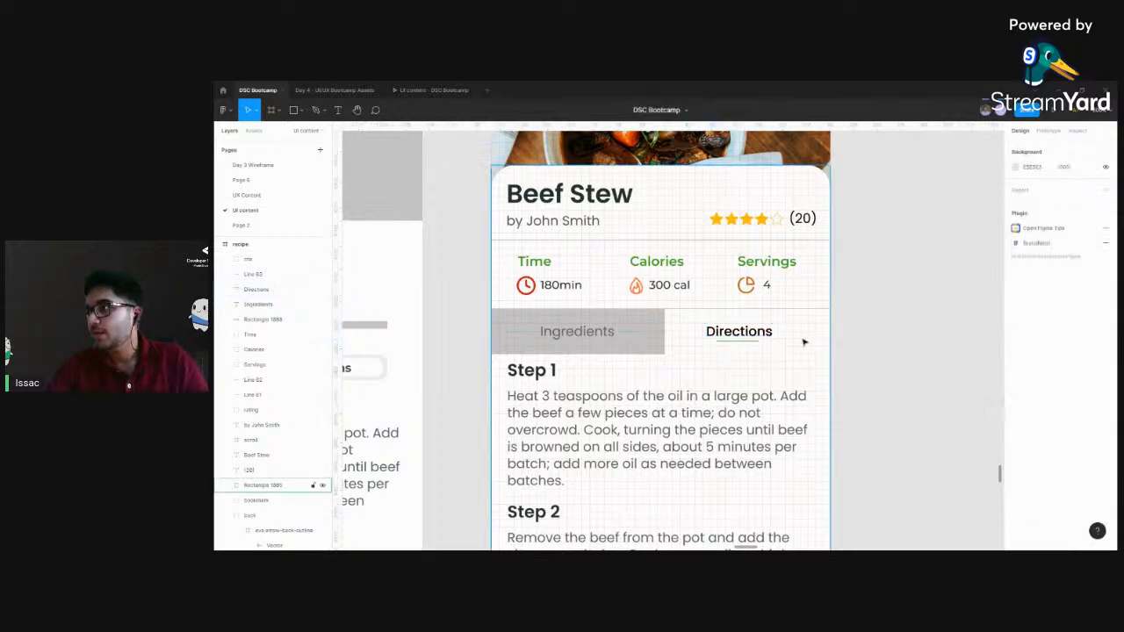
{"action": "left_click", "coordinate": [271, 287]}
{"action": "left_click", "coordinate": [268, 278], "text": "shift"}
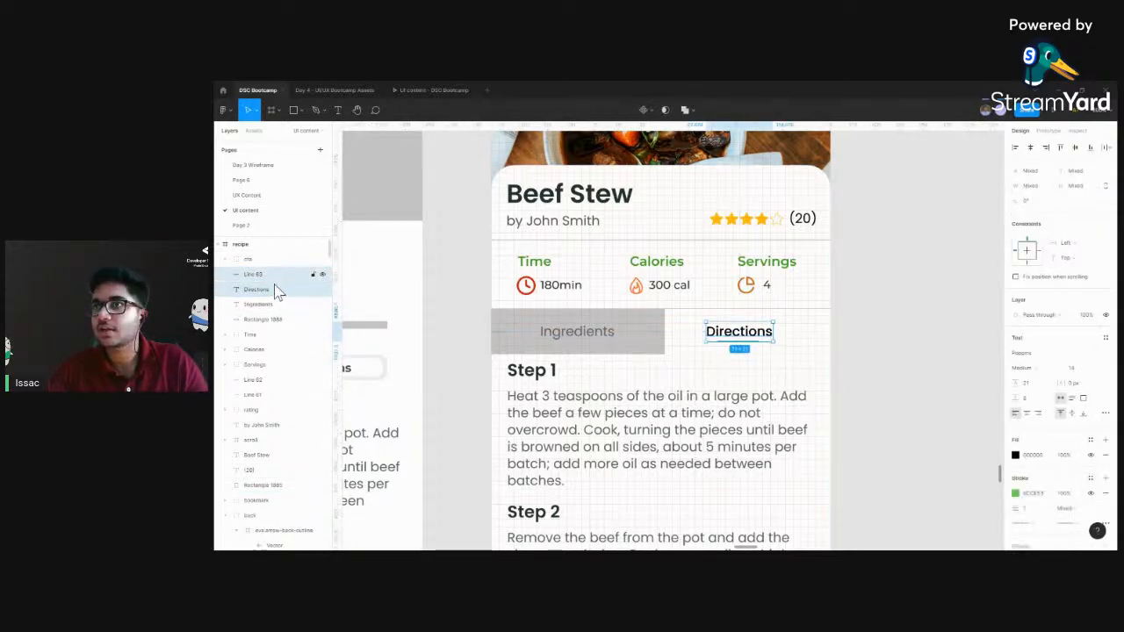
{"action": "left_click_drag", "start_coordinate": [740, 336], "coordinate": [748, 328]}
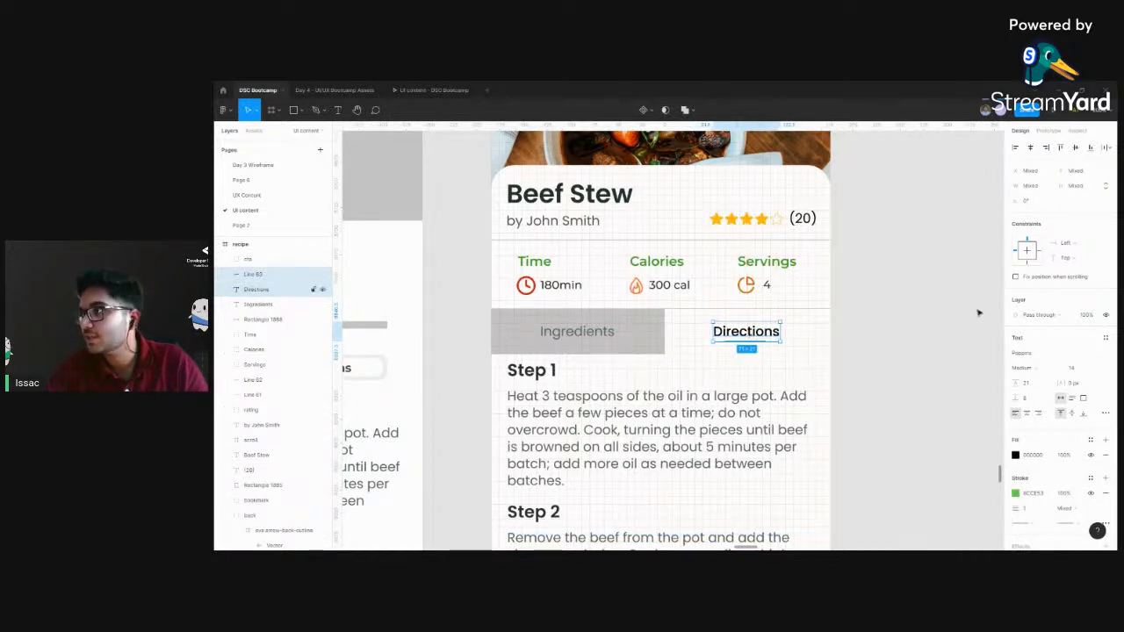
{"action": "left_click", "coordinate": [880, 334]}
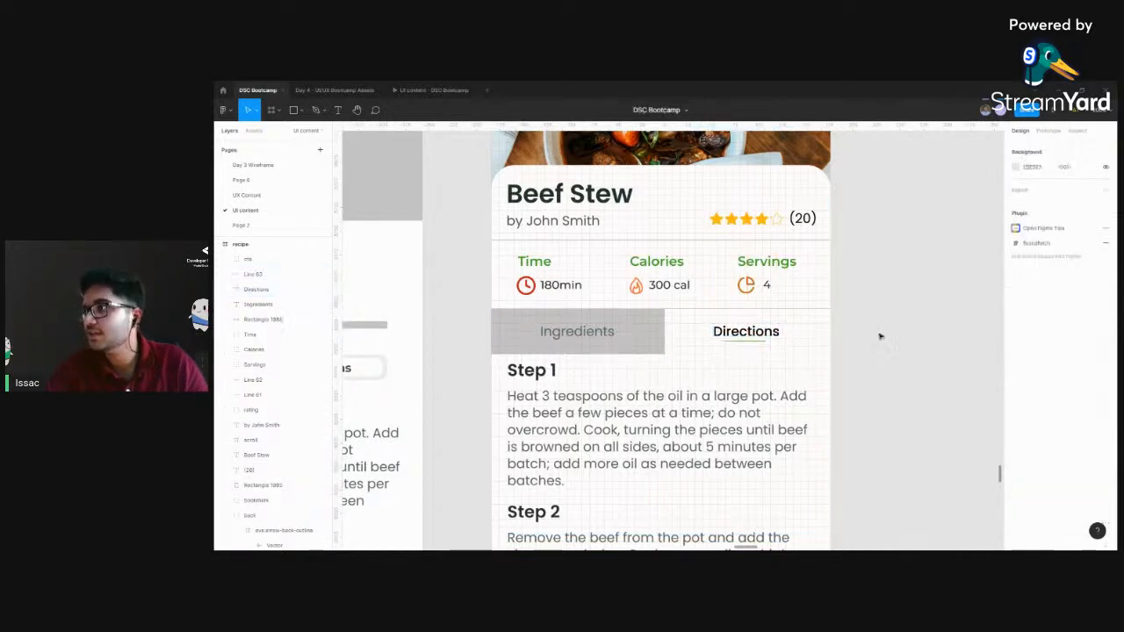
Set the fill opacity of the grey rectangle behind the Ingredients heading to 25%
{"action": "left_click", "coordinate": [630, 332]}
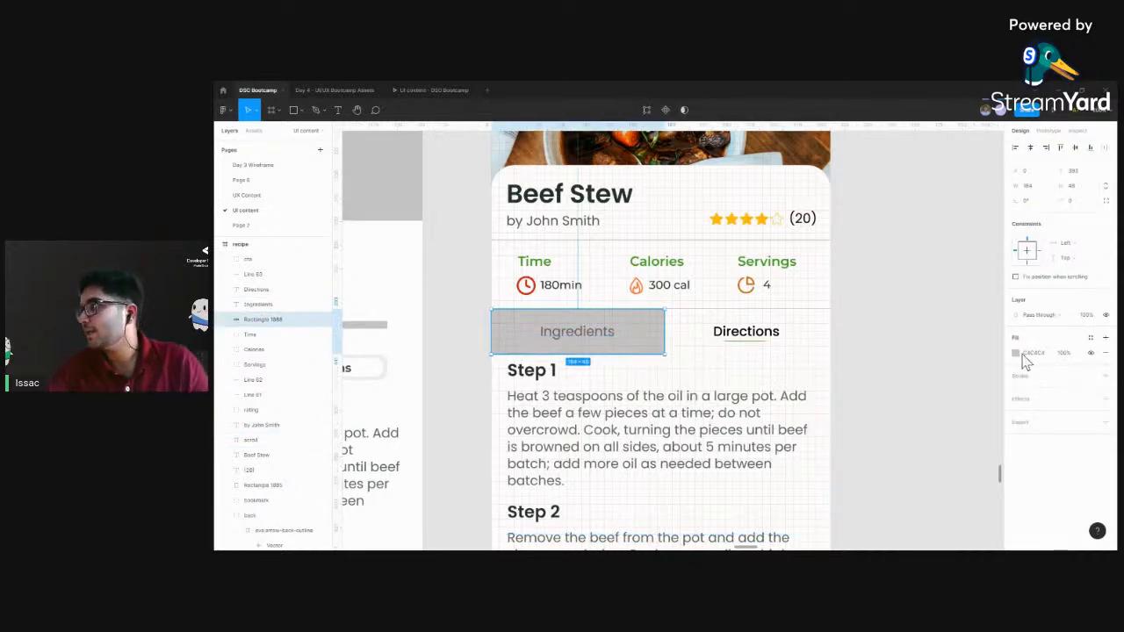
{"action": "left_click", "coordinate": [1016, 352]}
{"action": "left_click_drag", "start_coordinate": [994, 454], "coordinate": [940, 454]}
{"action": "left_click", "coordinate": [983, 468]}
{"action": "type", "text": "25"}
{"action": "key", "text": "Return"}
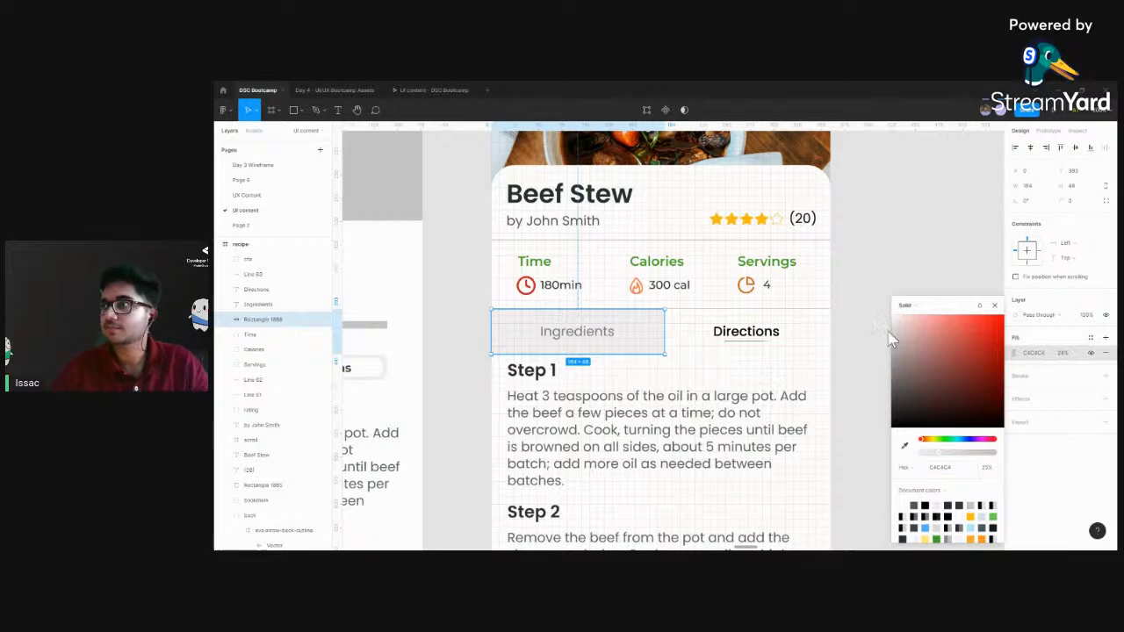
{"action": "left_click", "coordinate": [869, 278]}
Round the recipe frame's corners with a radius of 30
{"action": "scroll", "coordinate": [869, 278], "scroll_direction": "down", "scroll_amount": 3}
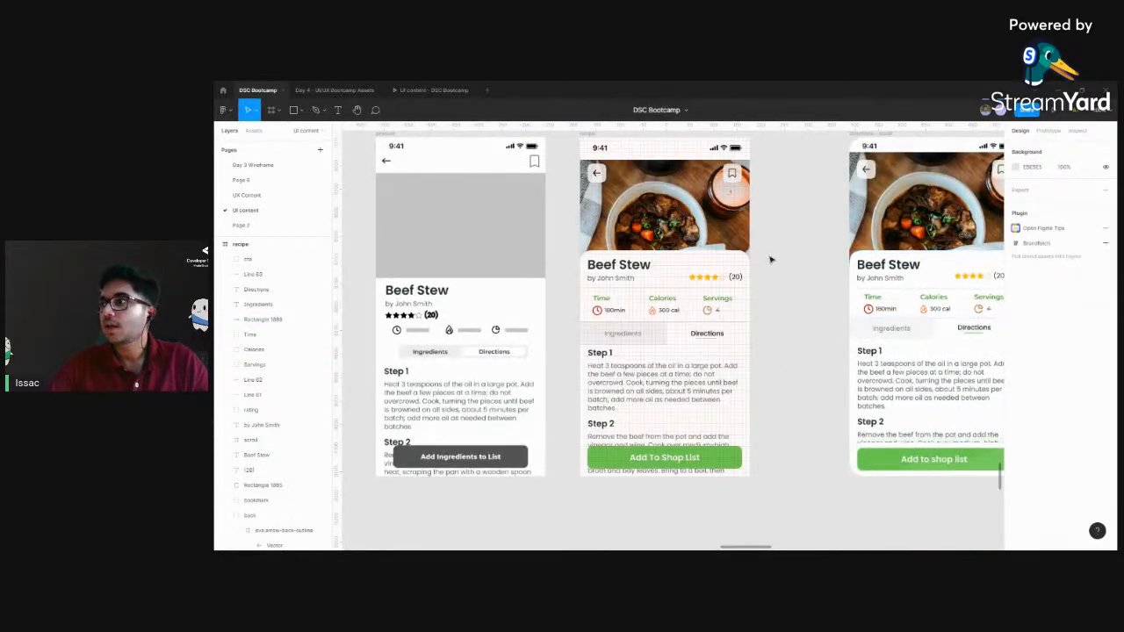
{"action": "scroll", "coordinate": [795, 295], "scroll_direction": "up", "scroll_amount": 2}
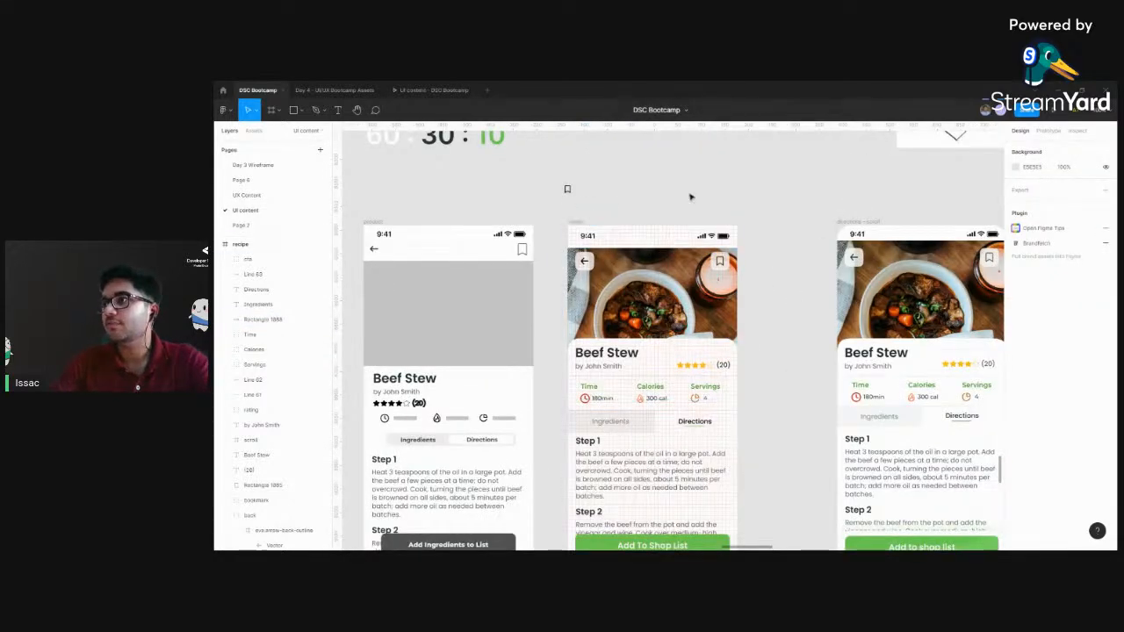
{"action": "scroll", "coordinate": [785, 236], "scroll_direction": "down", "scroll_amount": 1}
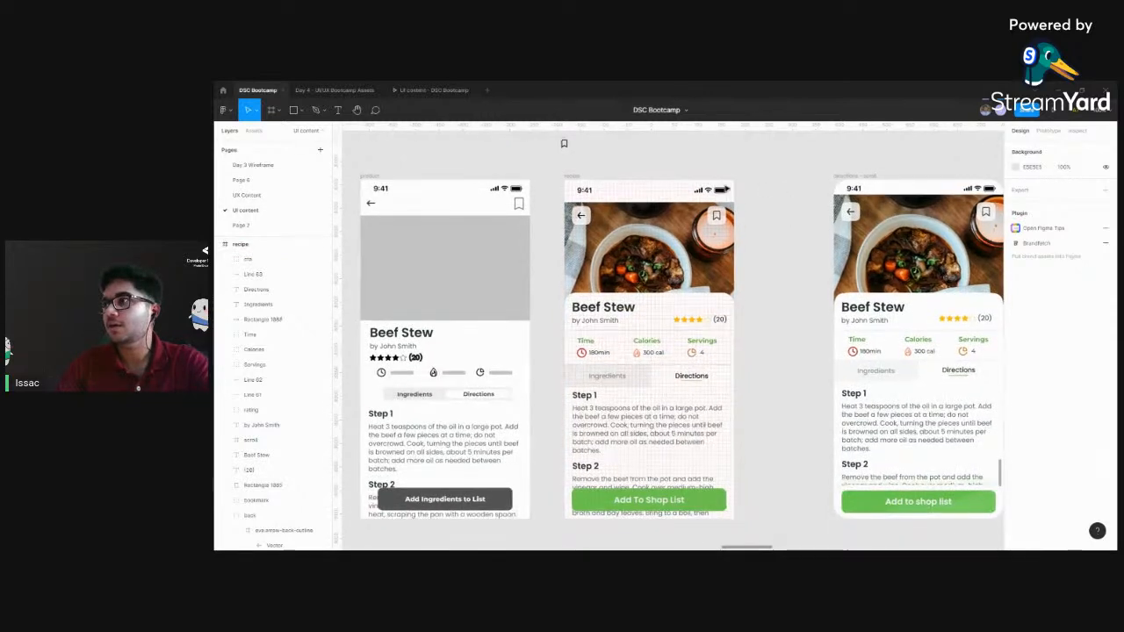
{"action": "left_click", "coordinate": [575, 177]}
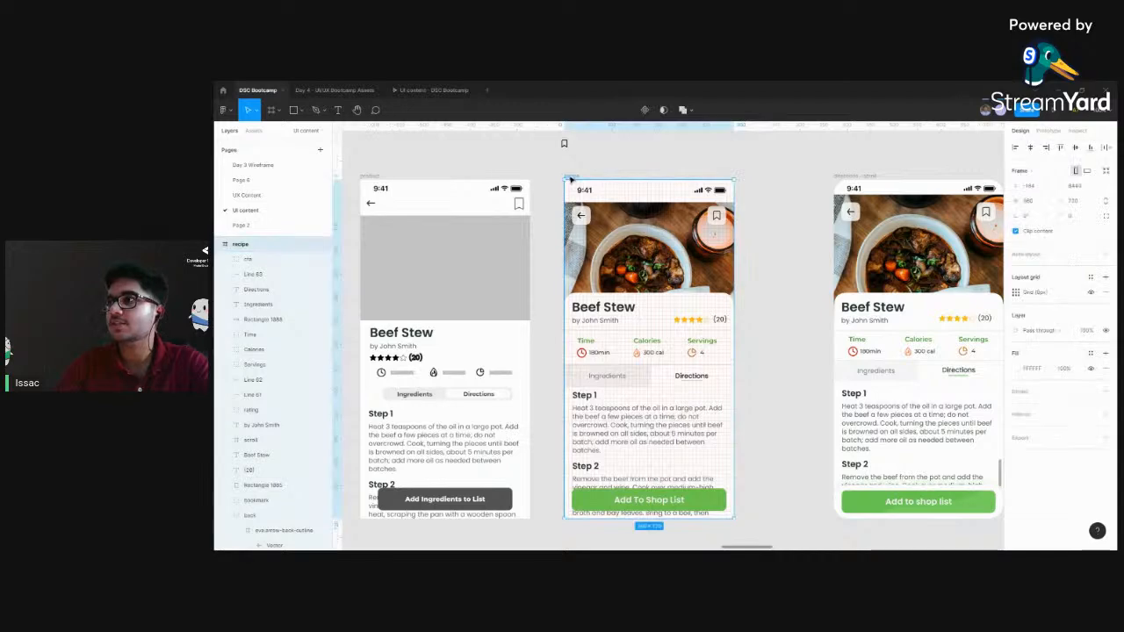
{"action": "left_click", "coordinate": [1077, 216]}
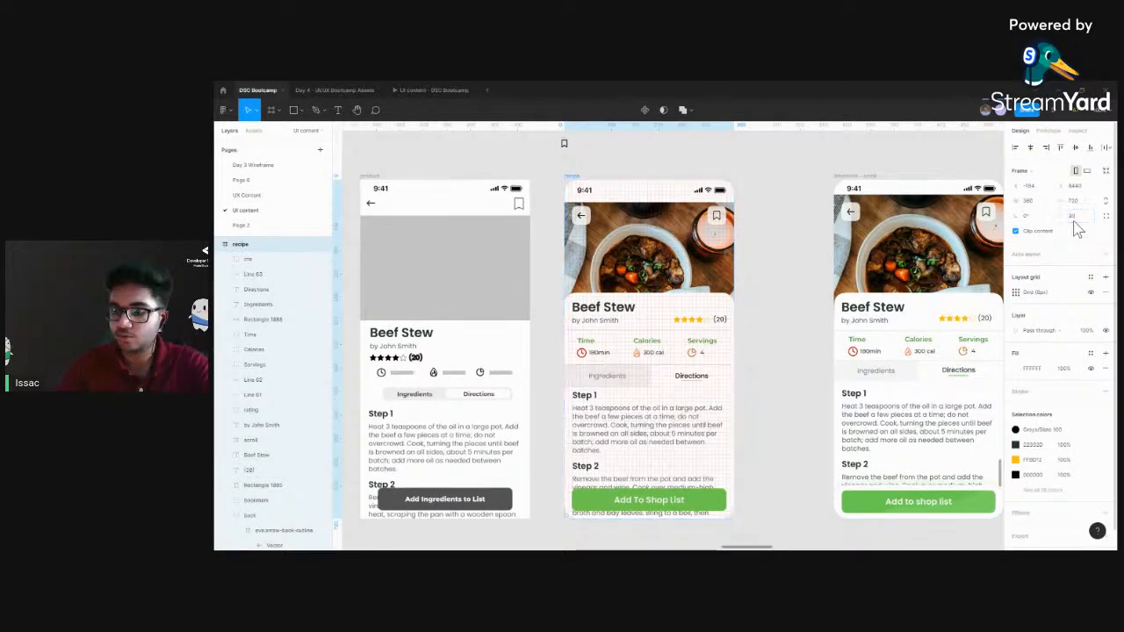
{"action": "left_click", "coordinate": [812, 359]}
Examine the area around the shop list button in the finished version and compare it with the recipe frame
{"action": "left_click_drag", "start_coordinate": [778, 424], "coordinate": [650, 352]}
{"action": "left_click_drag", "start_coordinate": [885, 432], "coordinate": [836, 392]}
{"action": "key", "text": "ctrl+plus"}
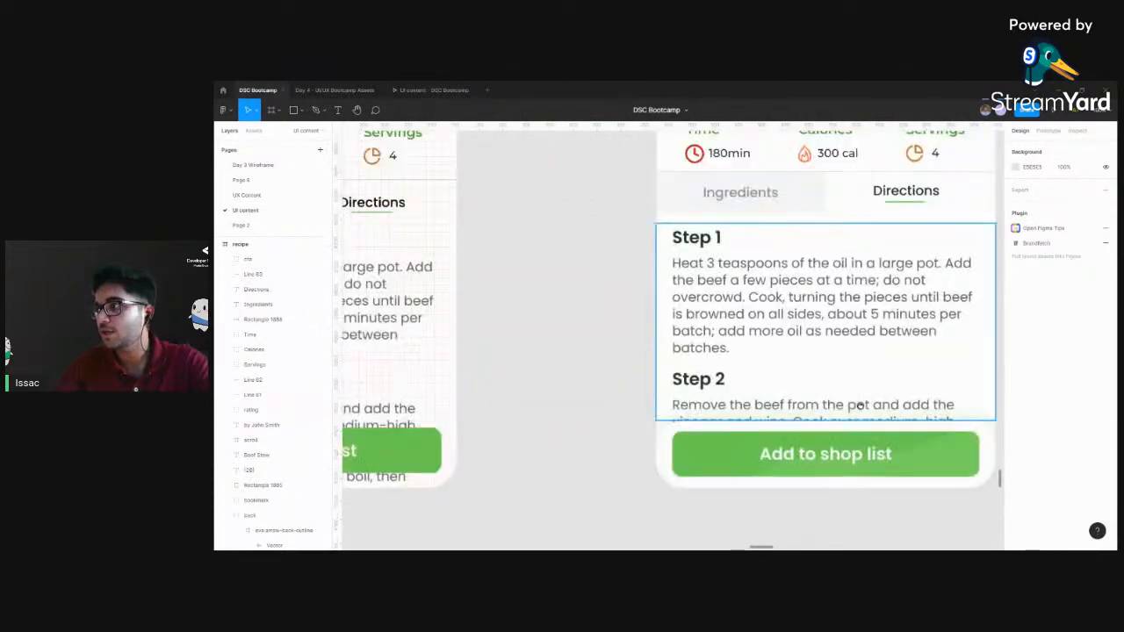
{"action": "scroll", "coordinate": [859, 405], "scroll_direction": "down", "scroll_amount": 1}
{"action": "scroll", "coordinate": [858, 405], "scroll_direction": "right", "scroll_amount": 2}
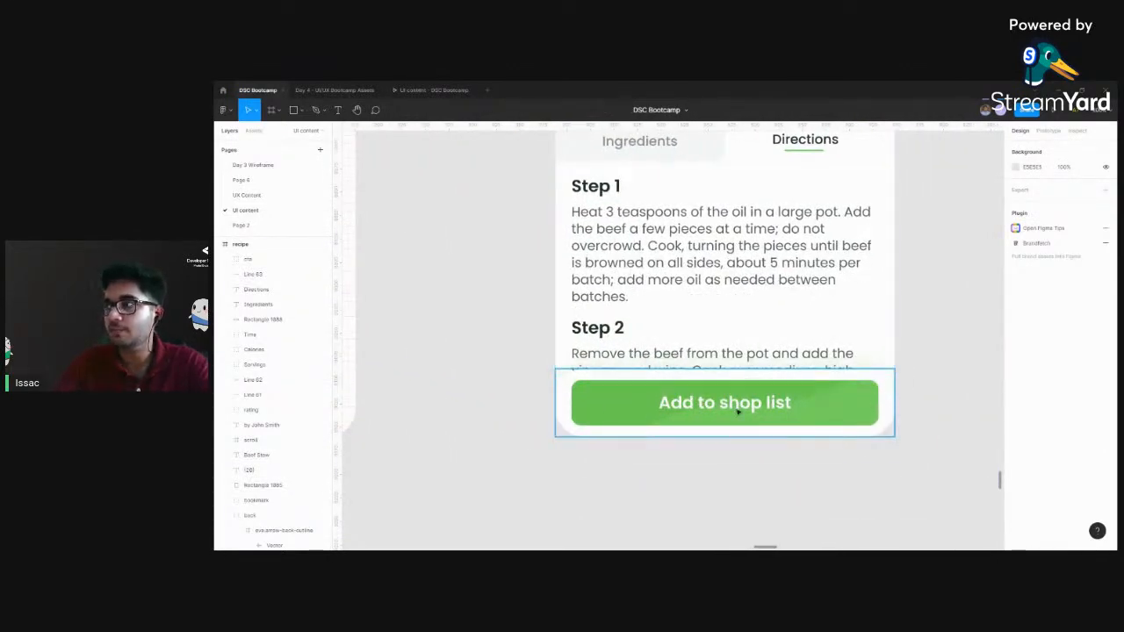
{"action": "scroll", "coordinate": [830, 470], "scroll_direction": "left", "scroll_amount": 4}
{"action": "scroll", "coordinate": [831, 470], "scroll_direction": "up", "scroll_amount": 1}
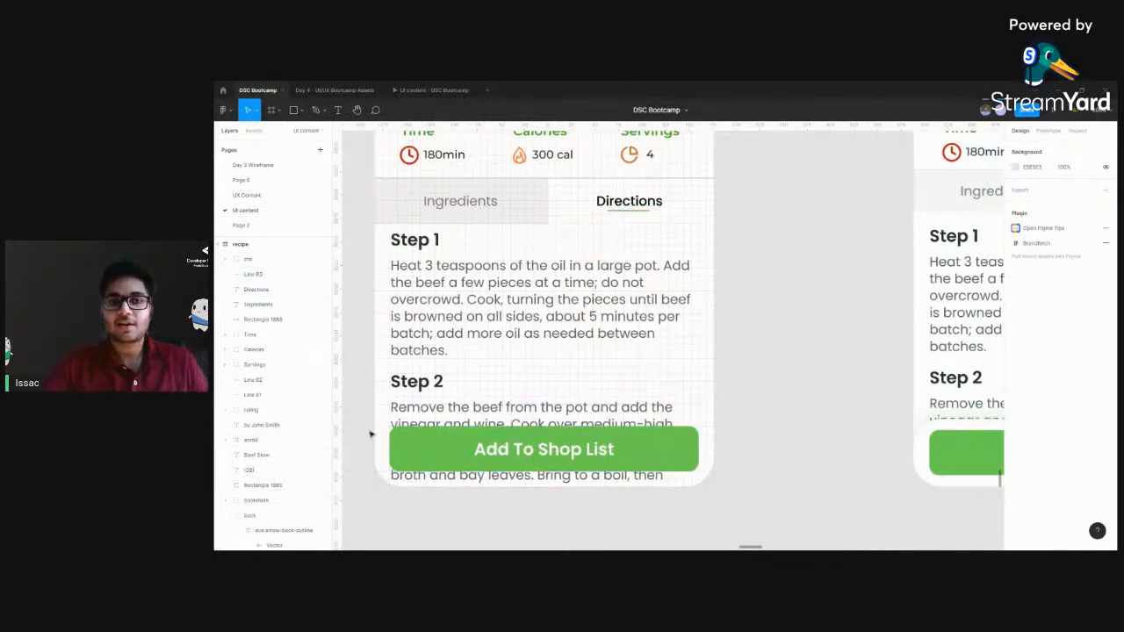
{"action": "scroll", "coordinate": [667, 338], "scroll_direction": "down", "scroll_amount": 5}
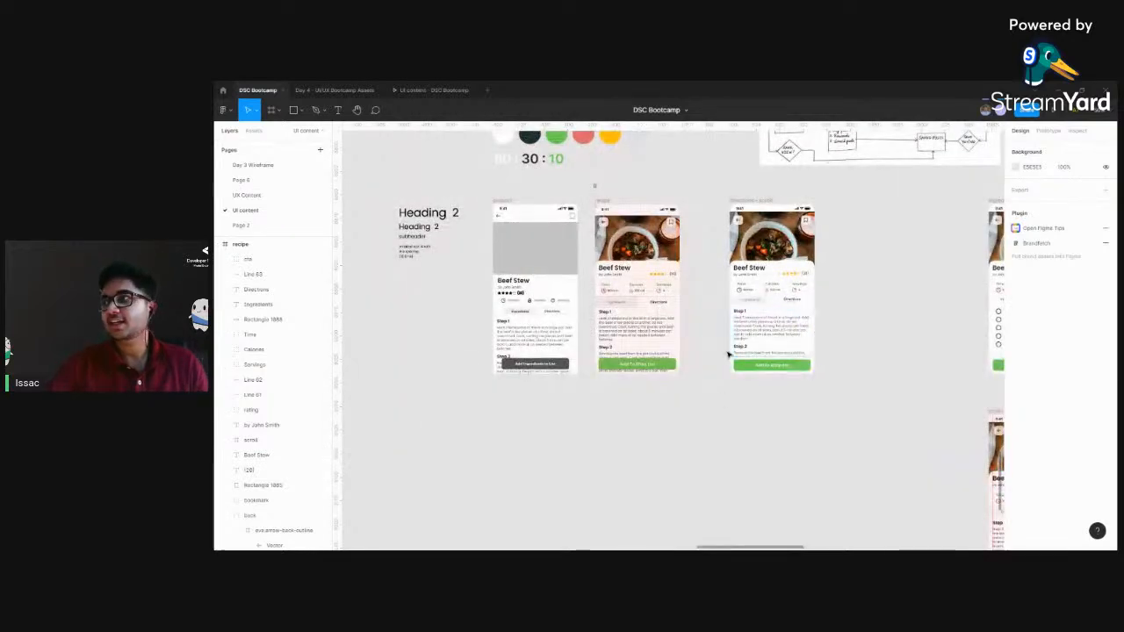
{"action": "left_click", "coordinate": [608, 203]}
{"action": "left_click", "coordinate": [607, 204]}
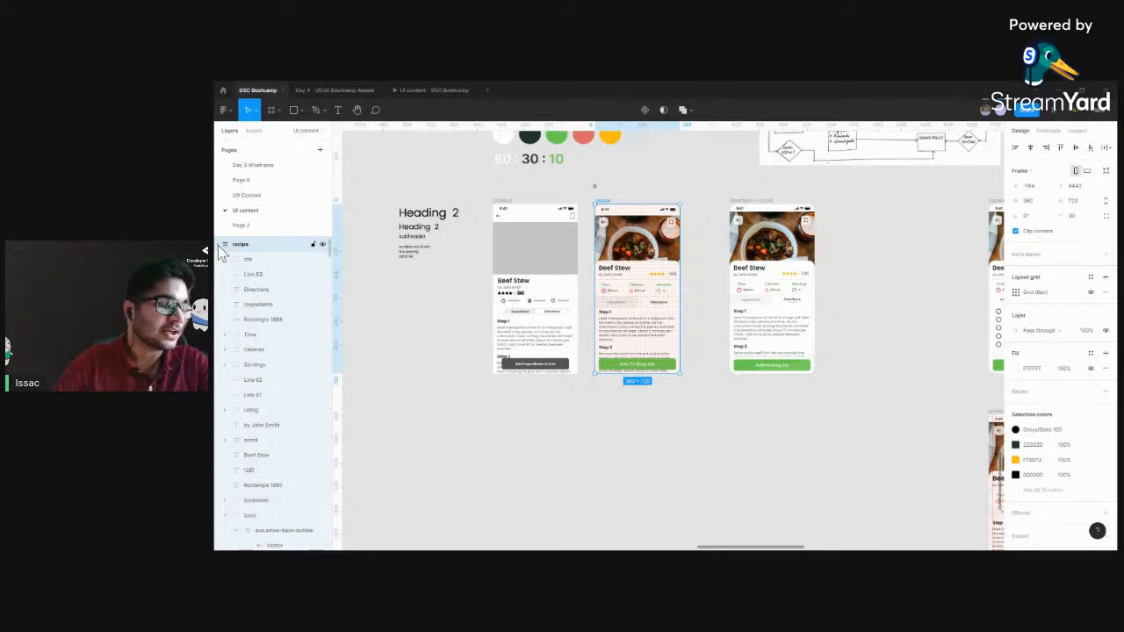
{"action": "left_click", "coordinate": [539, 413]}
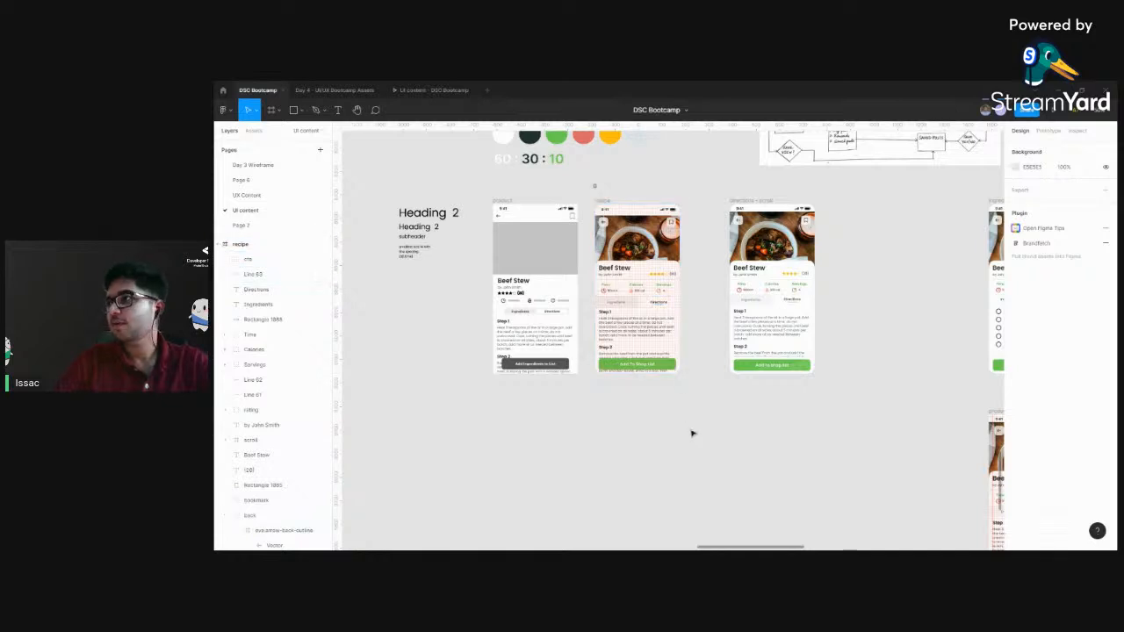
Examine the finished Recipes screen, checking the Beef Stew and Orange Juice cards and the card behind the bottom navigation
{"action": "key", "text": "ctrl+minus"}
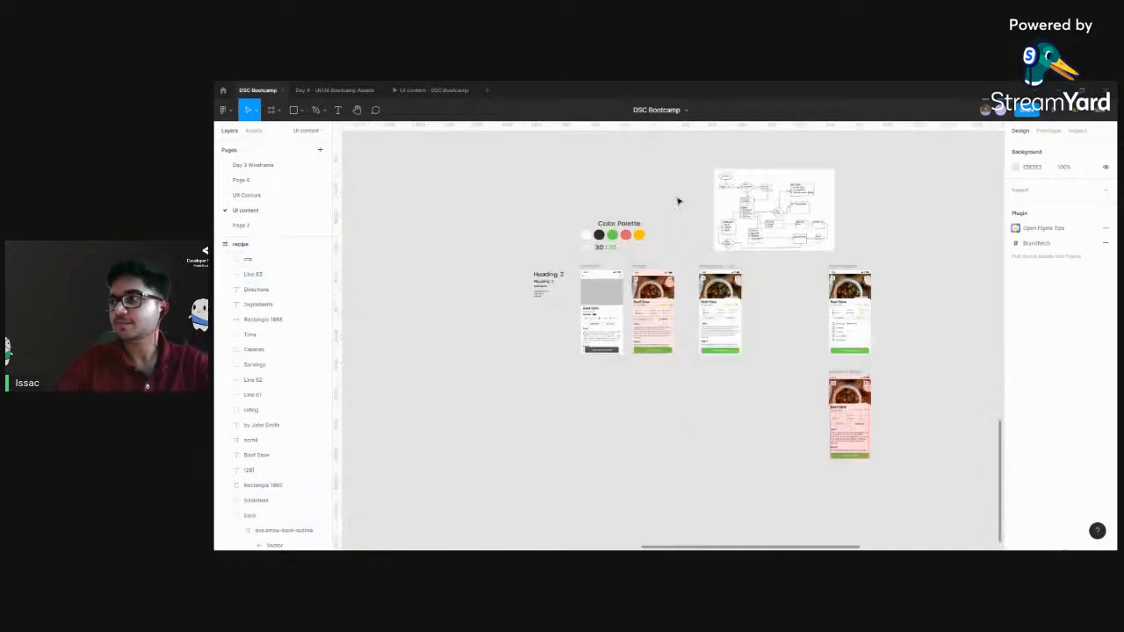
{"action": "scroll", "coordinate": [711, 393], "scroll_direction": "right", "scroll_amount": 6}
{"action": "scroll", "coordinate": [711, 393], "scroll_direction": "up", "scroll_amount": 3}
{"action": "left_click_drag", "start_coordinate": [630, 394], "coordinate": [374, 261]}
{"action": "left_click_drag", "start_coordinate": [796, 310], "coordinate": [505, 226]}
{"action": "key", "text": "ctrl+plus"}
{"action": "key", "text": "ctrl+plus"}
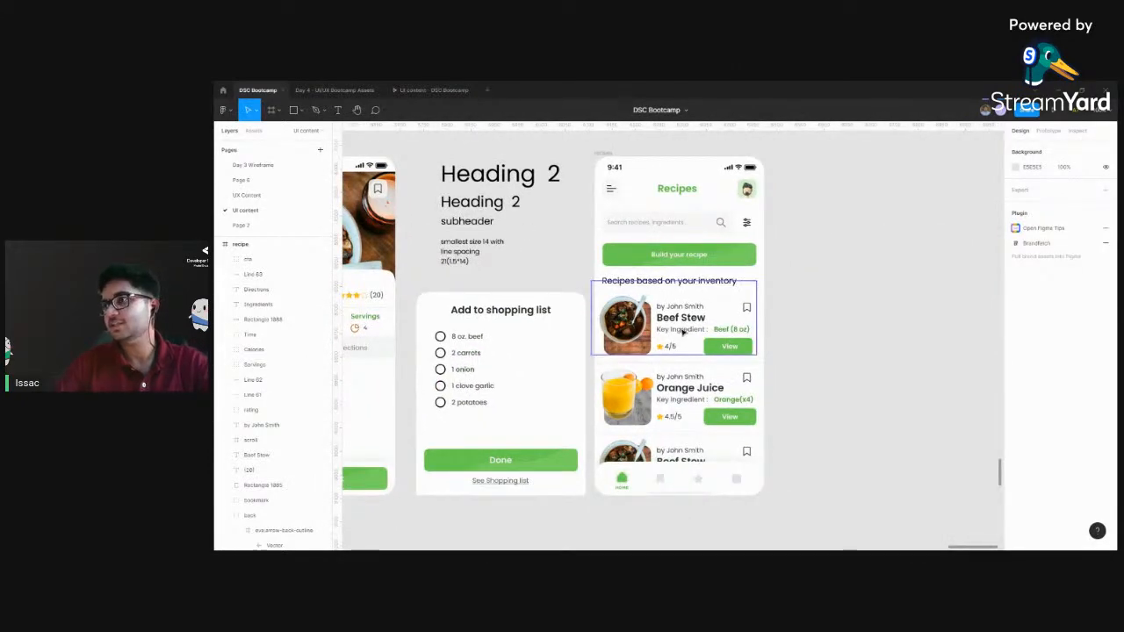
{"action": "scroll", "coordinate": [683, 331], "scroll_direction": "up", "scroll_amount": 5}
{"action": "left_click", "coordinate": [600, 334]}
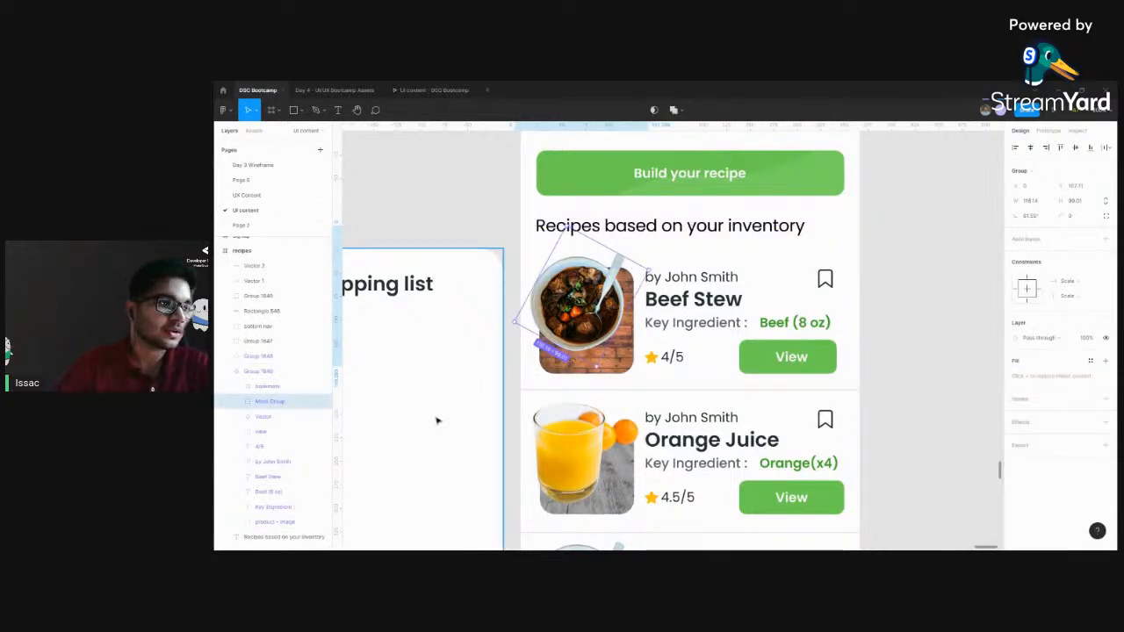
{"action": "scroll", "coordinate": [436, 420], "scroll_direction": "down", "scroll_amount": 3}
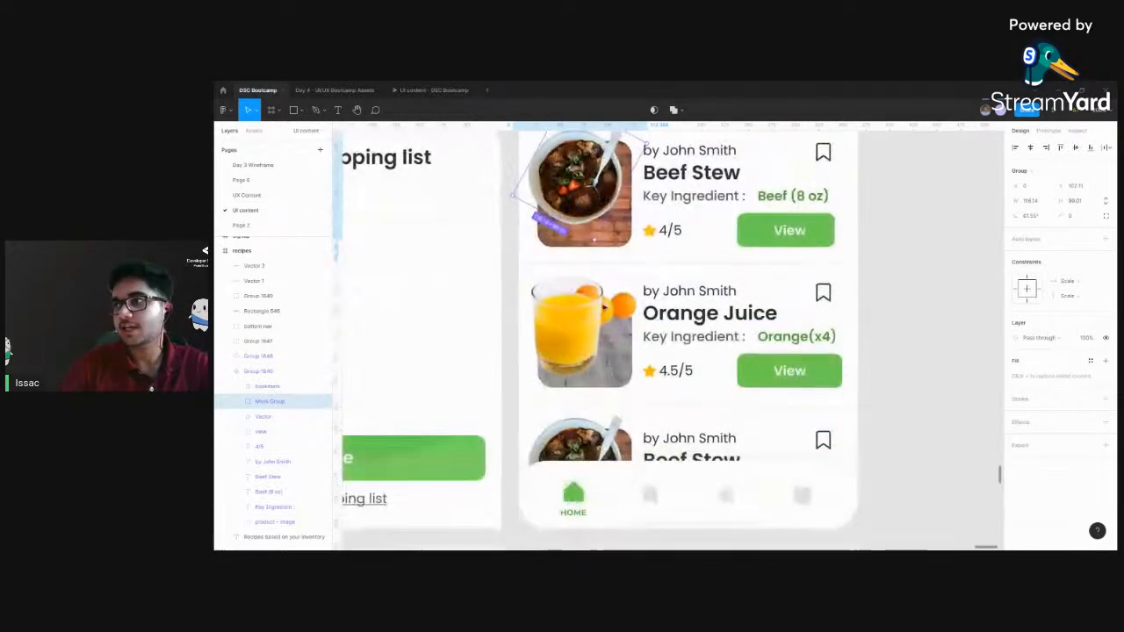
{"action": "left_click", "coordinate": [579, 327]}
{"action": "left_click", "coordinate": [625, 445]}
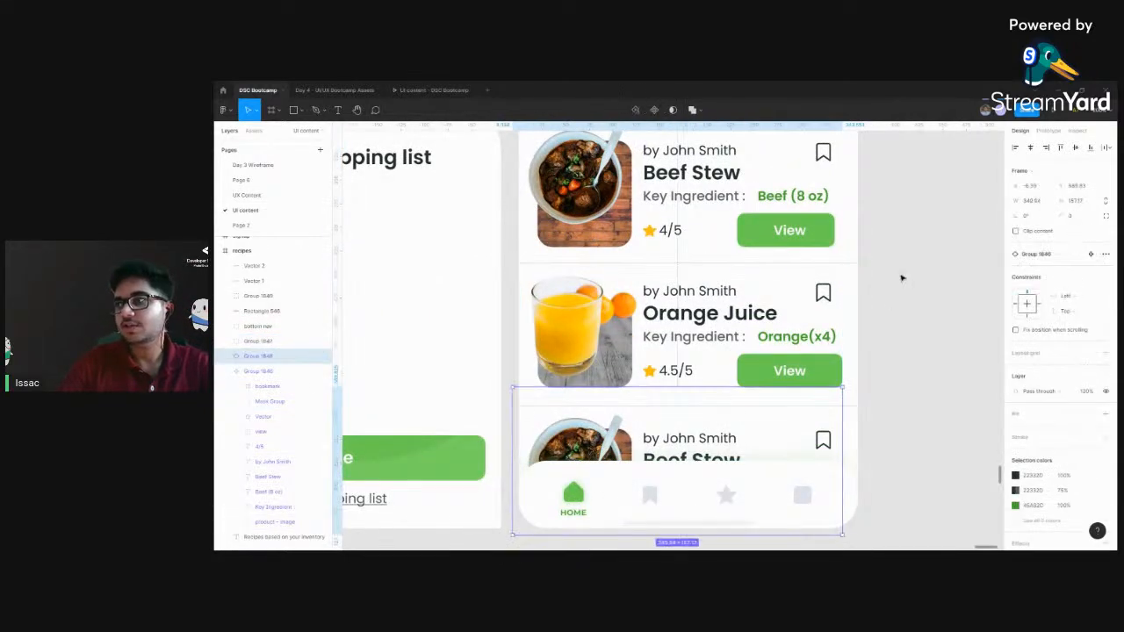
{"action": "scroll", "coordinate": [899, 284], "scroll_direction": "up", "scroll_amount": 1}
{"action": "left_click", "coordinate": [900, 297]}
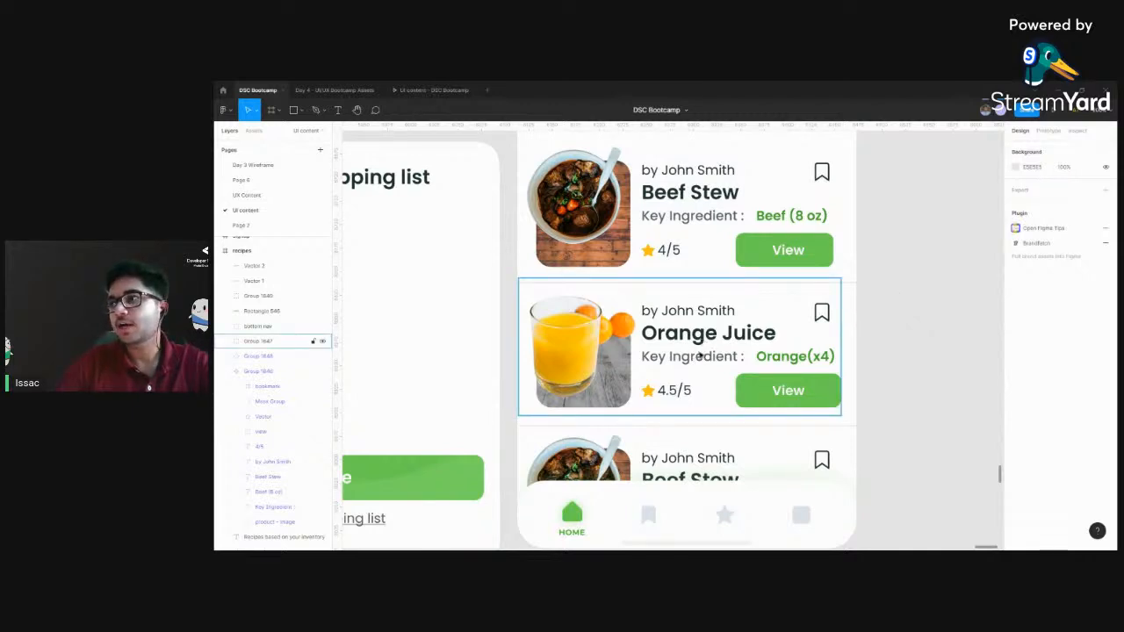
{"action": "scroll", "coordinate": [667, 342], "scroll_direction": "up", "scroll_amount": 5}
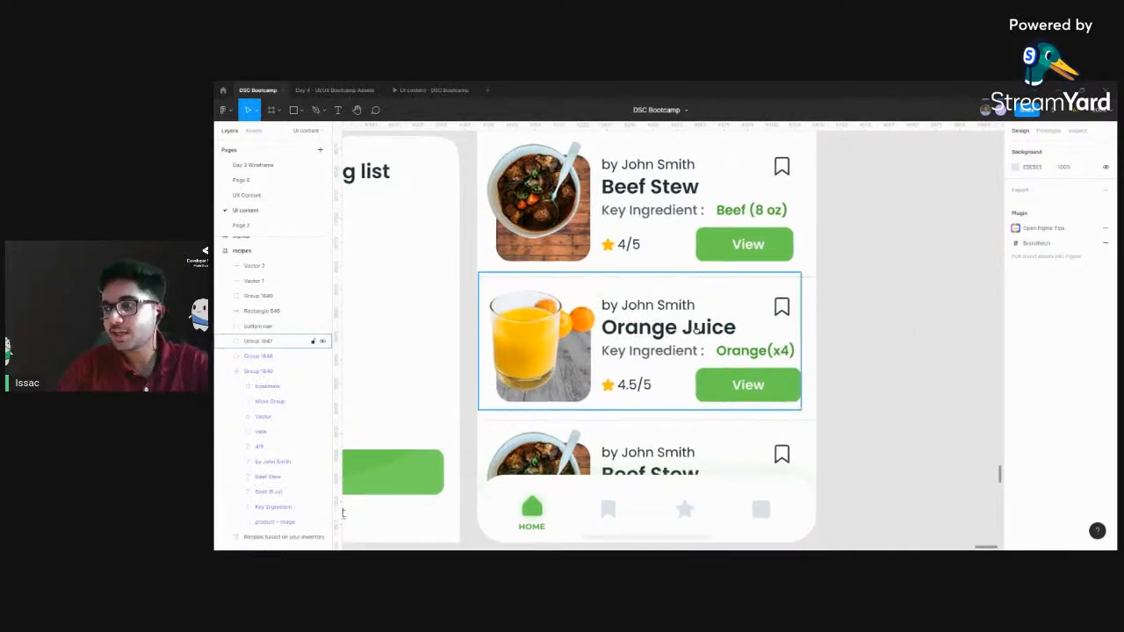
Inspect the Orange Juice title on the Recipes screen, and view the full set of app screens alongside the color palette
{"action": "double_click", "coordinate": [562, 322]}
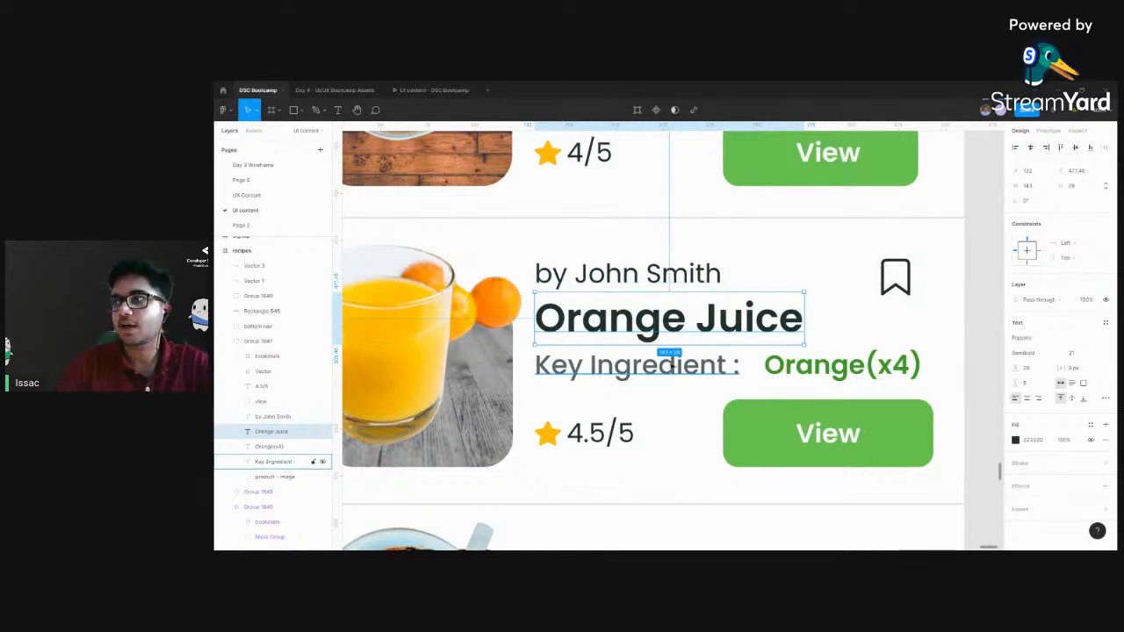
{"action": "scroll", "coordinate": [672, 366], "scroll_direction": "down", "scroll_amount": 5}
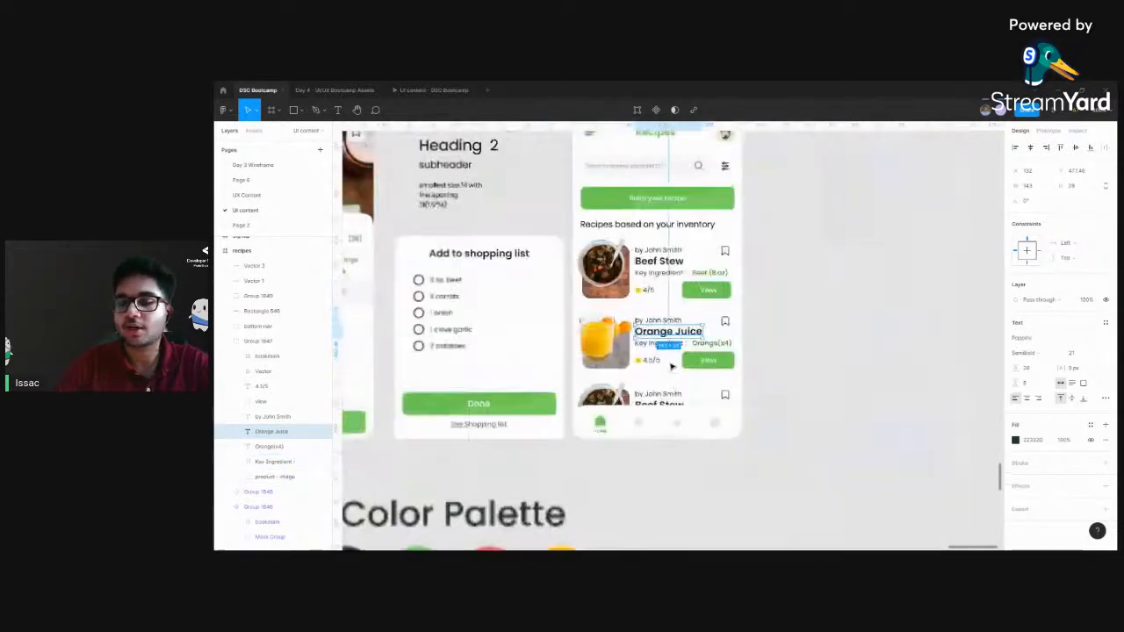
{"action": "left_click", "coordinate": [790, 337]}
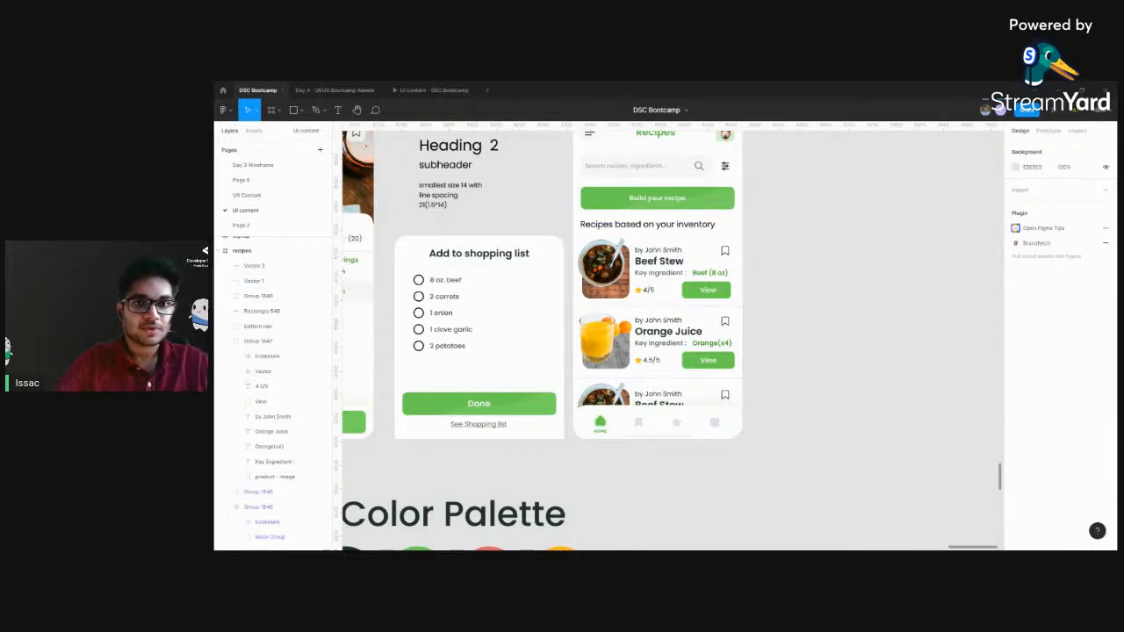
{"action": "key", "text": "ctrl+minus"}
{"action": "key", "text": "ctrl+minus"}
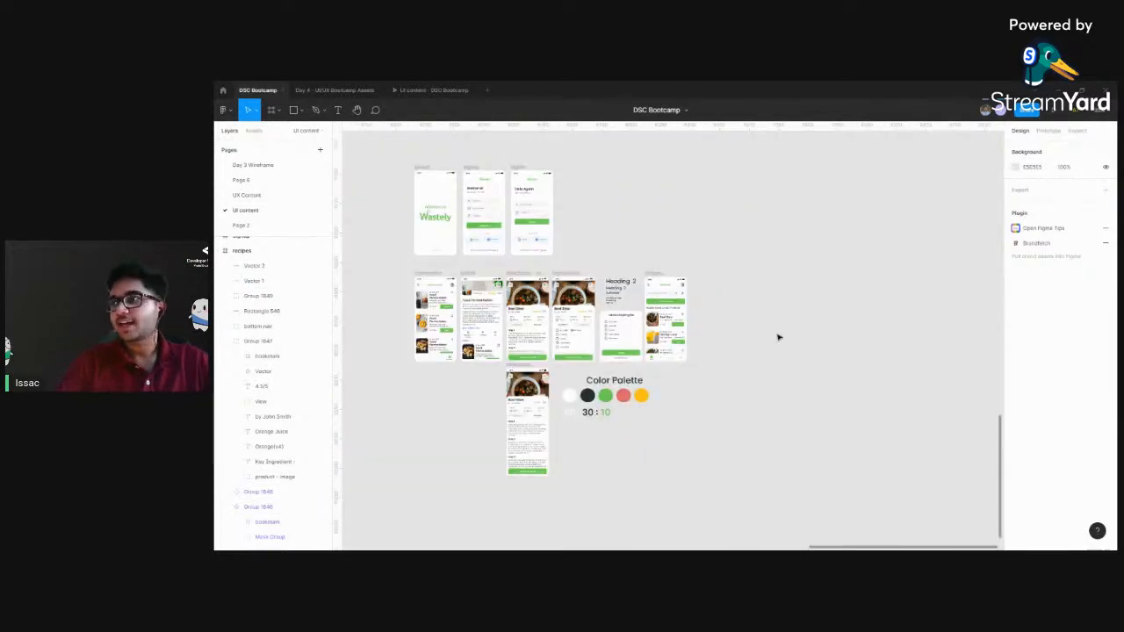
{"action": "left_click_drag", "start_coordinate": [779, 337], "coordinate": [837, 299]}
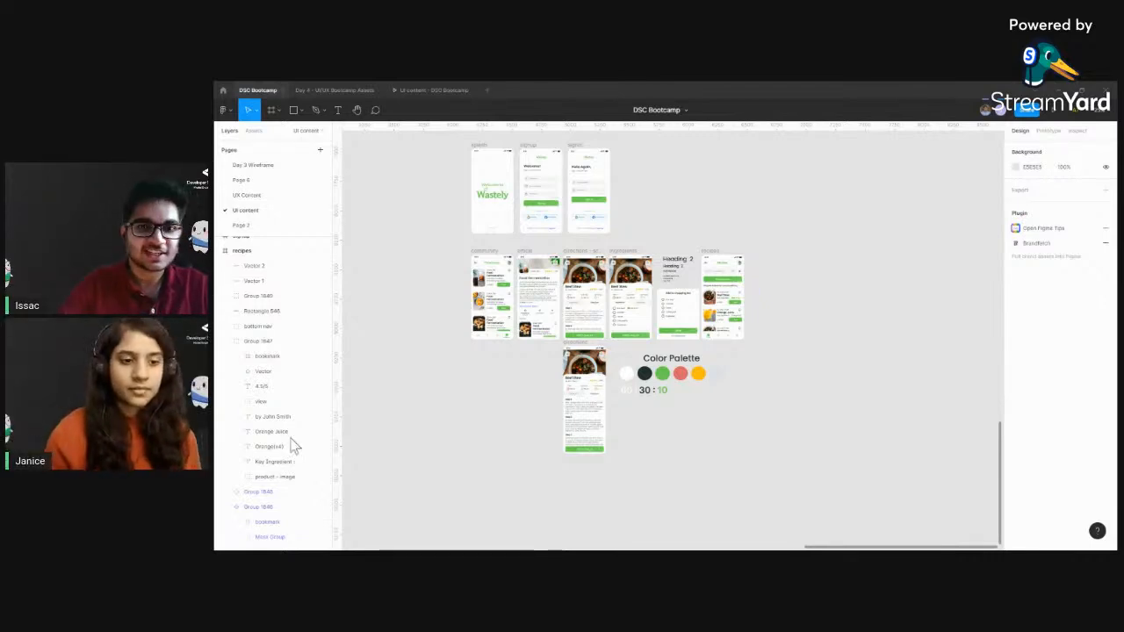
Examine the Beef Stew directions and ingredients screens and the neighbouring Food Fermentation article screen
{"action": "scroll", "coordinate": [881, 326], "scroll_direction": "up", "scroll_amount": 5}
{"action": "key", "text": "ctrl+plus"}
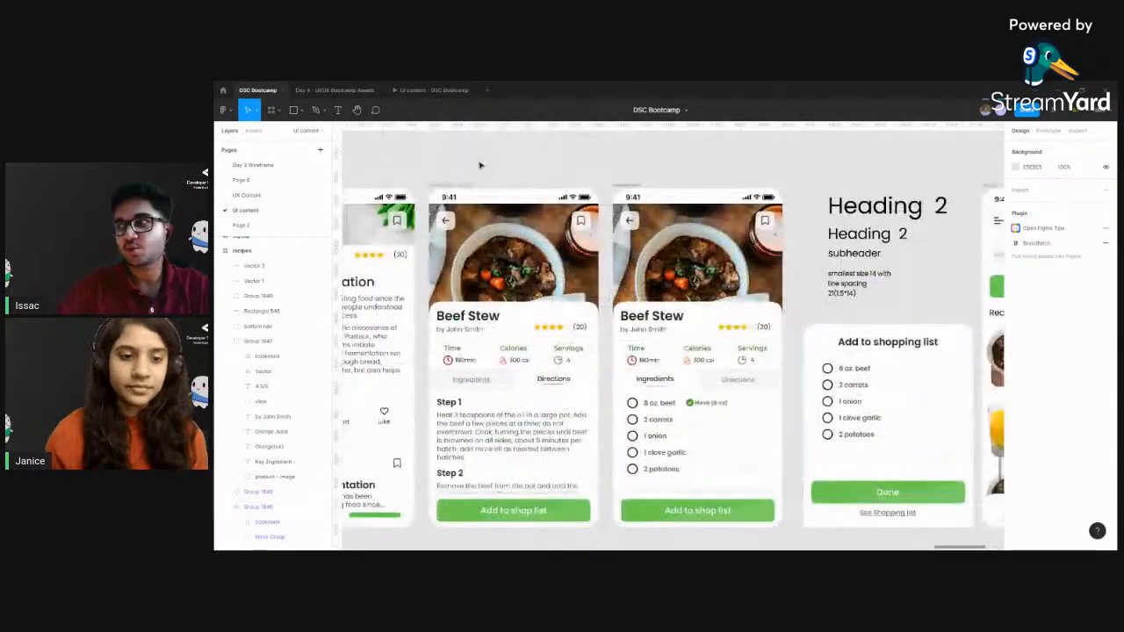
{"action": "left_click_drag", "start_coordinate": [427, 204], "coordinate": [633, 298]}
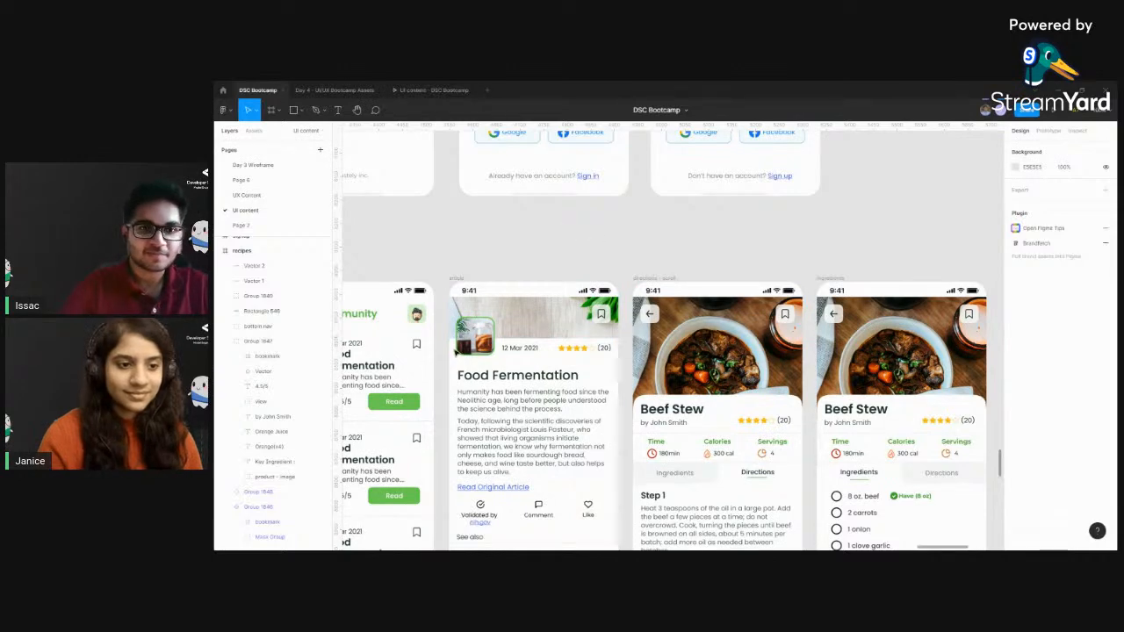
{"action": "scroll", "coordinate": [575, 265], "scroll_direction": "down", "scroll_amount": 5}
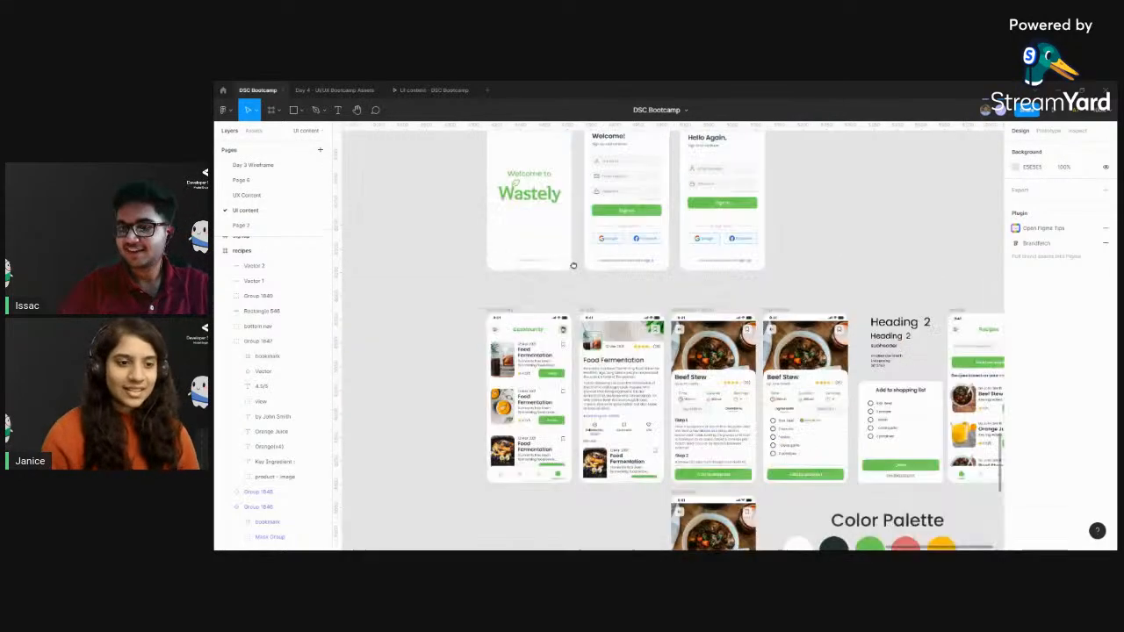
Examine the sign-up and sign-in screens, checking the input fields, the green main buttons and the Google and Facebook options
{"action": "scroll", "coordinate": [715, 326], "scroll_direction": "up", "scroll_amount": 5}
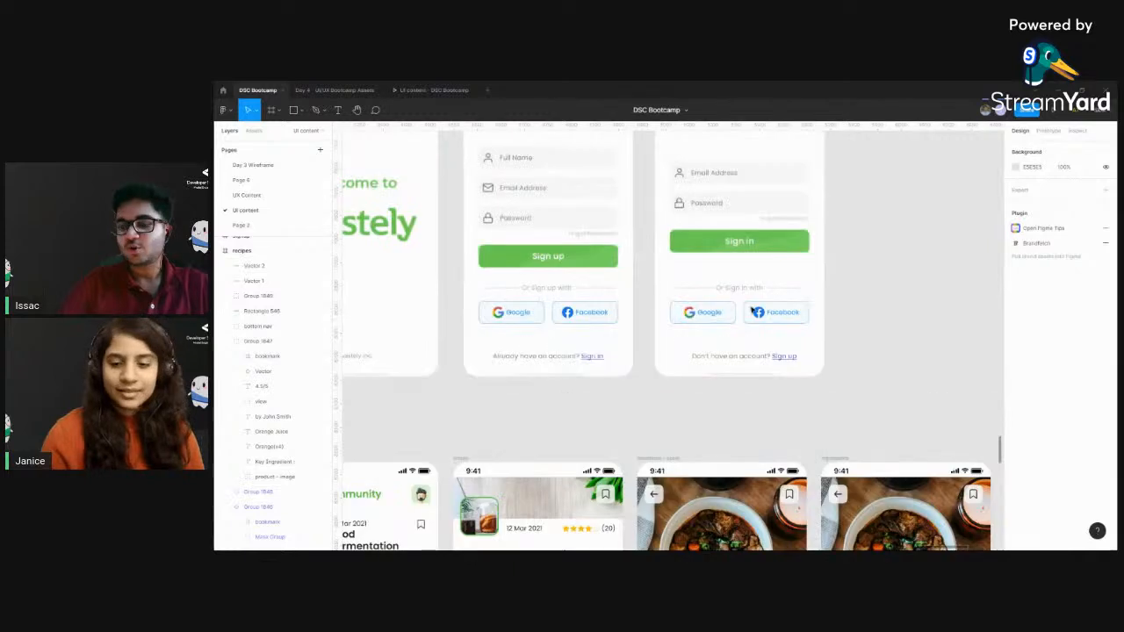
{"action": "scroll", "coordinate": [753, 312], "scroll_direction": "up", "scroll_amount": 2}
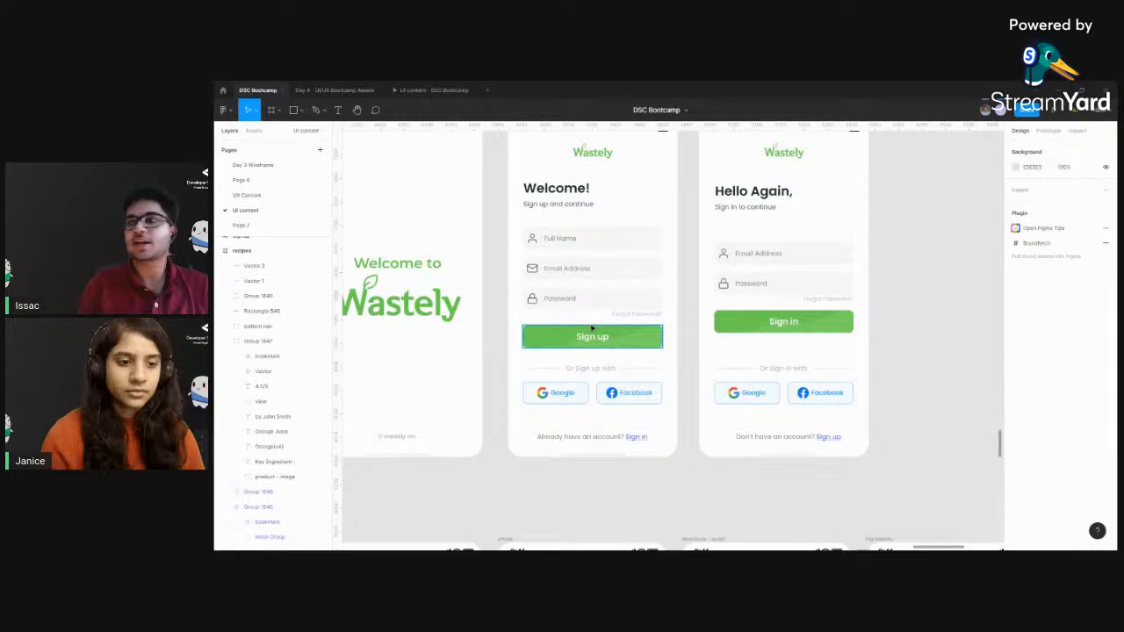
{"action": "left_click_drag", "start_coordinate": [612, 360], "coordinate": [626, 335]}
{"action": "scroll", "coordinate": [626, 336], "scroll_direction": "up", "scroll_amount": 3}
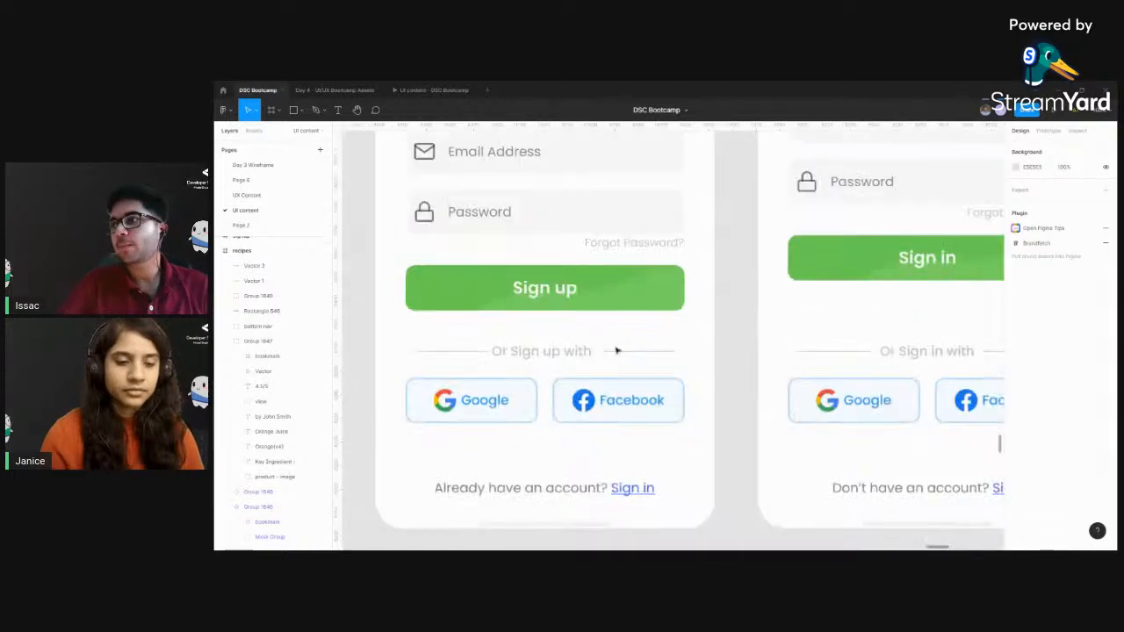
{"action": "scroll", "coordinate": [628, 448], "scroll_direction": "down", "scroll_amount": 3}
{"action": "scroll", "coordinate": [628, 448], "scroll_direction": "down", "scroll_amount": 3}
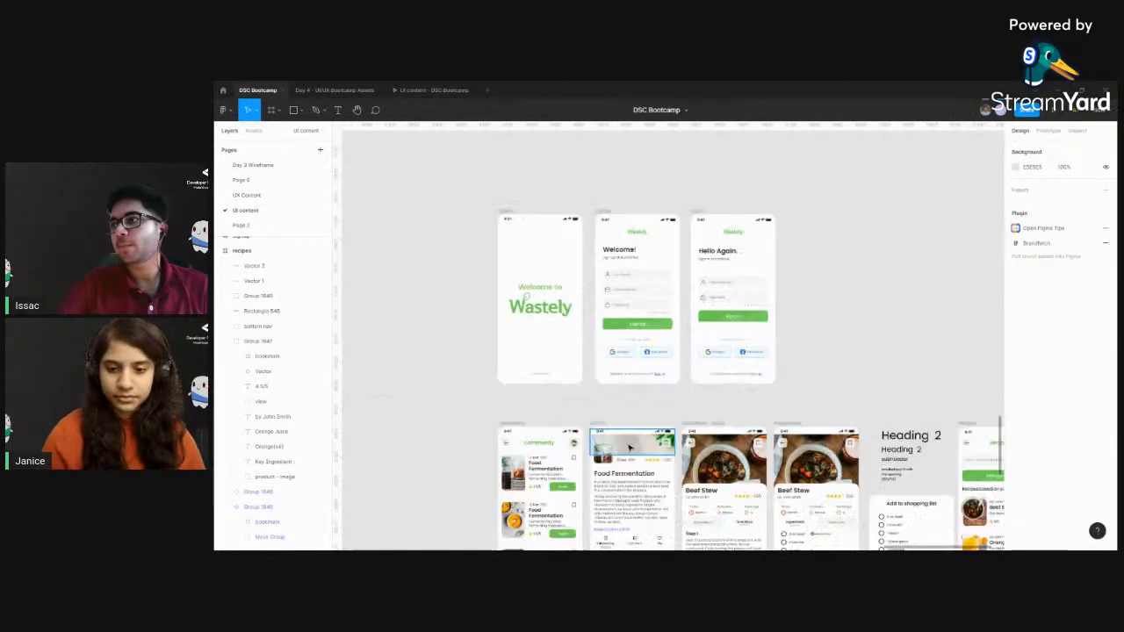
{"action": "scroll", "coordinate": [680, 390], "scroll_direction": "up", "scroll_amount": 5}
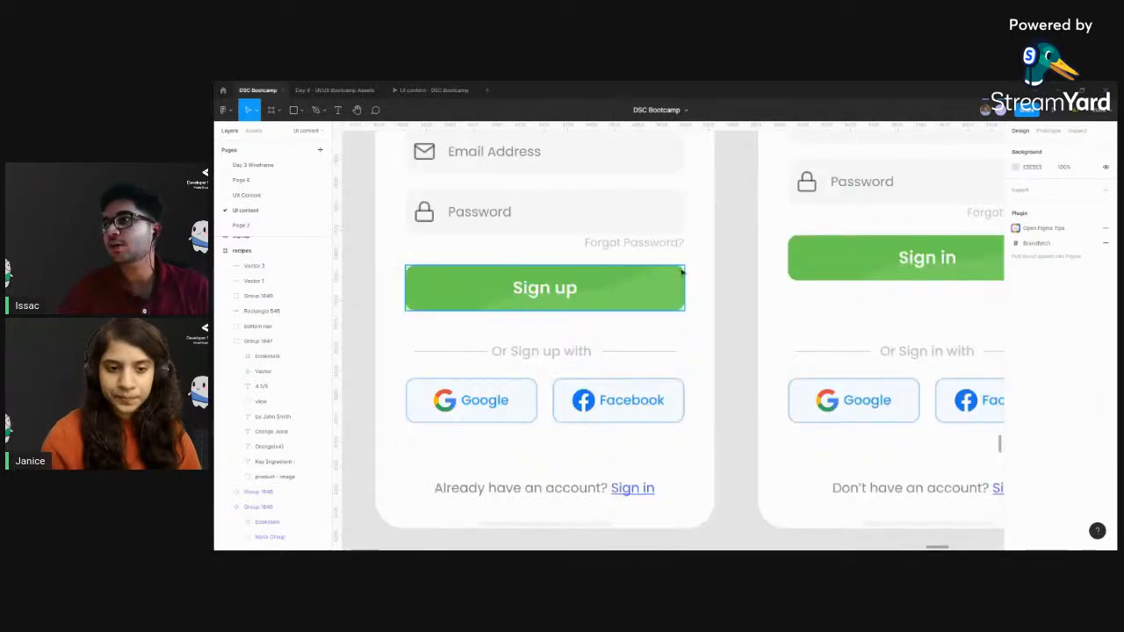
{"action": "scroll", "coordinate": [628, 331], "scroll_direction": "down", "scroll_amount": 5}
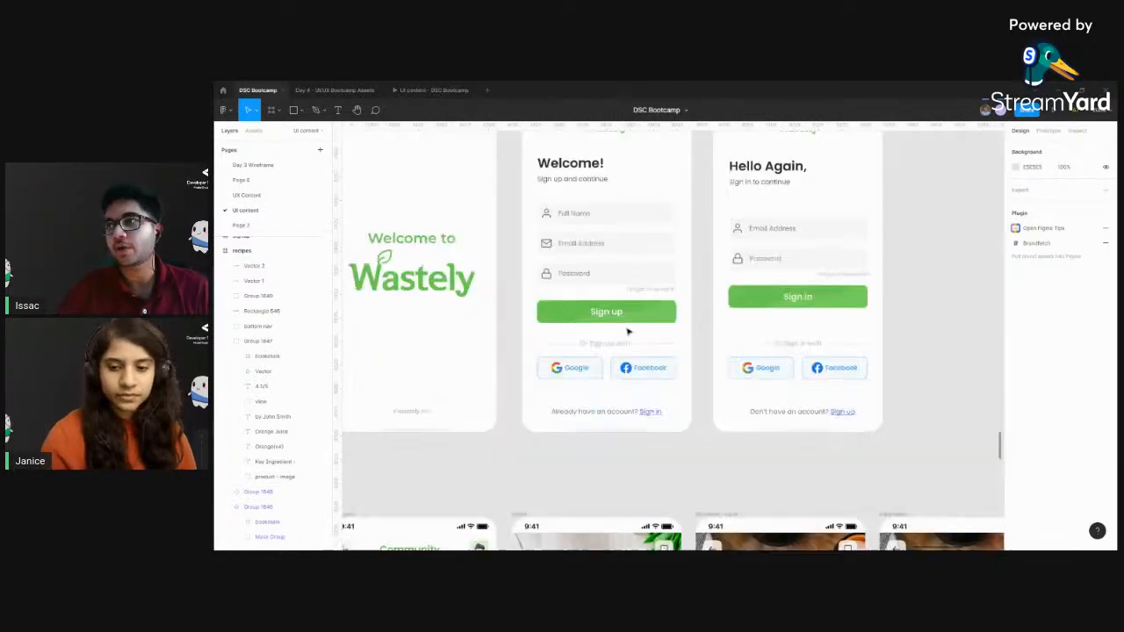